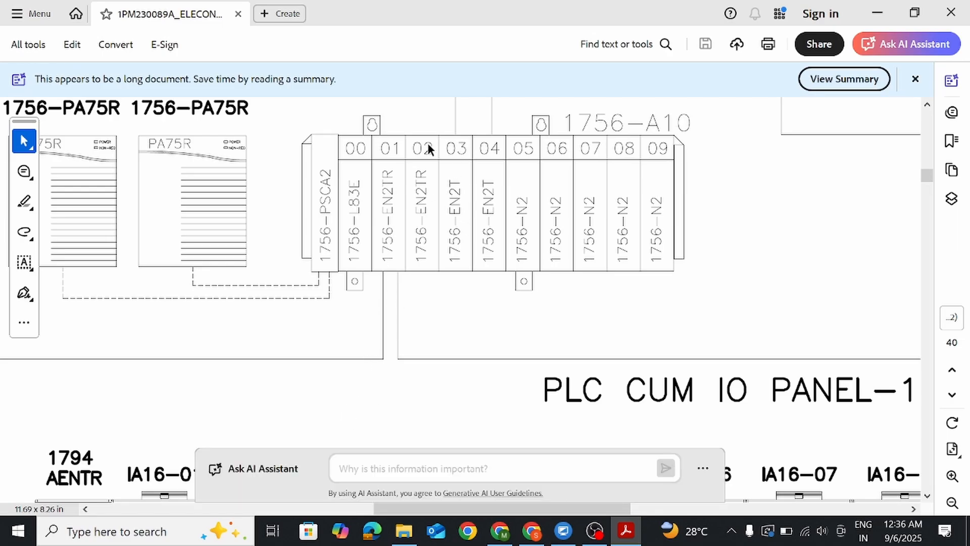
# Step: Examine the 1756-A10 rack and its connections to the 1ESW1 and 1ESW2 Ethernet switches in the system architecture drawing
pyautogui.scroll(1, 544, 202)
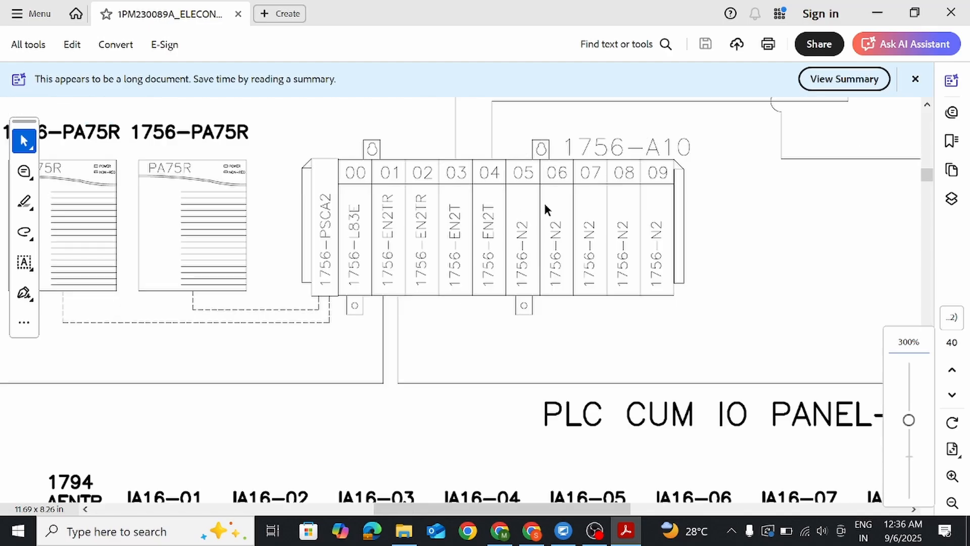
pyautogui.scroll(3, 544, 203)
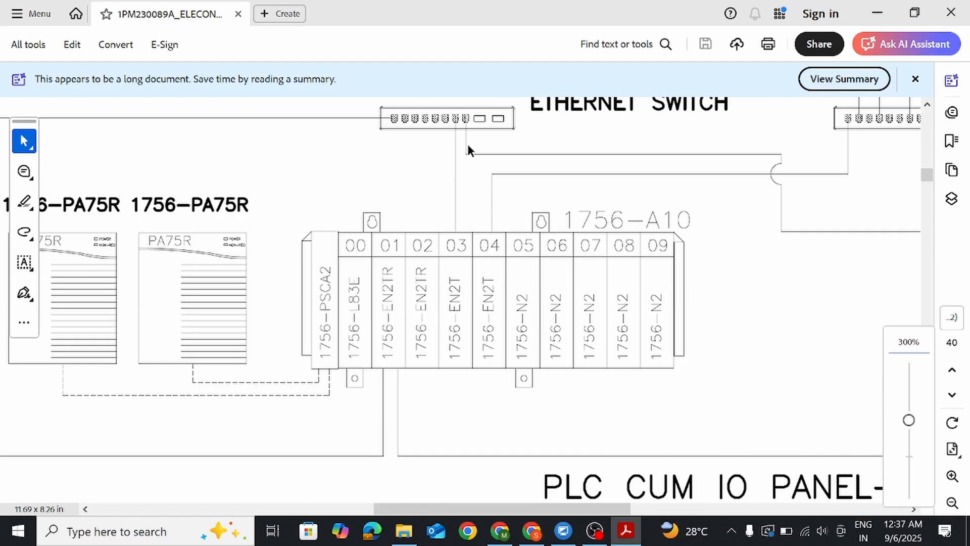
pyautogui.scroll(-4, 465, 132)
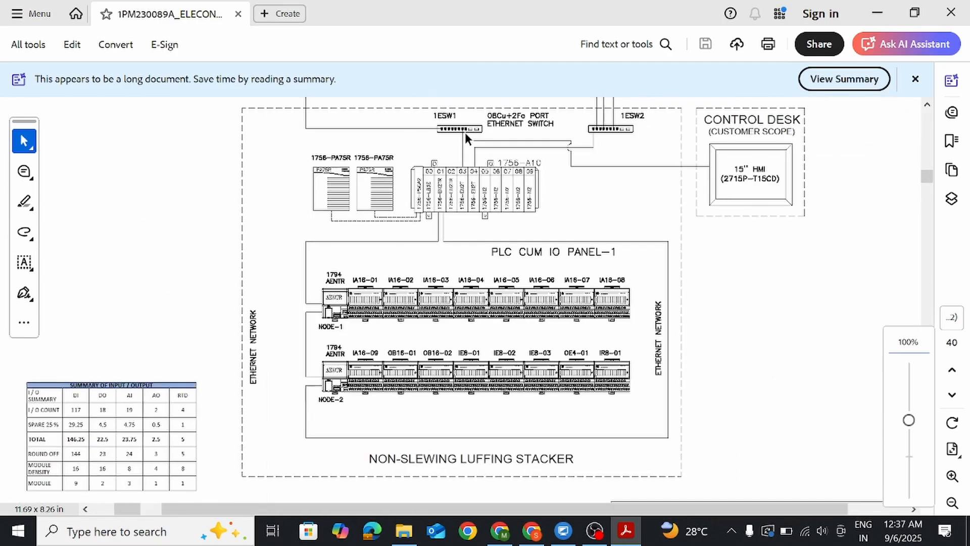
pyautogui.scroll(-3, 447, 165)
pyautogui.scroll(-5, 486, 223)
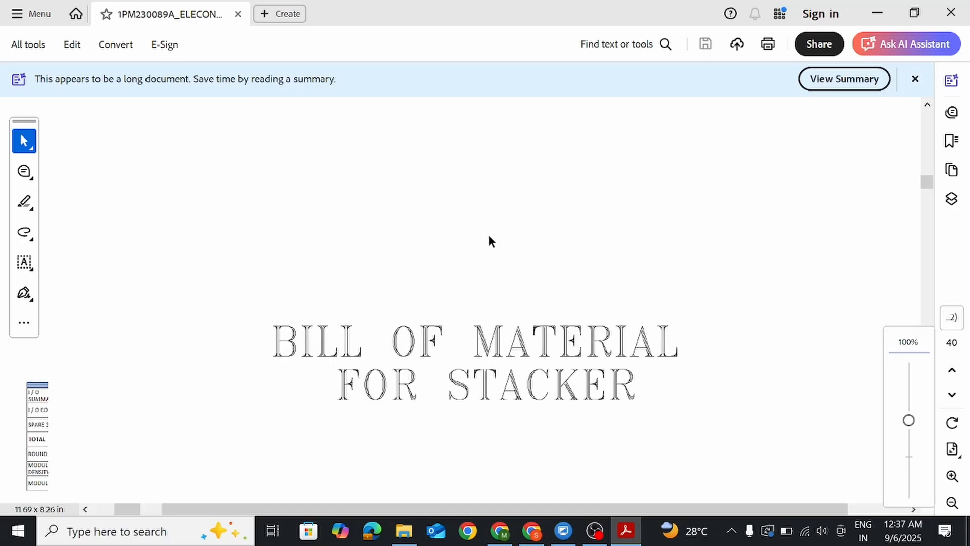
pyautogui.scroll(8, 487, 232)
pyautogui.scroll(6, 491, 242)
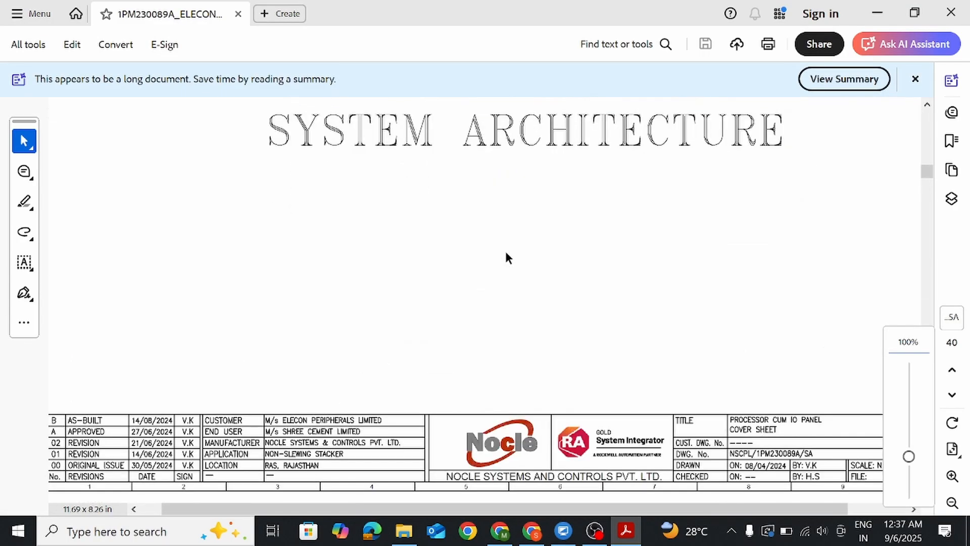
pyautogui.scroll(-5, 494, 325)
pyautogui.scroll(2, 491, 315)
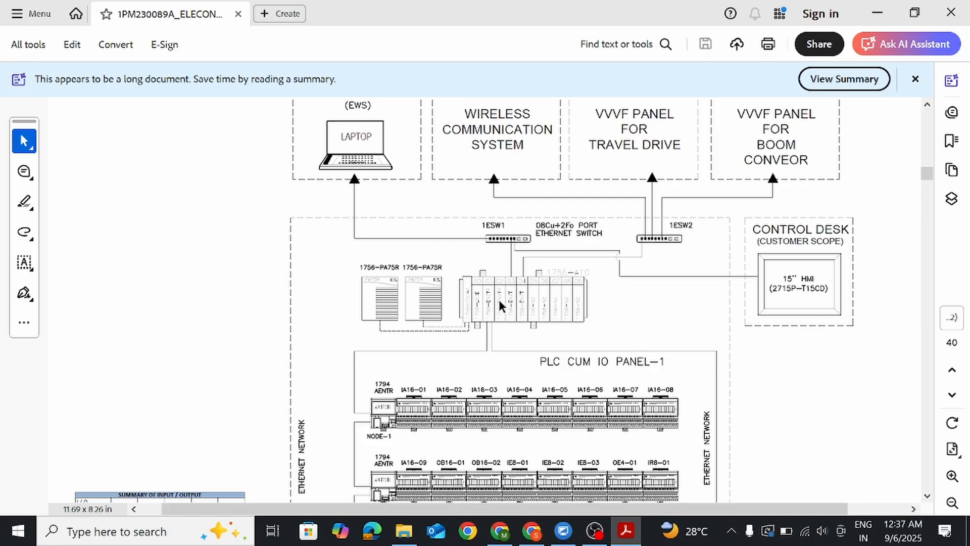
pyautogui.keyDown('ctrl'); pyautogui.scroll(-2, 508, 306); pyautogui.keyUp('ctrl')
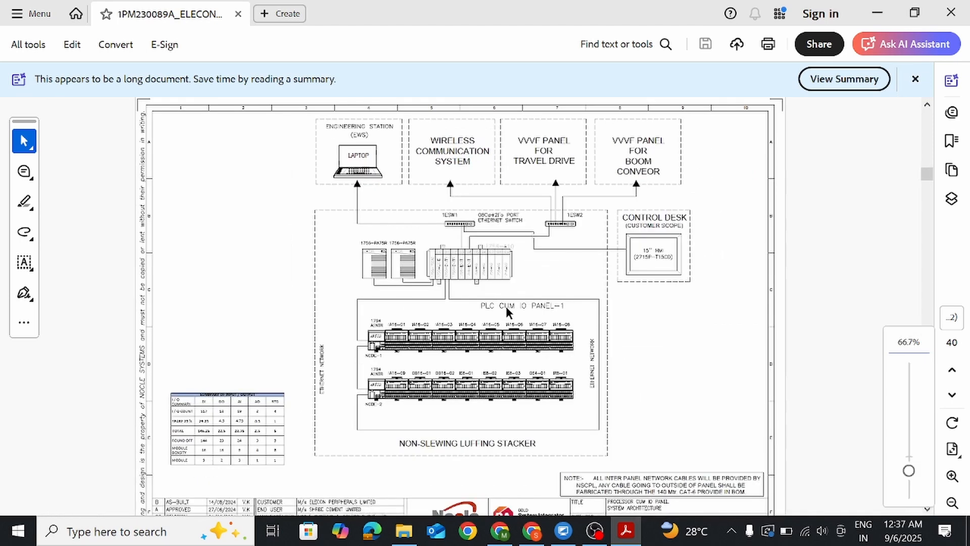
pyautogui.keyDown('ctrl'); pyautogui.scroll(2, 505, 304); pyautogui.keyUp('ctrl')
pyautogui.keyDown('ctrl'); pyautogui.scroll(3, 506, 306); pyautogui.keyUp('ctrl')
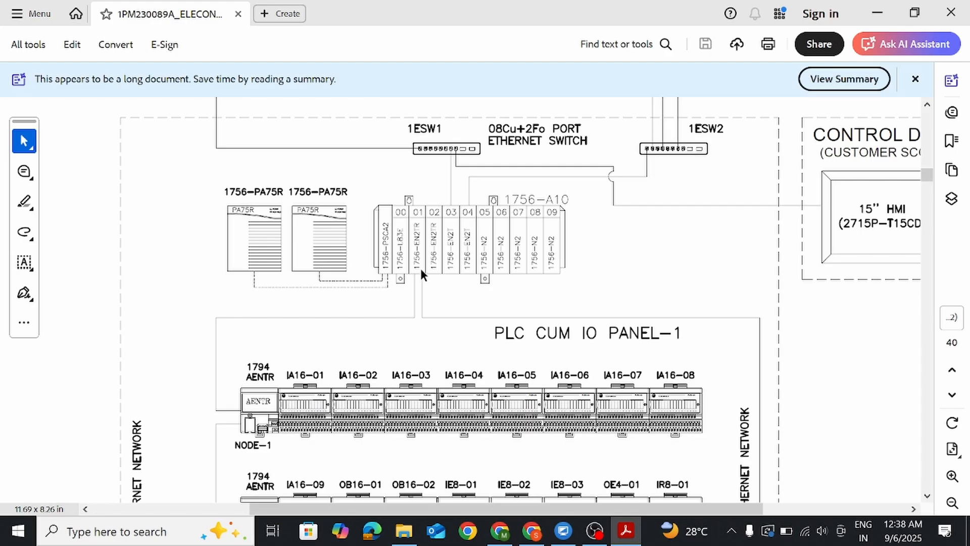
# Step: Examine the PLC CUM IO PANEL-1 layout, following the Ethernet network from the 1756-A10 rack to the Node-1 and Node-2 1794-AENTR adapters
pyautogui.scroll(-3, 420, 271)
pyautogui.scroll(-1, 421, 274)
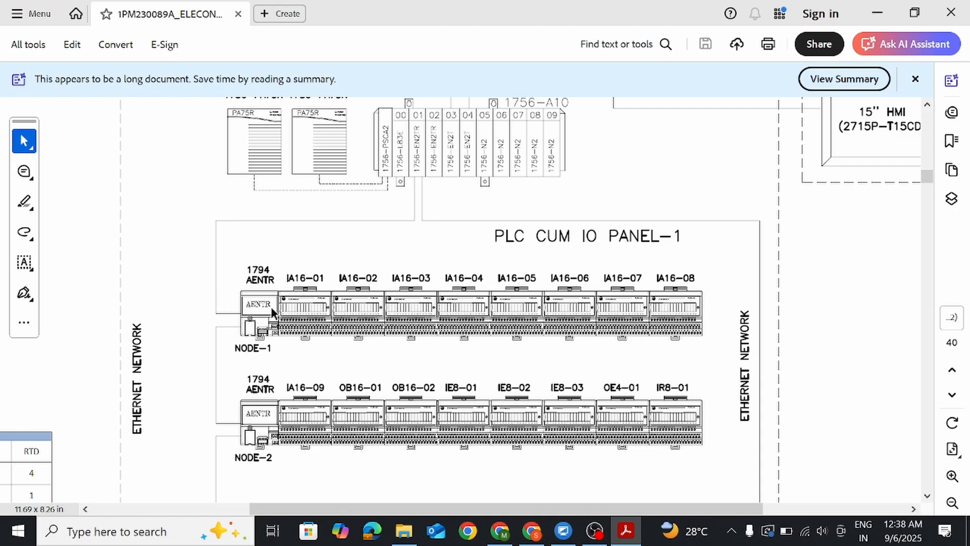
pyautogui.scroll(-1, 271, 306)
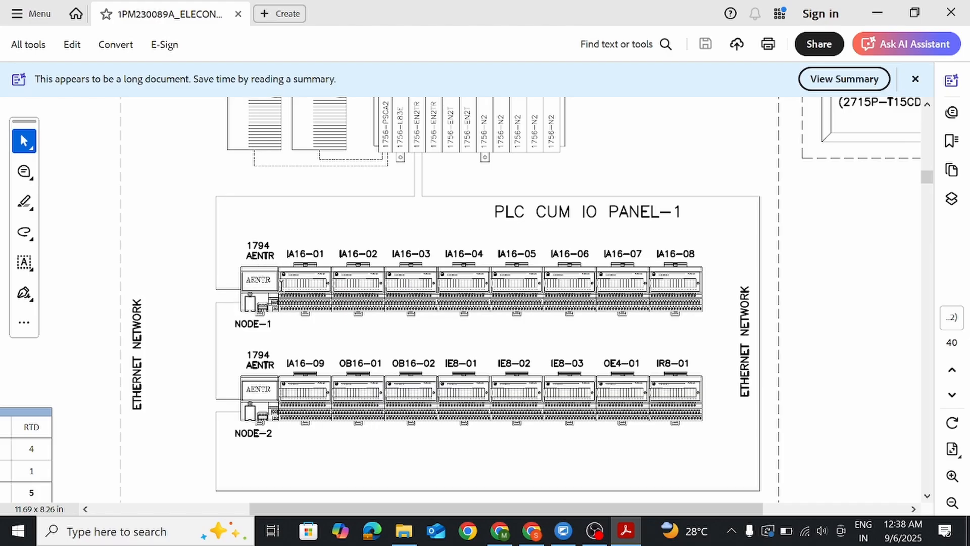
pyautogui.scroll(-1, 281, 284)
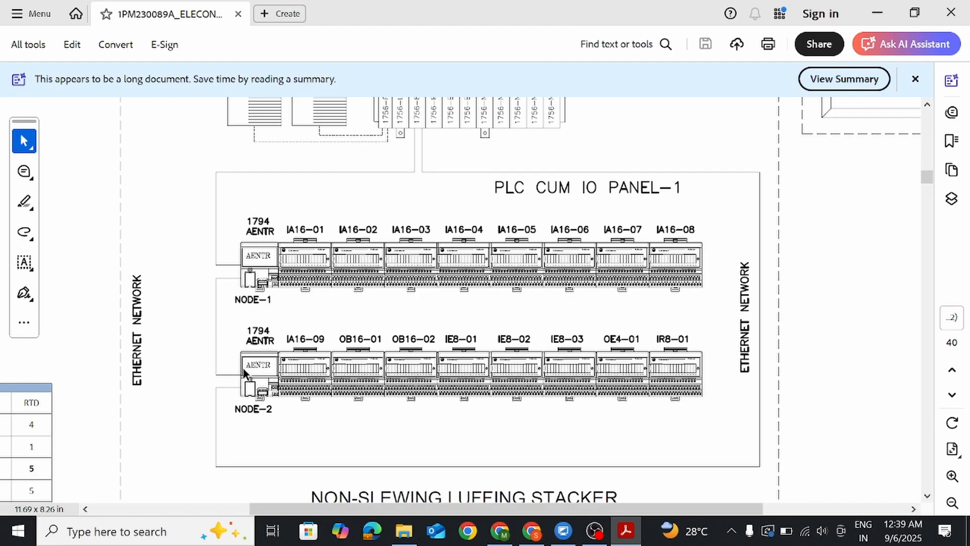
pyautogui.scroll(-2, 244, 367)
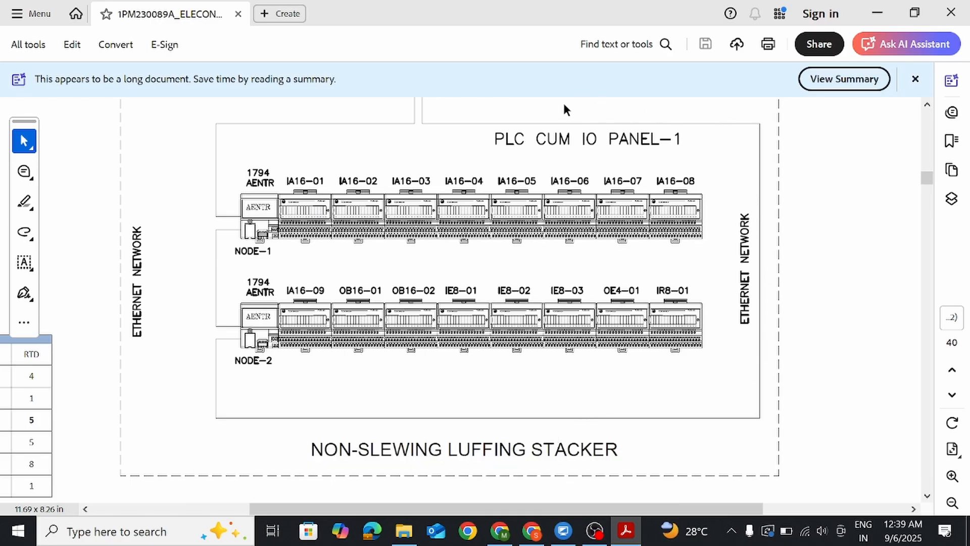
pyautogui.keyDown('ctrl'); pyautogui.scroll(-1, 470, 147); pyautogui.keyUp('ctrl')
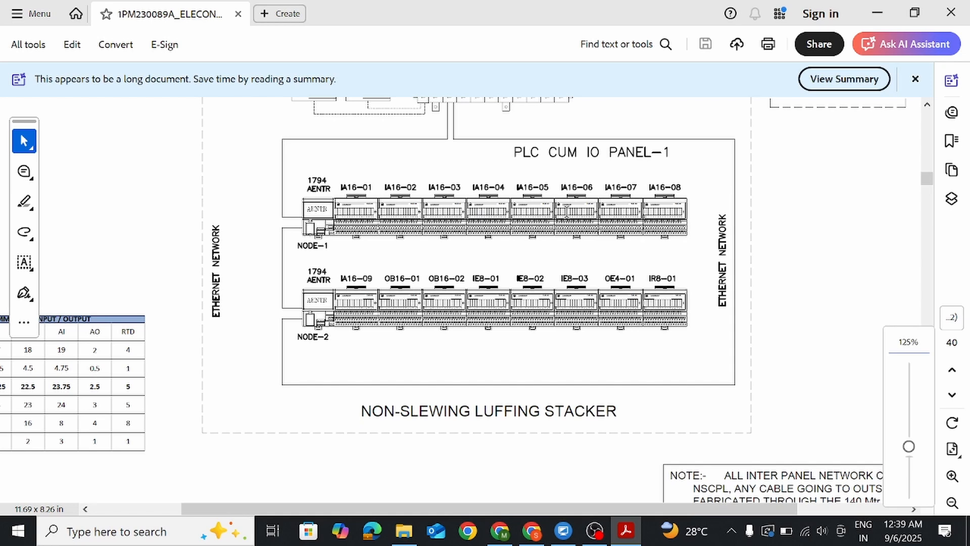
pyautogui.scroll(2, 459, 156)
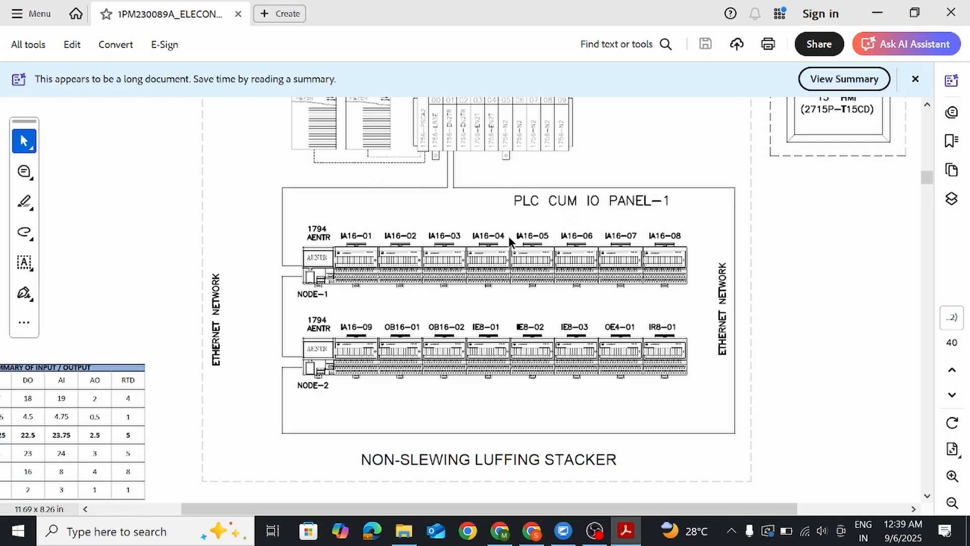
pyautogui.scroll(-1, 510, 241)
pyautogui.scroll(1, 551, 251)
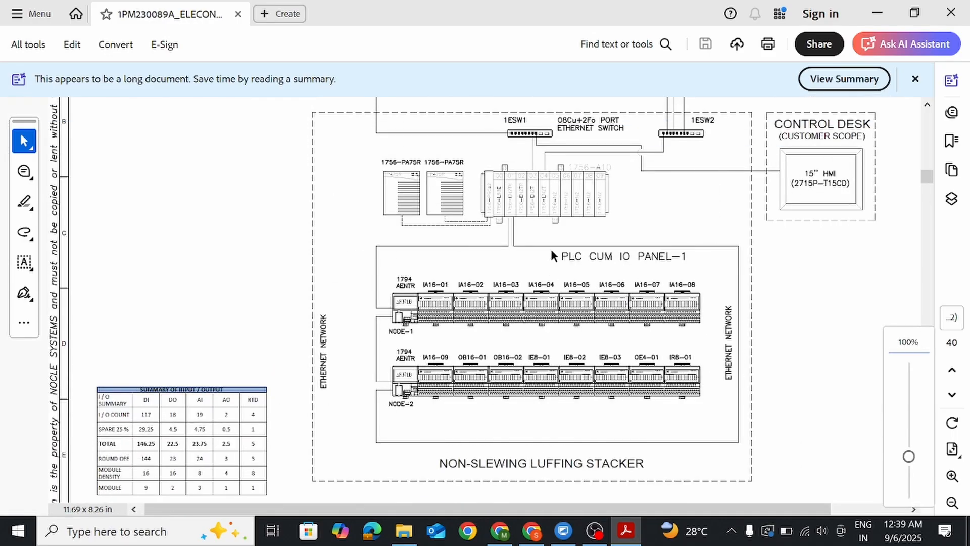
pyautogui.scroll(1, 554, 256)
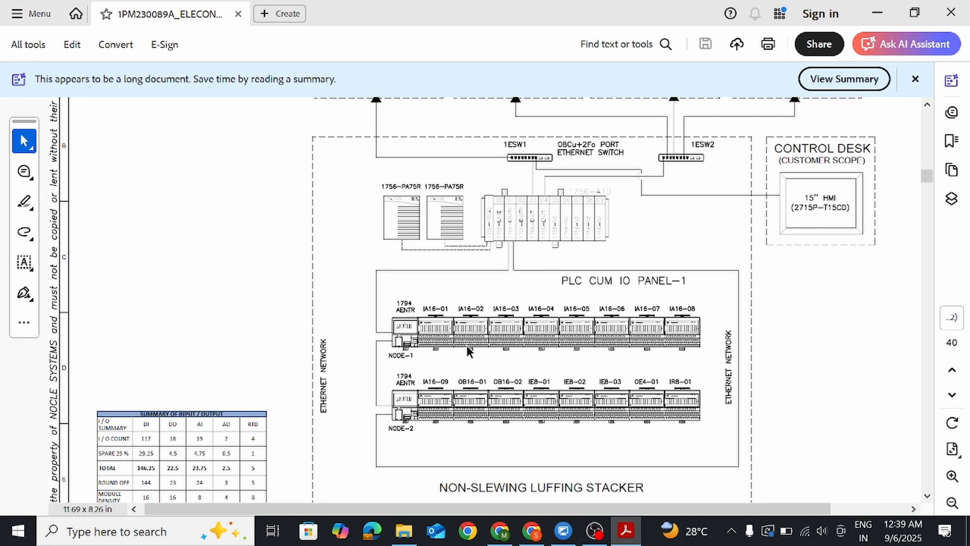
pyautogui.scroll(2, 496, 309)
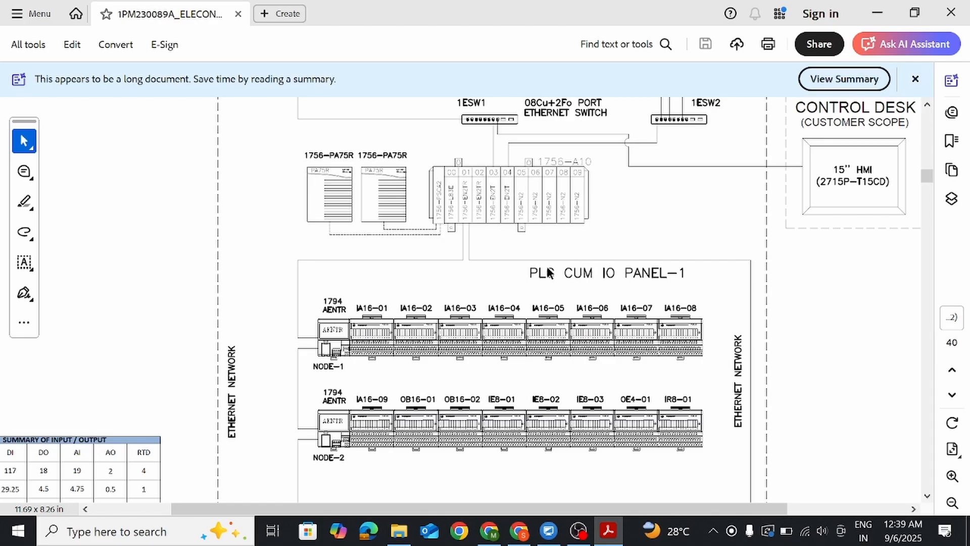
pyautogui.scroll(1, 538, 306)
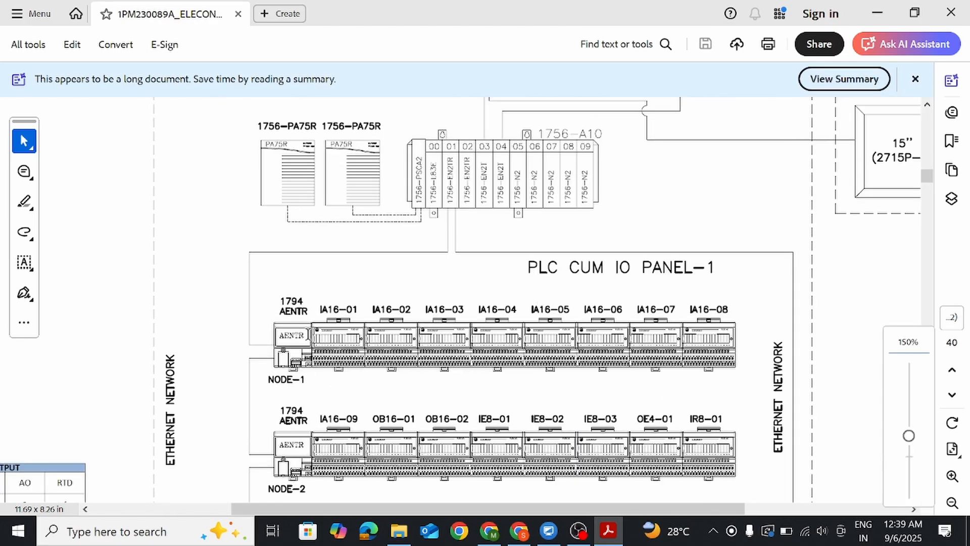
pyautogui.scroll(-4, 393, 322)
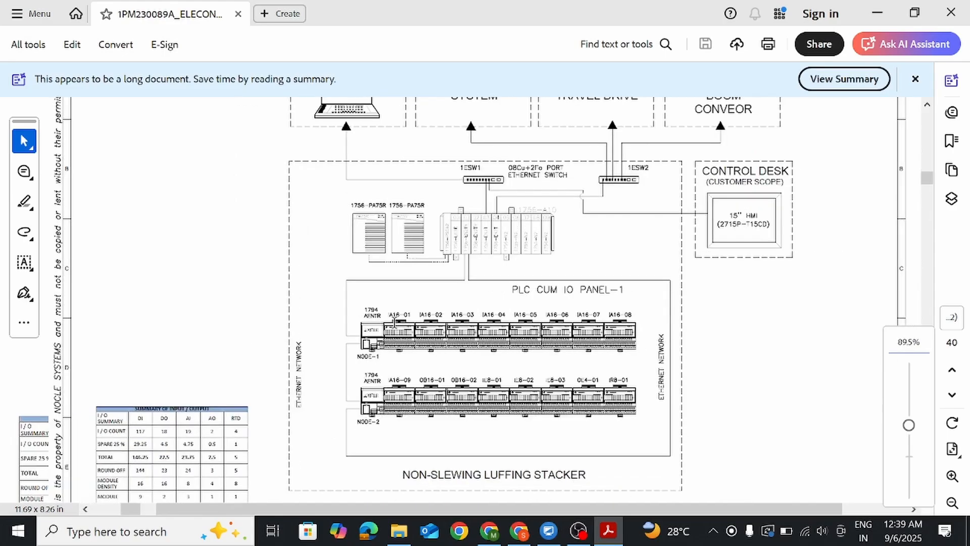
# Step: Review the cover sheet, index sheet and general specification pages, and return to the system architecture drawing
pyautogui.scroll(5, 511, 359)
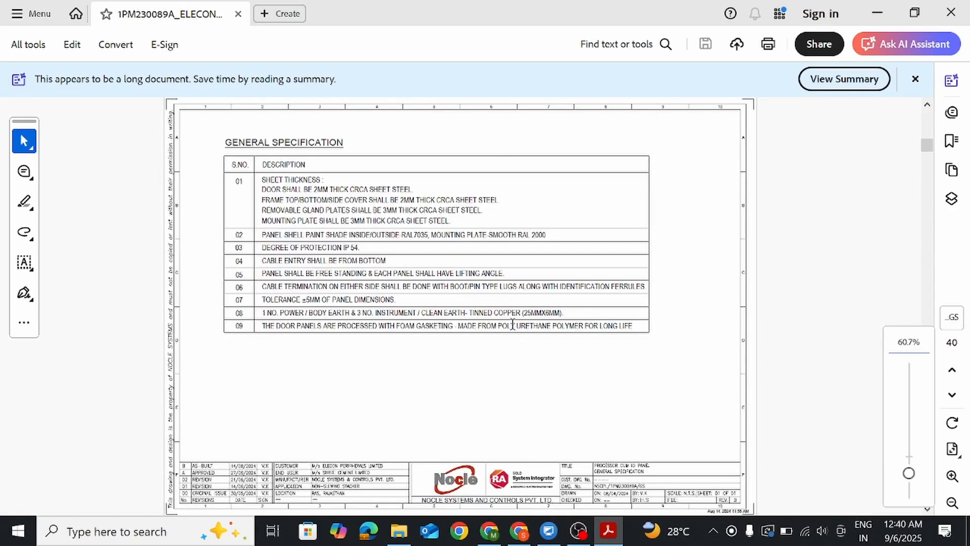
pyautogui.scroll(3, 507, 316)
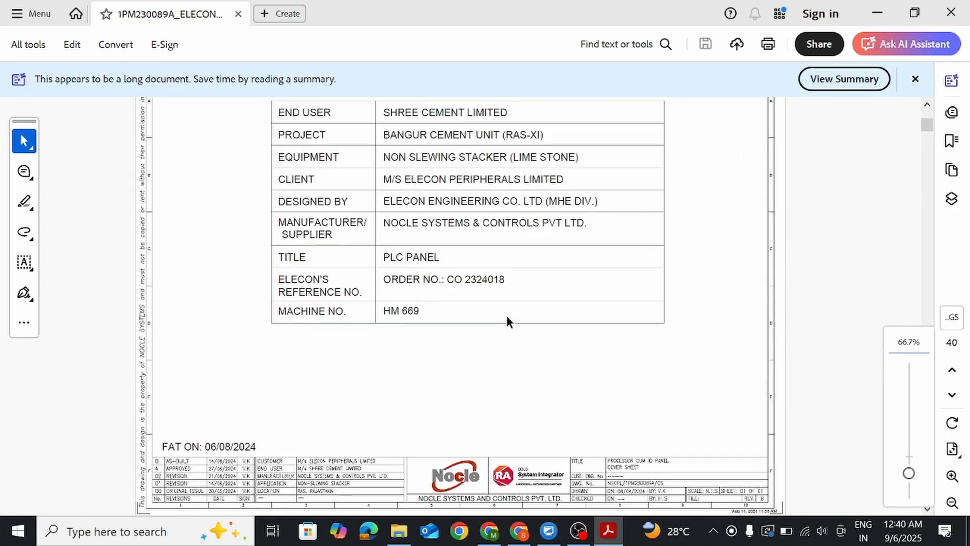
pyautogui.scroll(2, 506, 315)
pyautogui.scroll(-5, 507, 317)
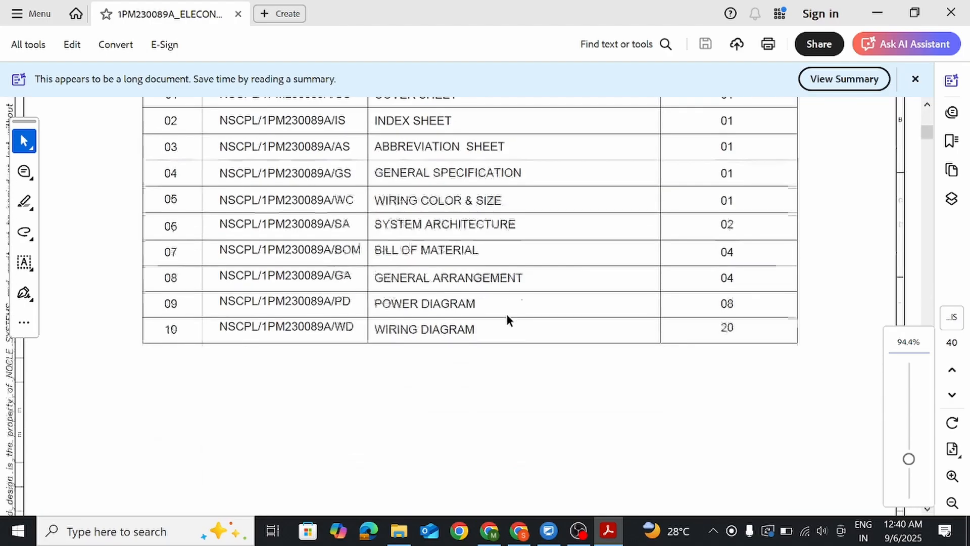
pyautogui.scroll(-5, 507, 315)
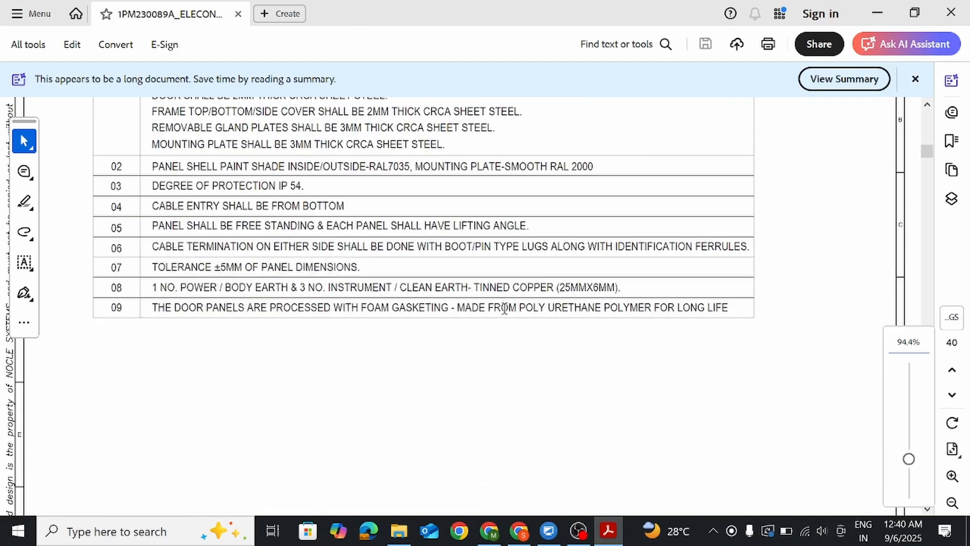
pyautogui.scroll(-6, 504, 308)
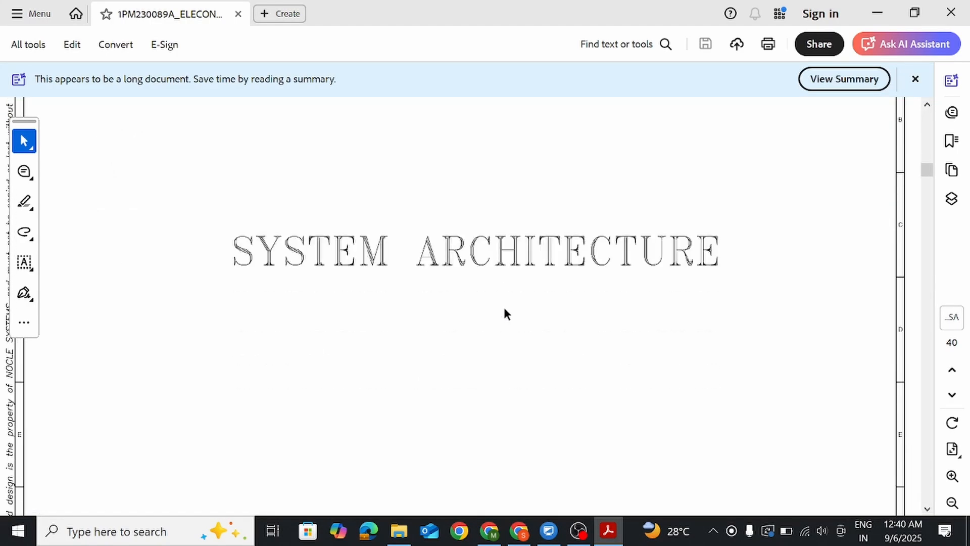
pyautogui.scroll(-6, 502, 305)
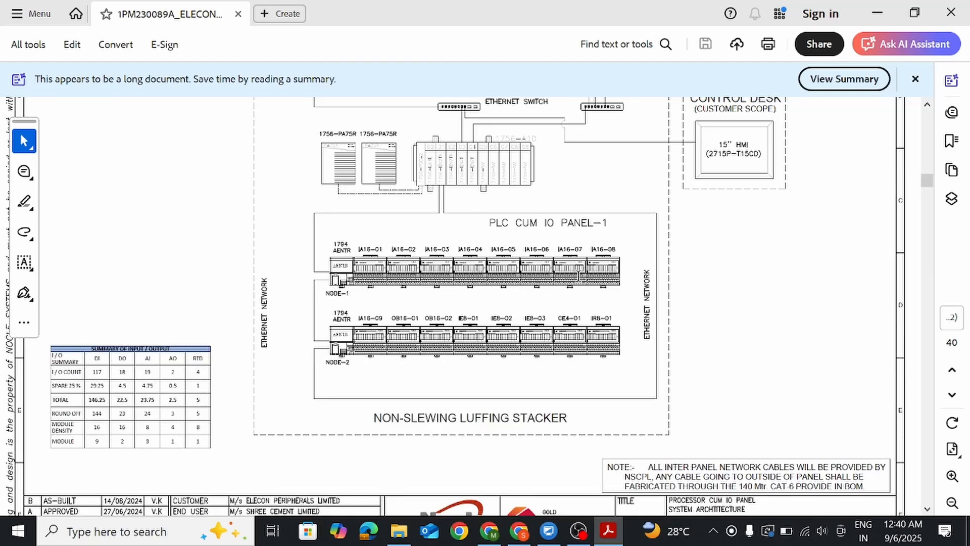
# Step: Inspect the Flex I/O modules of Node-1 and Node-2 up close, from IA16-01 through IR8-01
pyautogui.scroll(1, 689, 286)
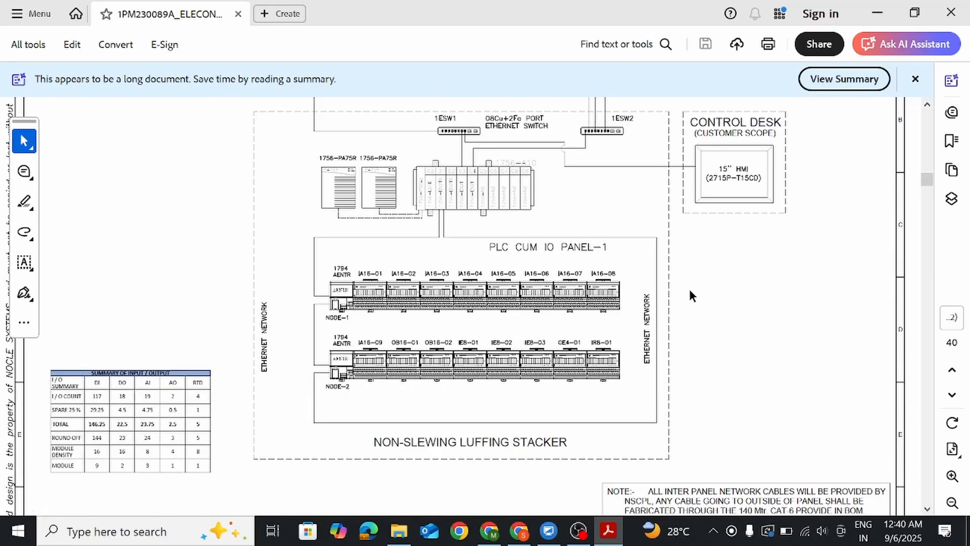
pyautogui.scroll(1, 688, 287)
pyautogui.scroll(2, 690, 293)
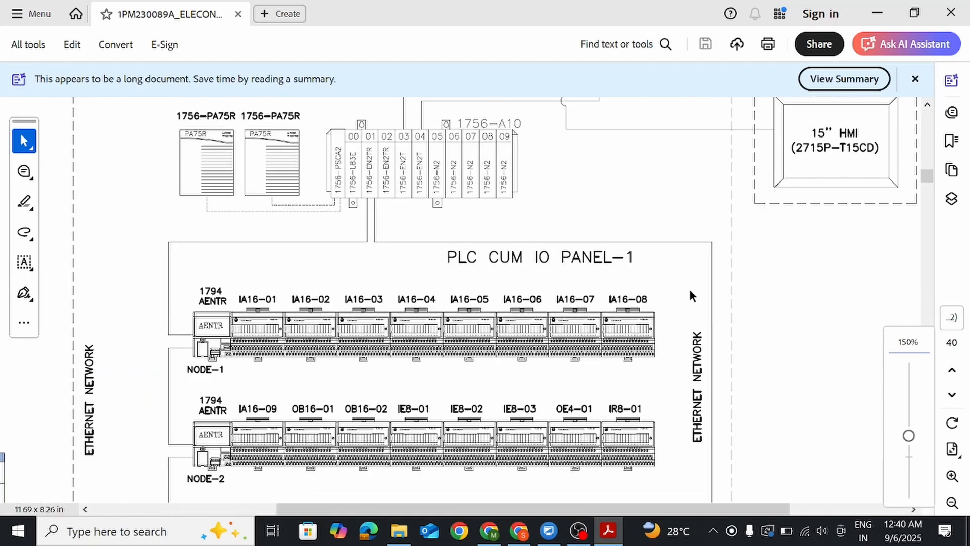
pyautogui.scroll(-1, 536, 337)
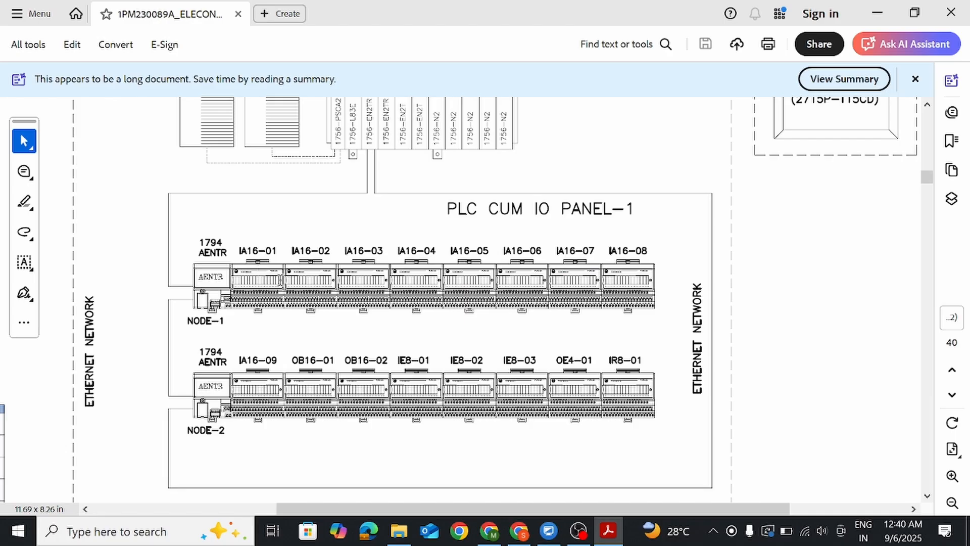
pyautogui.scroll(4, 423, 282)
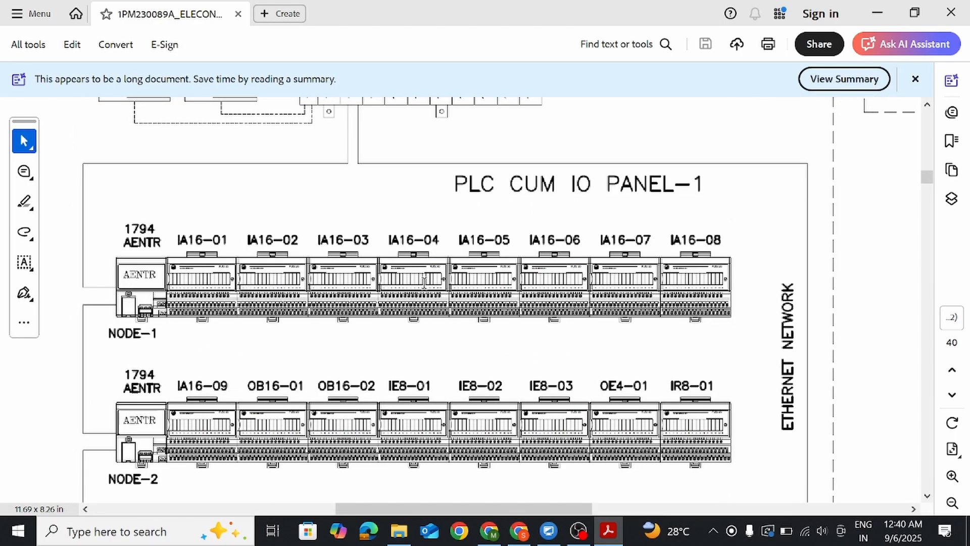
pyautogui.scroll(-1, 456, 282)
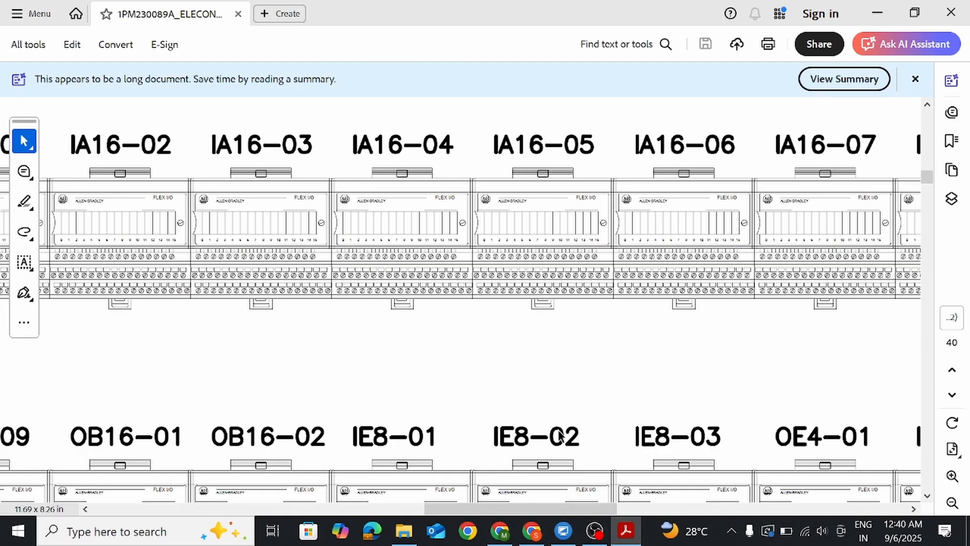
pyautogui.moveTo(462, 505); pyautogui.dragTo(393, 505)
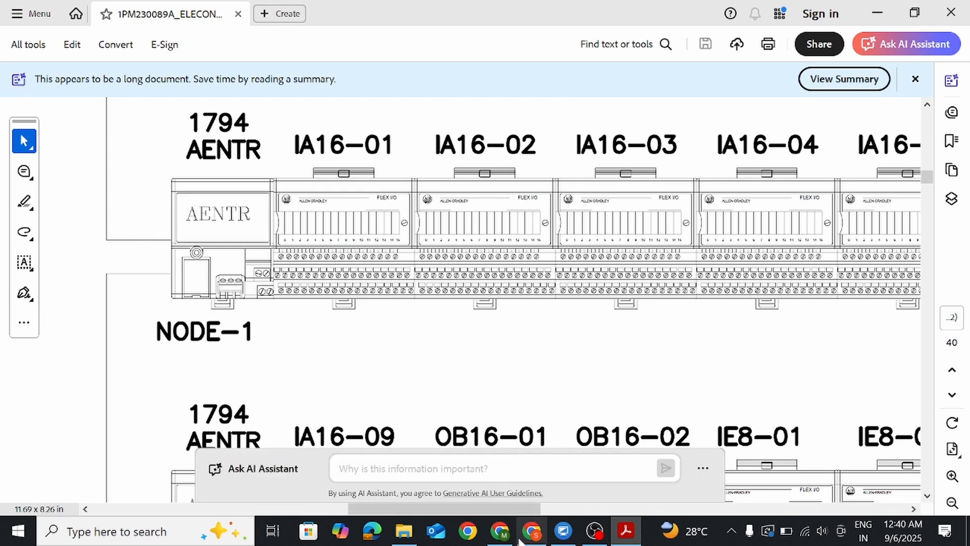
pyautogui.moveTo(480, 510)
pyautogui.mouseDown()
pyautogui.moveTo(499, 505)
pyautogui.moveTo(508, 483)
pyautogui.moveTo(595, 460)
pyautogui.moveTo(505, 390)
pyautogui.mouseUp()
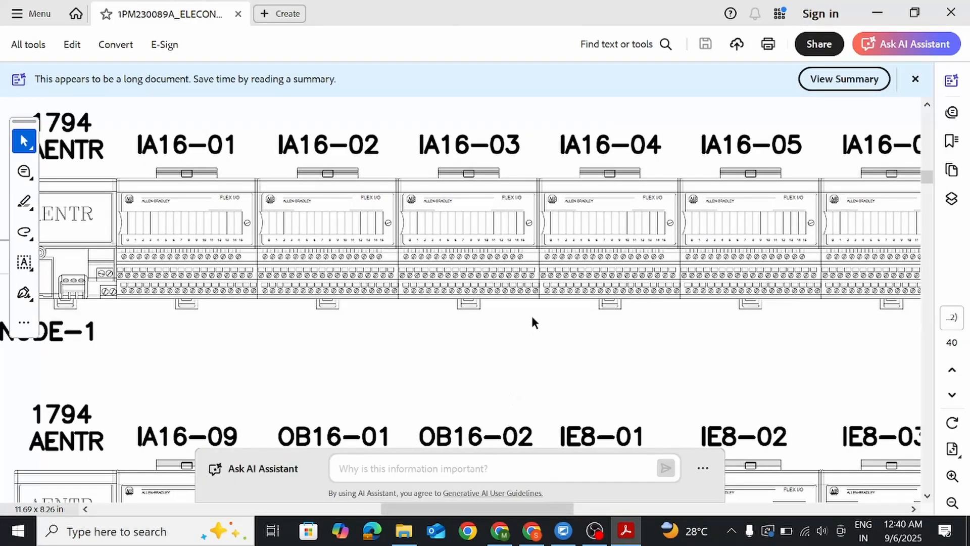
pyautogui.scroll(-3, 532, 318)
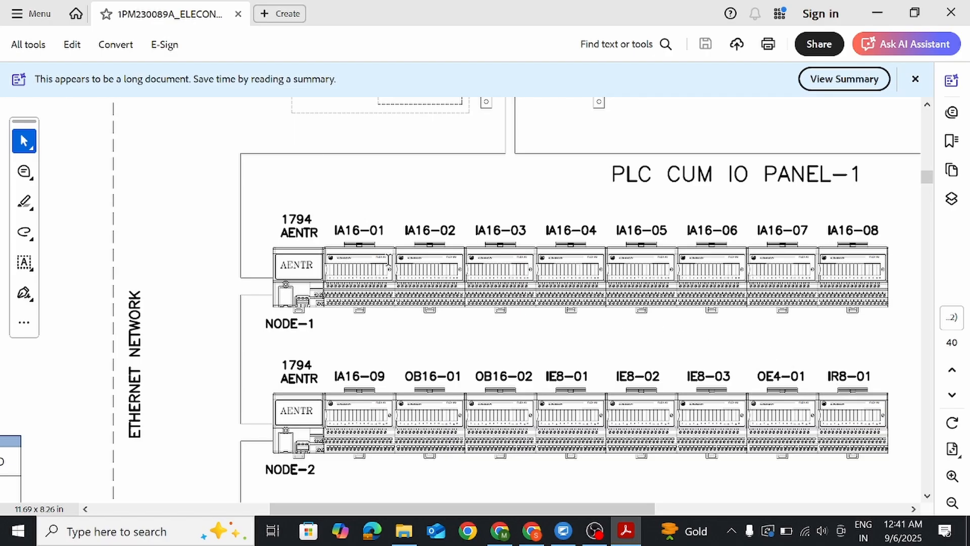
pyautogui.scroll(-2, 780, 273)
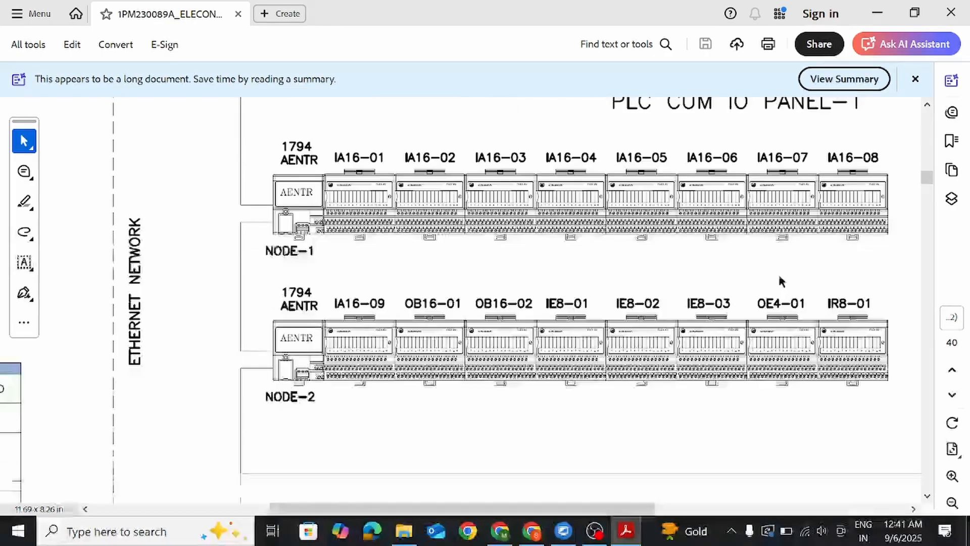
pyautogui.scroll(1, 543, 358)
pyautogui.keyDown('ctrl'); pyautogui.scroll(-1, 544, 358); pyautogui.keyUp('ctrl')
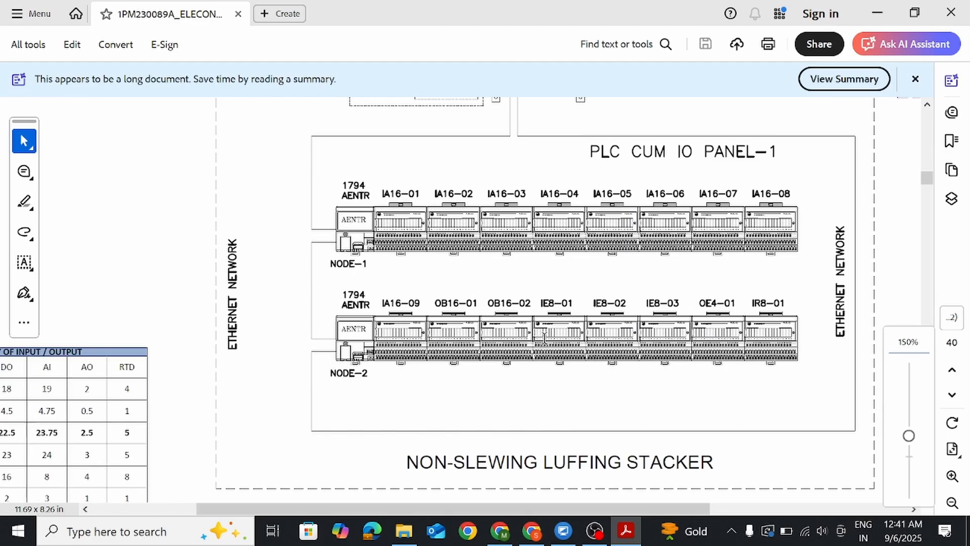
# Step: Review the Node-1 and Node-2 I/O modules under PLC CUM IO PANEL-1, down to the drawing's title block
pyautogui.scroll(2, 543, 349)
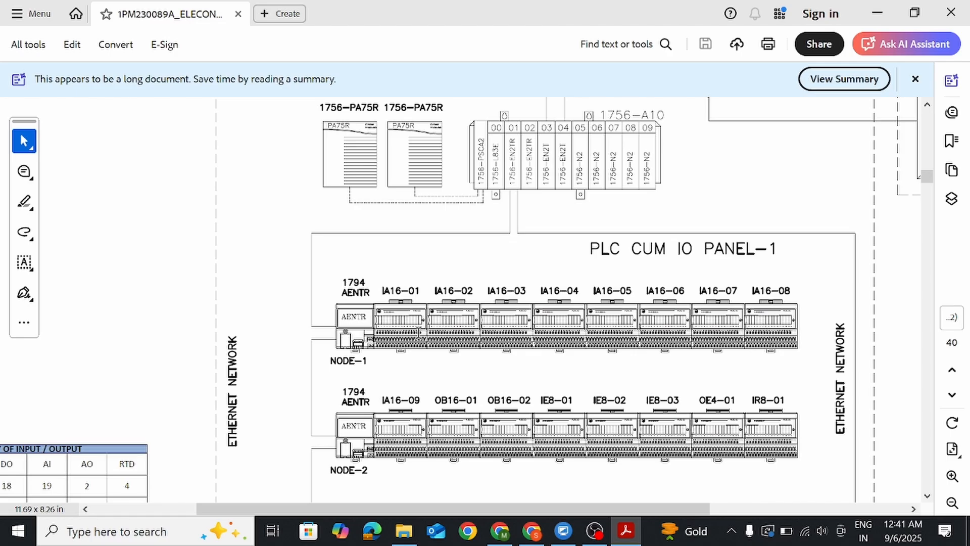
pyautogui.scroll(-1, 374, 435)
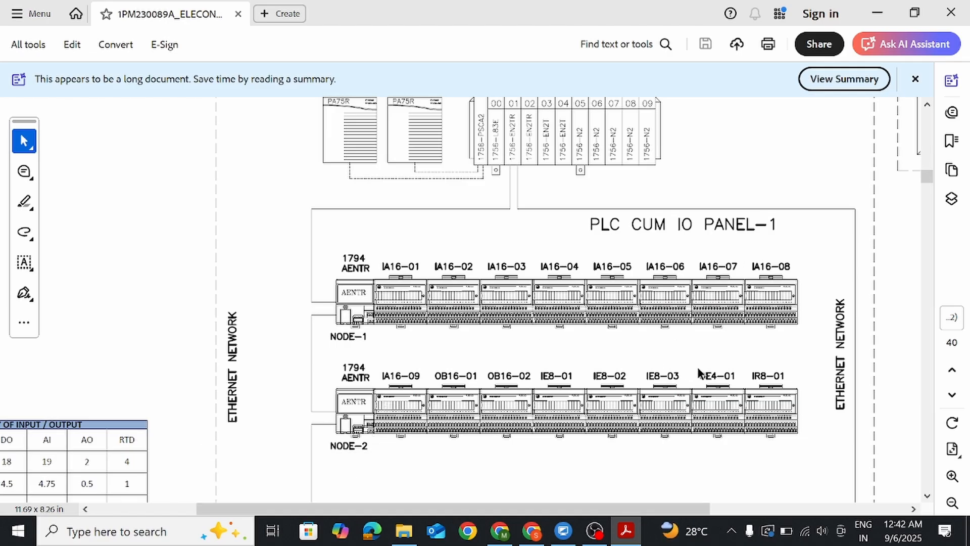
pyautogui.scroll(-3, 680, 357)
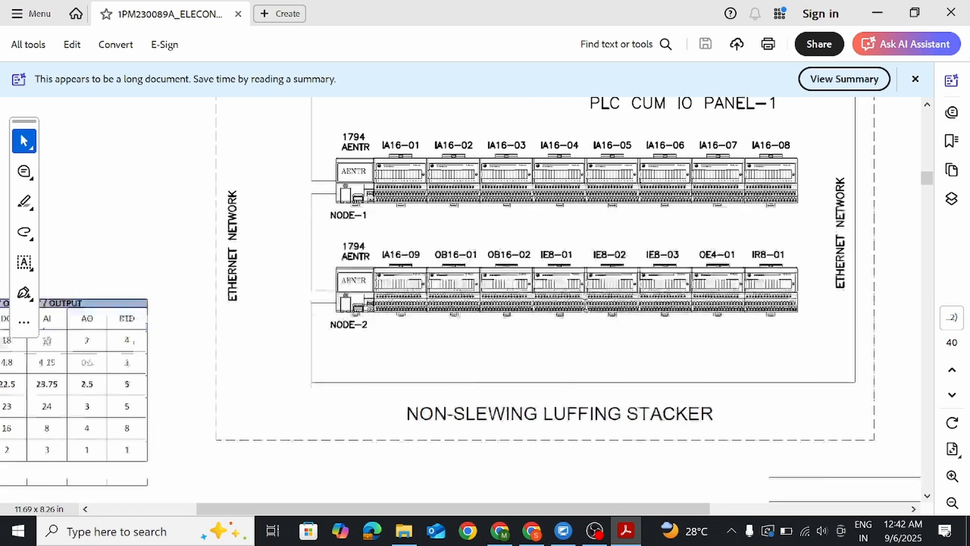
pyautogui.scroll(-2, 583, 301)
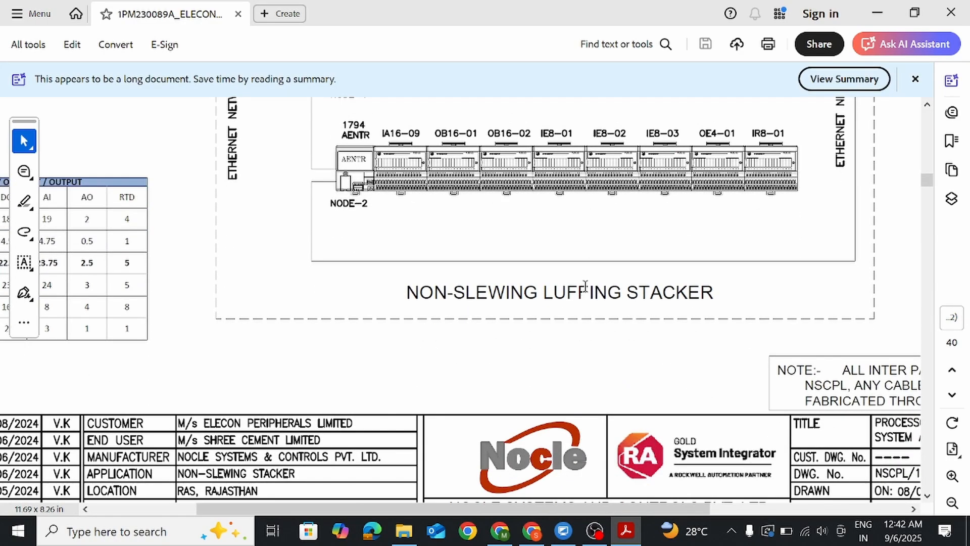
pyautogui.keyDown('ctrl'); pyautogui.scroll(-1, 586, 283); pyautogui.keyUp('ctrl')
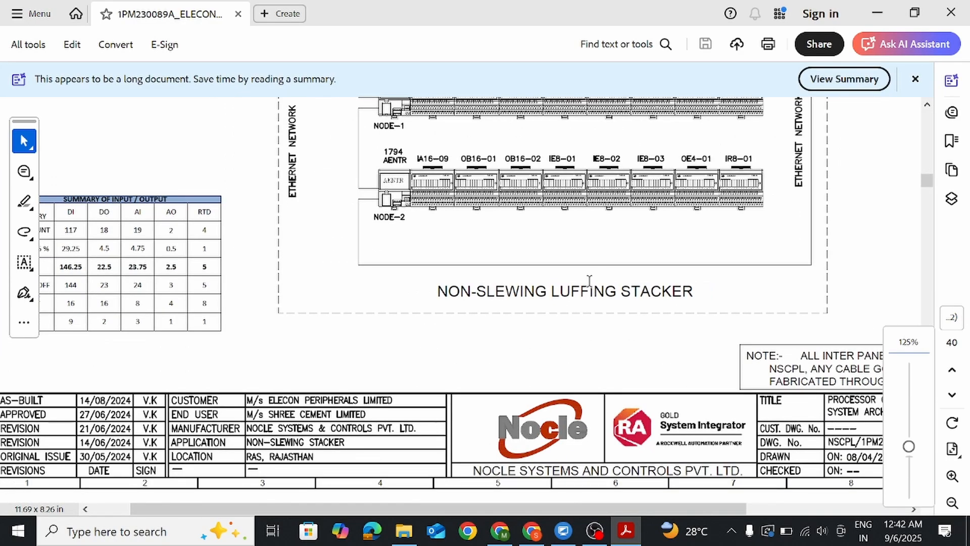
pyautogui.keyDown('ctrl'); pyautogui.scroll(-1, 589, 279); pyautogui.keyUp('ctrl')
# Step: Skim the stacker's bill of material pages and return to the system architecture drawing
pyautogui.scroll(-2, 586, 278)
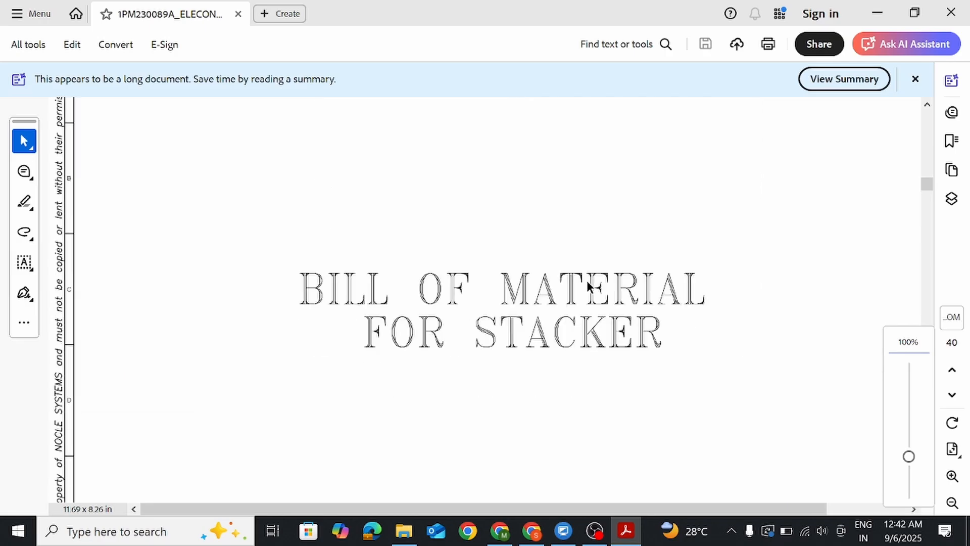
pyautogui.scroll(-6, 587, 280)
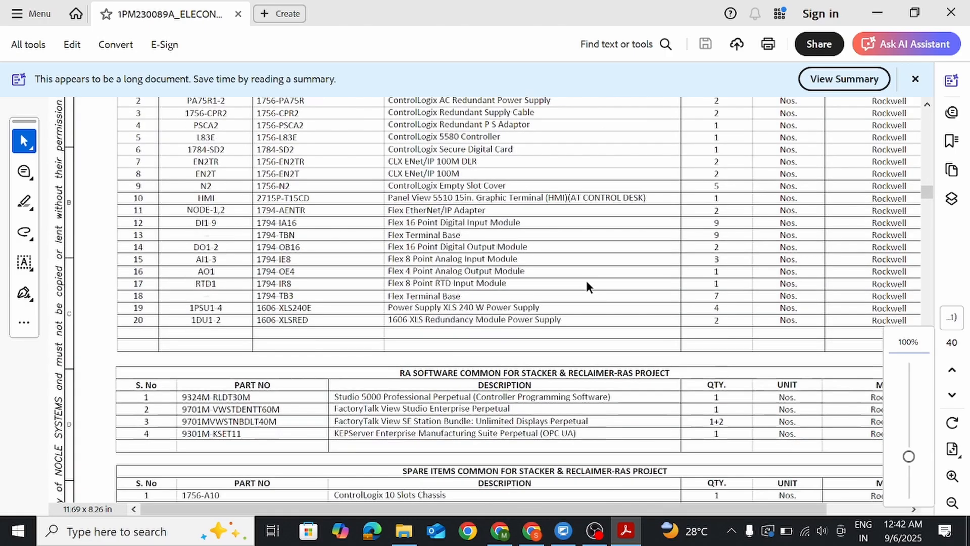
pyautogui.scroll(-4, 586, 280)
pyautogui.scroll(9, 585, 279)
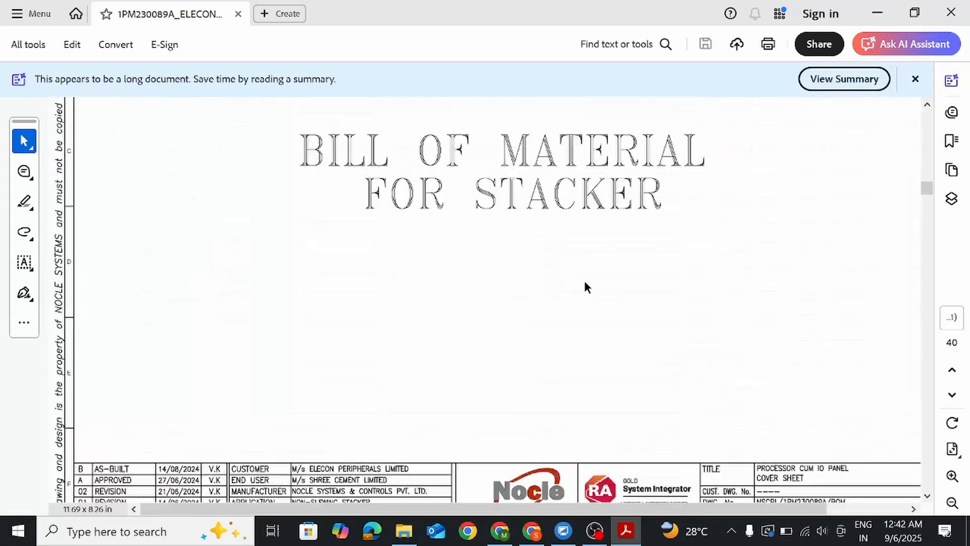
pyautogui.scroll(6, 585, 282)
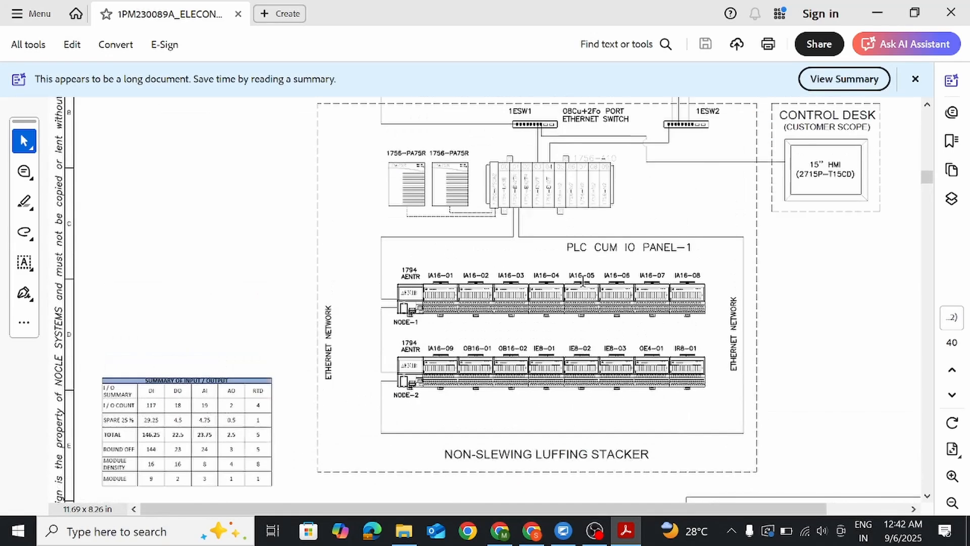
pyautogui.scroll(3, 583, 281)
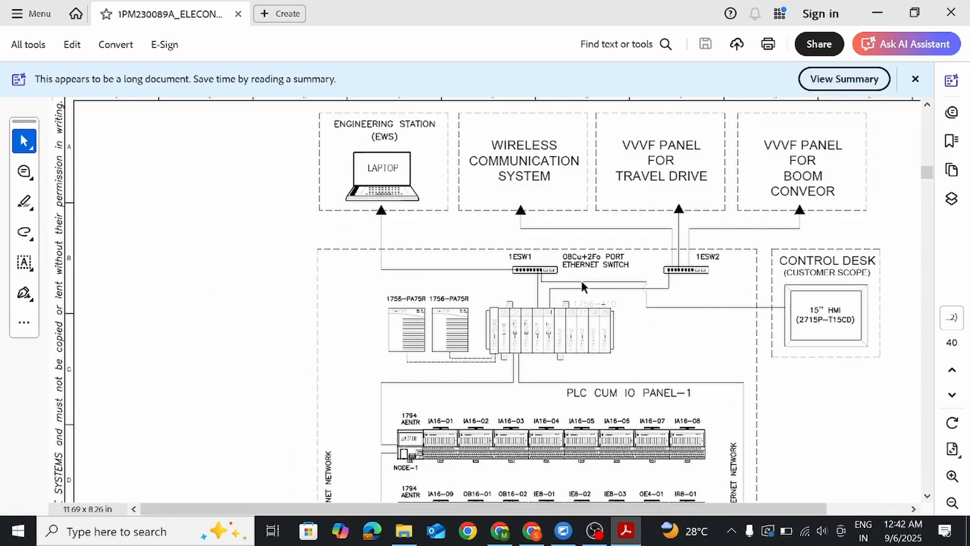
pyautogui.scroll(-2, 581, 281)
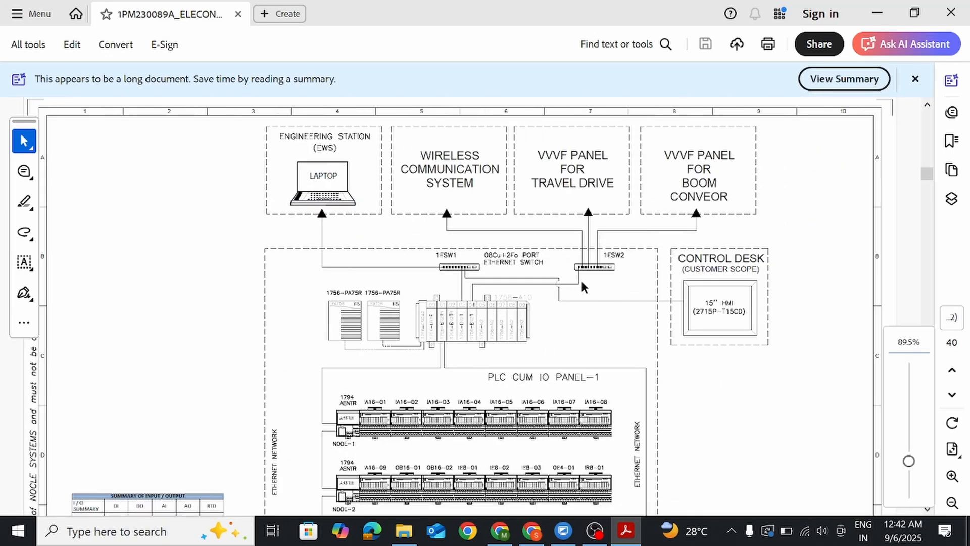
pyautogui.scroll(-1, 581, 286)
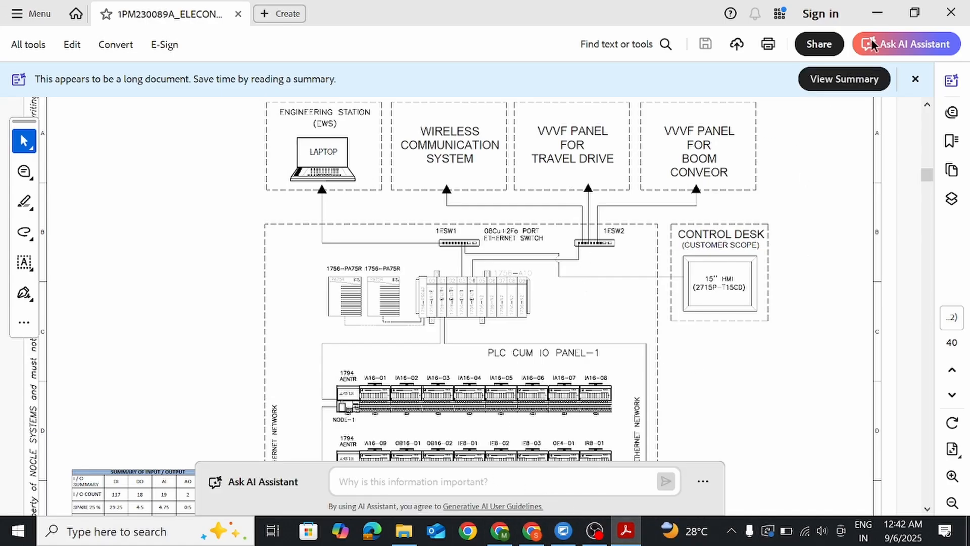
# Step: Switch from the drawing to the desktop, launch Studio 5000 and start a new project
pyautogui.click(878, 12)
pyautogui.click(882, 11)
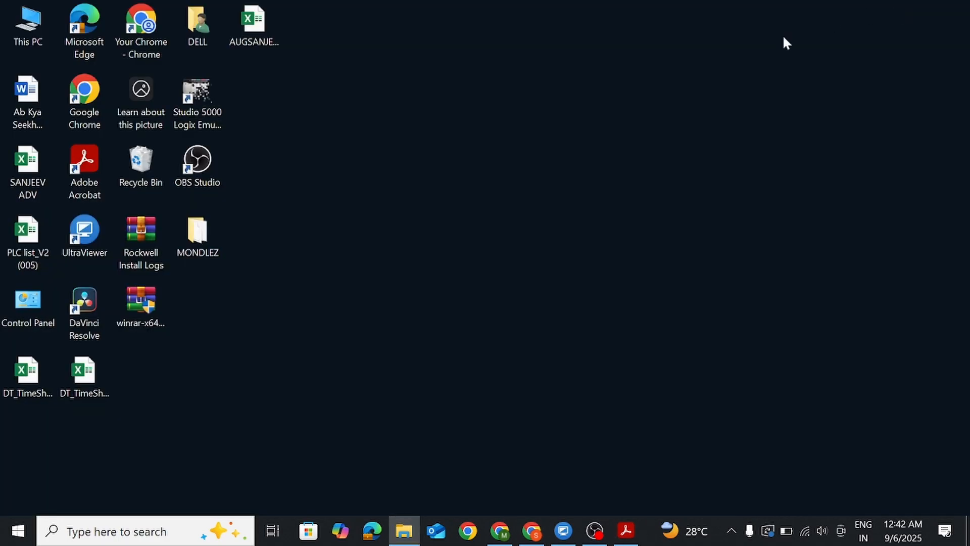
pyautogui.rightClick(429, 121)
pyautogui.click(463, 163)
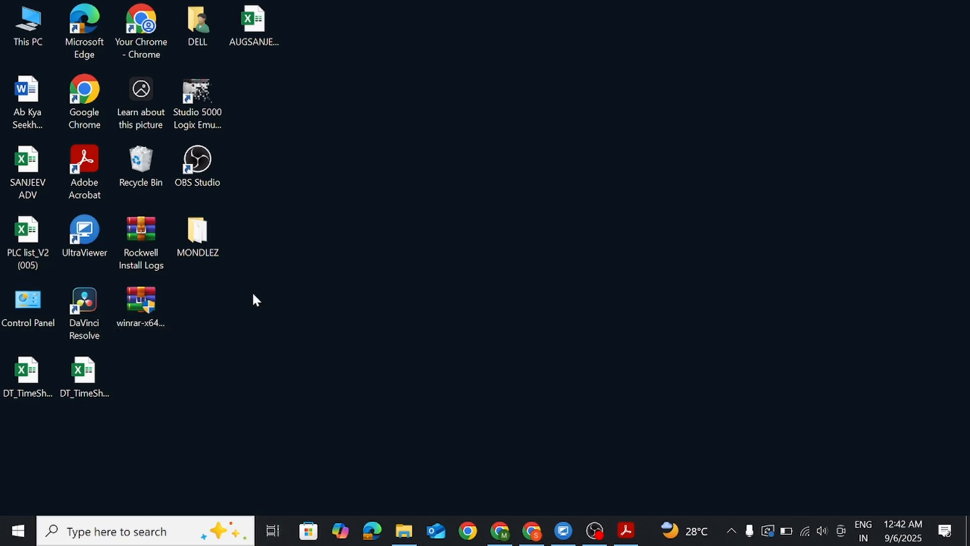
pyautogui.click(128, 531)
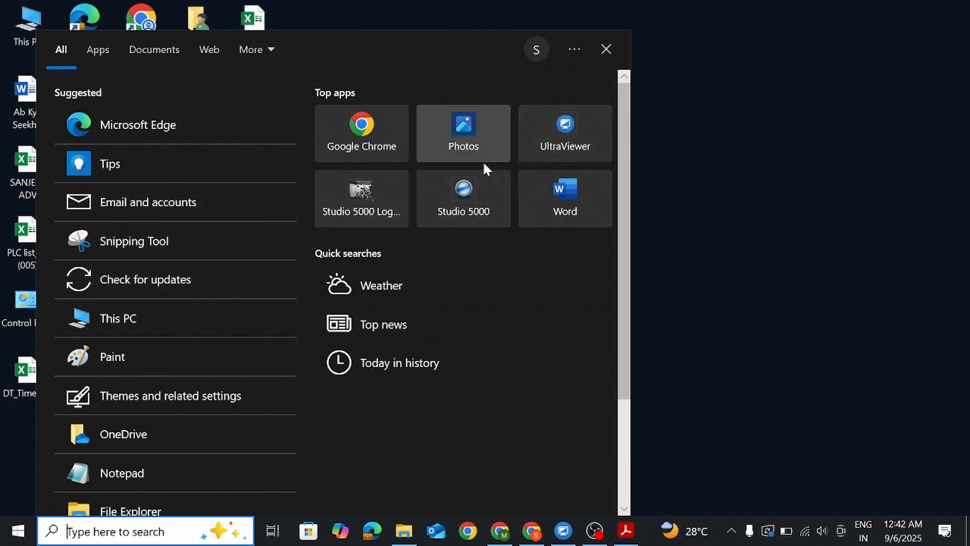
pyautogui.click(462, 199)
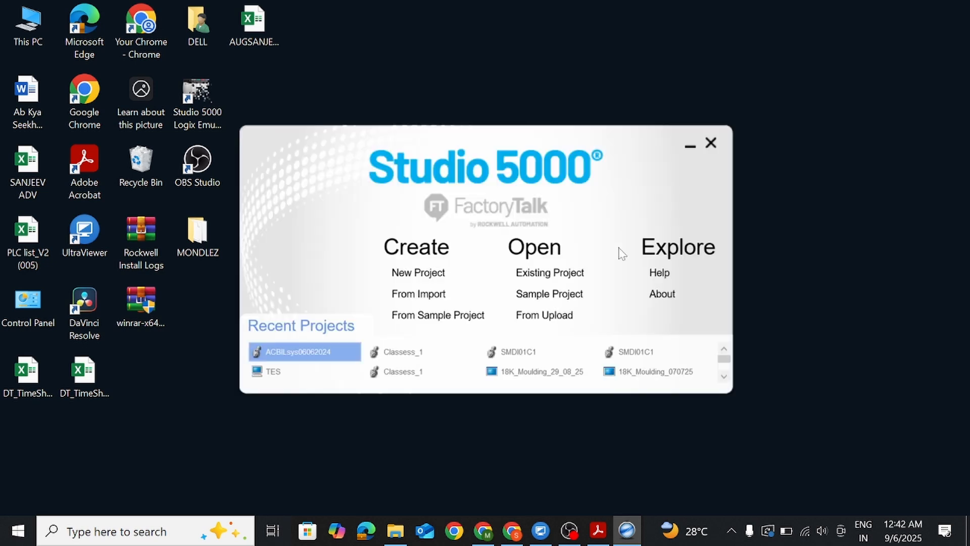
pyautogui.click(413, 275)
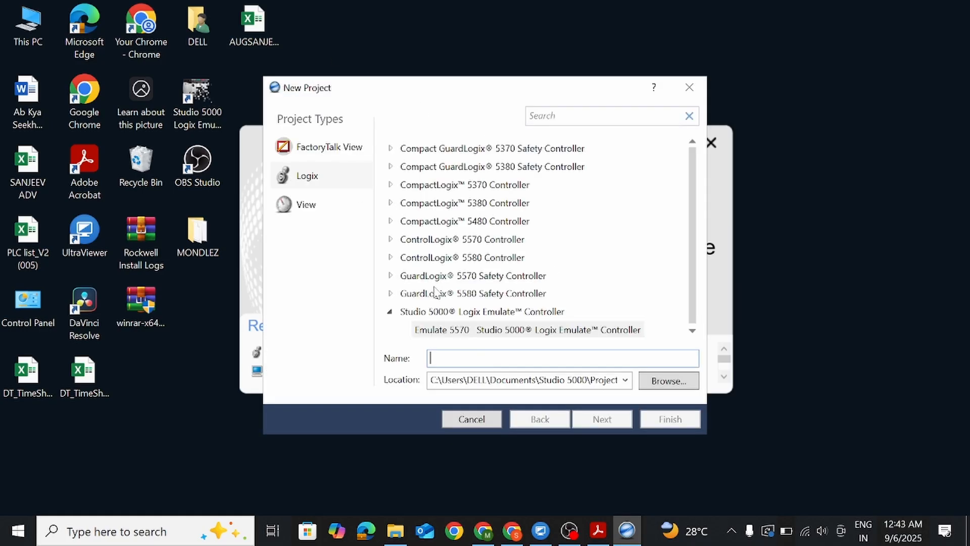
# Step: Check the processor in the 1756-A10 rack on the system architecture drawing against the controller families offered for the new project
pyautogui.moveTo(599, 532)
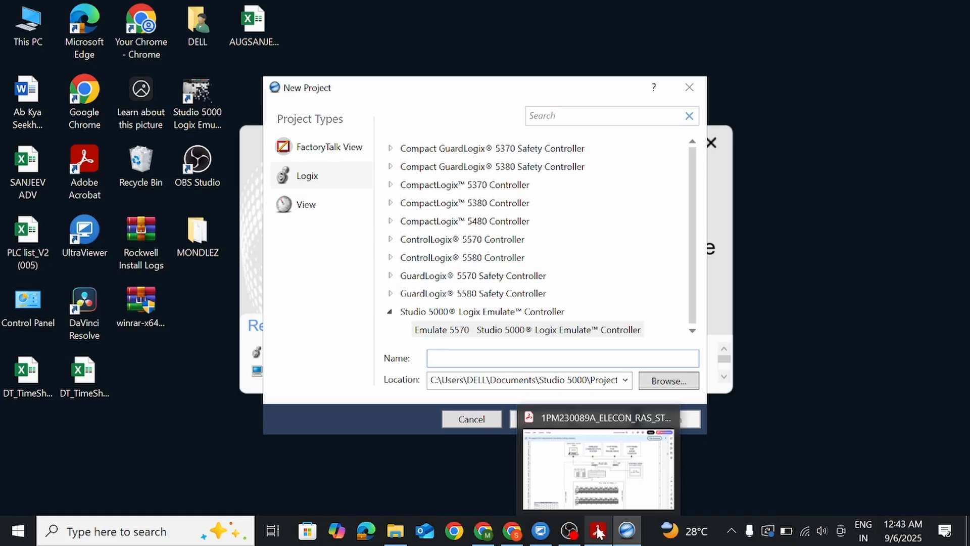
pyautogui.click(598, 477)
pyautogui.click(600, 483)
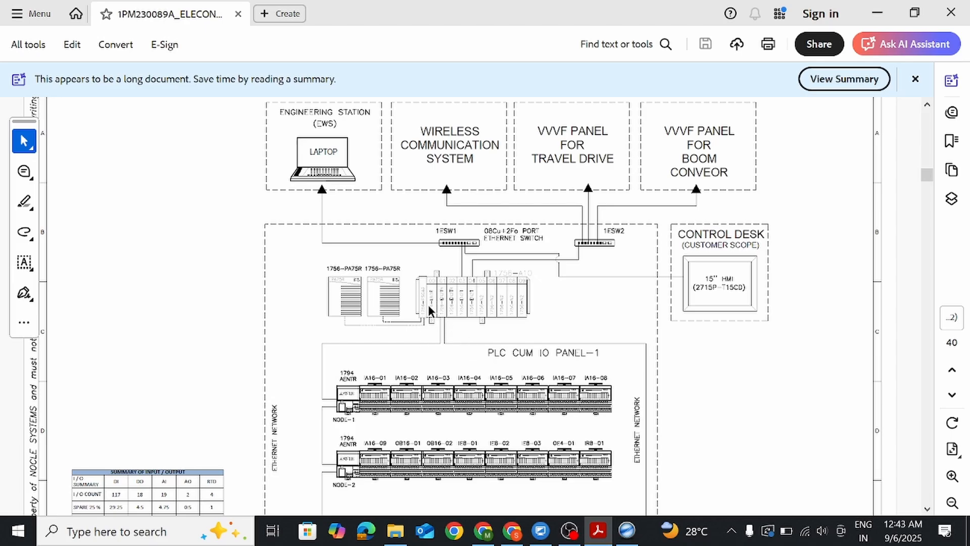
pyautogui.click(622, 536)
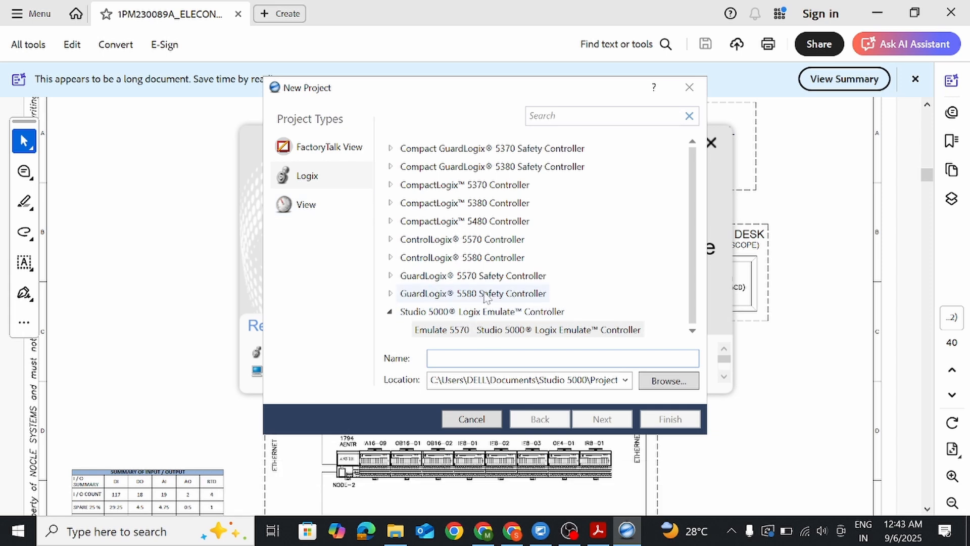
pyautogui.click(600, 529)
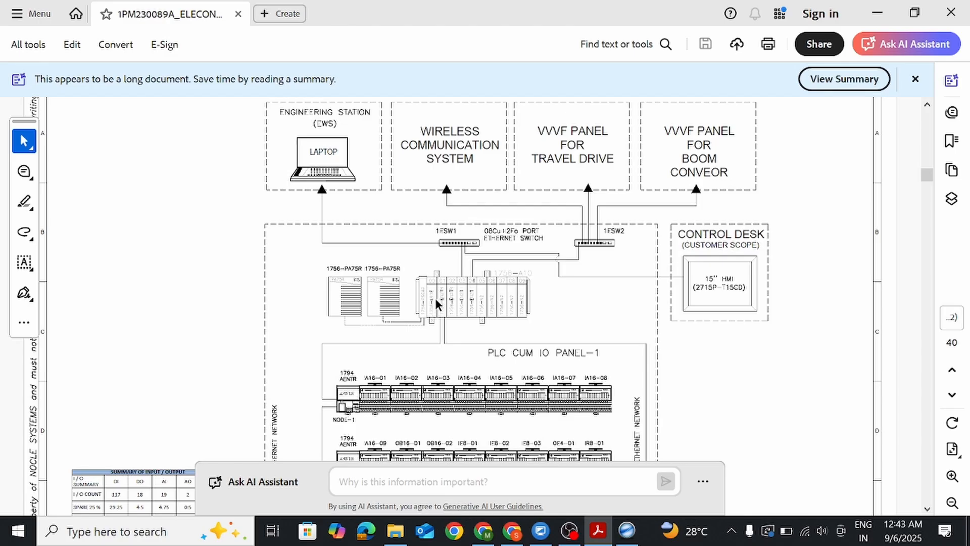
pyautogui.click(627, 529)
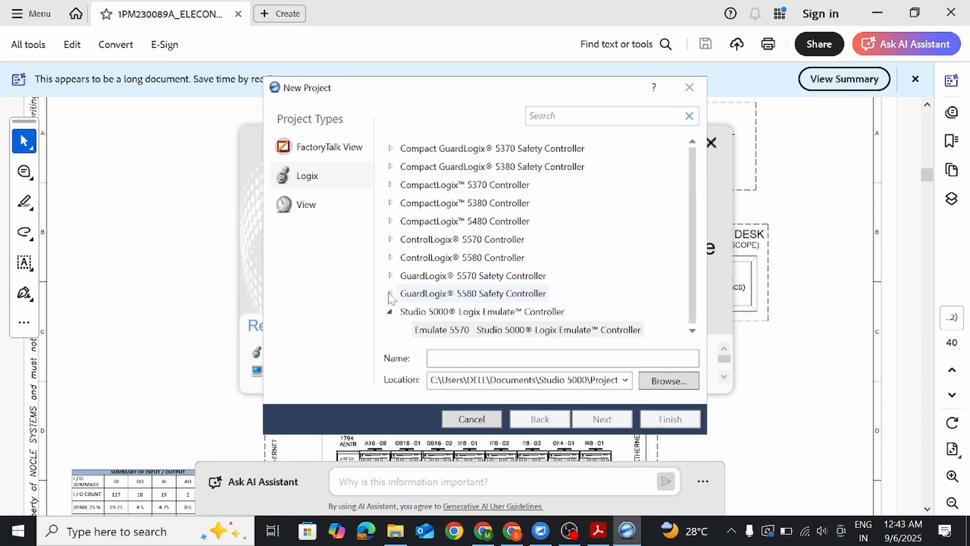
# Step: Look through the ControlLogix 5580 controllers and choose the Emulate 5570 Studio 5000 Logix Emulate Controller for the project
pyautogui.click(392, 257)
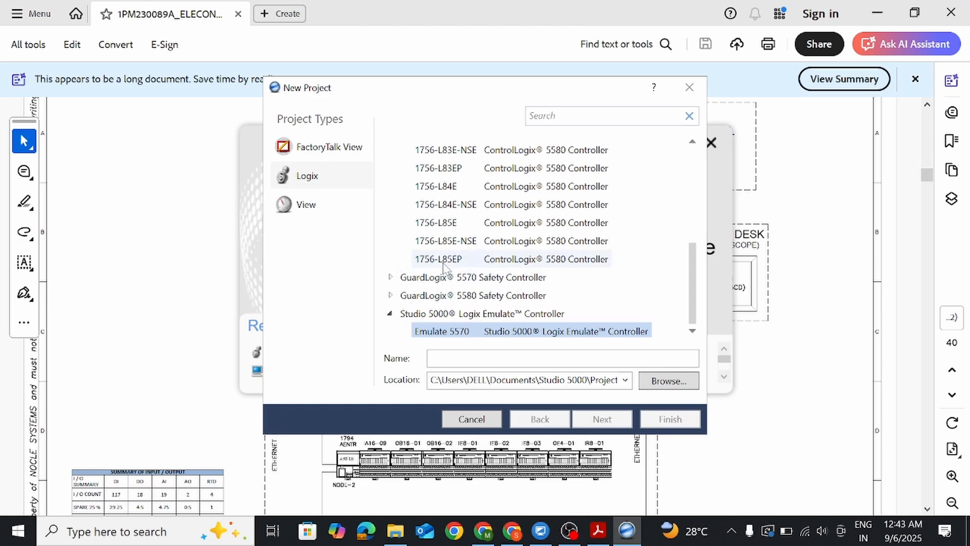
pyautogui.scroll(2, 457, 197)
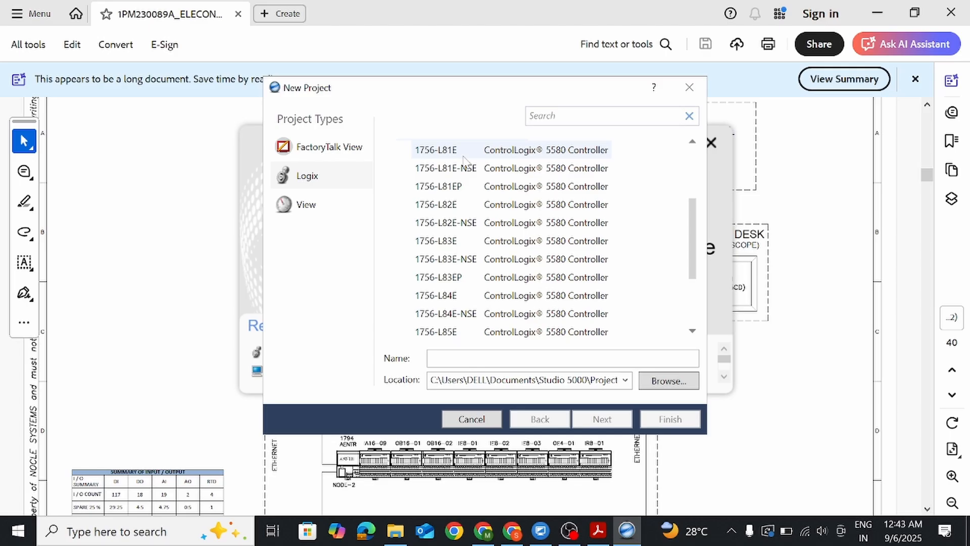
pyautogui.click(463, 156)
pyautogui.scroll(1, 463, 159)
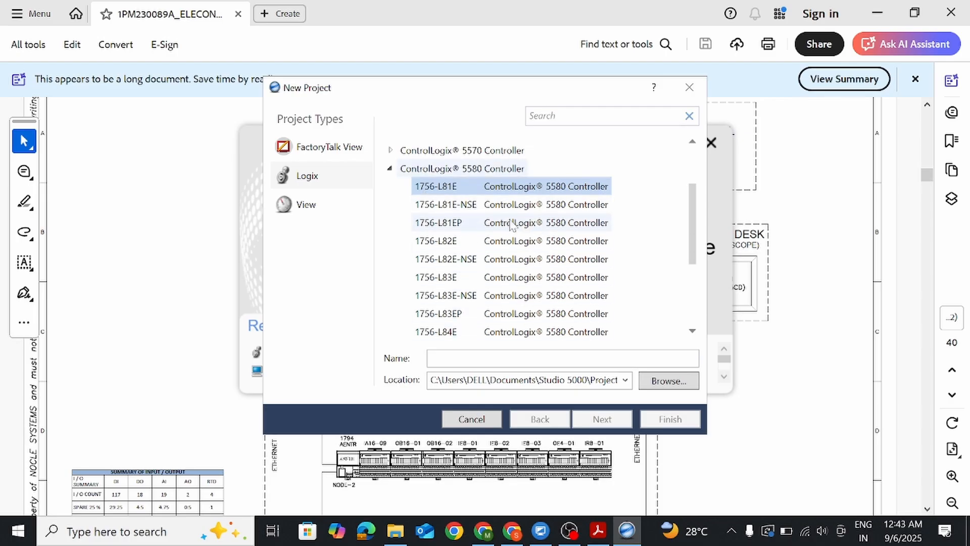
pyautogui.scroll(-3, 512, 226)
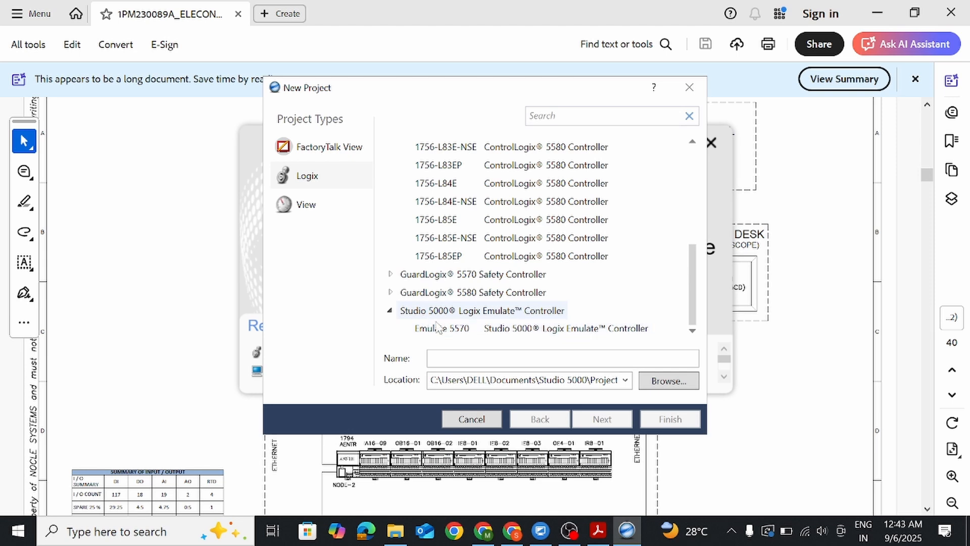
pyautogui.click(461, 331)
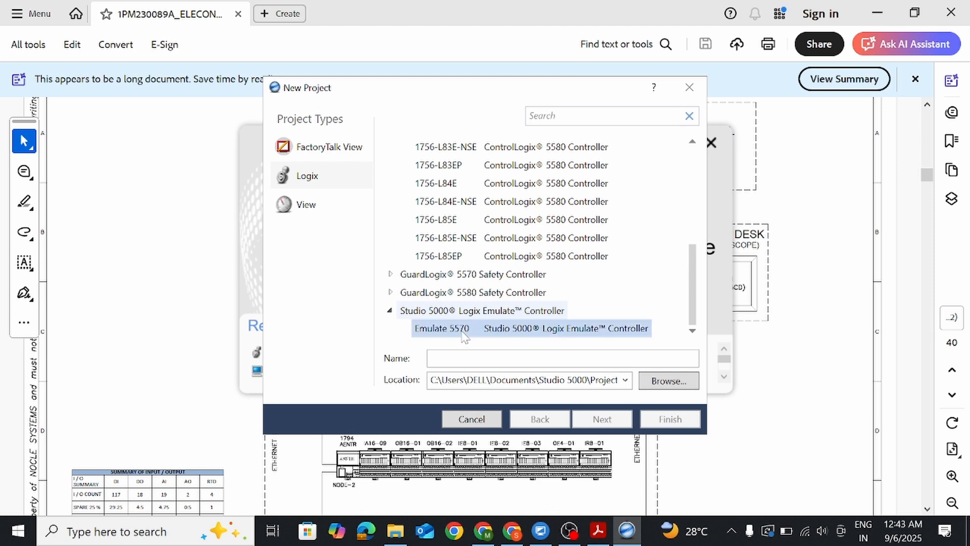
# Step: Name the project modlez and set the controller revision to 34
pyautogui.click(459, 358)
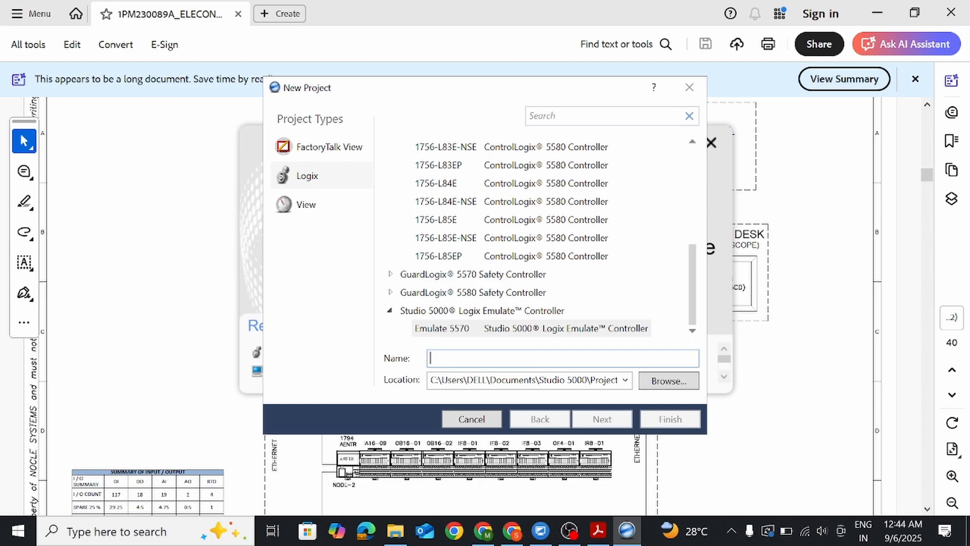
pyautogui.write('o')
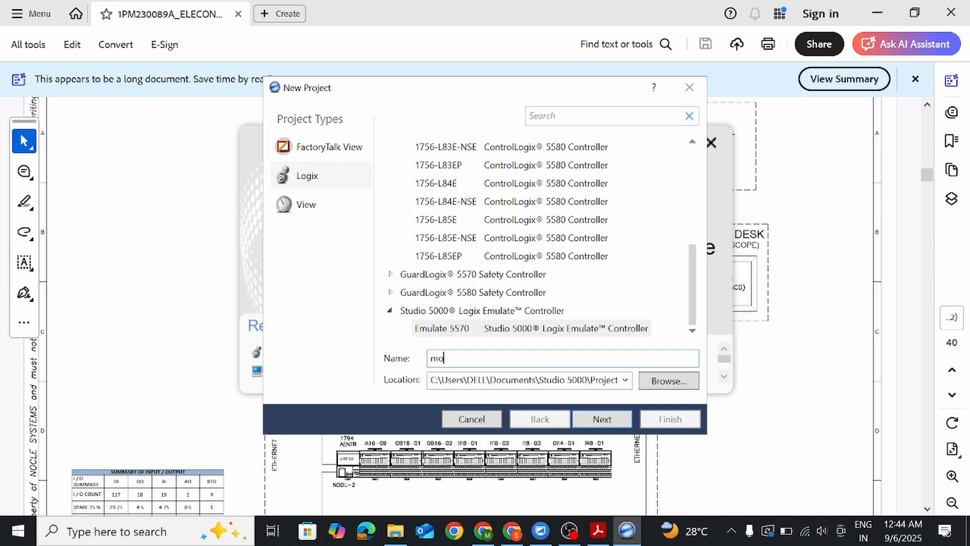
pyautogui.write('dlez')
pyautogui.moveTo(461, 358); pyautogui.dragTo(431, 361)
pyautogui.click(465, 359)
pyautogui.click(602, 421)
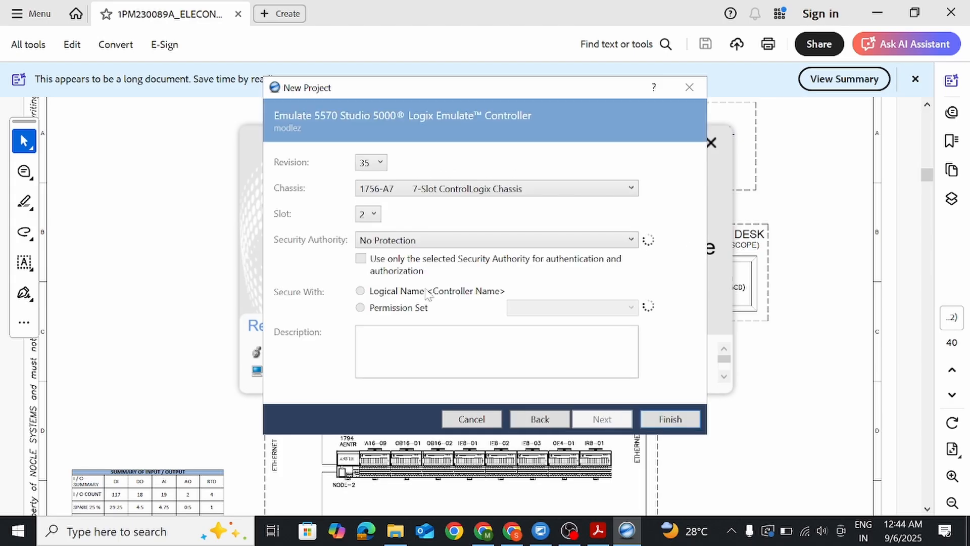
pyautogui.click(380, 165)
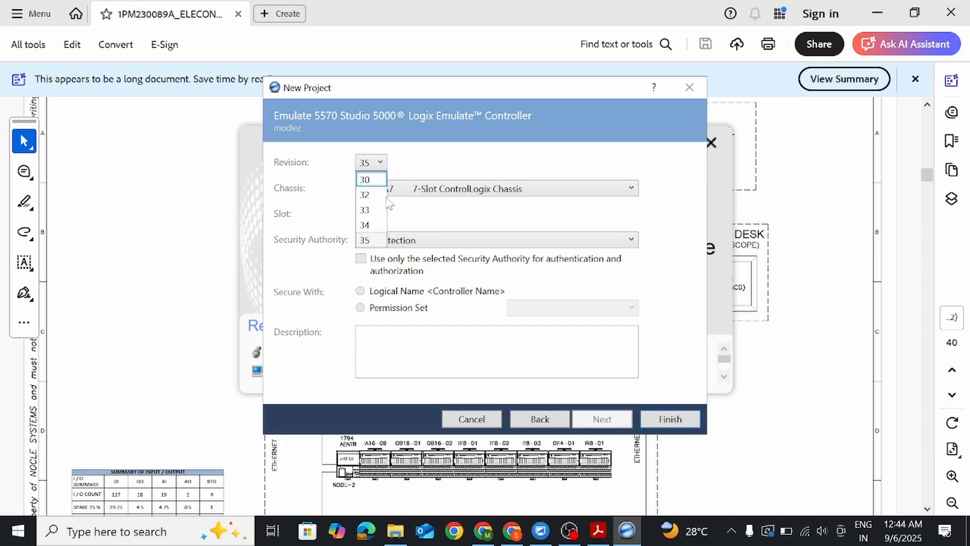
pyautogui.click(366, 225)
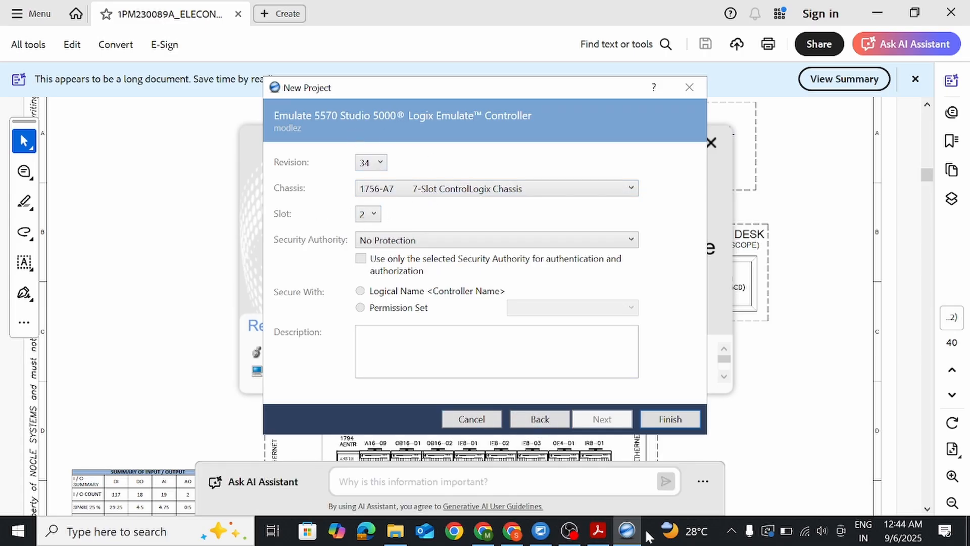
# Step: Clear the PDF drawing out of the way and launch Studio 5000 Logix Emulate from the desktop
pyautogui.click(627, 535)
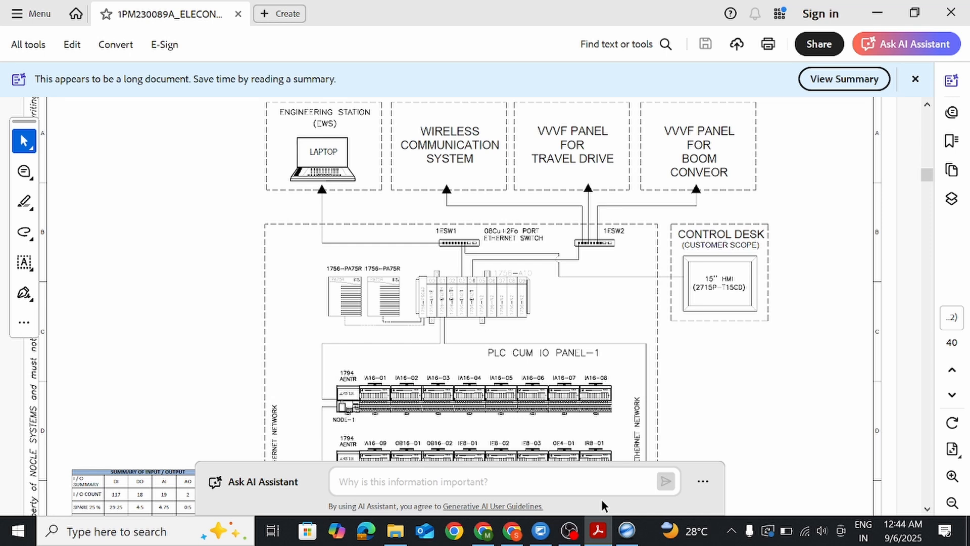
pyautogui.click(877, 13)
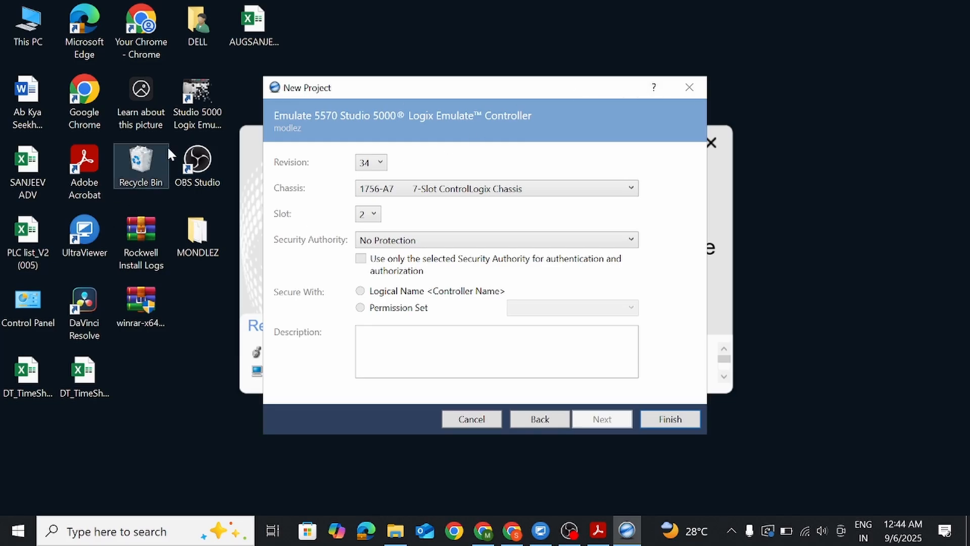
pyautogui.click(192, 107)
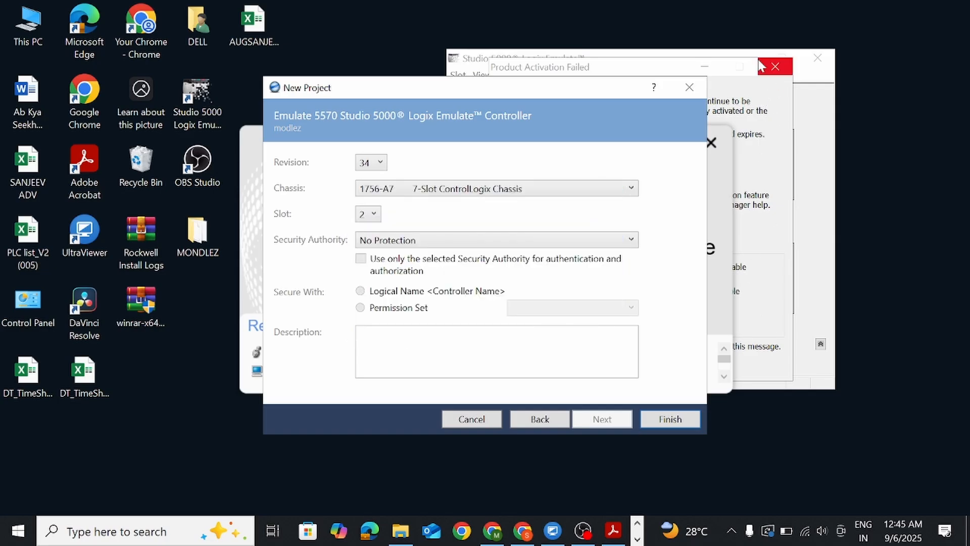
# Step: Dismiss the emulator's activation notice and examine the options available for the emulated controller in slot 2
pyautogui.click(774, 66)
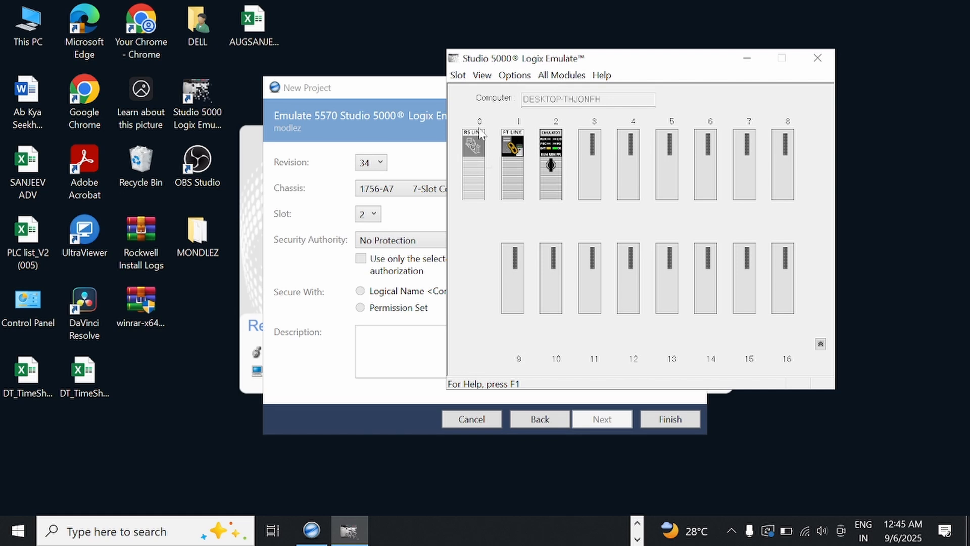
pyautogui.rightClick(549, 161)
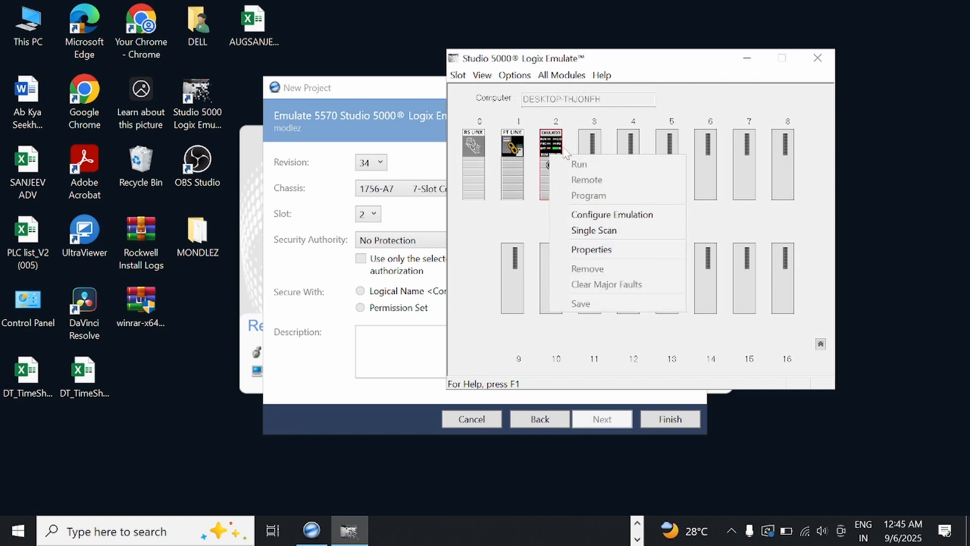
pyautogui.click(553, 195)
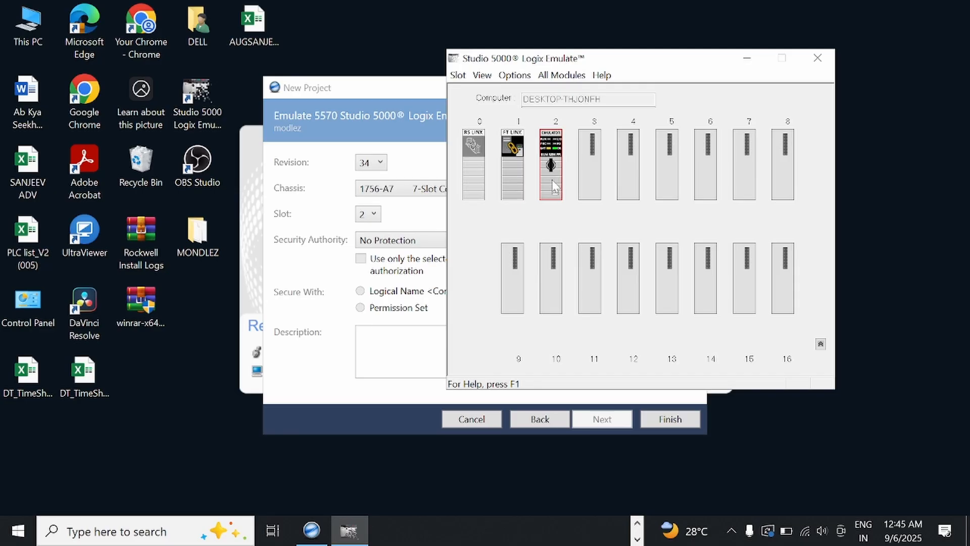
pyautogui.rightClick(553, 181)
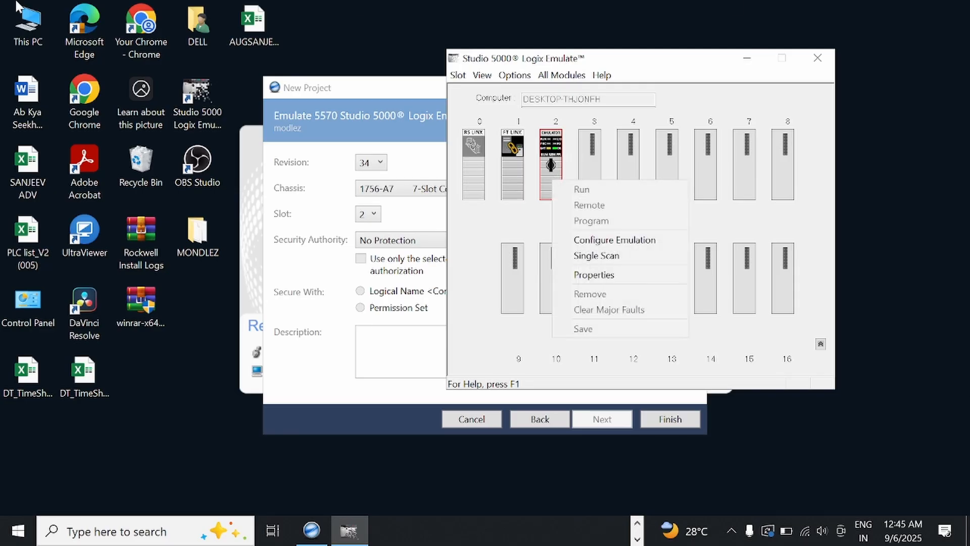
pyautogui.click(550, 154)
pyautogui.rightClick(550, 150)
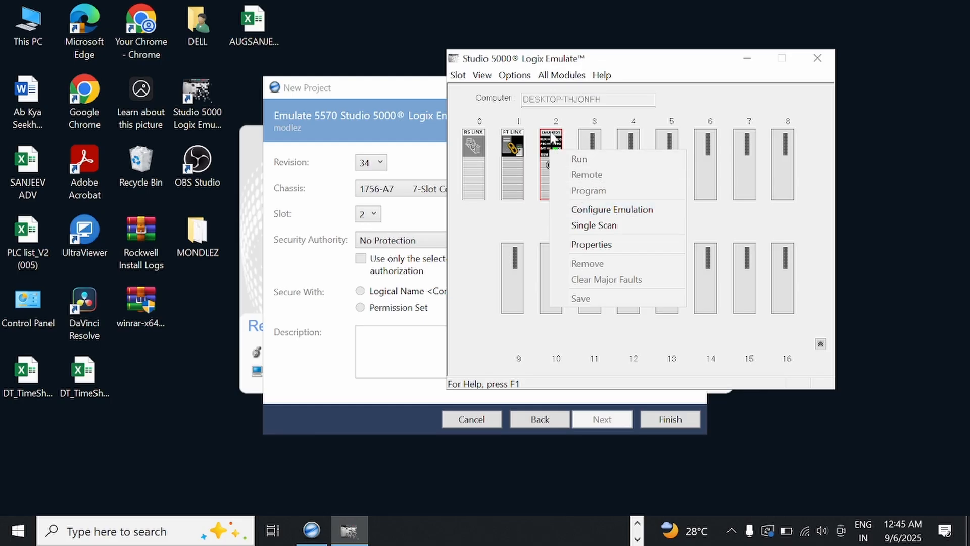
pyautogui.click(553, 147)
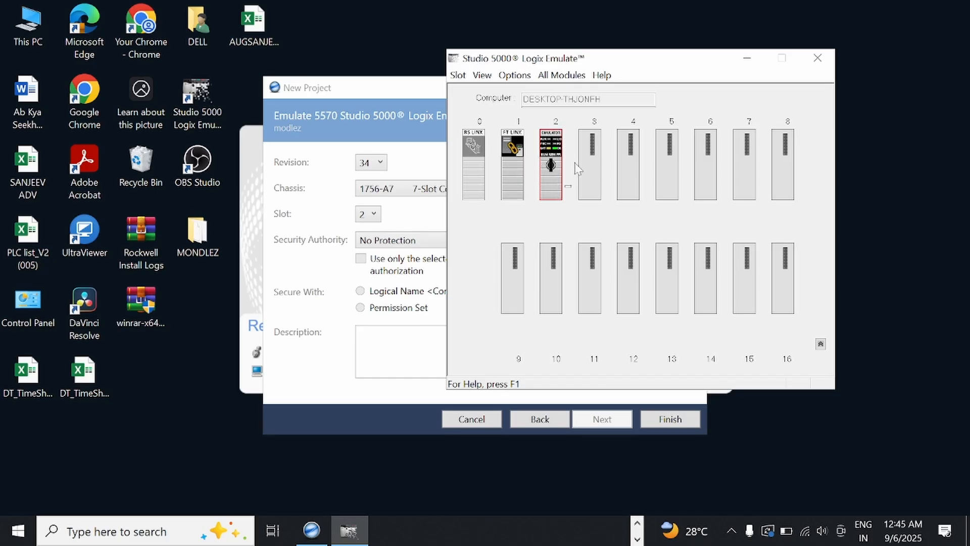
pyautogui.click(746, 57)
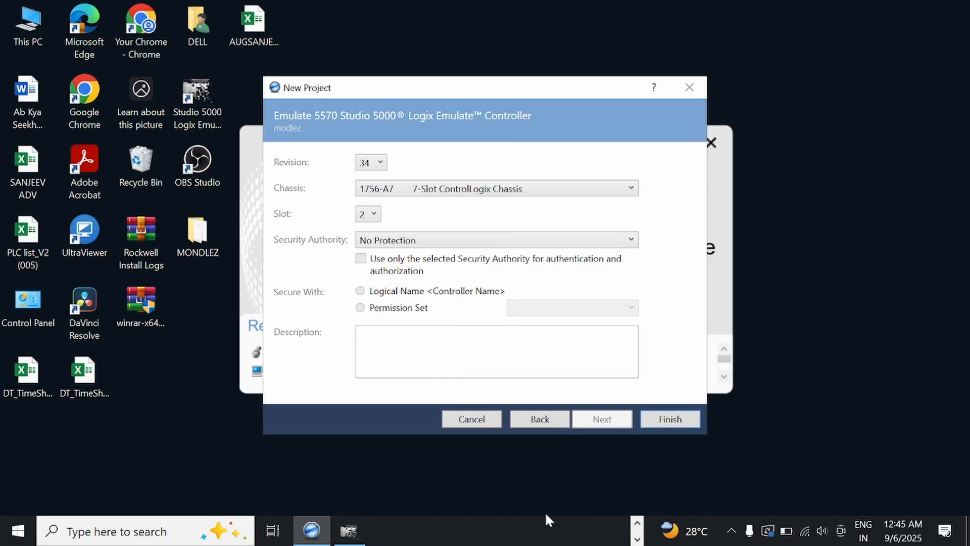
# Step: Compare the controller rack on the PDF system architecture drawing with the chassis and slot settings of the new project
pyautogui.click(637, 523)
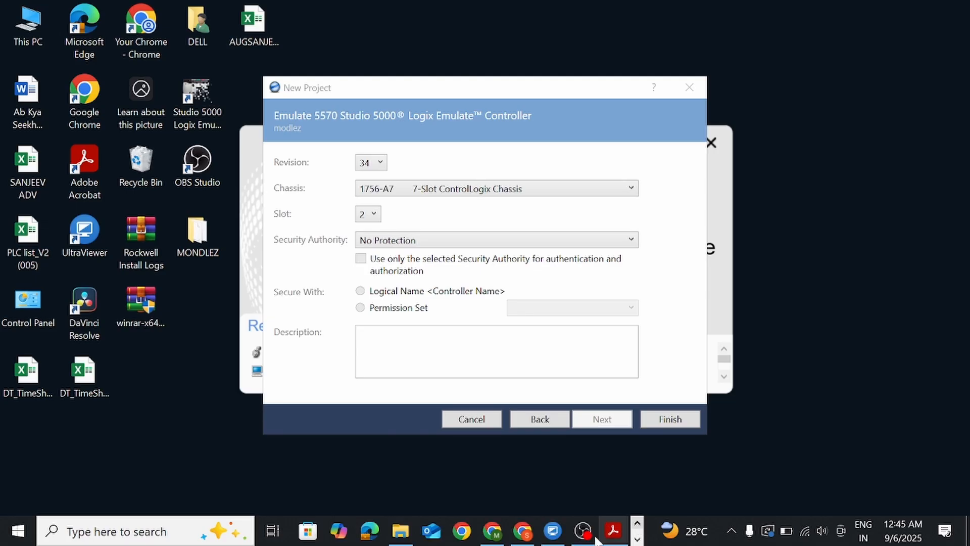
pyautogui.click(610, 535)
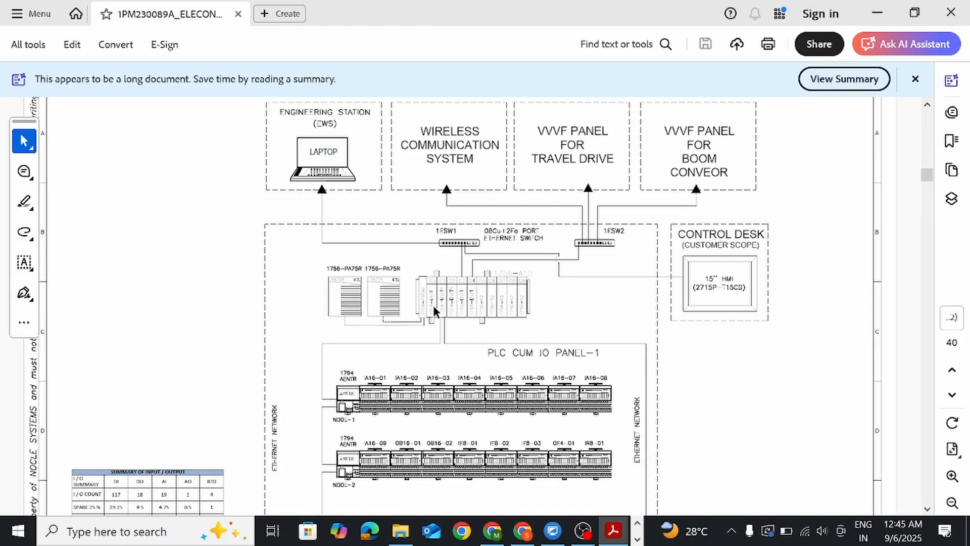
pyautogui.moveTo(616, 542)
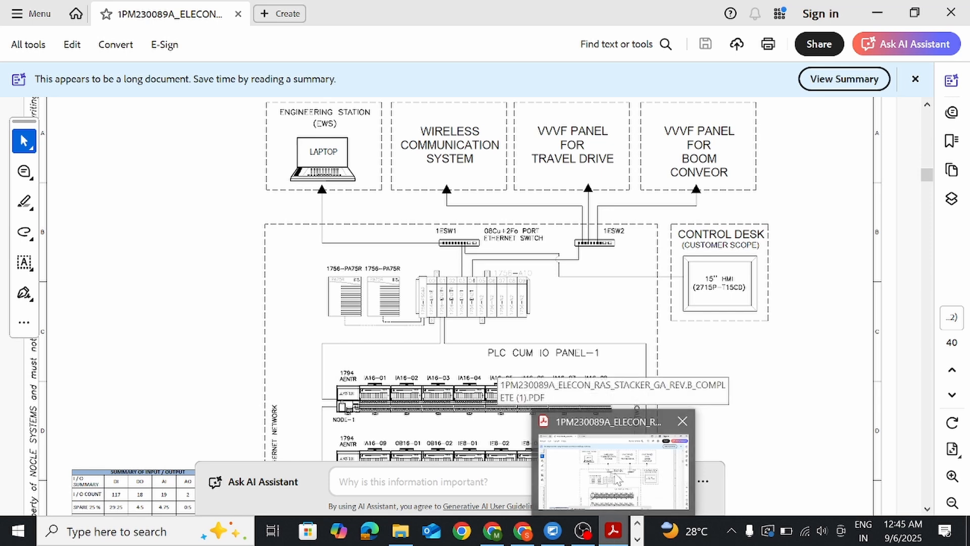
pyautogui.moveTo(552, 533)
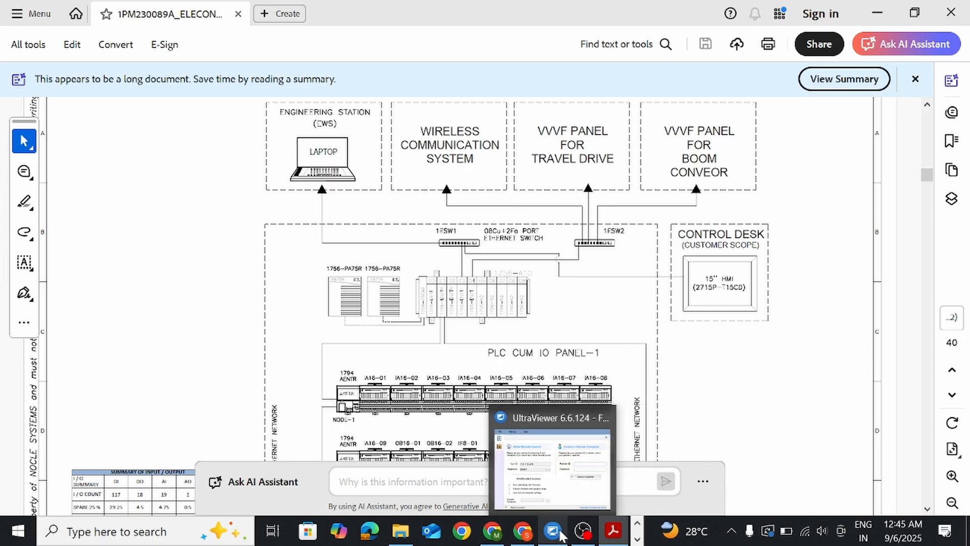
pyautogui.click(639, 539)
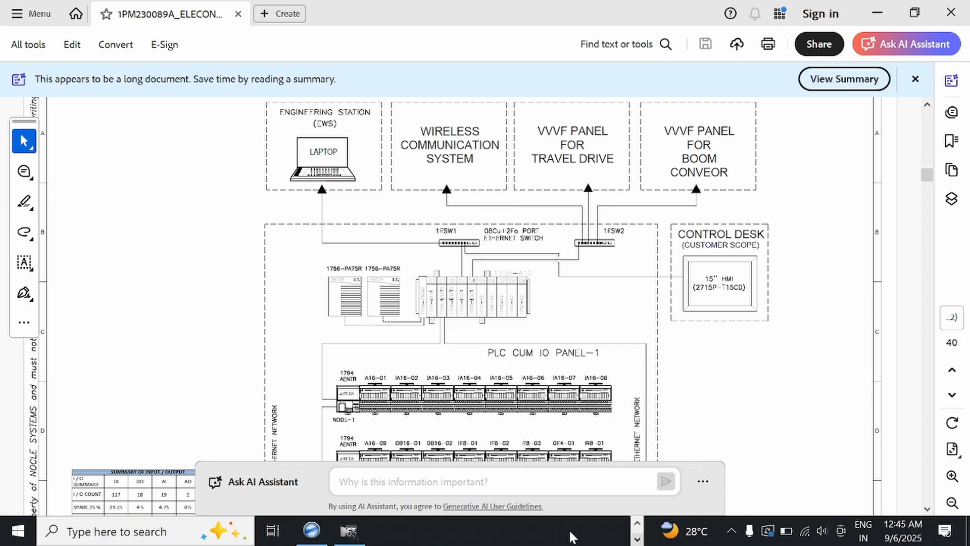
pyautogui.click(312, 531)
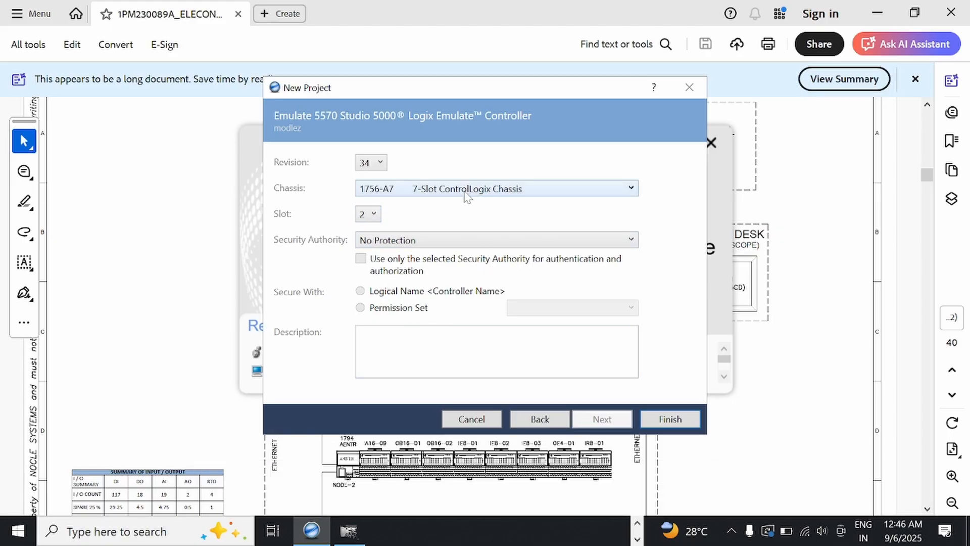
pyautogui.click(637, 523)
pyautogui.click(612, 538)
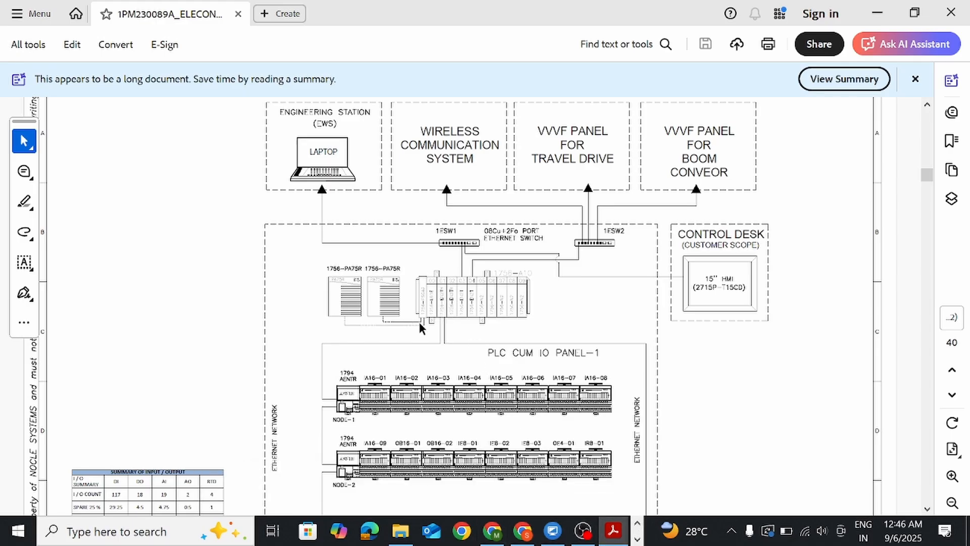
pyautogui.moveTo(613, 536)
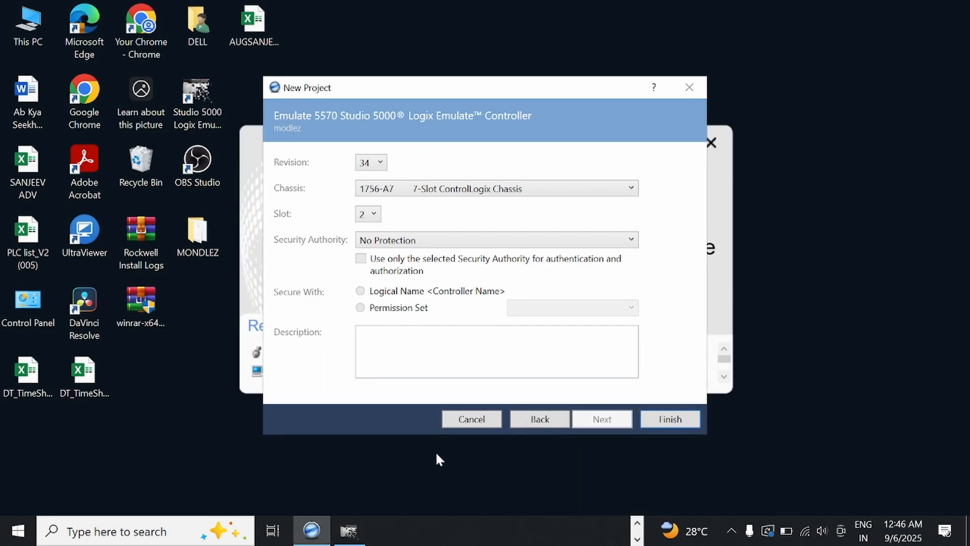
# Step: Choose the 1756-A13 13-Slot ControlLogix Chassis for the new project and create it, acknowledging the activation notice
pyautogui.click(491, 191)
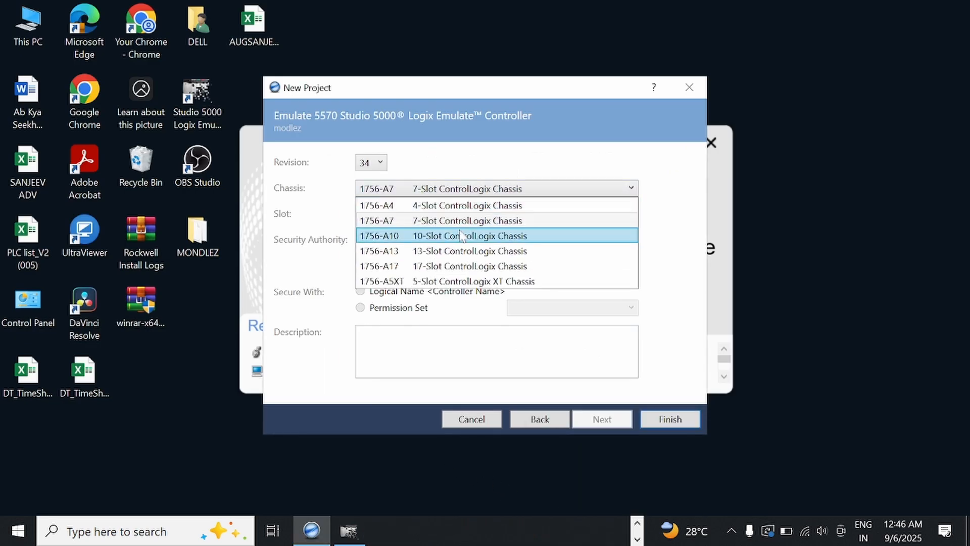
pyautogui.click(451, 251)
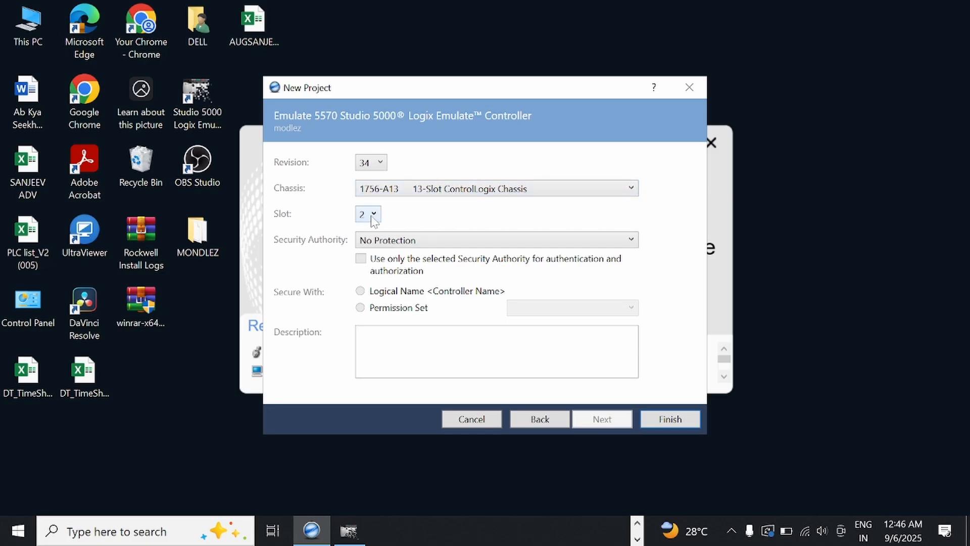
pyautogui.click(479, 192)
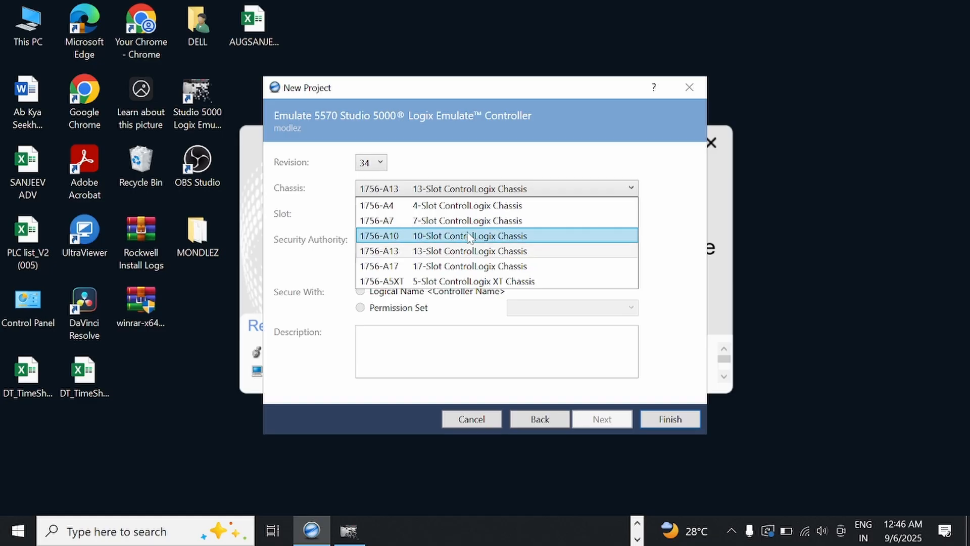
pyautogui.click(460, 257)
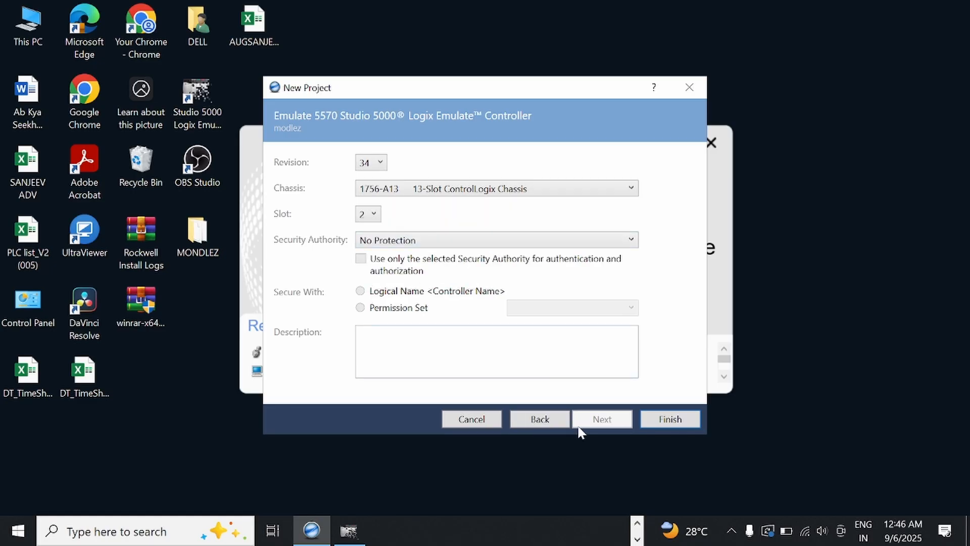
pyautogui.click(670, 427)
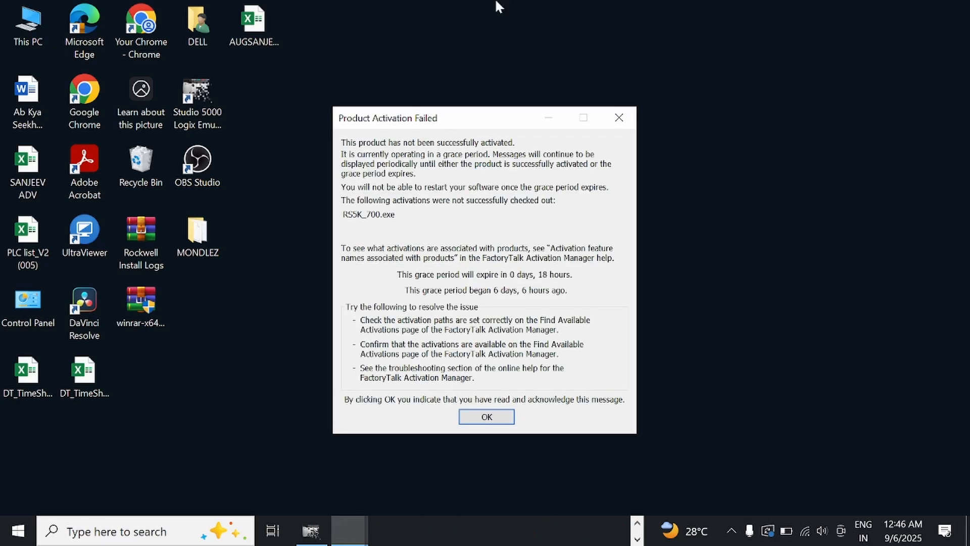
pyautogui.click(486, 417)
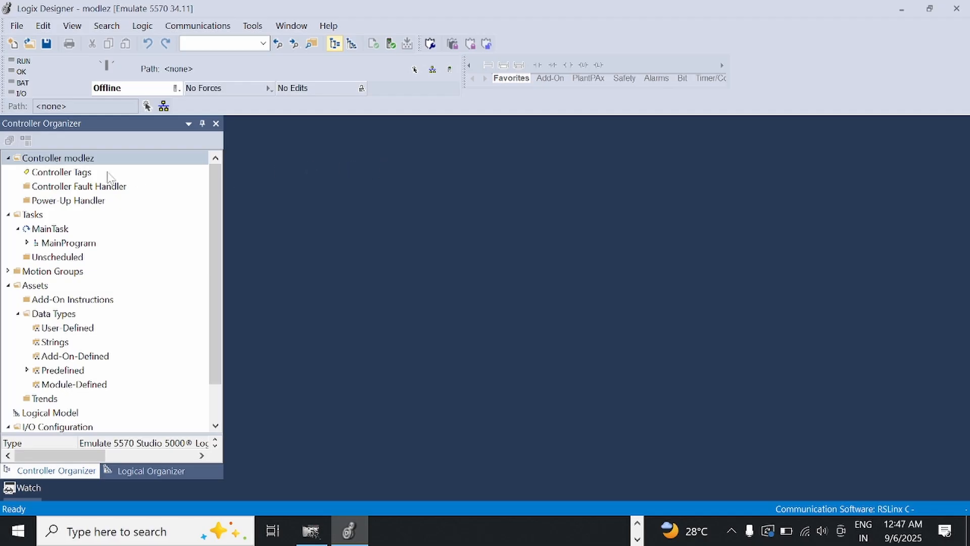
# Step: Review the new modlez project's controller tree down to its I/O configuration and 1756 backplane
pyautogui.click(41, 160)
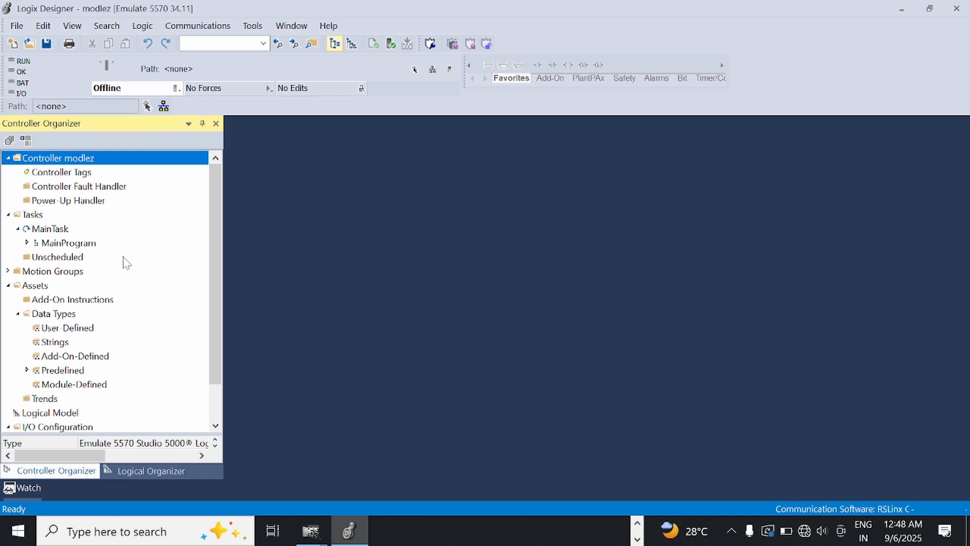
pyautogui.scroll(-1, 171, 265)
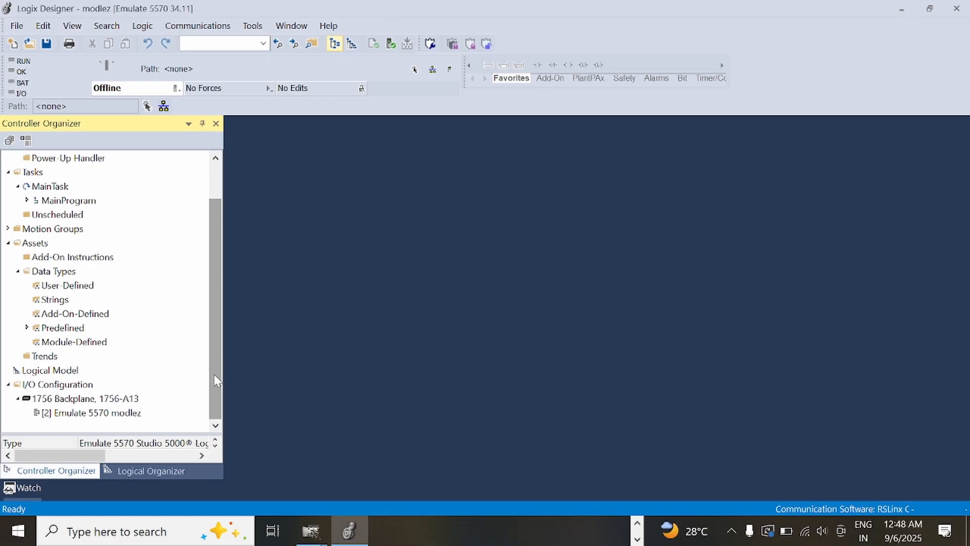
pyautogui.click(350, 536)
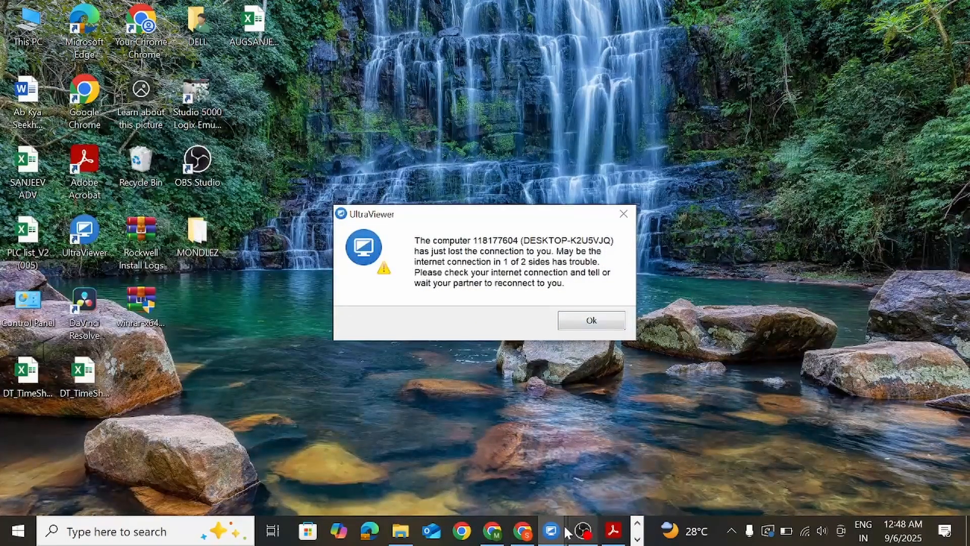
# Step: Acknowledge UltraViewer's lost-connection notice, then exit UltraViewer and relaunch it from the desktop
pyautogui.moveTo(553, 531)
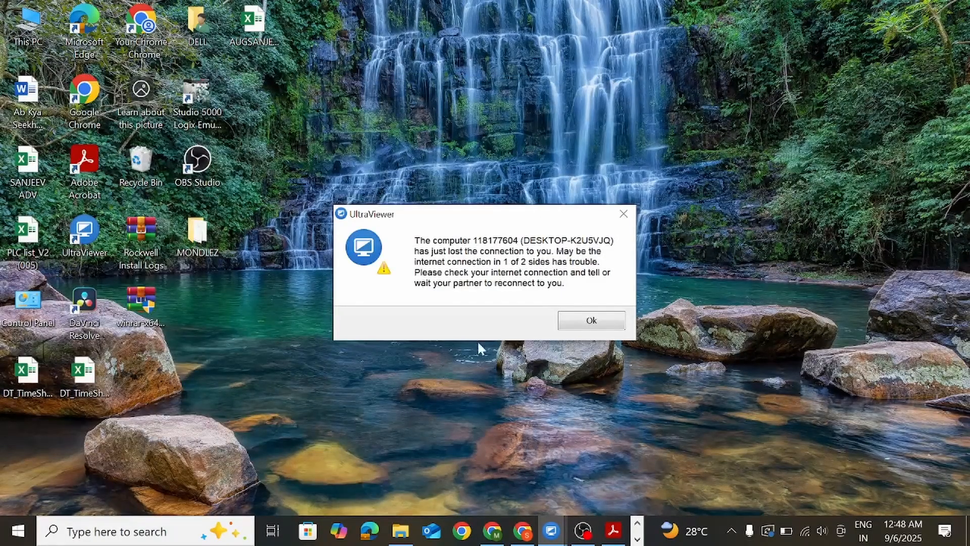
pyautogui.click(588, 327)
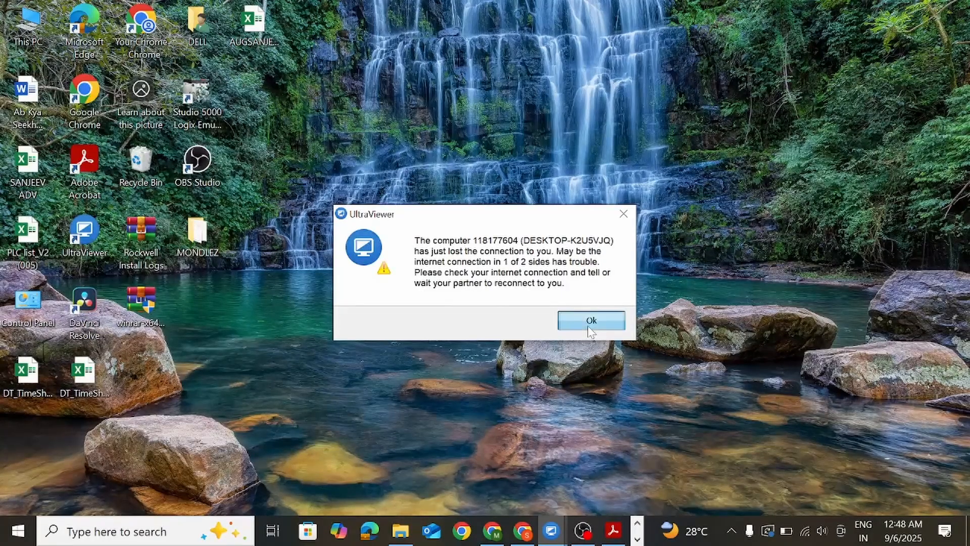
pyautogui.click(553, 530)
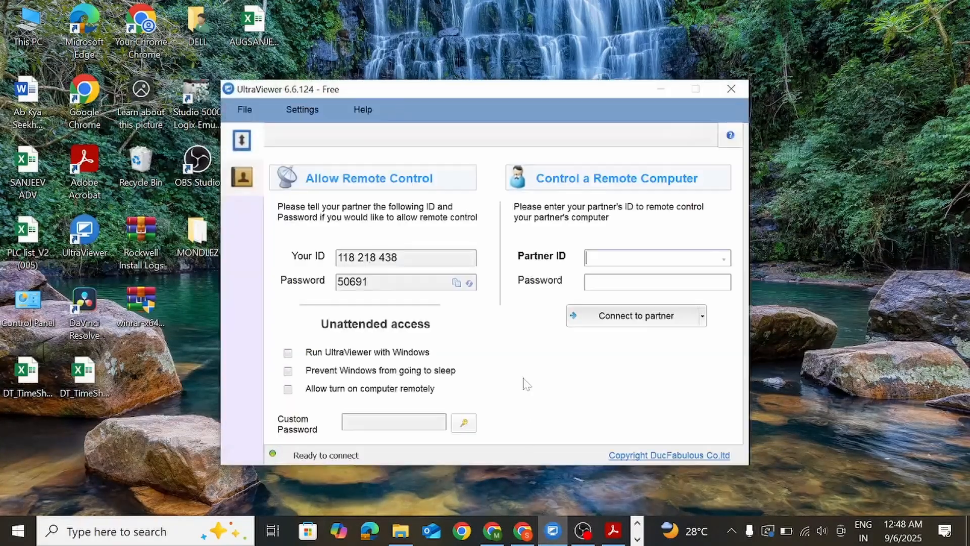
pyautogui.click(741, 91)
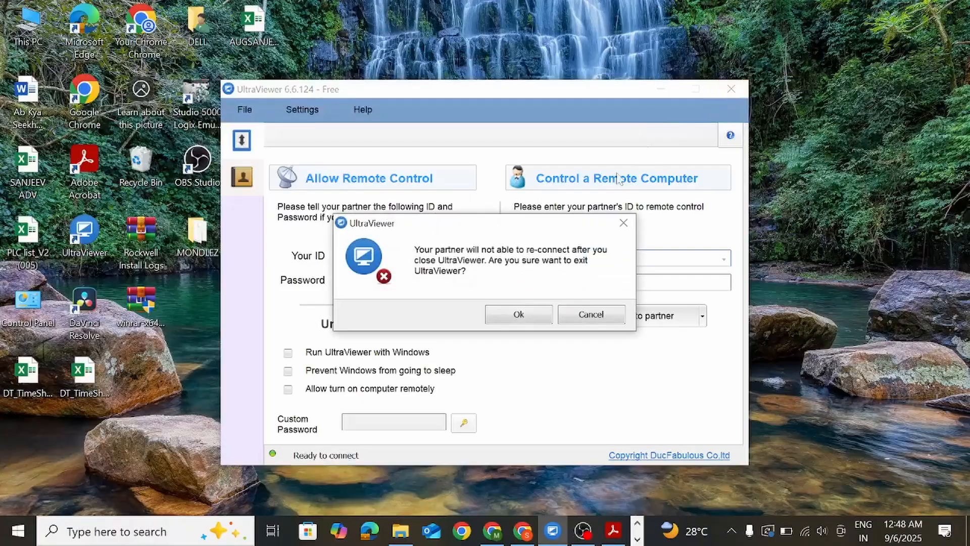
pyautogui.click(525, 314)
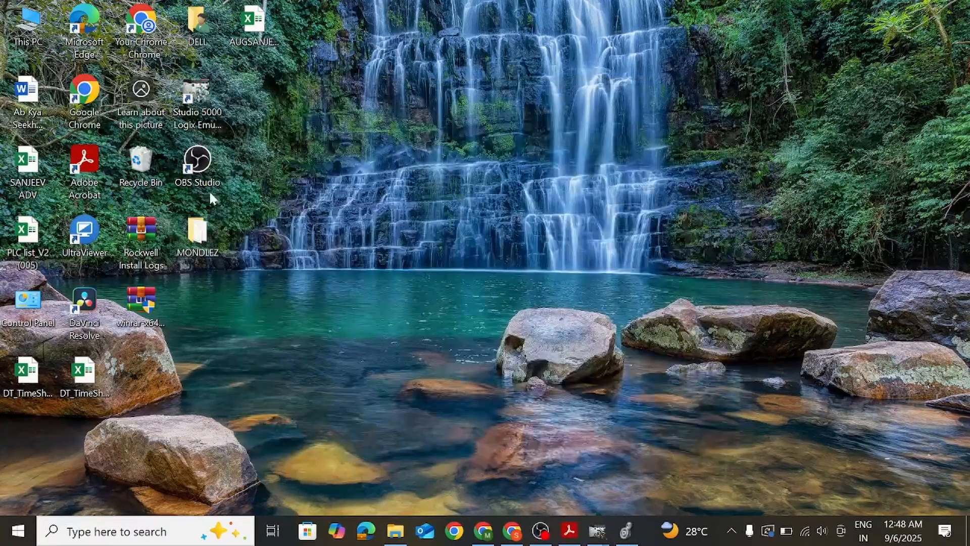
pyautogui.doubleClick(84, 233)
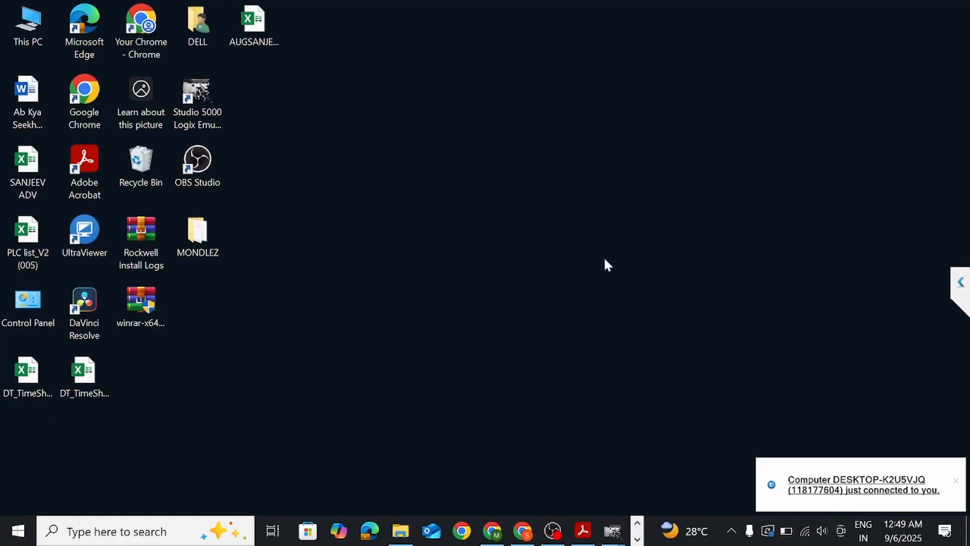
pyautogui.rightClick(559, 198)
pyautogui.click(591, 245)
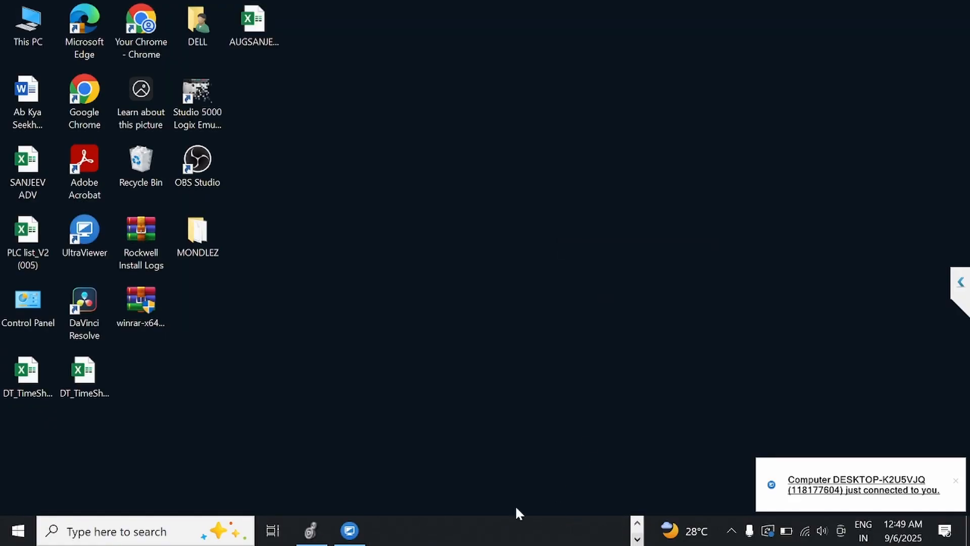
# Step: Return to the modlez project in Logix Designer and consult the controller rack on the PDF system architecture drawing
pyautogui.click(310, 530)
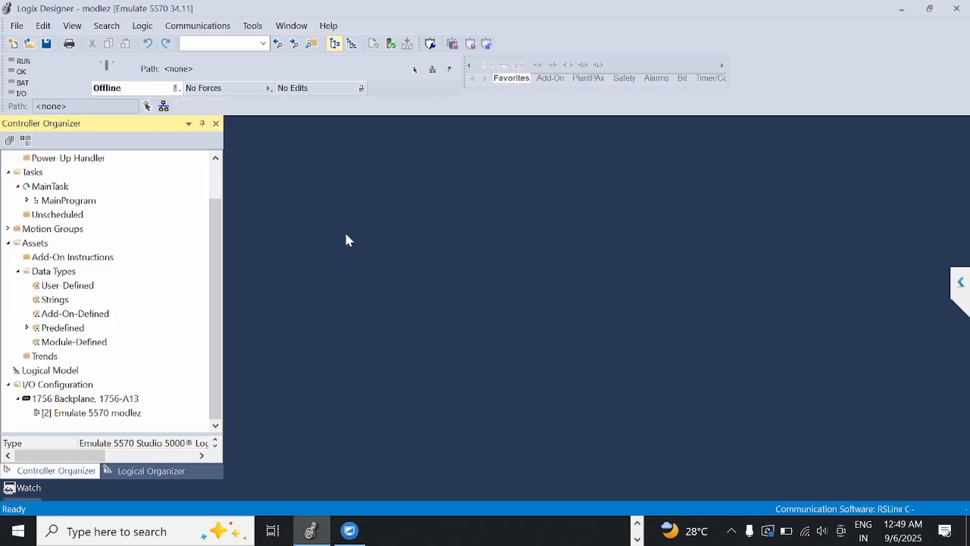
pyautogui.click(638, 524)
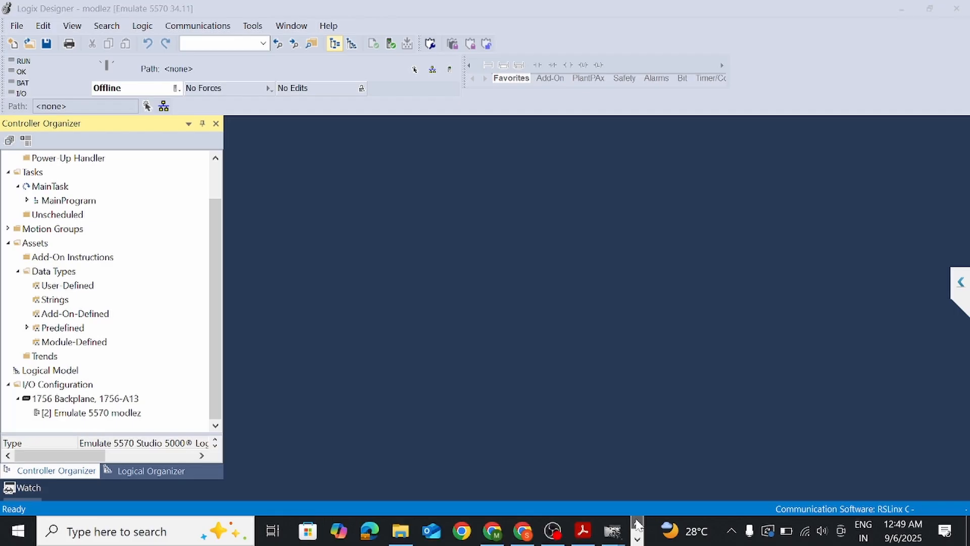
pyautogui.click(583, 530)
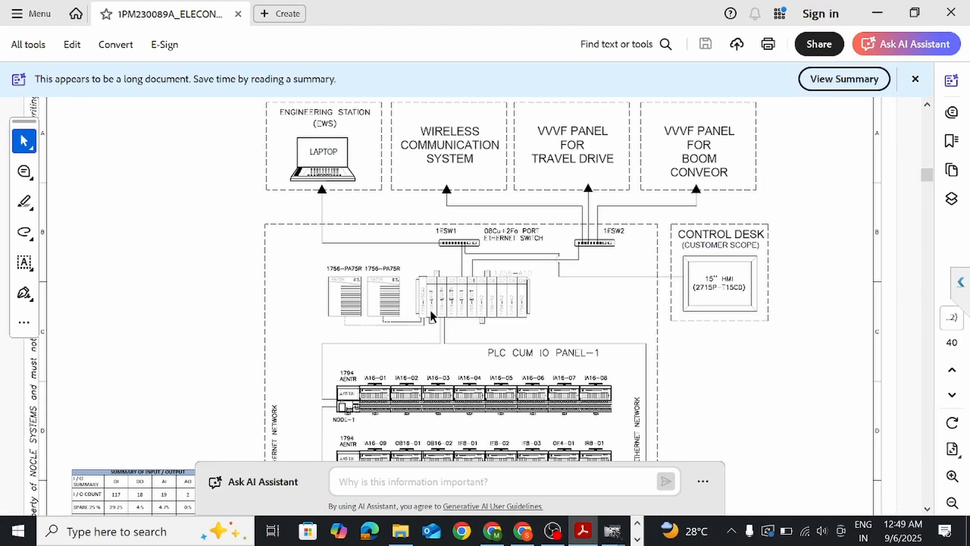
pyautogui.scroll(1, 544, 318)
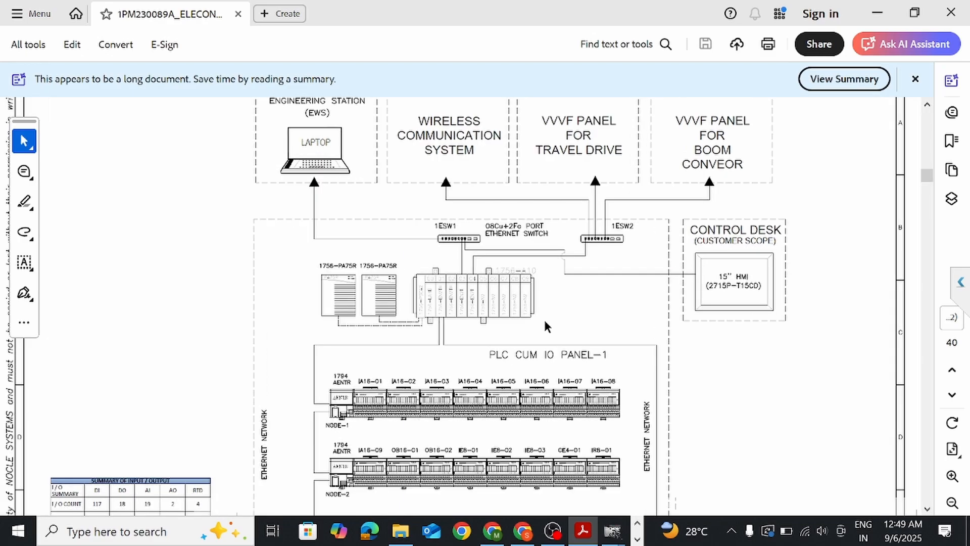
# Step: Examine the module in each slot of the 1756-A10 controller rack on the PDF system architecture drawing
pyautogui.scroll(1, 544, 317)
pyautogui.scroll(2, 784, 210)
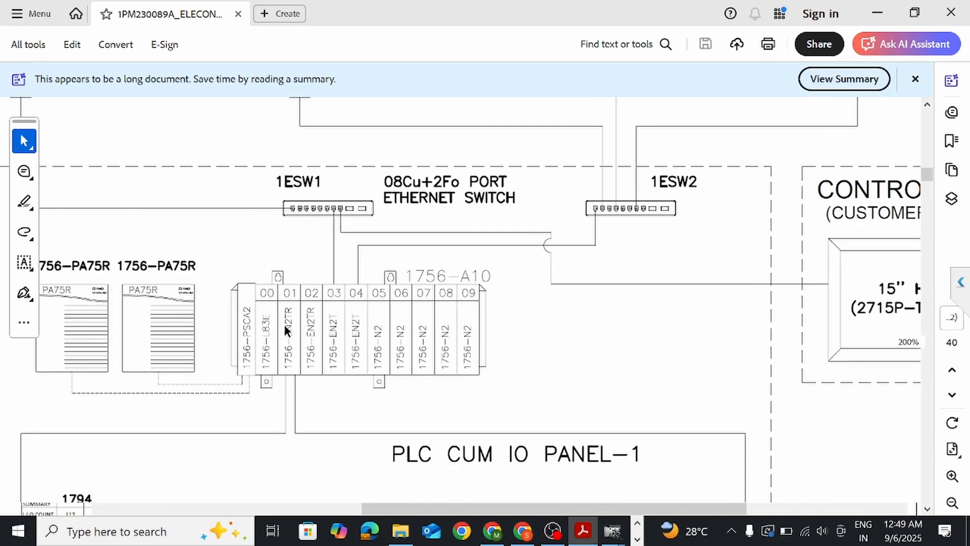
pyautogui.scroll(3, 284, 325)
pyautogui.hscroll(-3, 284, 324)
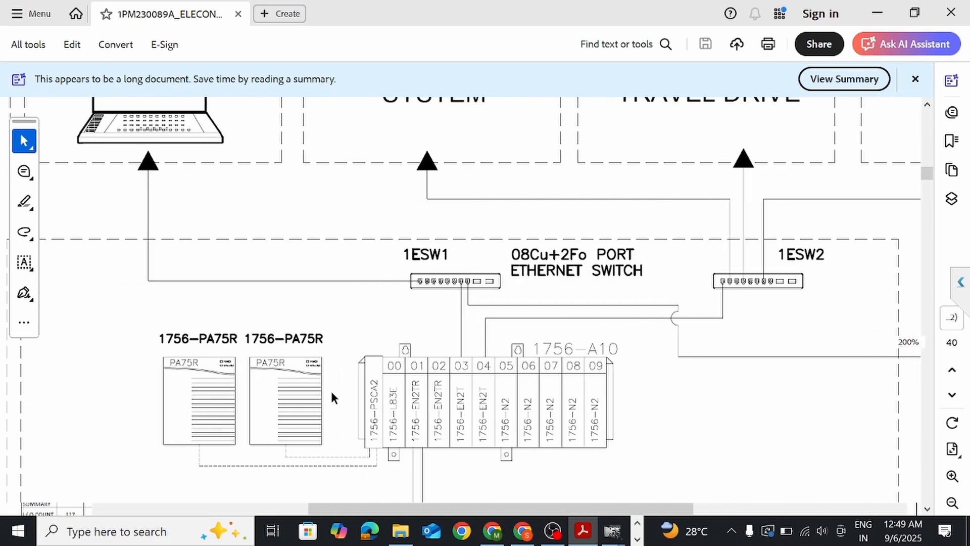
pyautogui.hscroll(-4, 332, 397)
pyautogui.scroll(1, 359, 356)
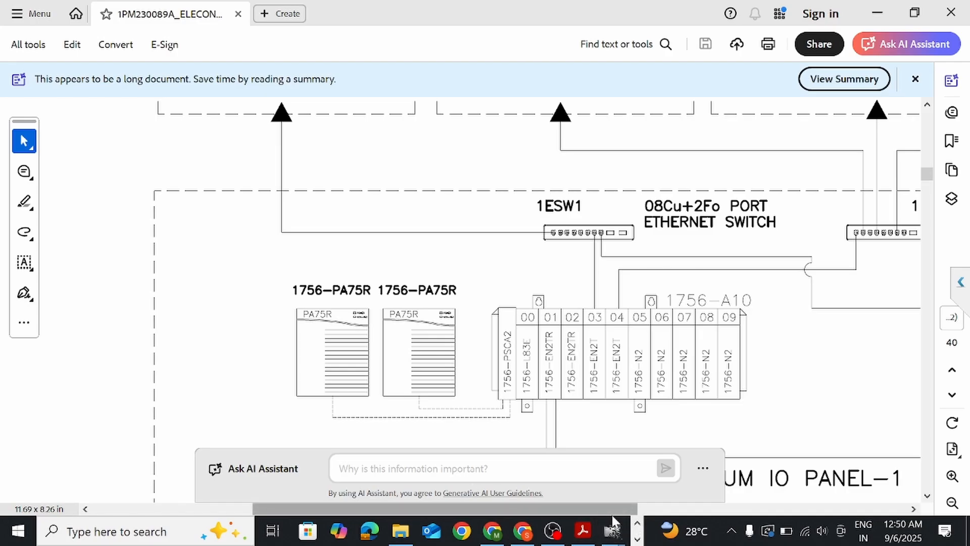
# Step: Return to the modlez project in Logix Designer and acknowledge the product activation notice
pyautogui.click(637, 538)
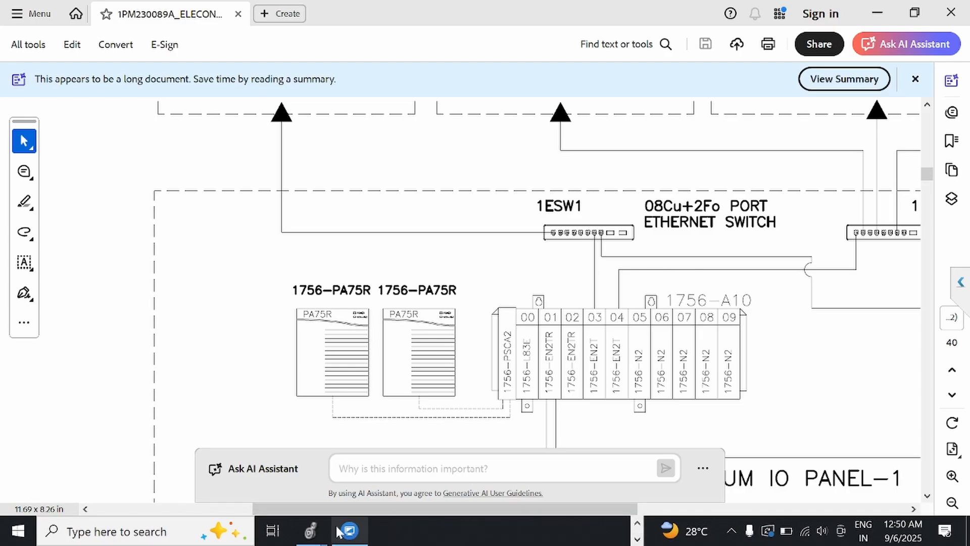
pyautogui.moveTo(310, 531)
pyautogui.click(384, 455)
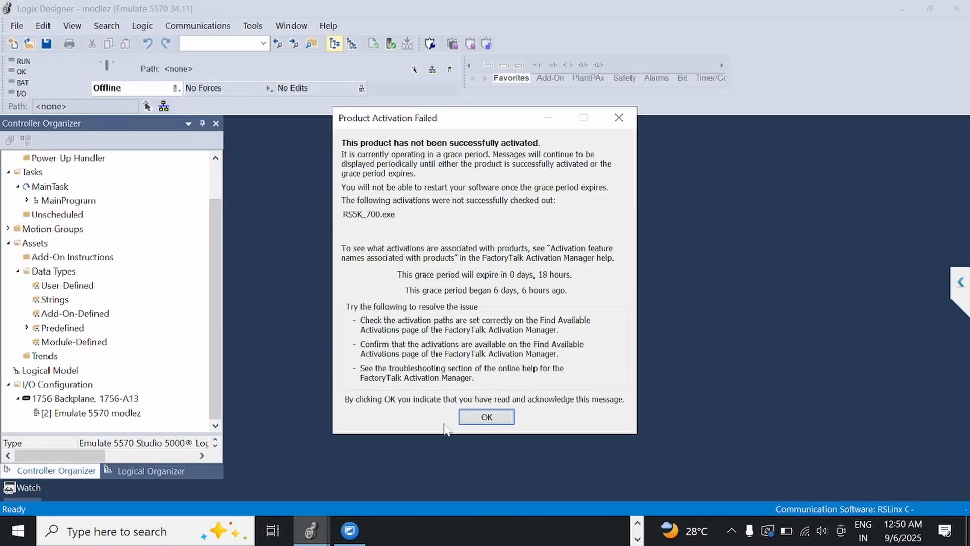
pyautogui.click(469, 418)
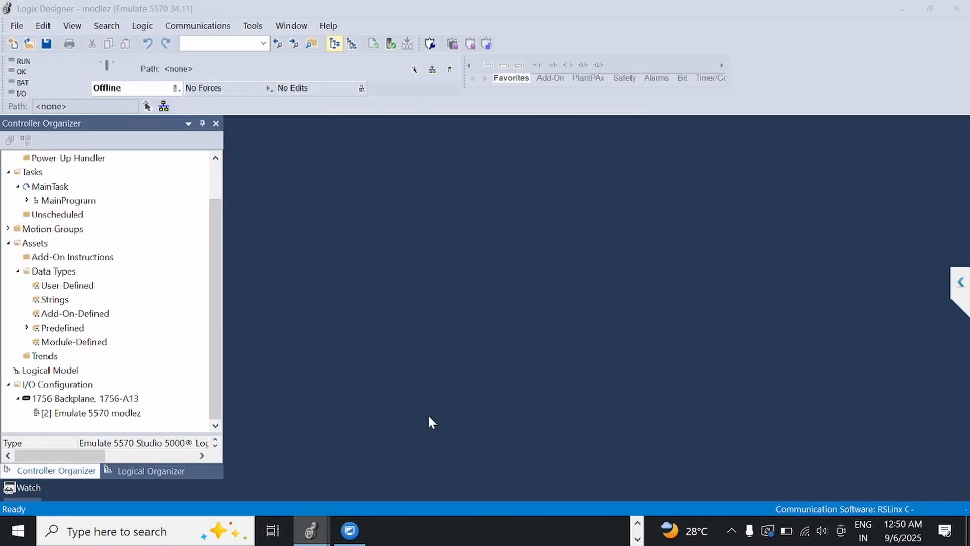
# Step: Start a new module on the 1756 backplane, filtering the catalog by "en2" and choosing the 1756-EN2TR Ethernet bridge
pyautogui.click(95, 401)
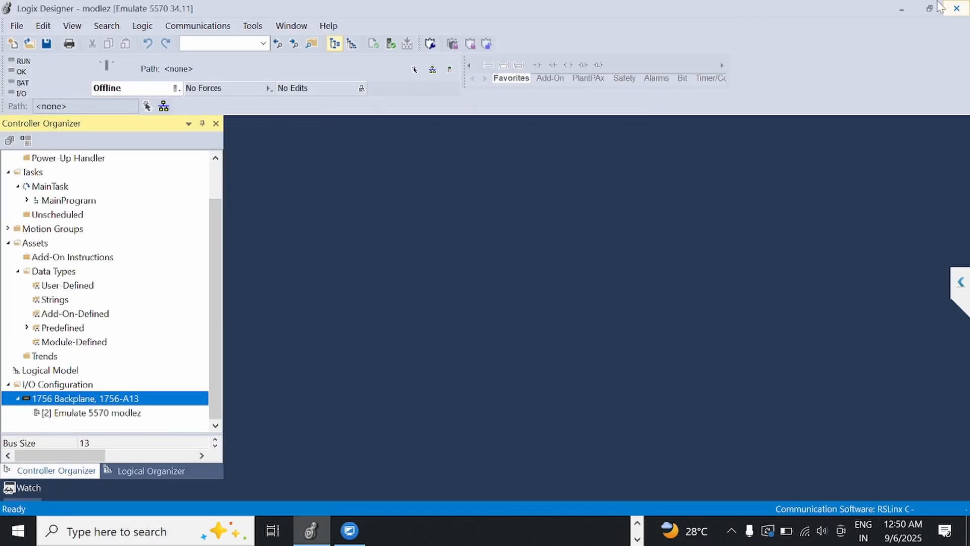
pyautogui.rightClick(93, 400)
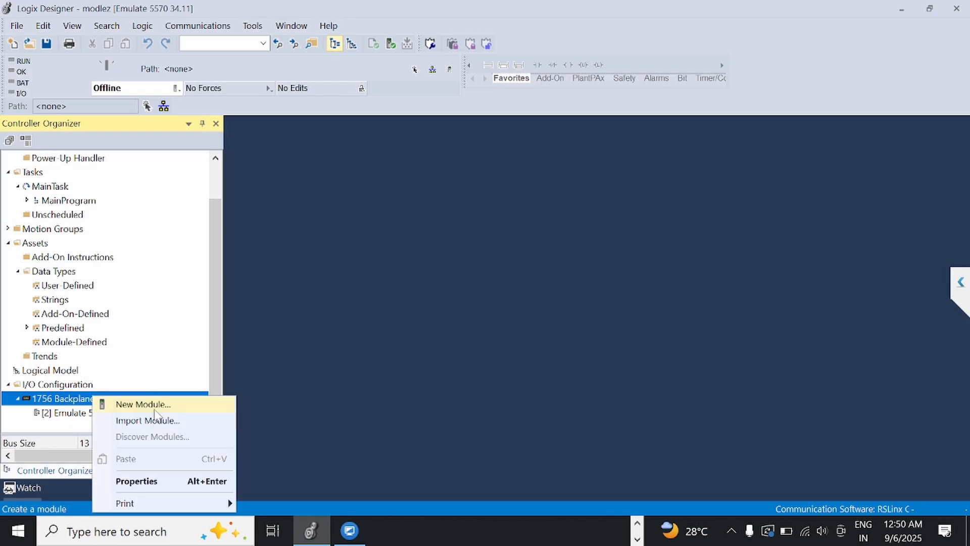
pyautogui.click(155, 408)
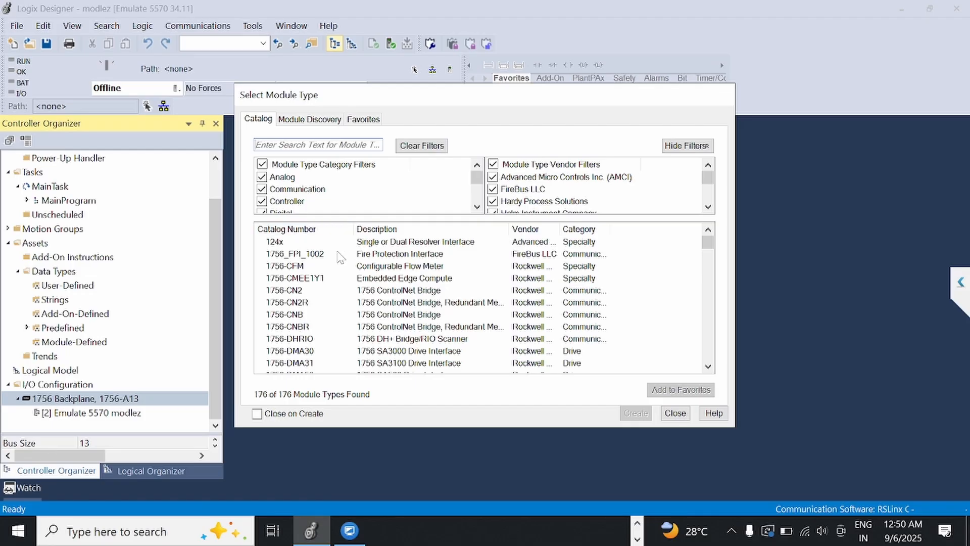
pyautogui.click(293, 145)
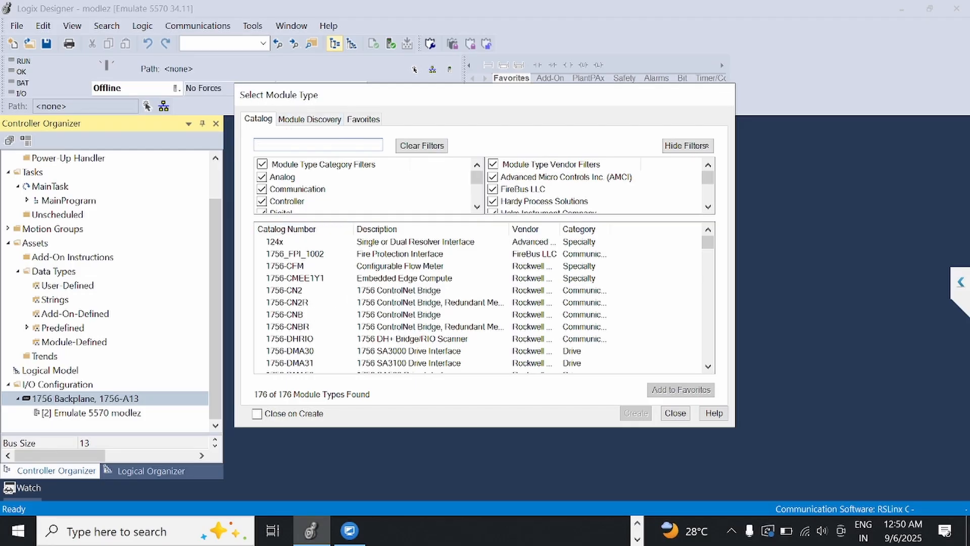
pyautogui.write('en2')
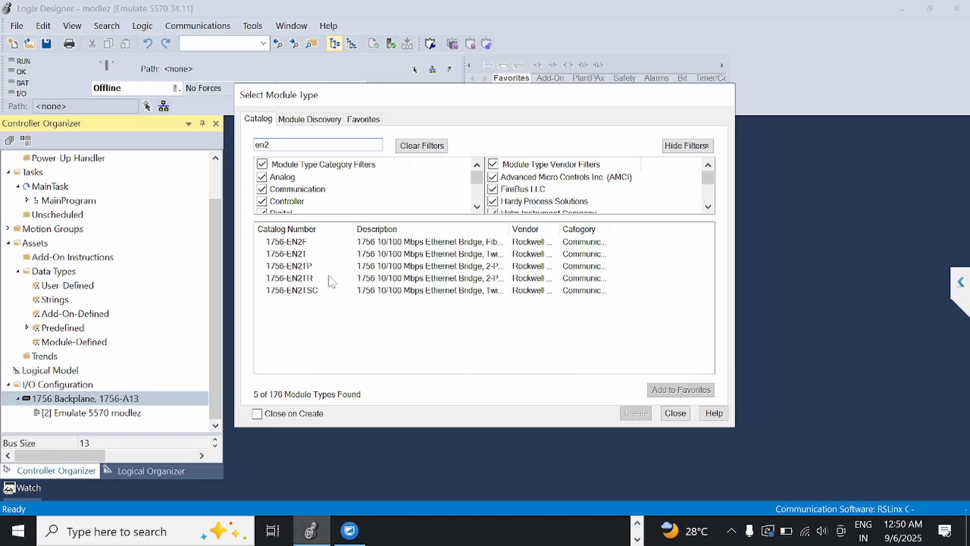
pyautogui.click(303, 279)
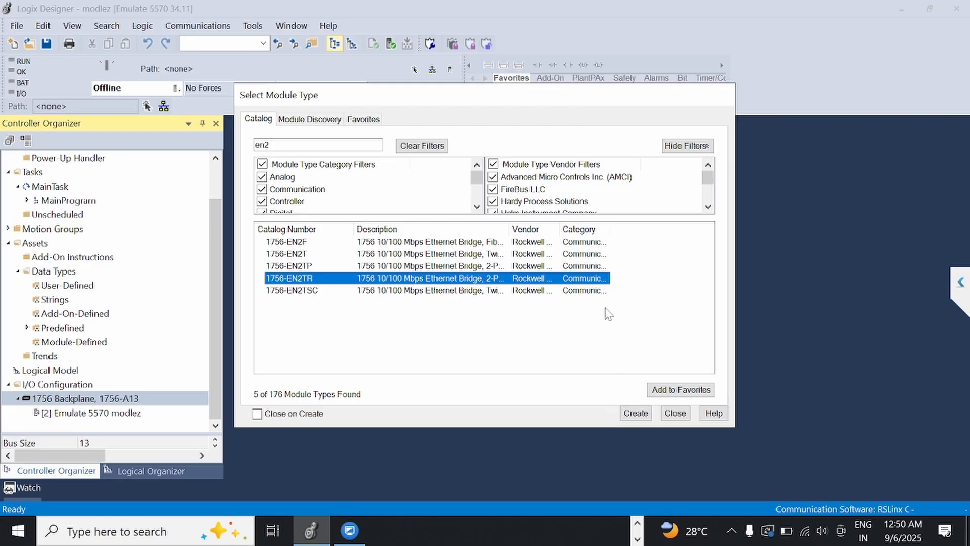
pyautogui.click(641, 416)
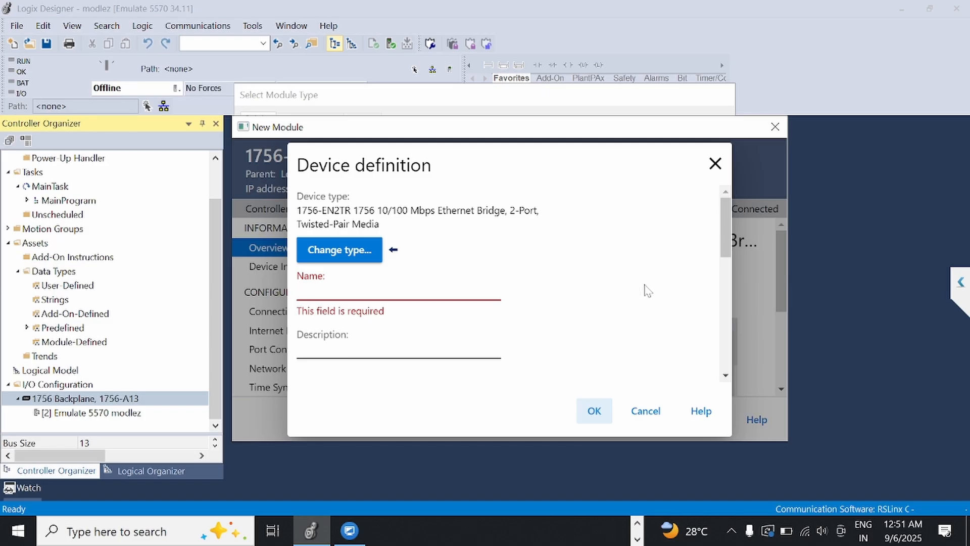
# Step: Name the new Ethernet bridge module EN2TR1 in its device definition
pyautogui.write('en2')
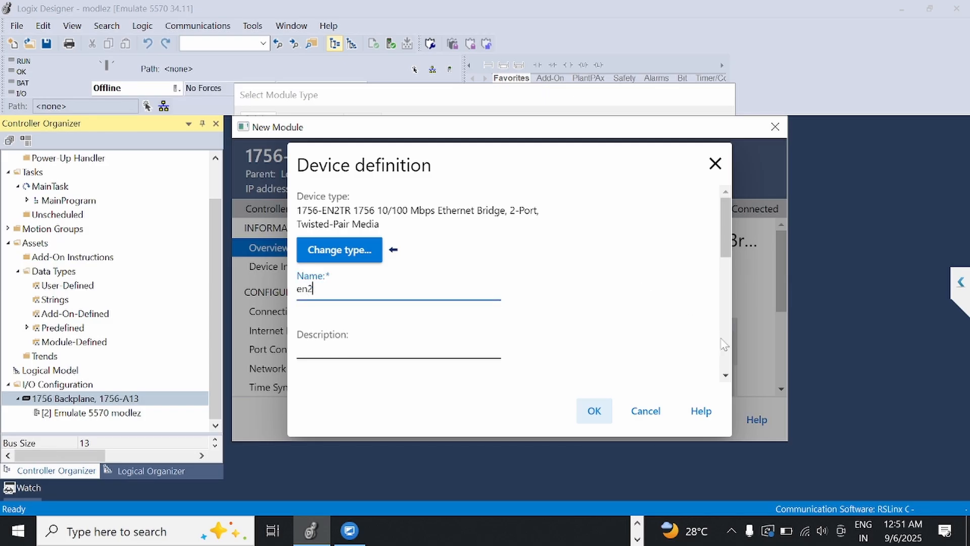
pyautogui.press('BackSpace')
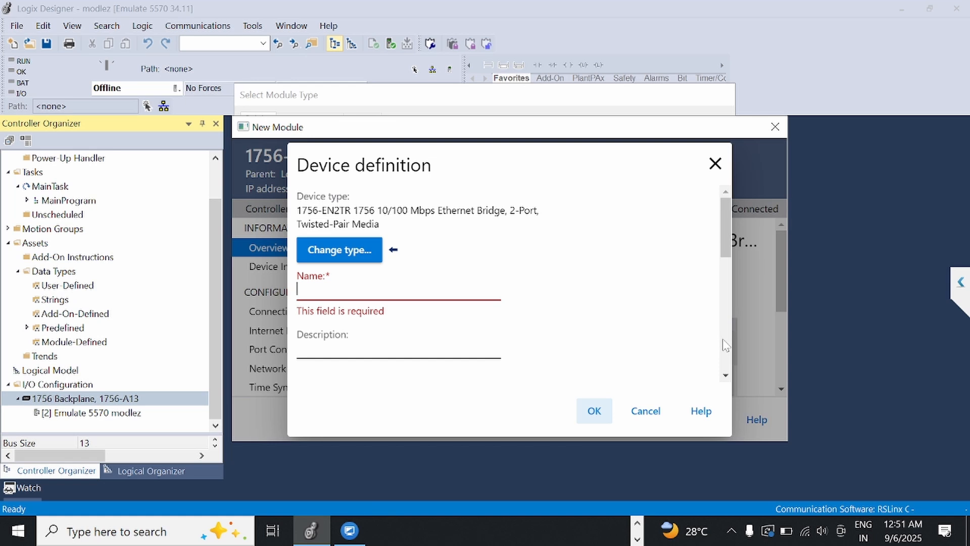
pyautogui.write('EN2T')
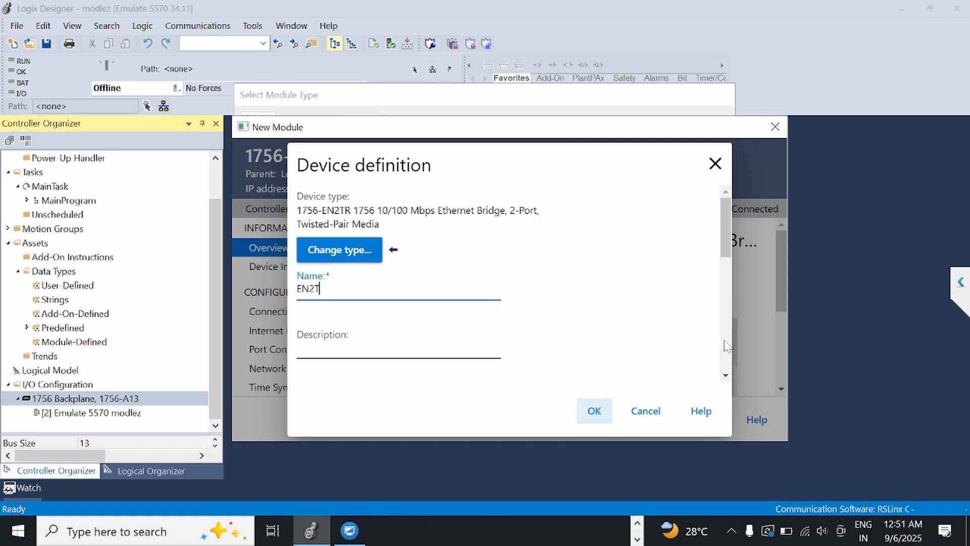
pyautogui.write('R1')
# Step: Set the EN2TR1 module's Ethernet IP address to 192.168.1.1
pyautogui.scroll(-5, 384, 338)
pyautogui.scroll(2, 384, 339)
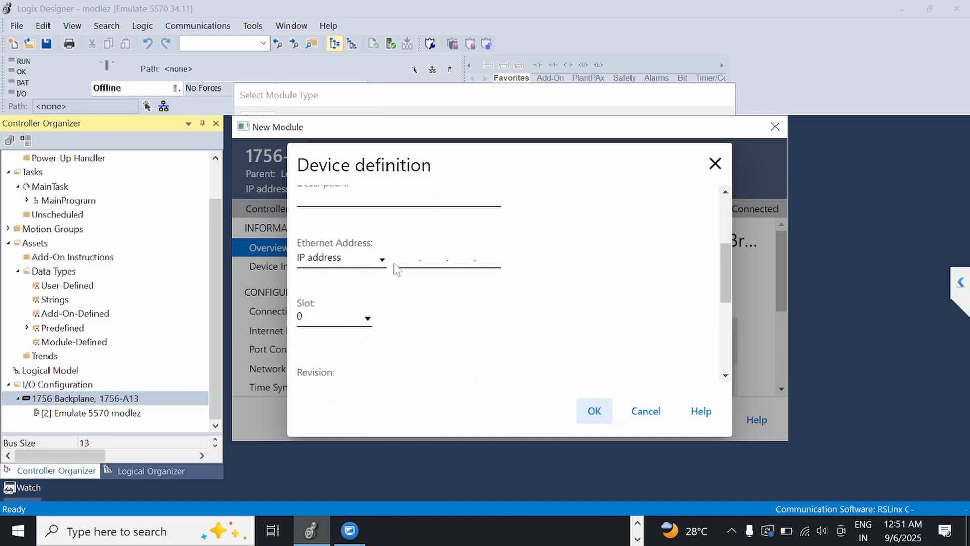
pyautogui.scroll(3, 396, 269)
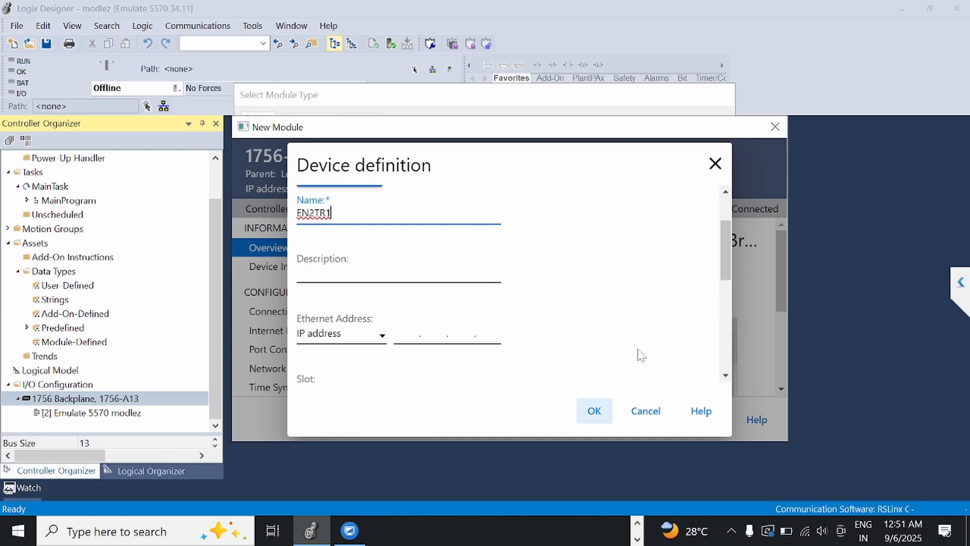
pyautogui.click(444, 343)
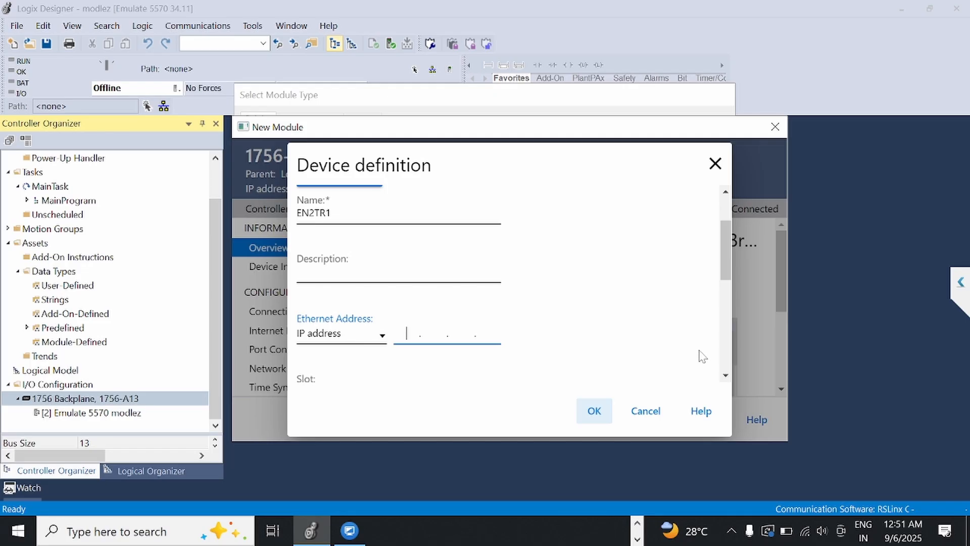
pyautogui.write('192 . ')
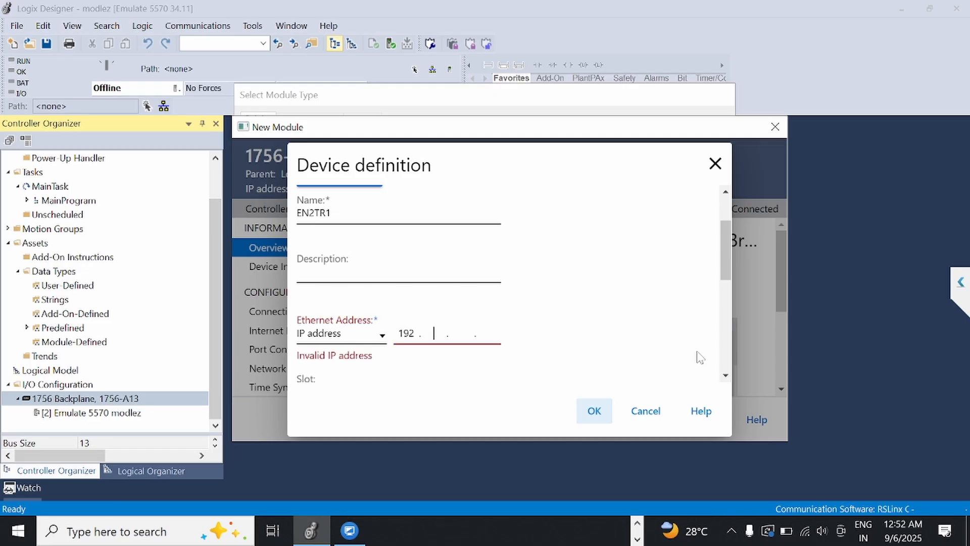
pyautogui.write('168')
pyautogui.scroll(-5, 702, 363)
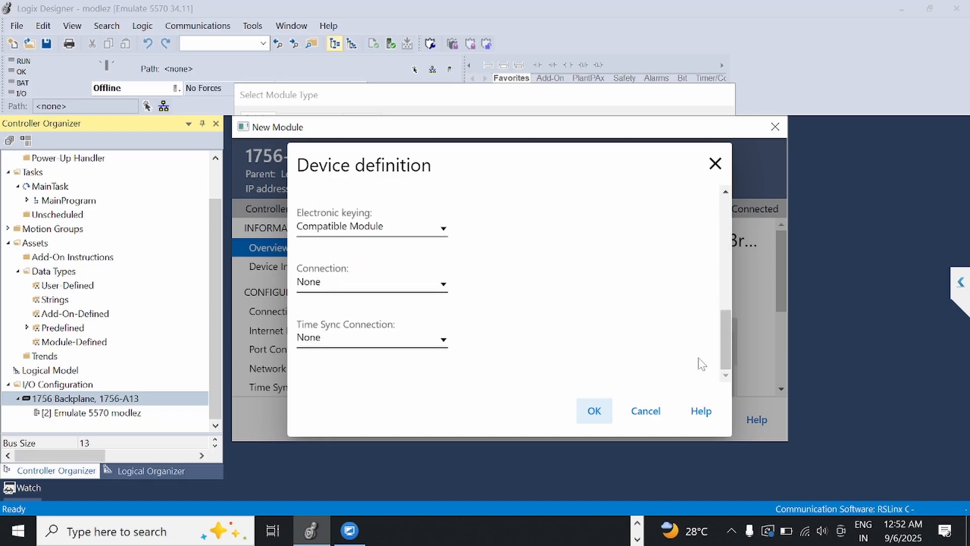
pyautogui.scroll(5, 396, 223)
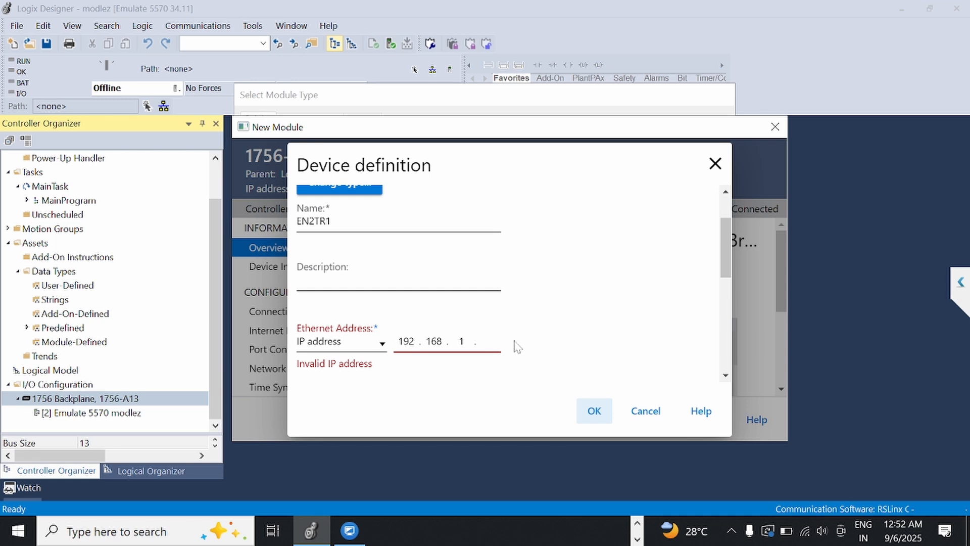
pyautogui.write('1')
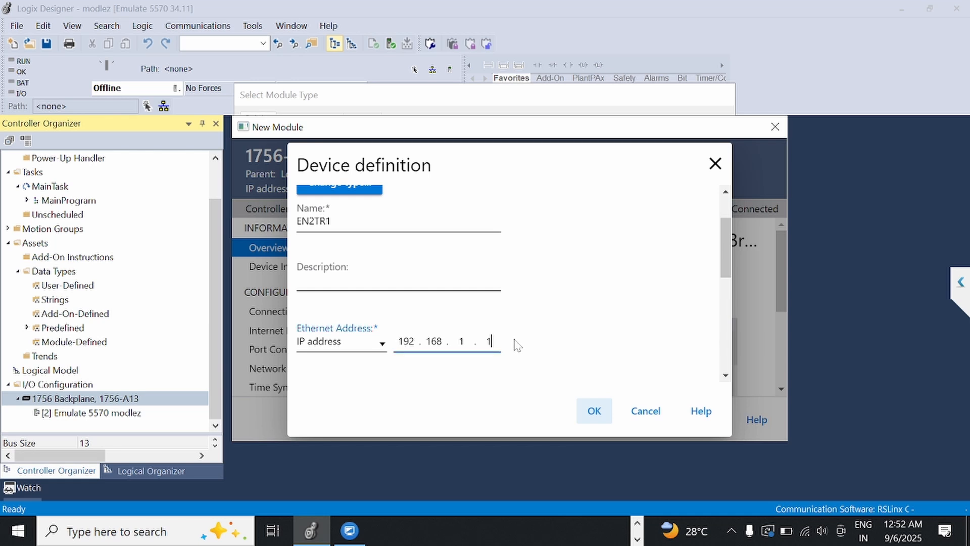
# Step: Assign the EN2TR1 module to slot 3 and finish creating it, closing the module catalog
pyautogui.scroll(-3, 518, 344)
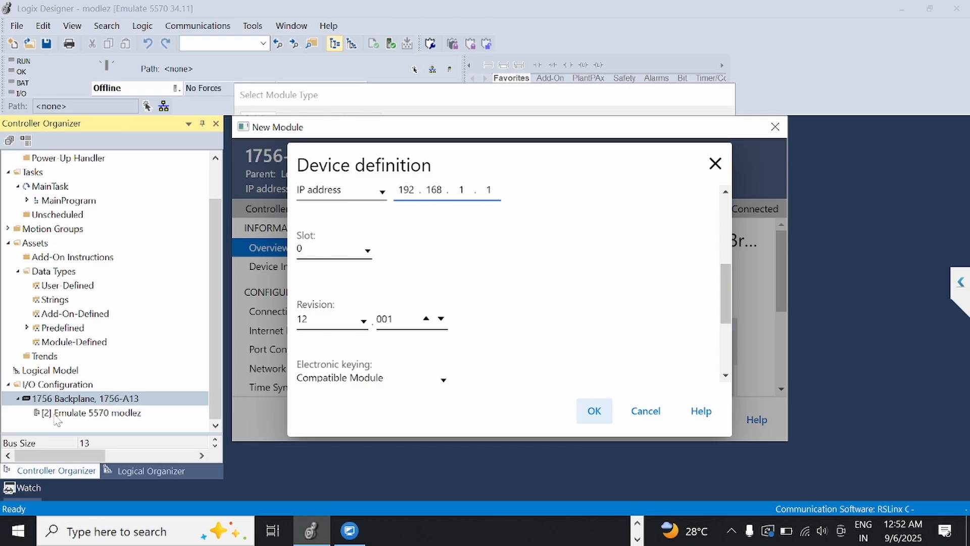
pyautogui.click(369, 257)
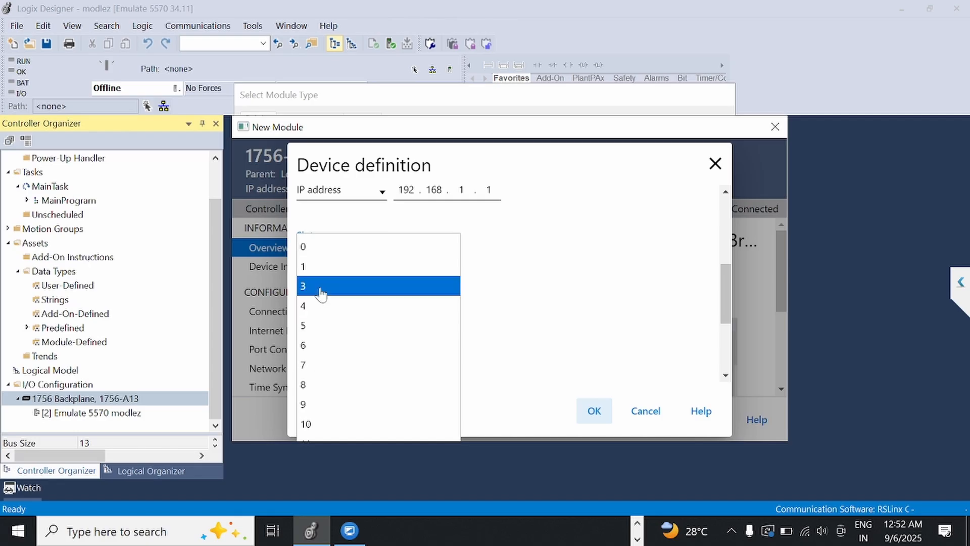
pyautogui.click(320, 287)
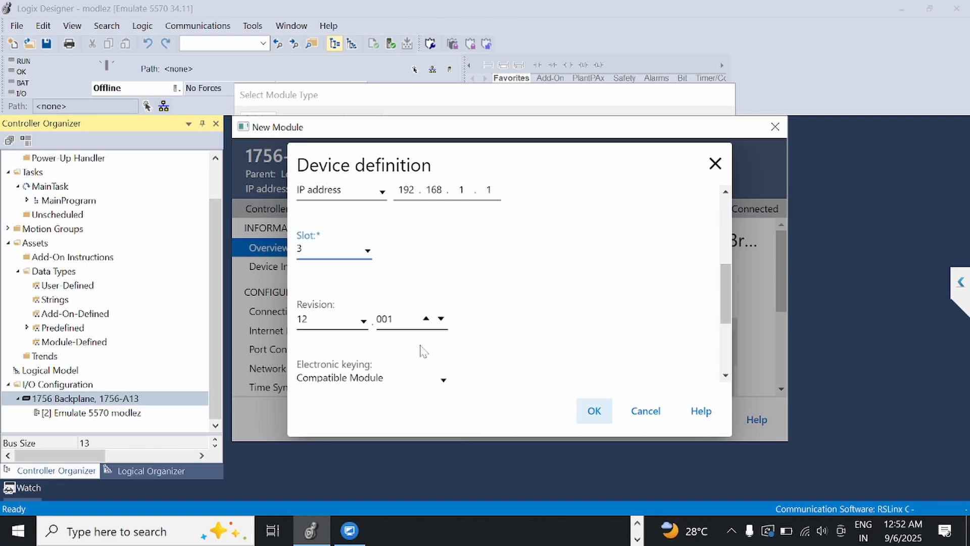
pyautogui.scroll(-3, 423, 351)
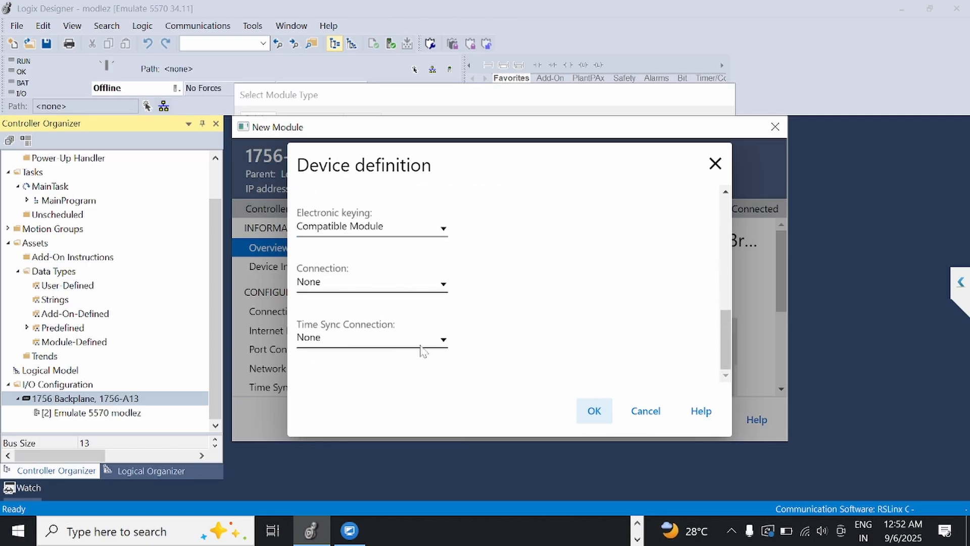
pyautogui.click(596, 414)
pyautogui.click(602, 413)
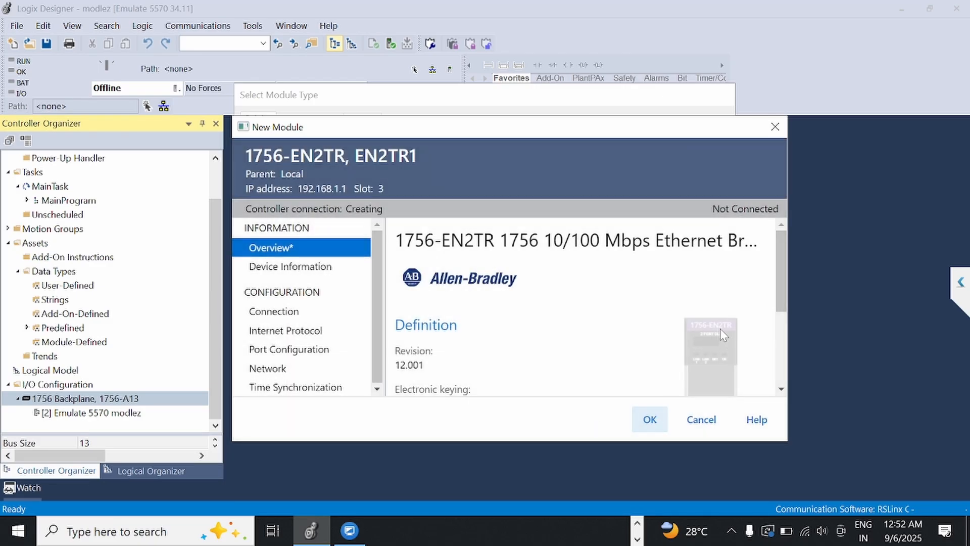
pyautogui.click(655, 424)
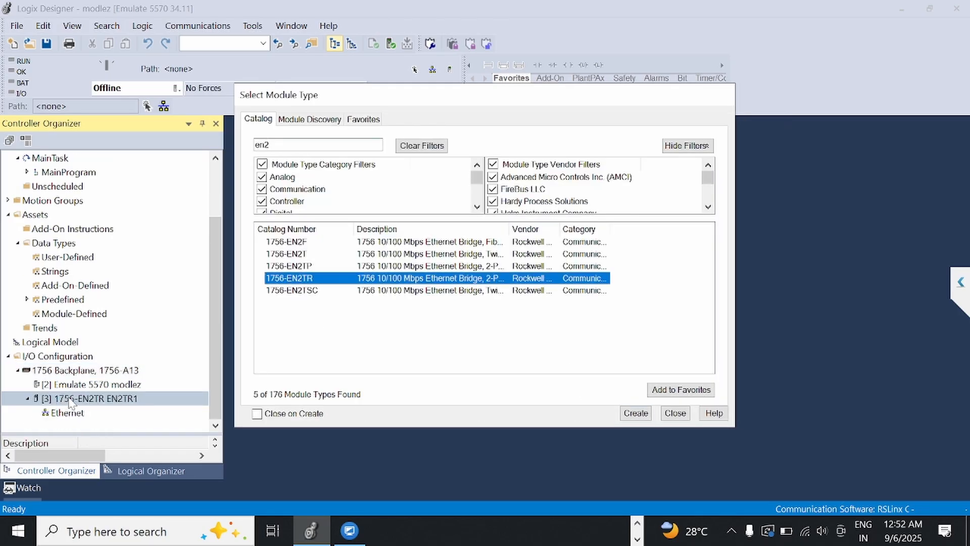
pyautogui.click(27, 400)
pyautogui.click(675, 413)
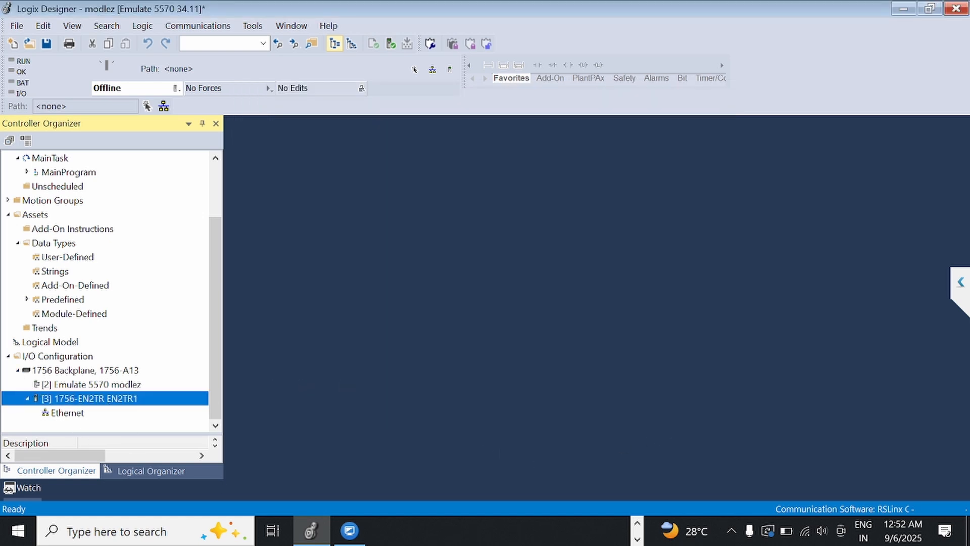
# Step: Check the controller rack's next EN2TR slot on the PDF architecture drawing and return to Logix Designer
pyautogui.click(639, 522)
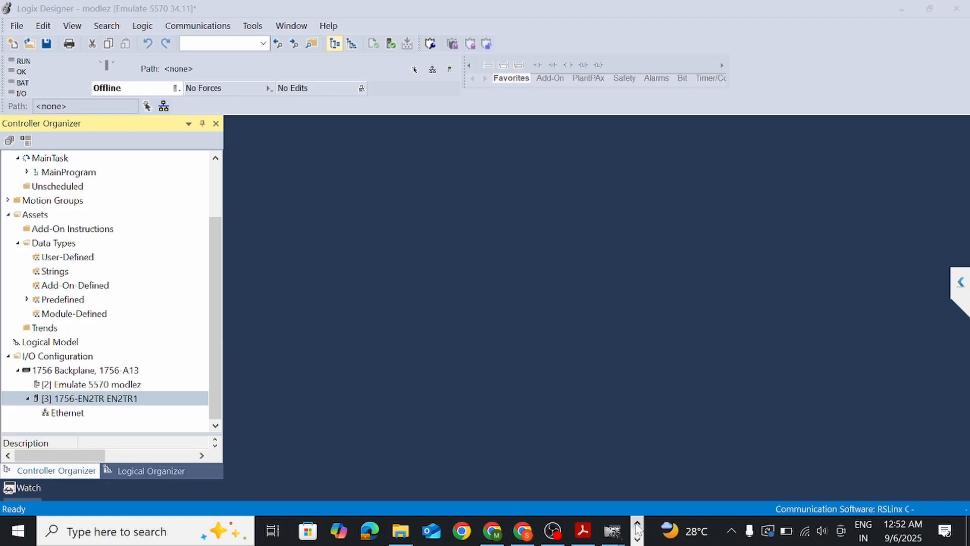
pyautogui.click(582, 531)
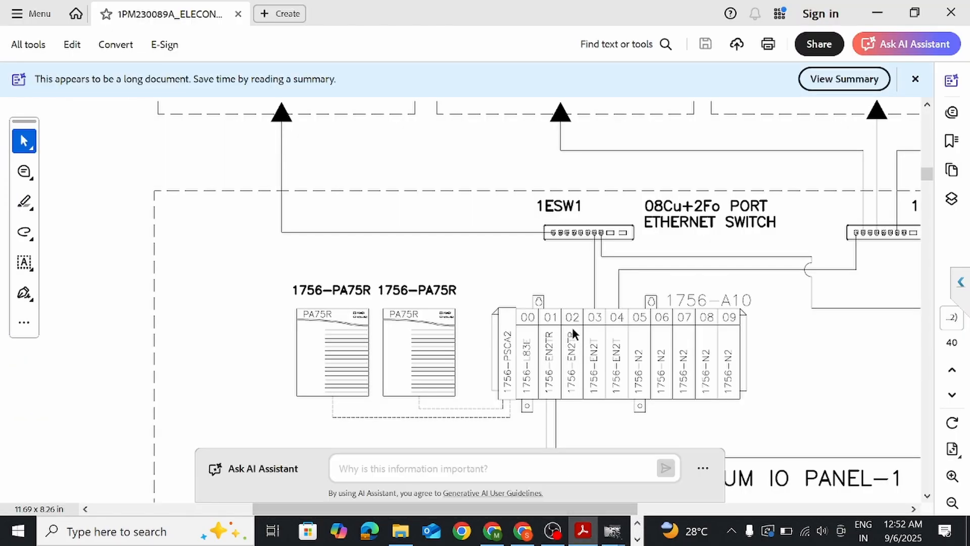
pyautogui.click(638, 539)
pyautogui.click(319, 540)
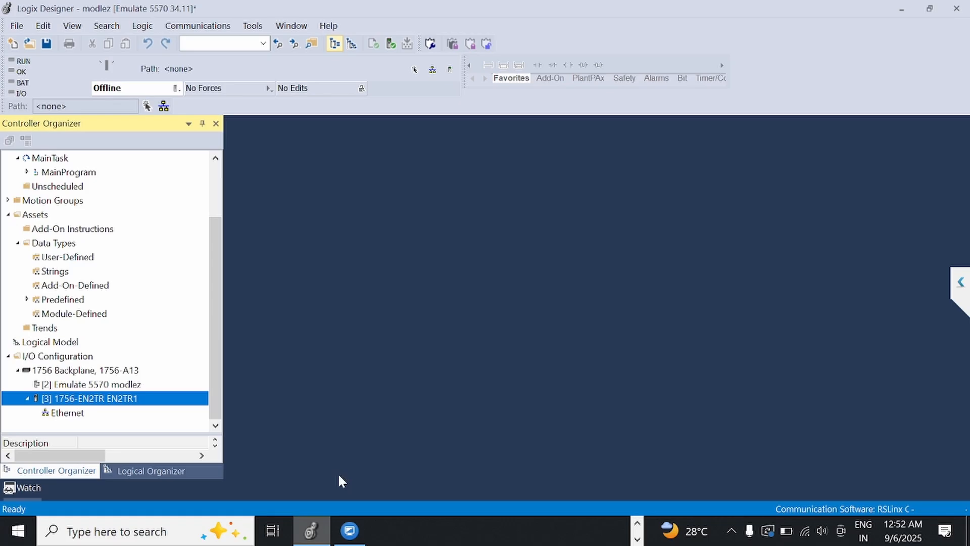
# Step: Copy the EN2TR1 module in slot 3, paste it onto the 1756 backplane and dismiss the error list
pyautogui.rightClick(92, 402)
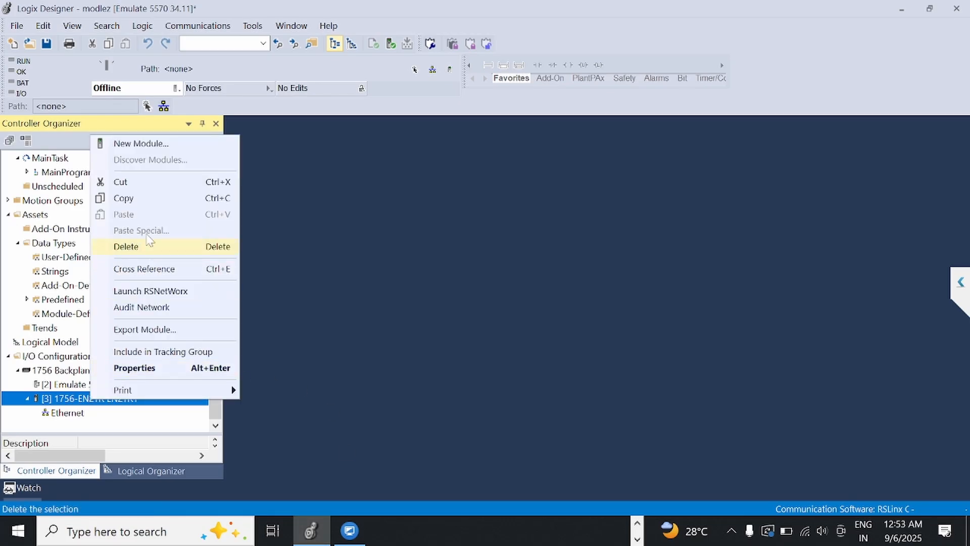
pyautogui.click(143, 202)
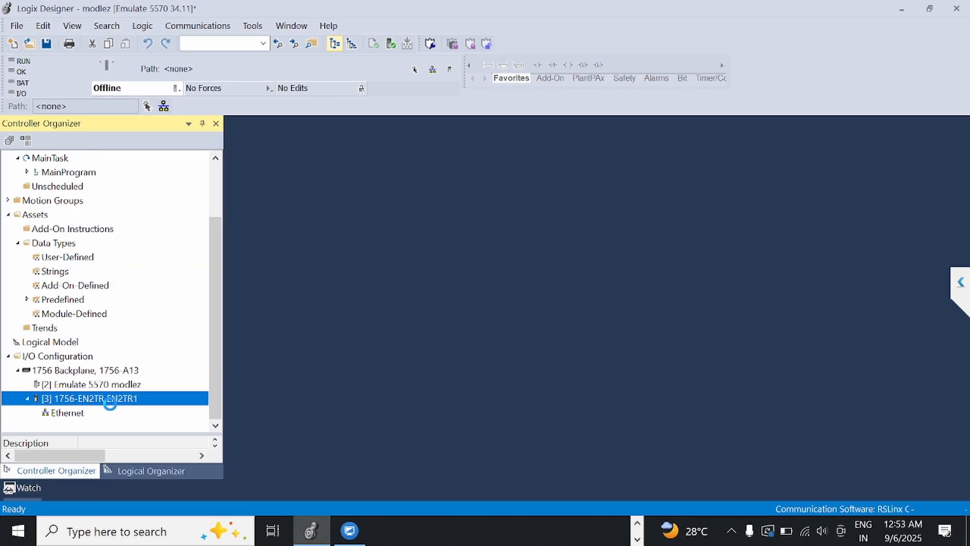
pyautogui.click(85, 373)
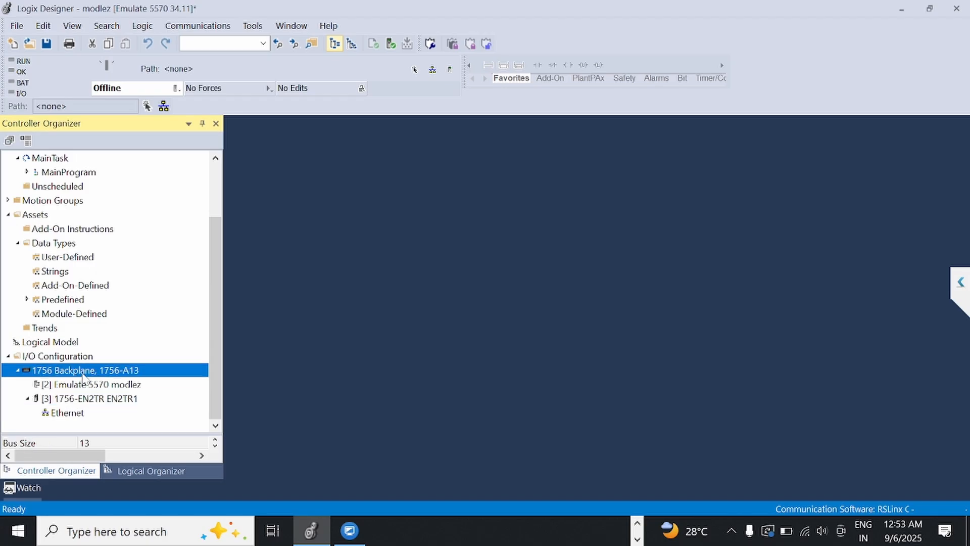
pyautogui.rightClick(89, 374)
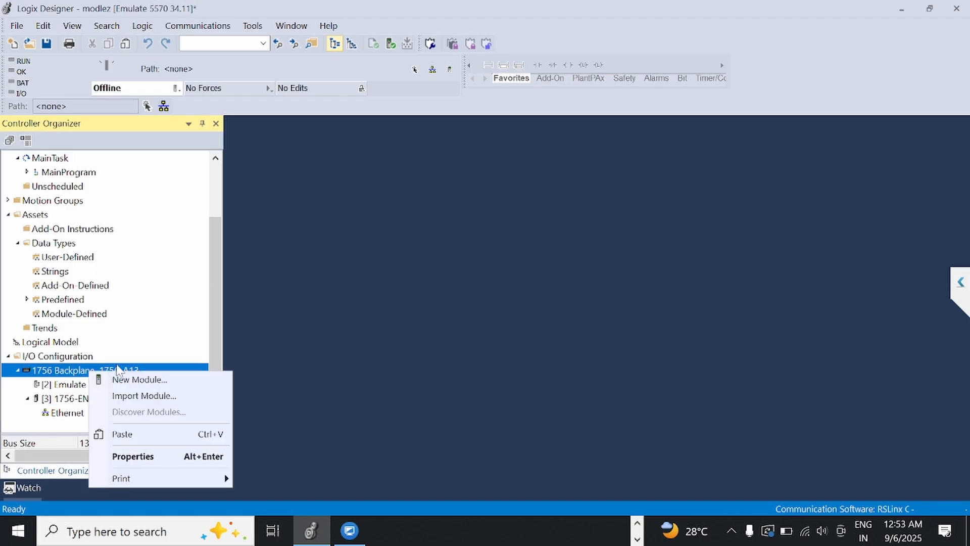
pyautogui.click(124, 434)
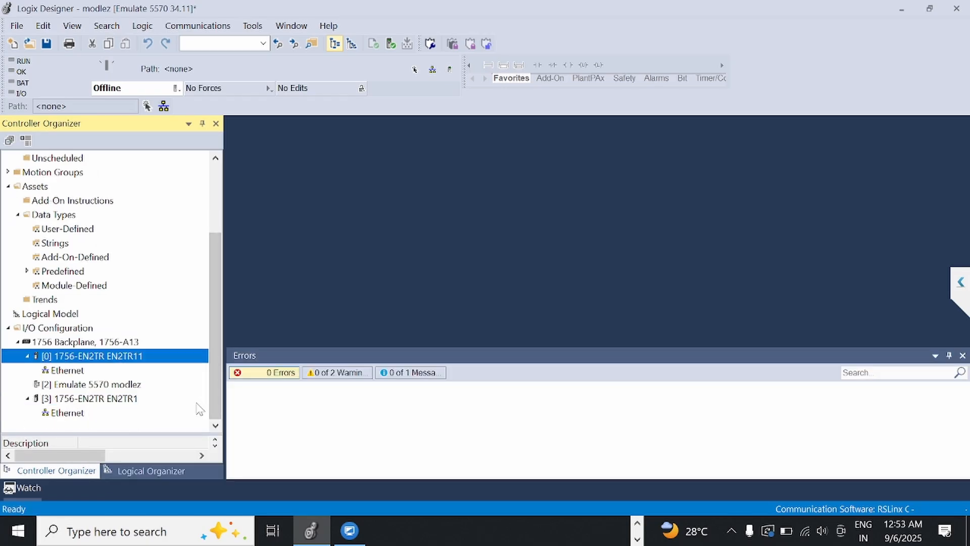
pyautogui.click(962, 356)
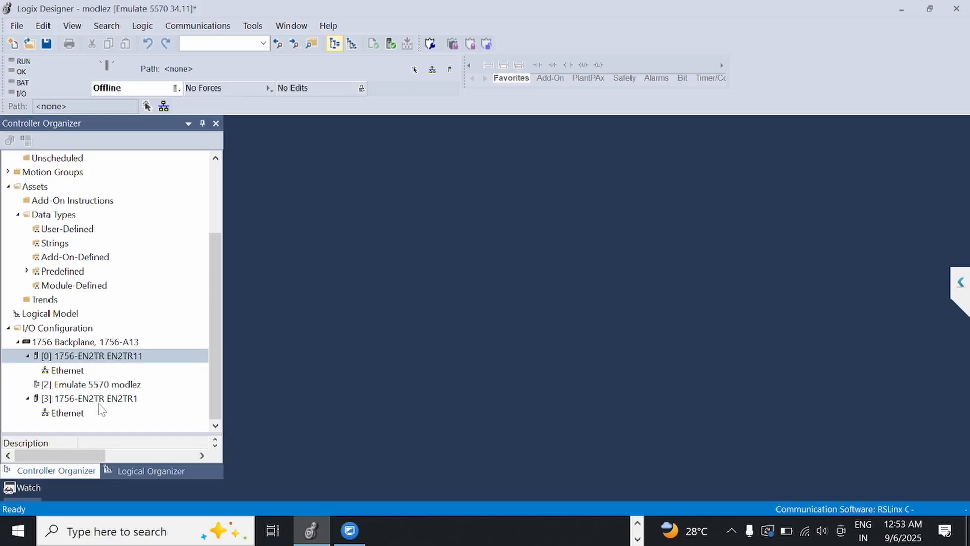
# Step: Rename the pasted 1756-EN2TR module in slot 0 as EN2TR12 in its device definition
pyautogui.click(26, 355)
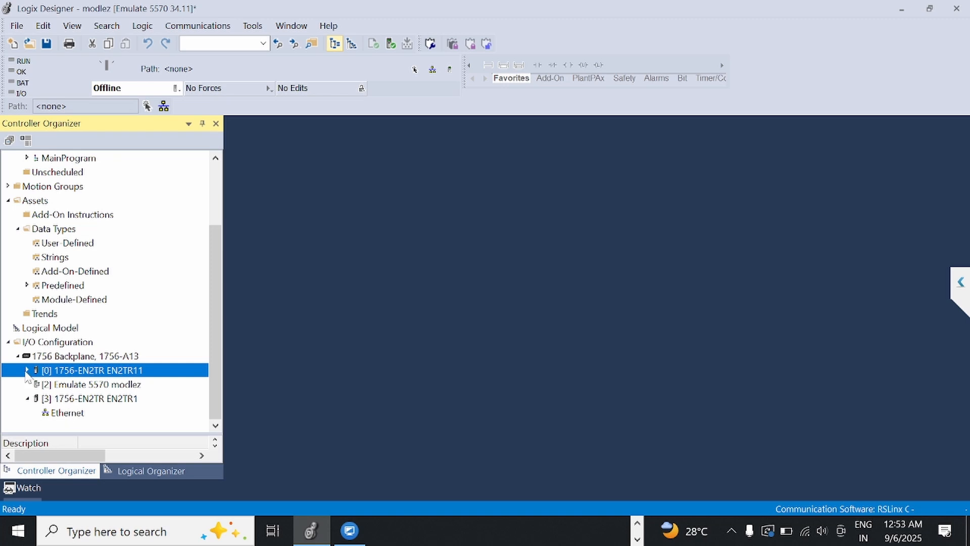
pyautogui.rightClick(65, 374)
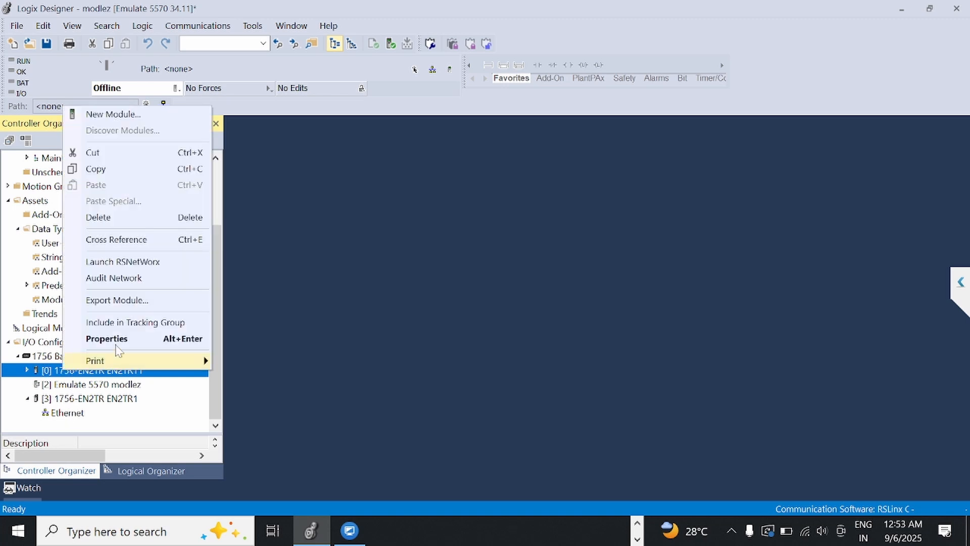
pyautogui.click(117, 340)
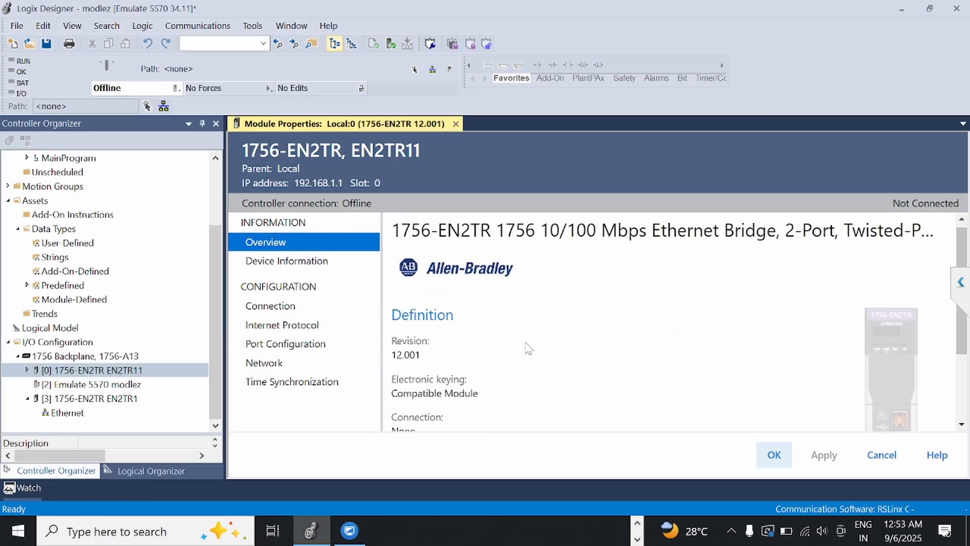
pyautogui.scroll(-3, 512, 342)
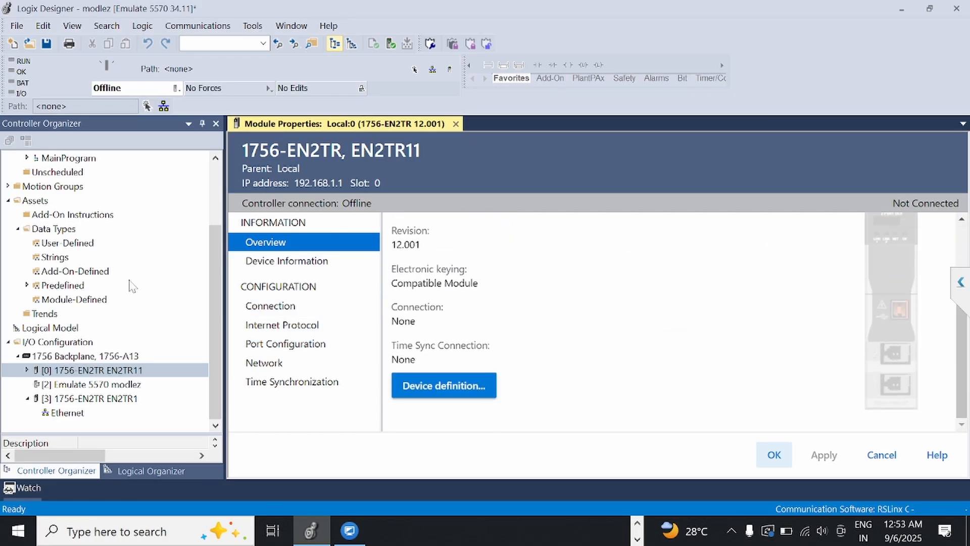
pyautogui.click(435, 394)
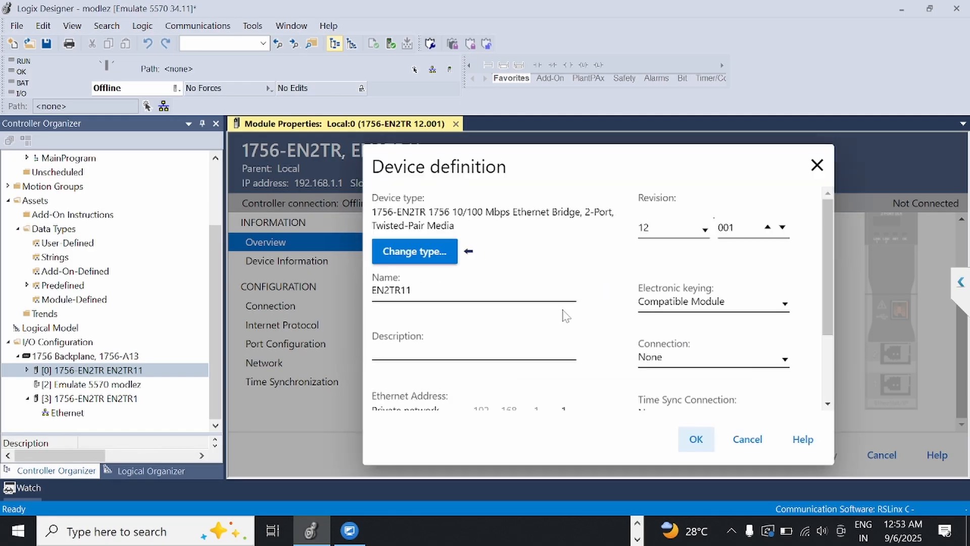
pyautogui.click(414, 290)
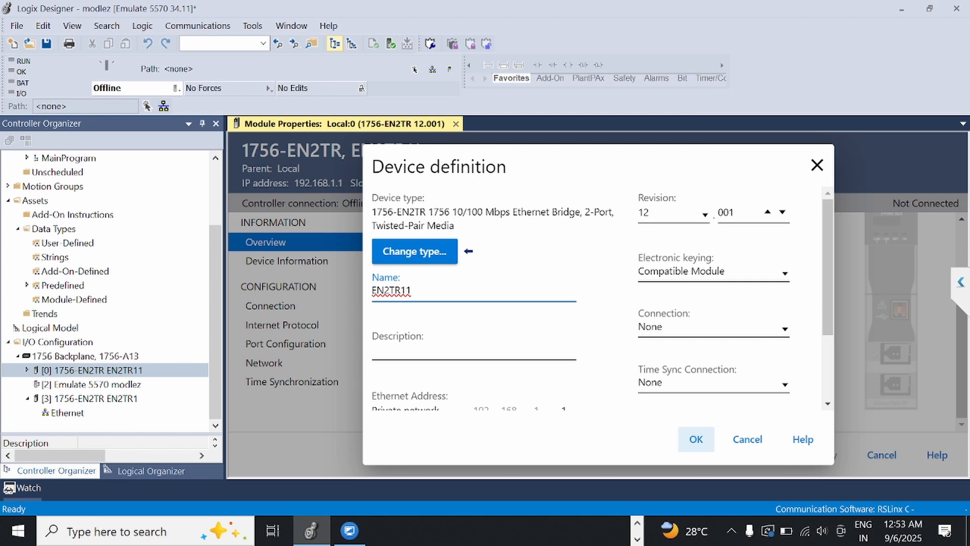
pyautogui.press('BackSpace')
# Step: Set the EN2TR12 module's private network address to 192.168.1.2 and its slot to 4, applying the changes
pyautogui.scroll(-3, 566, 272)
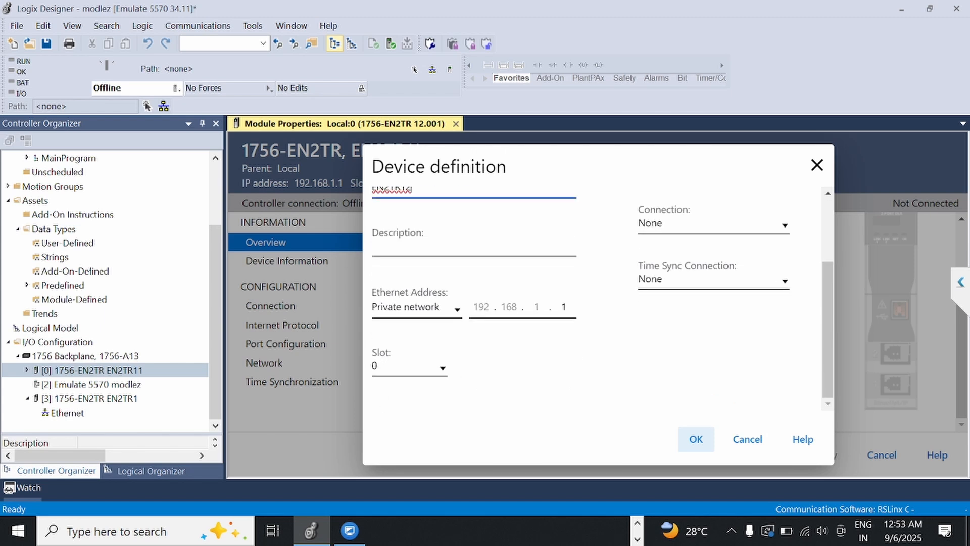
pyautogui.click(566, 307)
pyautogui.press('BackSpace')
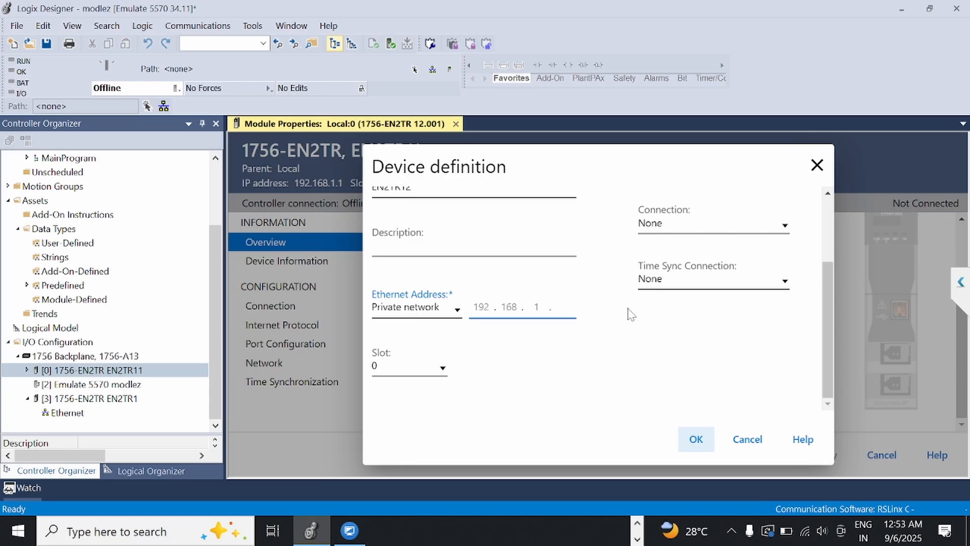
pyautogui.click(444, 370)
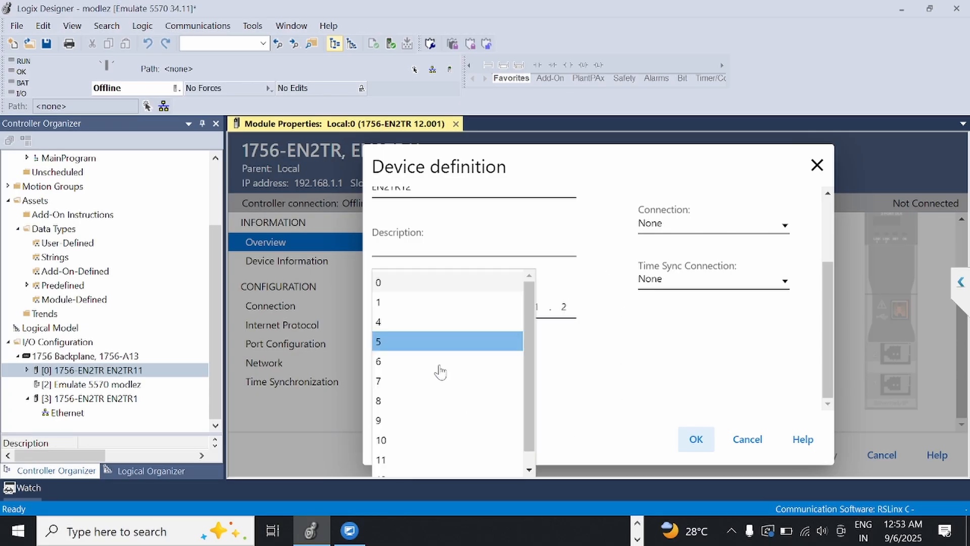
pyautogui.click(394, 327)
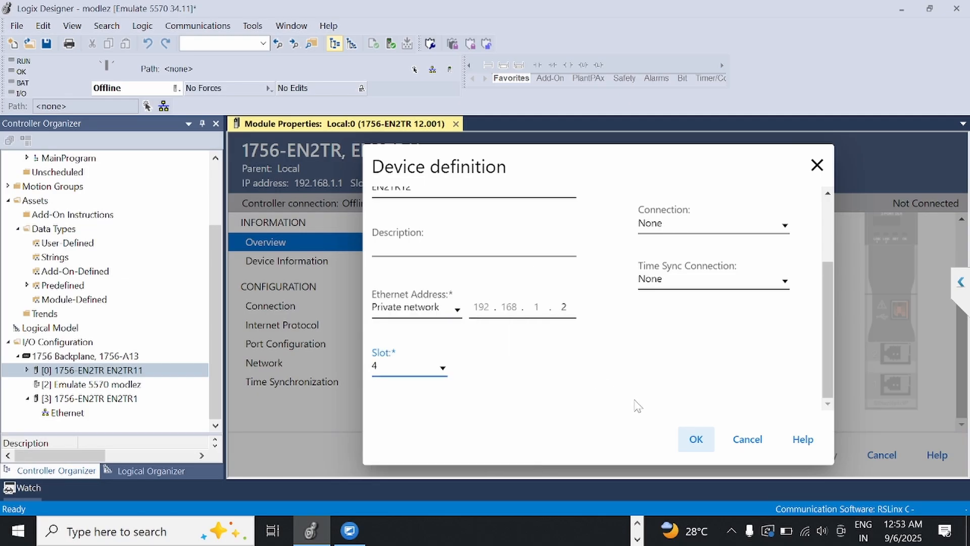
pyautogui.click(697, 444)
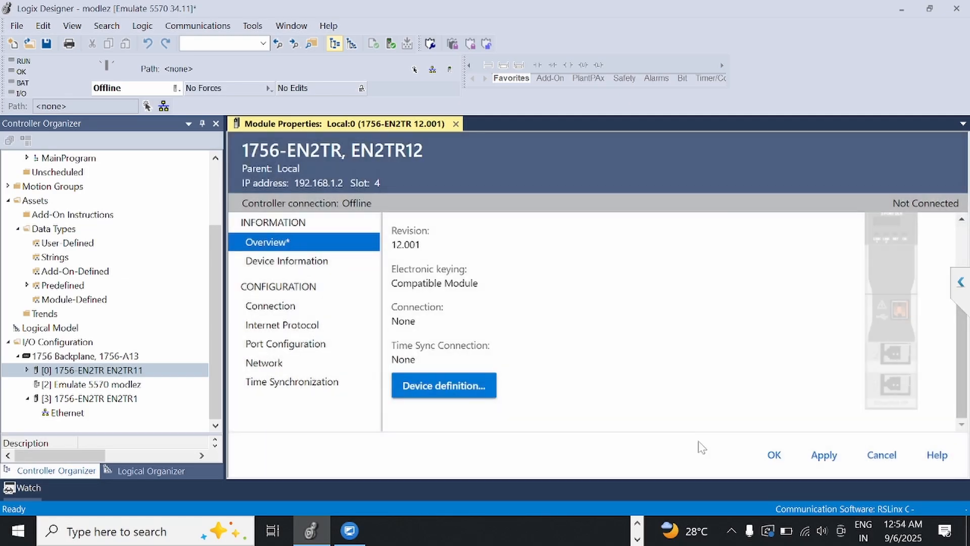
pyautogui.click(822, 455)
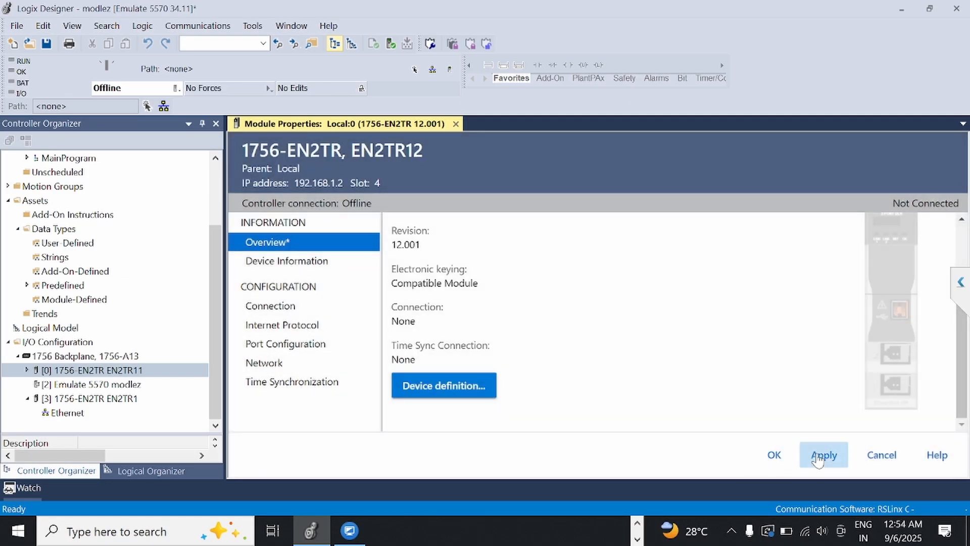
pyautogui.click(773, 455)
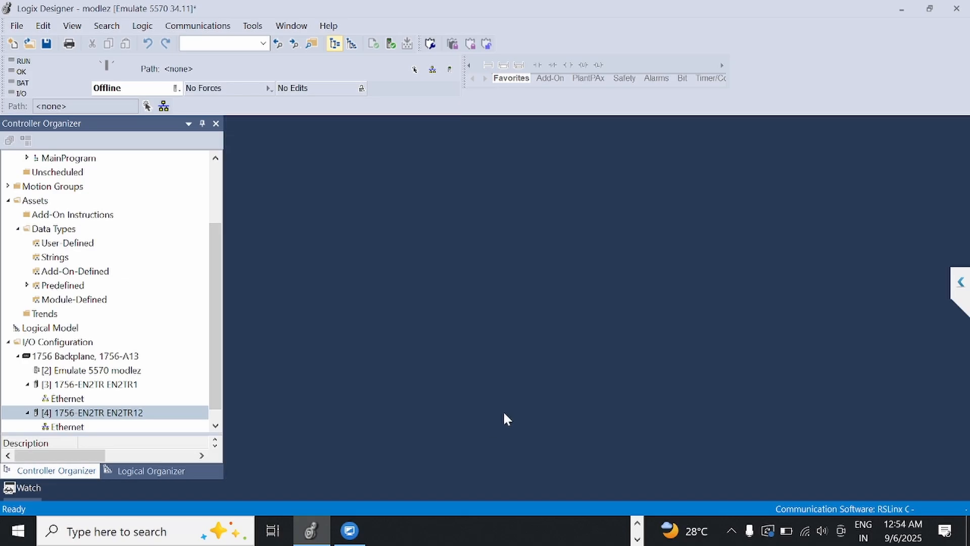
# Step: Collapse the EN2TR1 module's branch and review the modules in slots 2 to 4 of the backplane
pyautogui.click(39, 394)
pyautogui.click(29, 384)
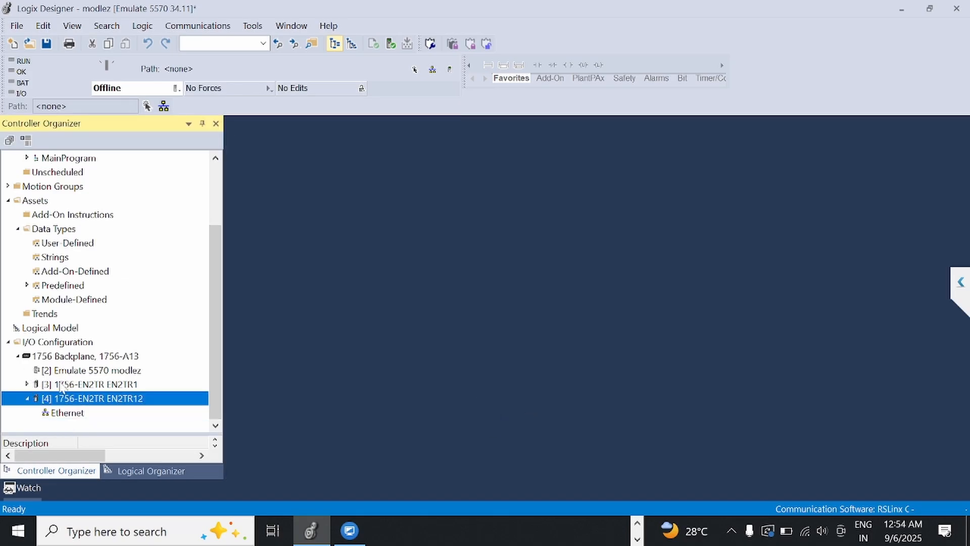
pyautogui.click(76, 384)
pyautogui.click(71, 372)
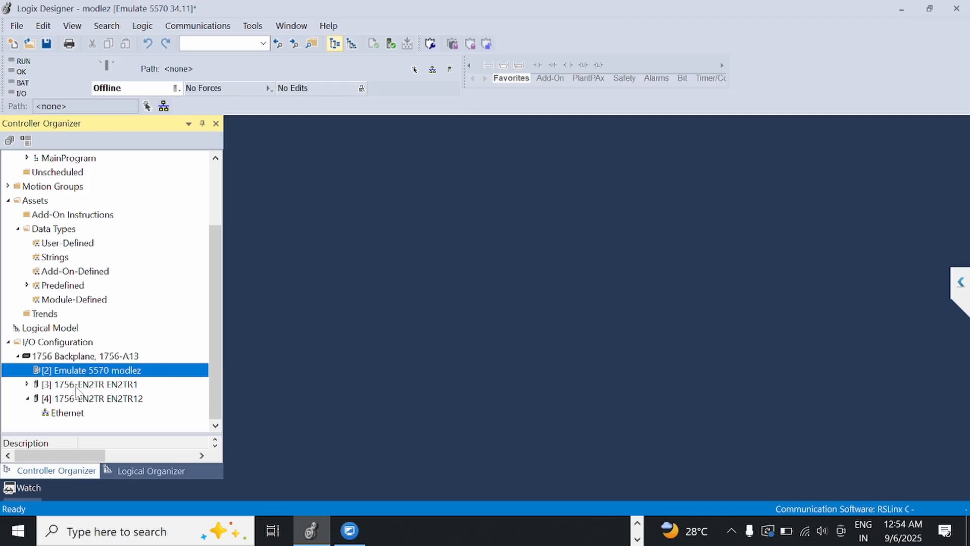
pyautogui.click(77, 386)
pyautogui.click(89, 399)
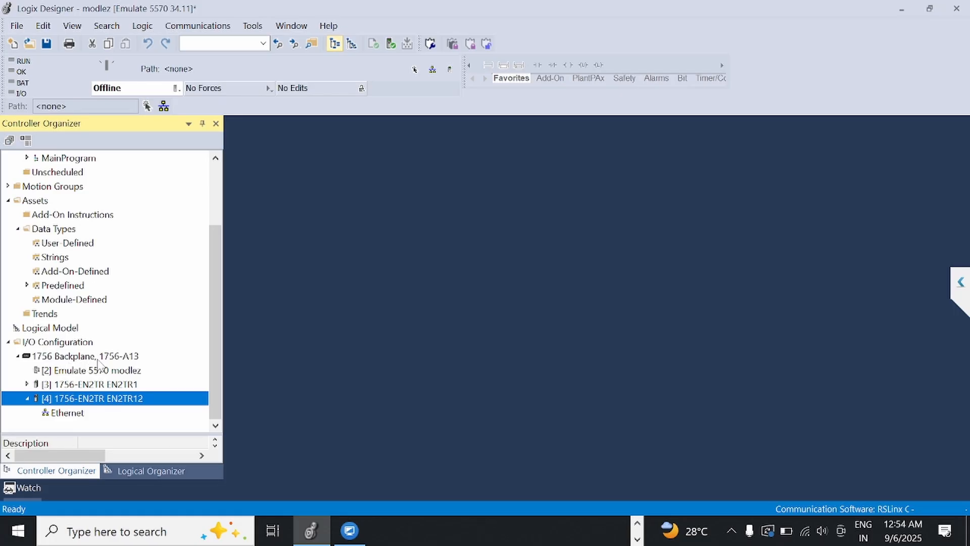
# Step: Find the 1756-EN2T Ethernet bridge by searching the module catalog for EN2 and create it on the 1756 backplane
pyautogui.click(98, 356)
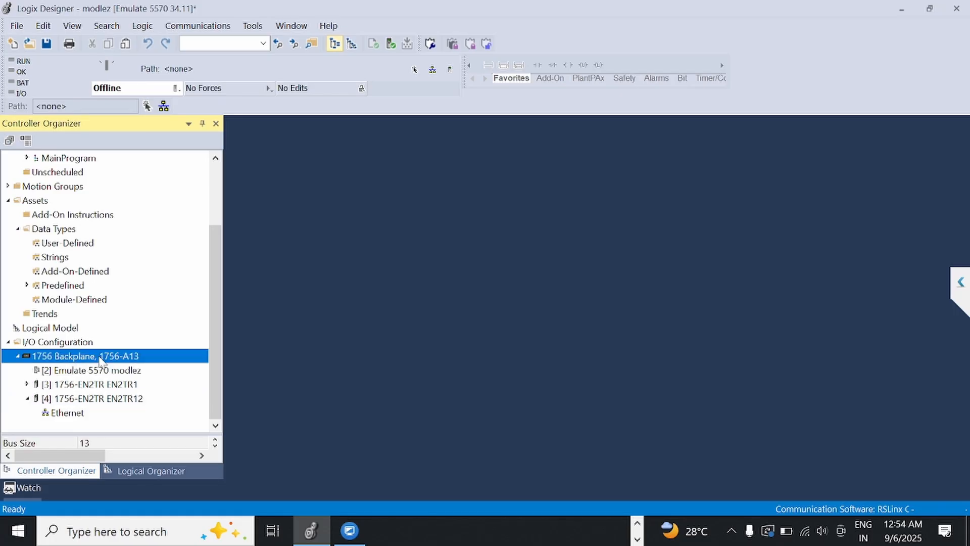
pyautogui.rightClick(100, 360)
pyautogui.click(151, 365)
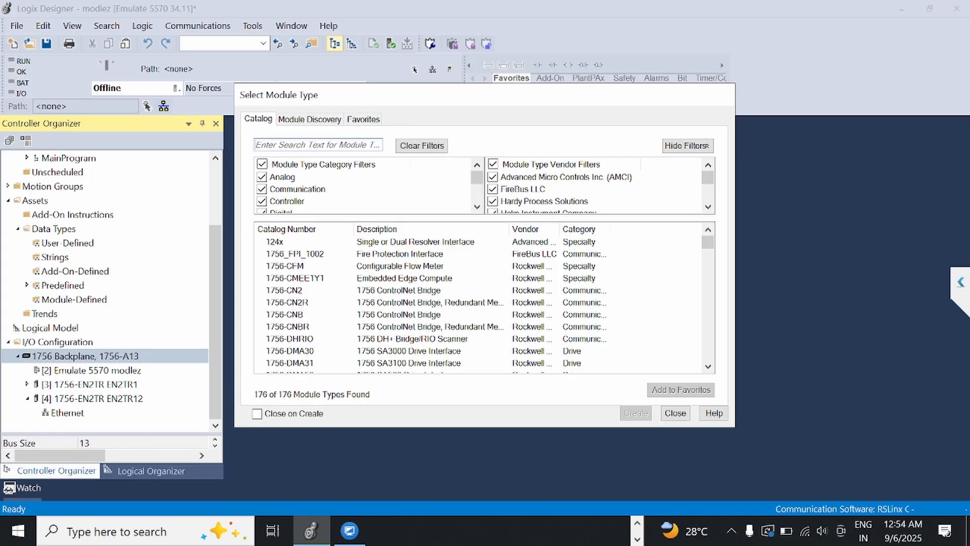
pyautogui.click(318, 145)
pyautogui.write('EN2')
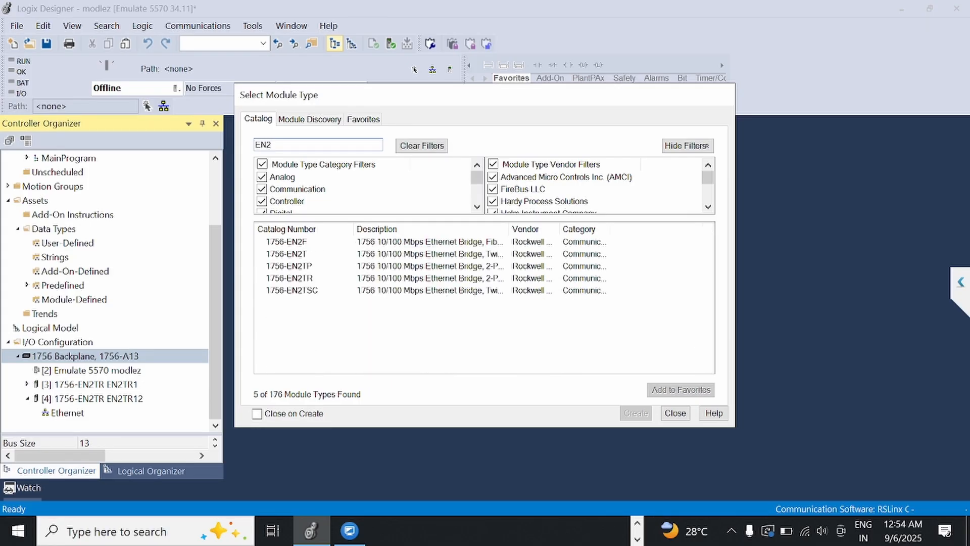
pyautogui.click(306, 253)
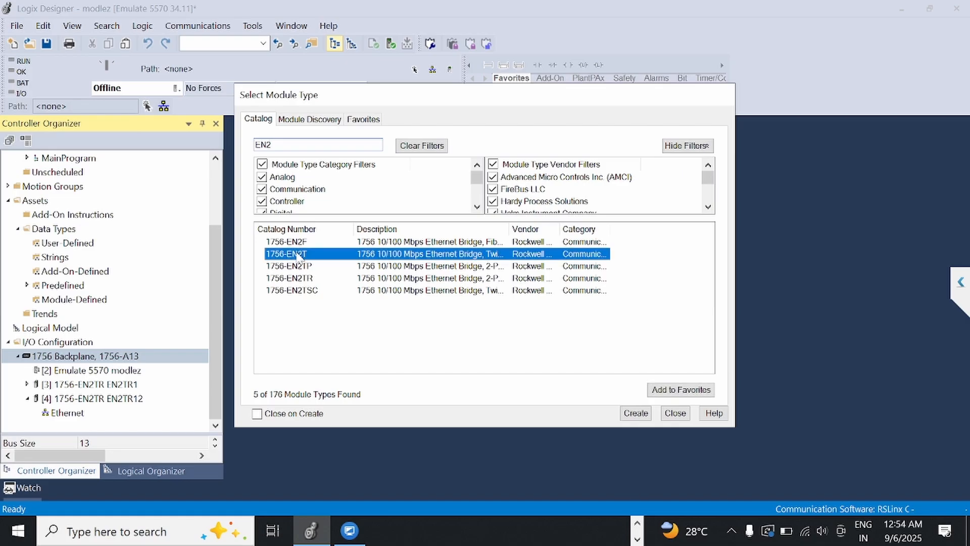
pyautogui.click(635, 413)
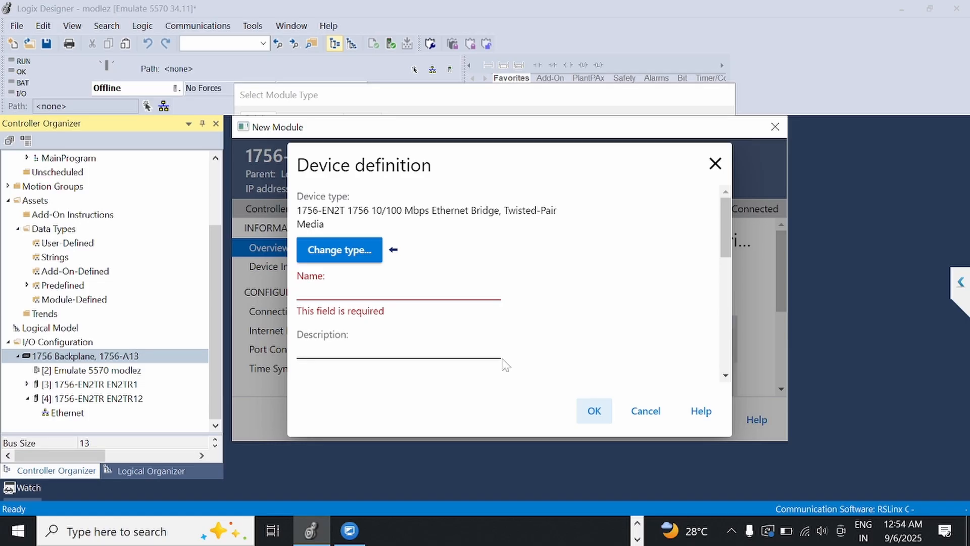
# Step: Name the new 1756-EN2T module EN2T1 in its device definition
pyautogui.click(344, 290)
pyautogui.write('EN2T')
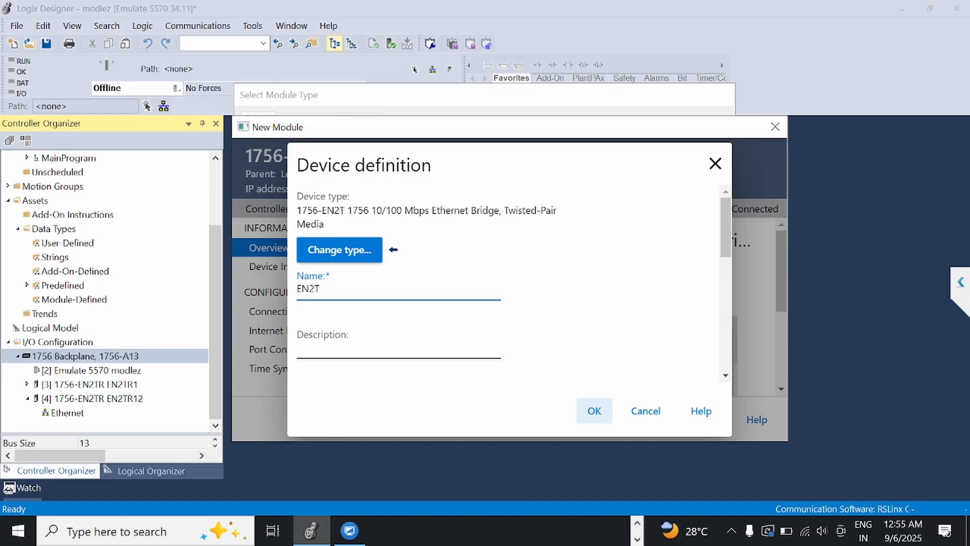
pyautogui.write('1')
# Step: Set the new EN2T module's Ethernet IP address to 192.168.1.3 and assign it to slot 5
pyautogui.scroll(-3, 477, 354)
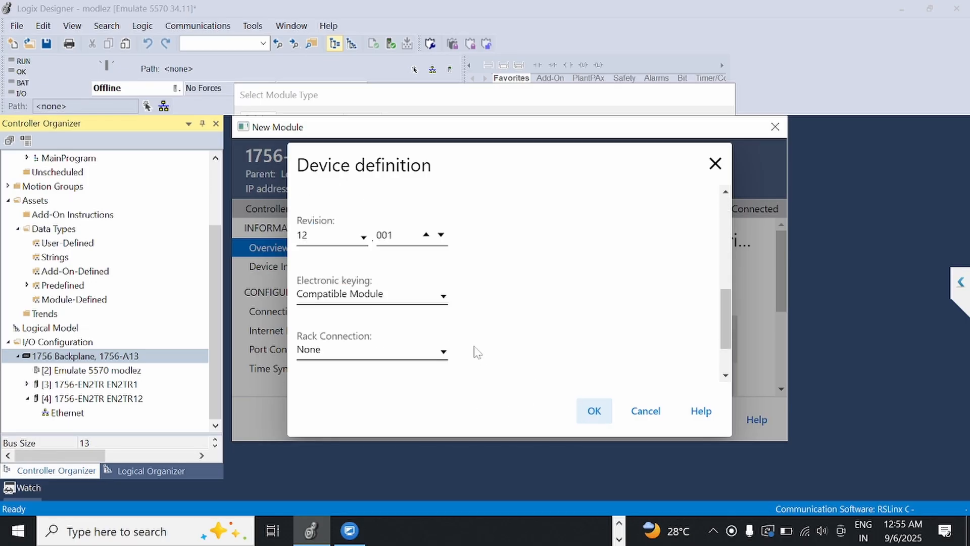
pyautogui.scroll(3, 387, 286)
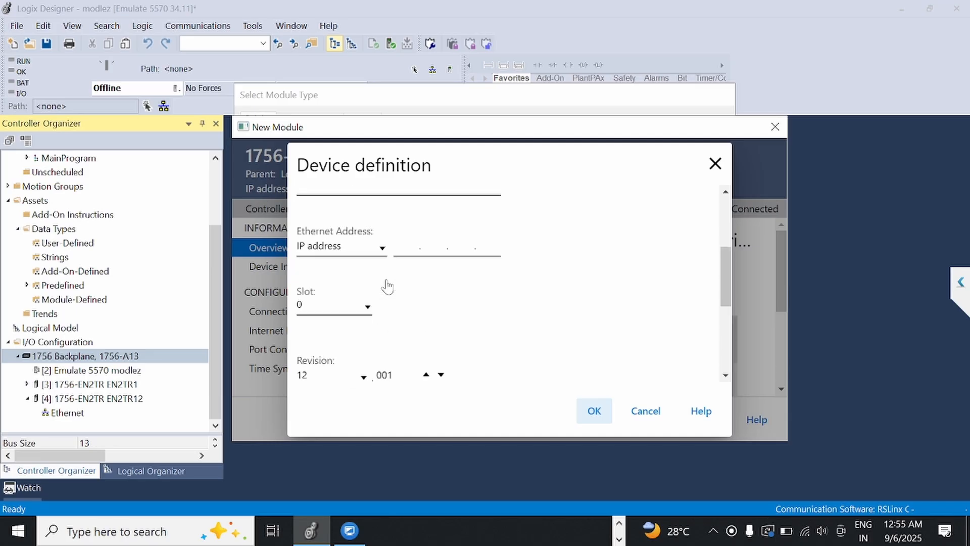
pyautogui.click(407, 266)
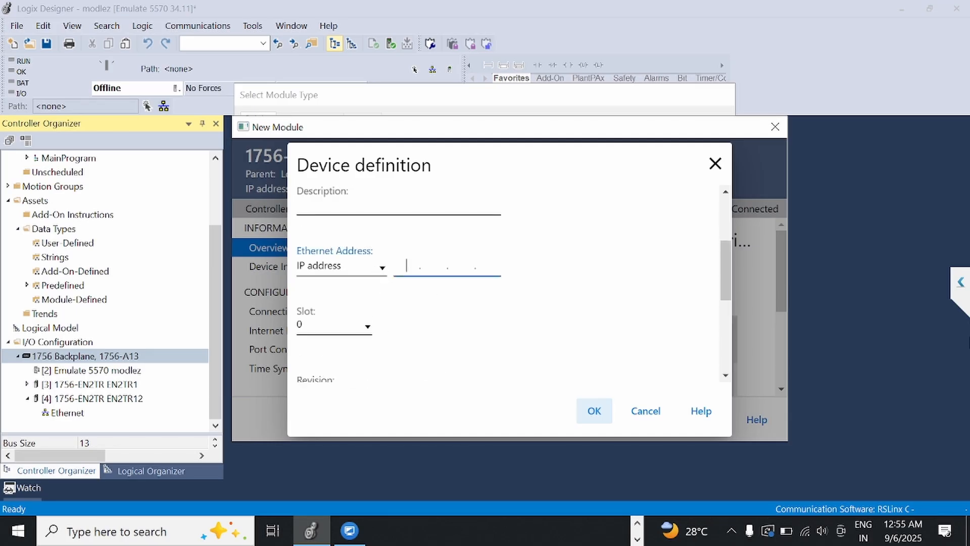
pyautogui.write('19')
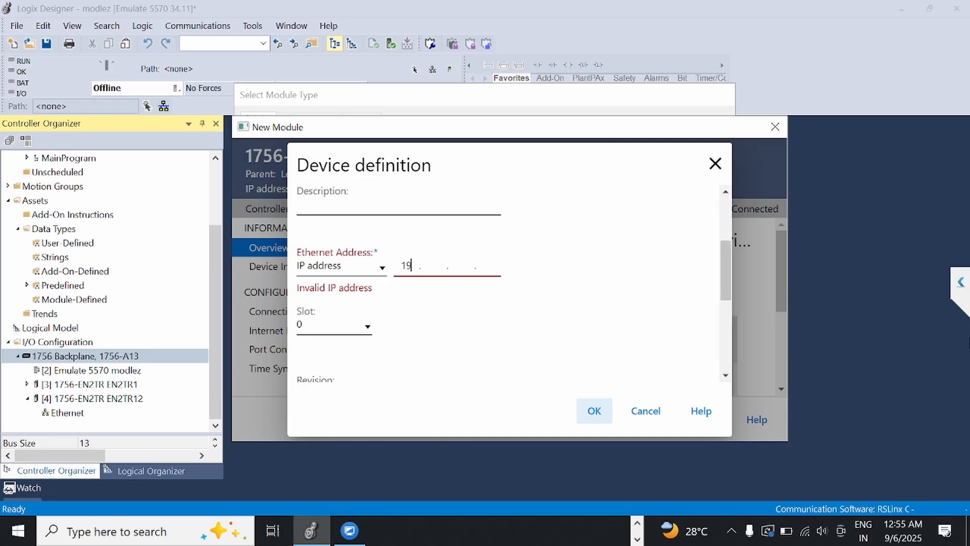
pyautogui.write('2.168.1.3')
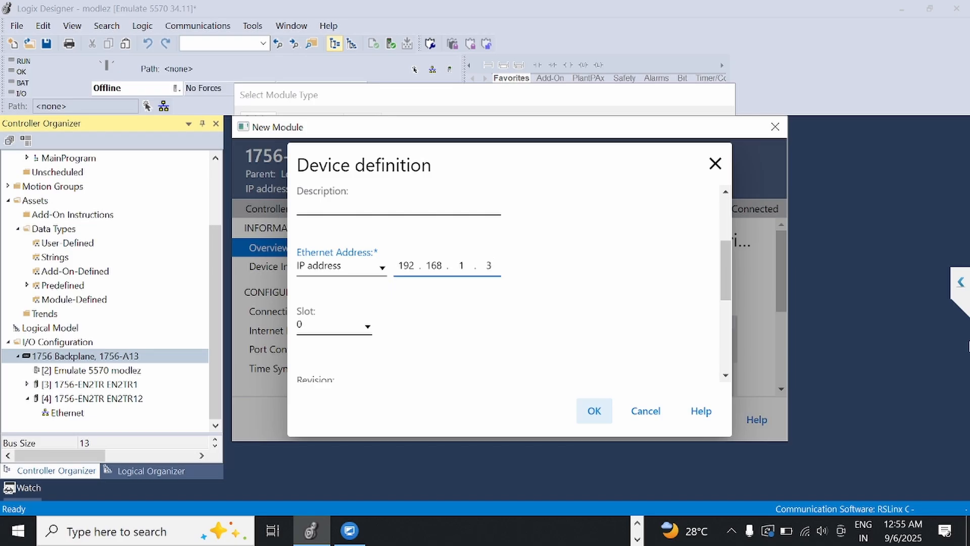
pyautogui.click(369, 331)
pyautogui.click(365, 329)
pyautogui.click(368, 331)
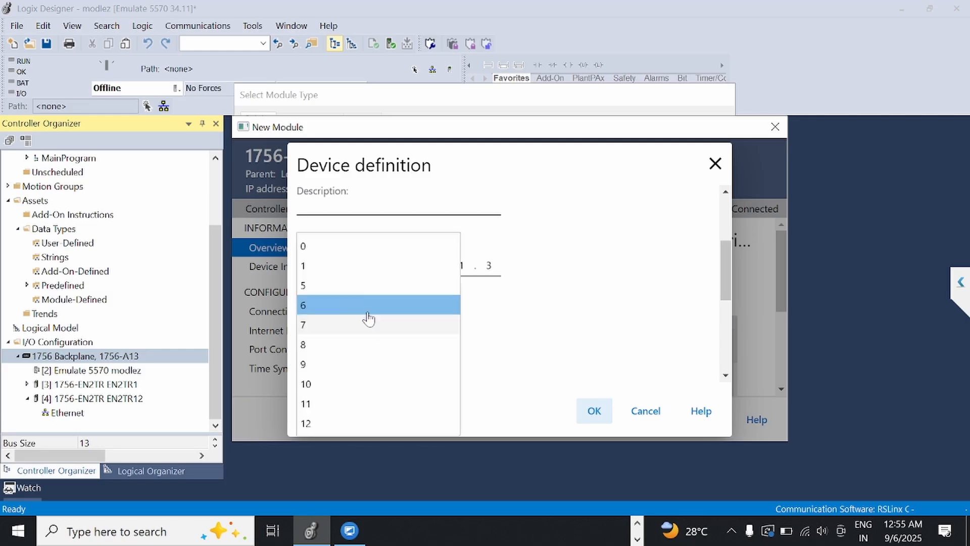
pyautogui.click(353, 286)
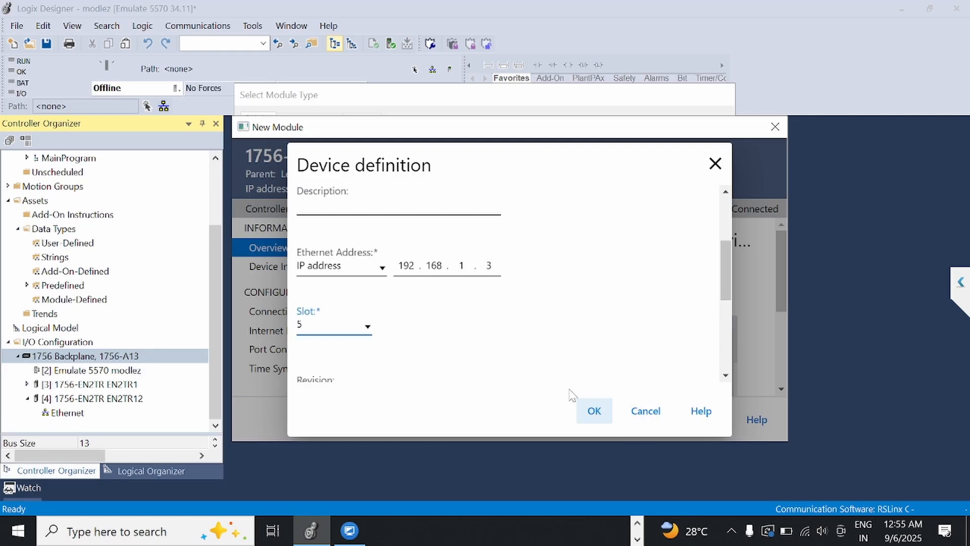
# Step: Accept the EN2T1 module's device definition, finish creating it on the backplane, and close the module catalog
pyautogui.click(592, 411)
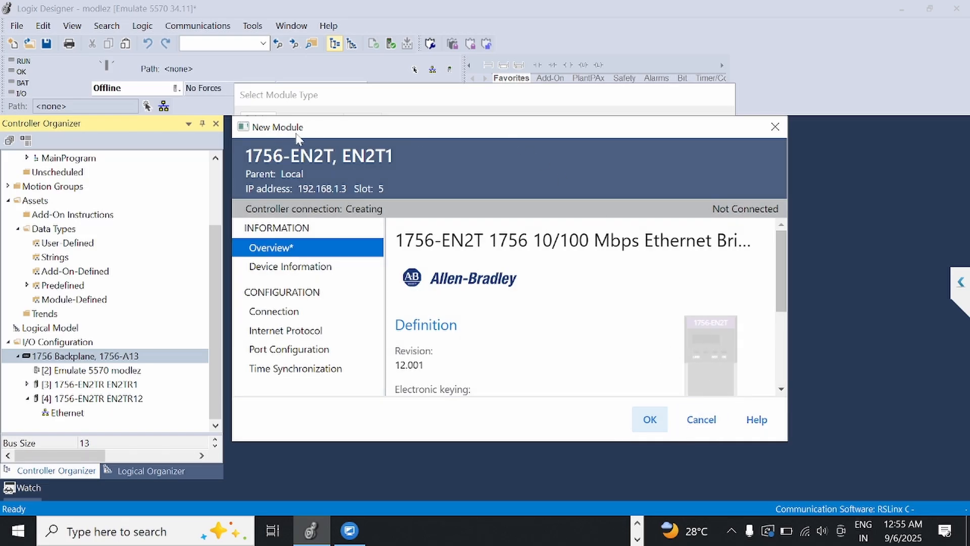
pyautogui.moveTo(311, 127); pyautogui.dragTo(242, 48)
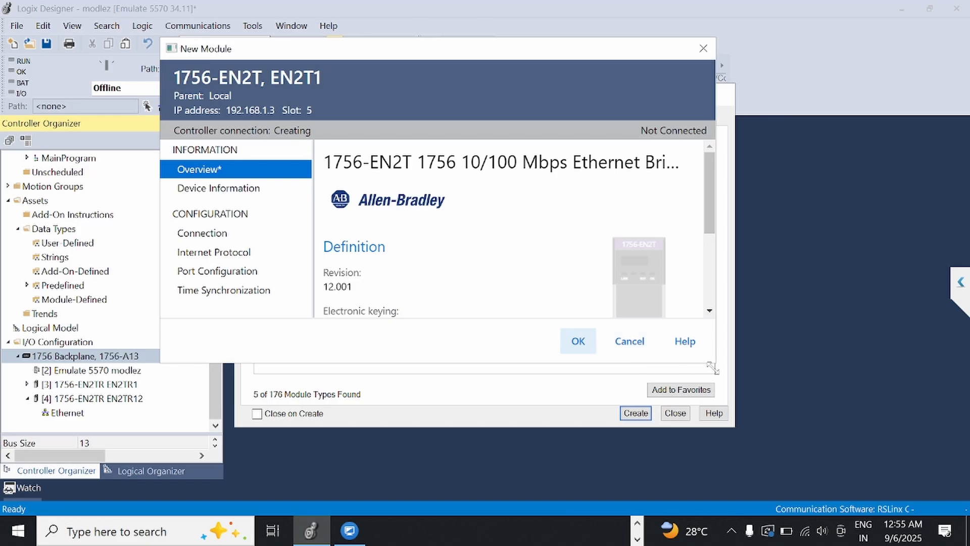
pyautogui.moveTo(717, 362); pyautogui.dragTo(666, 423)
pyautogui.click(631, 392)
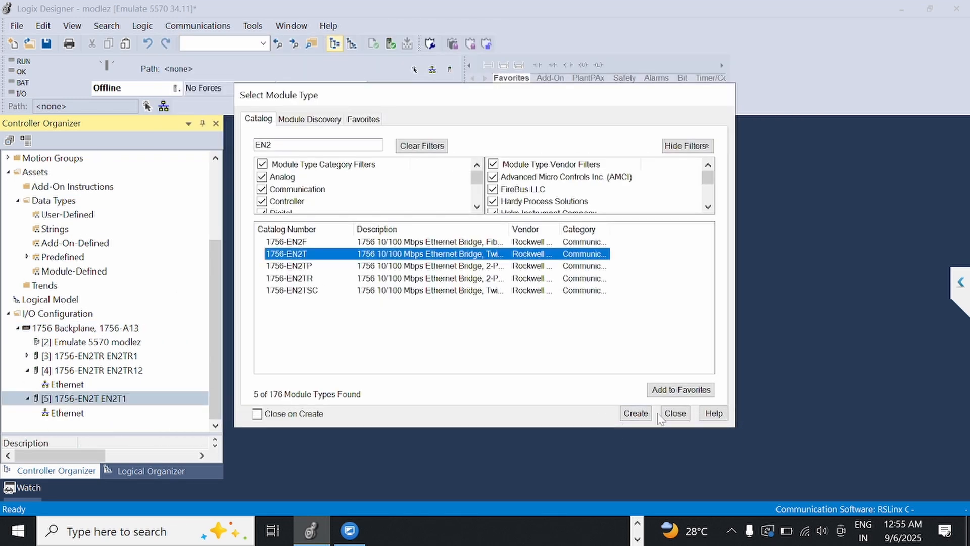
pyautogui.click(675, 413)
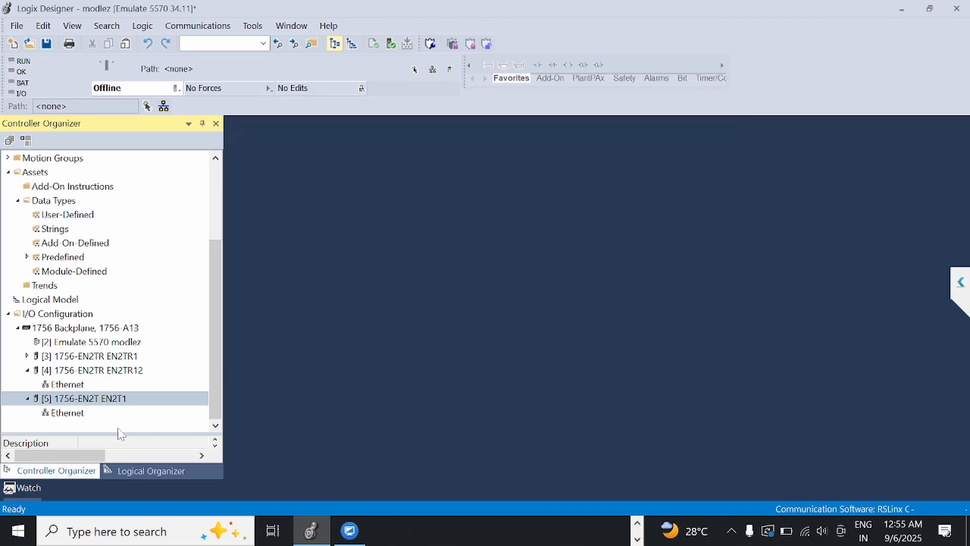
# Step: Collapse the EN2TR12 branch, then copy the slot 5 EN2T1 module and paste the copy onto the 1756 backplane
pyautogui.click(28, 370)
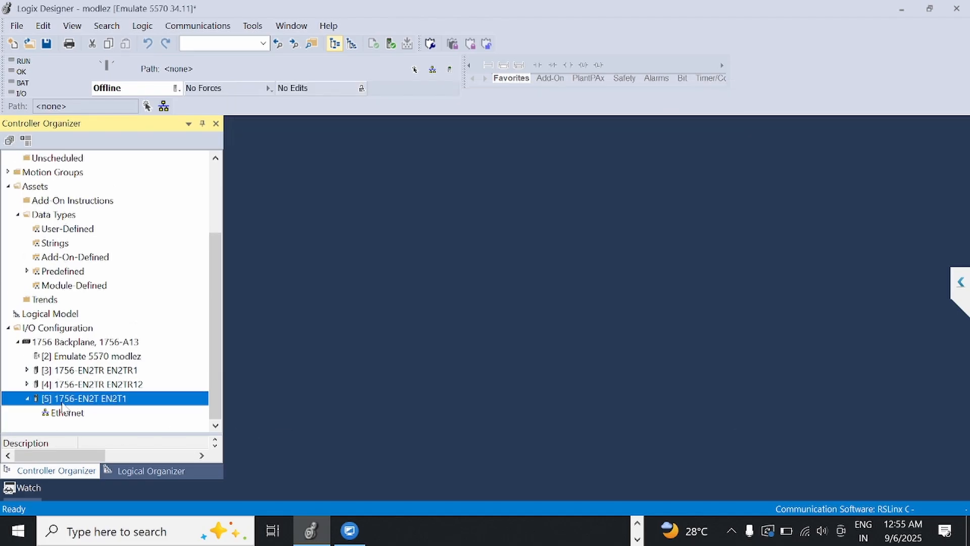
pyautogui.rightClick(110, 401)
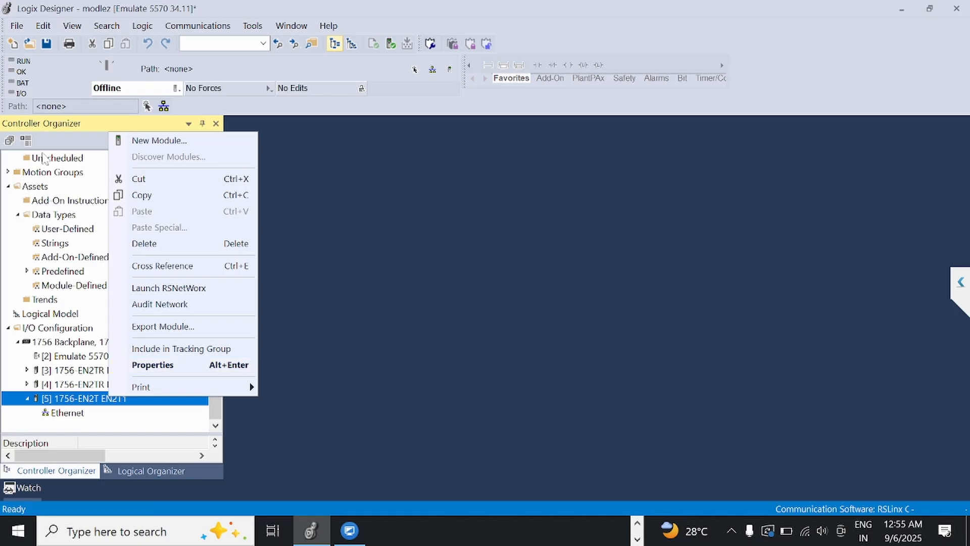
pyautogui.click(139, 199)
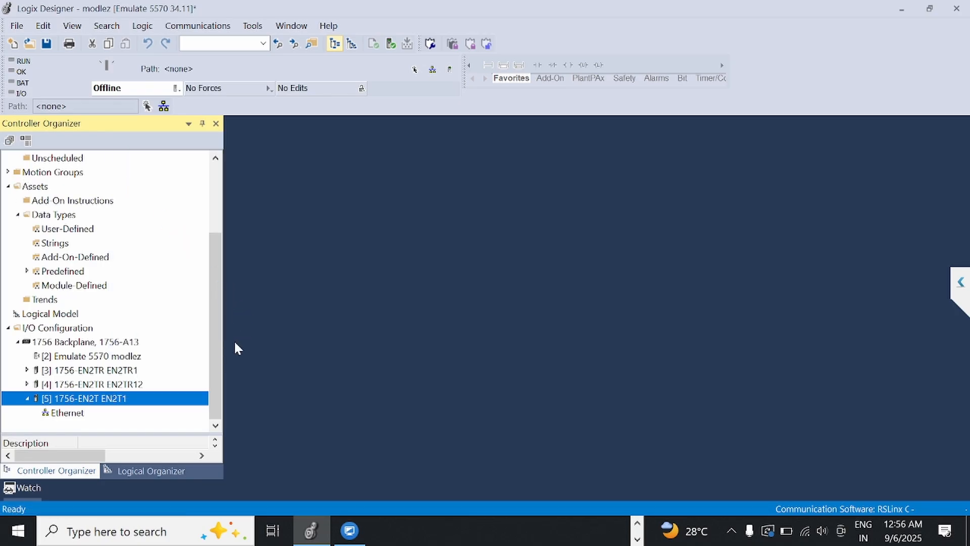
pyautogui.click(101, 345)
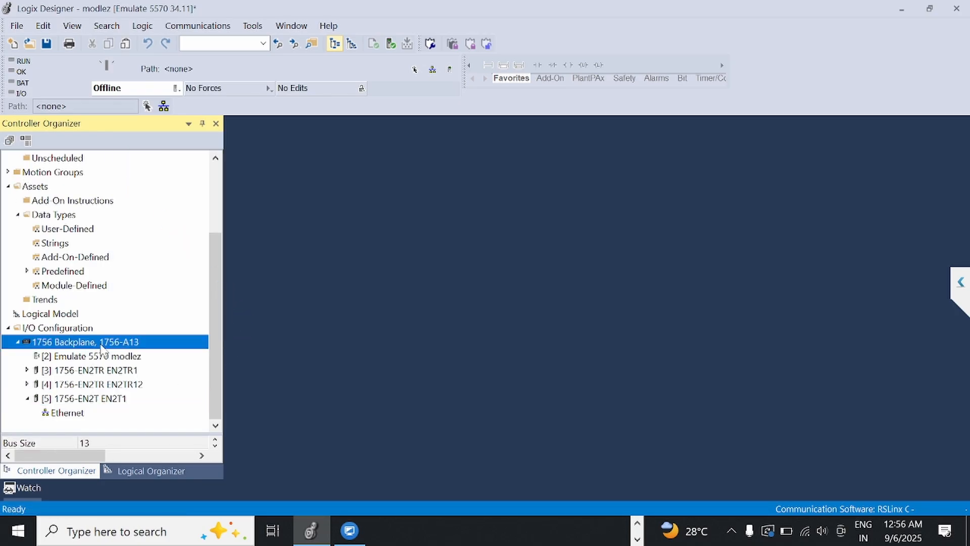
pyautogui.rightClick(106, 347)
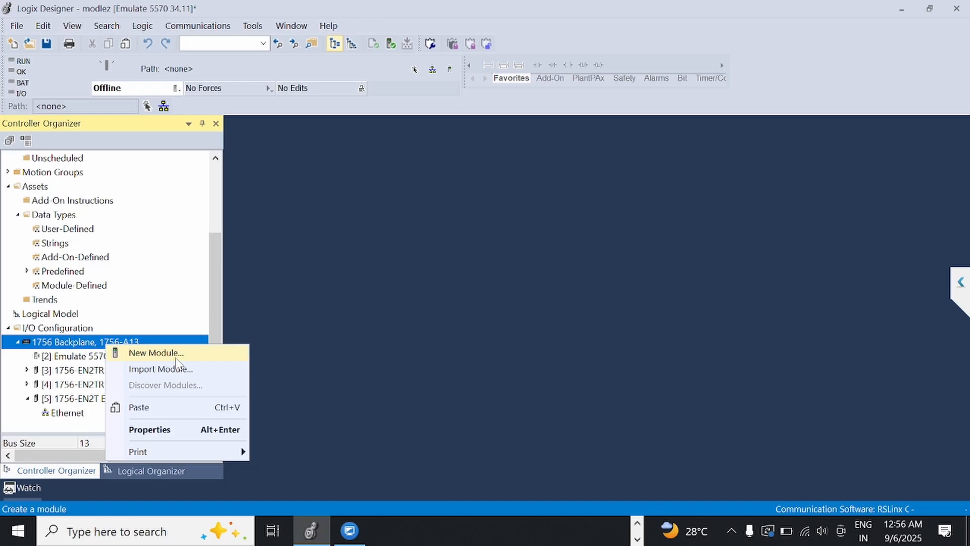
pyautogui.click(131, 407)
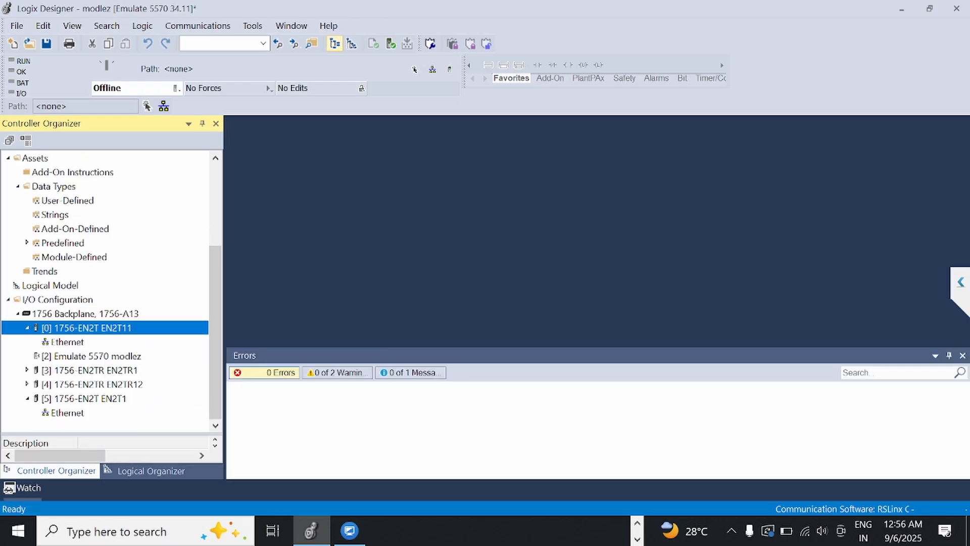
pyautogui.click(962, 355)
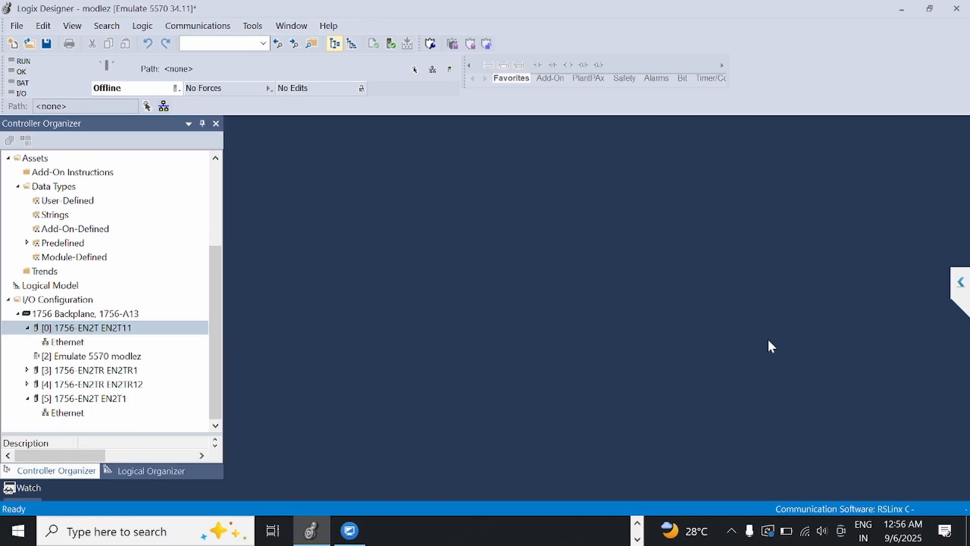
# Step: Rename the pasted 1756-EN2T module in slot 0 to EN2T2 in its device definition
pyautogui.rightClick(91, 329)
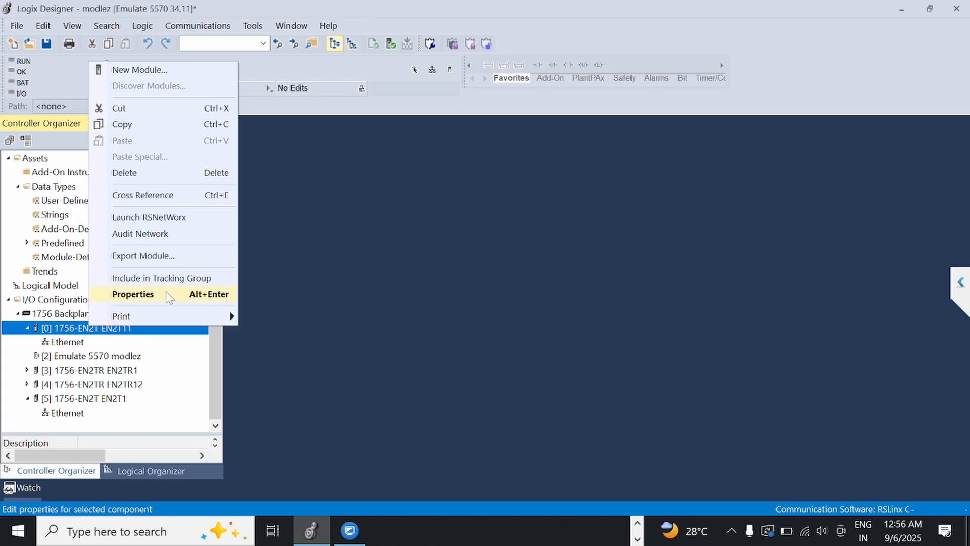
pyautogui.click(164, 296)
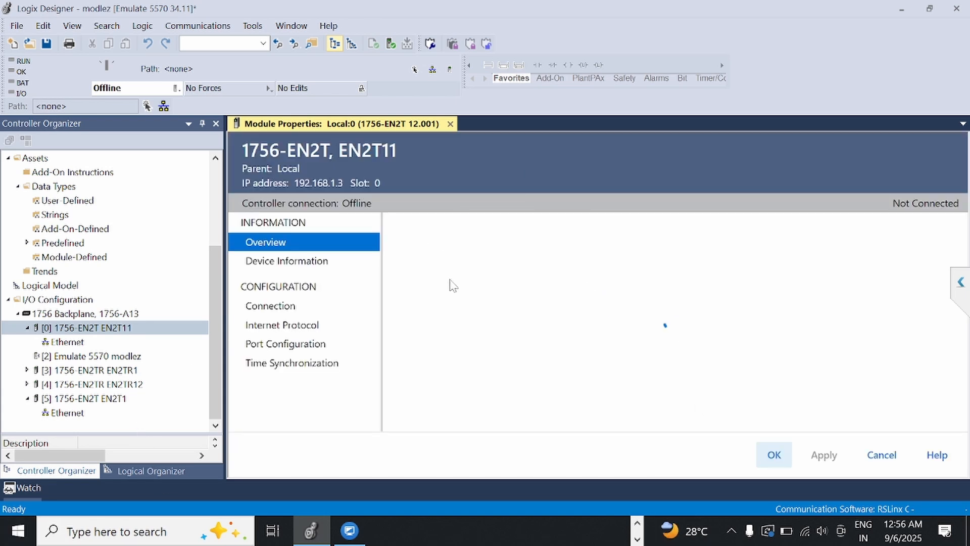
pyautogui.scroll(-2, 516, 348)
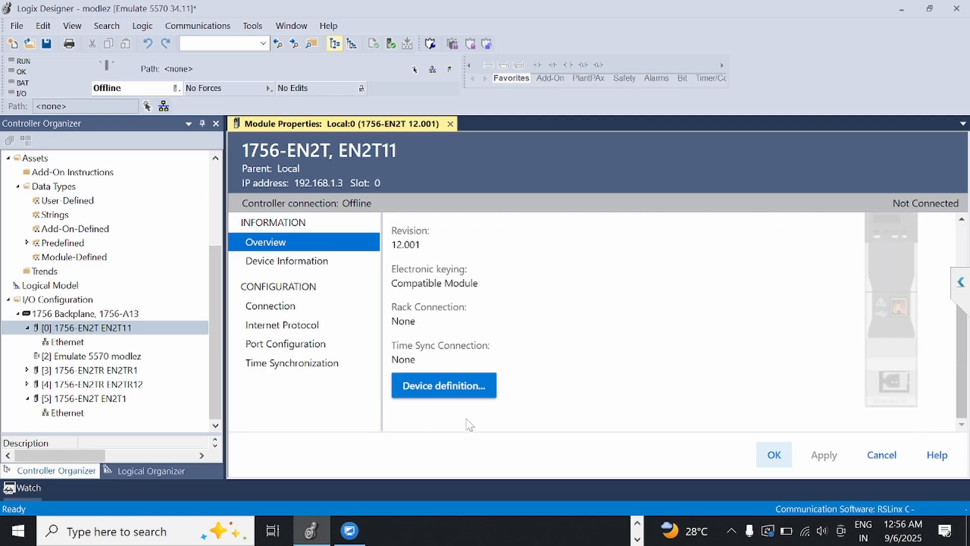
pyautogui.click(458, 389)
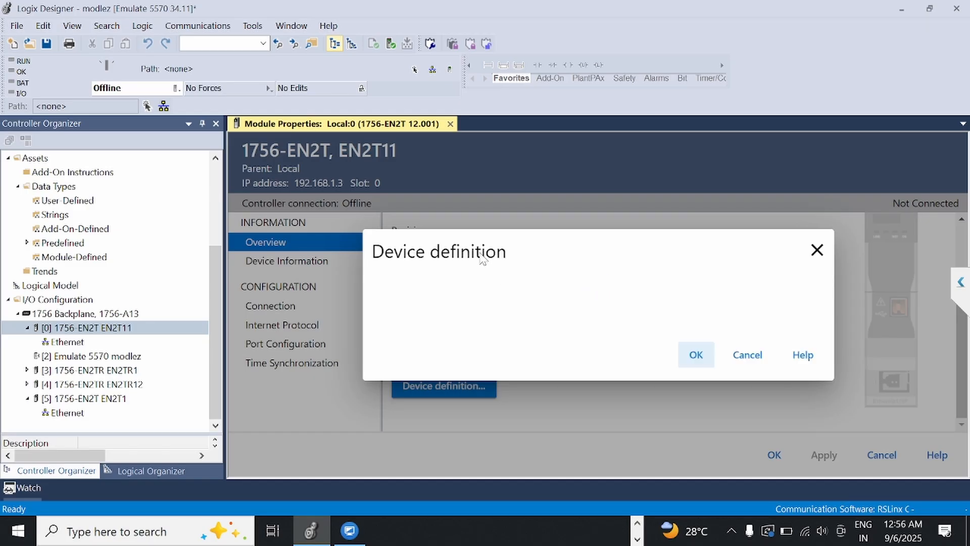
pyautogui.click(434, 301)
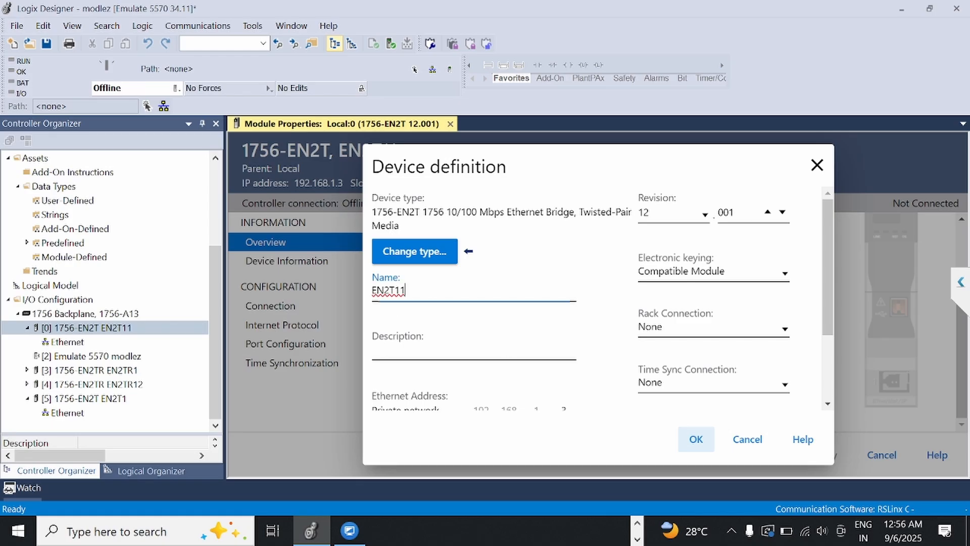
pyautogui.press('BackSpace')
# Step: Set the copied EN2T module's private network address to 192.168.1.4 and assign it to slot 6
pyautogui.scroll(-3, 503, 385)
pyautogui.click(567, 307)
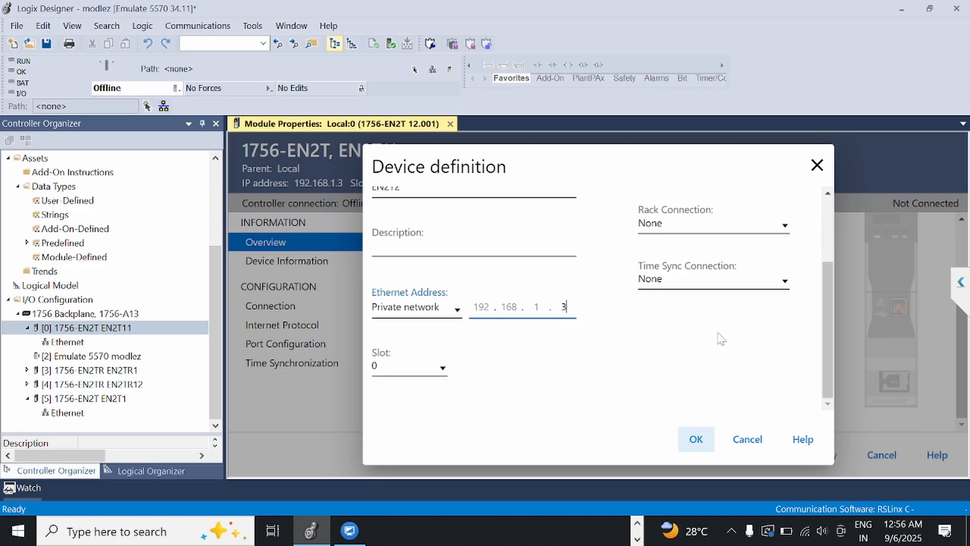
pyautogui.press('BackSpace')
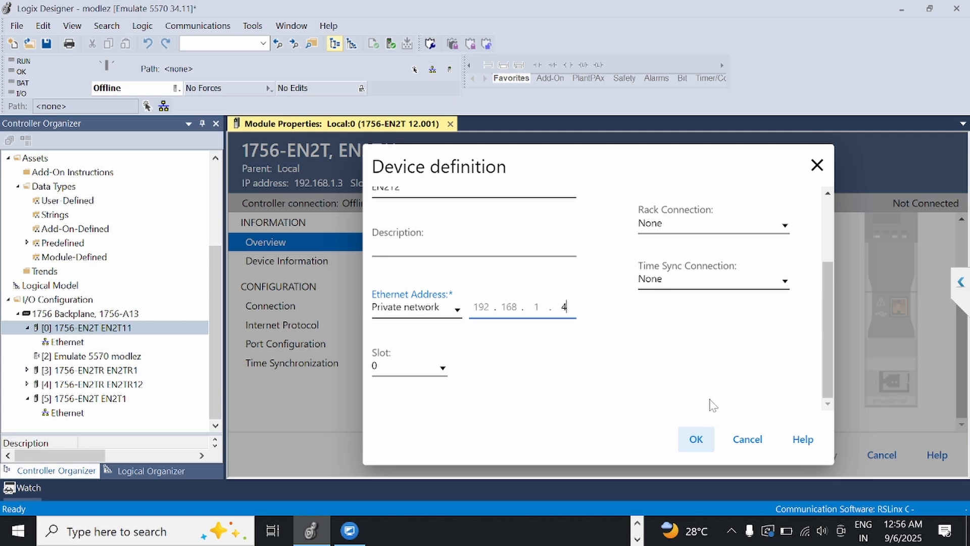
pyautogui.click(441, 369)
pyautogui.click(437, 368)
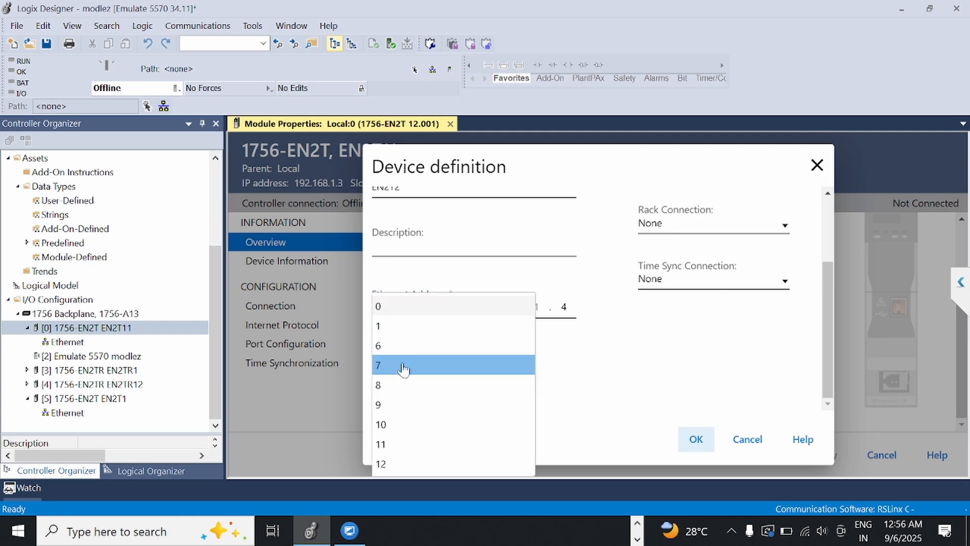
pyautogui.click(403, 347)
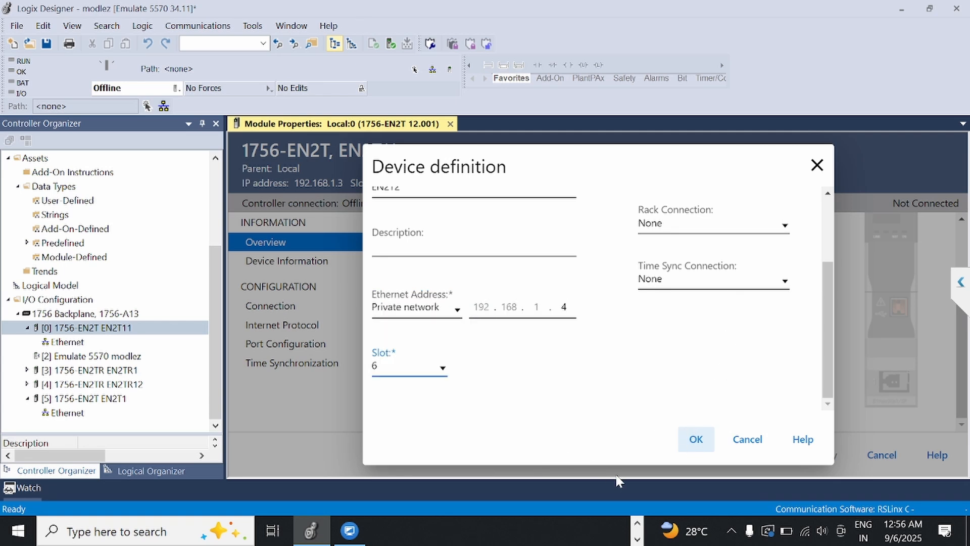
pyautogui.click(697, 447)
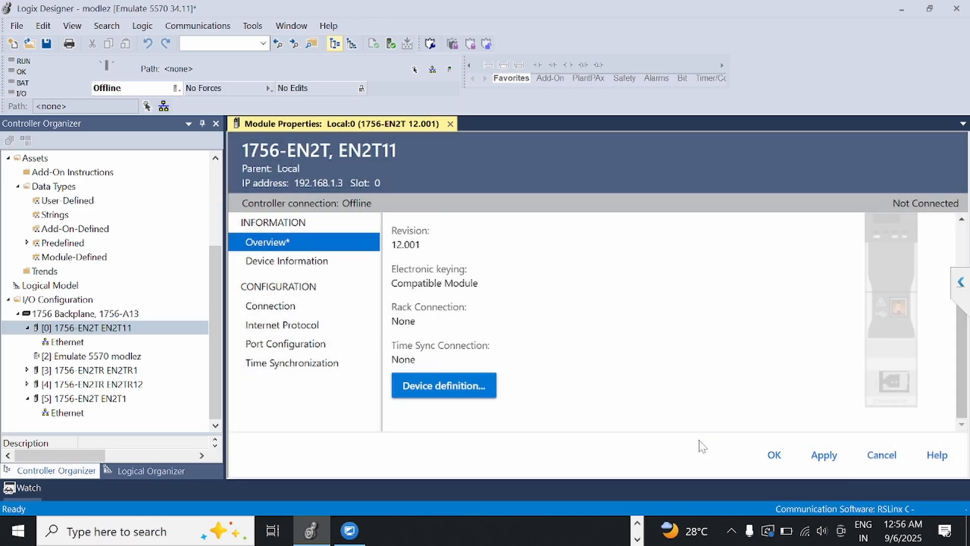
# Step: Apply the copied EN2T module's property changes and collapse the EN2T1 and EN2T2 branches
pyautogui.click(824, 455)
pyautogui.click(774, 455)
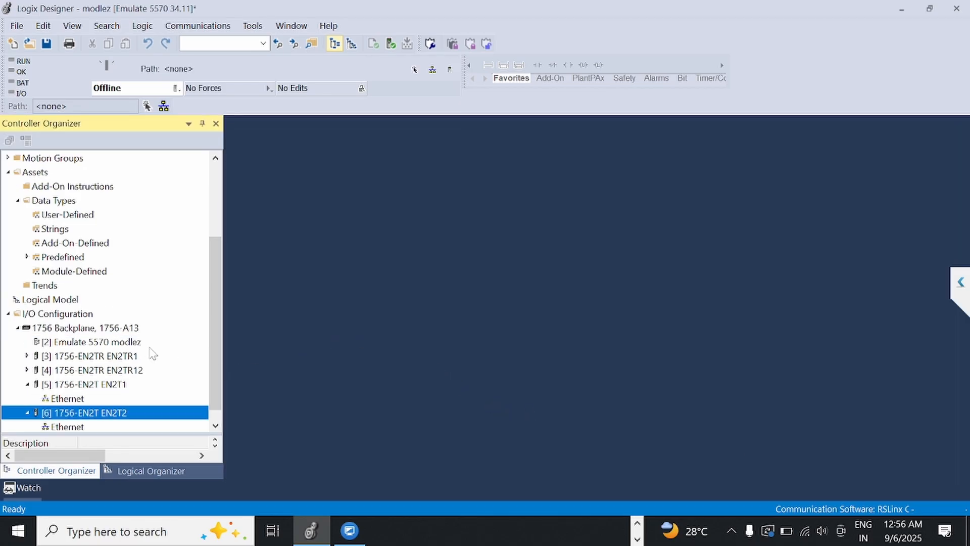
pyautogui.click(27, 384)
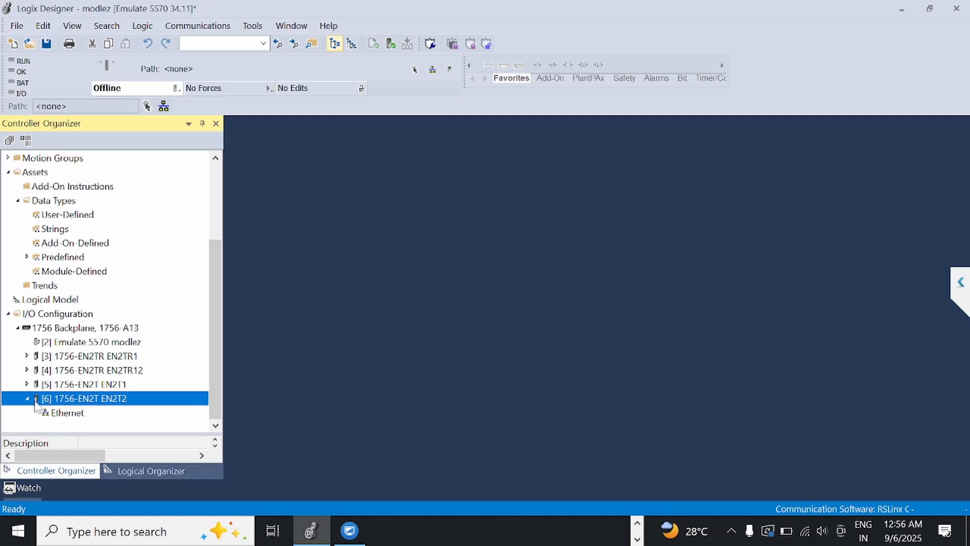
pyautogui.click(27, 398)
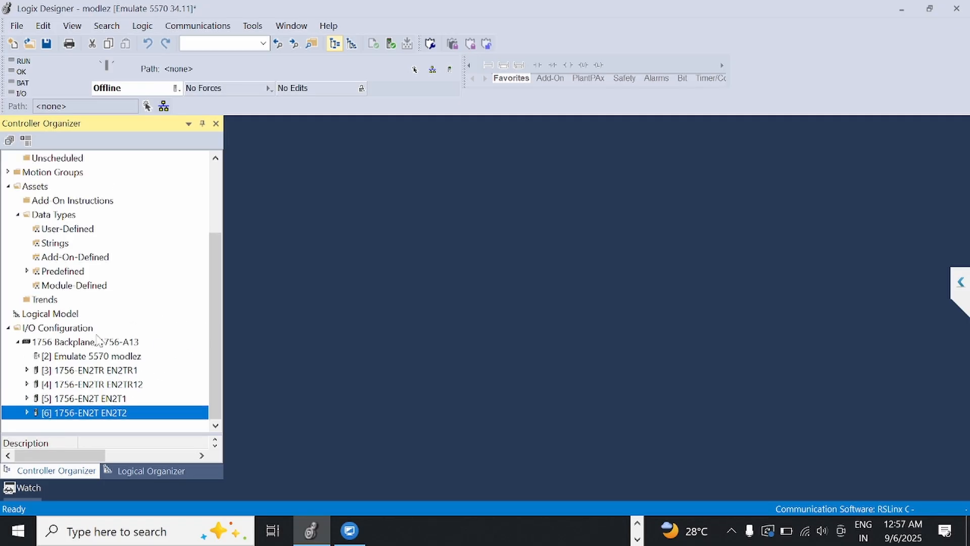
# Step: Switch to the PLC architecture PDF in Adobe Acrobat and examine the 1756-A10 rack and its 1794-AENTR Node-1 and Node-2 connections
pyautogui.click(637, 523)
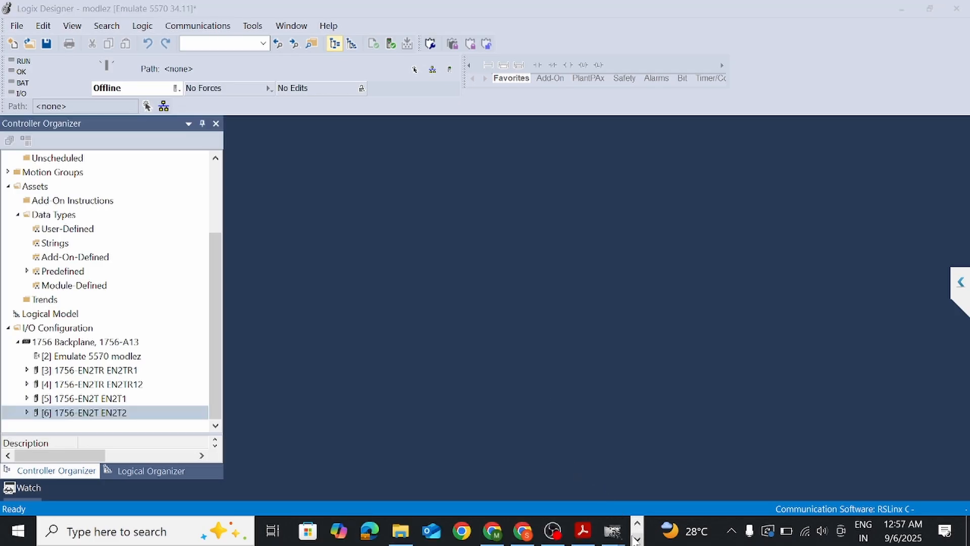
pyautogui.click(582, 531)
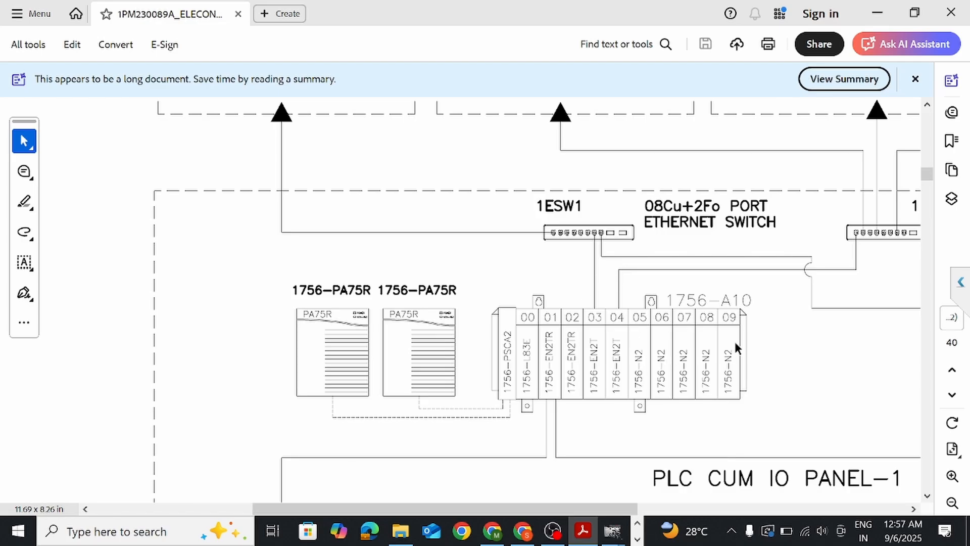
pyautogui.scroll(-3, 683, 340)
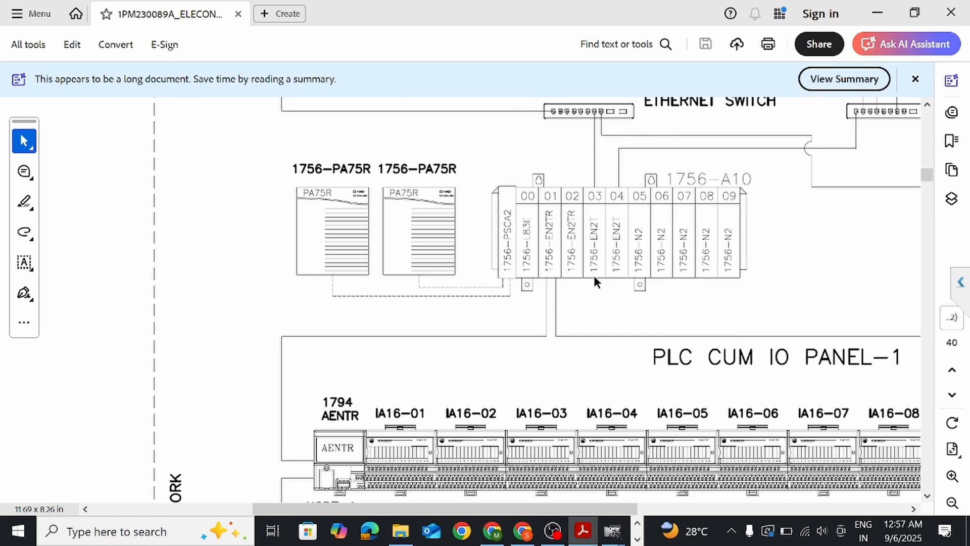
pyautogui.scroll(-2, 591, 271)
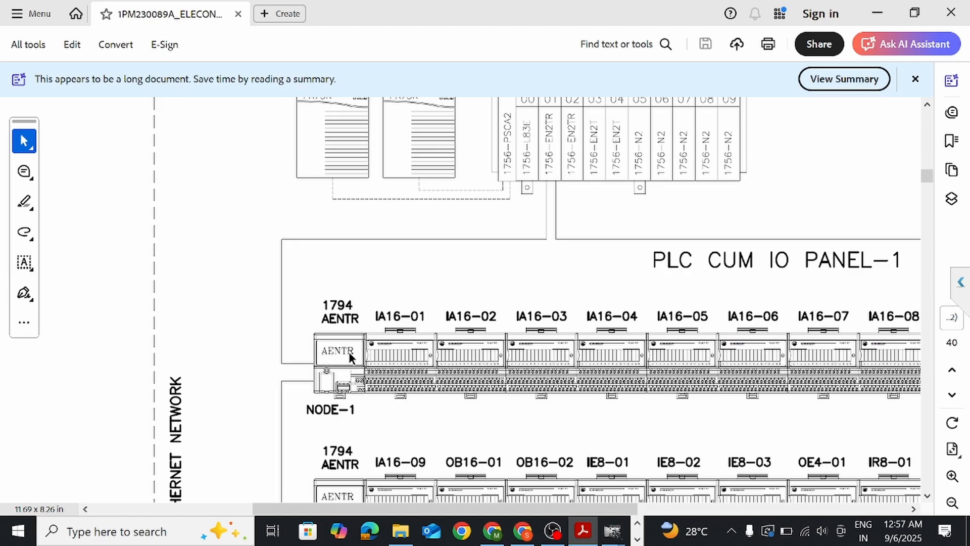
pyautogui.scroll(-3, 350, 358)
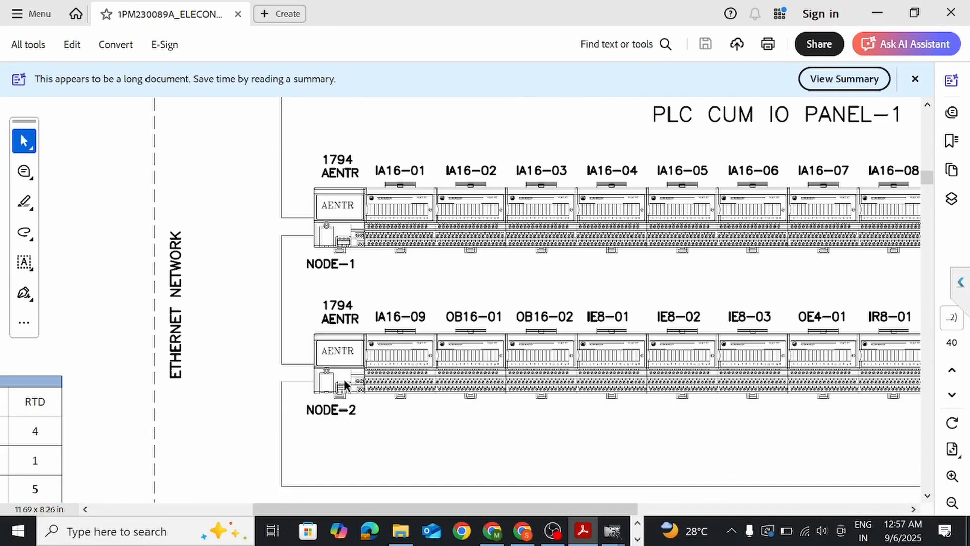
pyautogui.scroll(1, 353, 342)
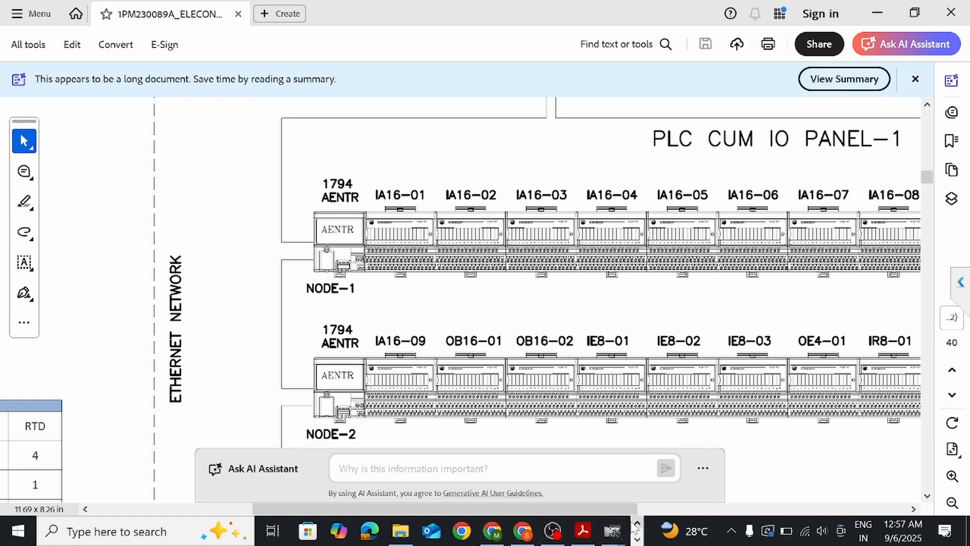
# Step: Switch back to Logix Designer and rename the 1756-EN2TR module in slot 4 to EN2TR2 in its device definition, applying the change
pyautogui.click(637, 539)
pyautogui.click(314, 531)
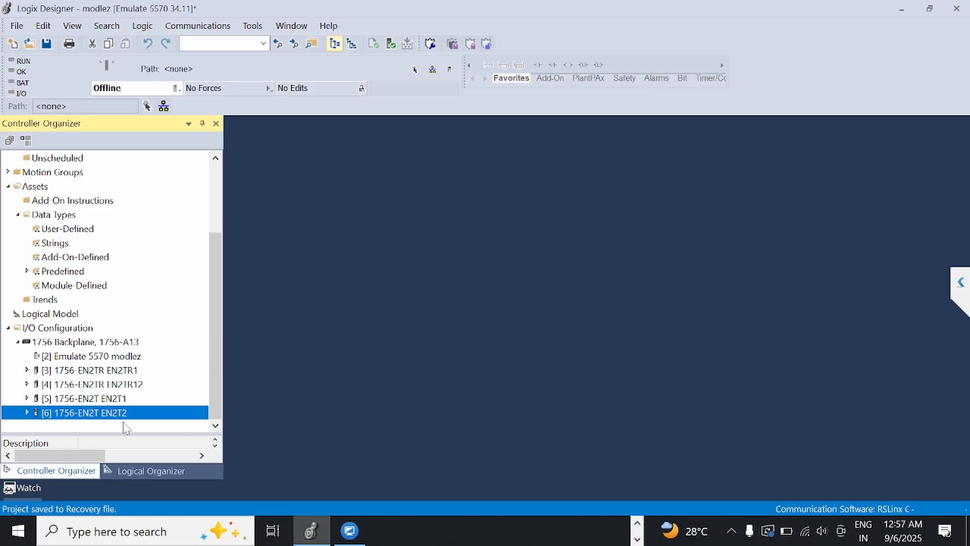
pyautogui.click(119, 387)
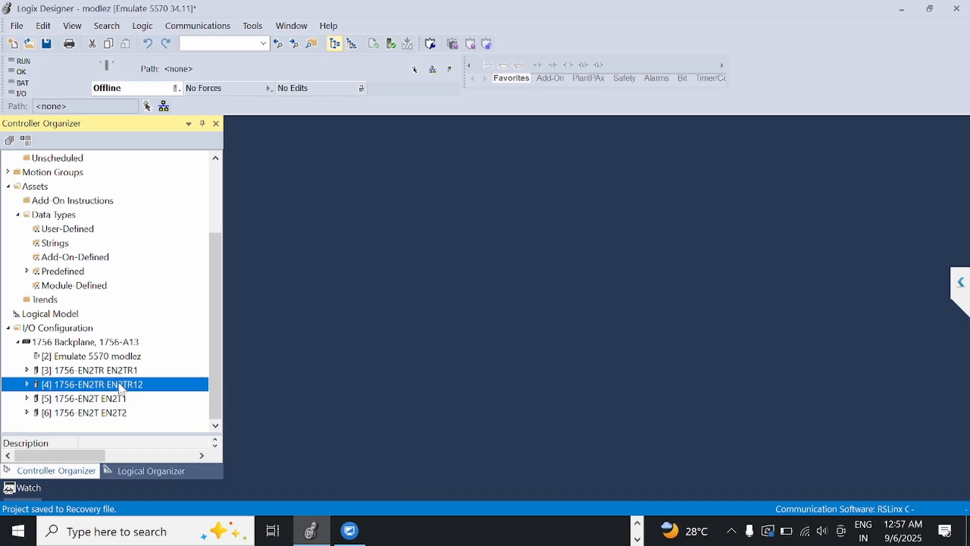
pyautogui.rightClick(92, 386)
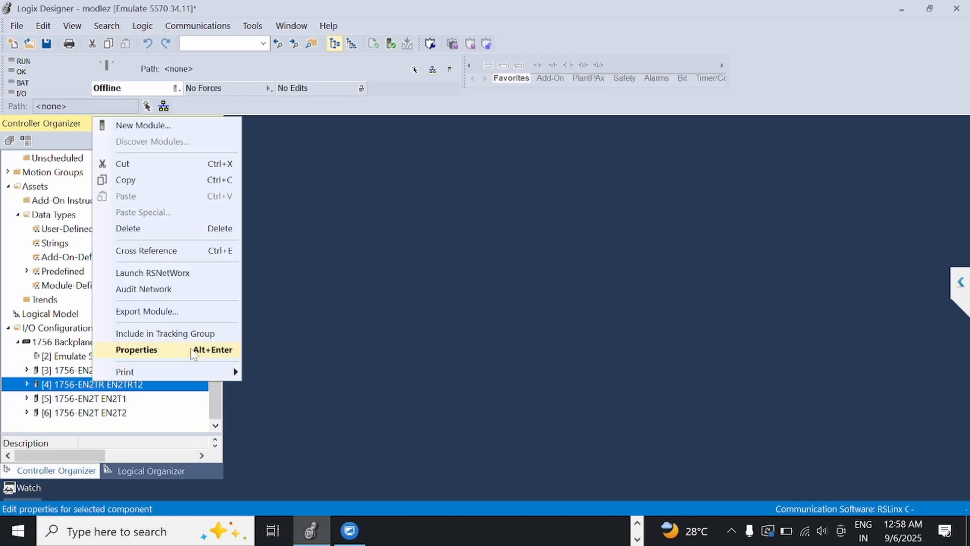
pyautogui.click(192, 349)
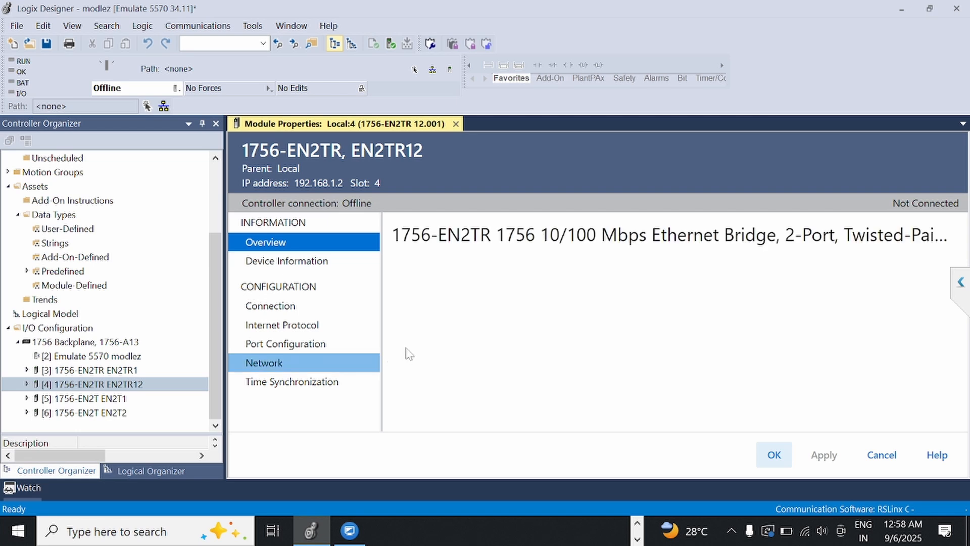
pyautogui.scroll(-3, 444, 373)
pyautogui.click(441, 385)
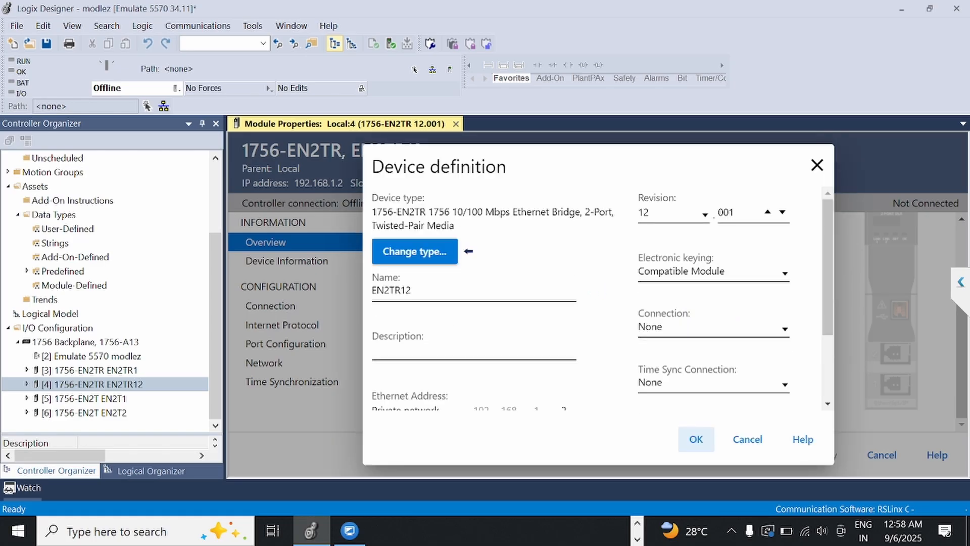
pyautogui.press('BackSpace')
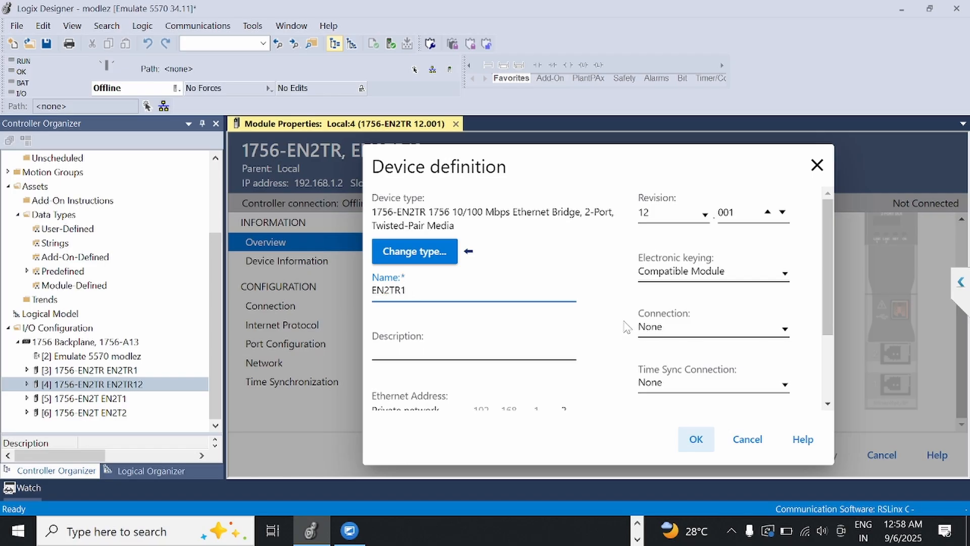
pyautogui.write('2')
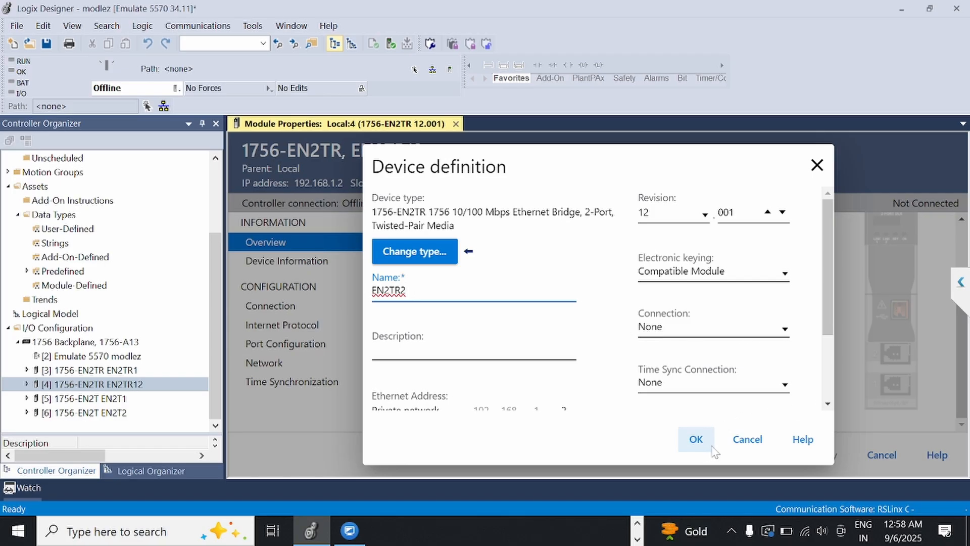
pyautogui.click(697, 438)
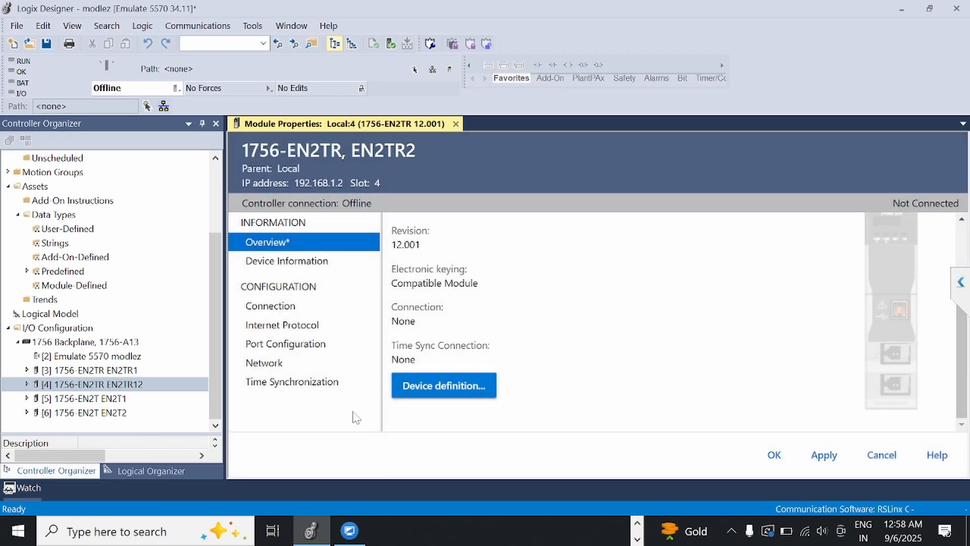
pyautogui.click(810, 457)
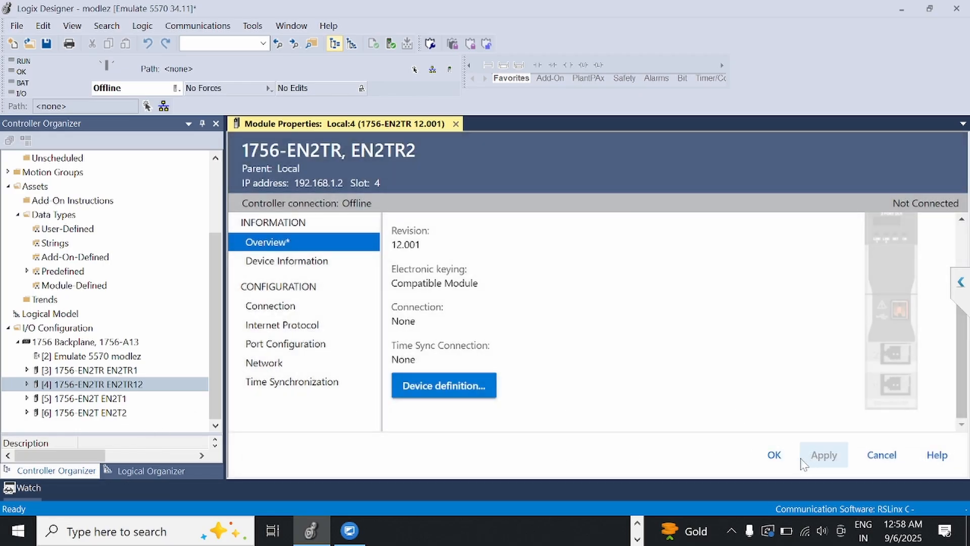
pyautogui.click(775, 455)
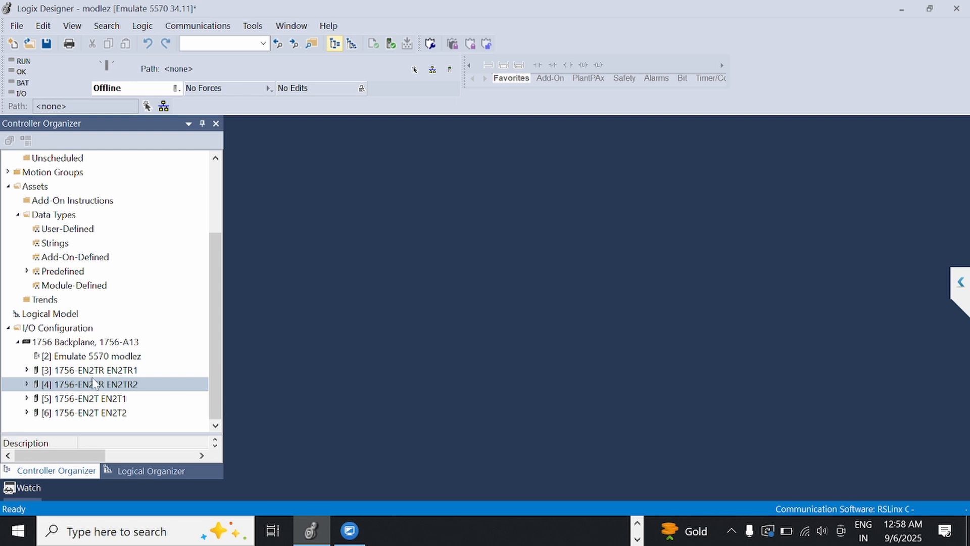
# Step: Start adding a new module to the Ethernet network under EN2TR1 in slot 3 and search the module catalog for 1794
pyautogui.click(107, 384)
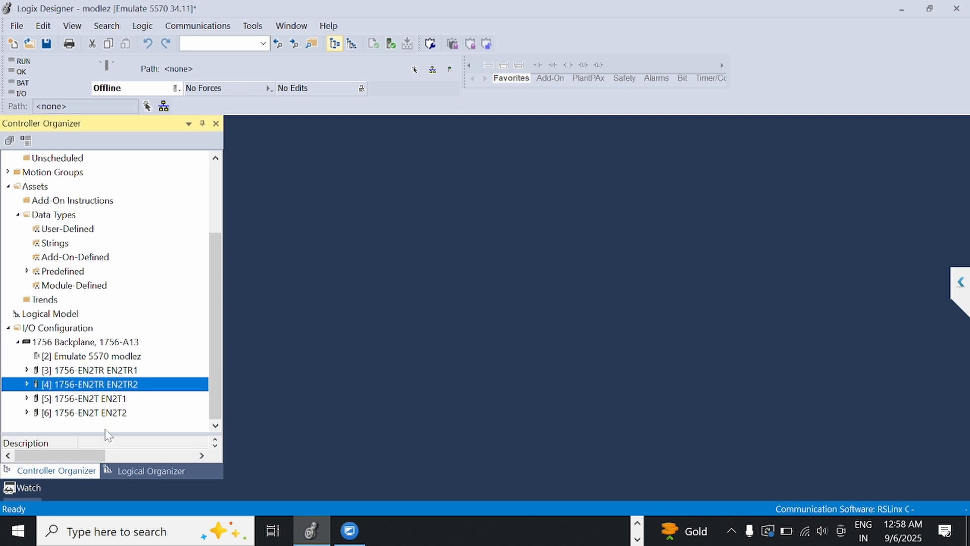
pyautogui.click(96, 372)
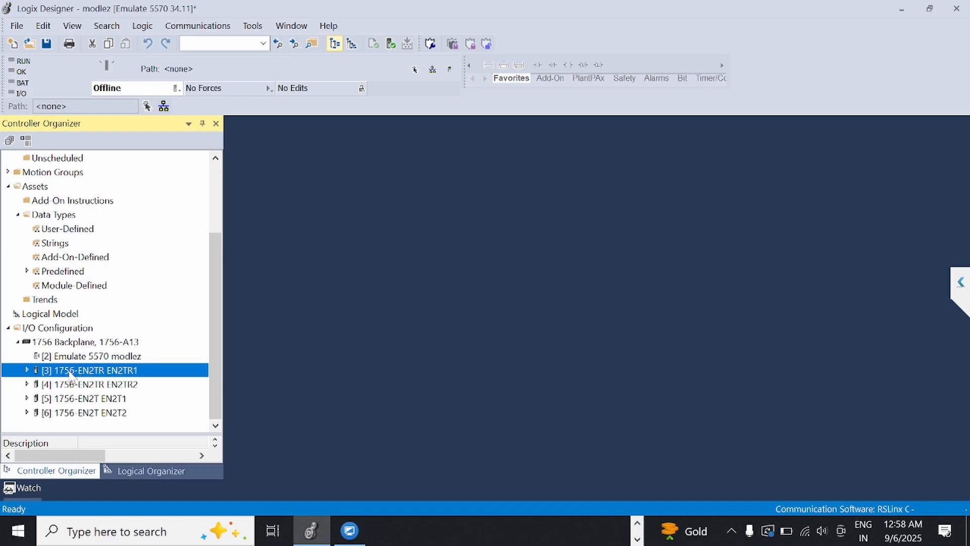
pyautogui.click(27, 369)
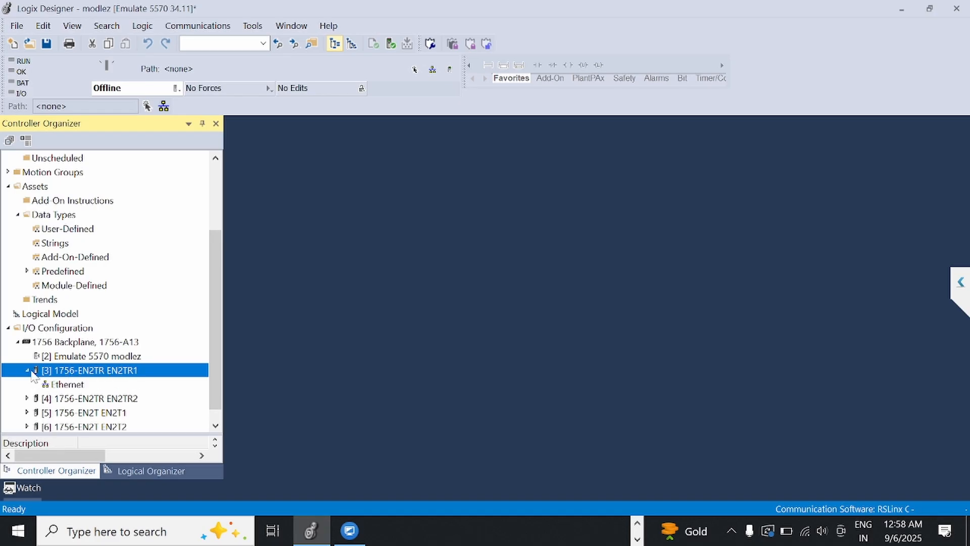
pyautogui.click(77, 385)
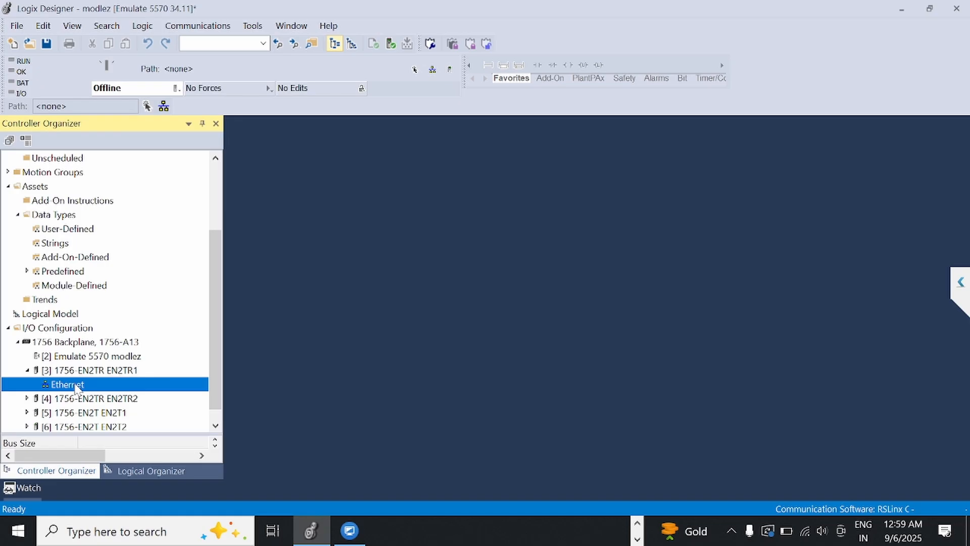
pyautogui.rightClick(75, 387)
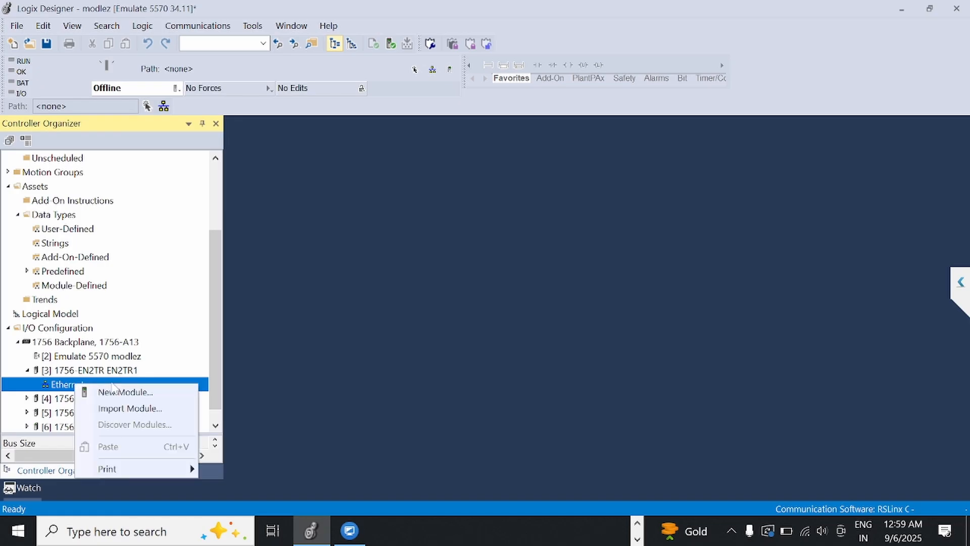
pyautogui.click(125, 394)
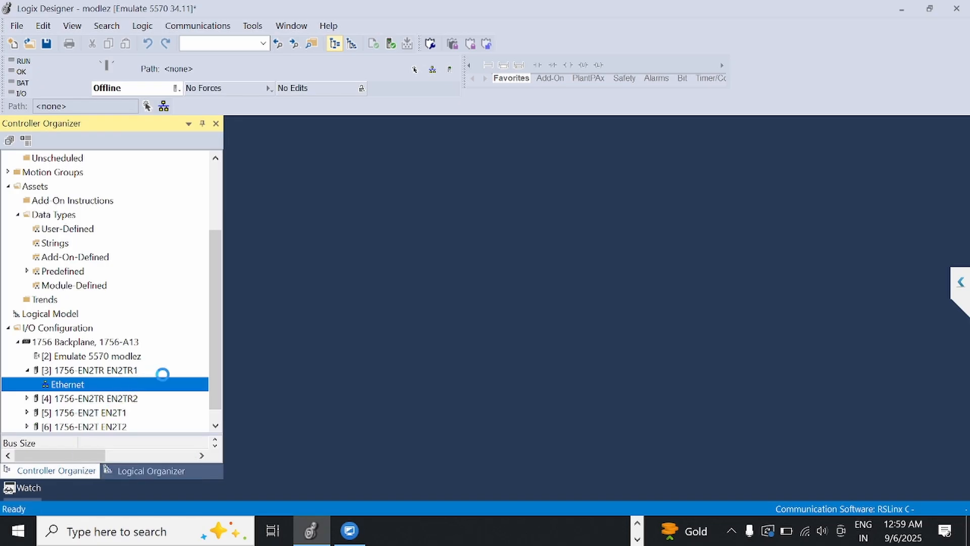
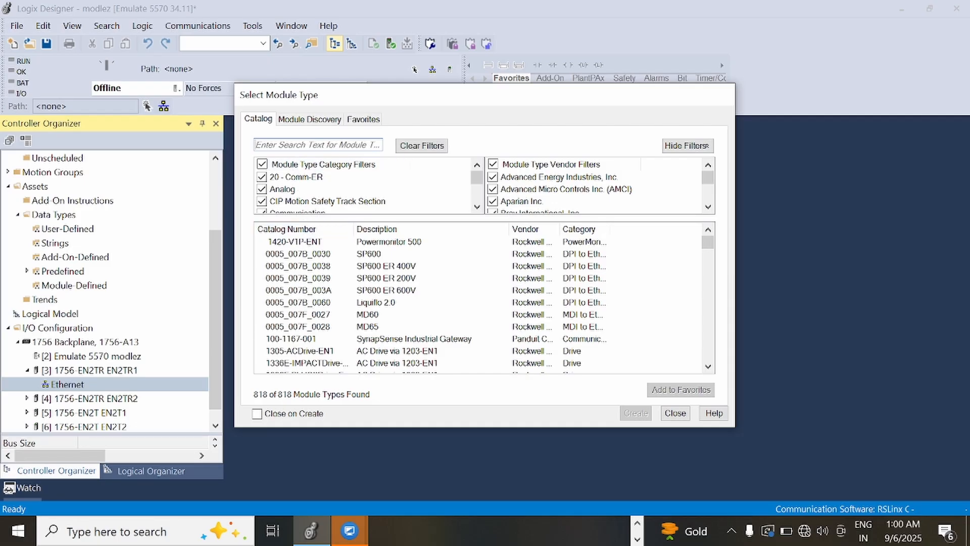
pyautogui.click(318, 145)
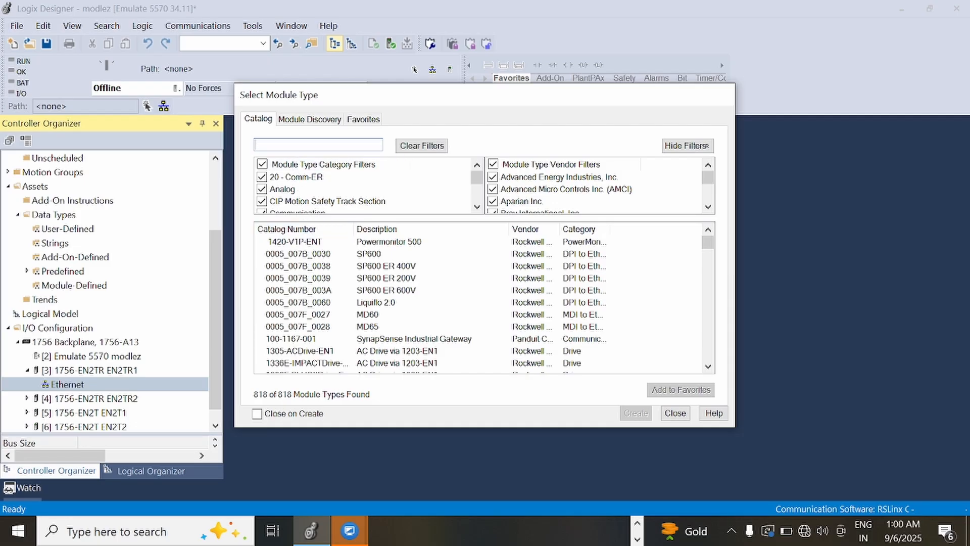
pyautogui.write('1')
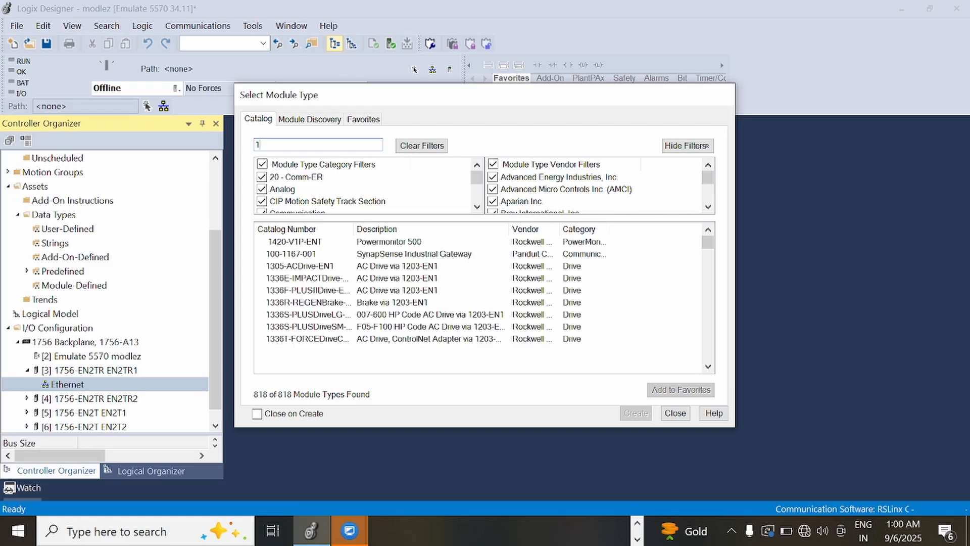
pyautogui.write('794')
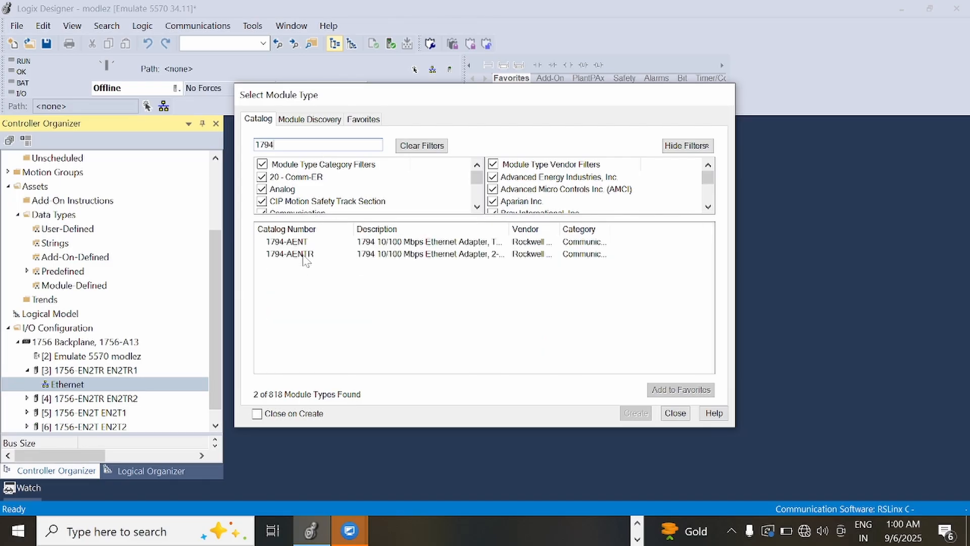
# Step: Check the Node-1 adapter type in the architecture PDF and create a 1794-AENTR module from the catalog
pyautogui.click(635, 525)
pyautogui.click(583, 531)
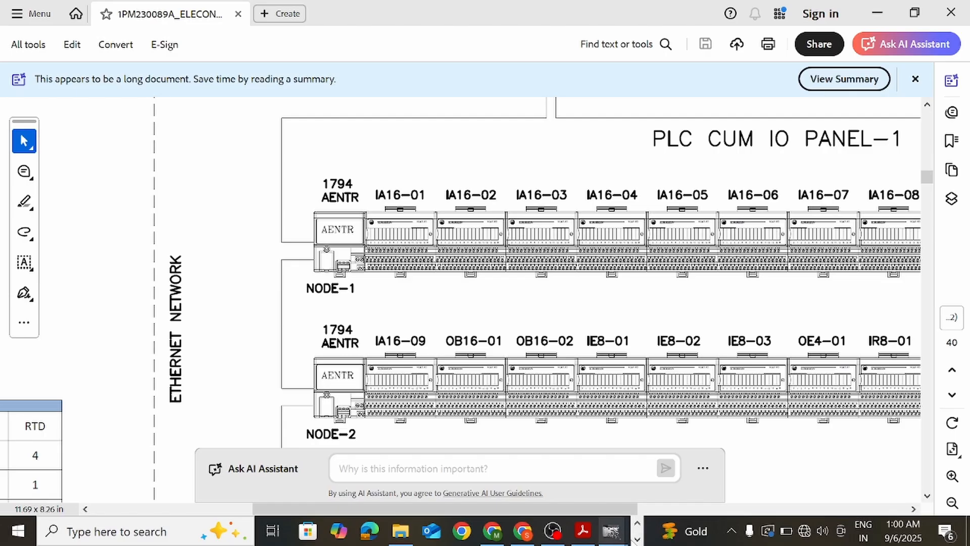
pyautogui.click(637, 539)
pyautogui.click(312, 532)
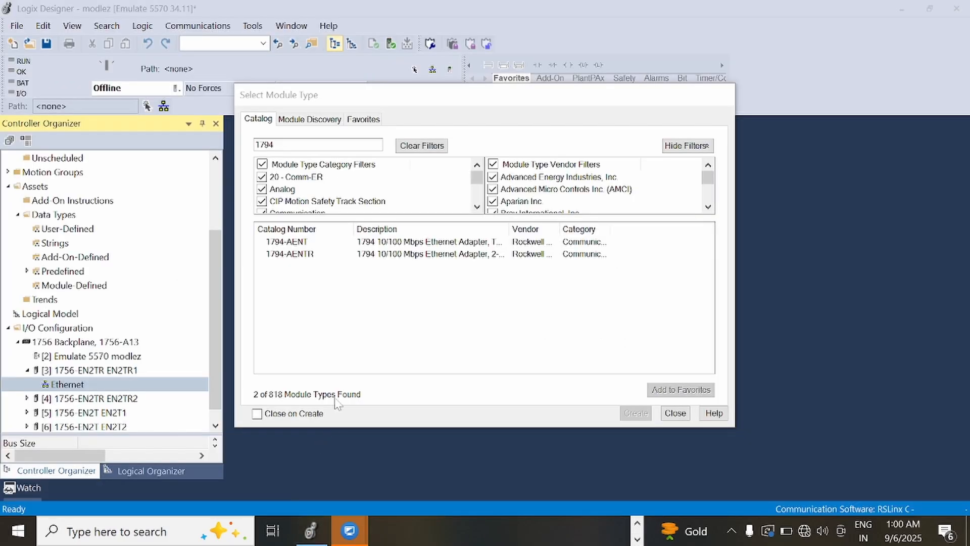
pyautogui.click(292, 259)
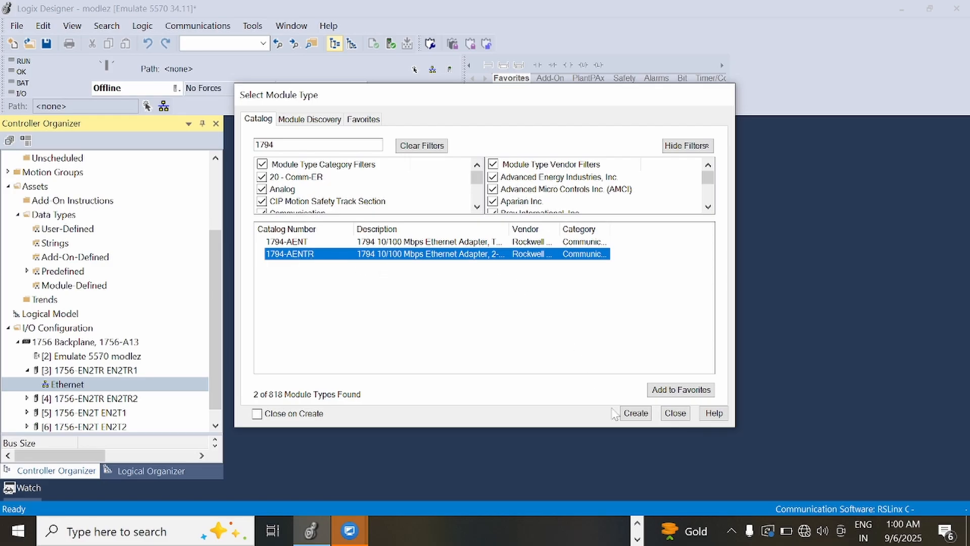
pyautogui.click(636, 413)
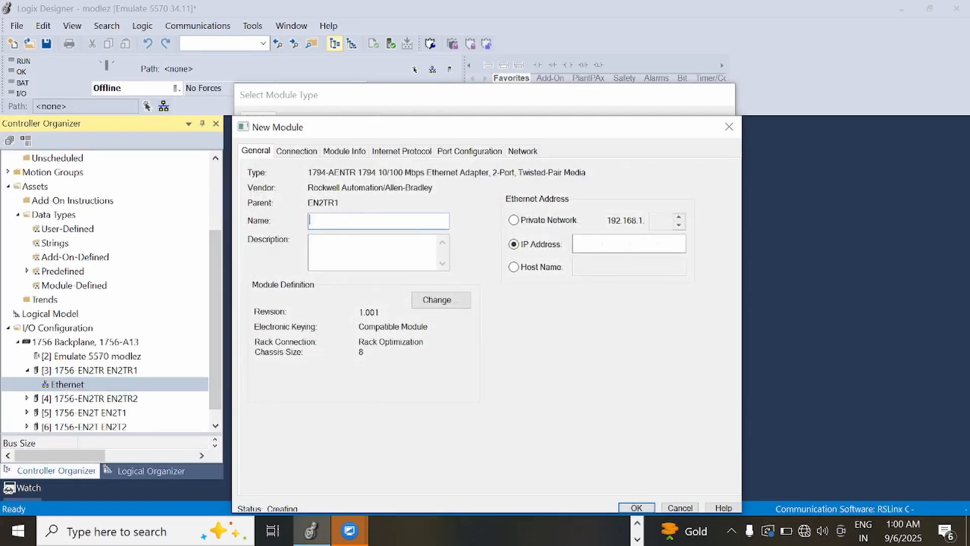
# Step: Name the new 1794-AENTR module NODE1
pyautogui.moveTo(336, 133); pyautogui.dragTo(296, 73)
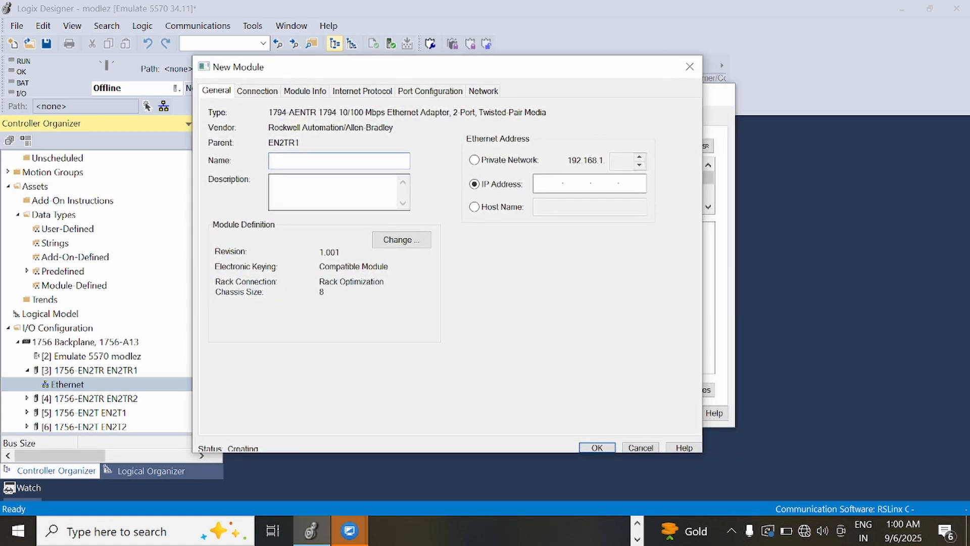
pyautogui.write('AENTR')
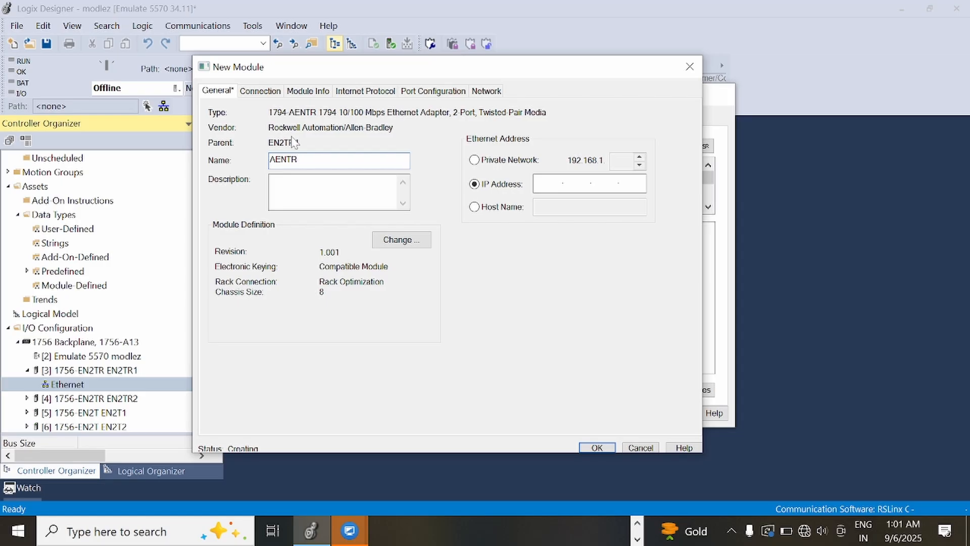
pyautogui.write('1')
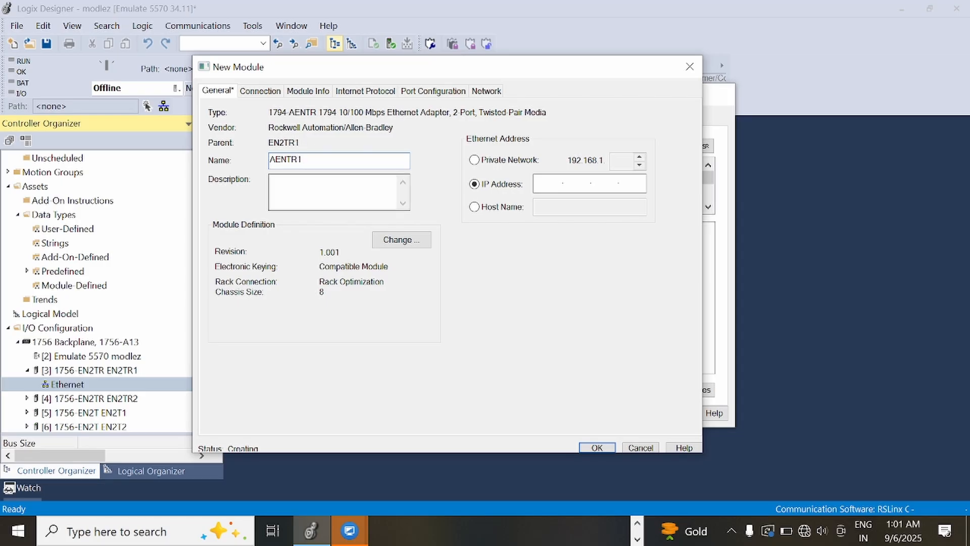
pyautogui.hotkey('shift', 'Left')
pyautogui.hotkey('shift', 'Left')
pyautogui.hotkey('shift', 'Left')
pyautogui.hotkey('shift', 'Left')
pyautogui.hotkey('shift', 'Left')
pyautogui.hotkey('shift', 'Left')
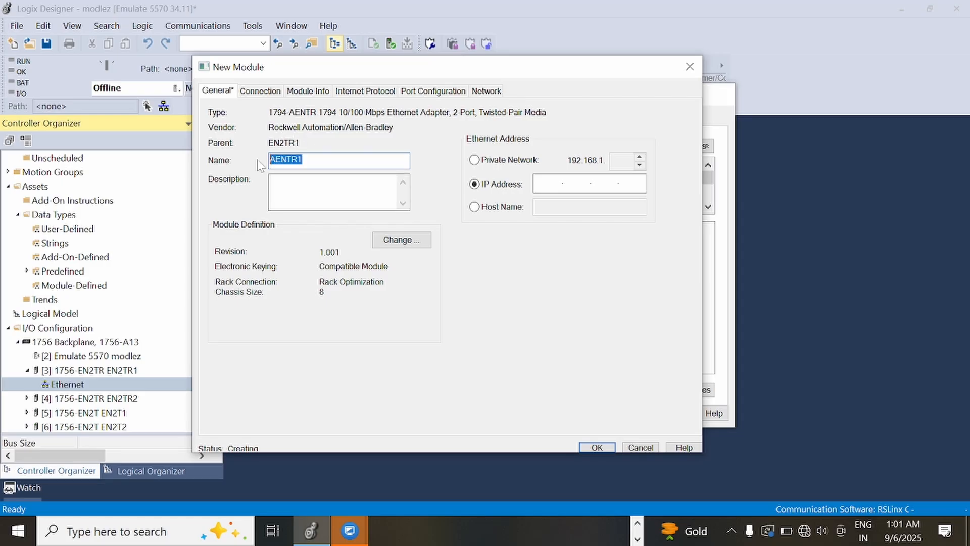
pyautogui.write('NO')
pyautogui.write('DE')
pyautogui.write('1')
# Step: Set NODE1's IP address to 192.168.1.5, confirm the new module and close the module catalog
pyautogui.write('19')
pyautogui.write('2.')
pyautogui.write('168.1.')
pyautogui.write('5')
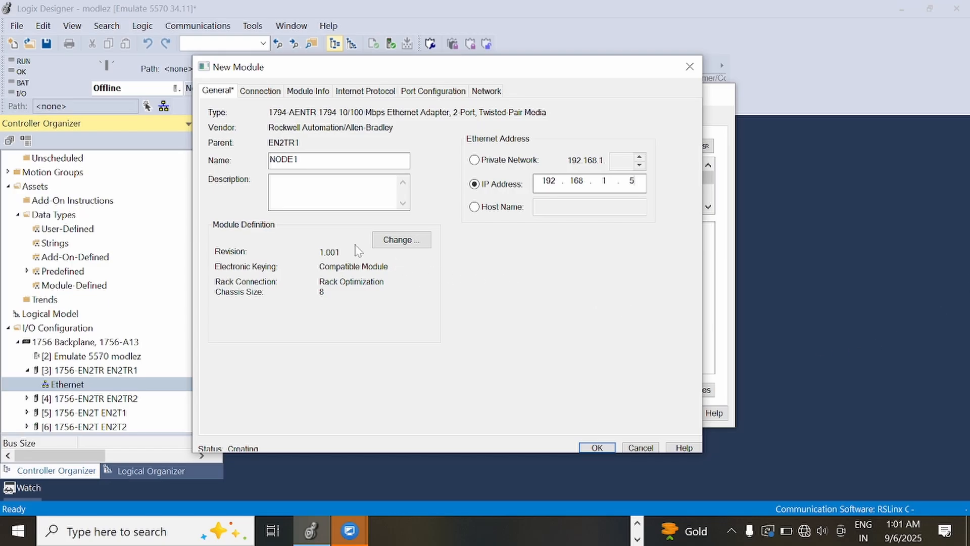
pyautogui.click(596, 448)
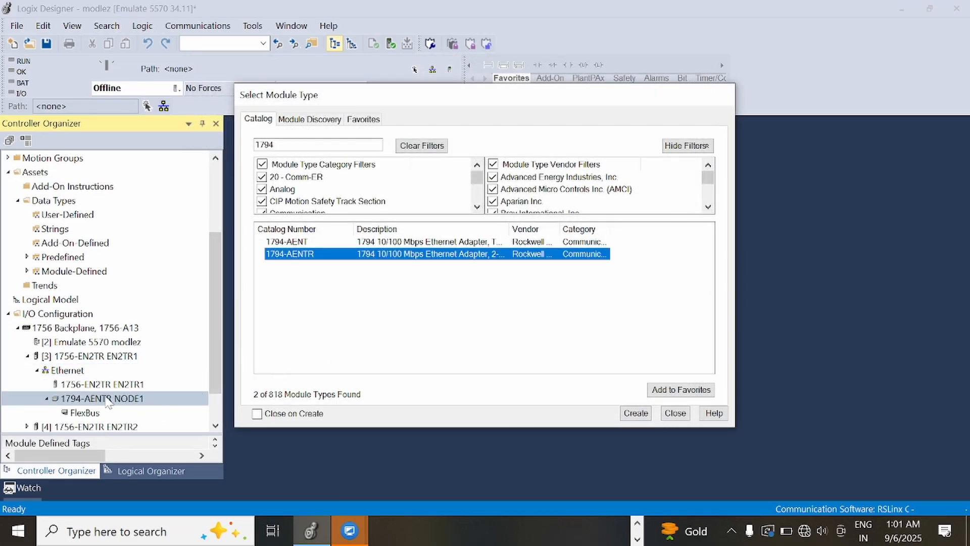
pyautogui.click(121, 399)
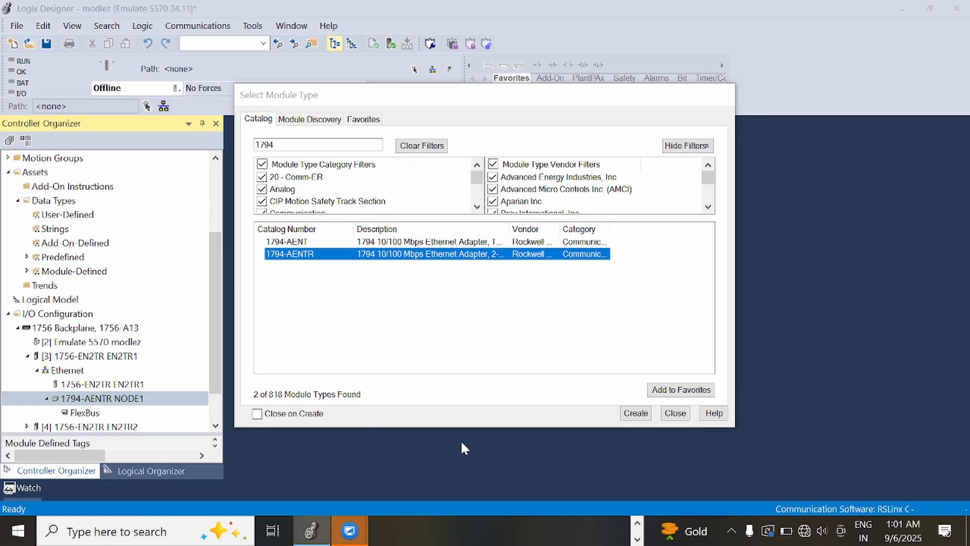
pyautogui.click(673, 417)
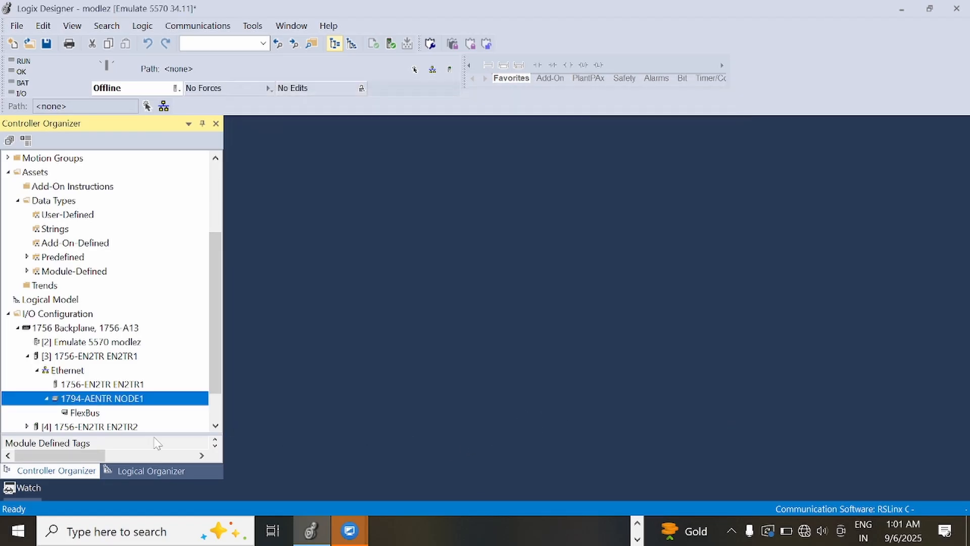
# Step: Collapse the 1794-AENTR NODE1 branch and copy the module
pyautogui.scroll(-1, 104, 395)
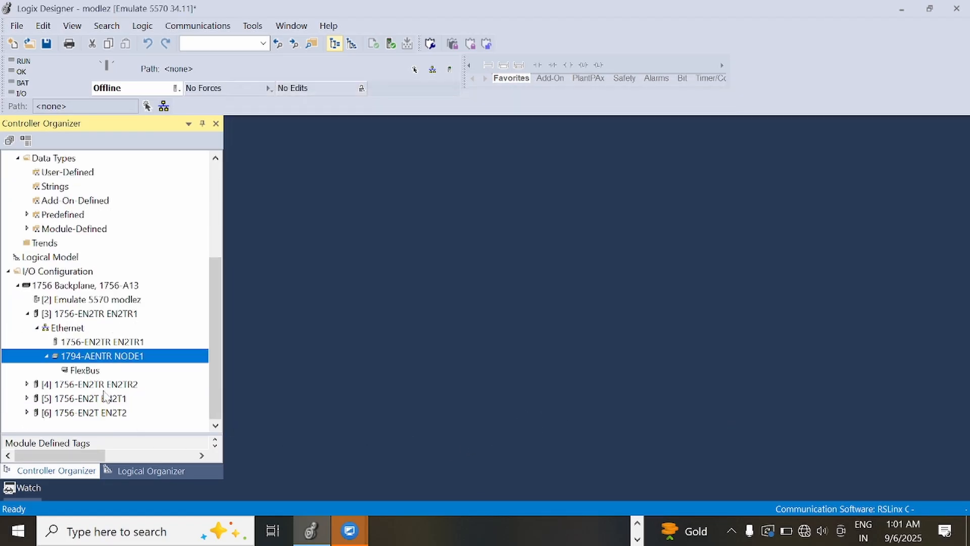
pyautogui.click(46, 357)
pyautogui.rightClick(96, 371)
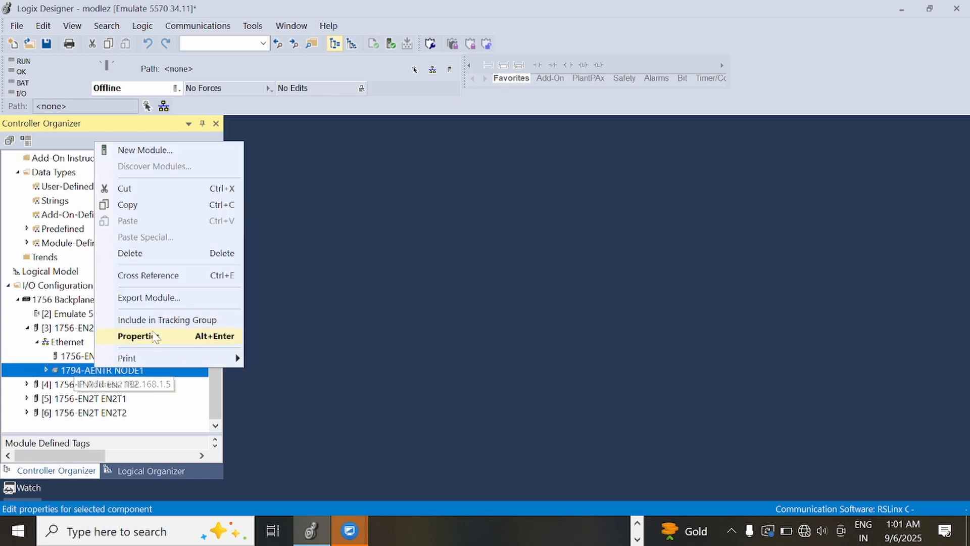
pyautogui.click(132, 205)
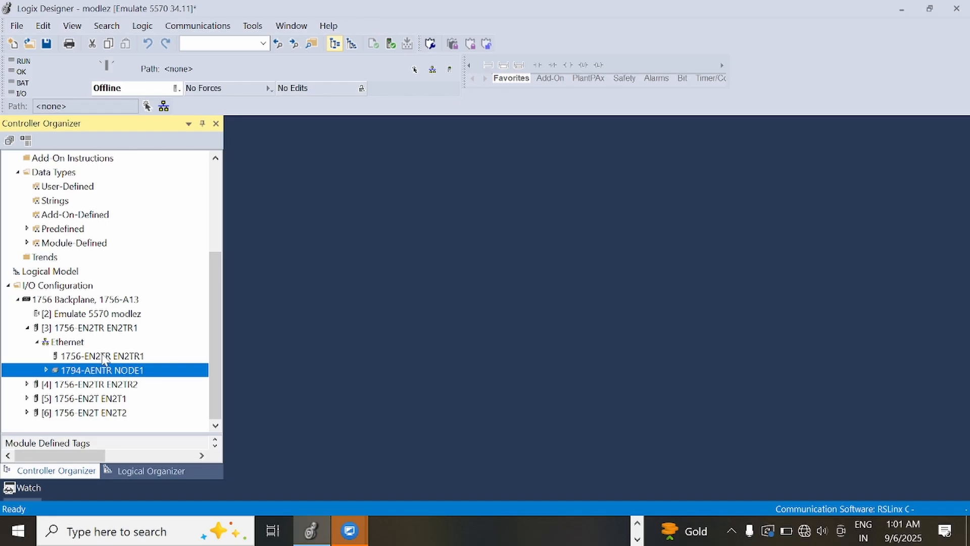
# Step: Paste the copied 1794-AENTR module onto the Ethernet network of EN2TR1 and dismiss the error list
pyautogui.click(77, 346)
pyautogui.rightClick(77, 347)
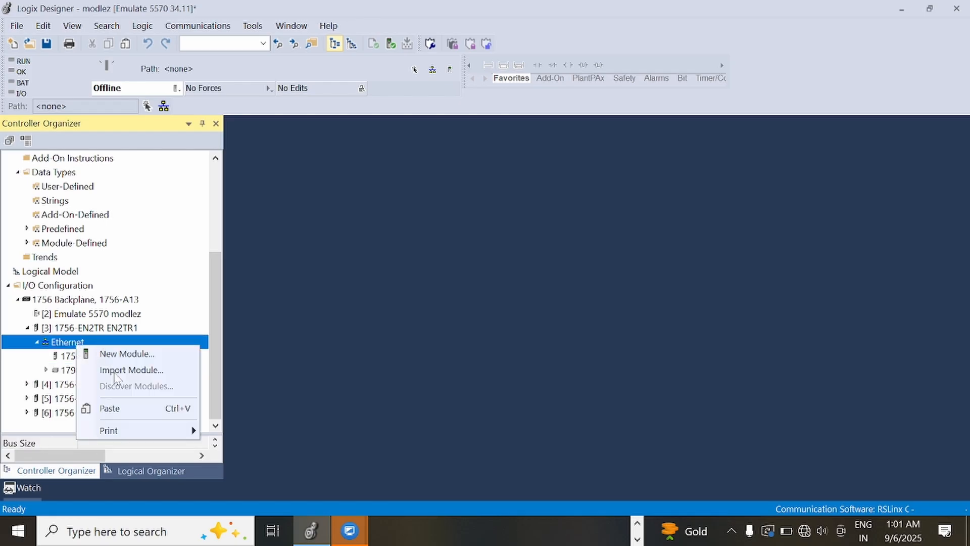
pyautogui.click(116, 407)
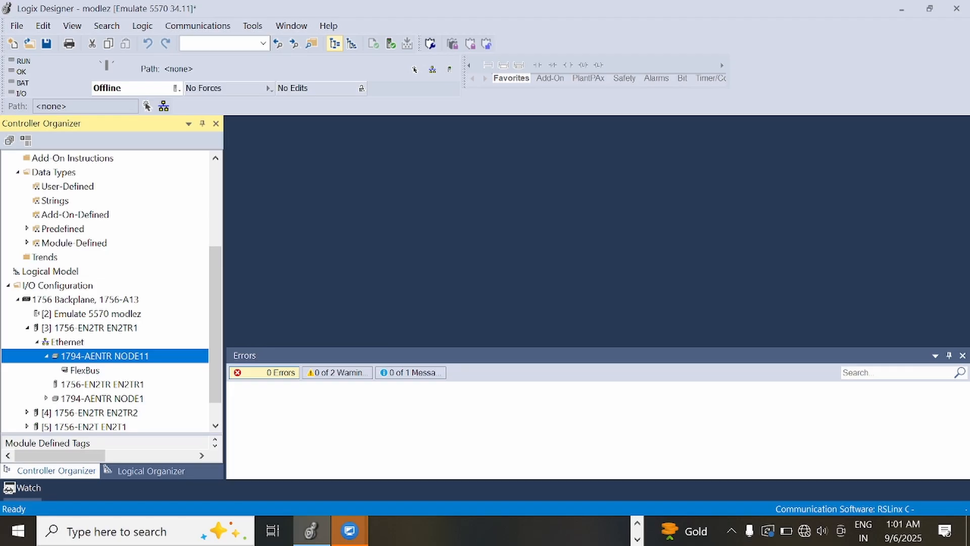
pyautogui.click(962, 355)
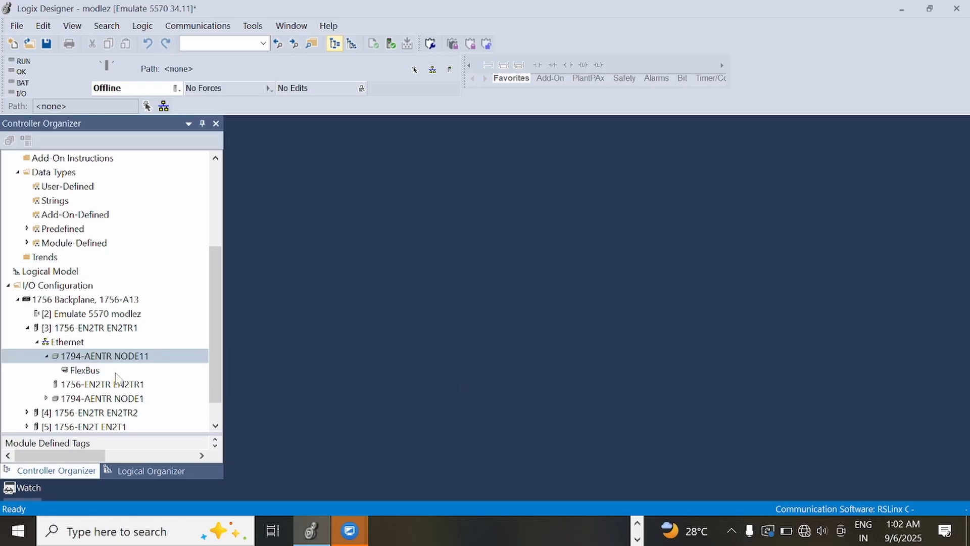
# Step: Open the properties of the pasted 1794-AENTR module and rename it NODE2
pyautogui.rightClick(128, 357)
pyautogui.click(157, 319)
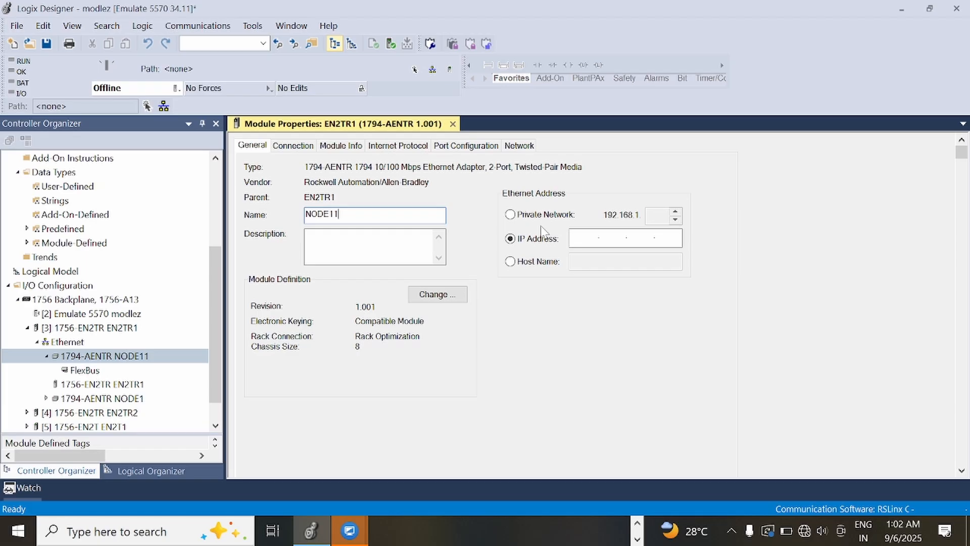
pyautogui.press('BackSpace')
pyautogui.write('2')
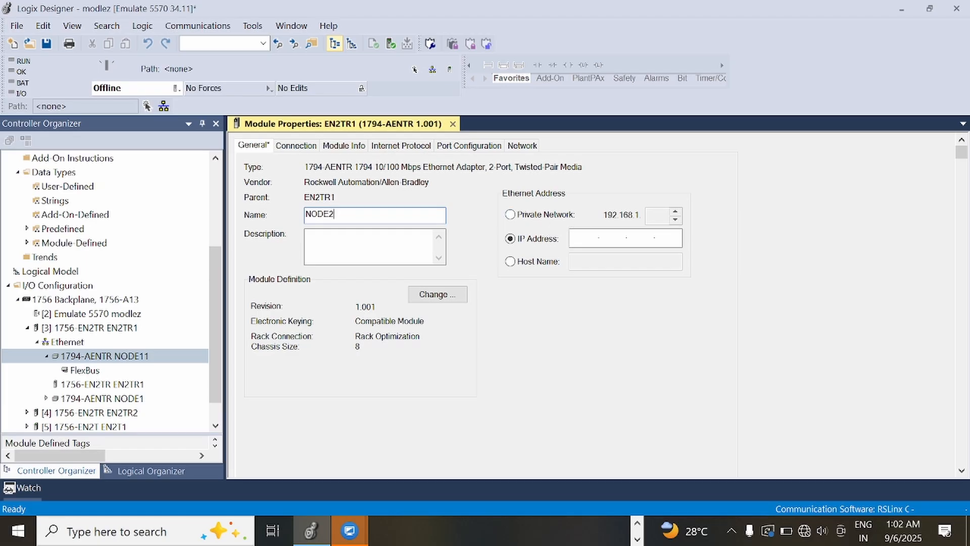
# Step: Set NODE2's IP address to 192.168.1.6, apply the change and close the module properties
pyautogui.click(584, 238)
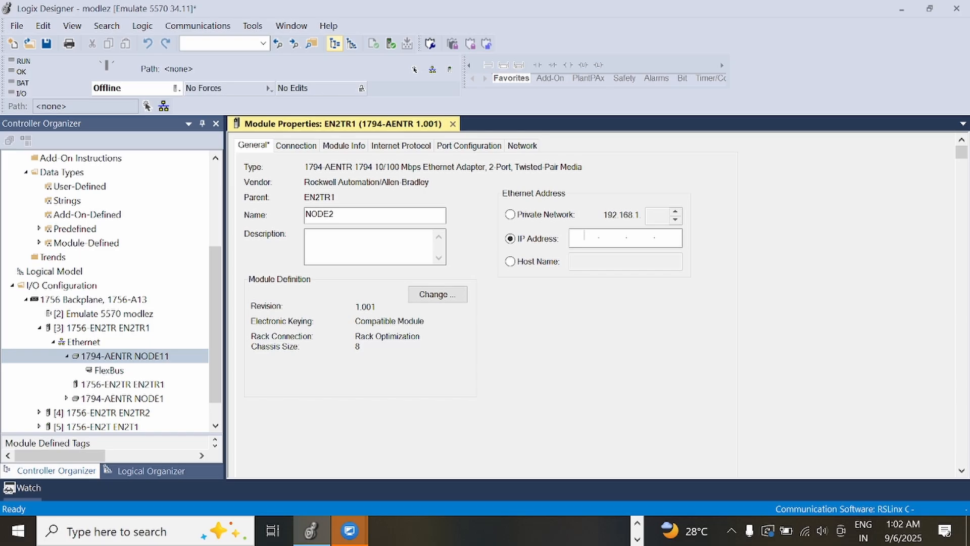
pyautogui.write('19')
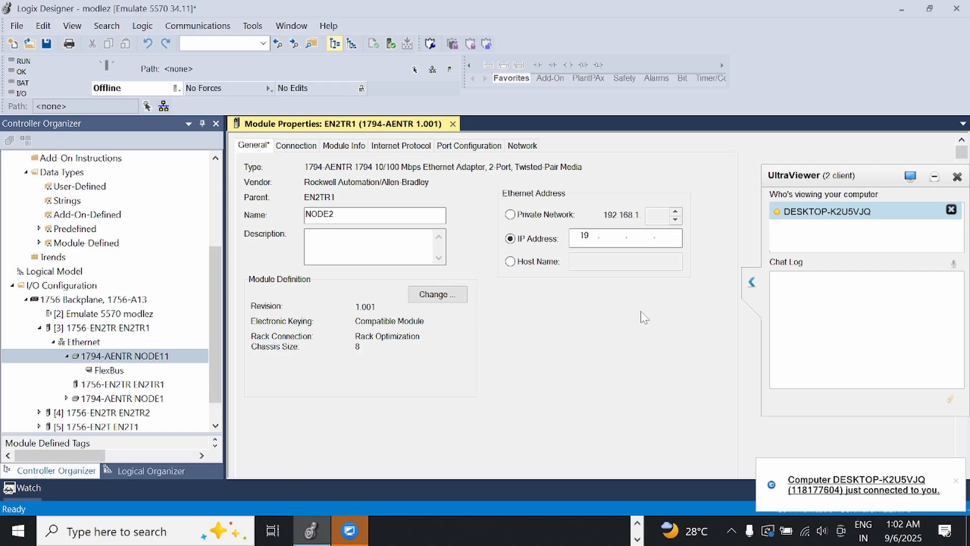
pyautogui.write('2 . 1')
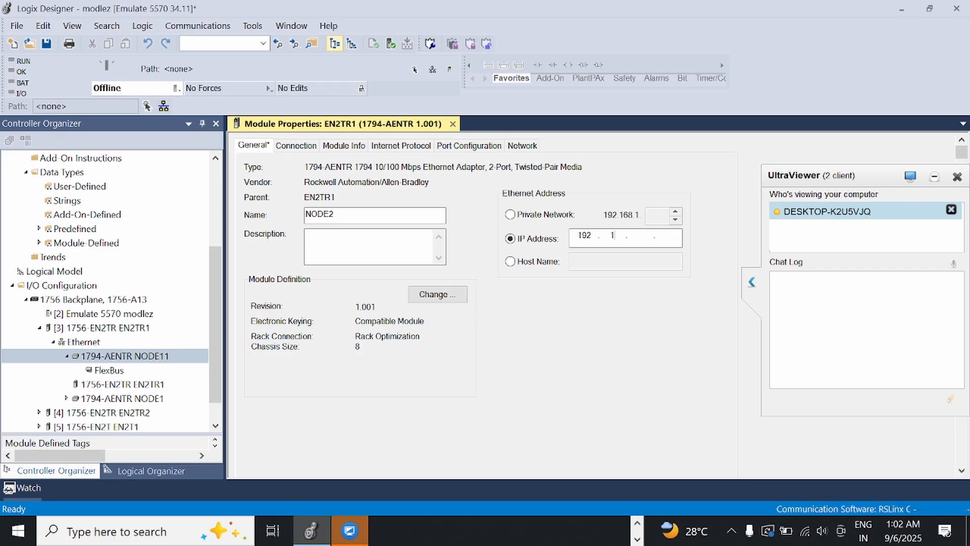
pyautogui.write('68')
pyautogui.click(935, 178)
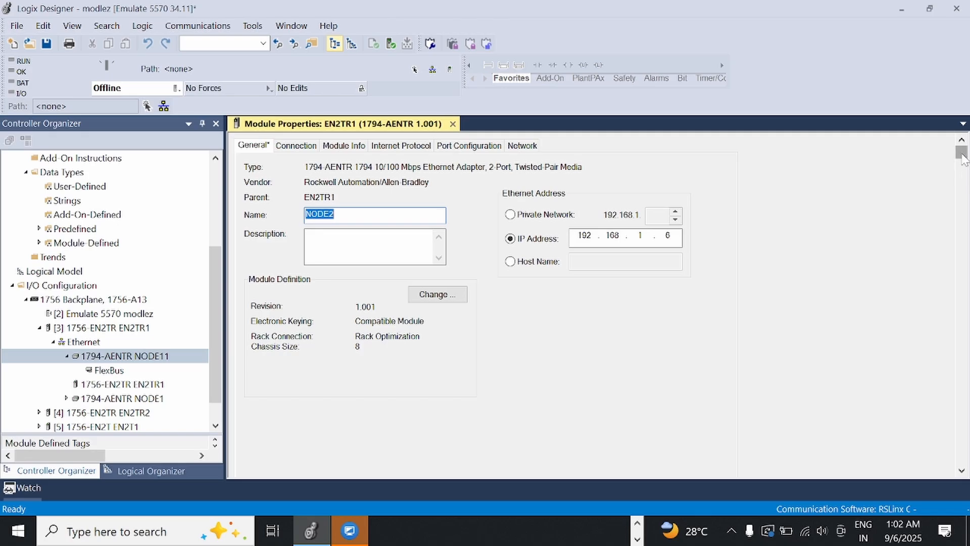
pyautogui.moveTo(963, 157); pyautogui.dragTo(963, 376)
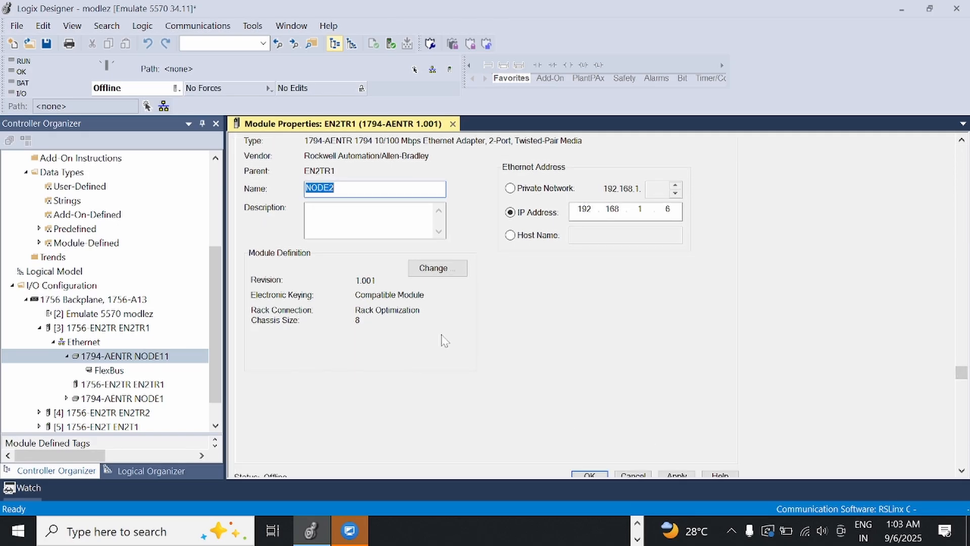
pyautogui.click(666, 475)
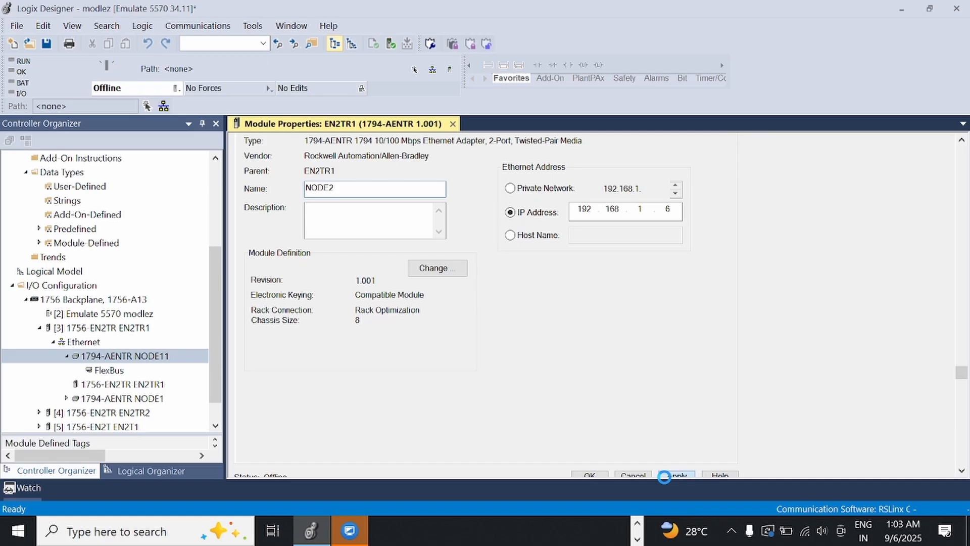
pyautogui.click(590, 475)
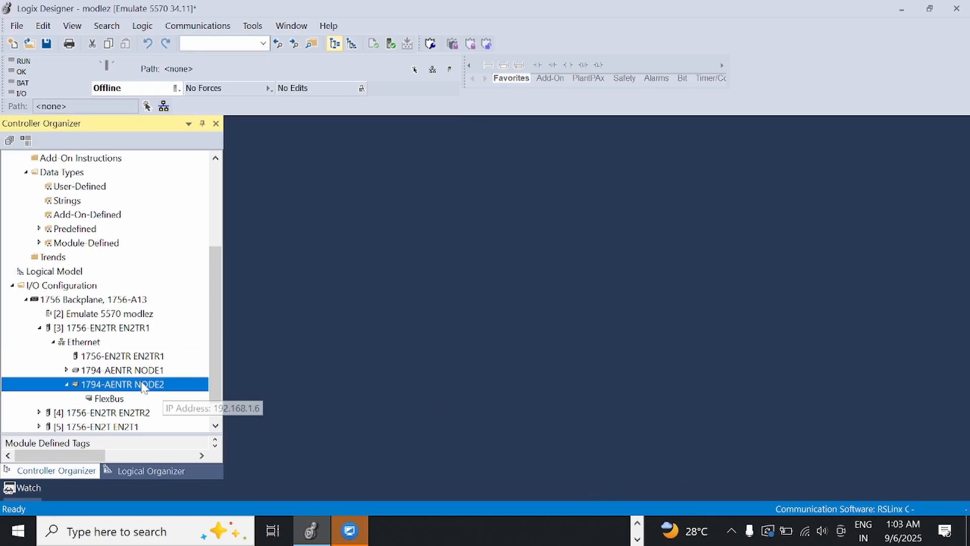
# Step: Collapse the NODE2 branch and check the IP addresses of both 1794-AENTR nodes under EN2TR1
pyautogui.click(66, 371)
pyautogui.click(67, 384)
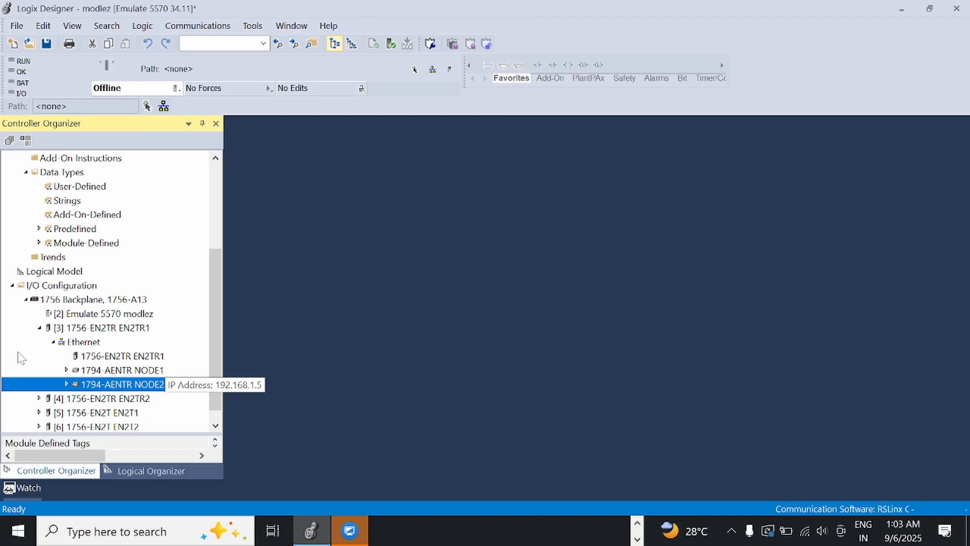
pyautogui.click(41, 328)
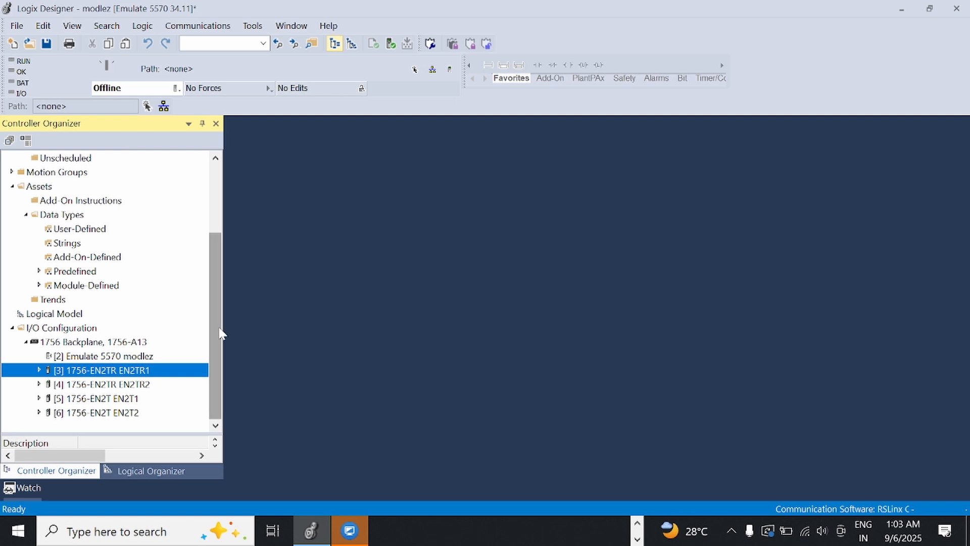
pyautogui.click(39, 372)
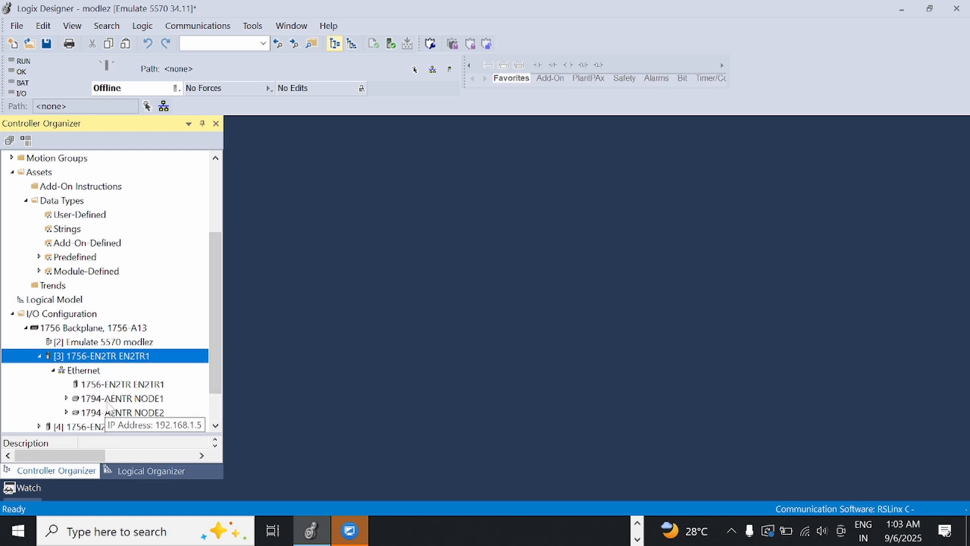
pyautogui.scroll(-1, 144, 392)
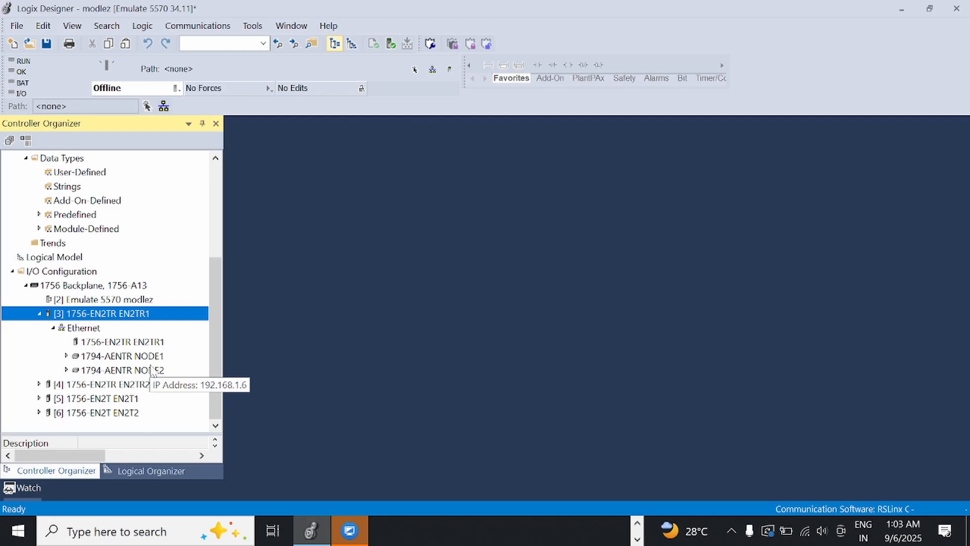
pyautogui.moveTo(151, 373)
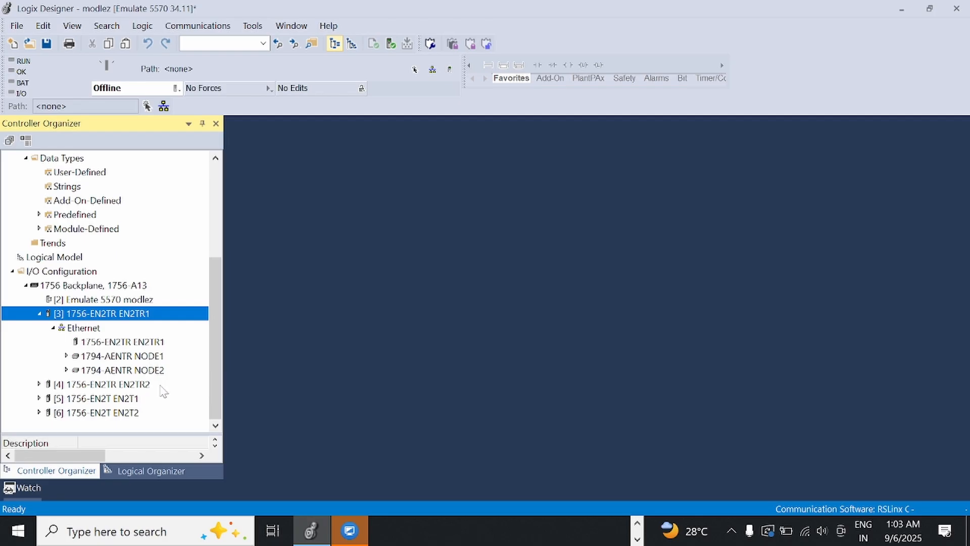
# Step: Review the I/O modules of Node-1 and Node-2 in the architecture PDF and return to Logix Designer
pyautogui.click(638, 525)
pyautogui.click(583, 530)
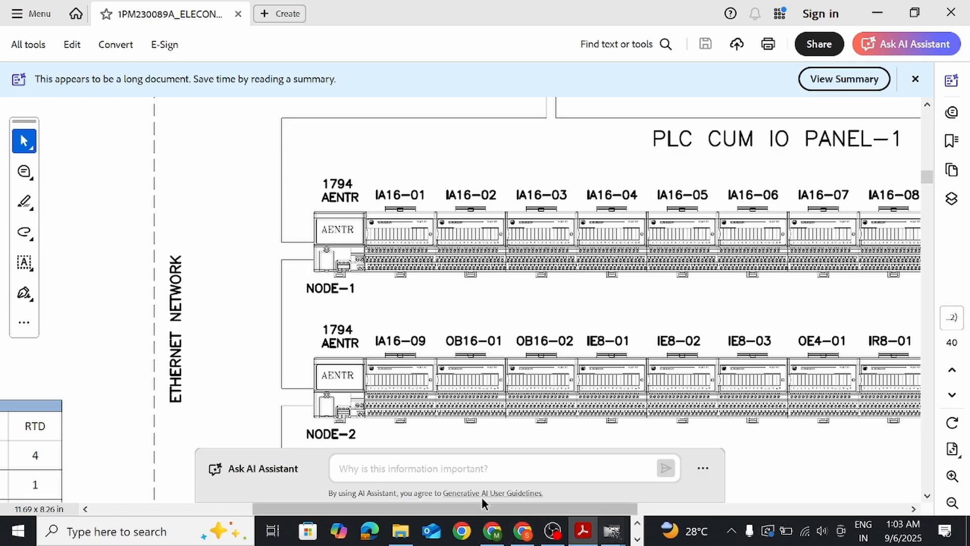
pyautogui.moveTo(396, 508); pyautogui.dragTo(439, 507)
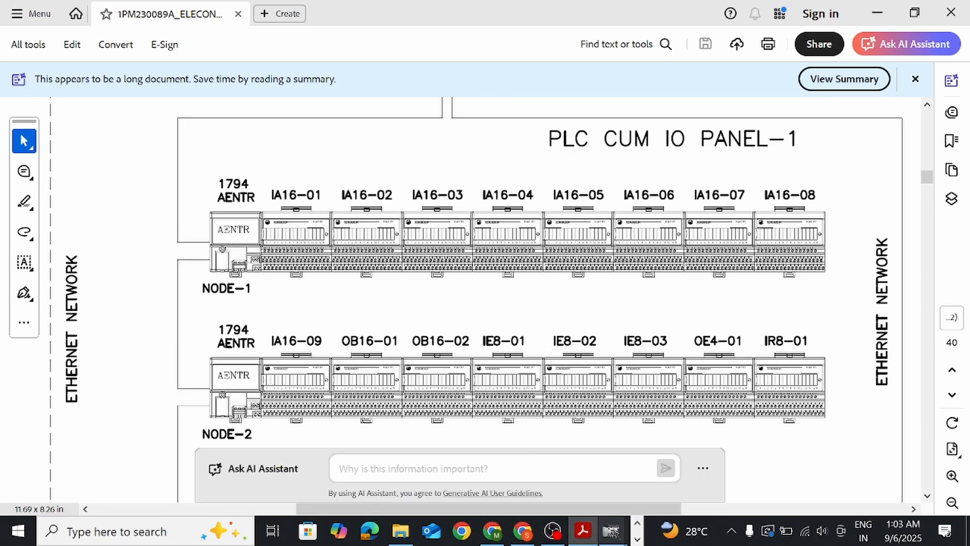
pyautogui.click(637, 538)
pyautogui.click(311, 530)
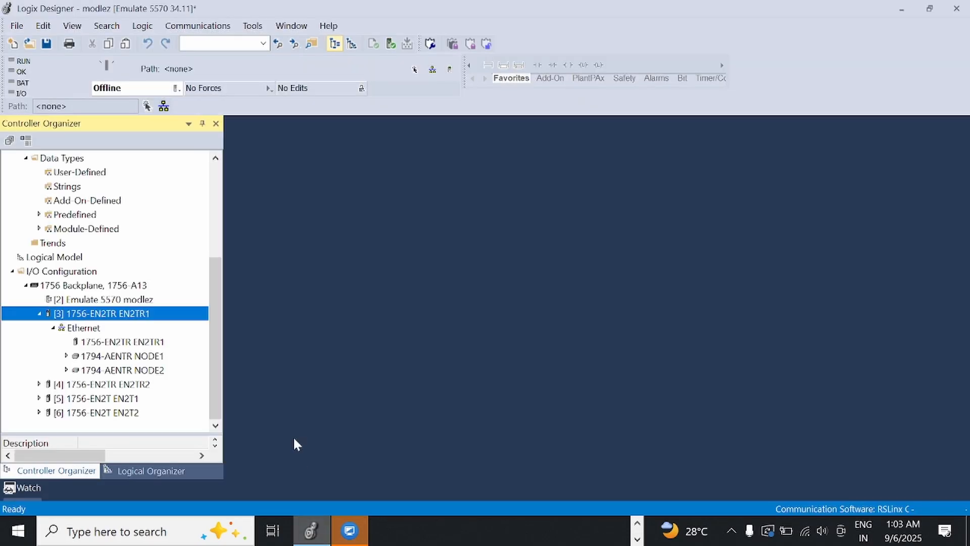
# Step: Open the new-module catalog for NODE1's FlexBus and check Node-1's I/O module types in the architecture PDF
pyautogui.moveTo(126, 358)
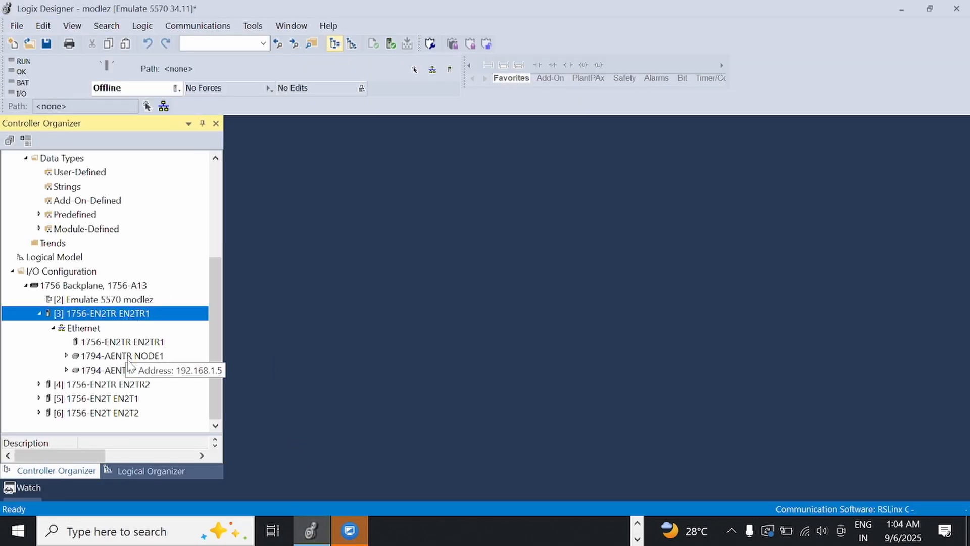
pyautogui.click(138, 356)
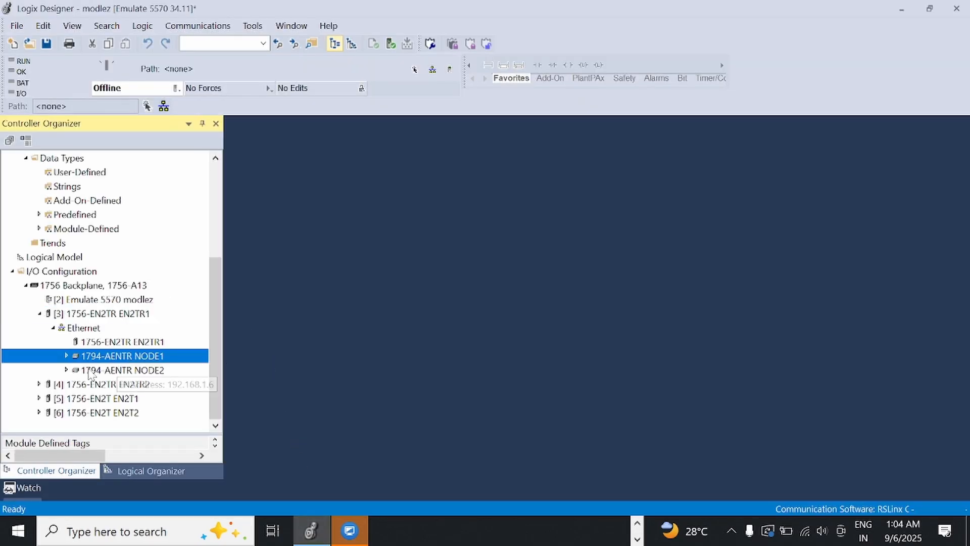
pyautogui.click(67, 356)
pyautogui.scroll(-1, 103, 361)
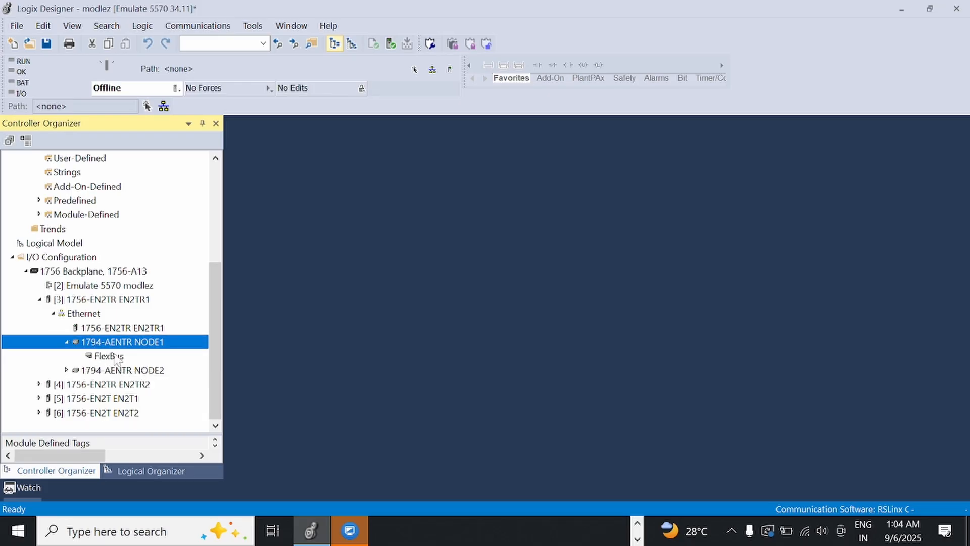
pyautogui.rightClick(110, 357)
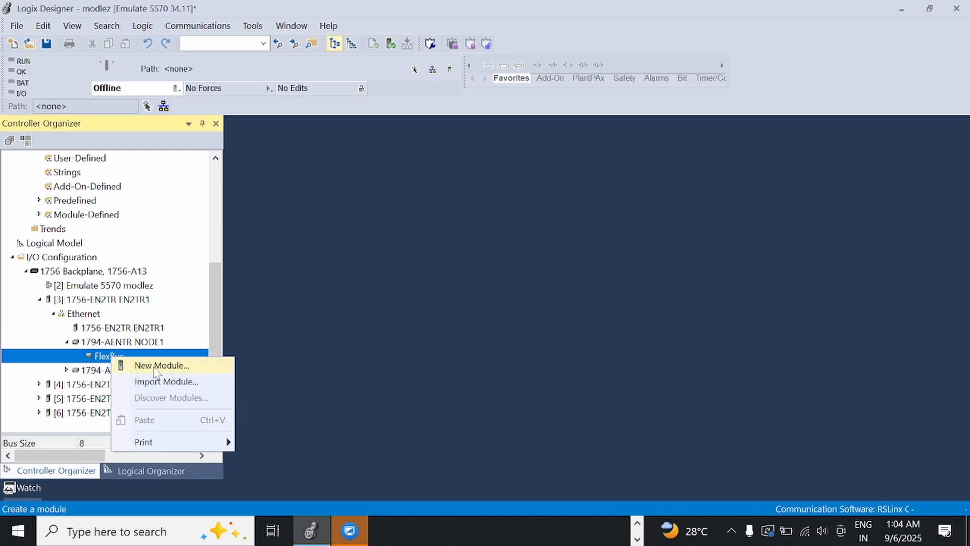
pyautogui.click(164, 368)
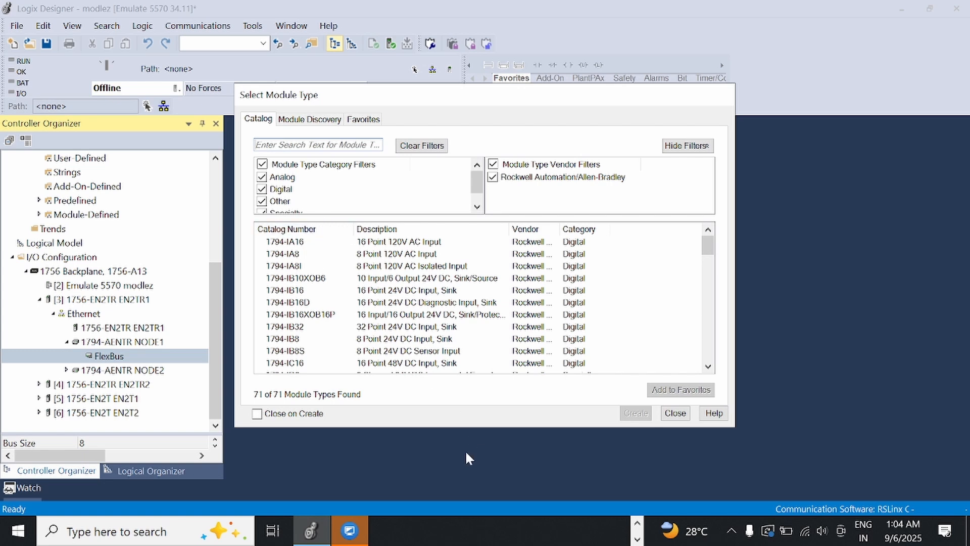
pyautogui.click(637, 523)
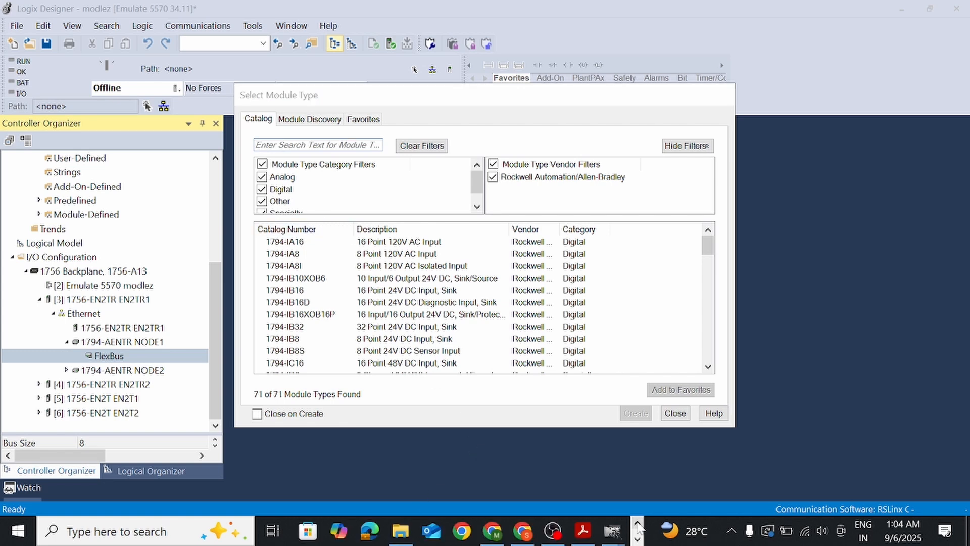
pyautogui.click(582, 530)
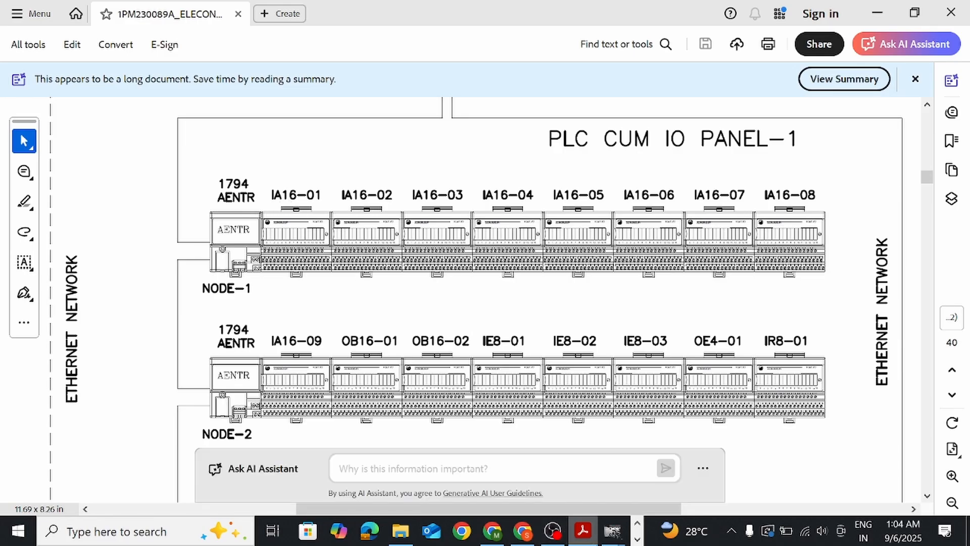
pyautogui.click(638, 539)
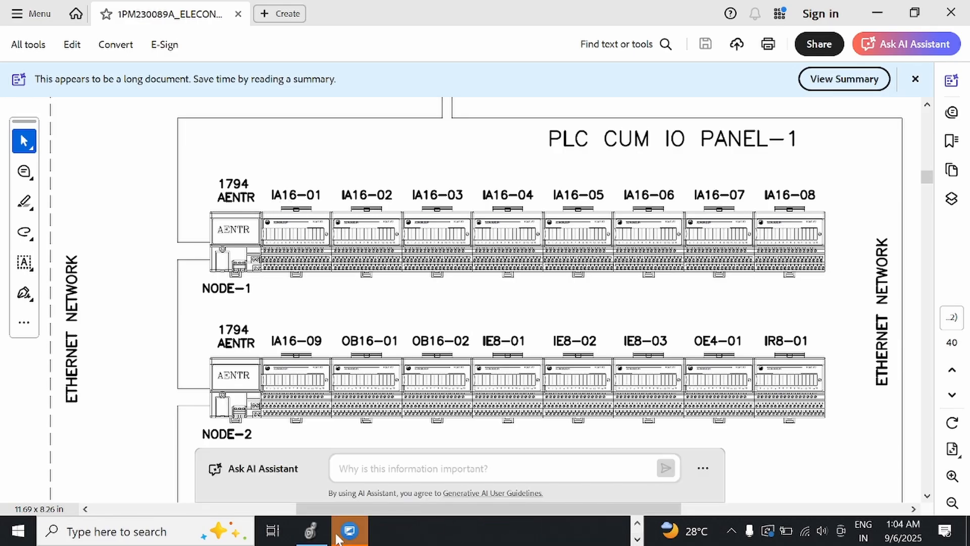
pyautogui.click(311, 530)
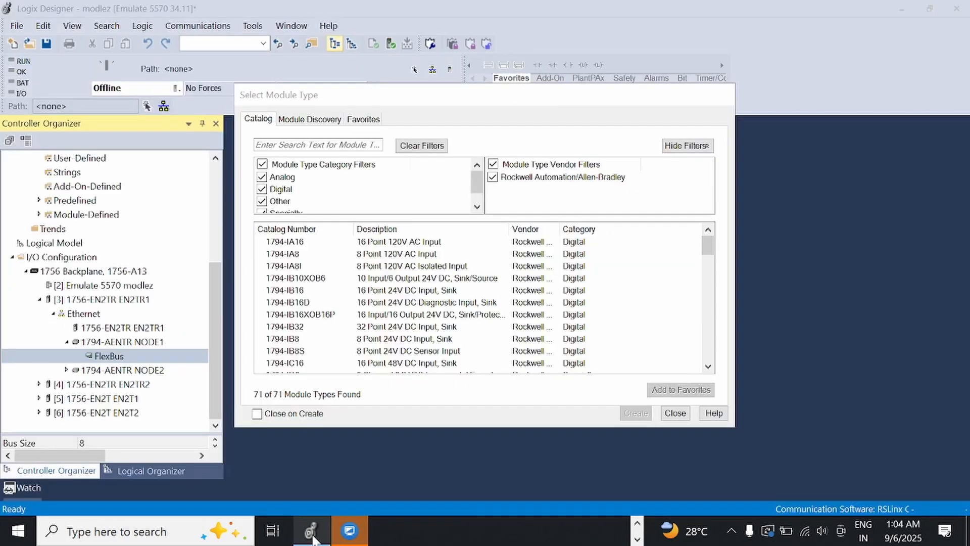
# Step: Create a 1794-IA16 input module named IA1 in slot 0 of NODE1's FlexBus and close the module catalog
pyautogui.click(297, 243)
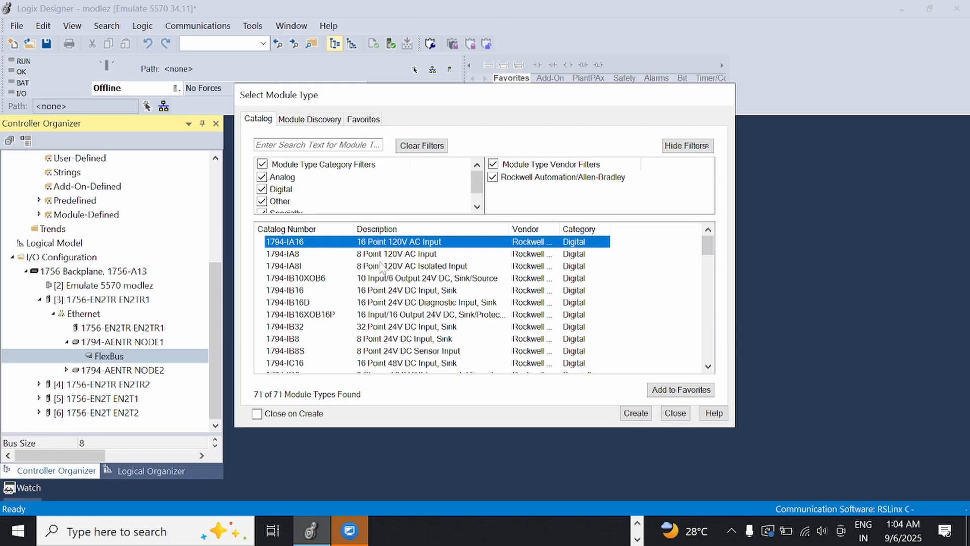
pyautogui.click(635, 413)
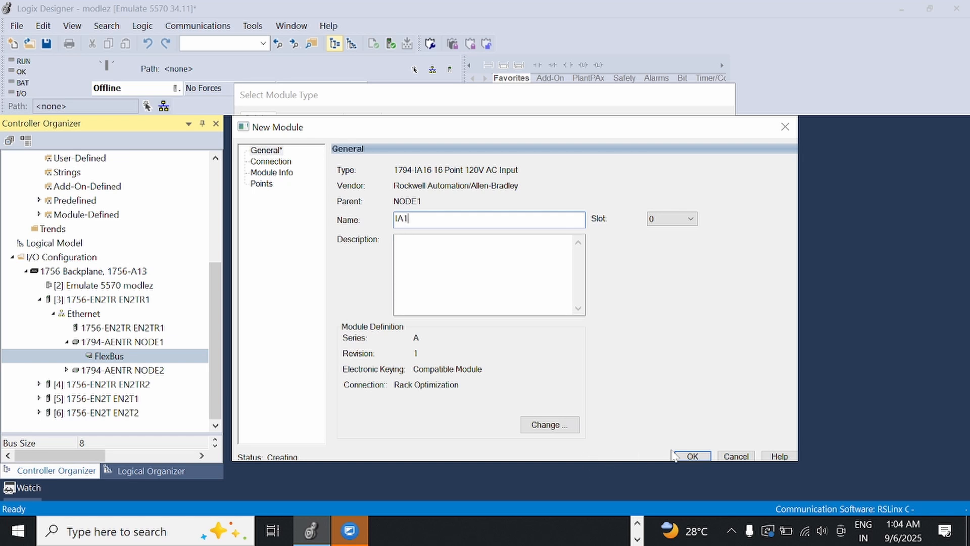
pyautogui.click(695, 456)
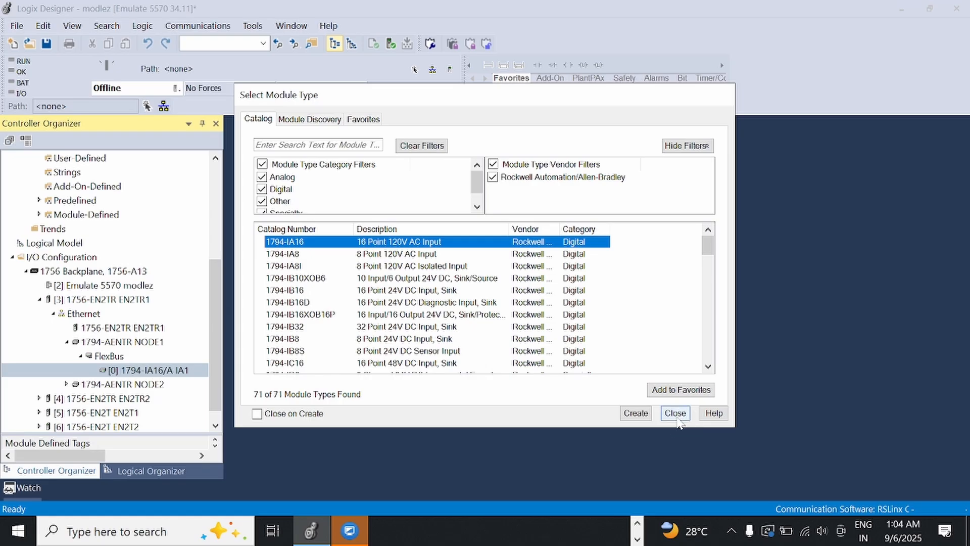
pyautogui.click(676, 414)
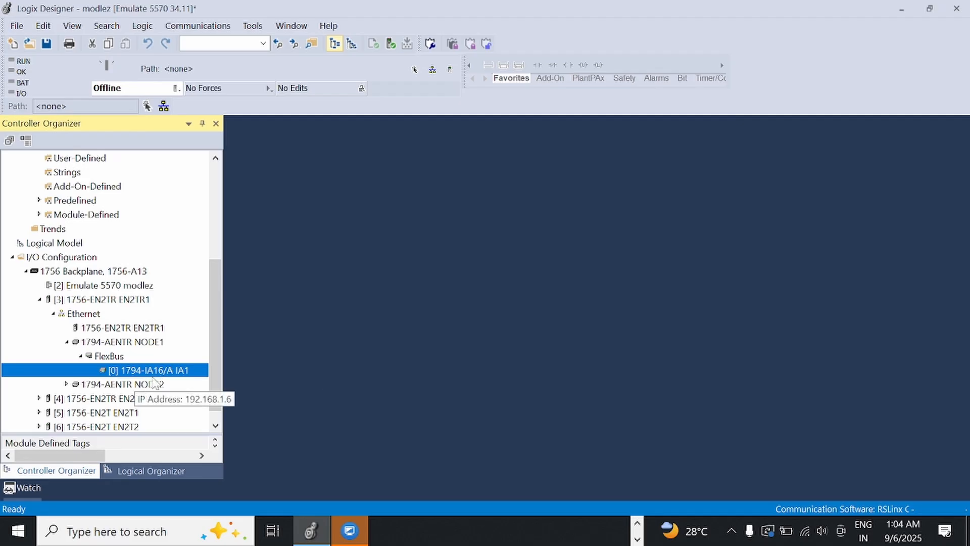
# Step: Copy the IA1 input module, paste it into slot 1 of NODE1's FlexBus, and close the Errors pane
pyautogui.scroll(-1, 161, 373)
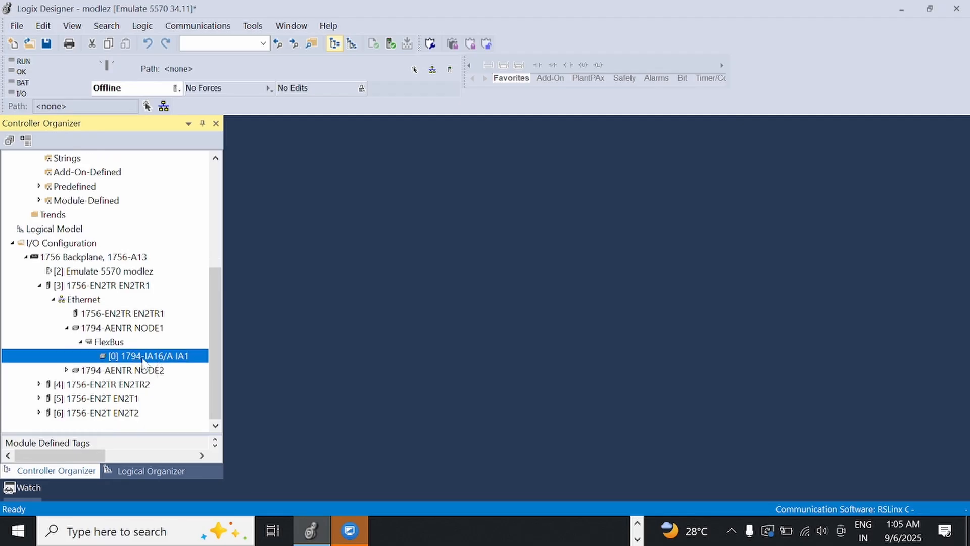
pyautogui.rightClick(163, 359)
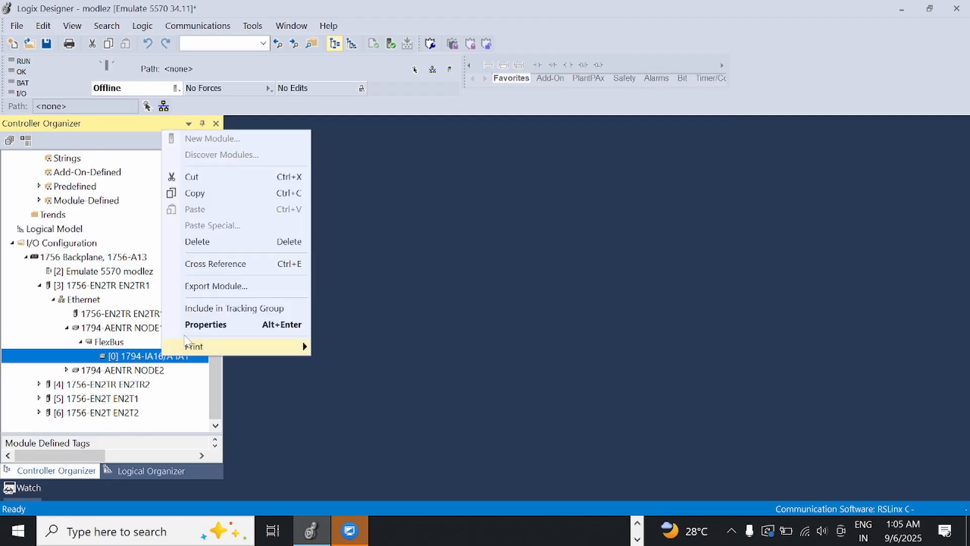
pyautogui.click(198, 193)
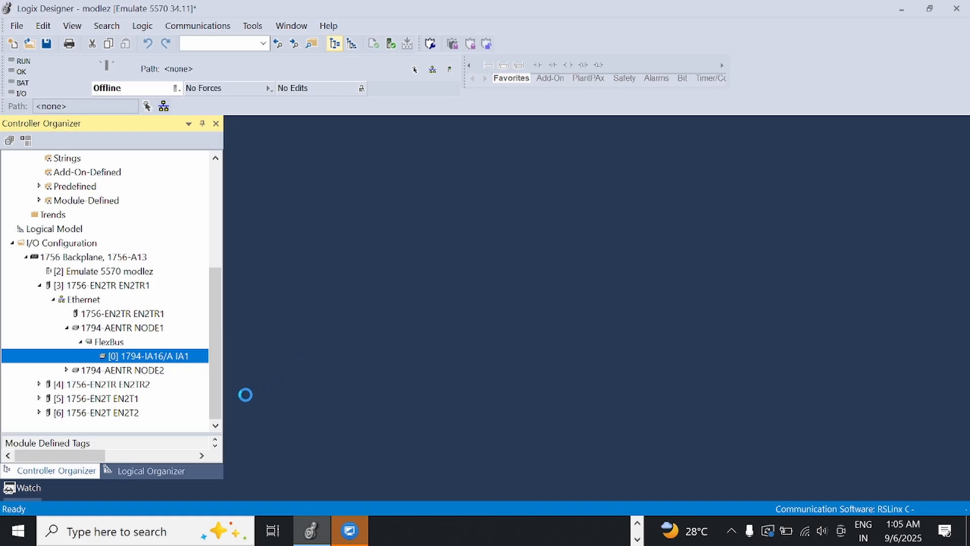
pyautogui.click(110, 343)
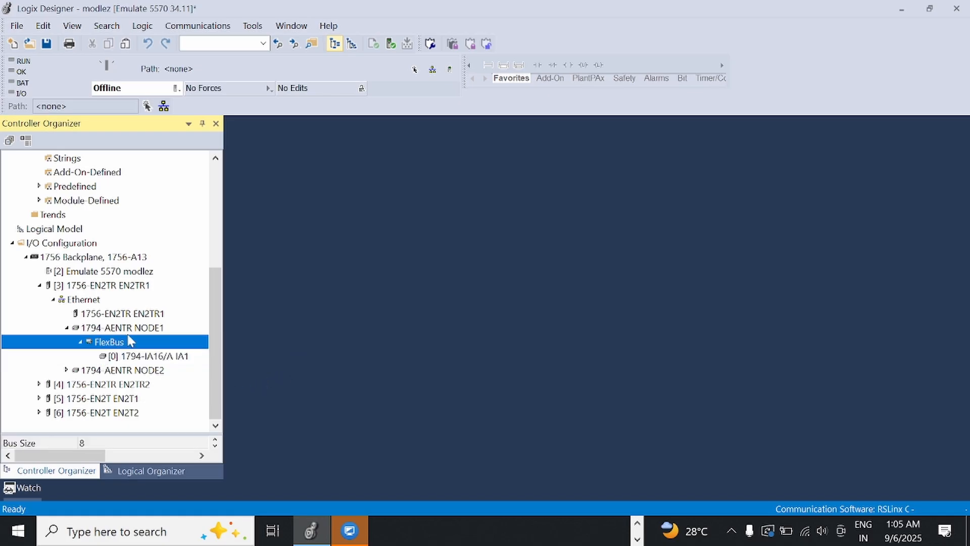
pyautogui.rightClick(111, 342)
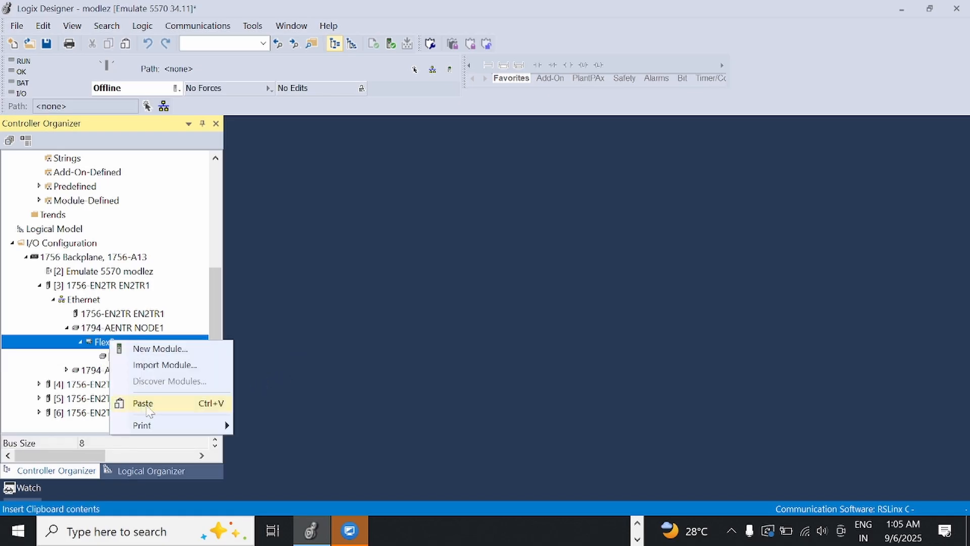
pyautogui.click(227, 354)
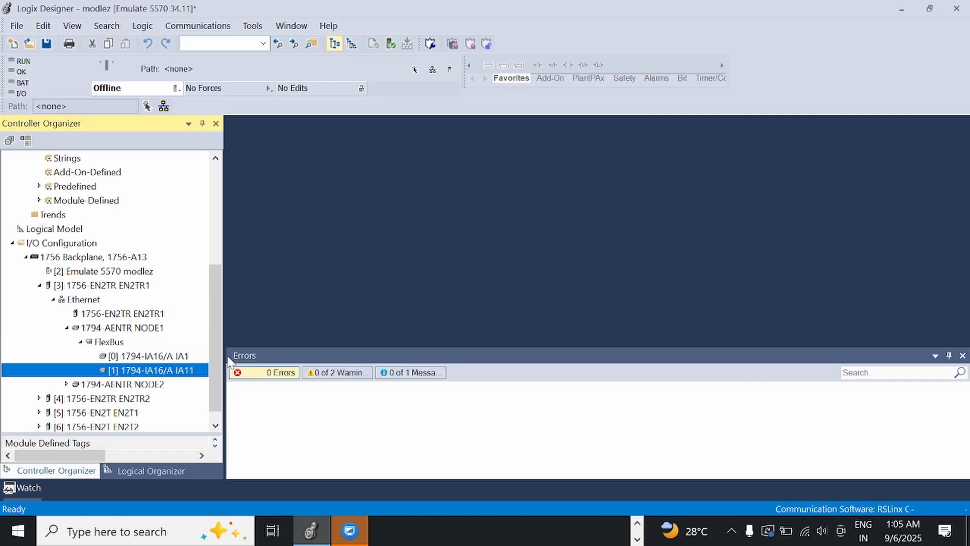
pyautogui.click(963, 356)
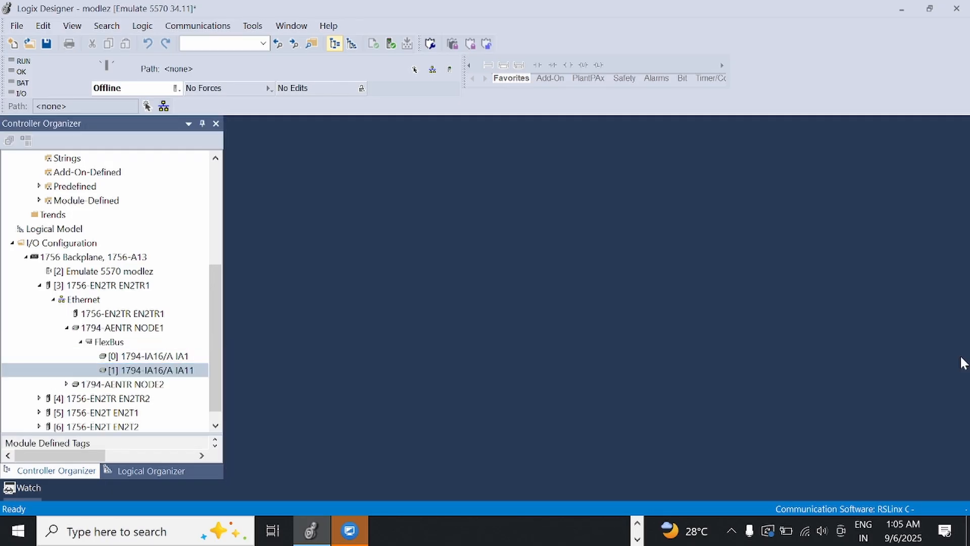
# Step: Check Node-1's row of IA16 modules in the architecture PDF and return to Logix Designer
pyautogui.click(121, 345)
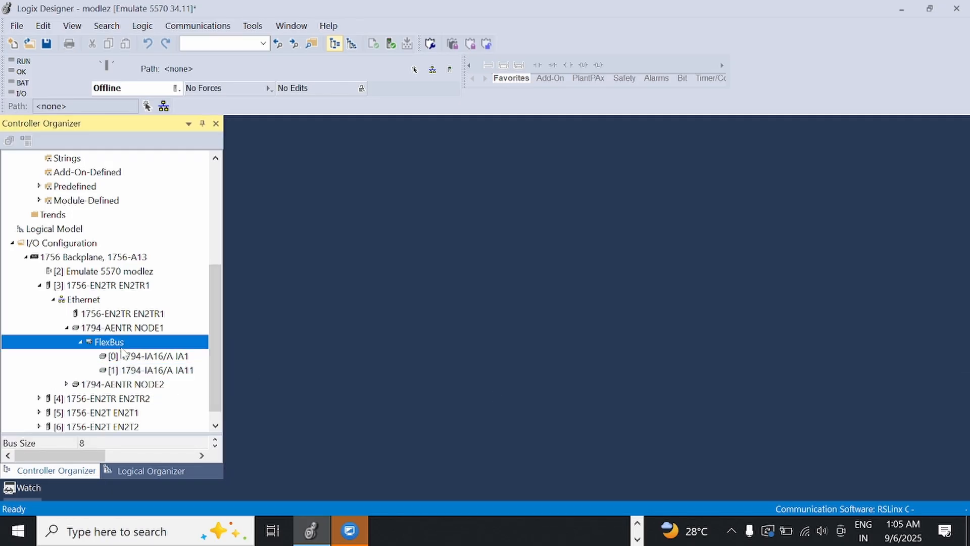
pyautogui.click(637, 538)
pyautogui.click(638, 523)
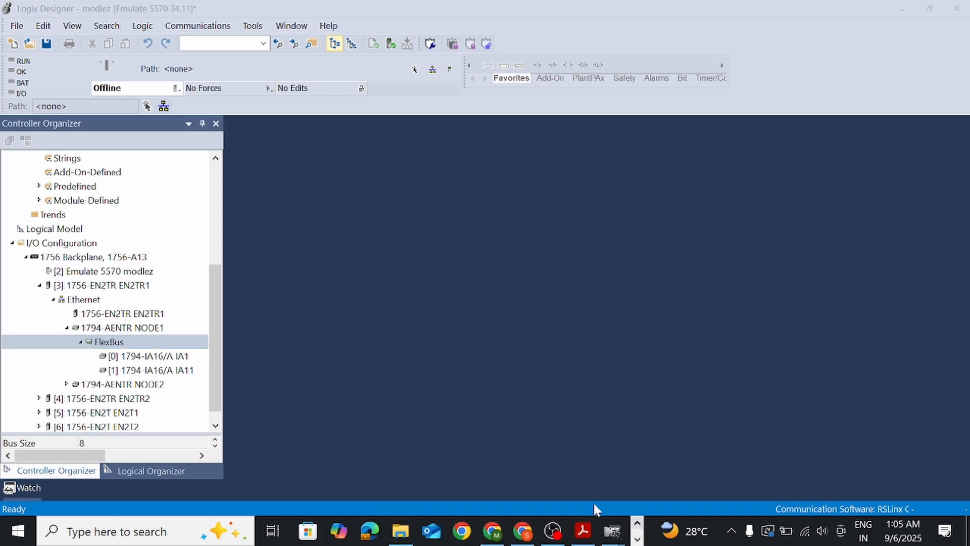
pyautogui.click(583, 530)
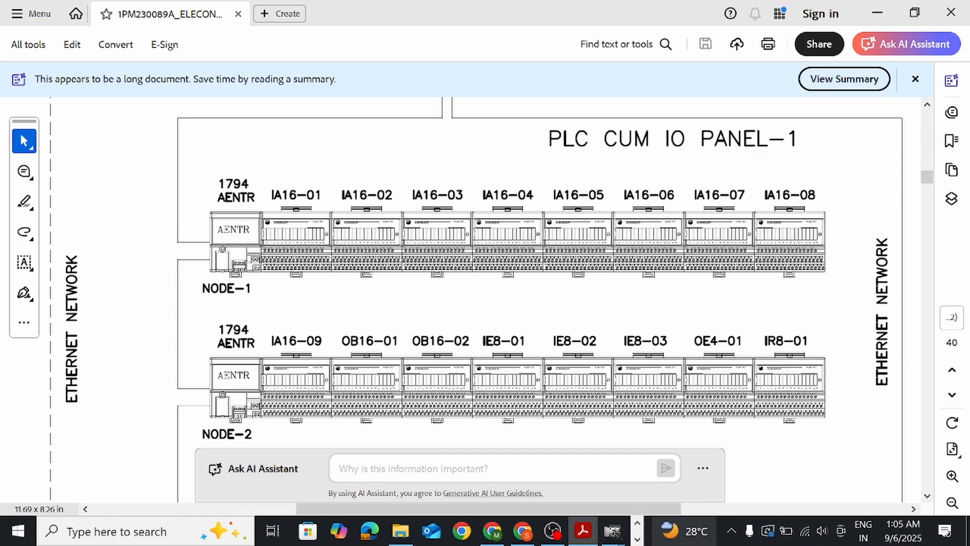
pyautogui.click(638, 538)
pyautogui.click(311, 530)
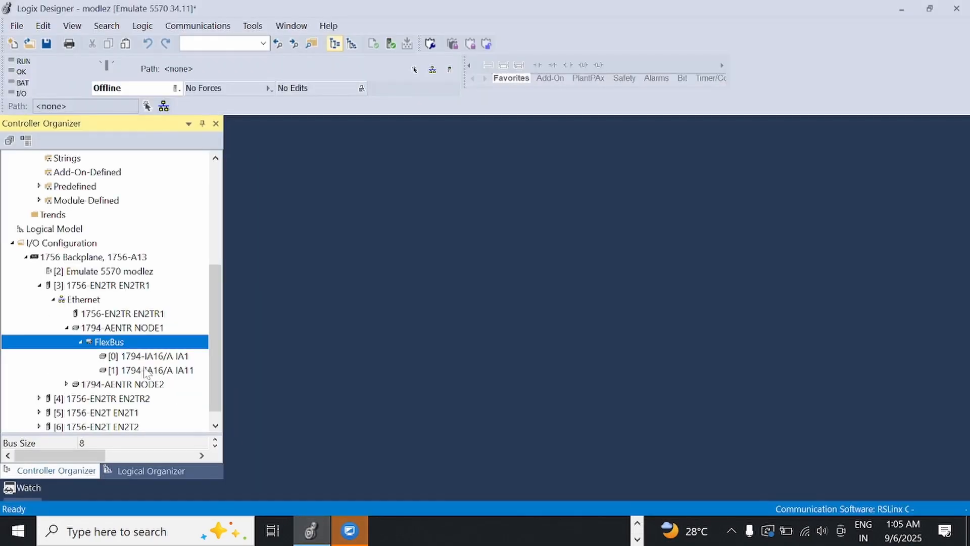
# Step: Paste three more copies of the 1794-IA16 module into slots 2, 3 and 4 of NODE1's FlexBus
pyautogui.rightClick(135, 342)
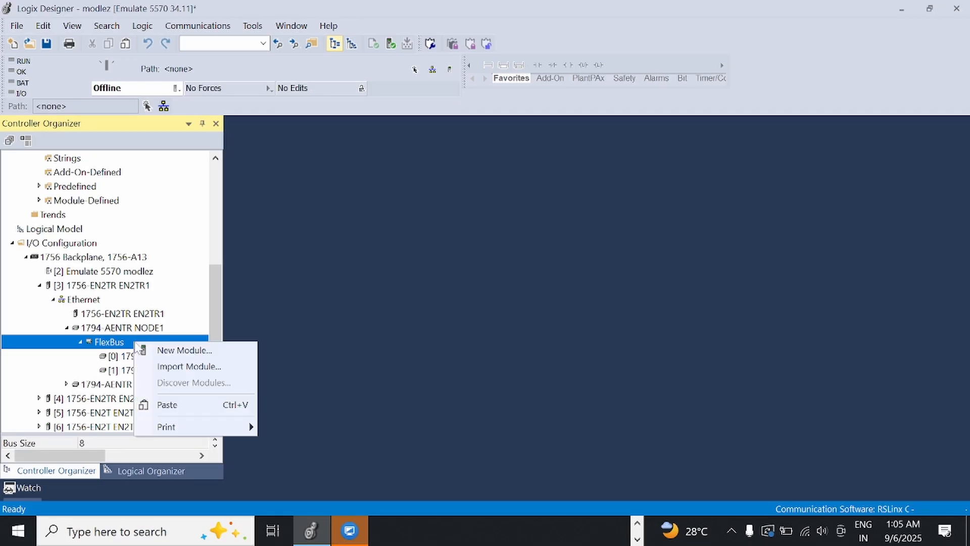
pyautogui.click(168, 405)
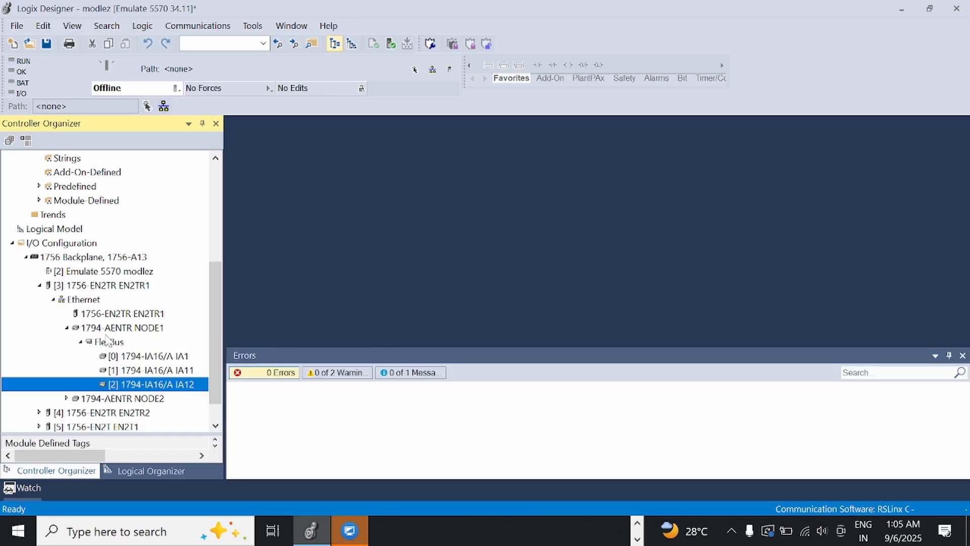
pyautogui.click(110, 343)
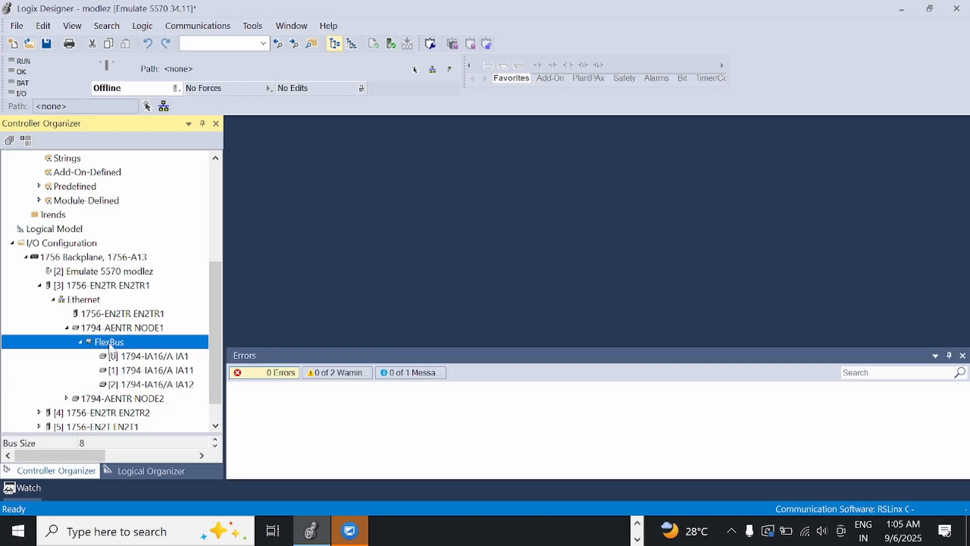
pyautogui.rightClick(139, 347)
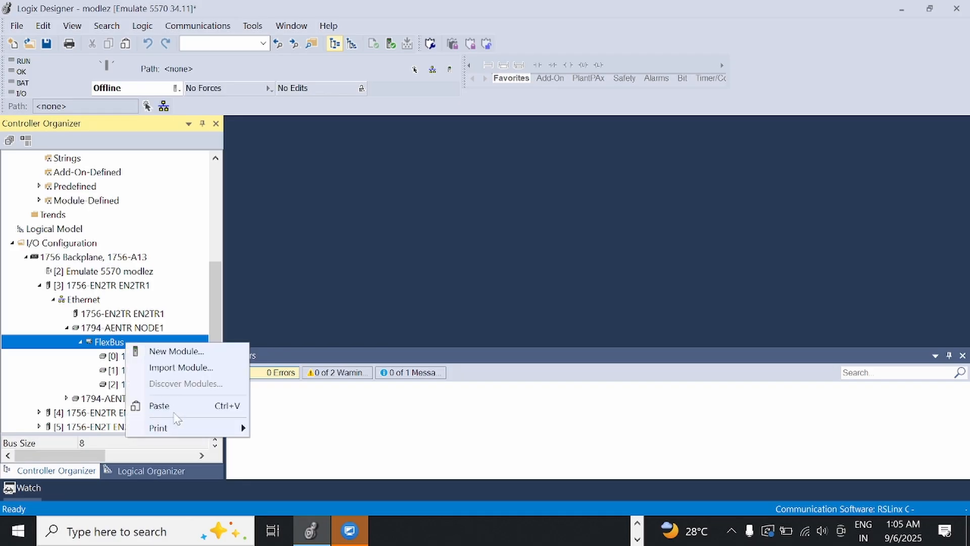
pyautogui.click(205, 404)
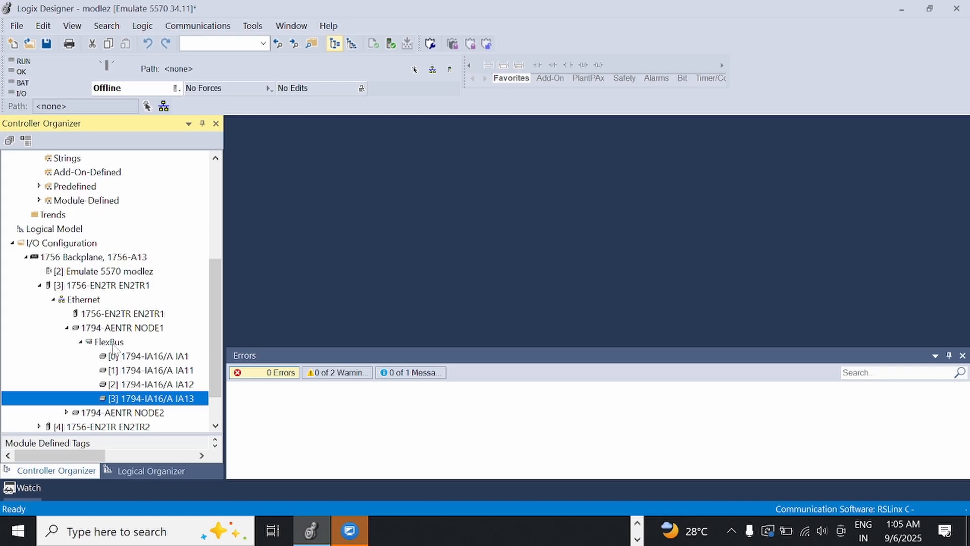
pyautogui.rightClick(113, 342)
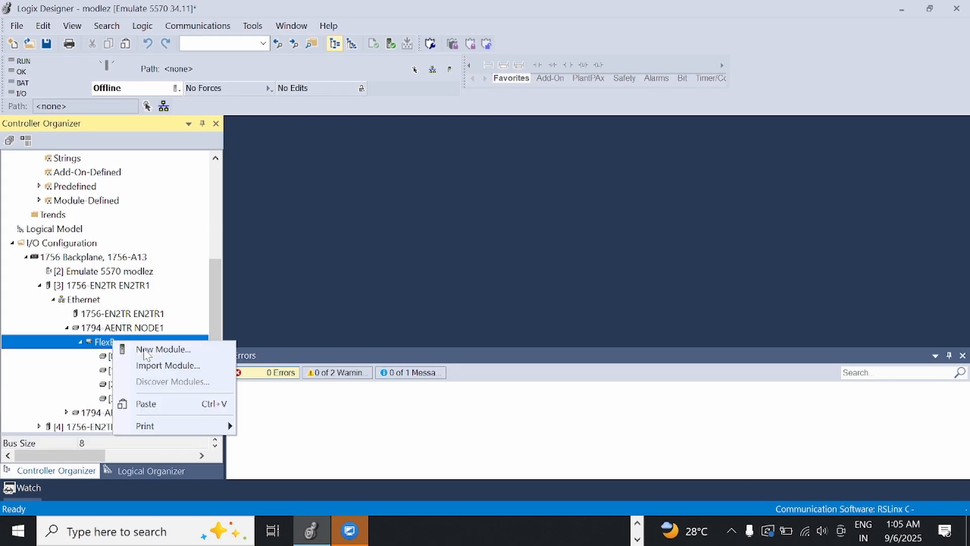
pyautogui.click(162, 407)
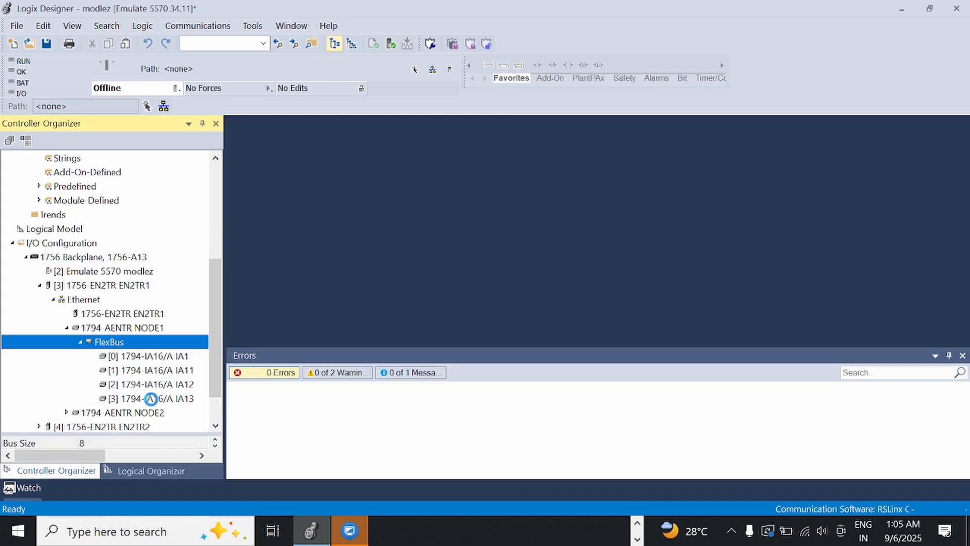
# Step: Fill slots 5, 6 and 7 of NODE1's FlexBus with pasted 1794-IA16 copies and close the Errors pane
pyautogui.scroll(-2, 142, 358)
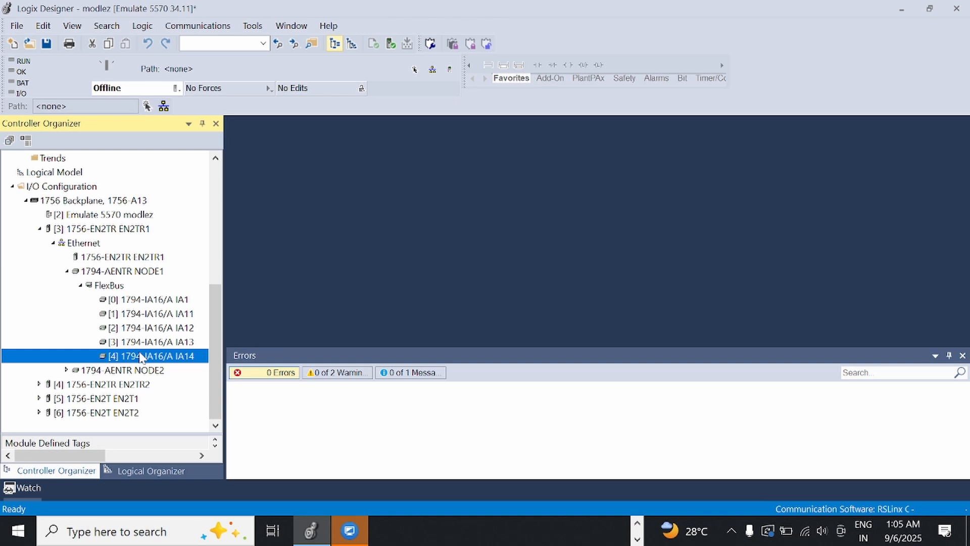
pyautogui.click(109, 287)
pyautogui.rightClick(109, 287)
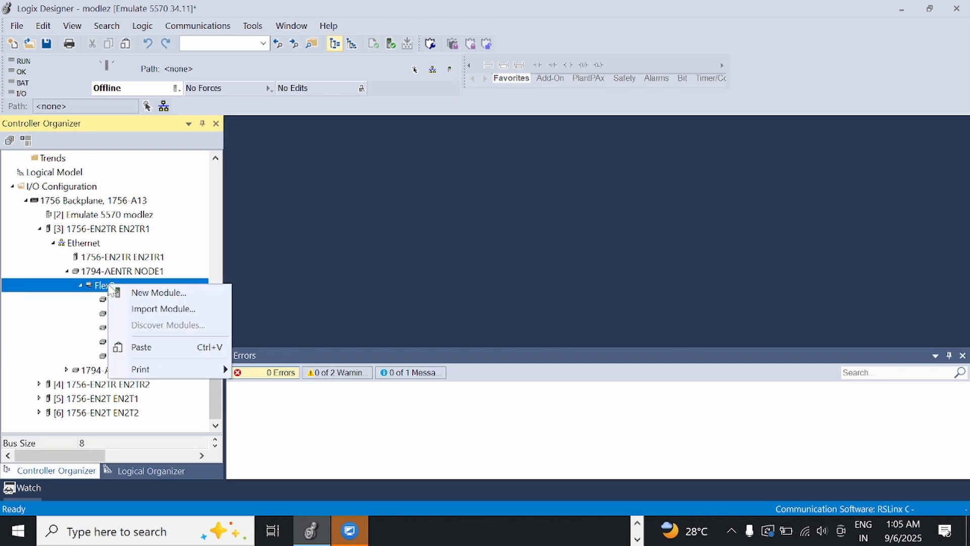
pyautogui.click(142, 347)
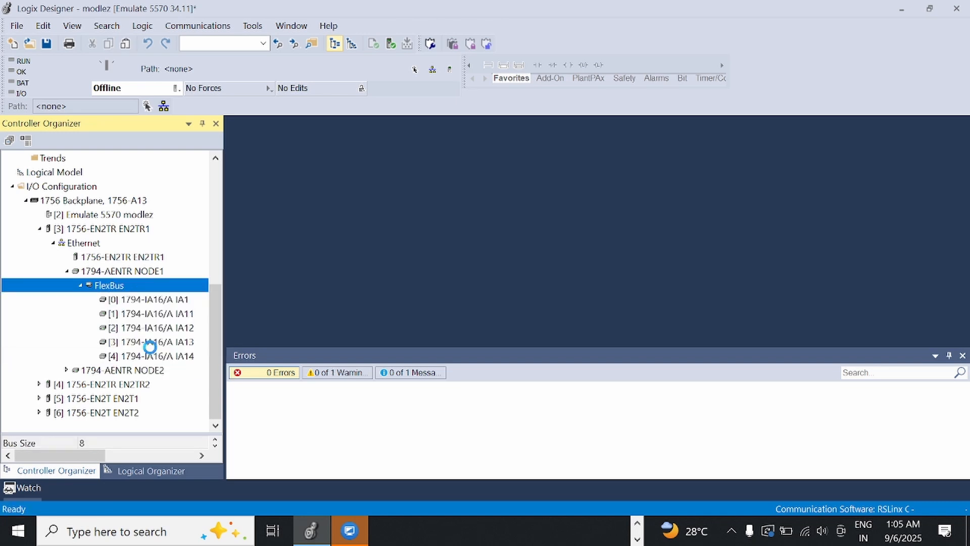
pyautogui.click(116, 291)
pyautogui.rightClick(115, 293)
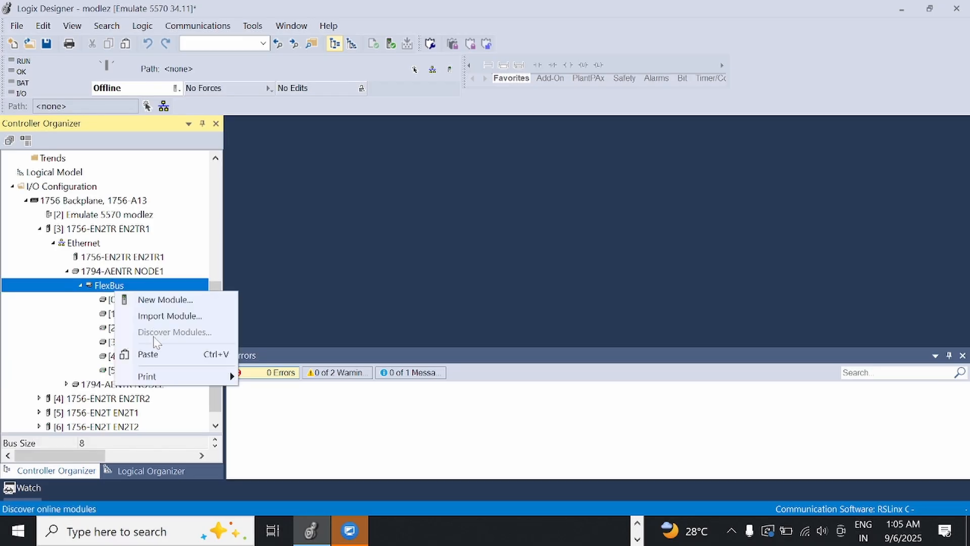
pyautogui.click(175, 366)
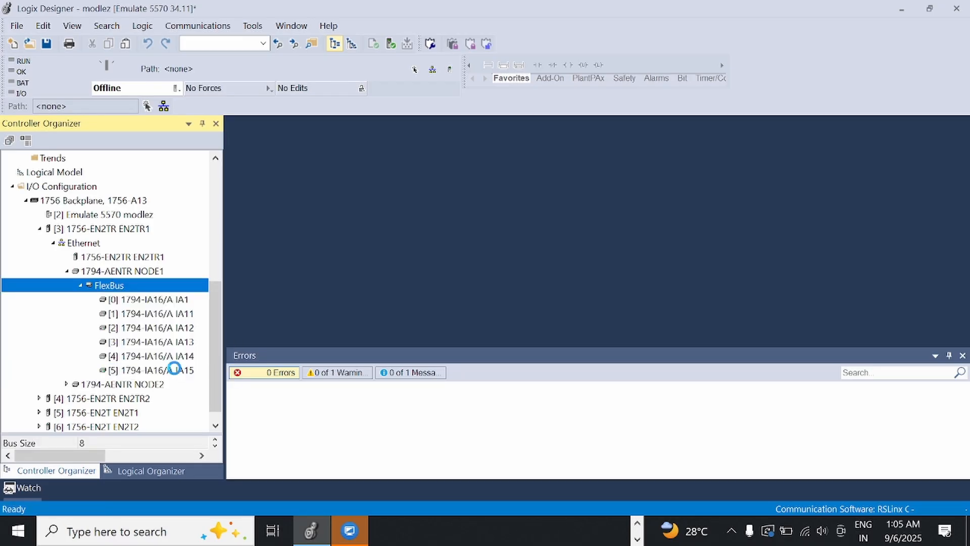
pyautogui.click(122, 291)
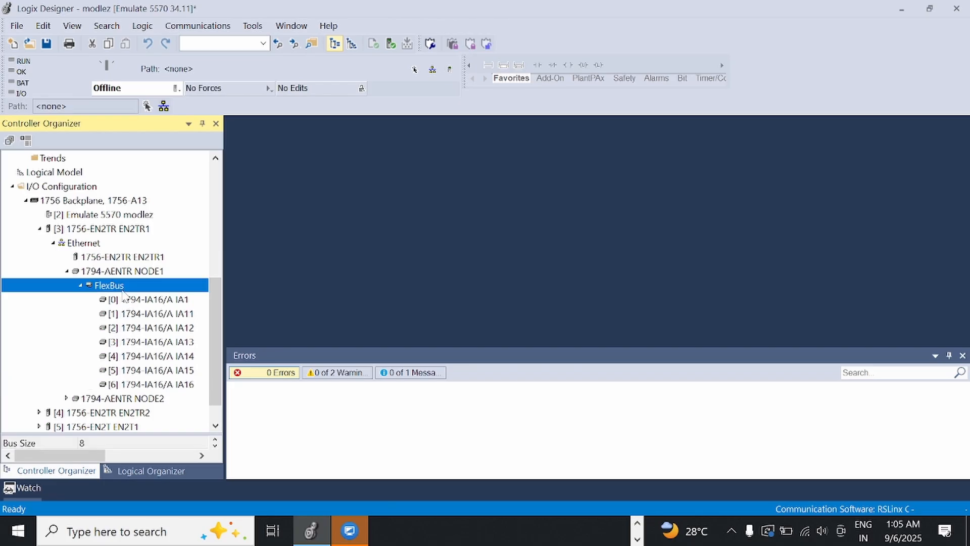
pyautogui.rightClick(123, 292)
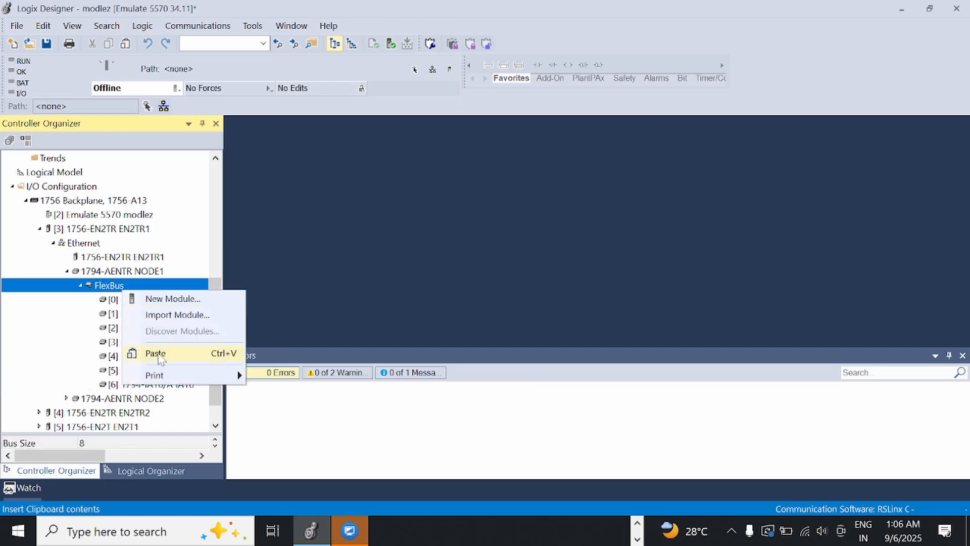
pyautogui.click(192, 354)
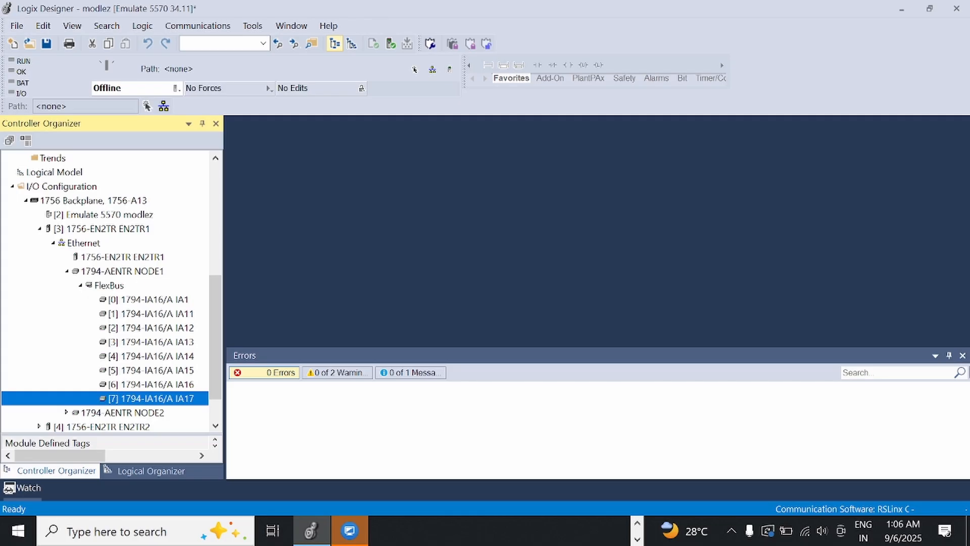
pyautogui.click(963, 355)
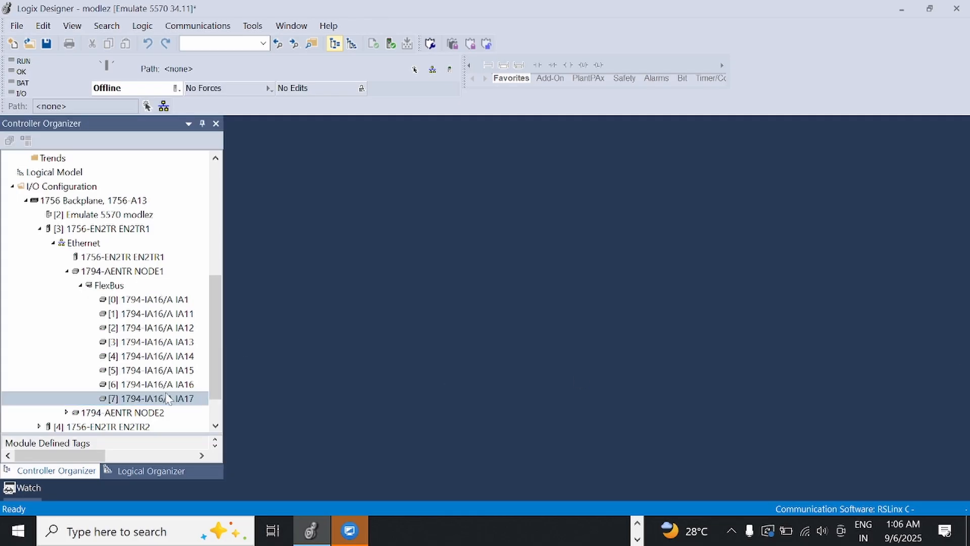
# Step: Rename the 1794-IA16 module in slot 1 of NODE1's FlexBus as IA2
pyautogui.click(171, 314)
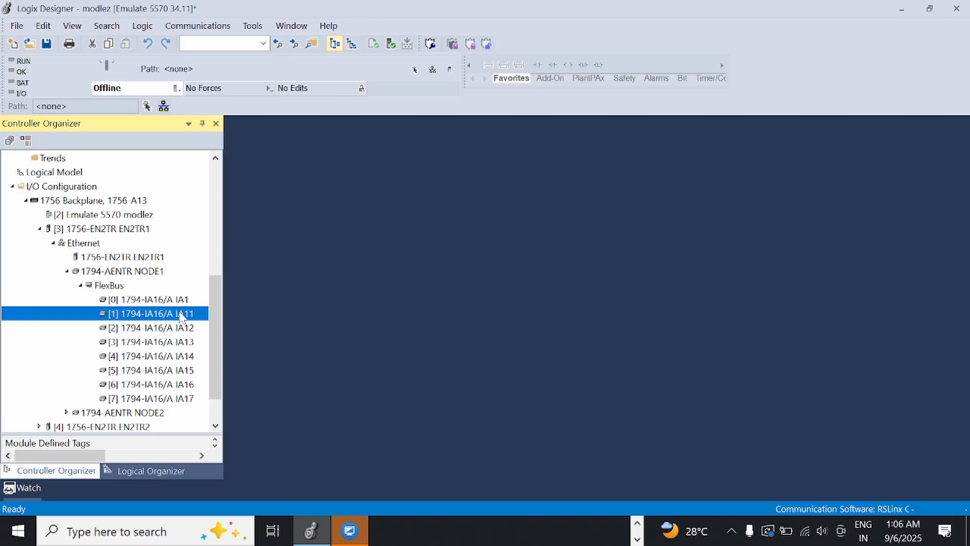
pyautogui.rightClick(170, 317)
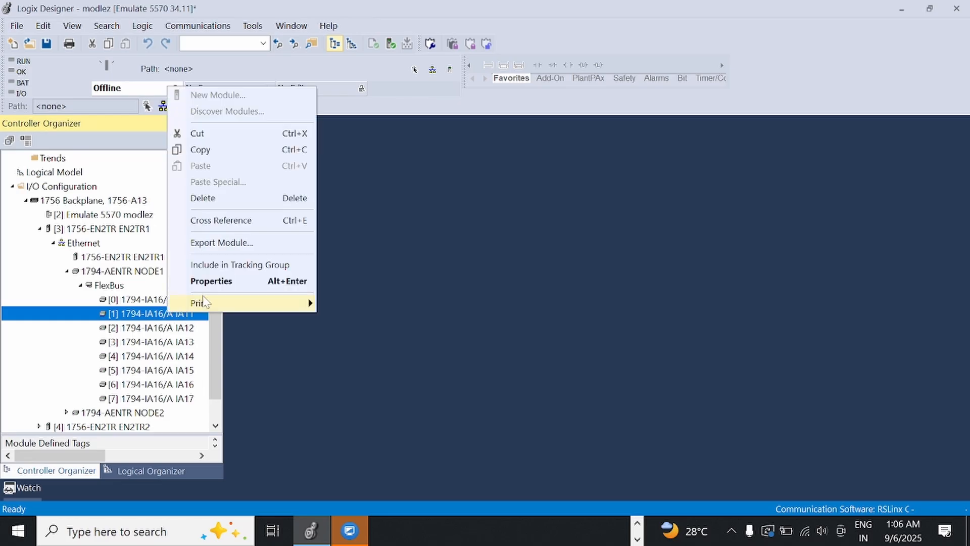
pyautogui.click(236, 282)
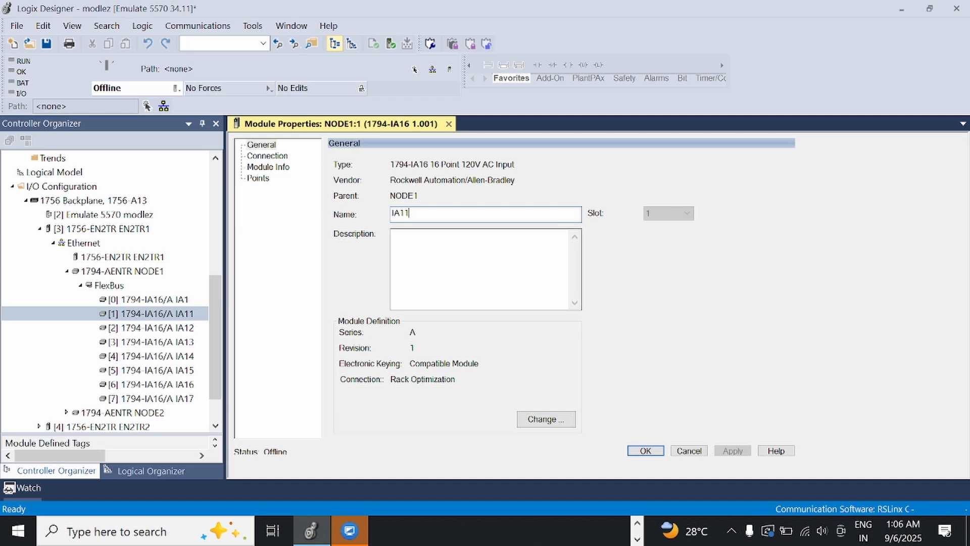
pyautogui.press('BackSpace')
pyautogui.write('2')
pyautogui.click(733, 451)
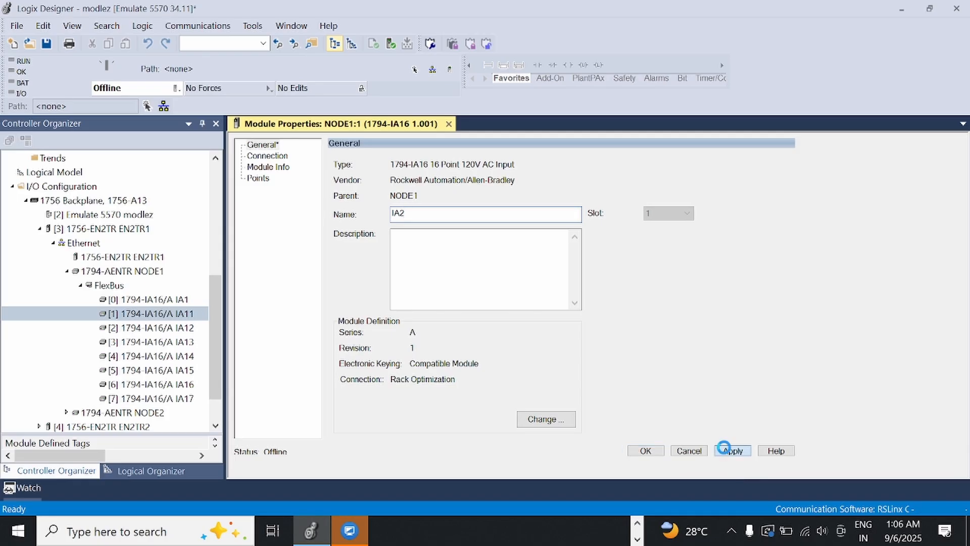
pyautogui.click(647, 451)
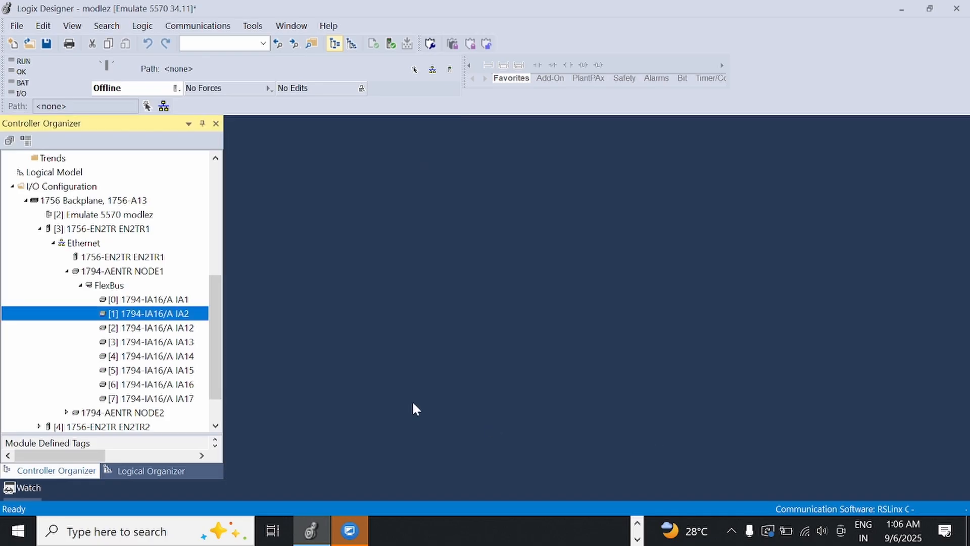
# Step: Rename the 1794-IA16 module in slot 2 of NODE1's FlexBus as IA3
pyautogui.click(186, 328)
pyautogui.rightClick(187, 328)
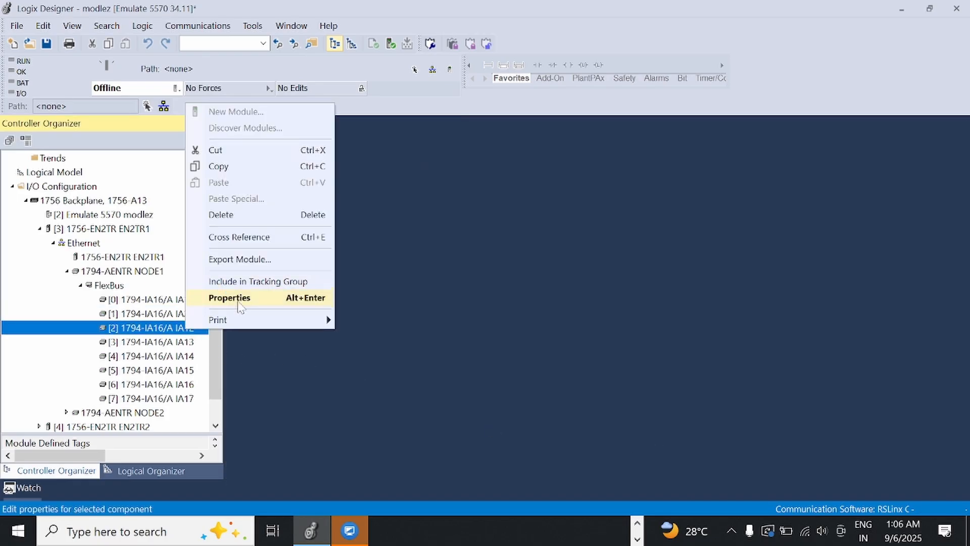
pyautogui.click(230, 298)
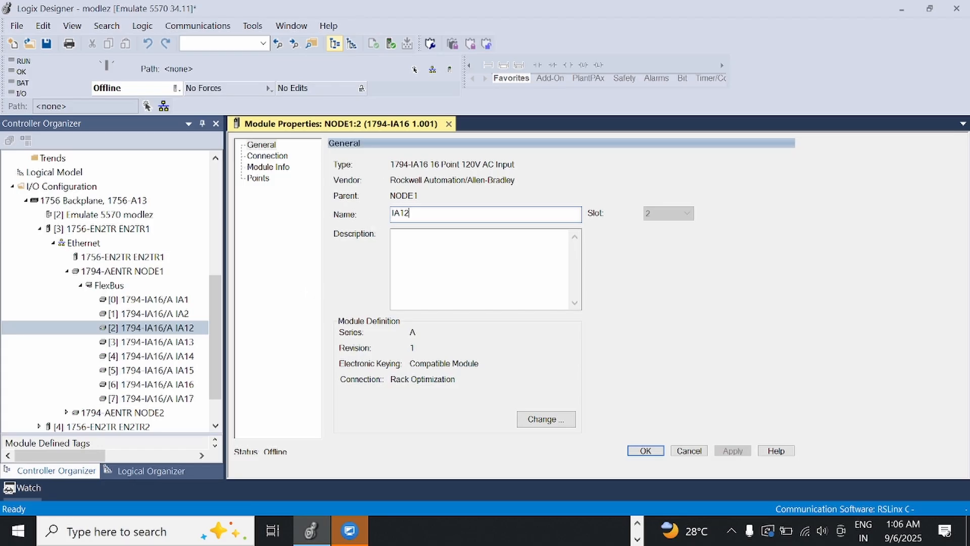
pyautogui.press('BackSpace')
pyautogui.click(732, 451)
pyautogui.click(645, 451)
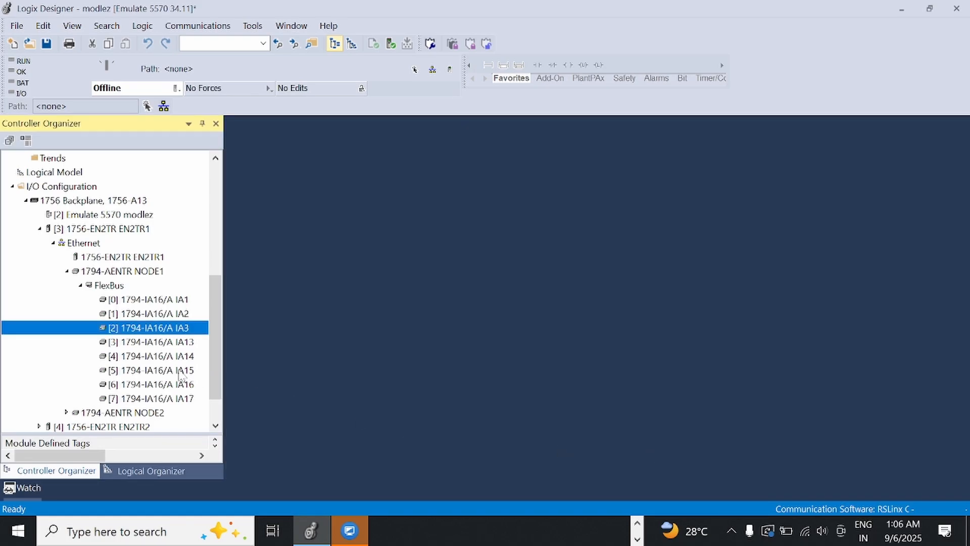
# Step: Rename the 1794-IA16 module in slot 3 of NODE1's FlexBus as IA4
pyautogui.rightClick(188, 343)
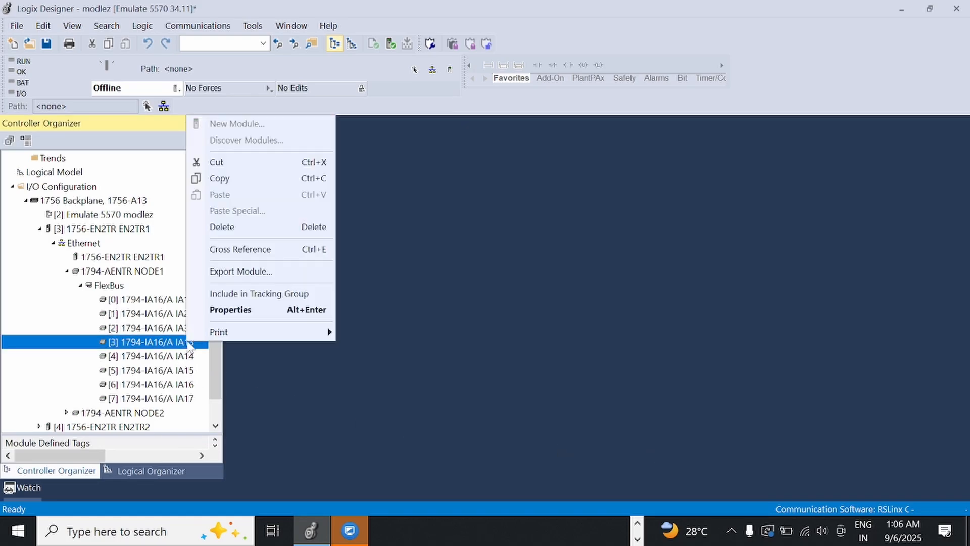
pyautogui.click(230, 311)
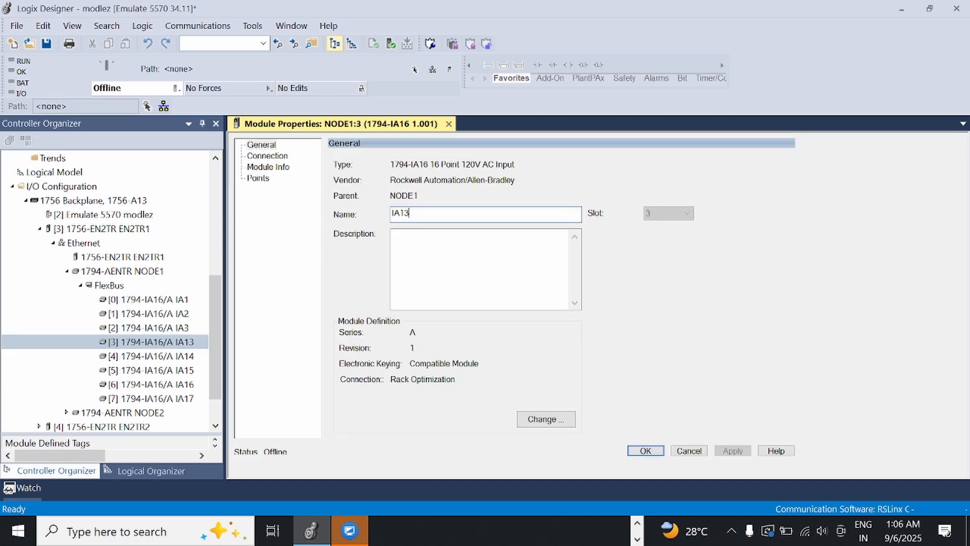
pyautogui.press('BackSpace')
pyautogui.click(731, 451)
pyautogui.click(659, 452)
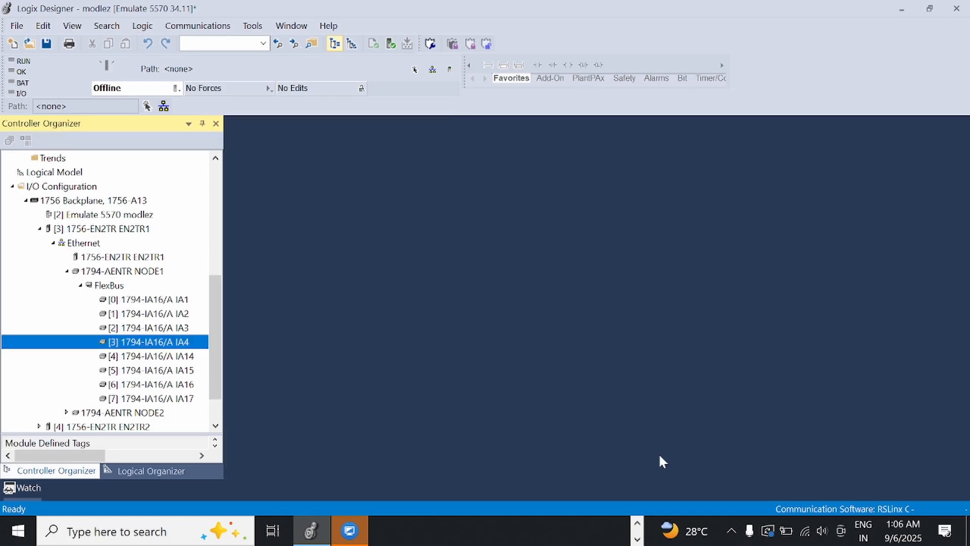
# Step: Rename the 1794-IA16 module in slot 4 of NODE1's FlexBus as IA5
pyautogui.click(172, 357)
pyautogui.rightClick(174, 357)
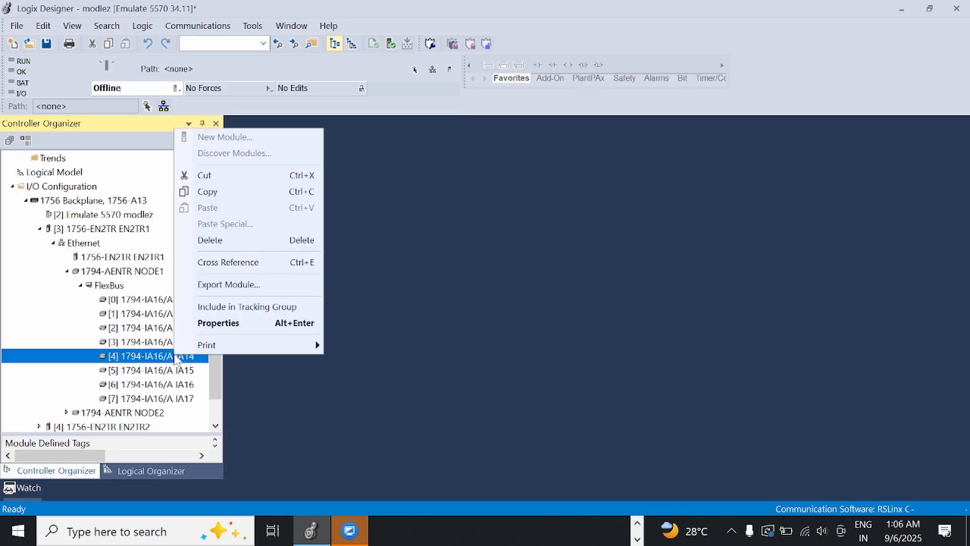
pyautogui.click(217, 323)
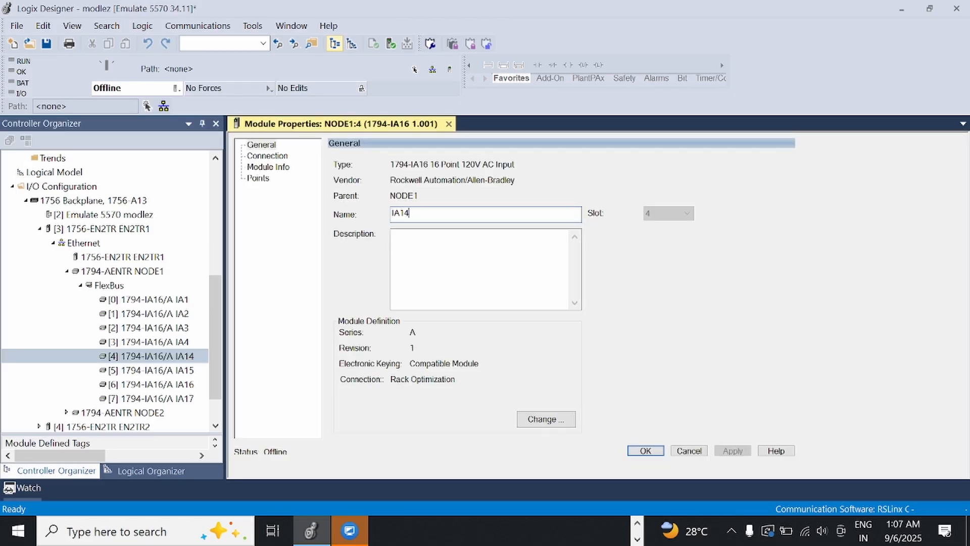
pyautogui.press('BackSpace')
pyautogui.click(727, 451)
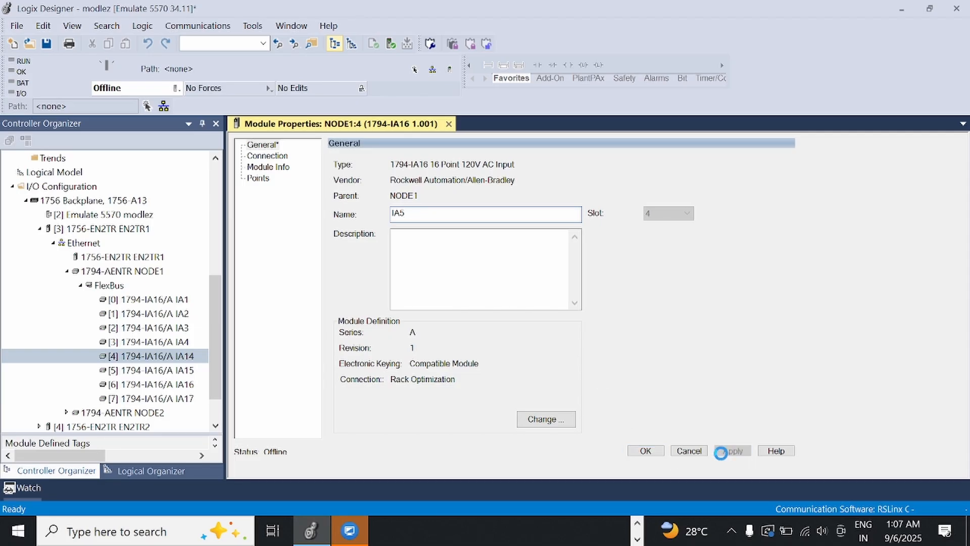
pyautogui.click(646, 450)
# Step: Rename the 1794-IA16 module in slot 5 of NODE1's FlexBus as IA6
pyautogui.click(172, 371)
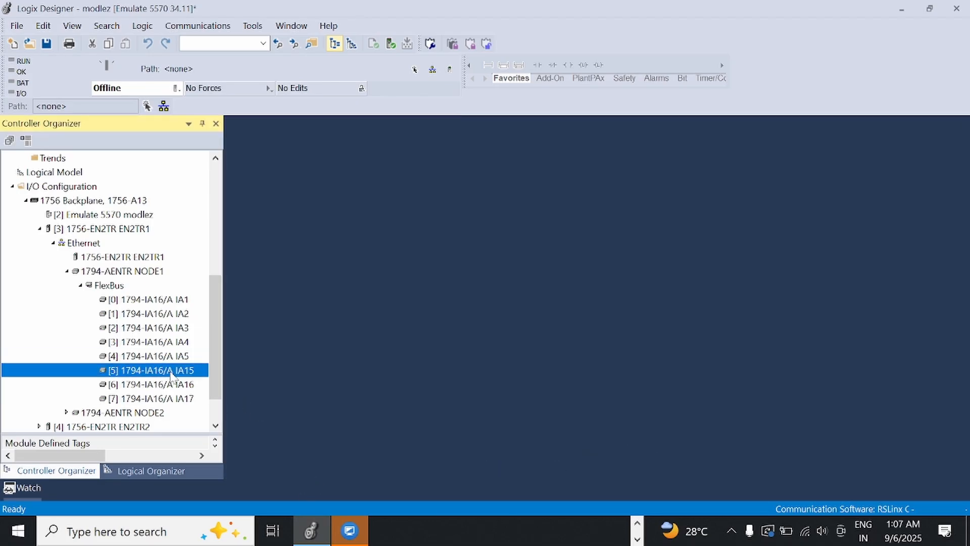
pyautogui.rightClick(172, 370)
pyautogui.click(212, 339)
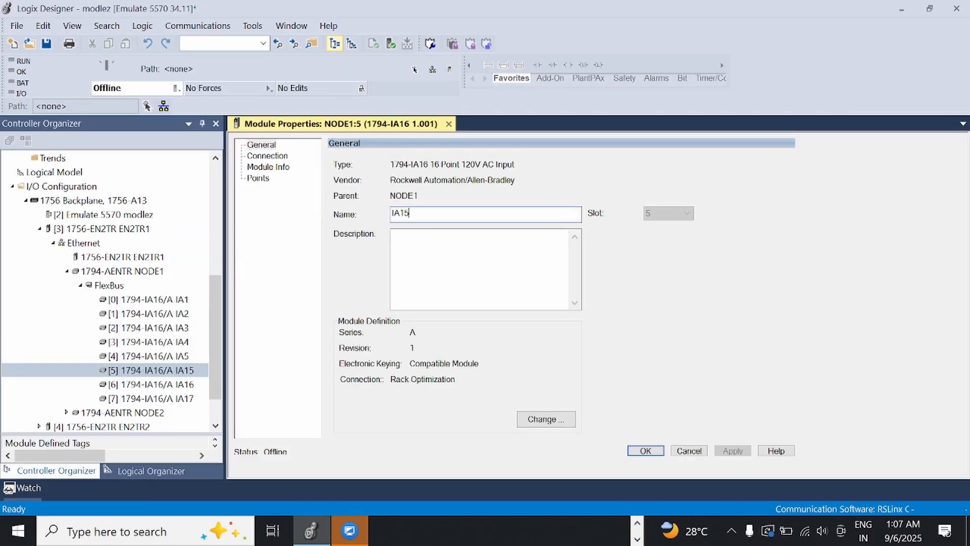
pyautogui.press('BackSpace')
pyautogui.press('BackSpace')
pyautogui.click(732, 450)
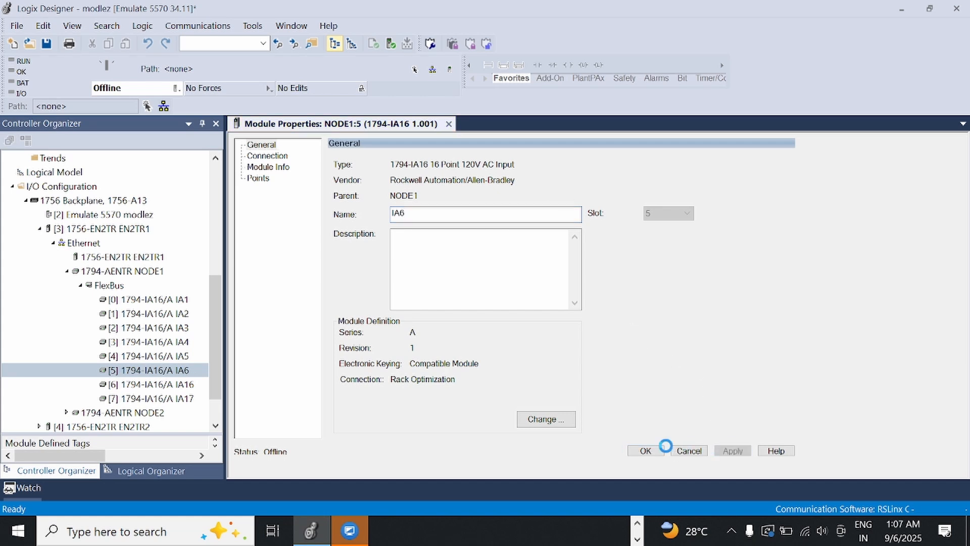
pyautogui.click(646, 450)
# Step: Rename the 1794-IA16 module in slot 6 of NODE1's FlexBus as IA7
pyautogui.click(181, 385)
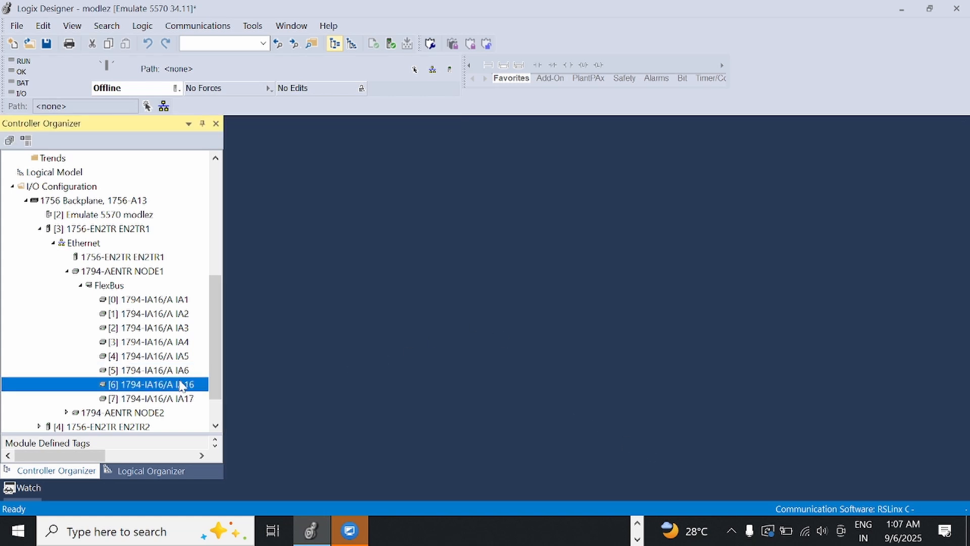
pyautogui.rightClick(182, 385)
pyautogui.click(244, 350)
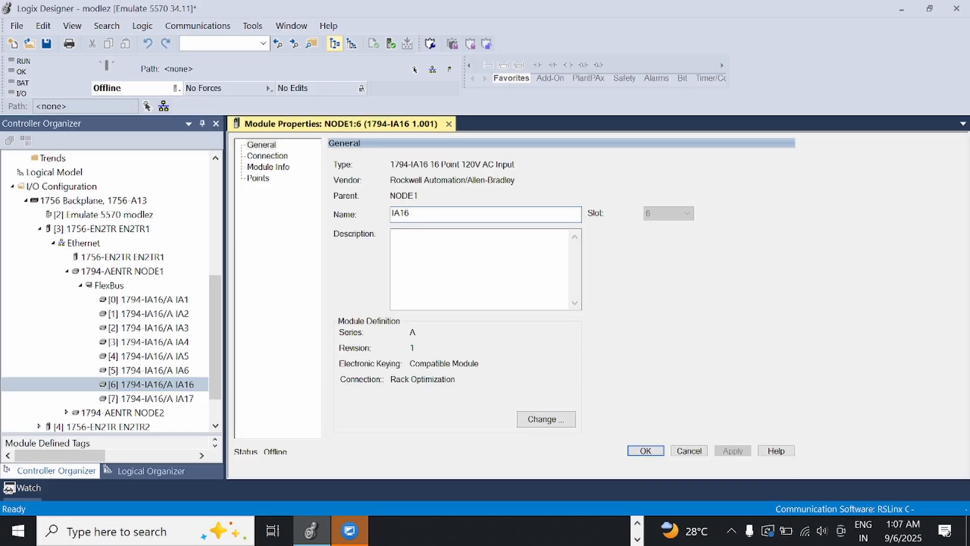
pyautogui.press('BackSpace')
pyautogui.press('BackSpace')
pyautogui.write('7')
pyautogui.click(720, 450)
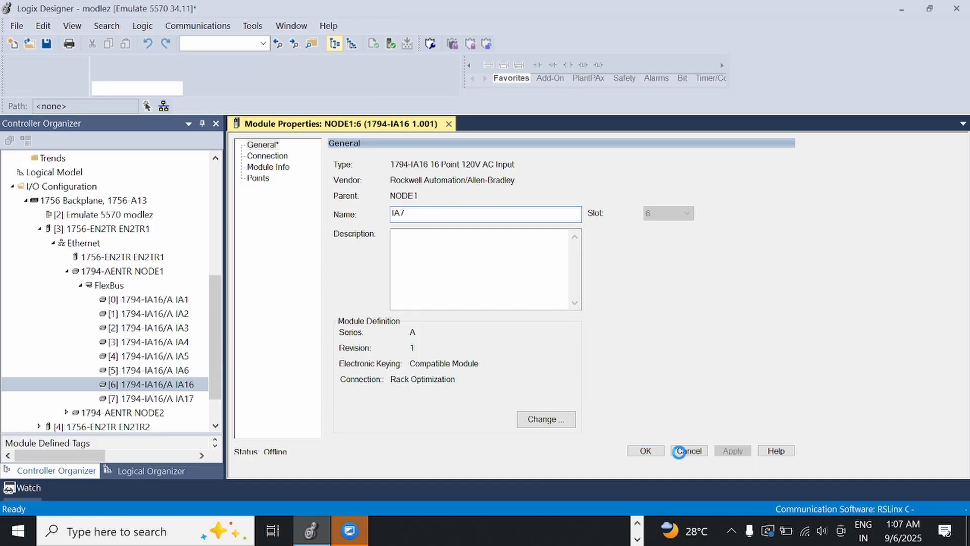
pyautogui.click(646, 451)
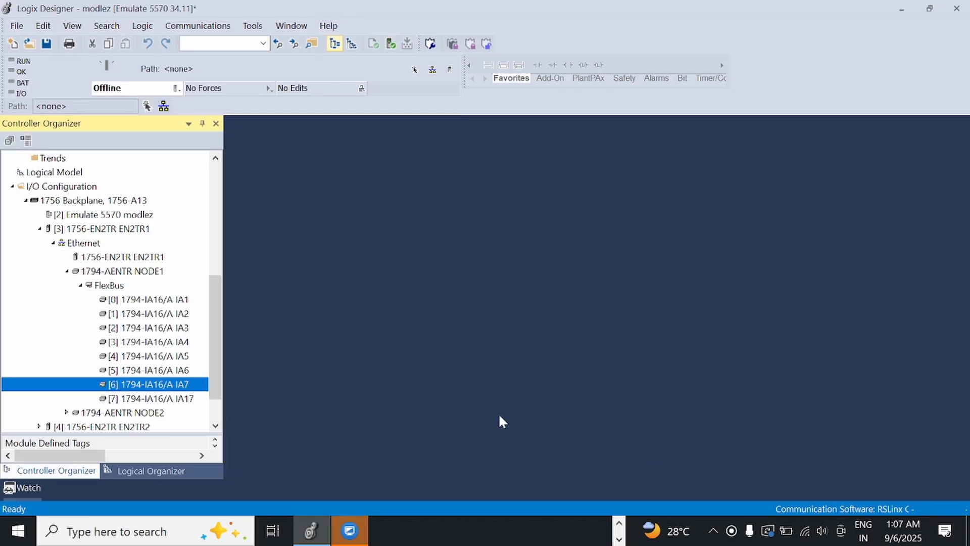
# Step: Rename the 1794-IA16 module in slot 7 of NODE1's FlexBus as IA8
pyautogui.click(179, 399)
pyautogui.rightClick(180, 399)
pyautogui.click(248, 364)
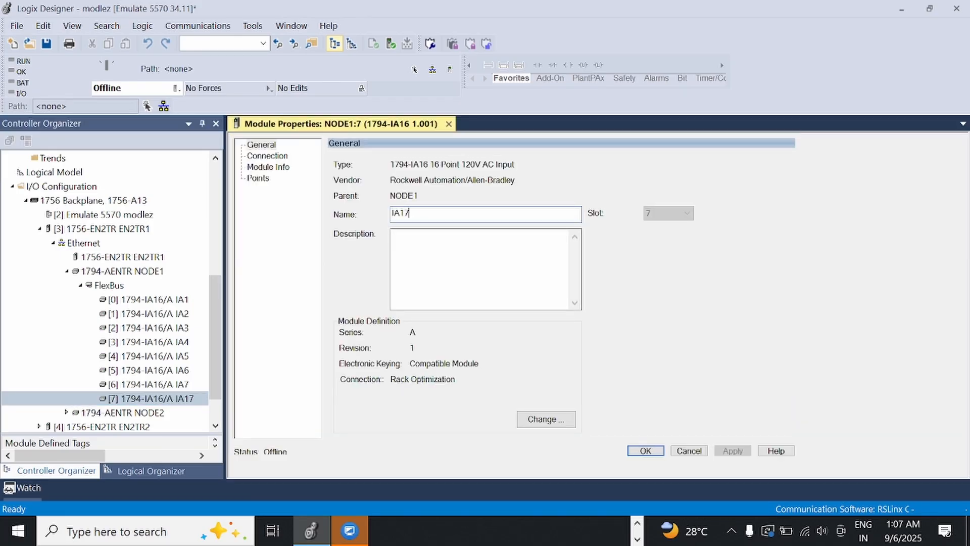
pyautogui.press('BackSpace')
pyautogui.click(727, 451)
pyautogui.click(646, 450)
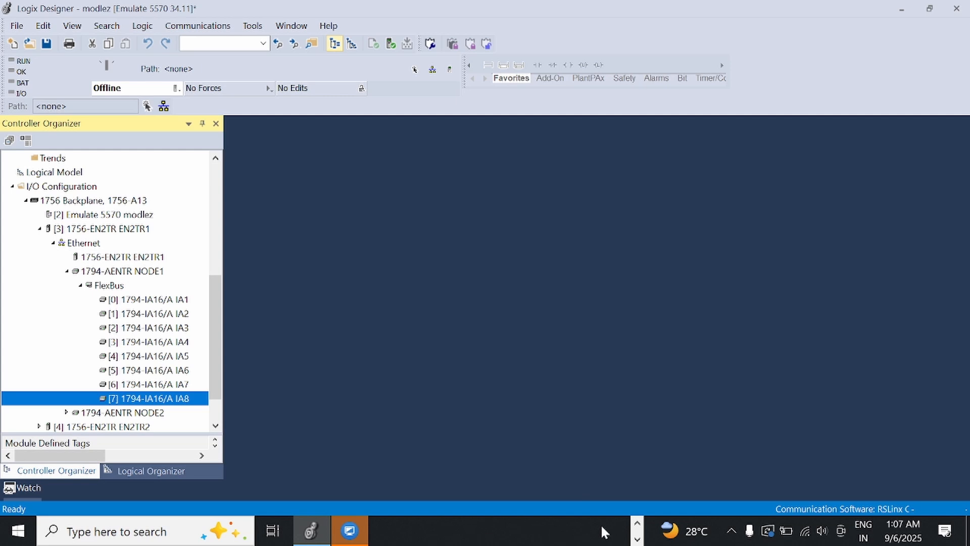
# Step: Check NODE-2's modules in the PDF drawing in Acrobat, and back in Logix Designer collapse NODE1's FlexBus and expand NODE2
pyautogui.click(637, 523)
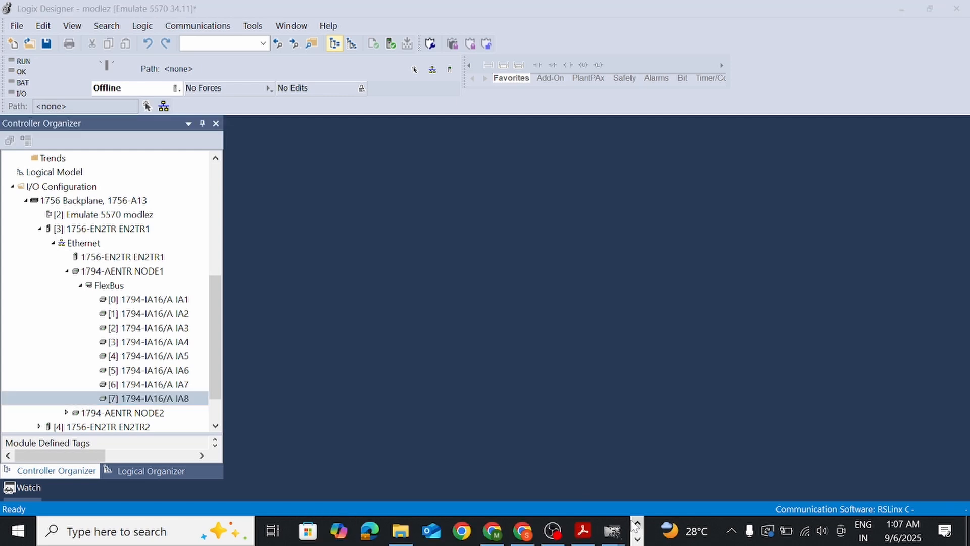
pyautogui.click(583, 536)
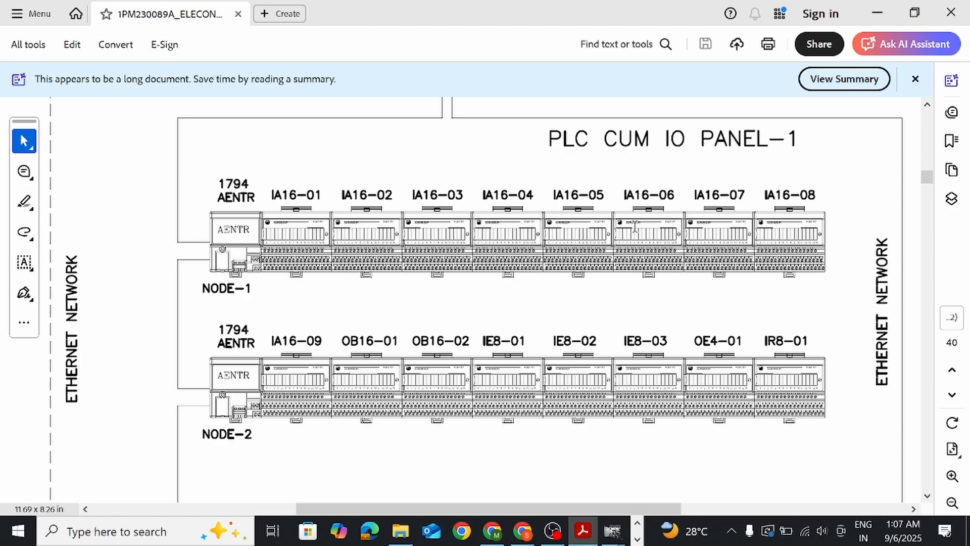
pyautogui.scroll(-3, 458, 335)
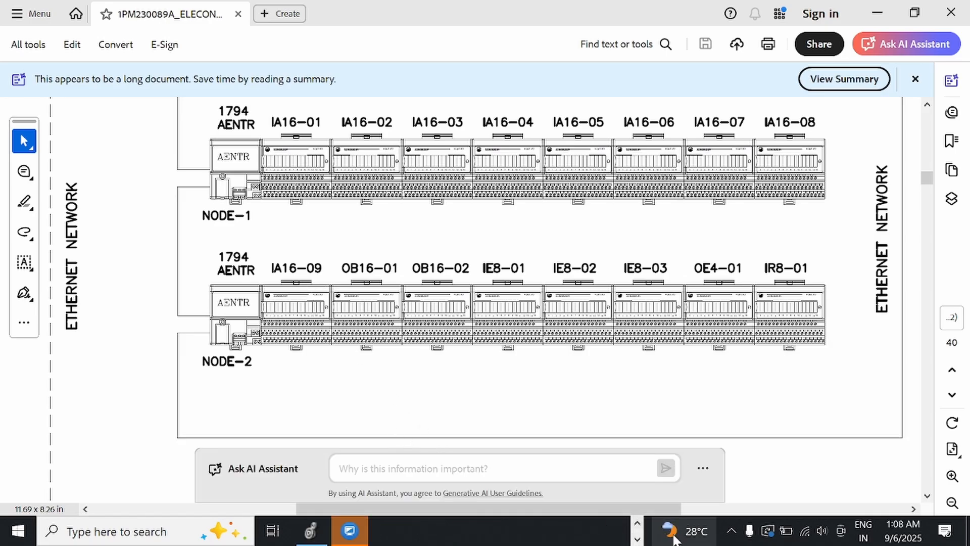
pyautogui.click(311, 531)
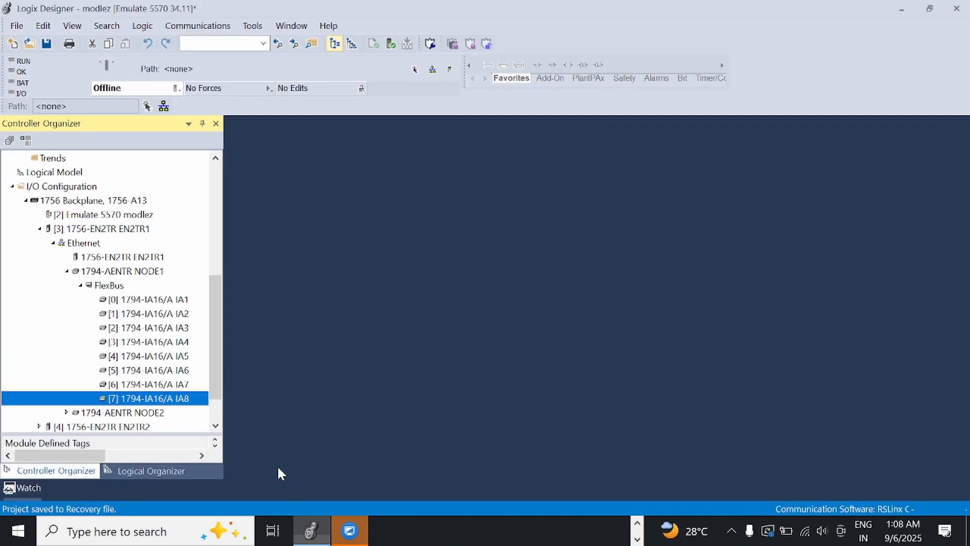
pyautogui.click(81, 285)
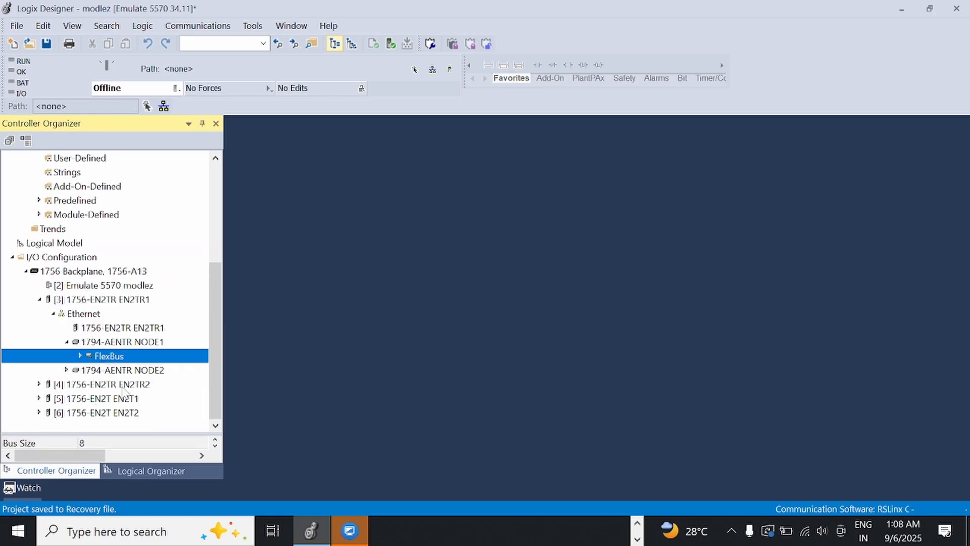
pyautogui.click(126, 371)
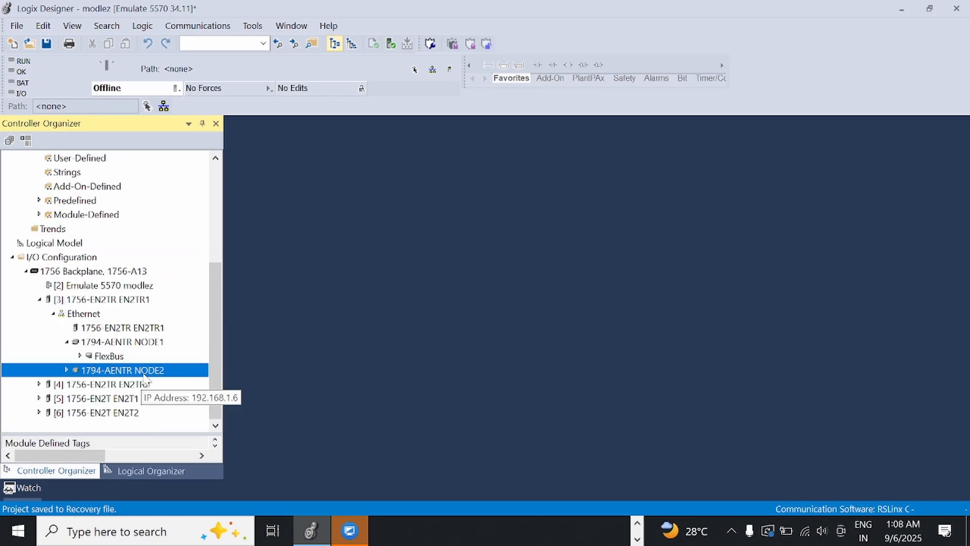
pyautogui.click(67, 372)
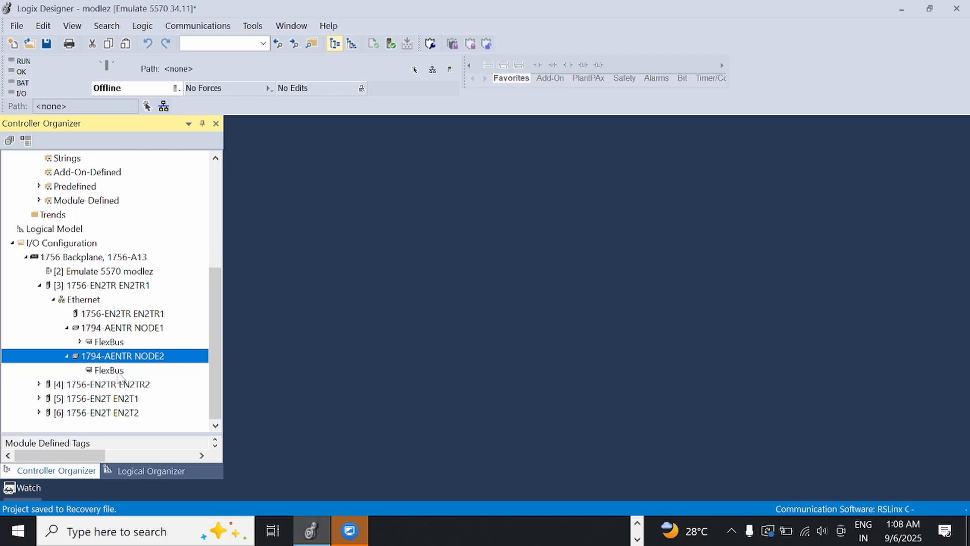
# Step: Add a 1794-IA16 module named IA9 in slot 0 of NODE2's FlexBus and close the module catalog
pyautogui.click(117, 372)
pyautogui.rightClick(130, 364)
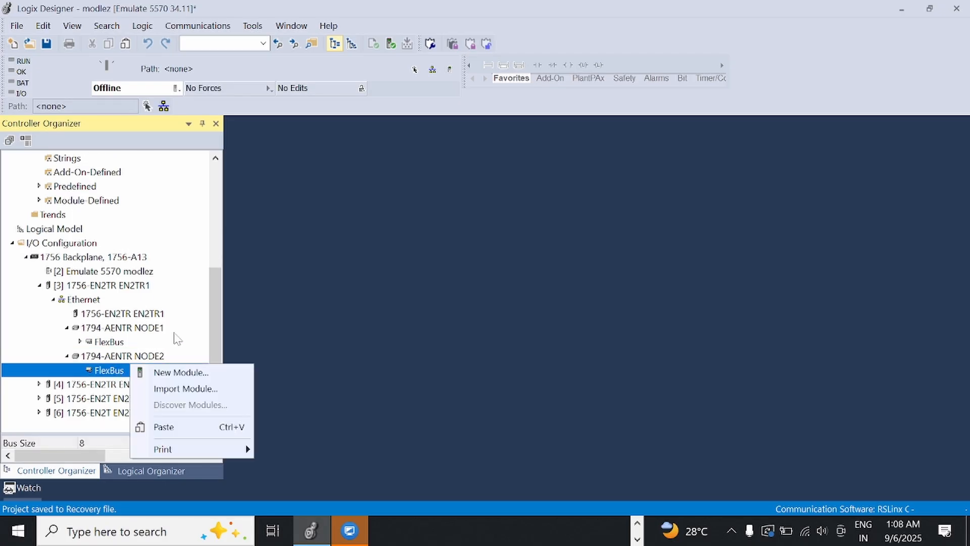
pyautogui.click(181, 374)
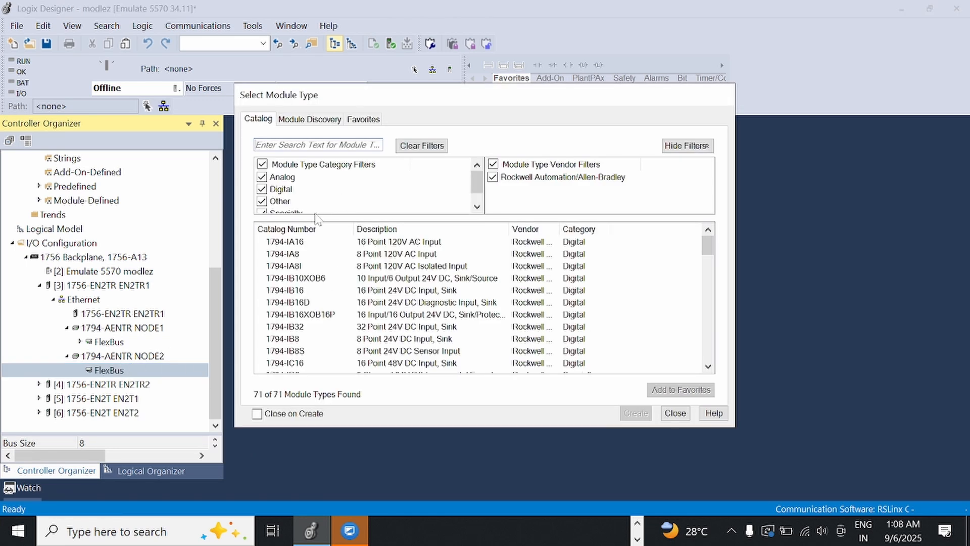
pyautogui.click(302, 247)
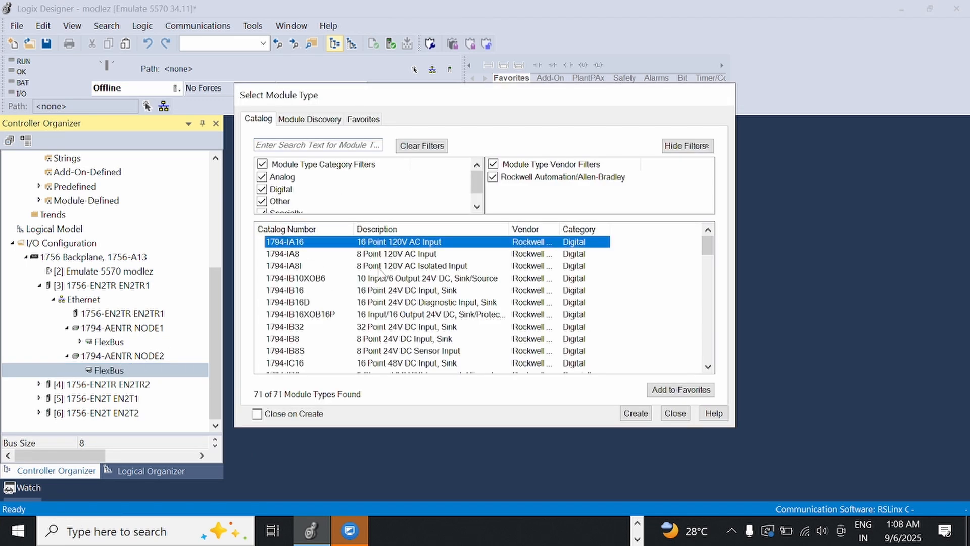
pyautogui.click(623, 409)
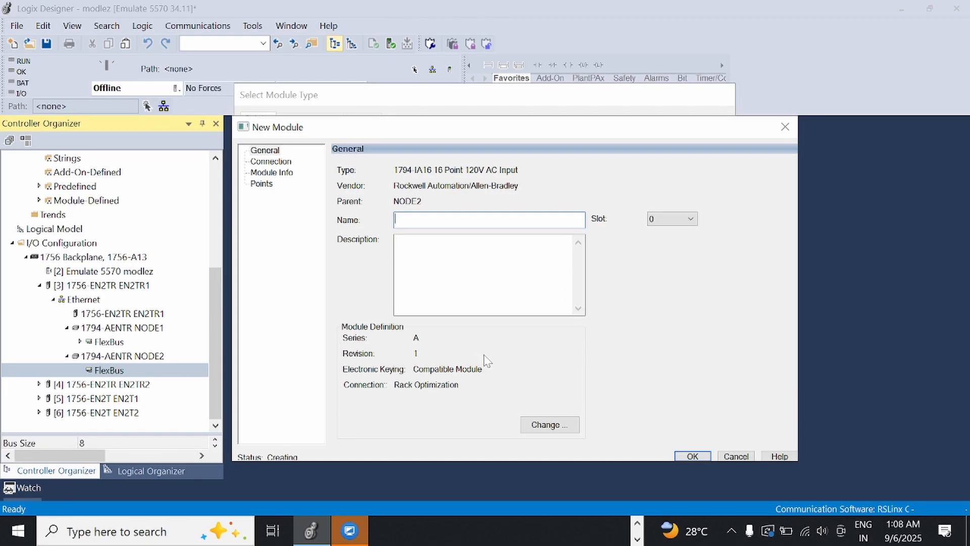
pyautogui.write('IA9')
pyautogui.click(693, 456)
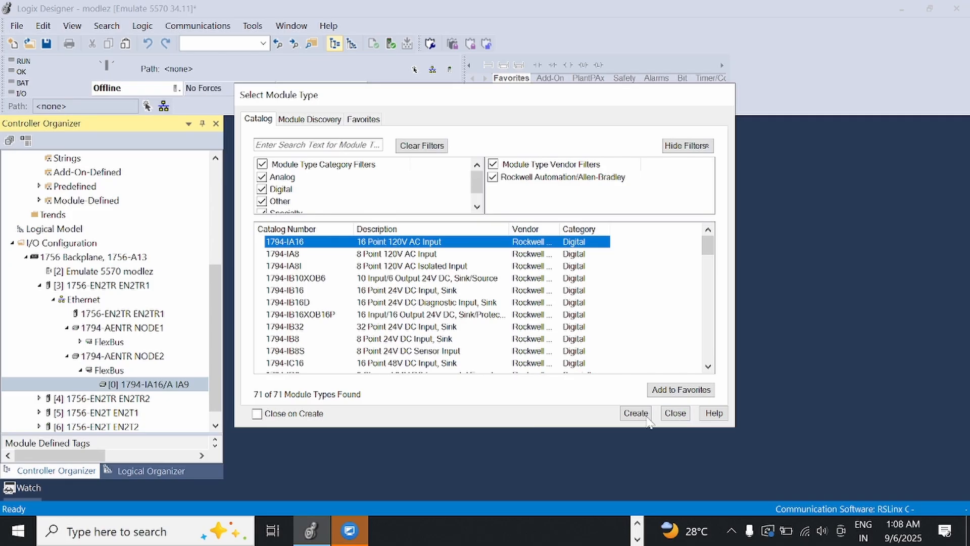
pyautogui.click(677, 415)
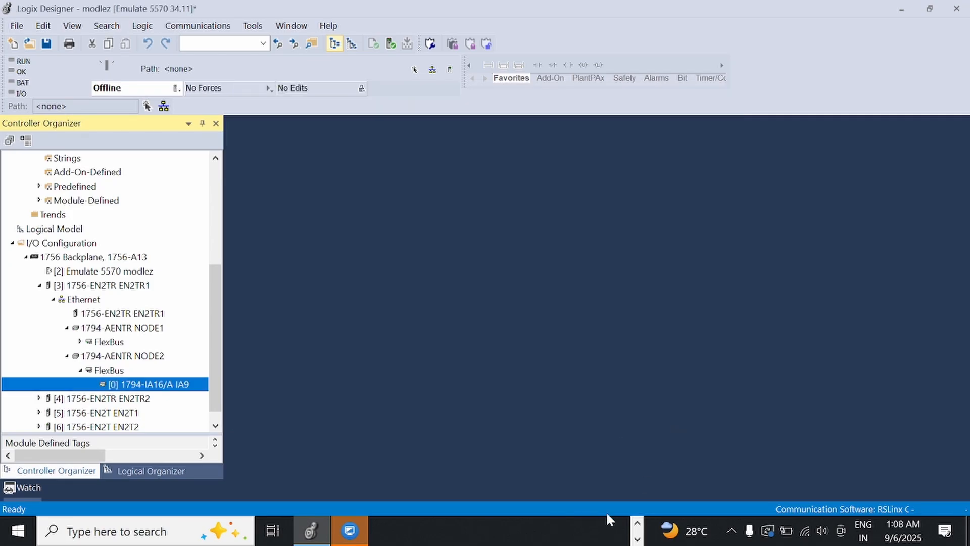
# Step: Check NODE-2's OB16 output modules in the PDF drawing in Acrobat and return to Logix Designer
pyautogui.click(637, 522)
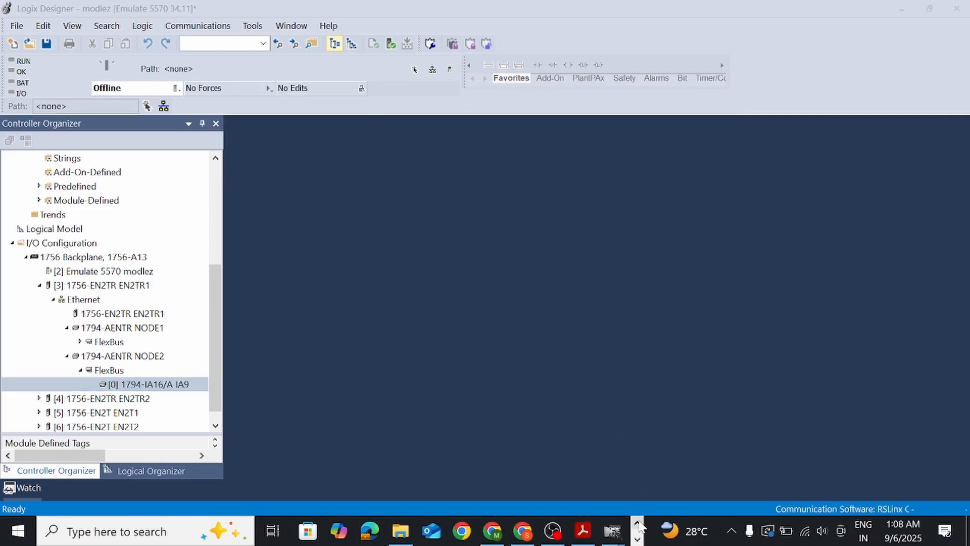
pyautogui.click(580, 532)
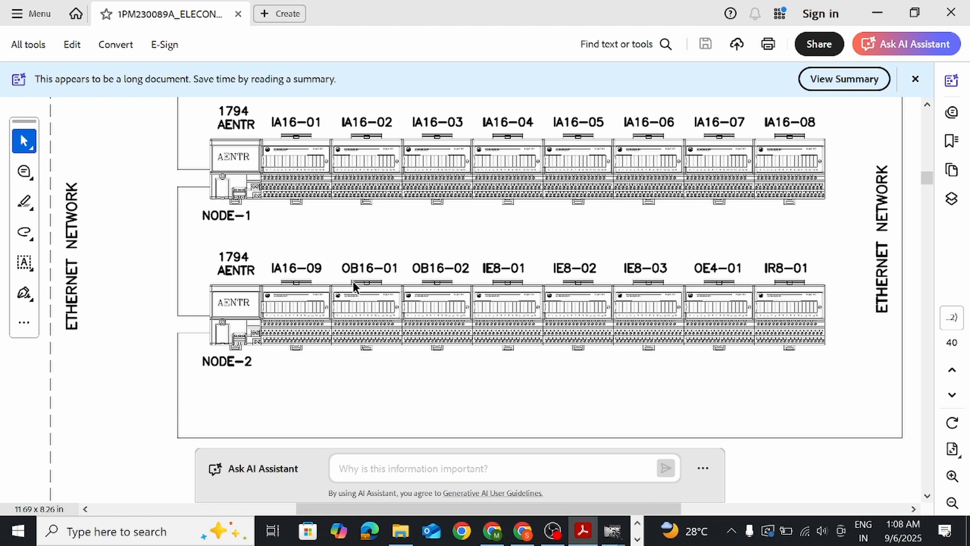
pyautogui.click(638, 540)
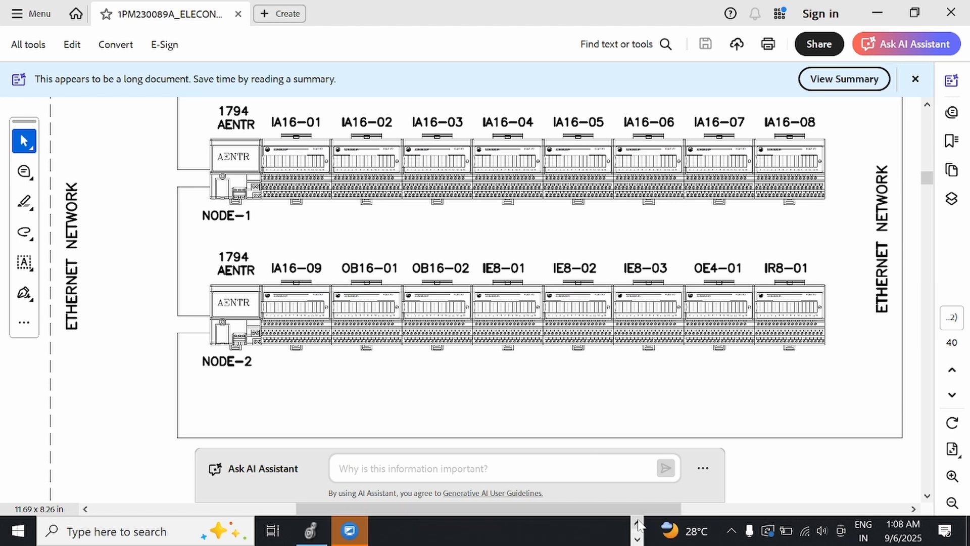
pyautogui.click(637, 523)
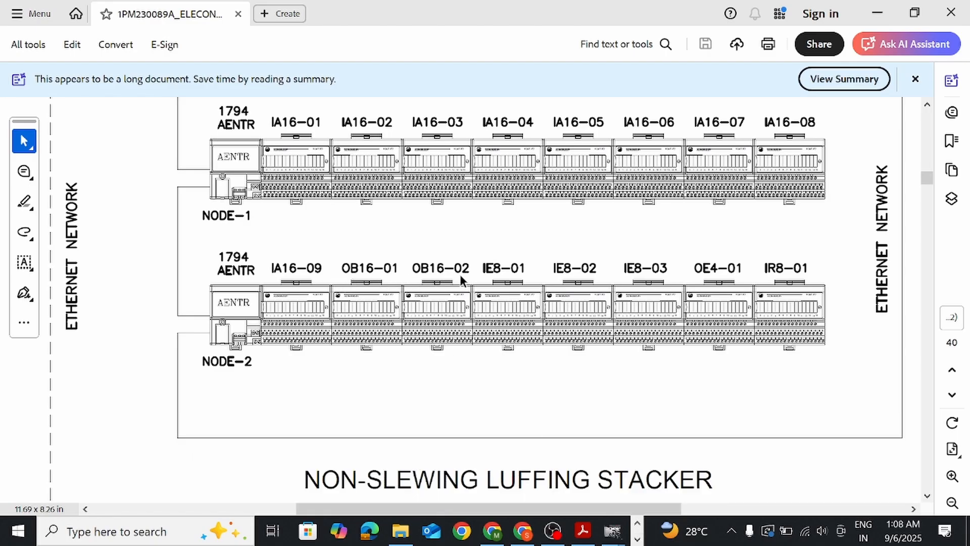
pyautogui.click(637, 538)
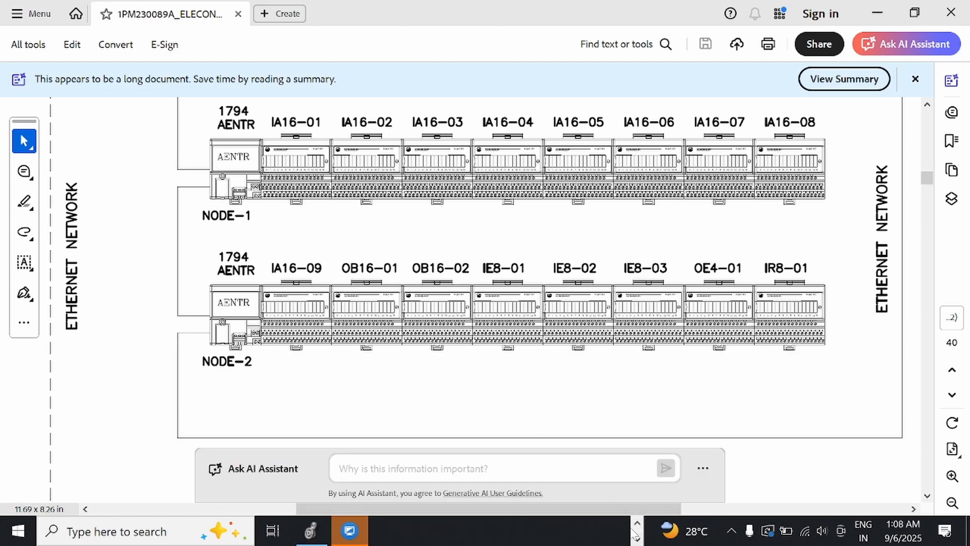
pyautogui.click(311, 530)
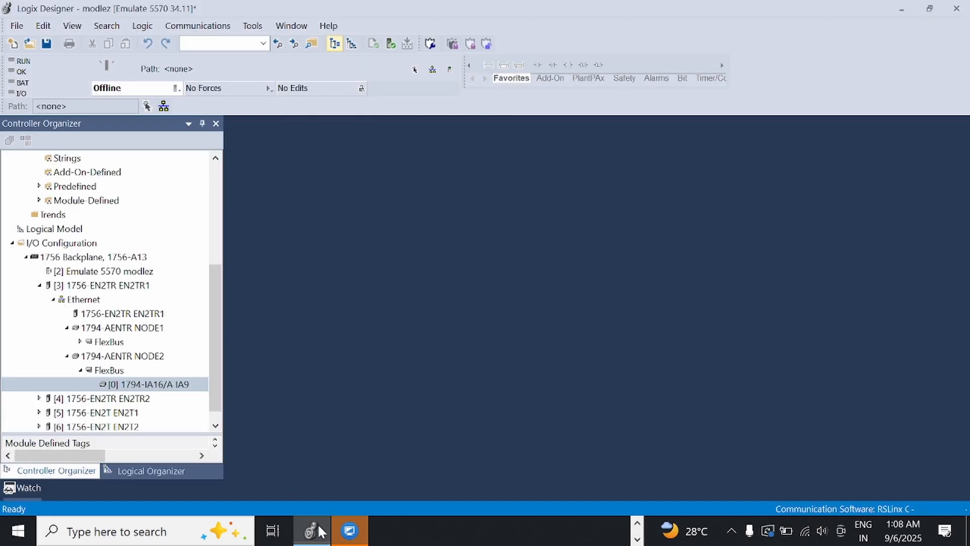
# Step: Add a 1794-OB16 module named OB1 in slot 1 of NODE2's FlexBus and close the module catalog
pyautogui.click(116, 372)
pyautogui.rightClick(117, 371)
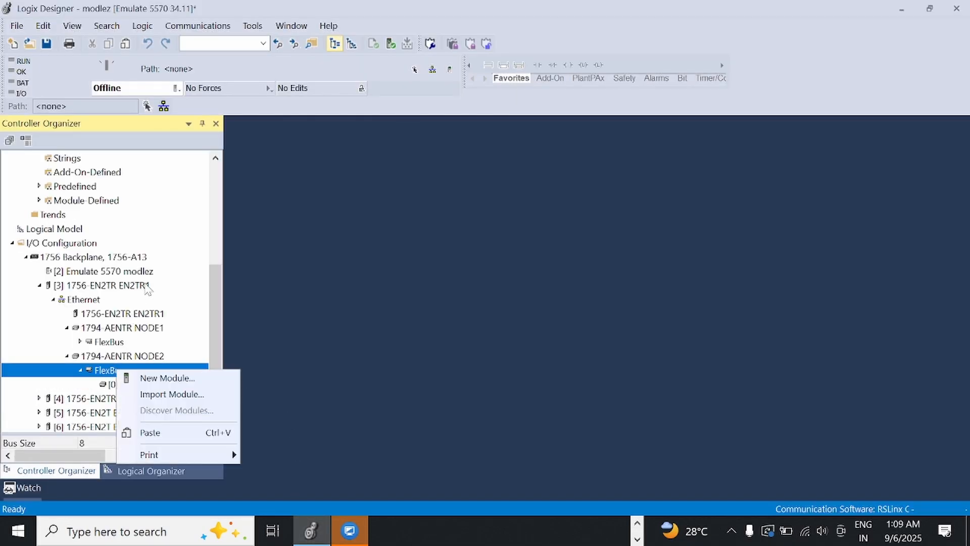
pyautogui.click(178, 378)
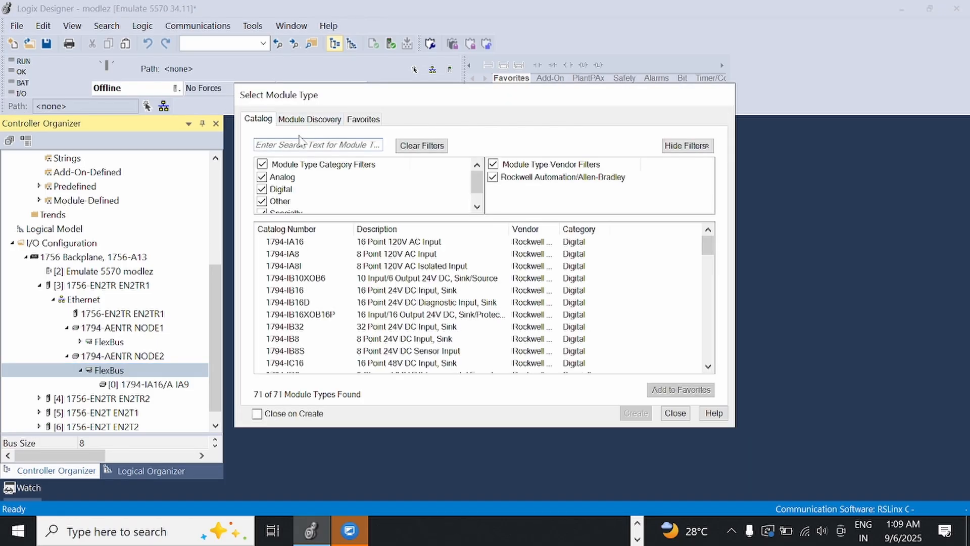
pyautogui.click(302, 144)
pyautogui.write('OB')
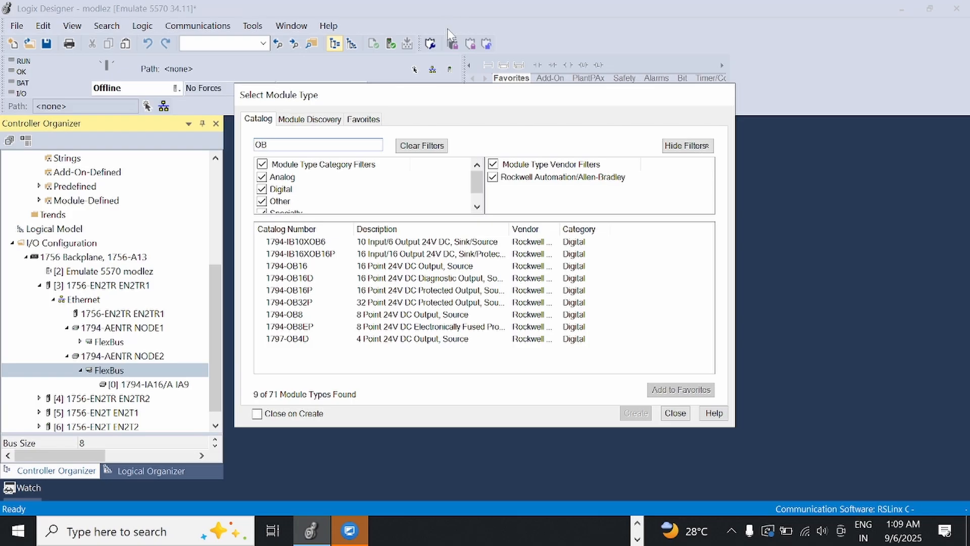
pyautogui.click(301, 267)
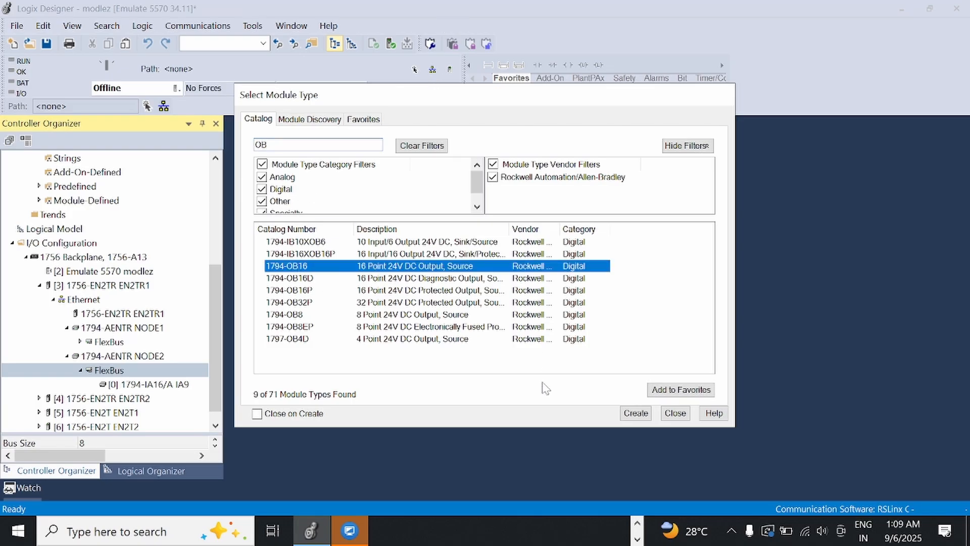
pyautogui.click(635, 413)
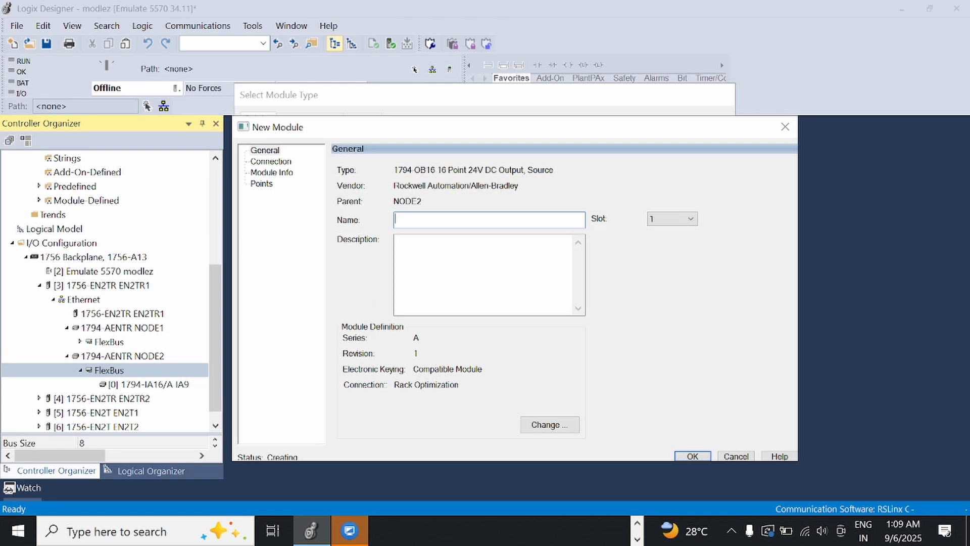
pyautogui.write('OB1')
pyautogui.click(693, 456)
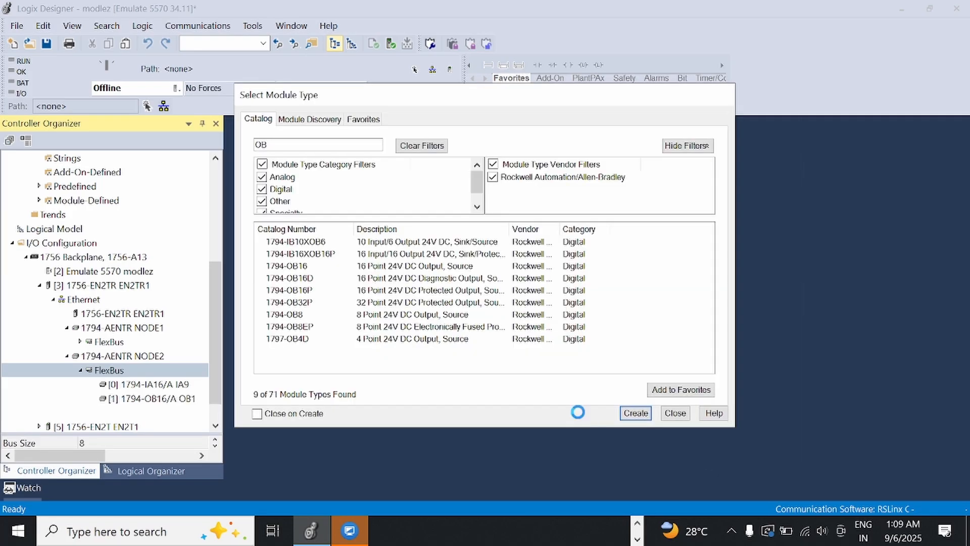
pyautogui.click(675, 414)
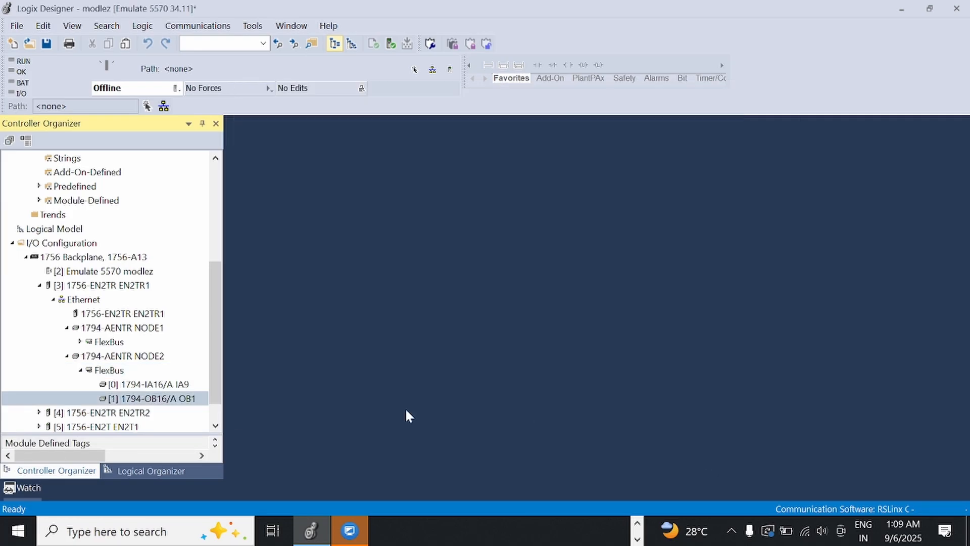
# Step: Copy the OB1 module, paste it onto NODE2's FlexBus and close the Errors pane
pyautogui.rightClick(177, 403)
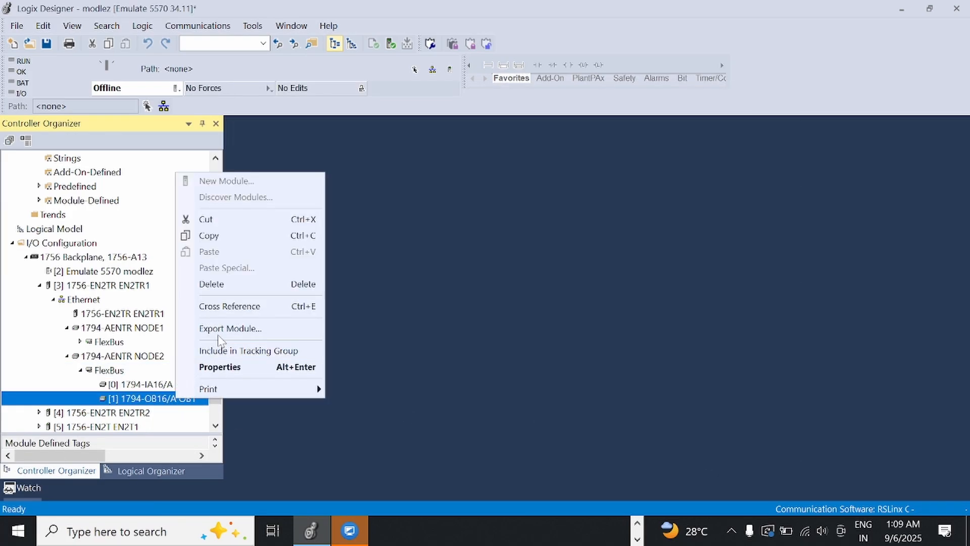
pyautogui.click(222, 235)
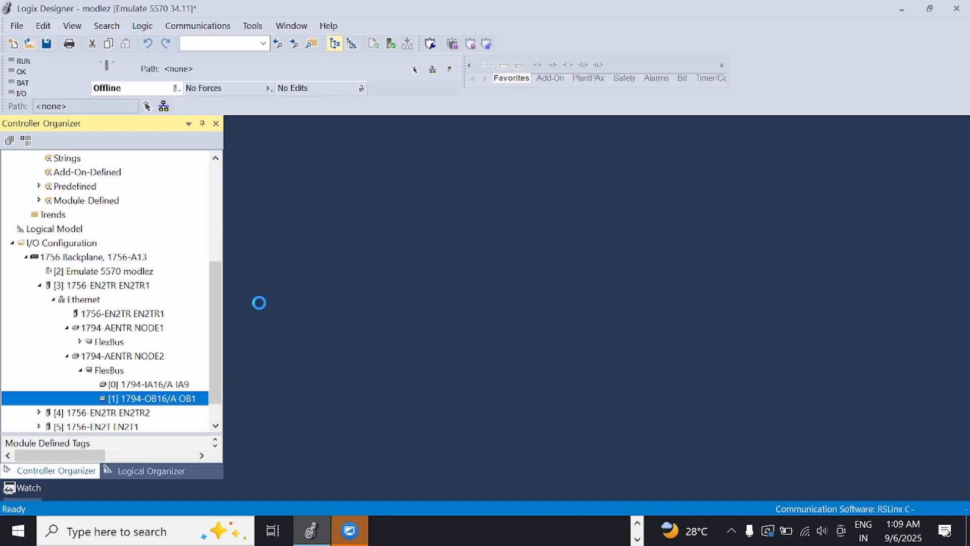
pyautogui.click(121, 372)
pyautogui.rightClick(145, 370)
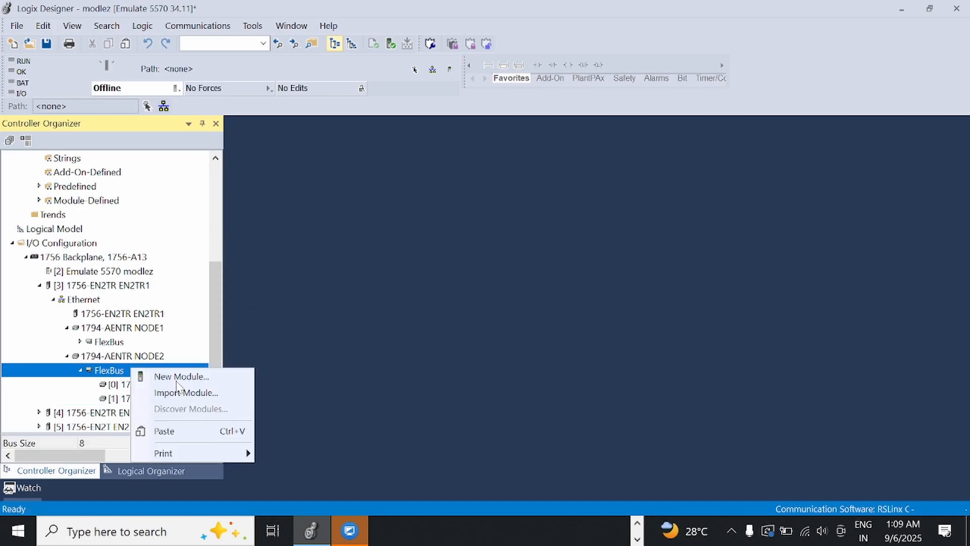
pyautogui.click(185, 430)
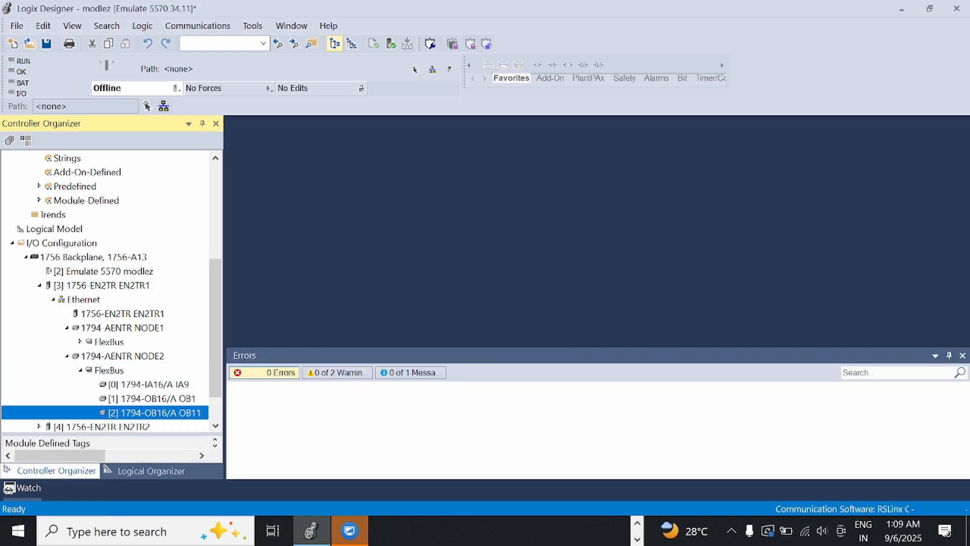
pyautogui.click(962, 355)
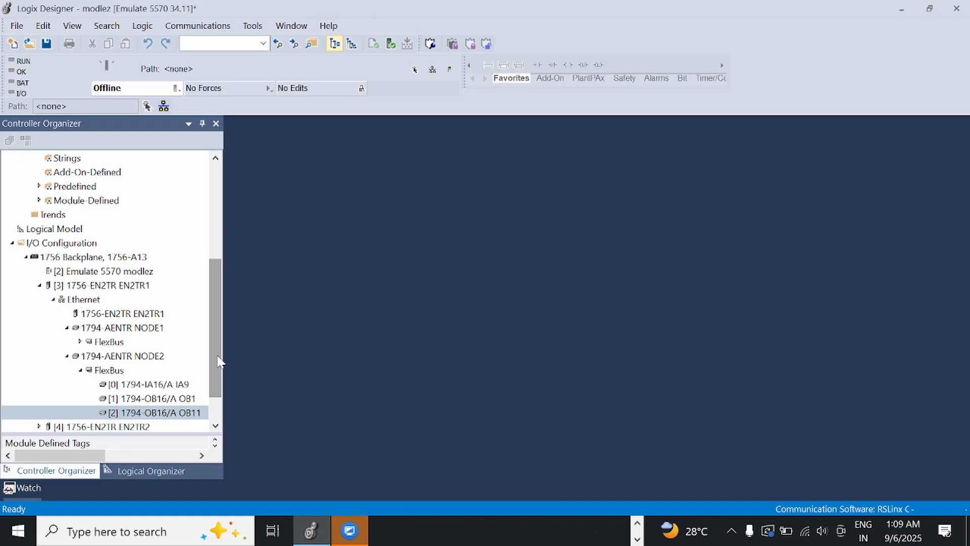
# Step: Rename the 1794-OB16 module in slot 2 of NODE2's FlexBus as OB2
pyautogui.moveTo(218, 360); pyautogui.dragTo(218, 381)
pyautogui.rightClick(163, 370)
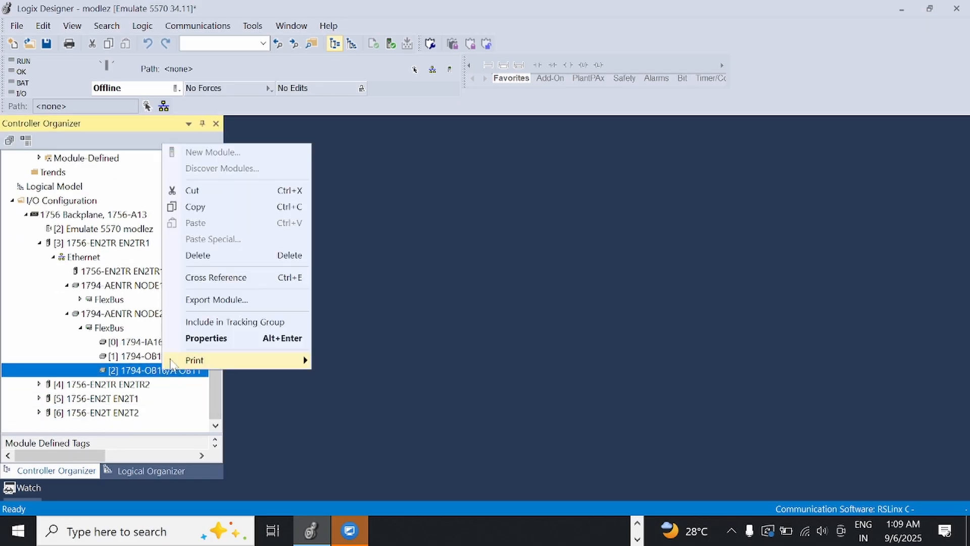
pyautogui.click(207, 337)
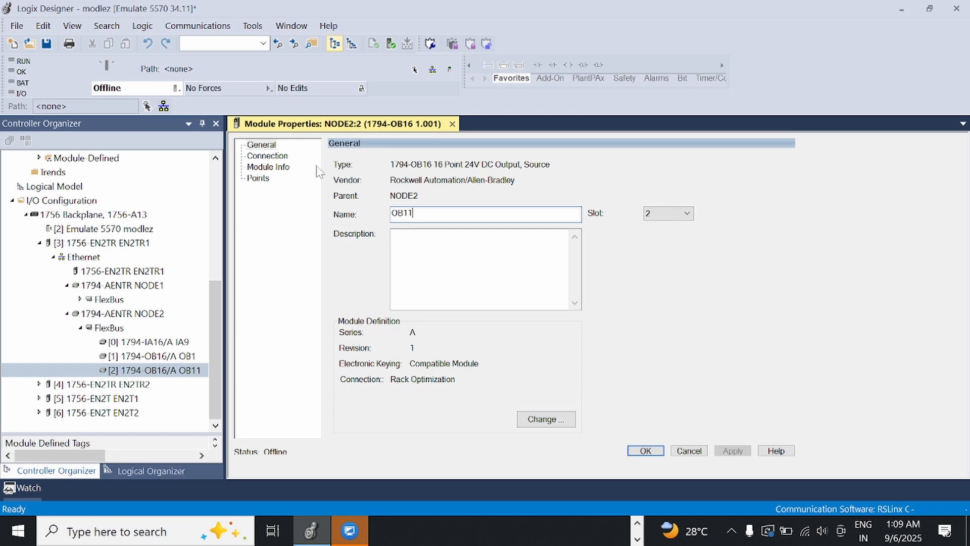
pyautogui.press('BackSpace')
pyautogui.click(733, 451)
pyautogui.click(646, 451)
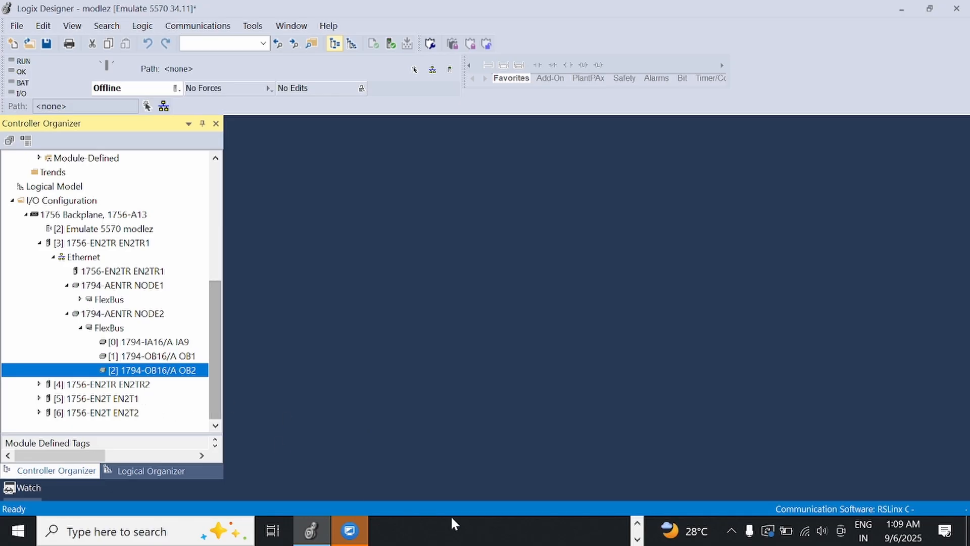
# Step: Check the modules following OB16-02 on NODE-2 in the PDF drawing in Acrobat and return to Logix Designer
pyautogui.click(638, 523)
pyautogui.click(583, 531)
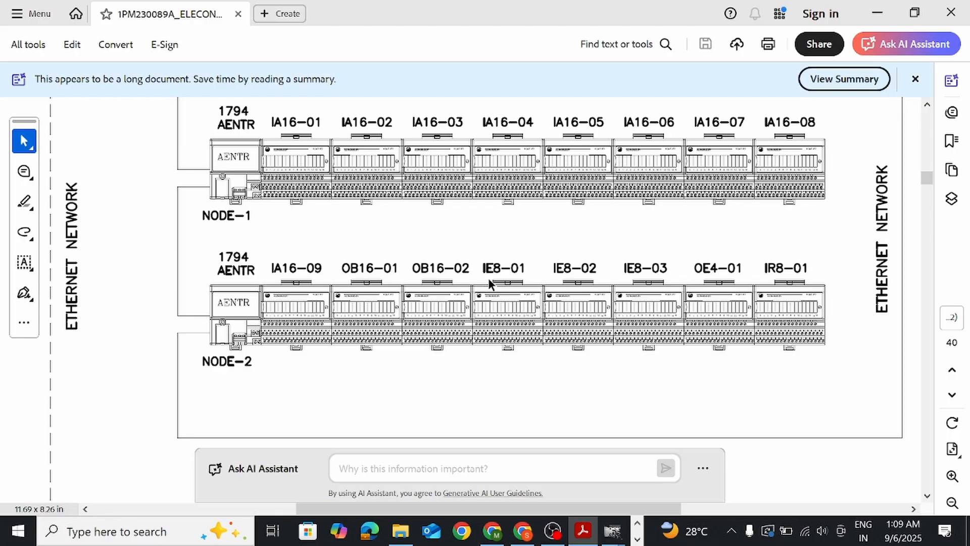
pyautogui.click(637, 540)
pyautogui.click(310, 530)
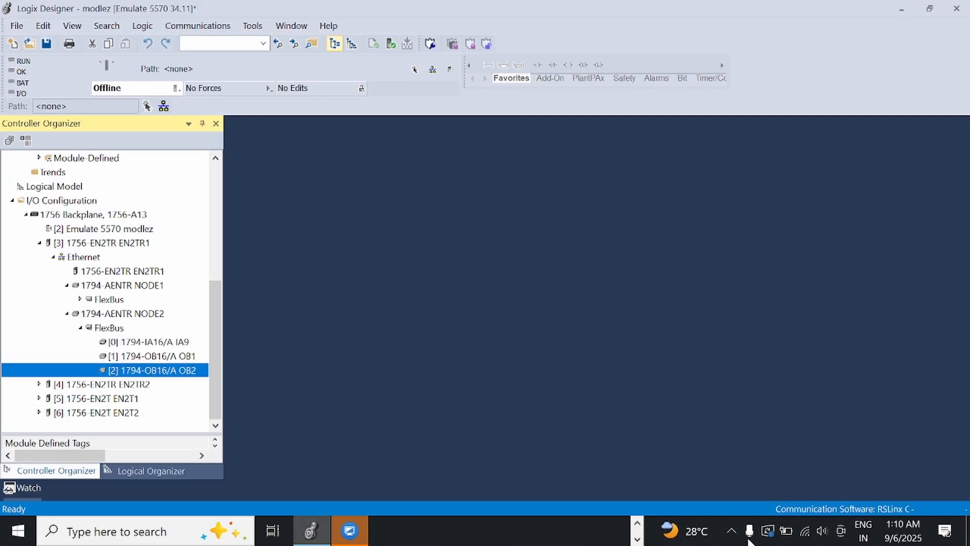
pyautogui.click(637, 522)
pyautogui.click(583, 531)
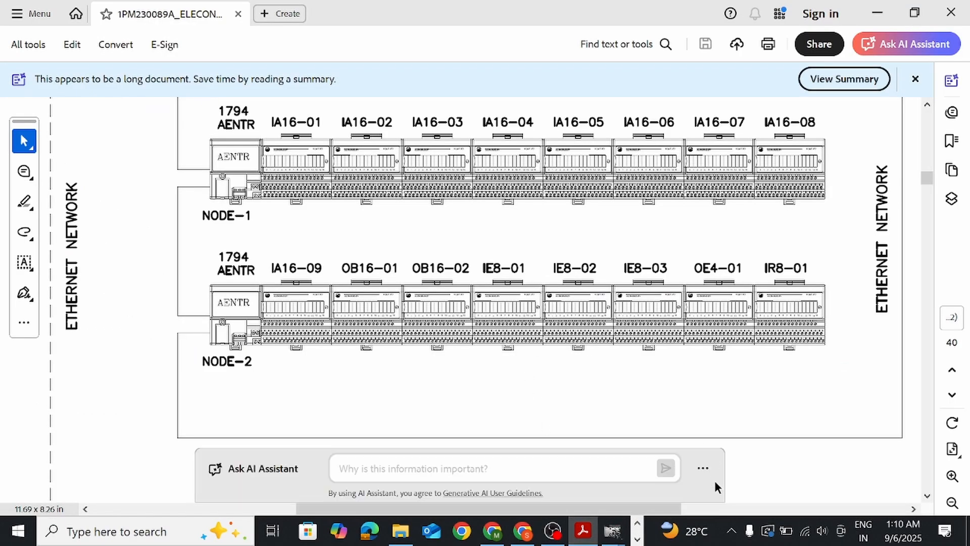
pyautogui.click(637, 539)
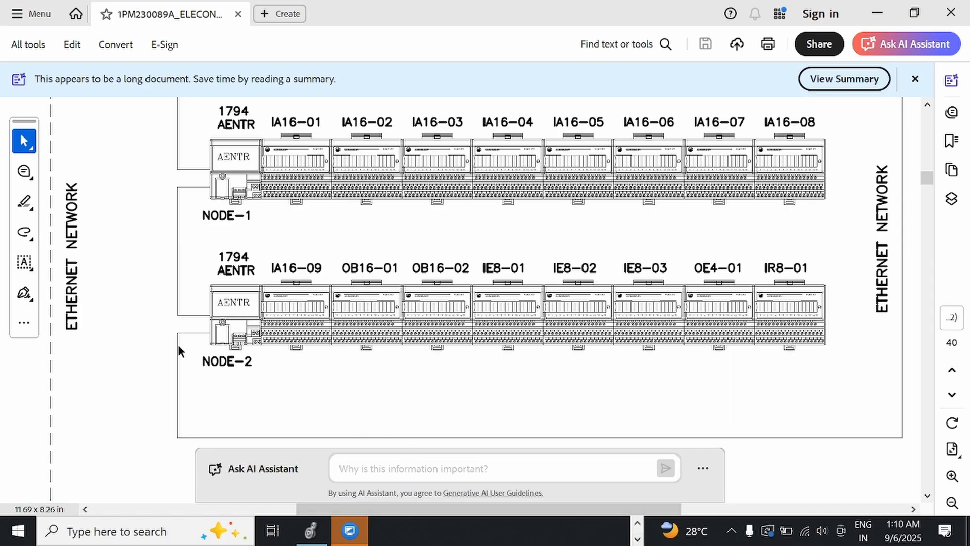
pyautogui.click(311, 530)
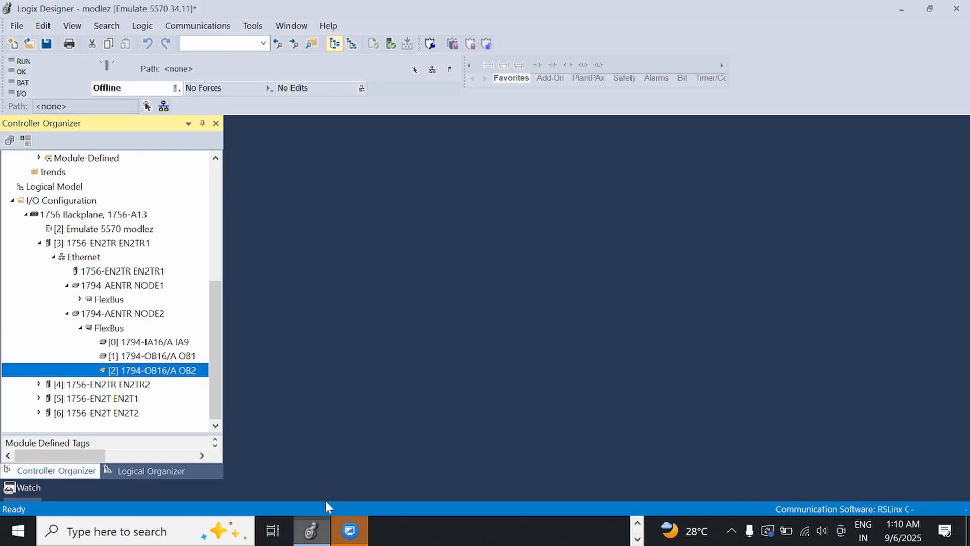
# Step: Add a 1797-IE8 analog input module named IE1 in slot 3 of NODE2's FlexBus
pyautogui.rightClick(117, 329)
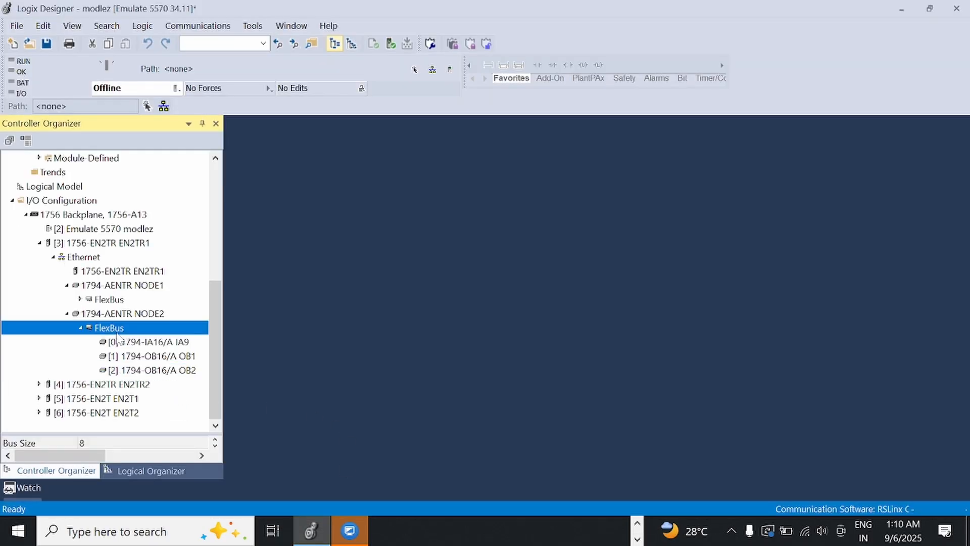
pyautogui.click(166, 341)
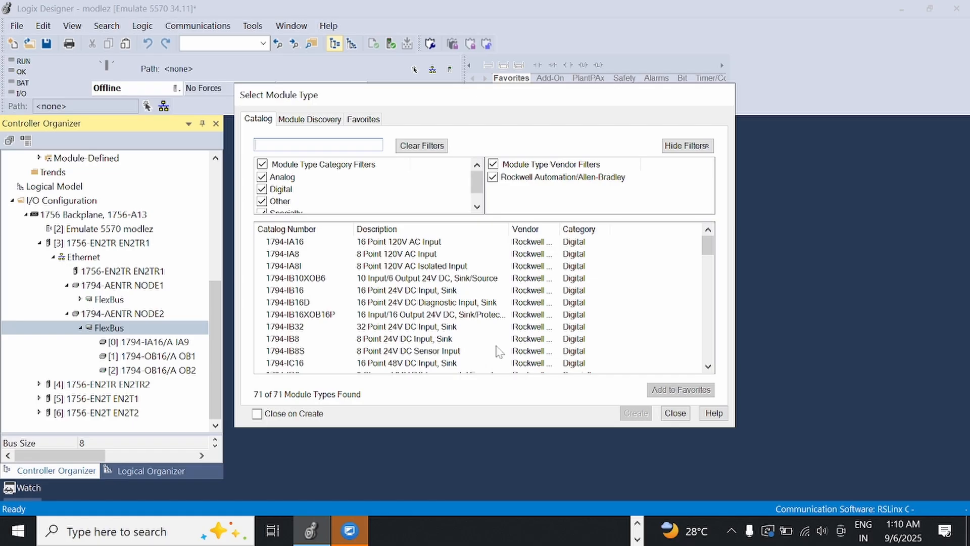
pyautogui.write('IE')
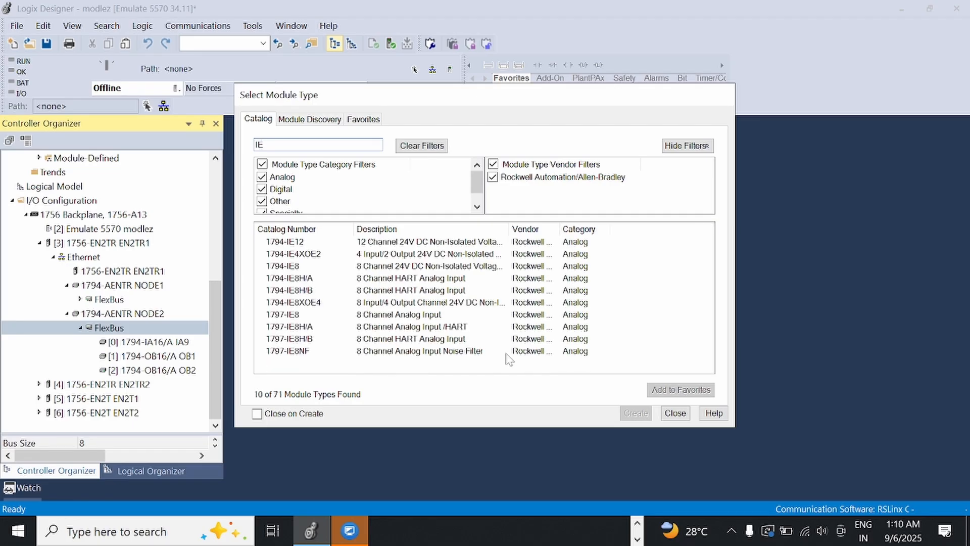
pyautogui.click(303, 315)
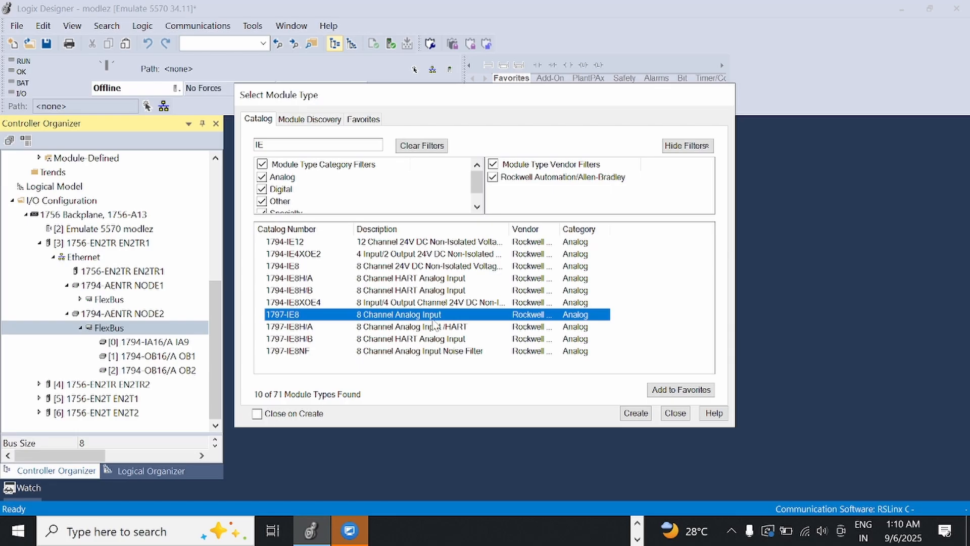
pyautogui.click(639, 417)
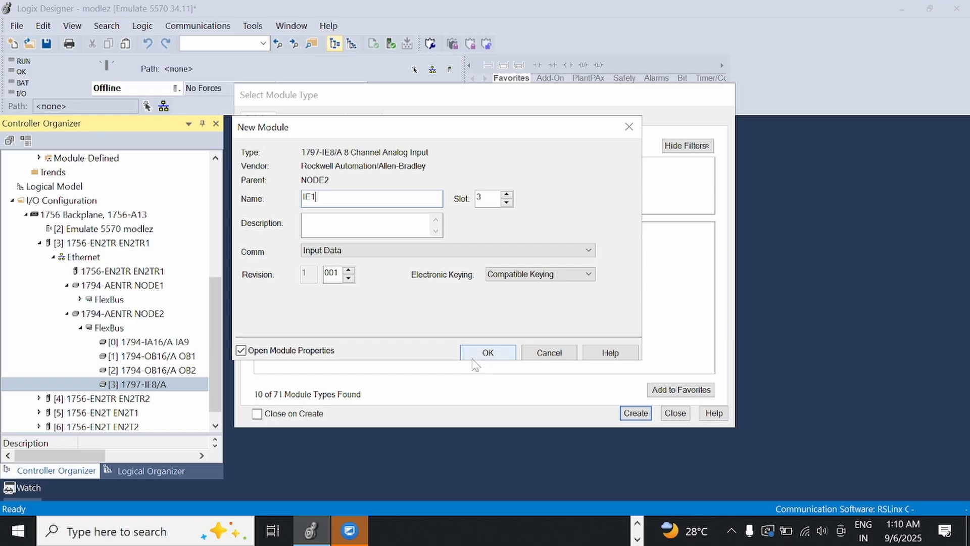
pyautogui.click(489, 353)
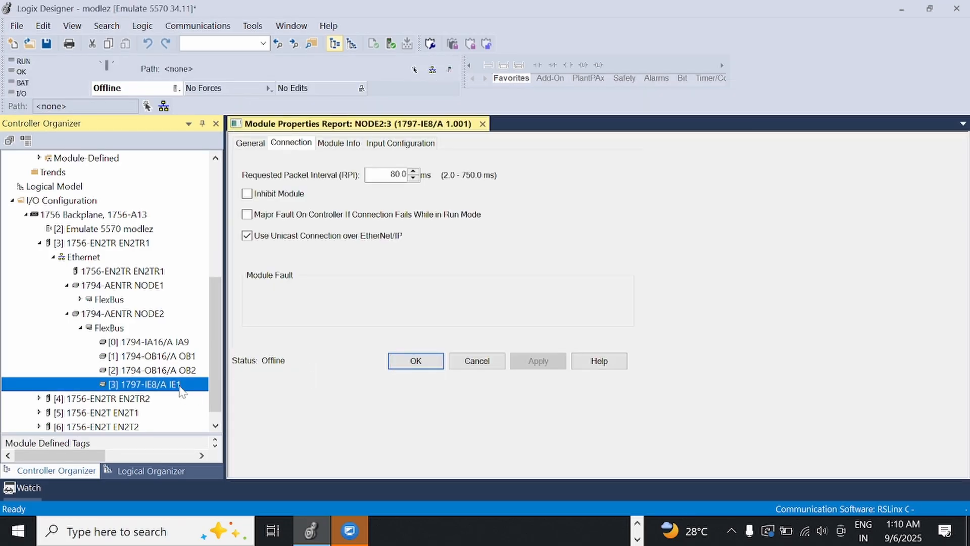
# Step: Accept the IE1 module's properties and paste a copy of that module onto the NODE2 FlexBus
pyautogui.click(416, 361)
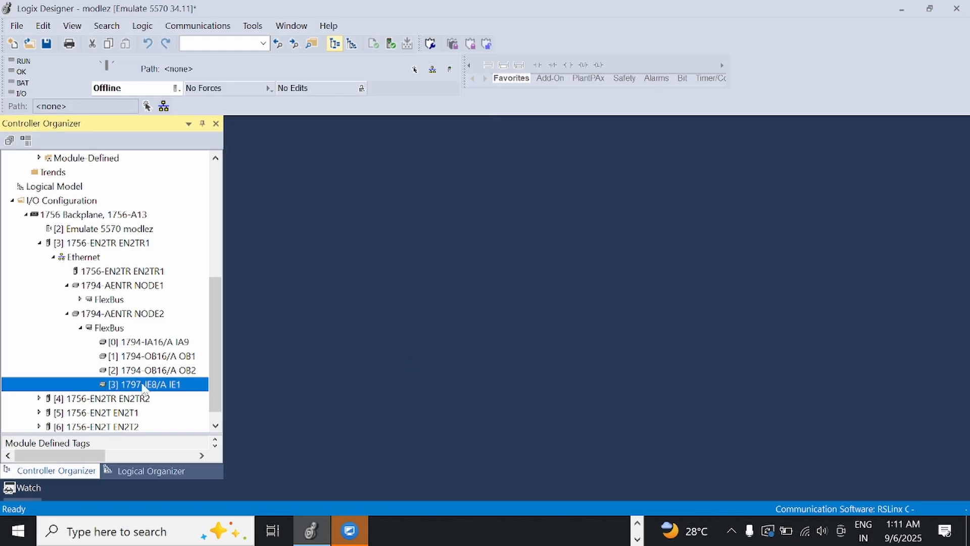
pyautogui.rightClick(143, 387)
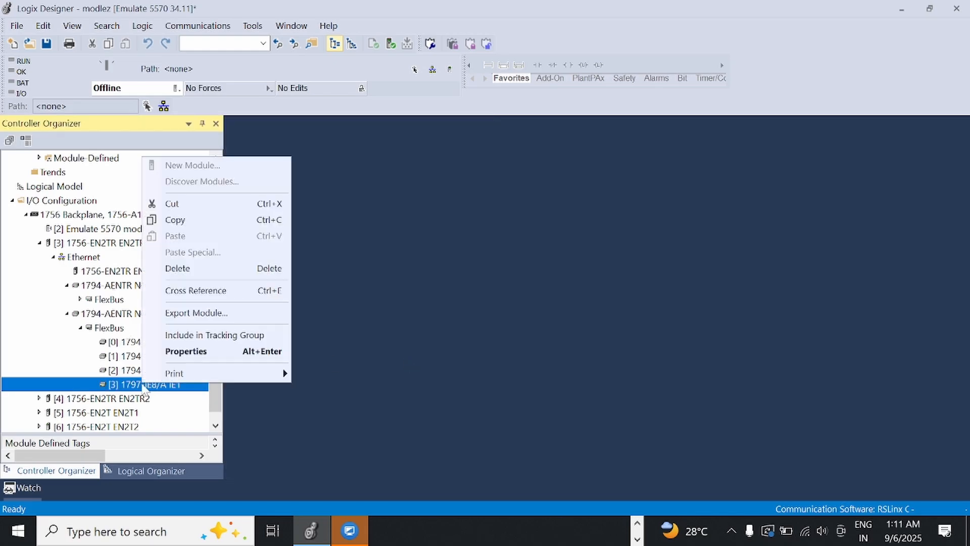
pyautogui.click(175, 220)
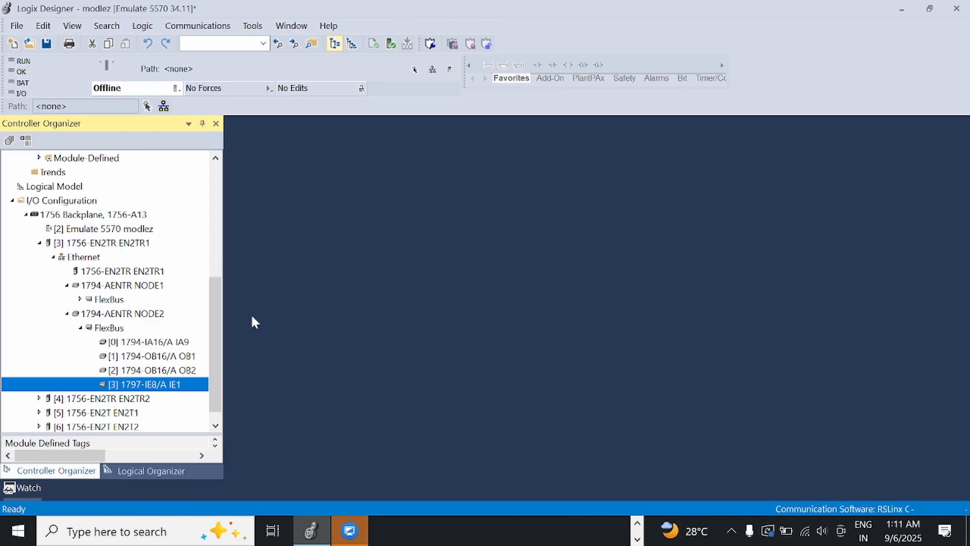
pyautogui.click(121, 331)
pyautogui.rightClick(121, 329)
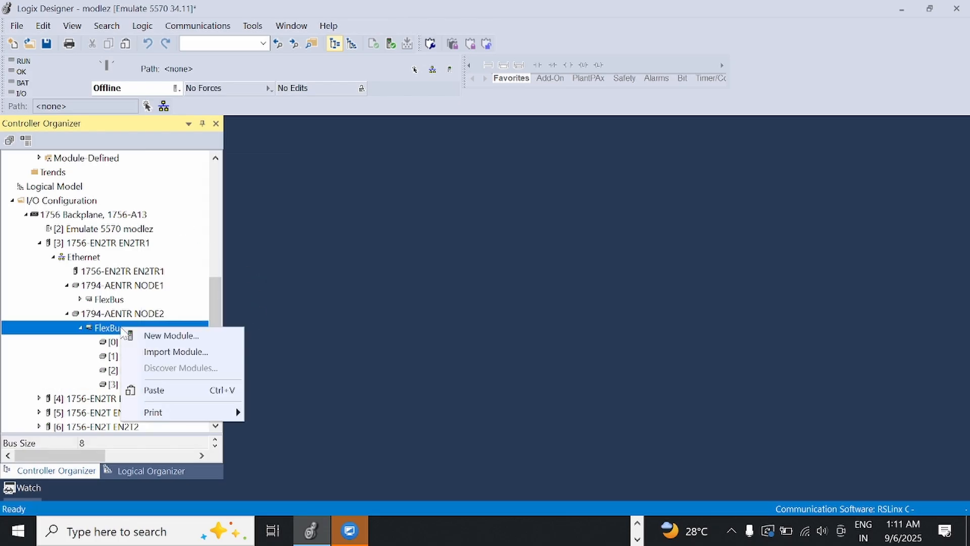
pyautogui.click(154, 390)
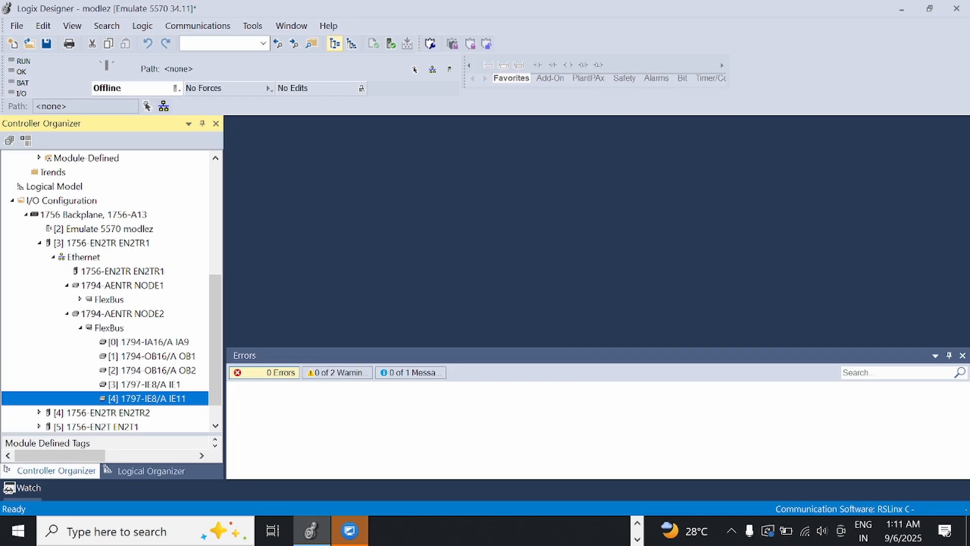
pyautogui.click(962, 356)
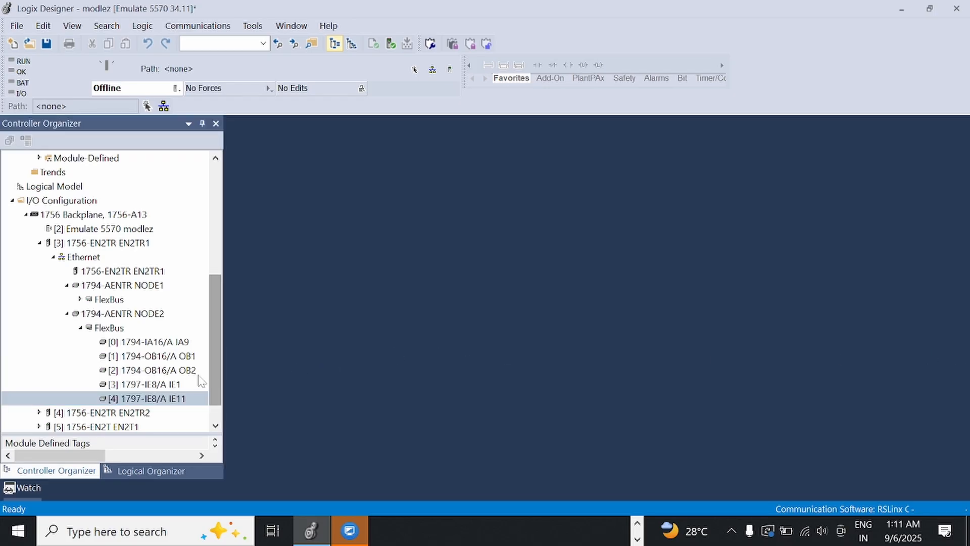
# Step: Paste a second copy of the 1797-IE8 module onto the NODE2 FlexBus and dismiss the error list
pyautogui.scroll(-1, 199, 387)
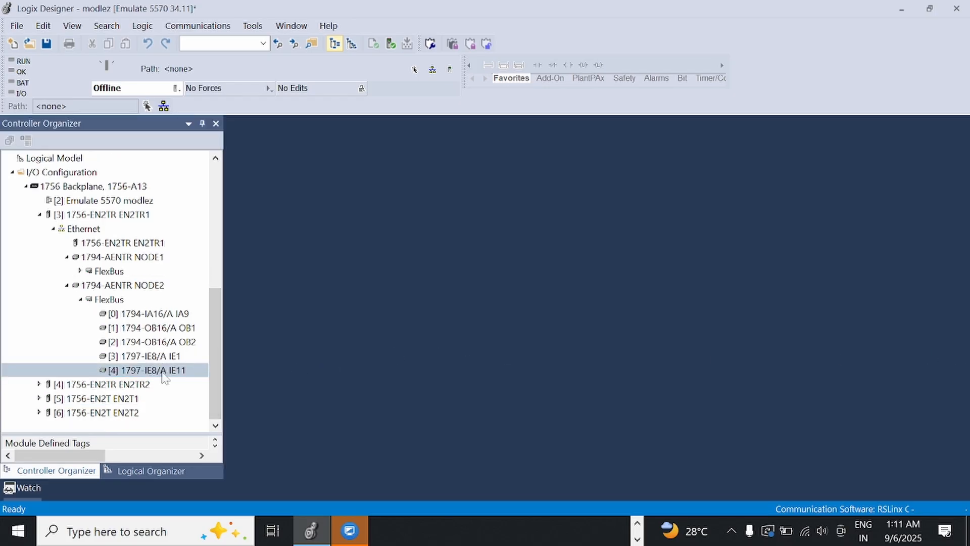
pyautogui.click(119, 301)
pyautogui.rightClick(119, 301)
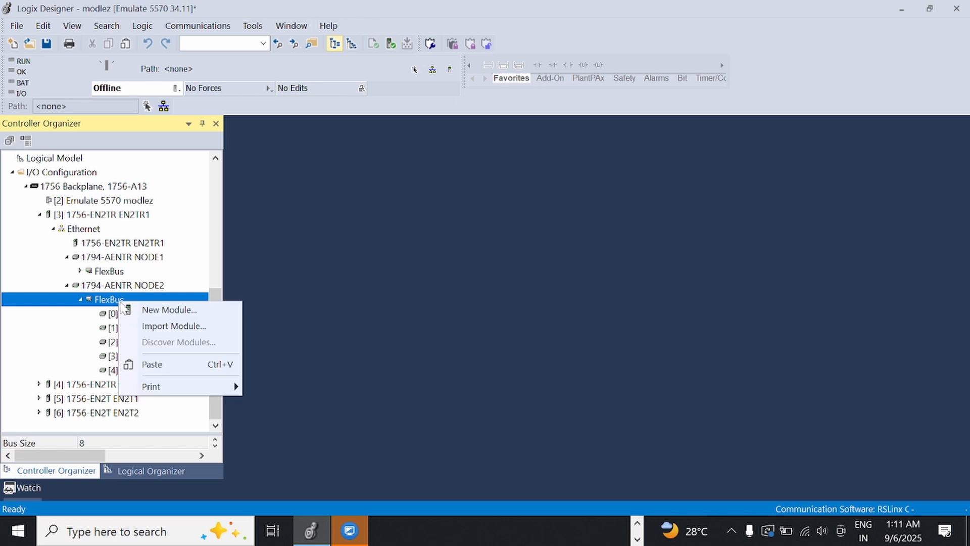
pyautogui.click(147, 364)
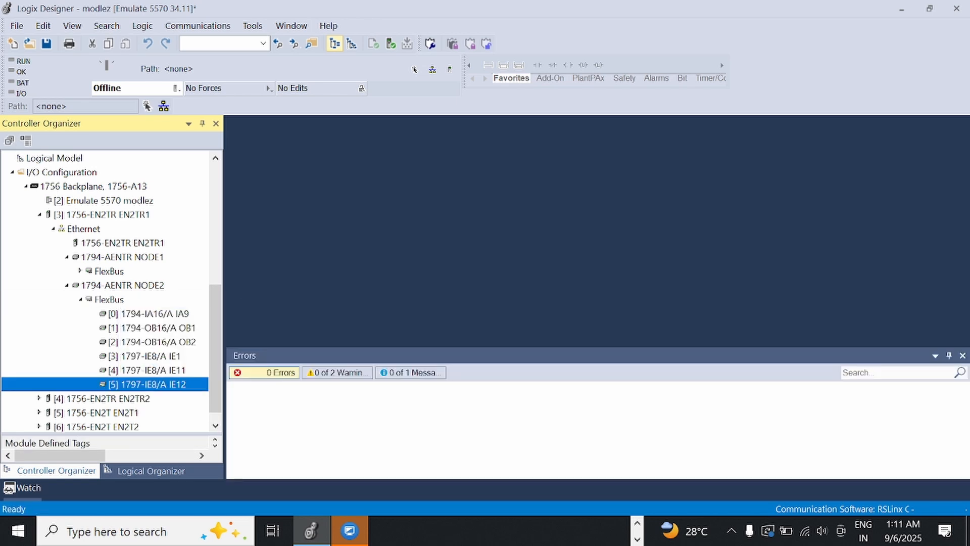
pyautogui.click(962, 355)
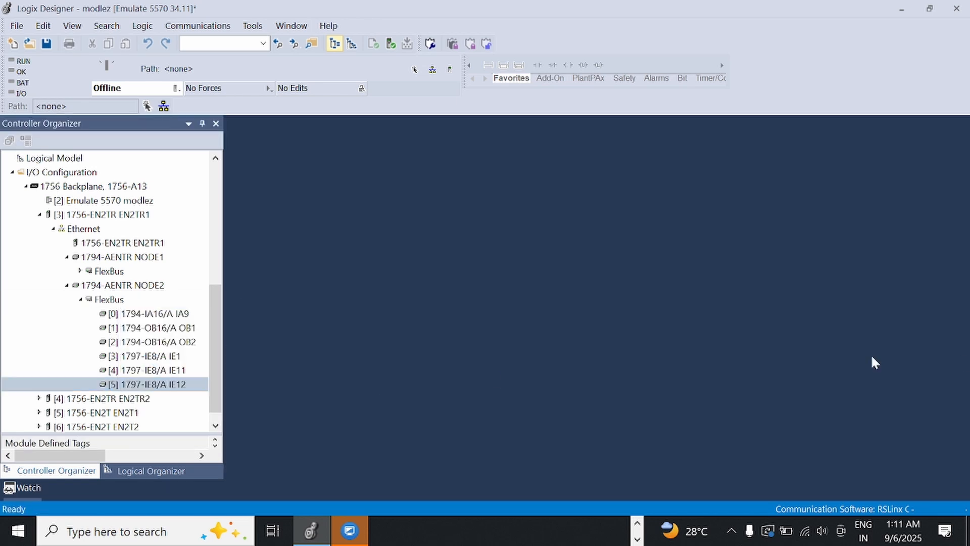
# Step: Rename the 1797-IE8 module in slot 4 of the NODE2 FlexBus to IE2
pyautogui.click(177, 373)
pyautogui.rightClick(177, 373)
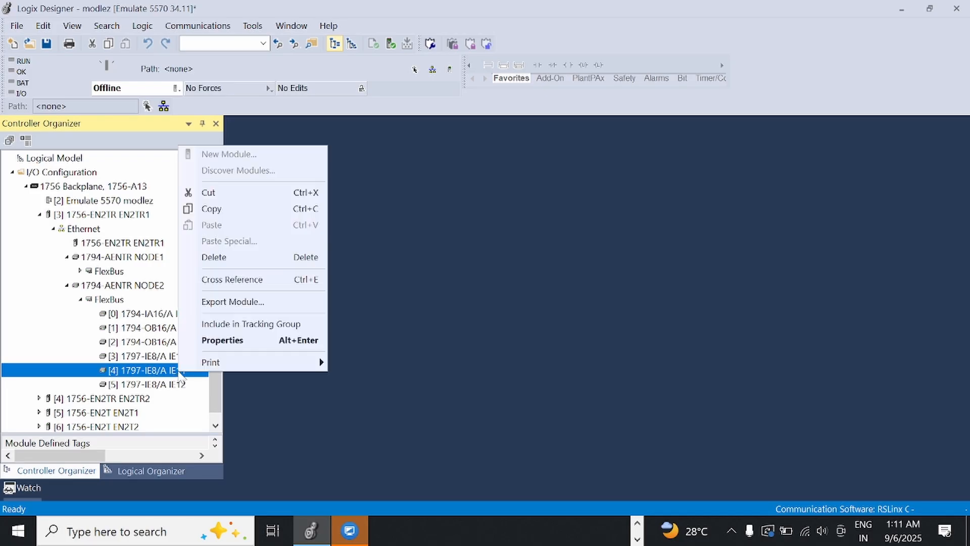
pyautogui.click(212, 340)
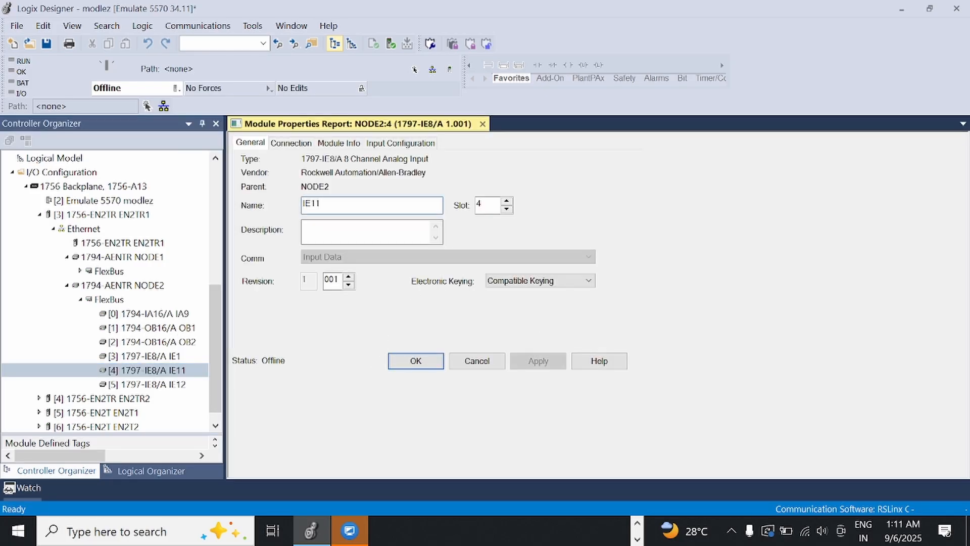
pyautogui.press('BackSpace')
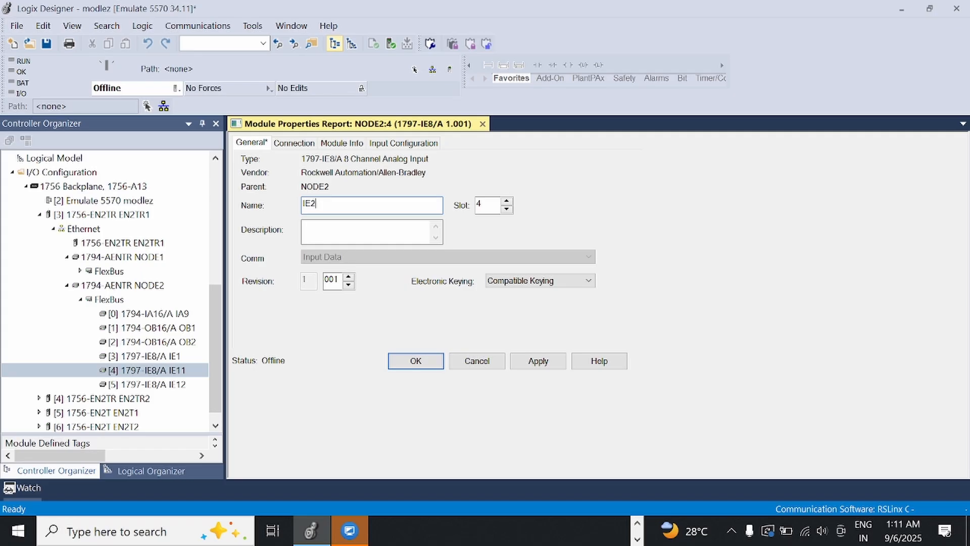
pyautogui.click(538, 362)
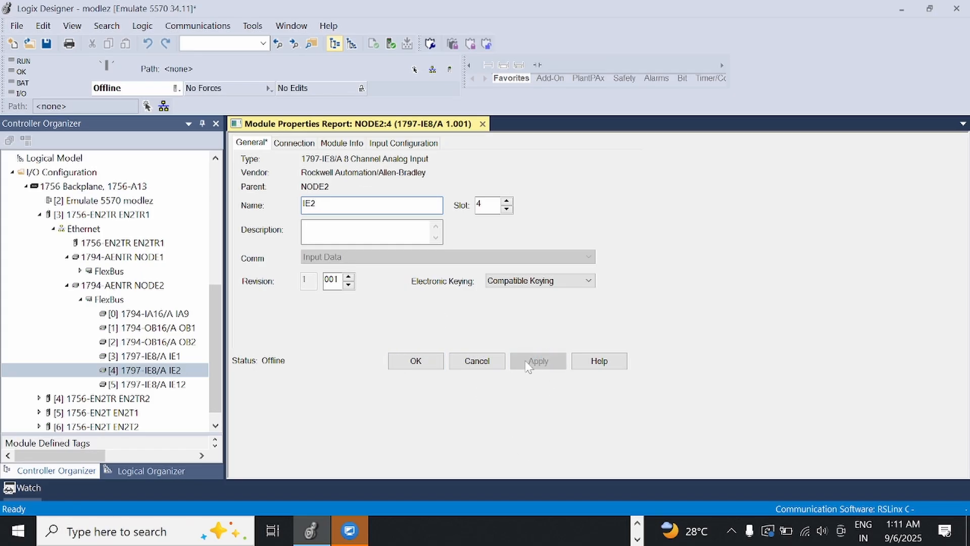
pyautogui.click(422, 362)
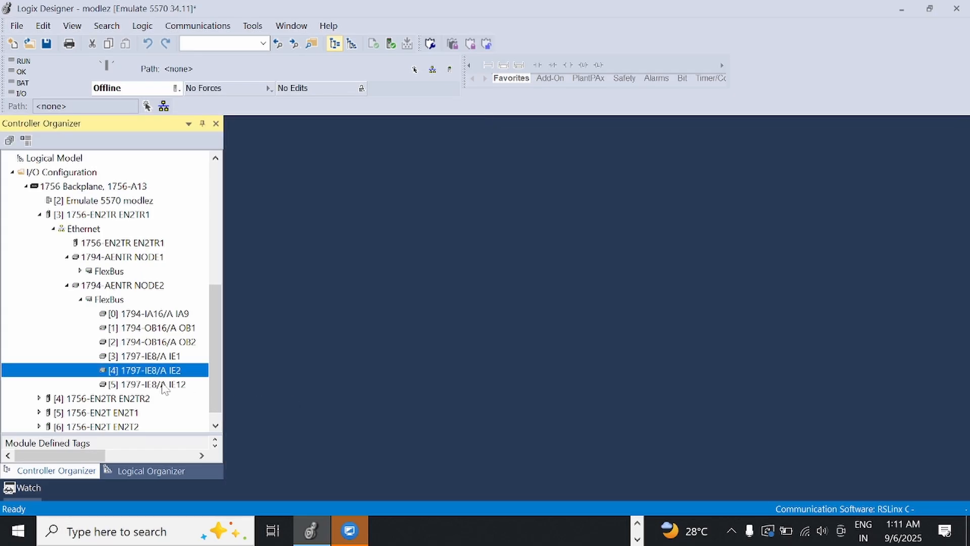
# Step: Rename the 1797-IE8 module in slot 5 of the NODE2 FlexBus to IE3
pyautogui.click(163, 386)
pyautogui.rightClick(164, 386)
pyautogui.click(238, 347)
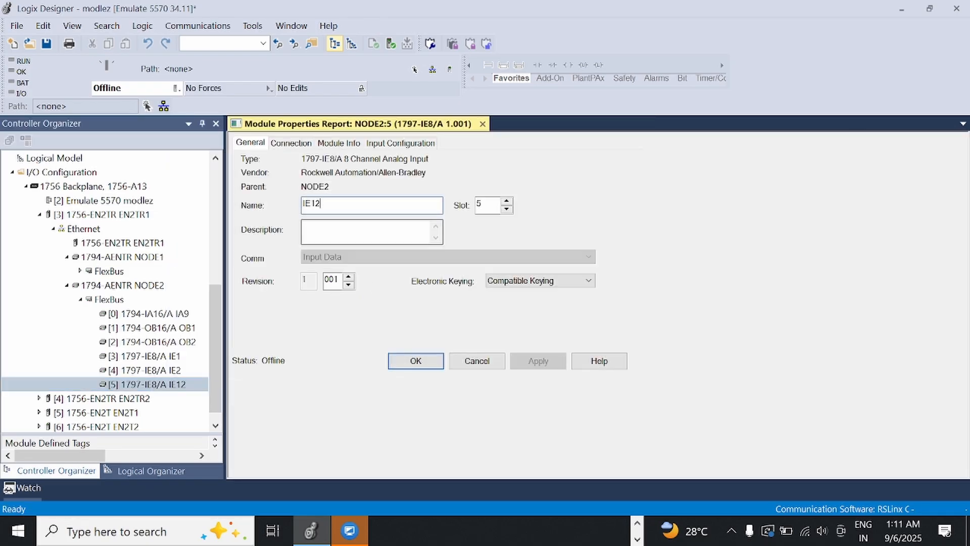
pyautogui.press('BackSpace')
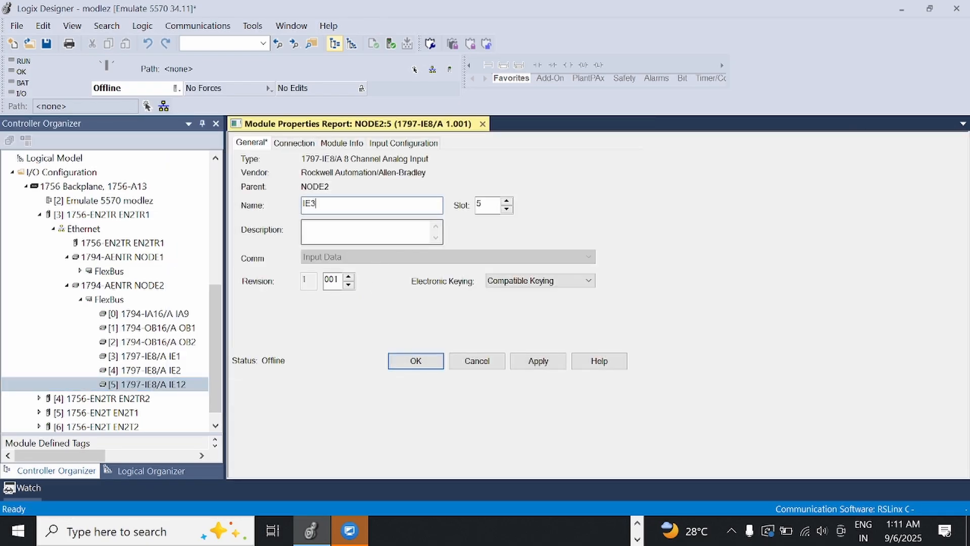
pyautogui.write('3')
pyautogui.click(538, 361)
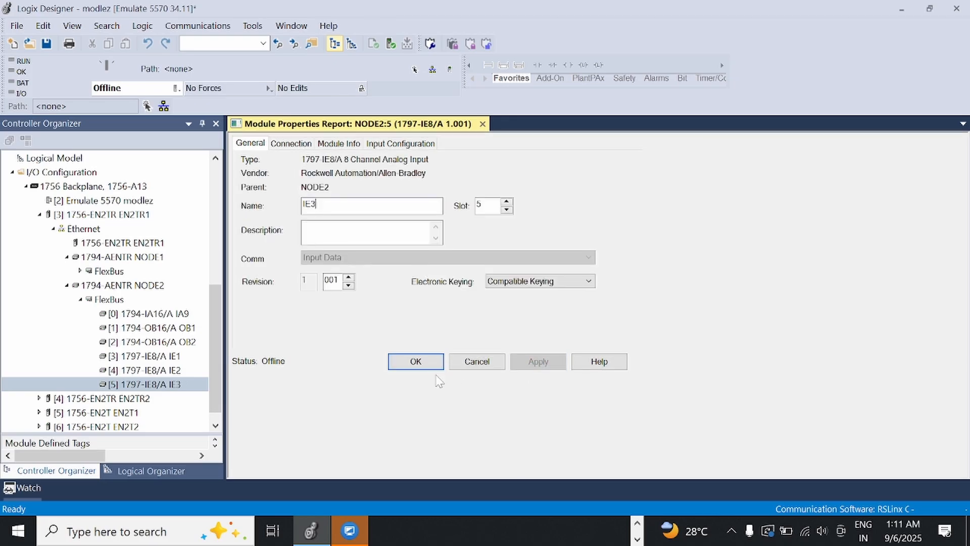
pyautogui.click(416, 361)
# Step: Check the NODE-2 layout in the Acrobat drawing, and start a new 1794-OE4 module on the NODE2 FlexBus in Logix Designer
pyautogui.scroll(-1, 196, 396)
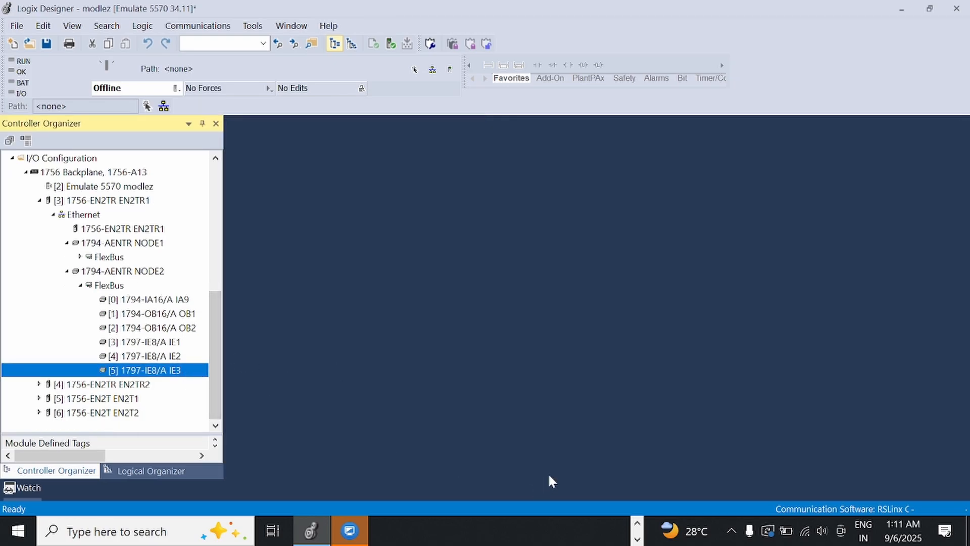
pyautogui.click(638, 524)
pyautogui.click(582, 530)
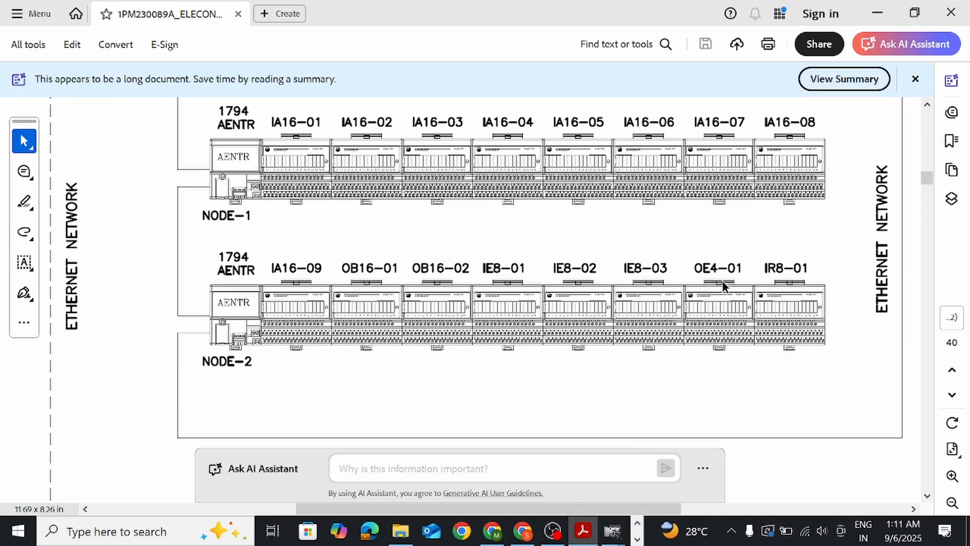
pyautogui.click(637, 540)
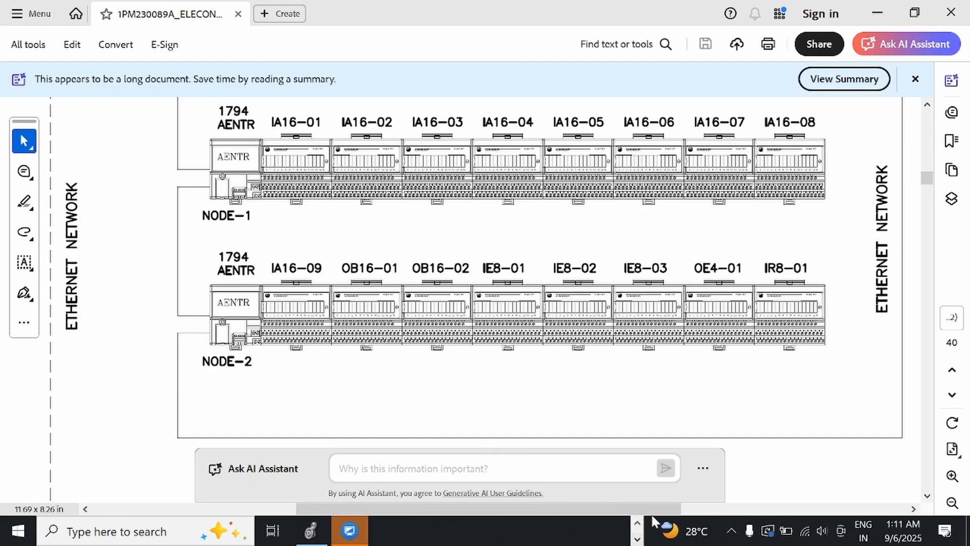
pyautogui.click(309, 536)
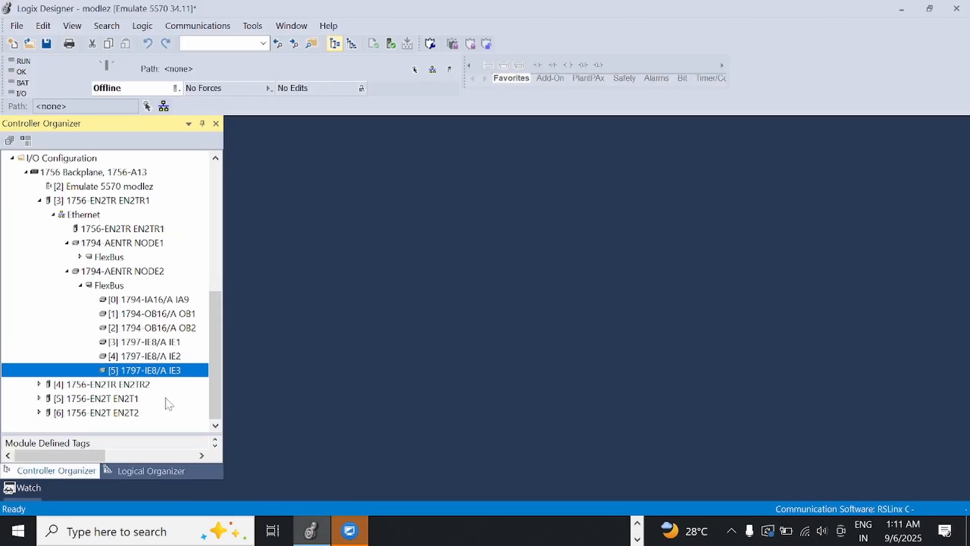
pyautogui.rightClick(128, 287)
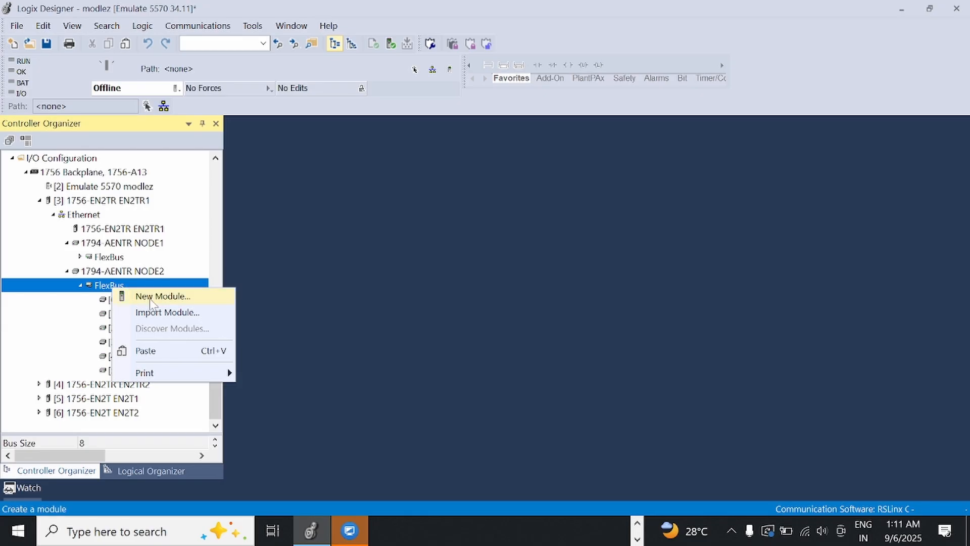
pyautogui.click(153, 297)
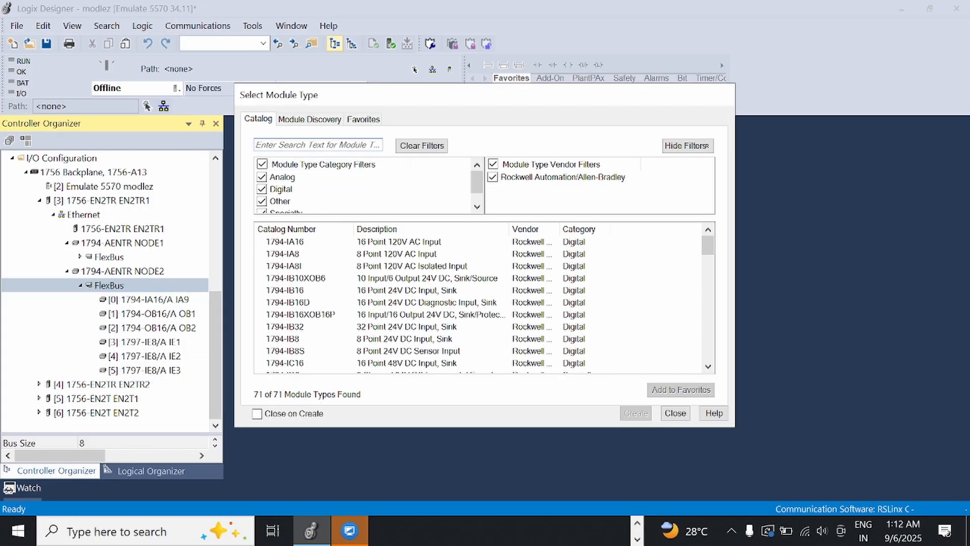
pyautogui.write('OE')
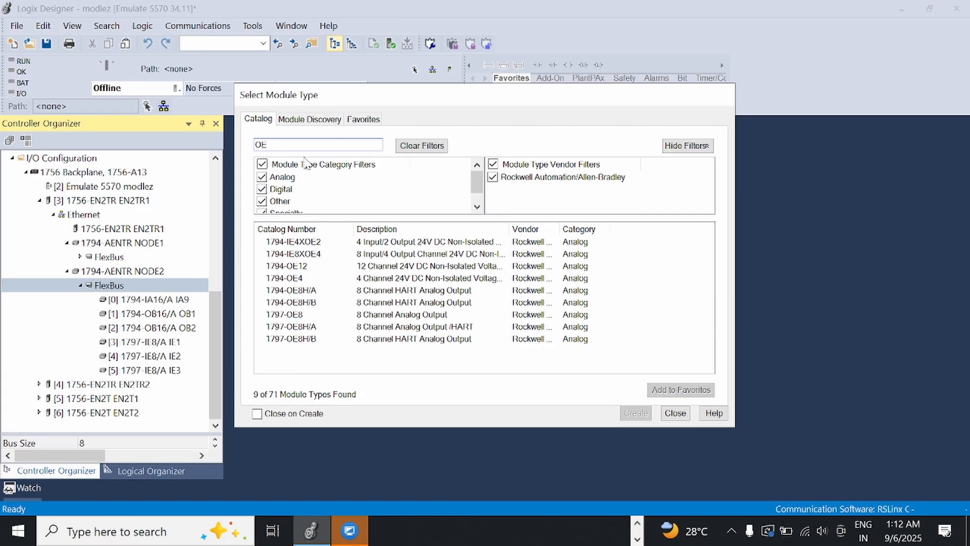
pyautogui.click(307, 280)
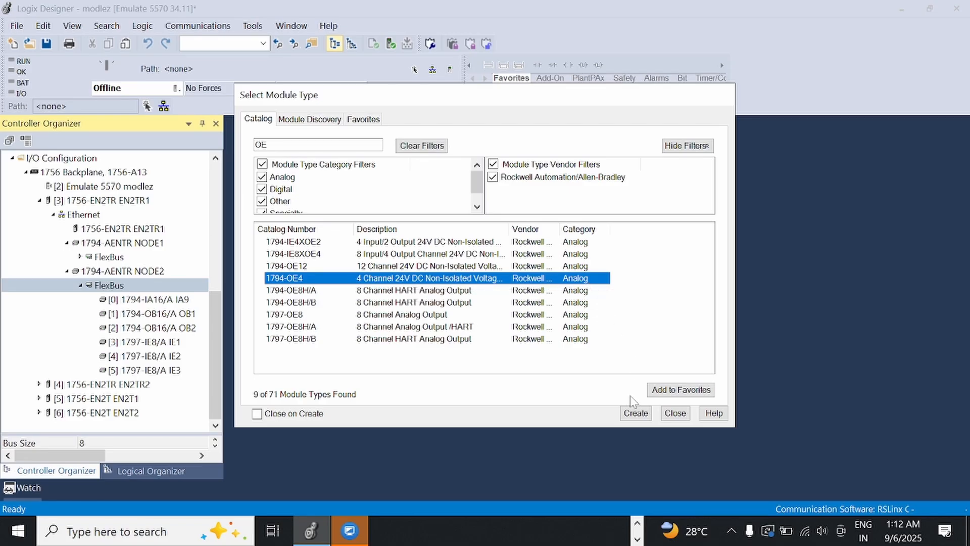
pyautogui.click(636, 413)
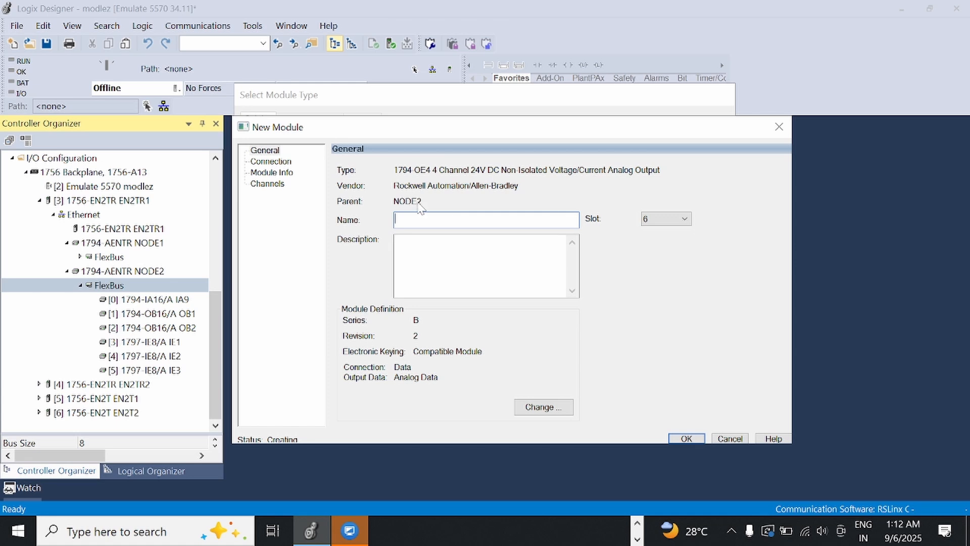
pyautogui.write('OE1')
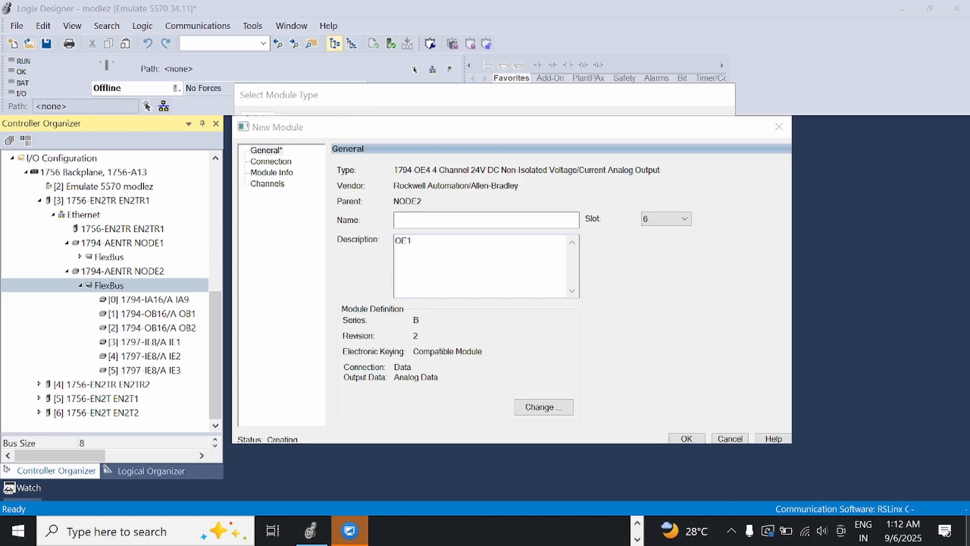
pyautogui.press('super+d')
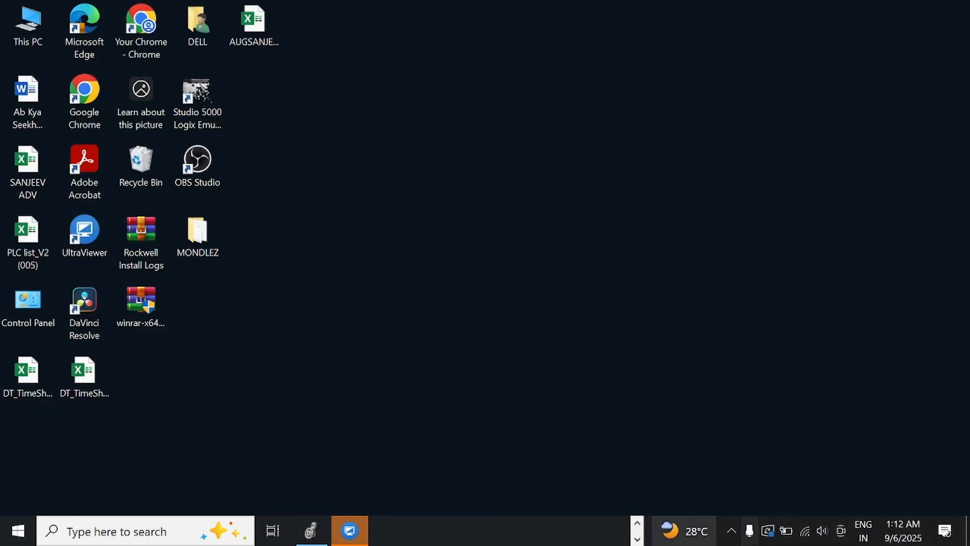
pyautogui.click(310, 531)
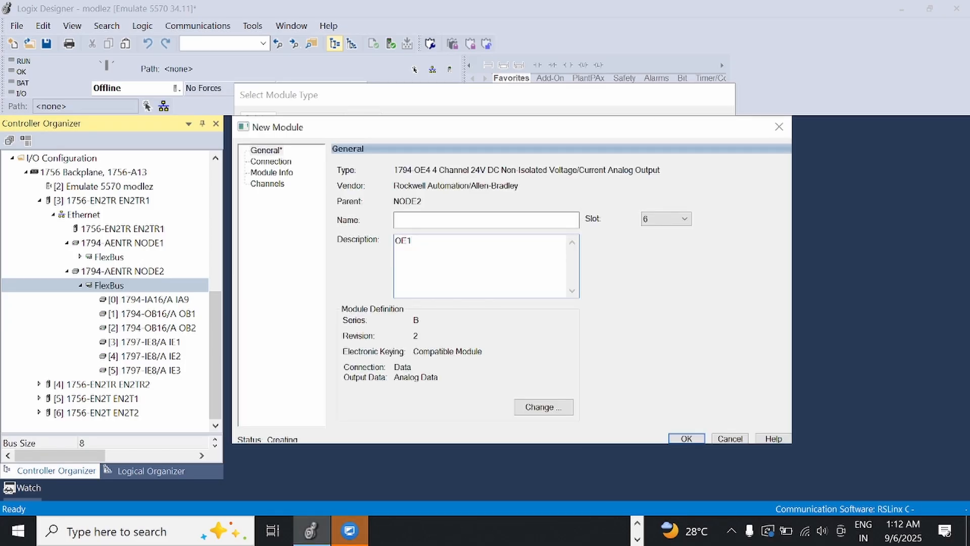
pyautogui.moveTo(416, 243); pyautogui.dragTo(318, 259)
pyautogui.press('BackSpace')
# Step: Name the new 1794-OE4 module OE1, create it and close the module catalog
pyautogui.click(397, 219)
pyautogui.click(673, 438)
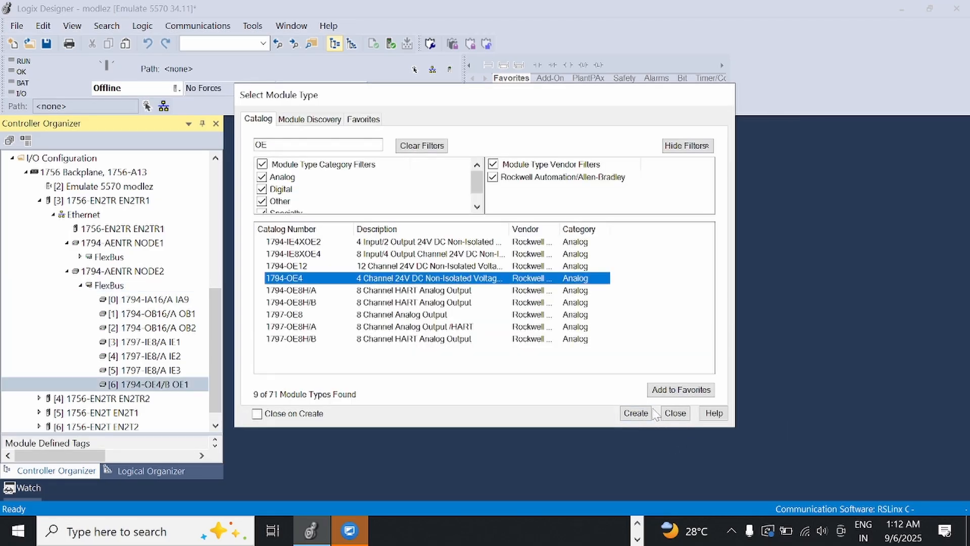
pyautogui.click(674, 413)
# Step: Look up the last NODE-2 module in the Acrobat drawing and return to Logix Designer
pyautogui.scroll(-1, 182, 412)
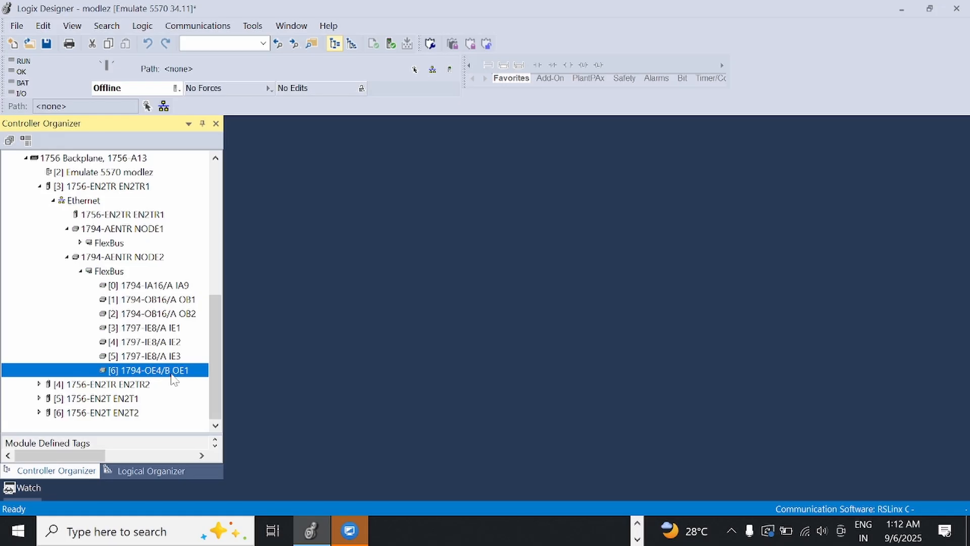
pyautogui.click(638, 539)
pyautogui.click(636, 523)
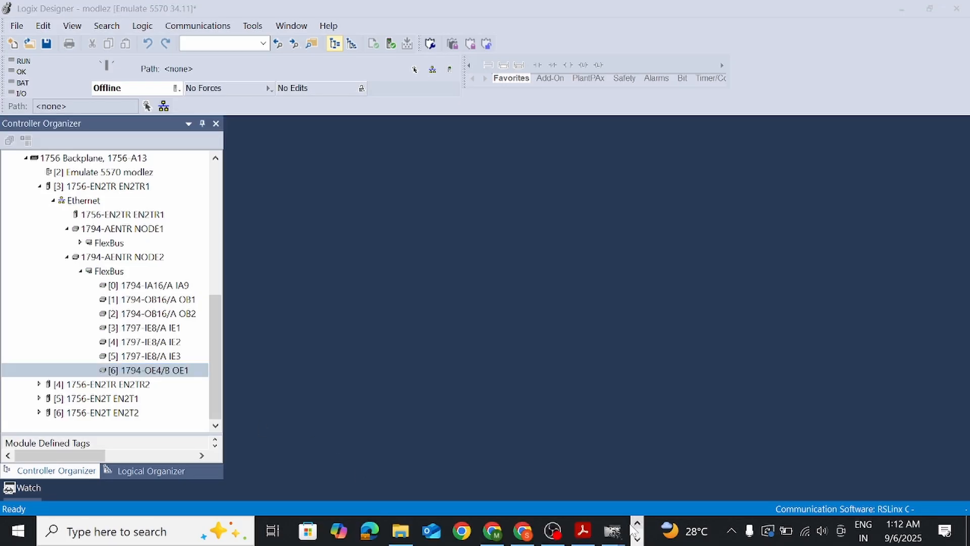
pyautogui.click(583, 530)
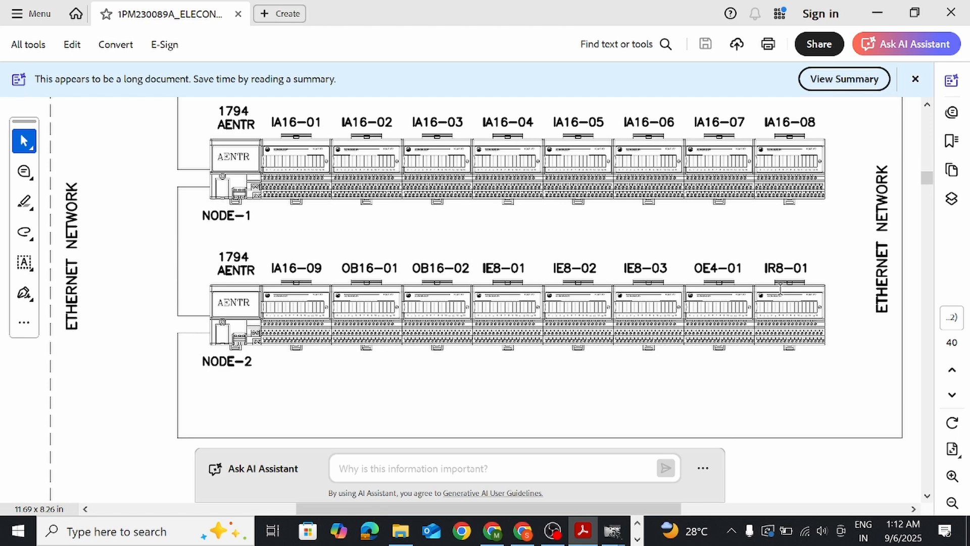
pyautogui.click(637, 540)
pyautogui.click(310, 531)
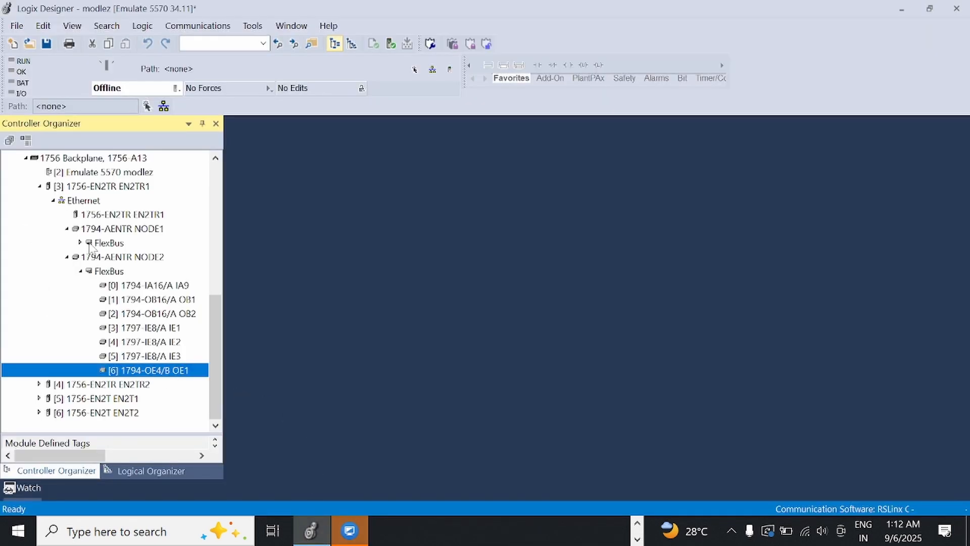
# Step: Add a 1794-IR8 RTD analog input module named IR1 to the NODE2 FlexBus and close the module catalog
pyautogui.click(116, 272)
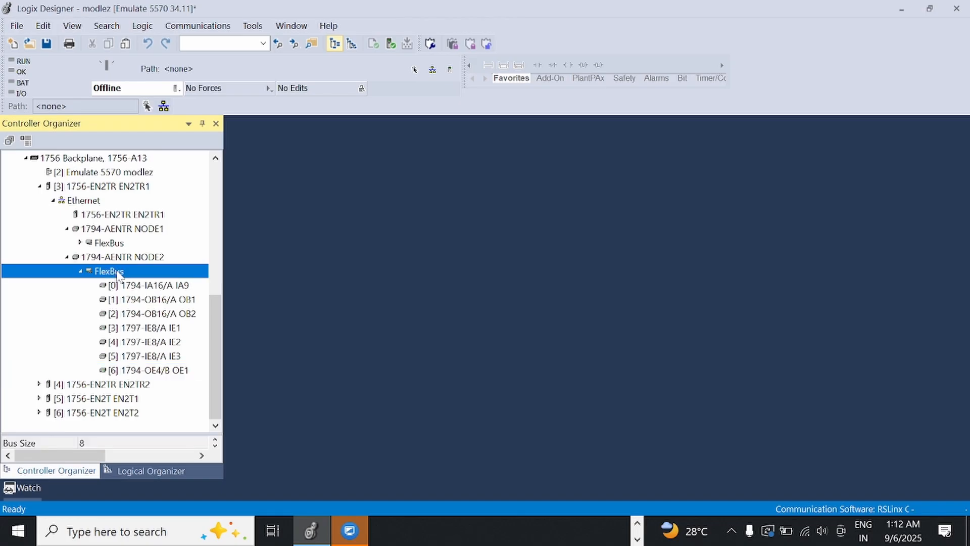
pyautogui.rightClick(116, 273)
pyautogui.click(510, 406)
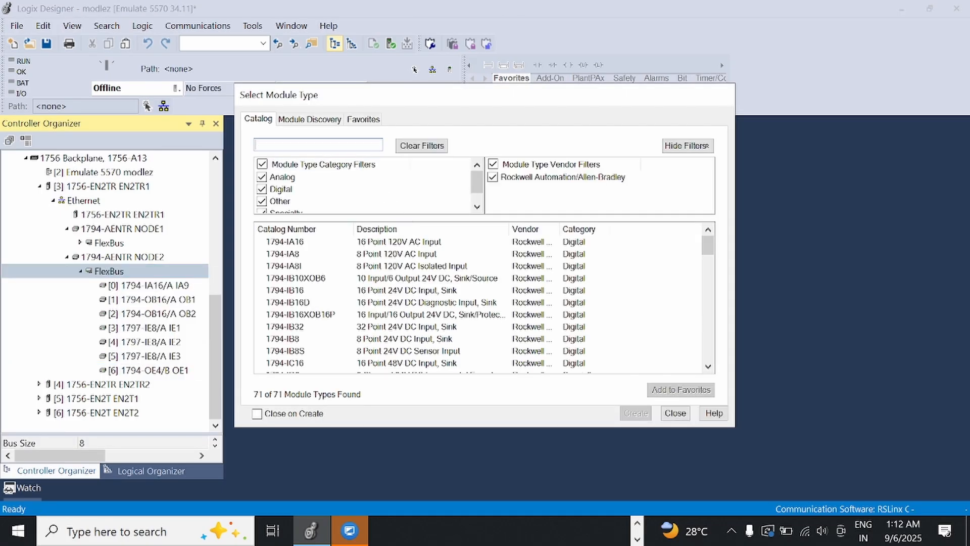
pyautogui.write('IR')
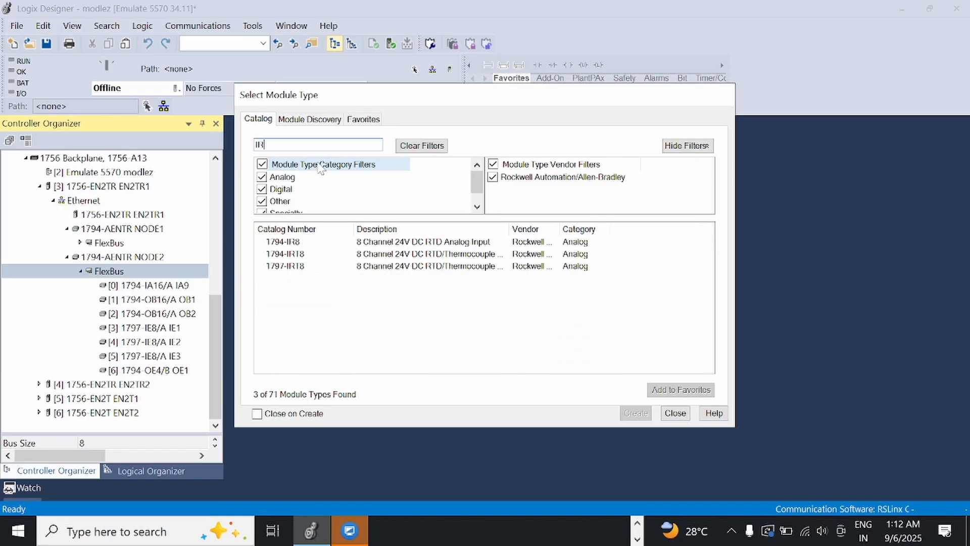
pyautogui.click(293, 244)
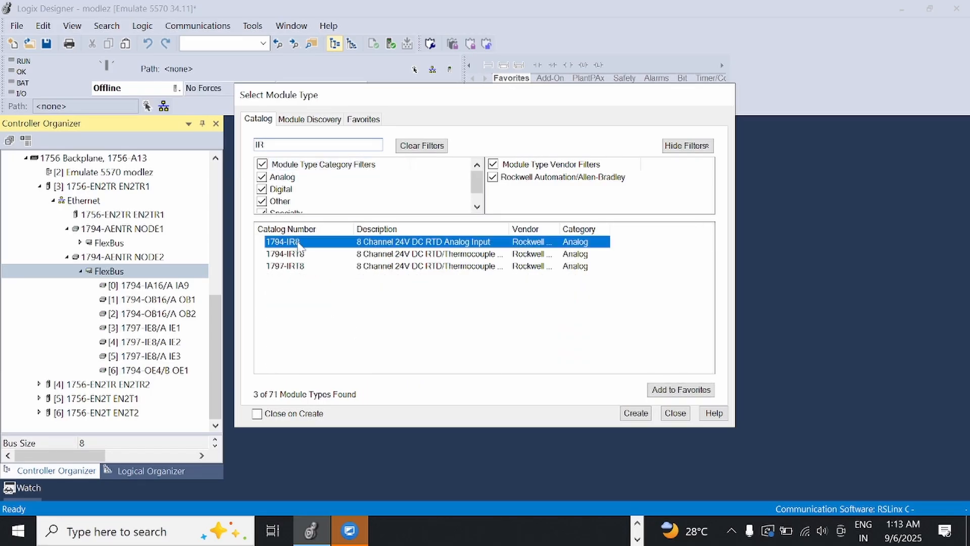
pyautogui.click(635, 413)
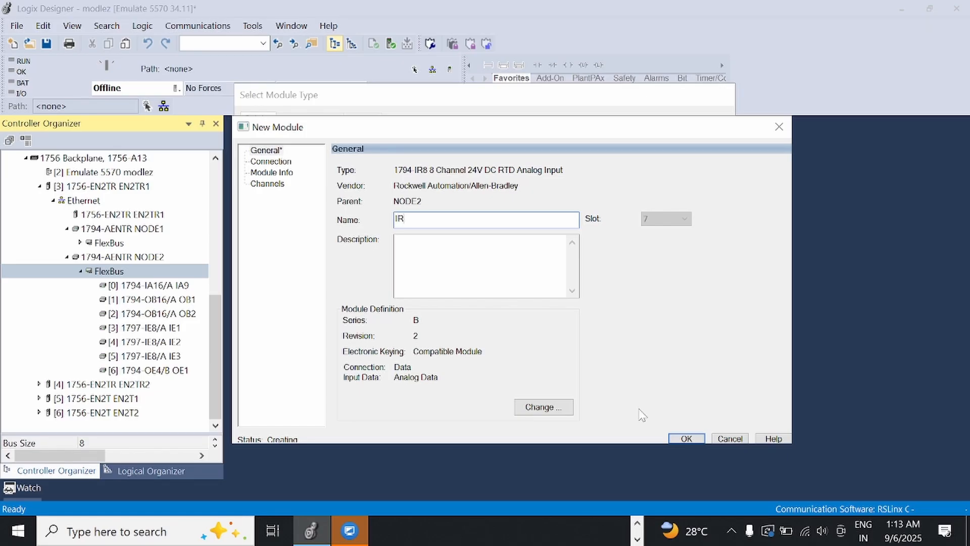
pyautogui.write('1')
pyautogui.click(683, 438)
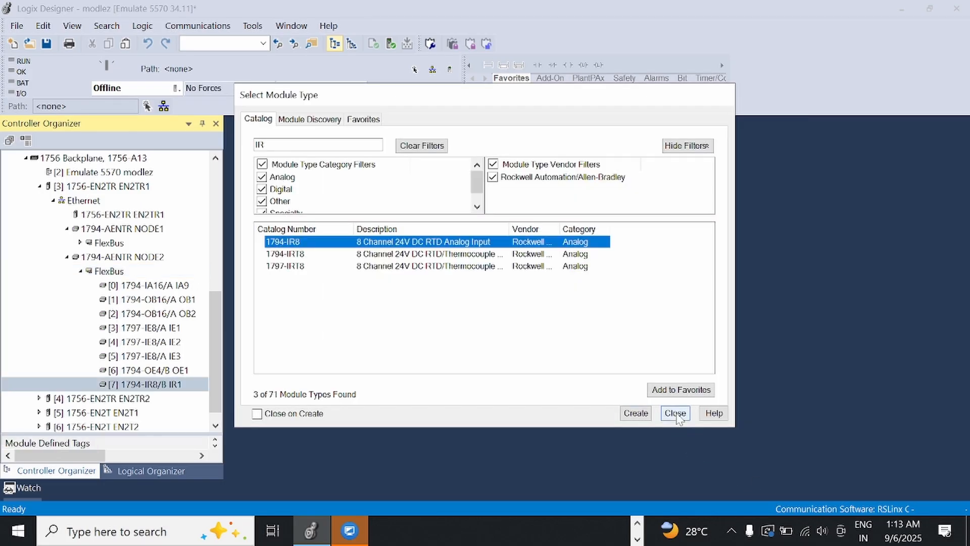
pyautogui.click(676, 413)
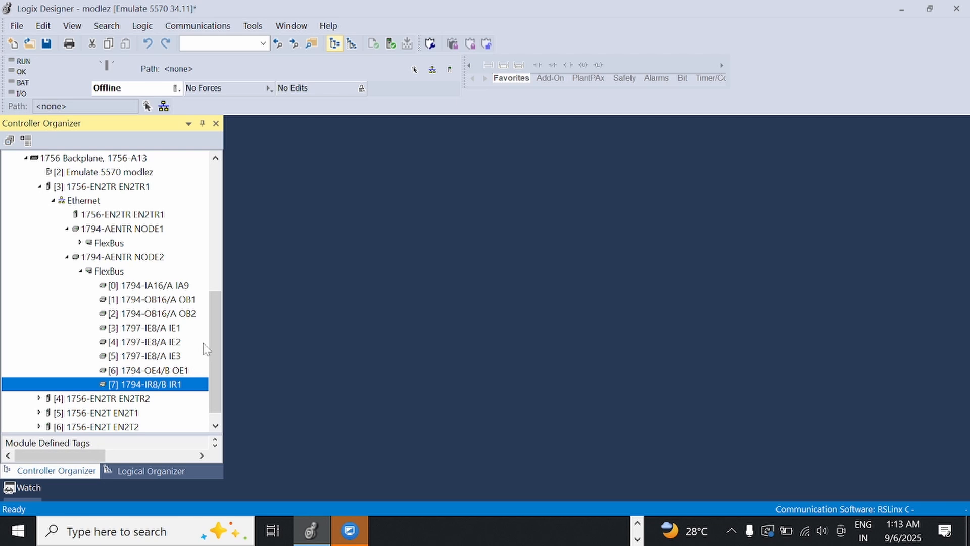
# Step: Expand the NODE1 FlexBus and look over the modules under both FlexBus nodes
pyautogui.scroll(2, 107, 288)
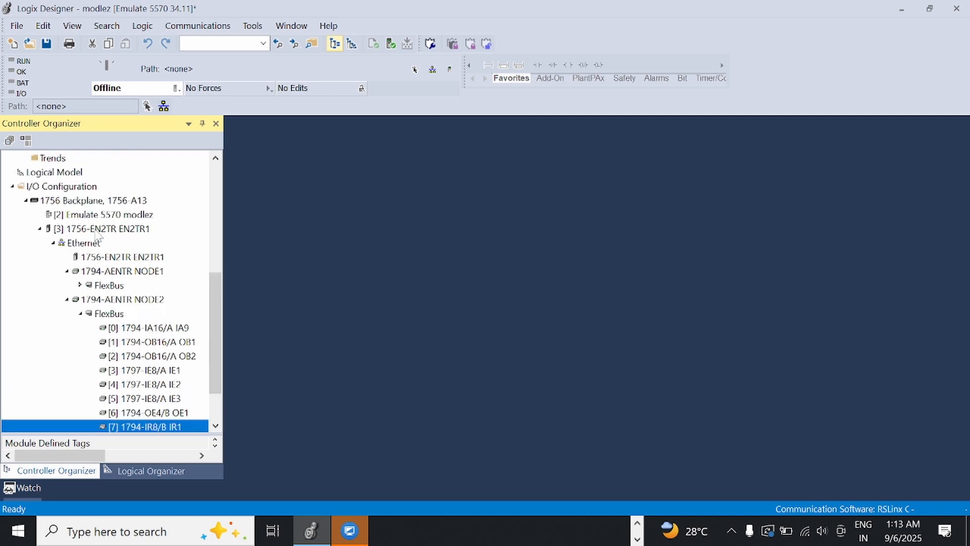
pyautogui.scroll(-3, 145, 286)
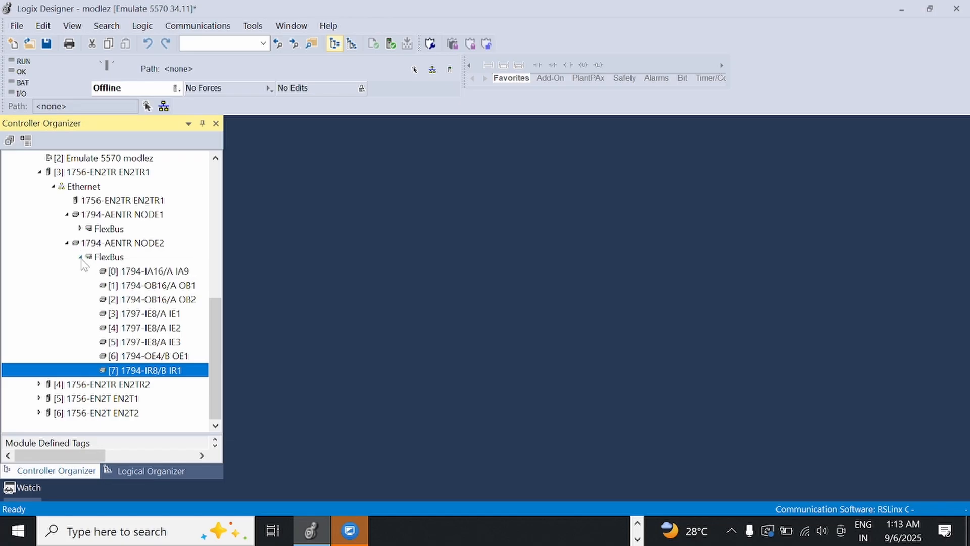
pyautogui.click(80, 228)
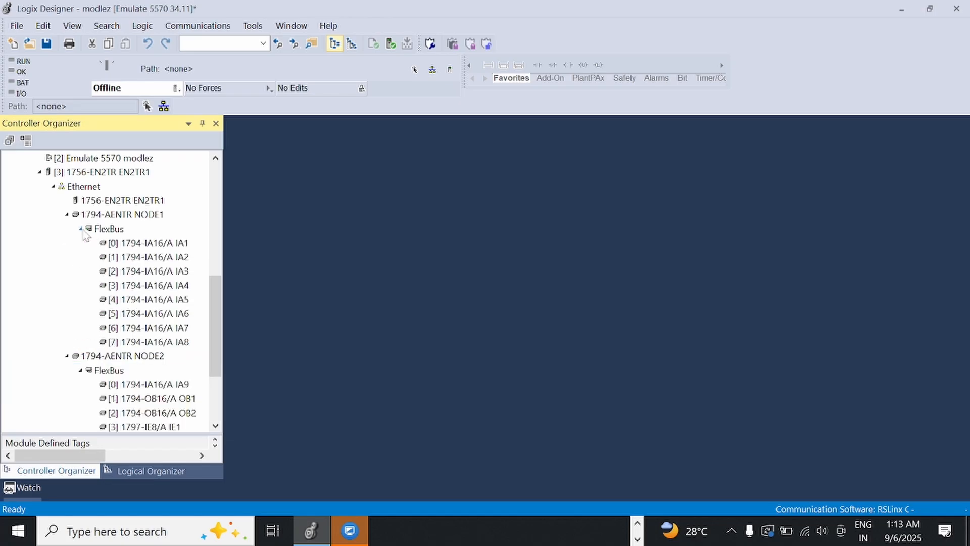
pyautogui.scroll(-3, 122, 286)
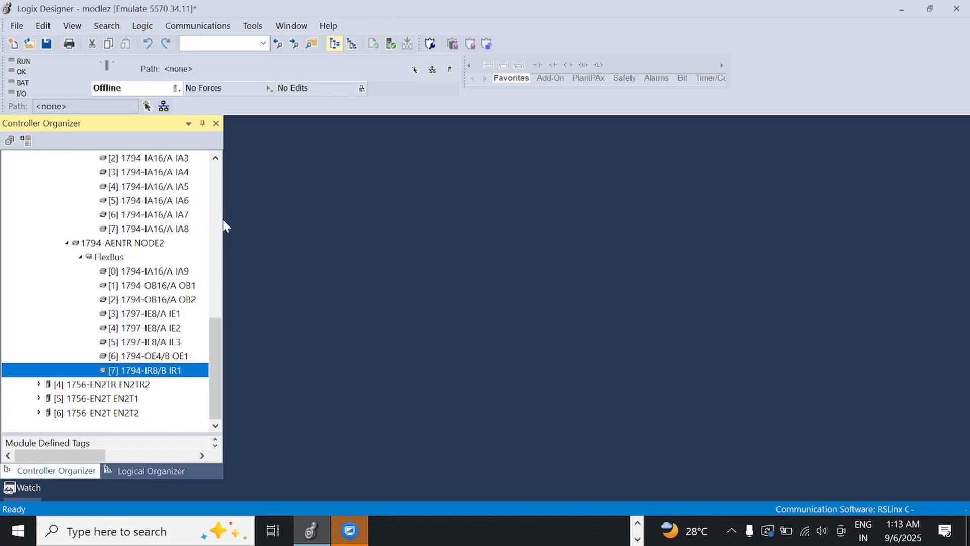
# Step: Make the Controller Organizer slightly wider and keep it docked beside the workspace
pyautogui.moveTo(226, 219); pyautogui.dragTo(341, 219)
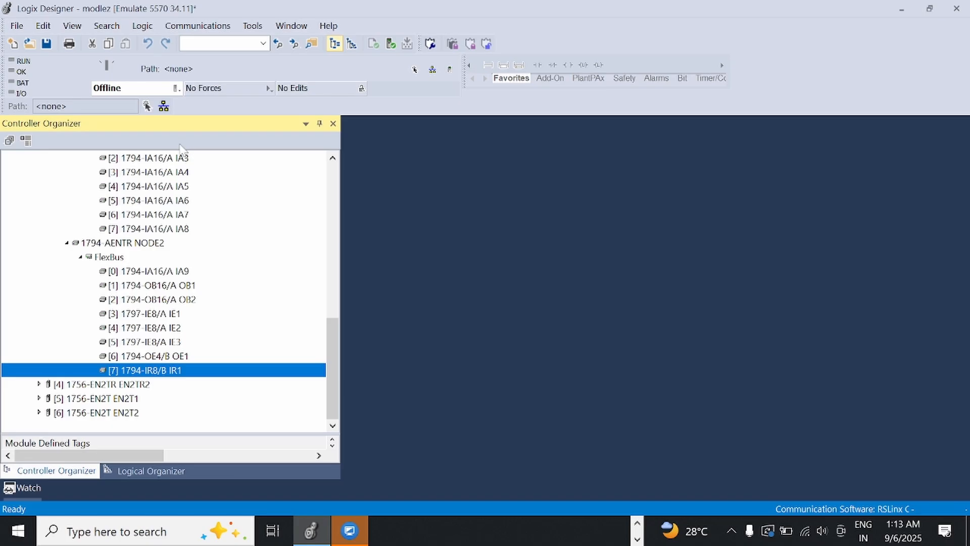
pyautogui.scroll(2, 190, 196)
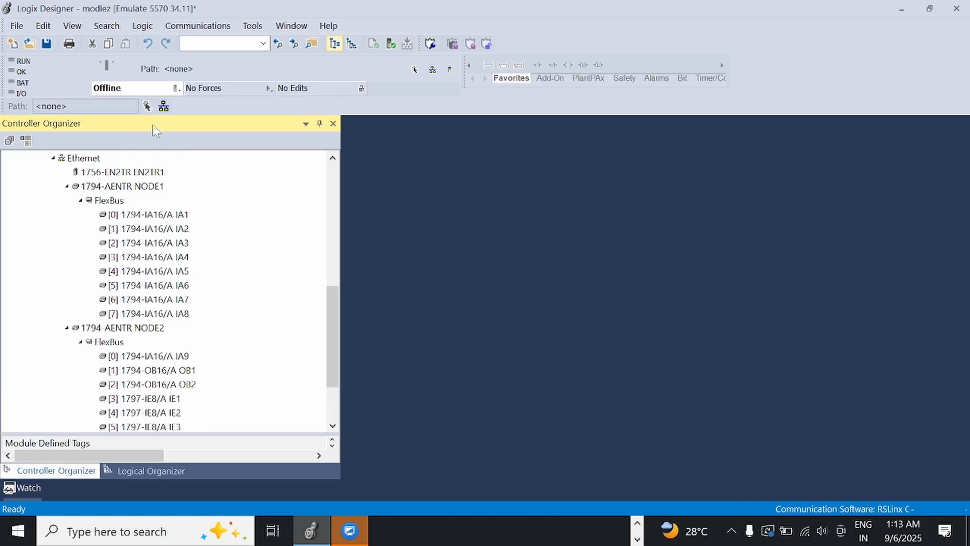
pyautogui.doubleClick(153, 124)
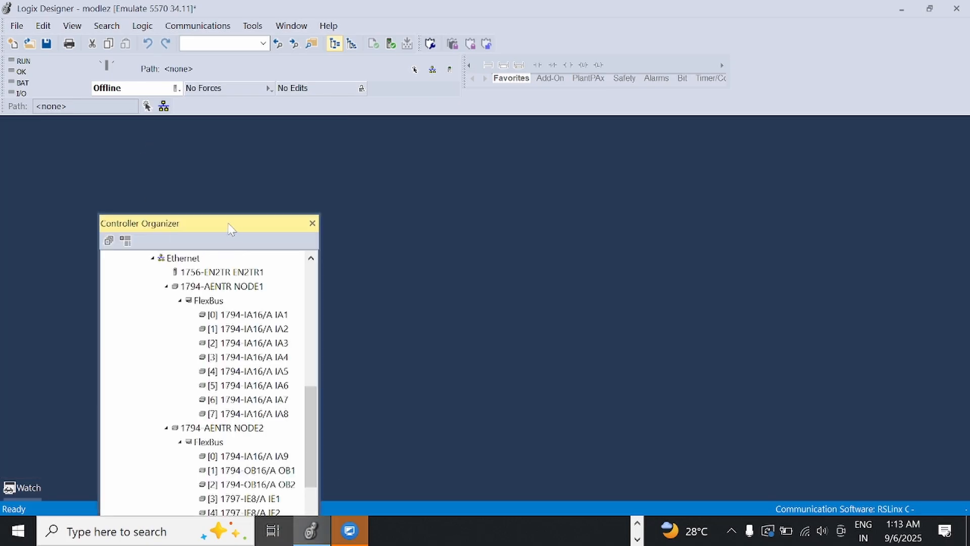
pyautogui.moveTo(227, 223); pyautogui.dragTo(123, 130)
pyautogui.doubleClick(122, 130)
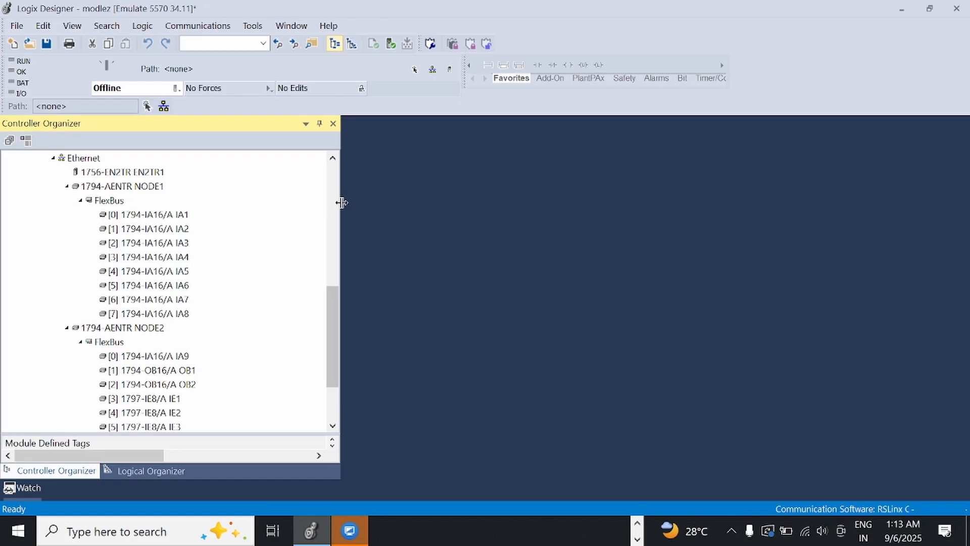
pyautogui.moveTo(340, 203); pyautogui.dragTo(260, 198)
# Step: Review the I/O Configuration tree from the 1756 backplane through the NODE1 and NODE2 modules
pyautogui.scroll(6, 191, 243)
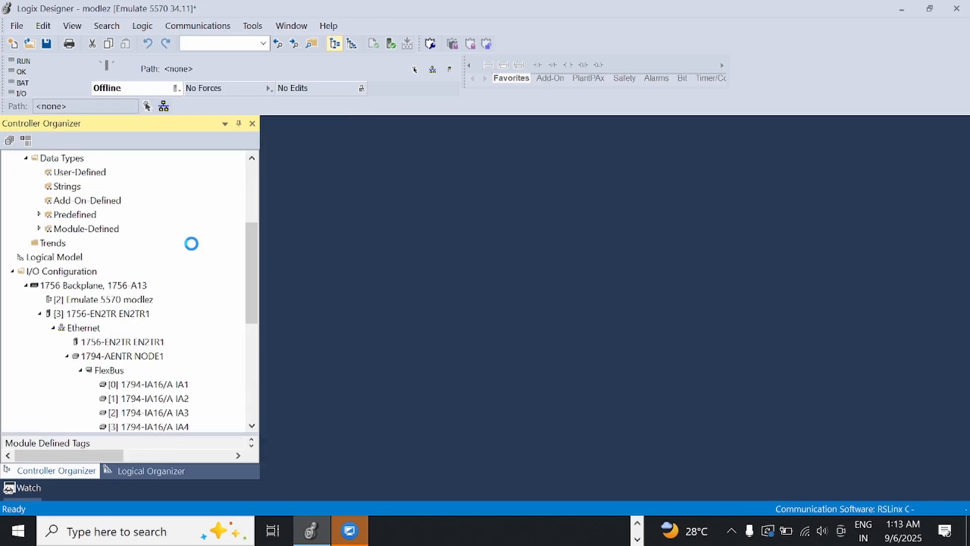
pyautogui.scroll(-5, 189, 236)
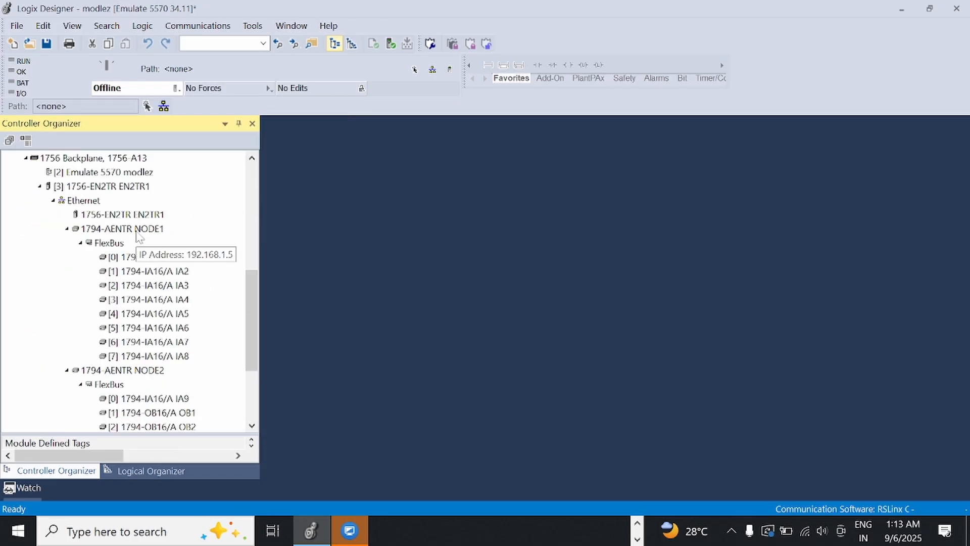
pyautogui.scroll(-2, 132, 248)
pyautogui.scroll(-1, 132, 248)
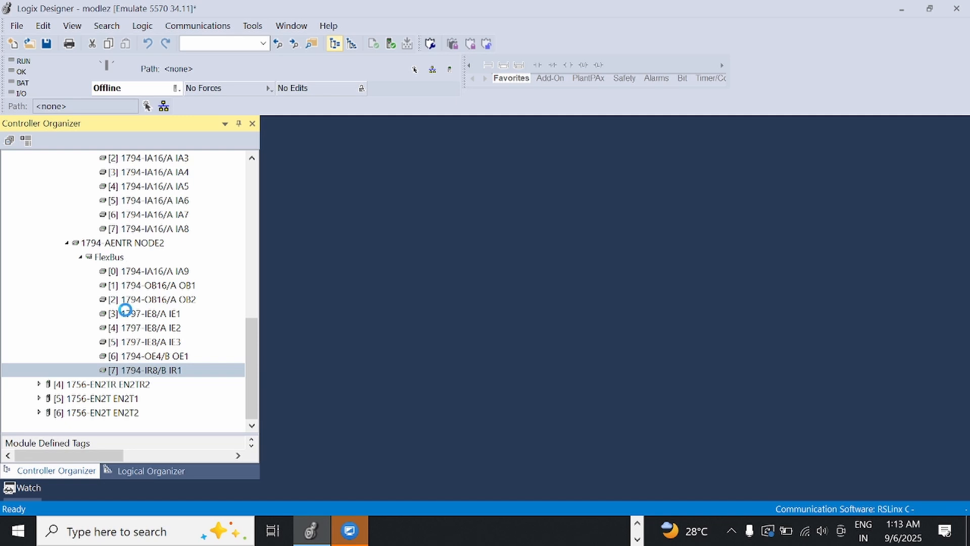
pyautogui.scroll(4, 132, 282)
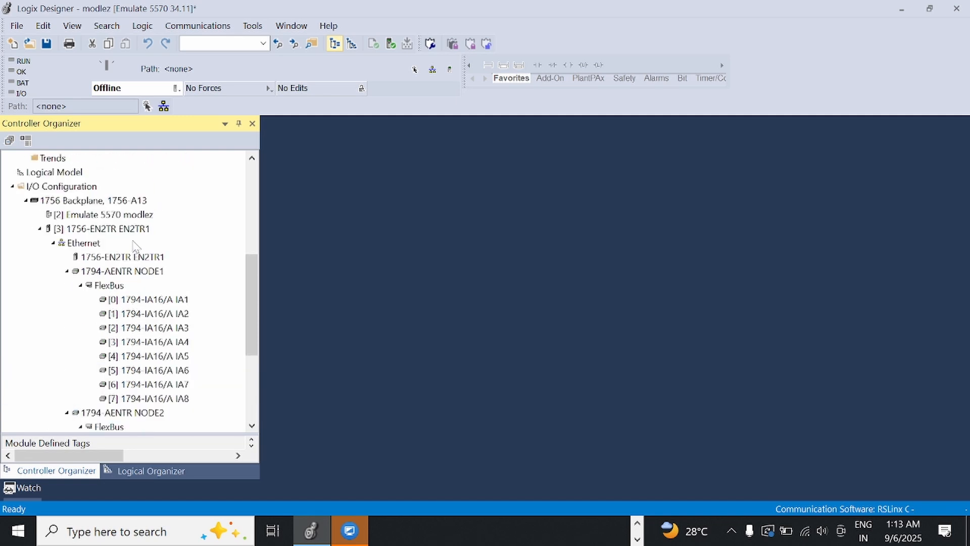
pyautogui.scroll(1, 134, 250)
pyautogui.scroll(1, 103, 259)
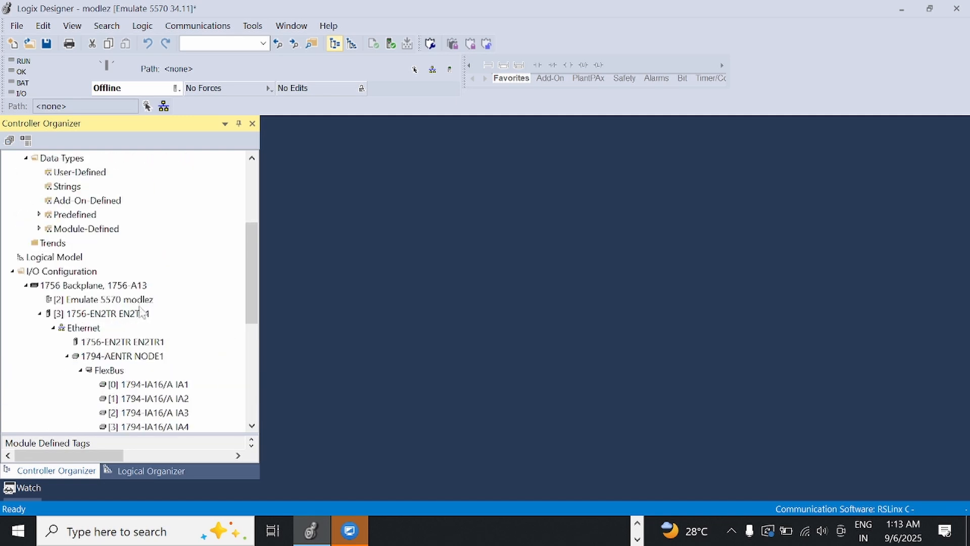
# Step: Collapse the 1756-EN2TR EN2TR1 branch in the I/O Configuration and the MainTask branch under Tasks
pyautogui.click(40, 315)
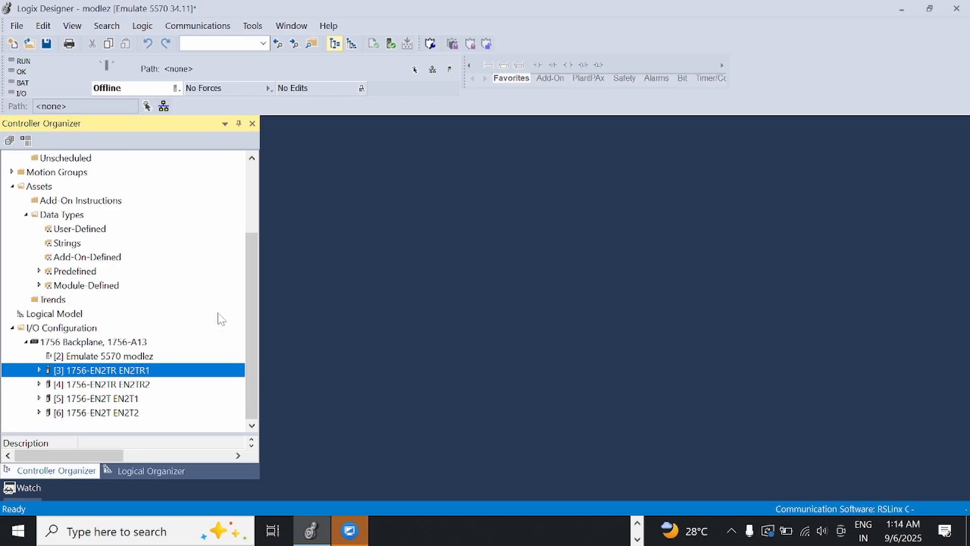
pyautogui.moveTo(256, 310); pyautogui.dragTo(238, 232)
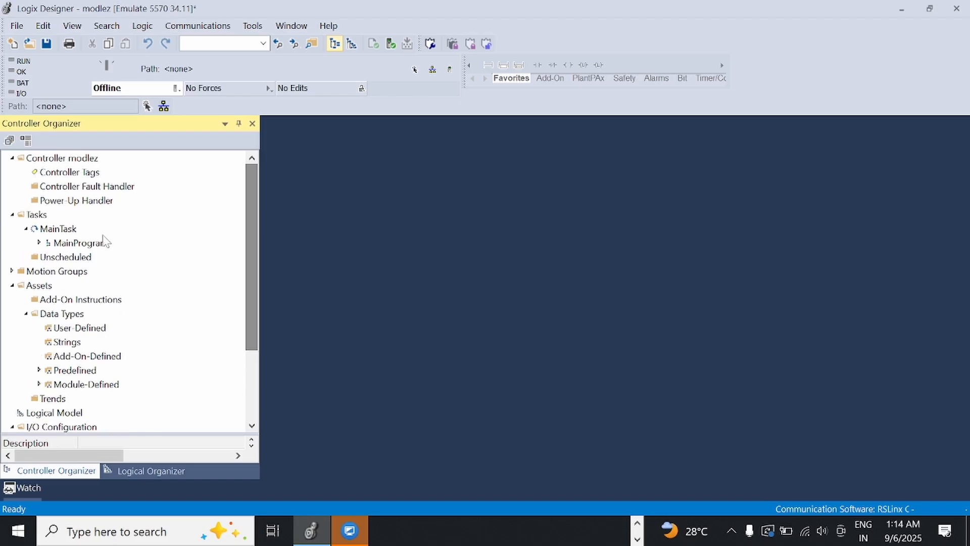
pyautogui.click(25, 229)
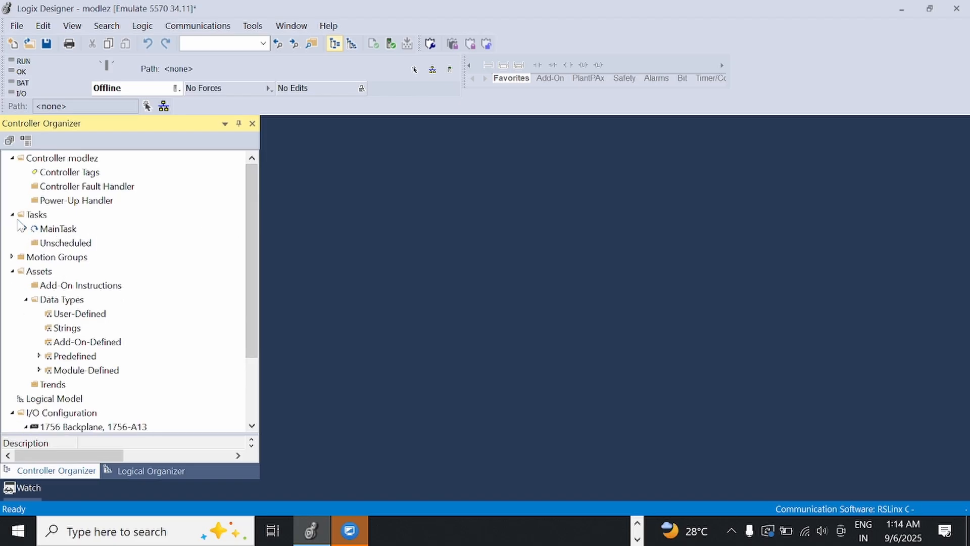
pyautogui.click(26, 229)
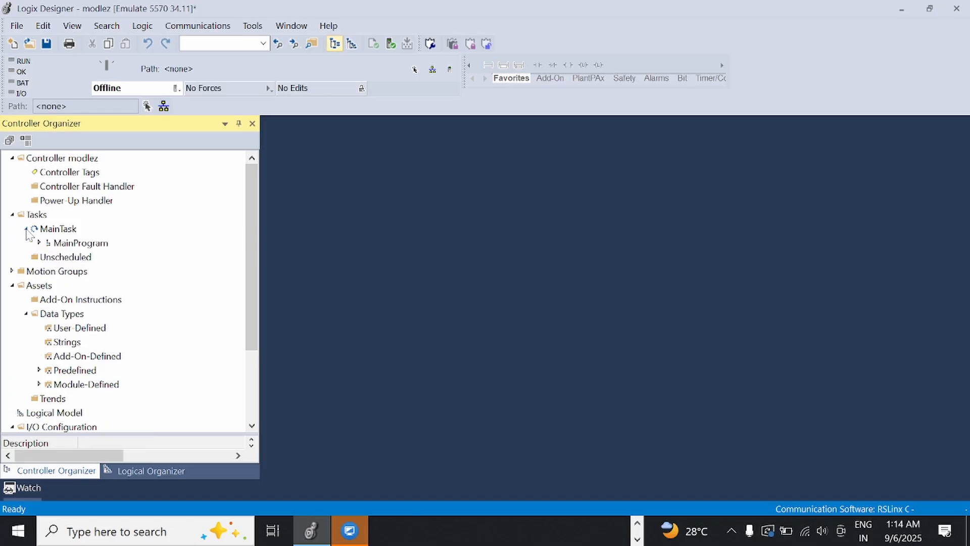
pyautogui.click(25, 229)
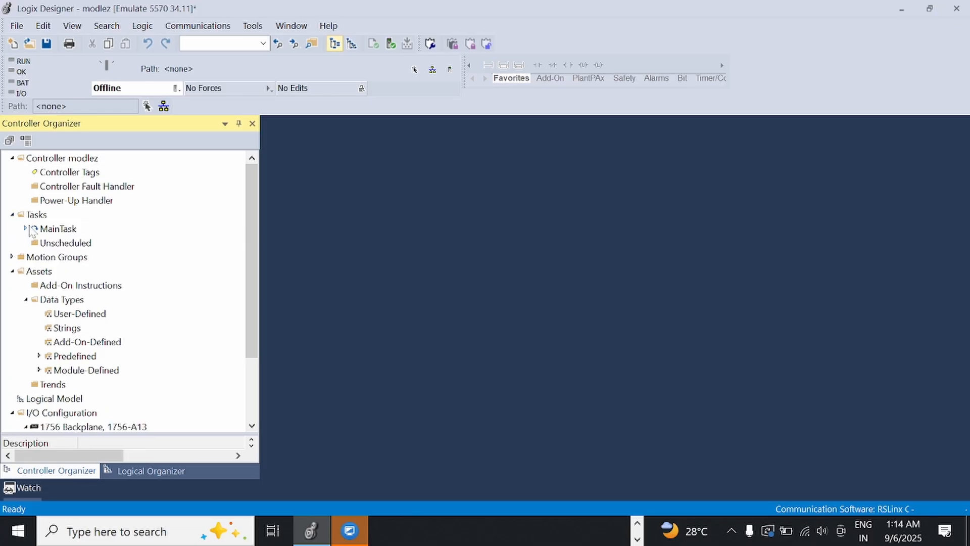
# Step: Start a new task under Tasks with its type set to Periodic
pyautogui.rightClick(45, 217)
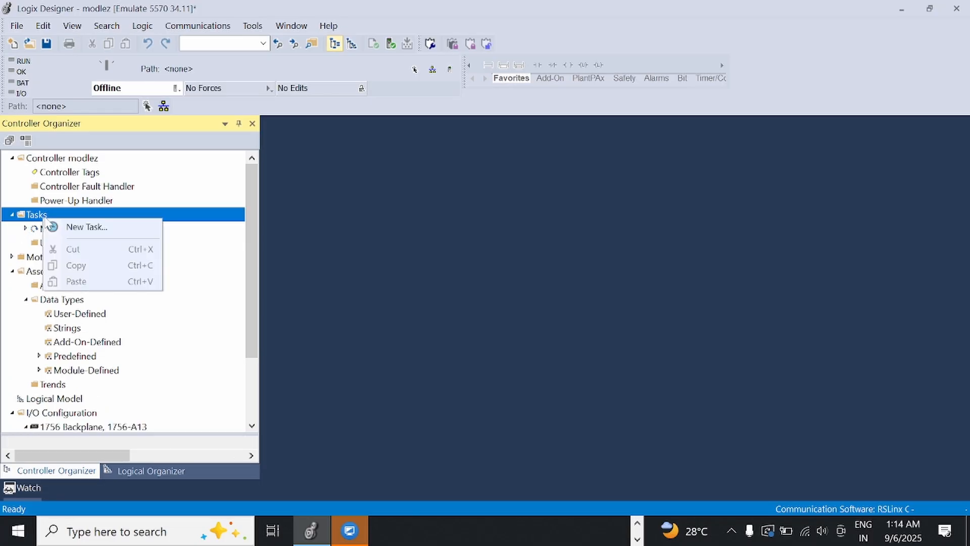
pyautogui.click(85, 228)
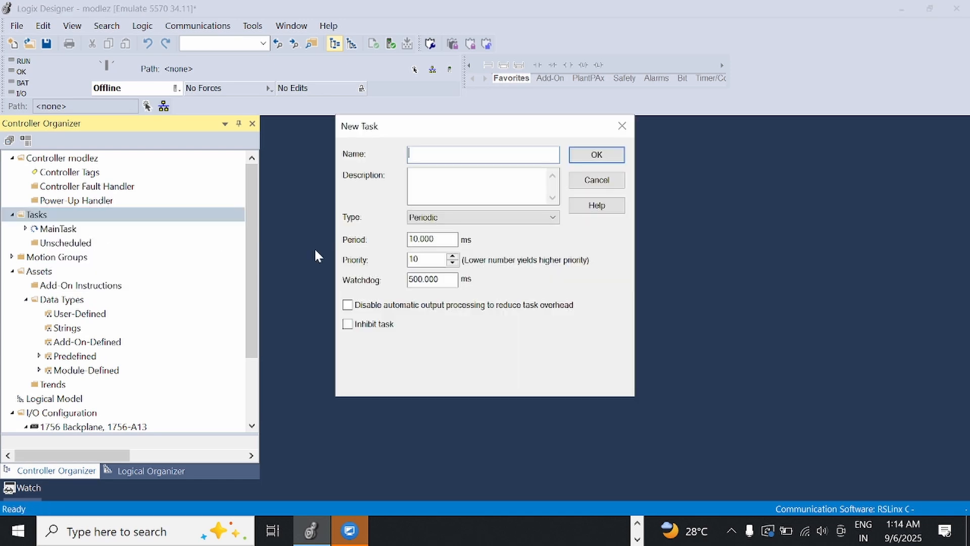
pyautogui.click(438, 217)
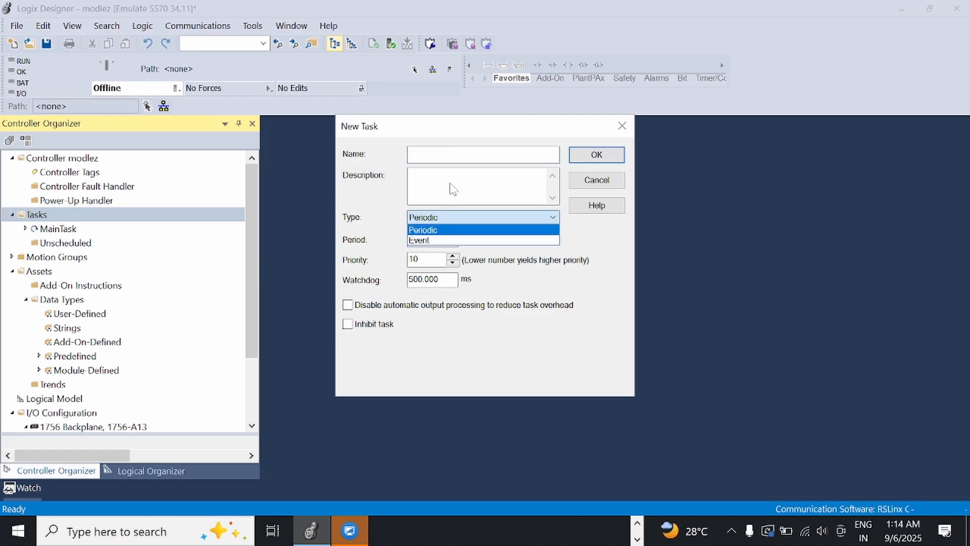
pyautogui.click(440, 229)
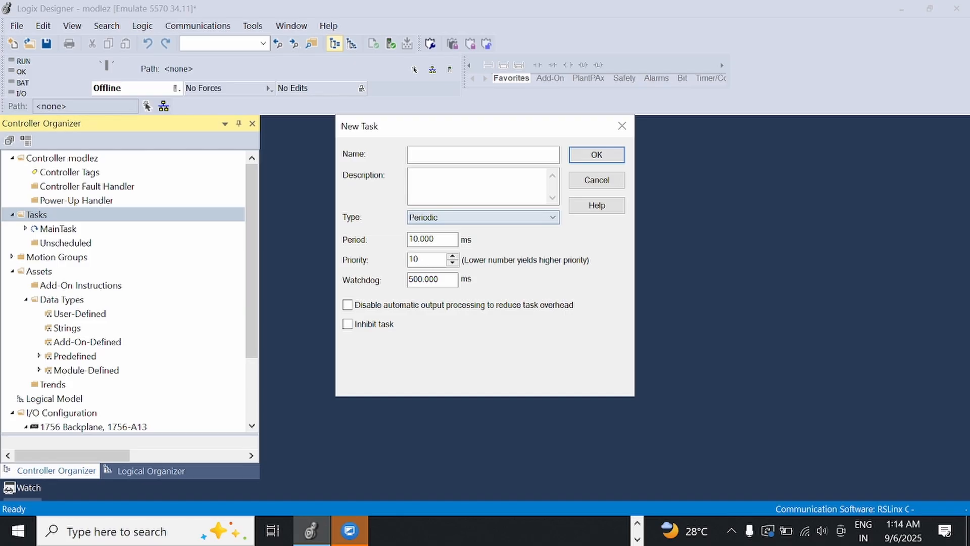
# Step: Name the new periodic task Di_Signal and create it, leaving its properties as they are
pyautogui.click(454, 156)
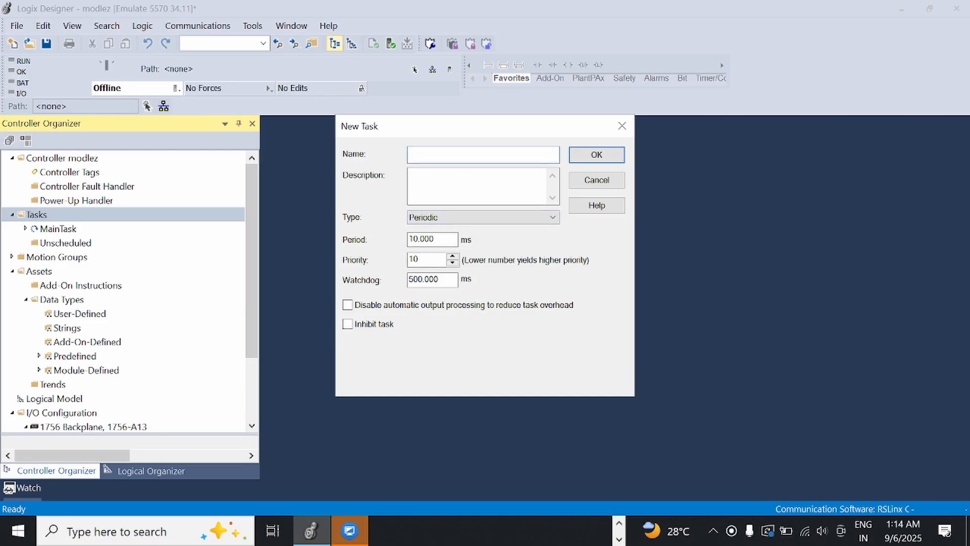
pyautogui.write('DI_SIGA')
pyautogui.hotkey('shift', 'Left')
pyautogui.hotkey('shift', 'Left')
pyautogui.hotkey('shift', 'Left')
pyautogui.hotkey('shift', 'Left')
pyautogui.click(454, 153)
pyautogui.write('gn')
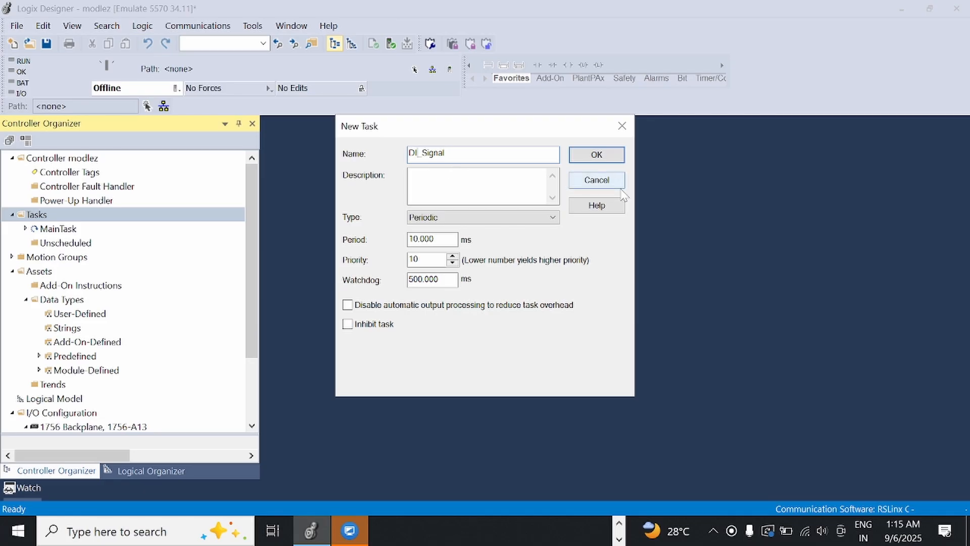
pyautogui.press('BackSpace')
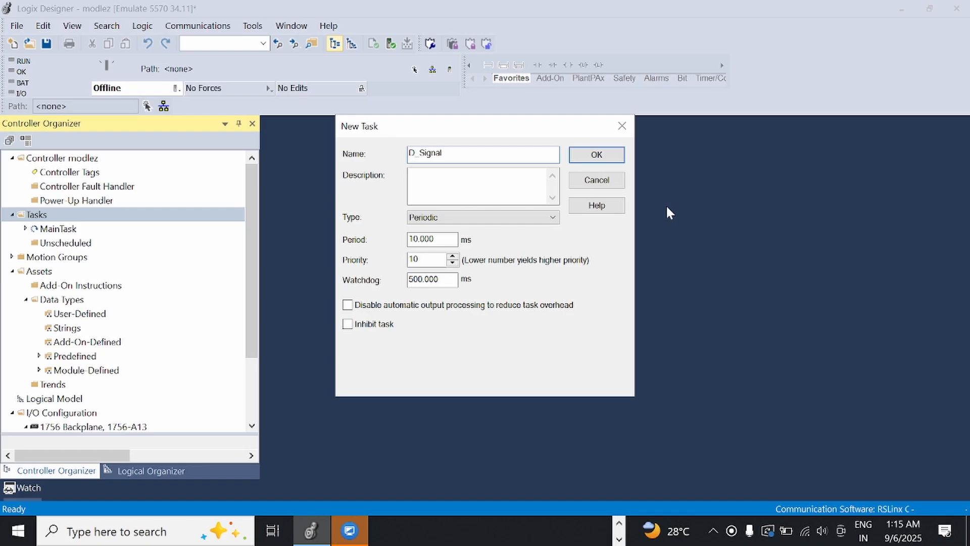
pyautogui.write('i')
pyautogui.click(597, 156)
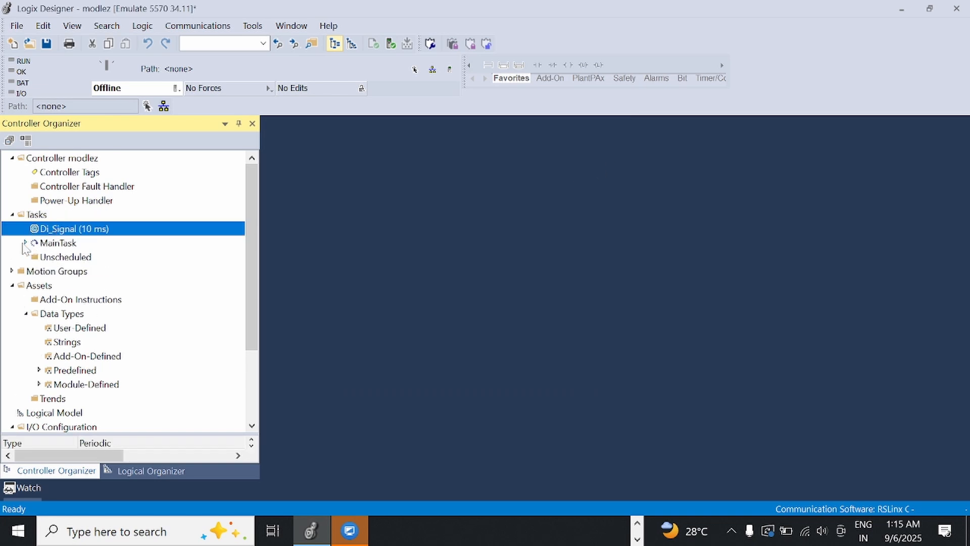
pyautogui.doubleClick(31, 230)
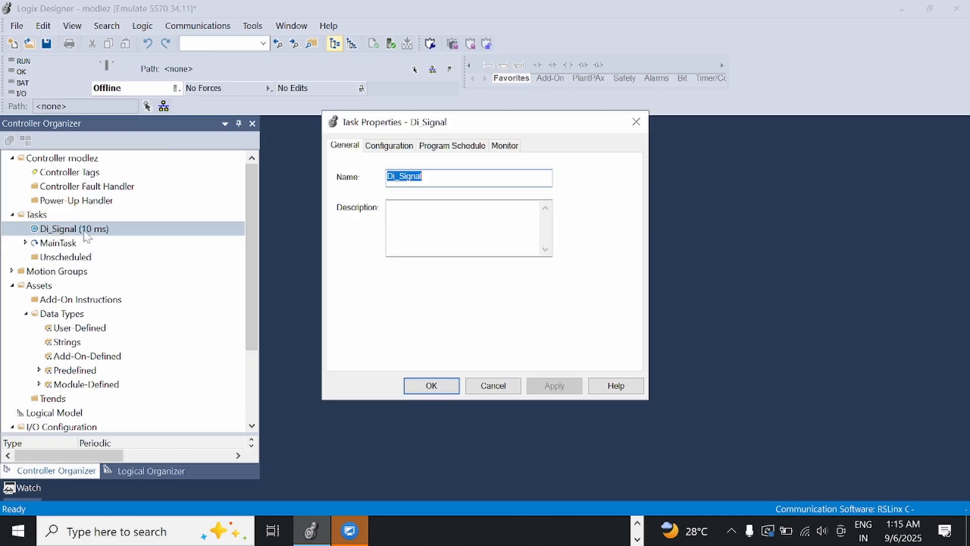
pyautogui.click(489, 386)
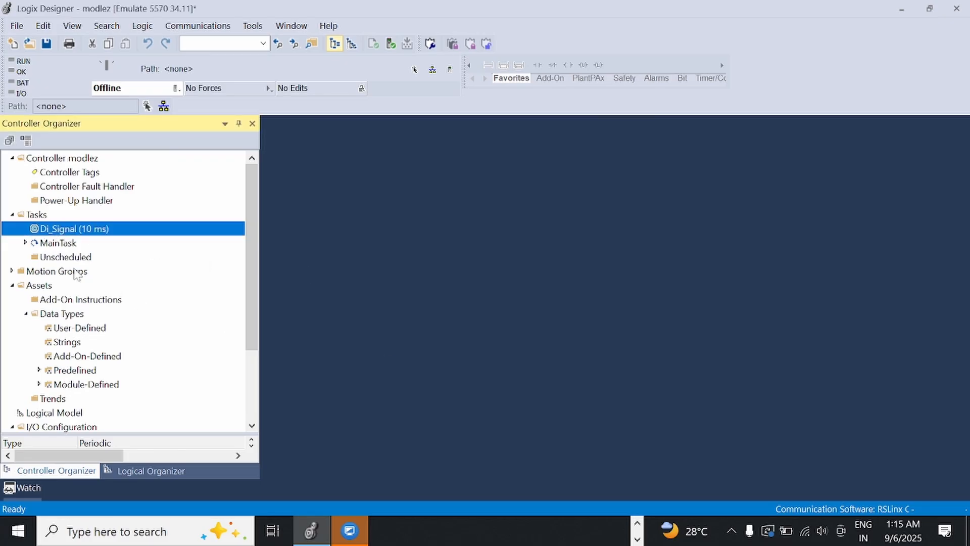
# Step: Add a new program named main_routine to the Di_Signal task
pyautogui.rightClick(79, 228)
pyautogui.moveTo(158, 237)
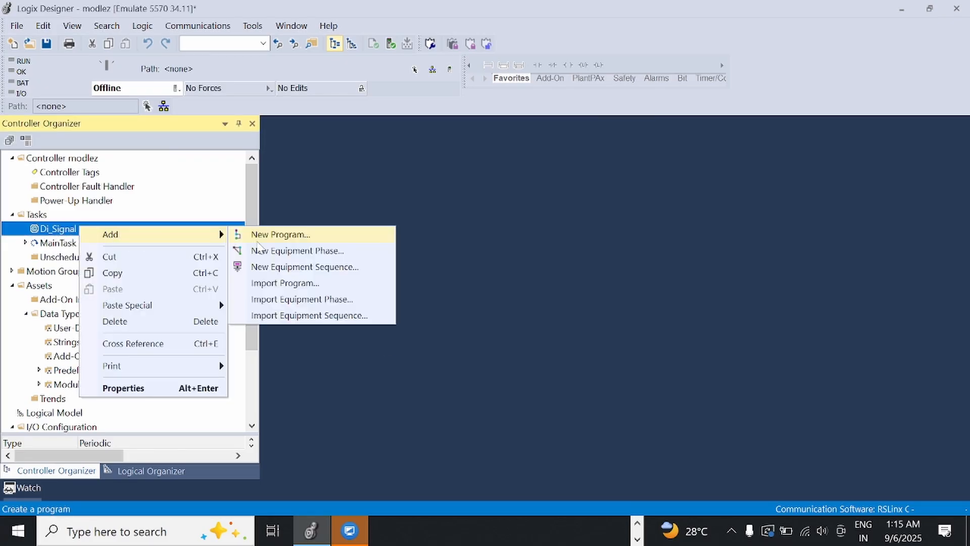
pyautogui.click(297, 235)
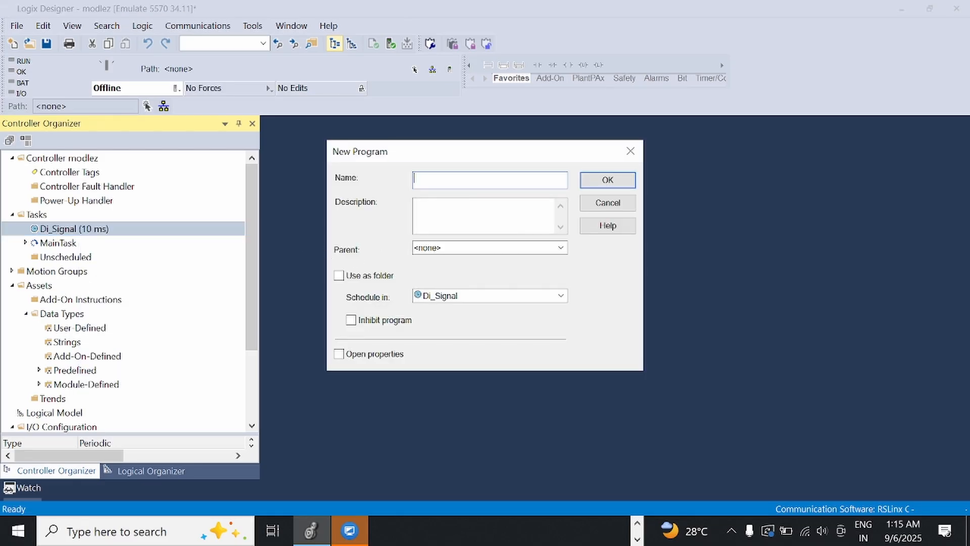
pyautogui.write('main_routine')
pyautogui.click(608, 180)
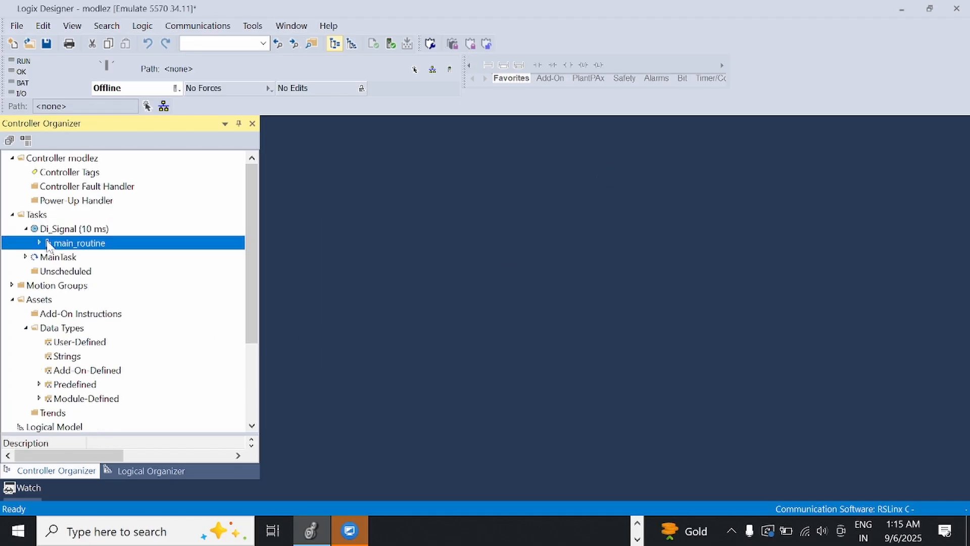
# Step: Rename the program under the Di_Signal task to main_Program in its properties
pyautogui.click(38, 243)
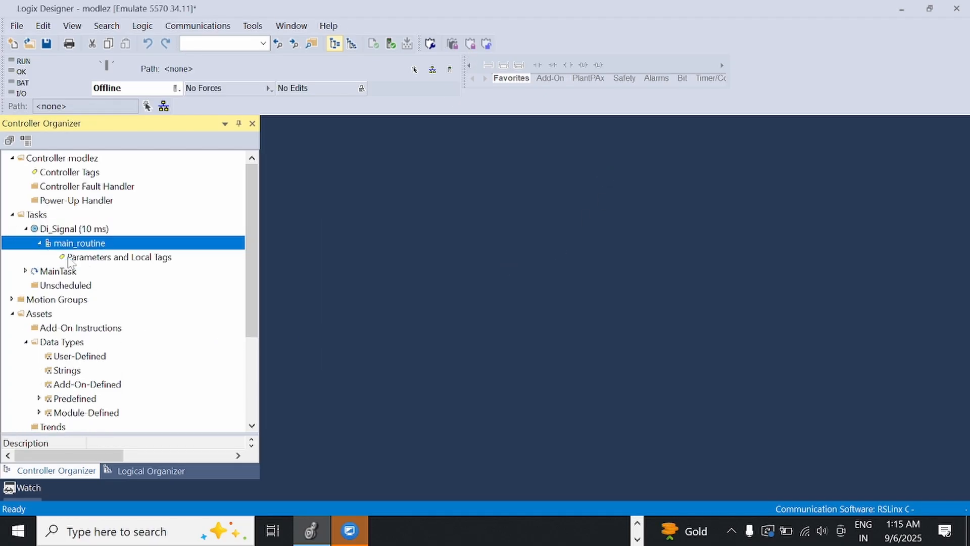
pyautogui.rightClick(107, 248)
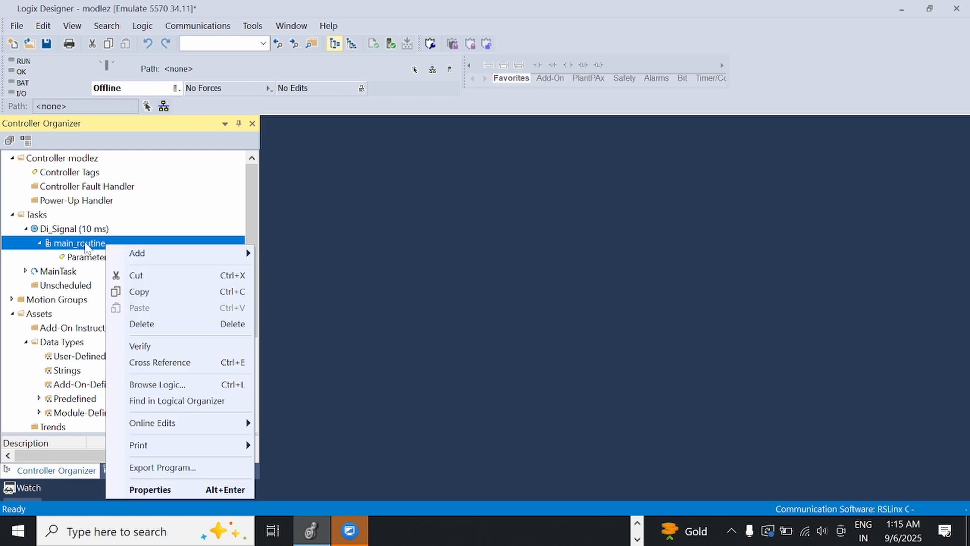
pyautogui.click(85, 243)
pyautogui.rightClick(85, 243)
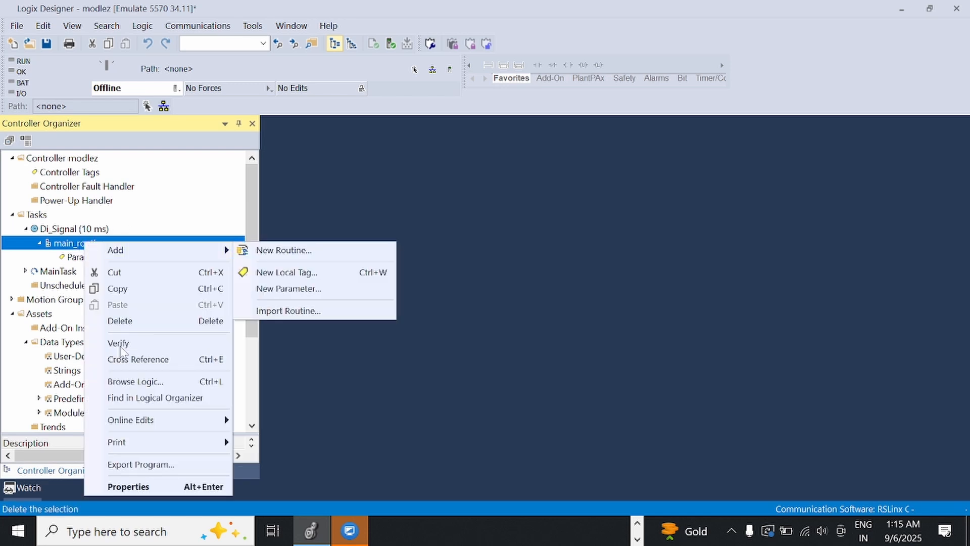
pyautogui.click(156, 486)
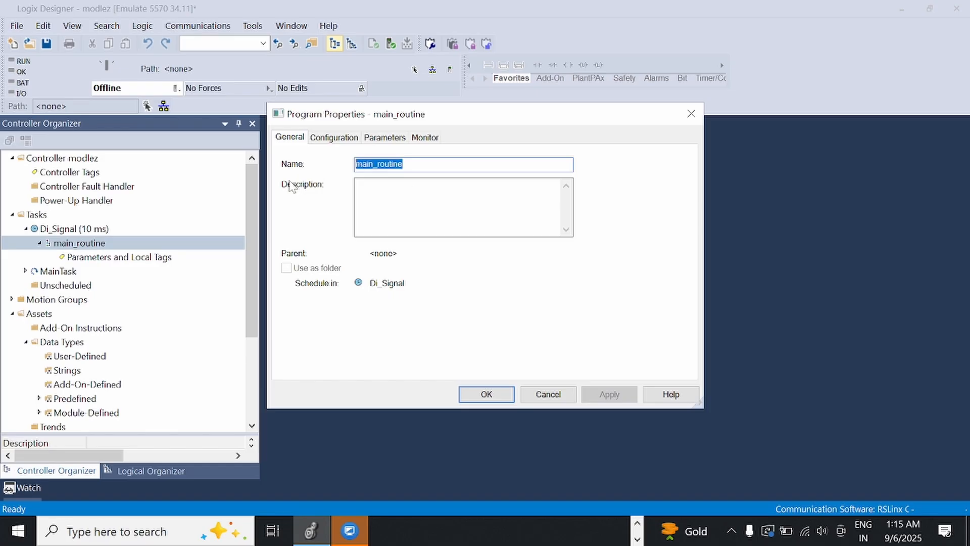
pyautogui.press('Right')
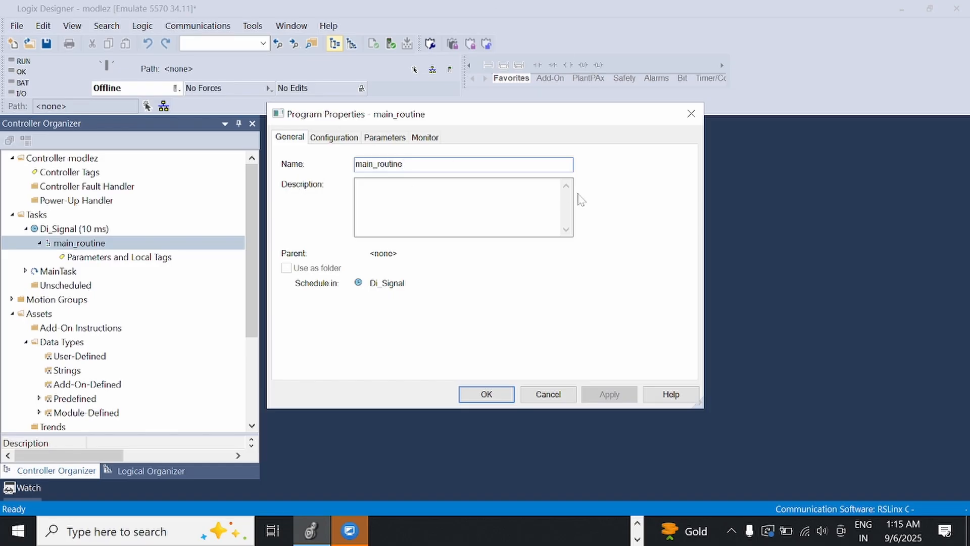
pyautogui.press('BackSpace')
pyautogui.press('BackSpace')
pyautogui.press('BackSpace')
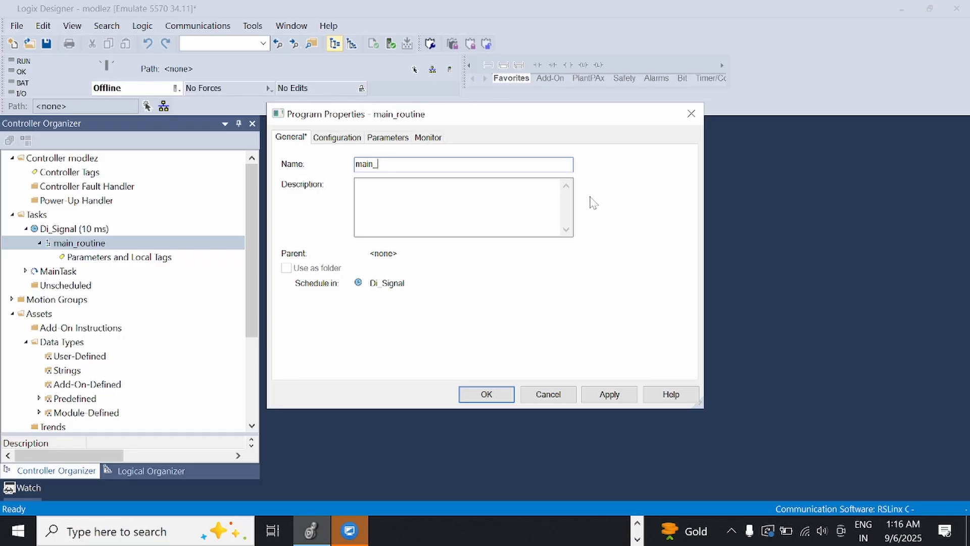
pyautogui.write('Program')
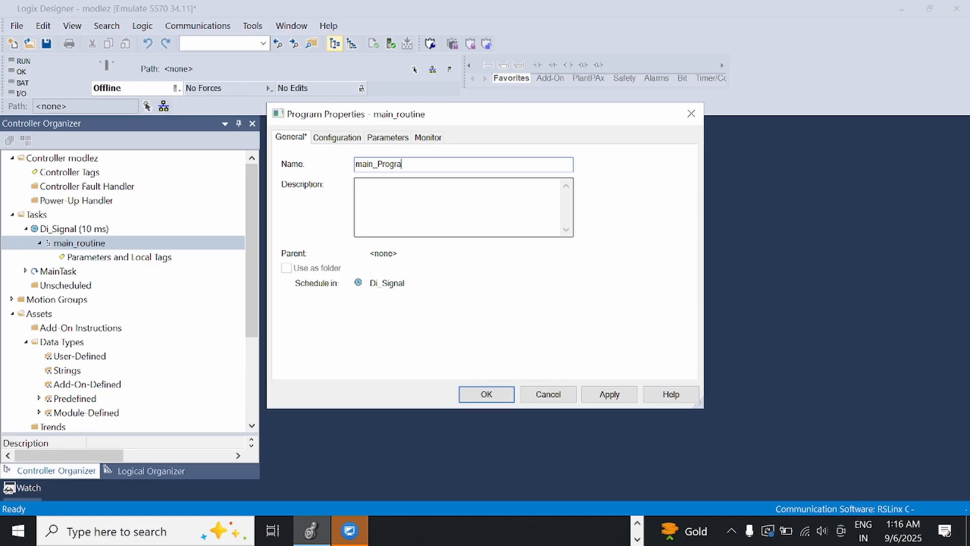
pyautogui.click(609, 394)
pyautogui.click(486, 394)
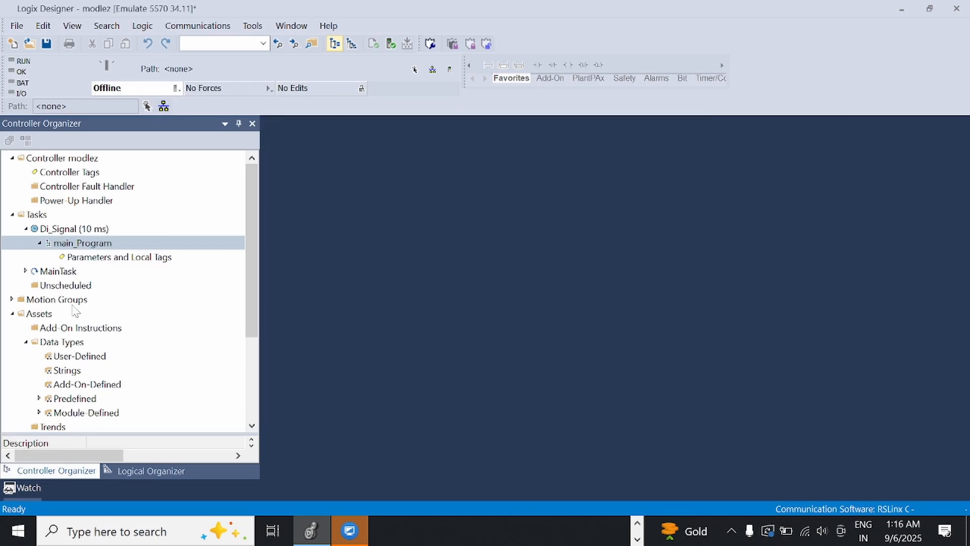
# Step: Add a Ladder Diagram routine named main_routine to main_Program, assigned as its Main routine
pyautogui.rightClick(104, 245)
pyautogui.moveTo(130, 258)
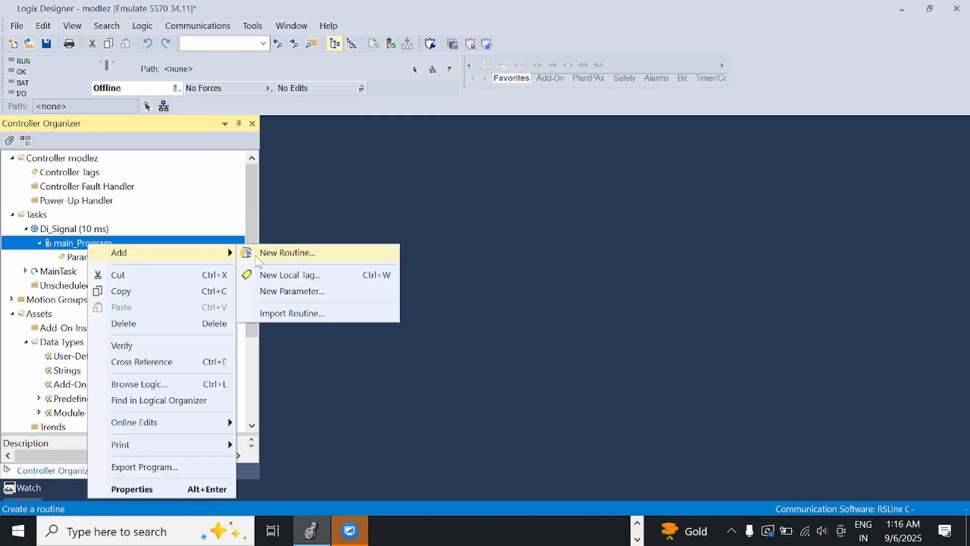
pyautogui.click(292, 255)
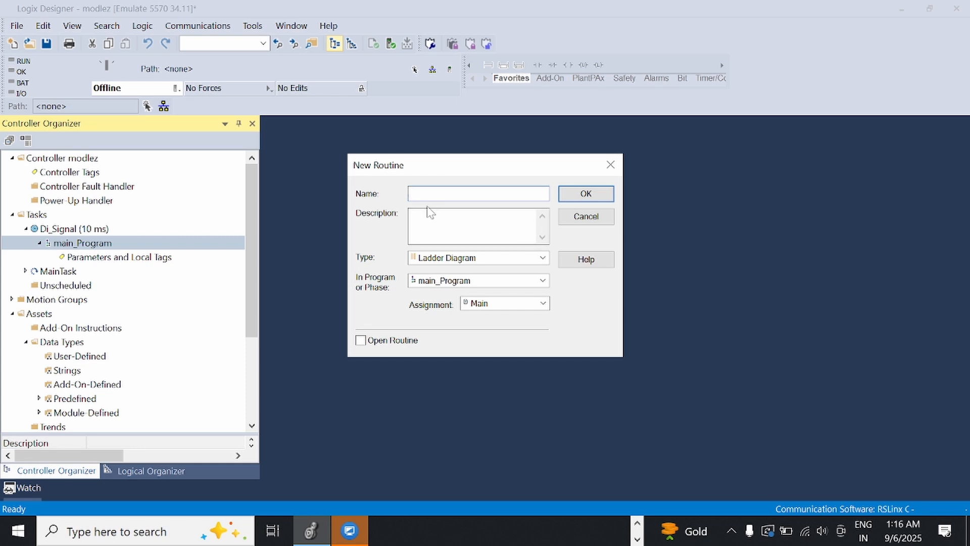
pyautogui.write('main_')
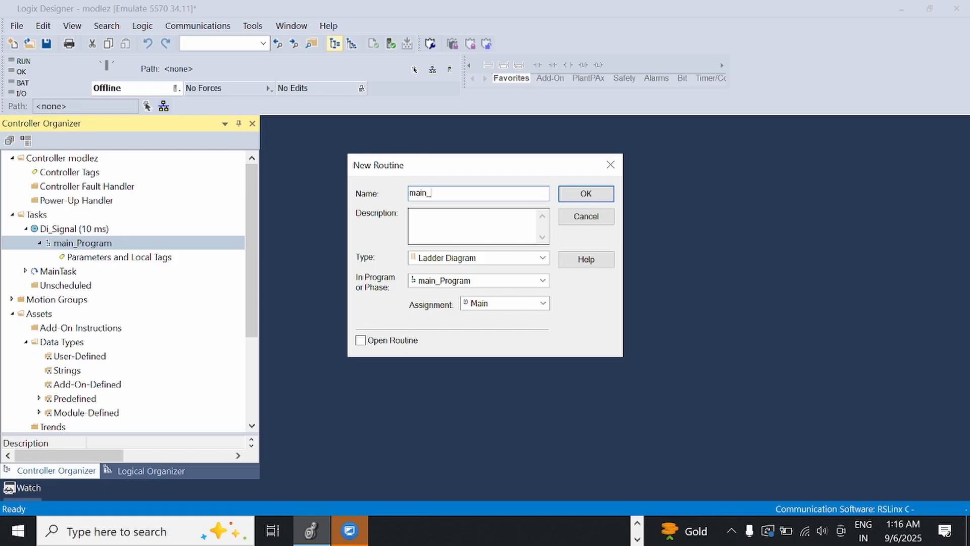
pyautogui.write('routine')
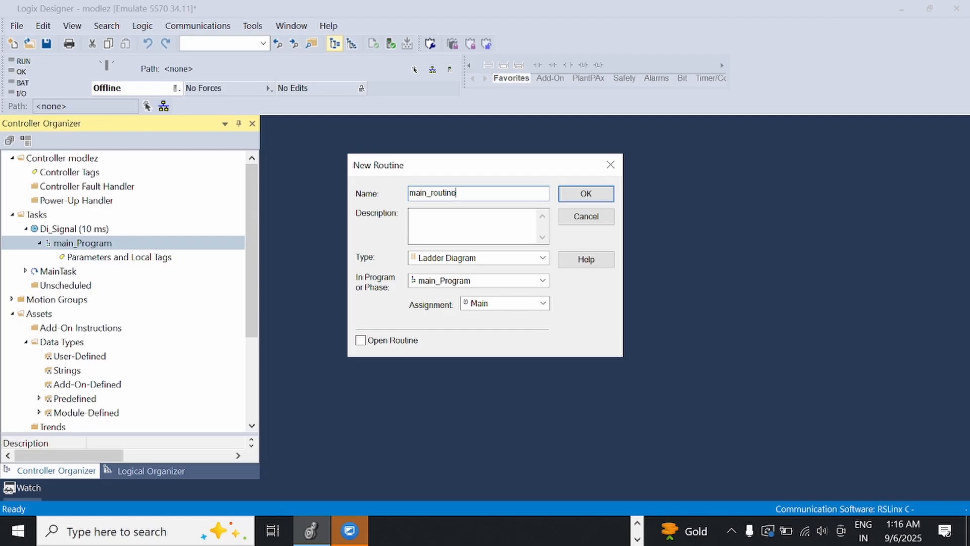
pyautogui.click(586, 194)
pyautogui.click(95, 273)
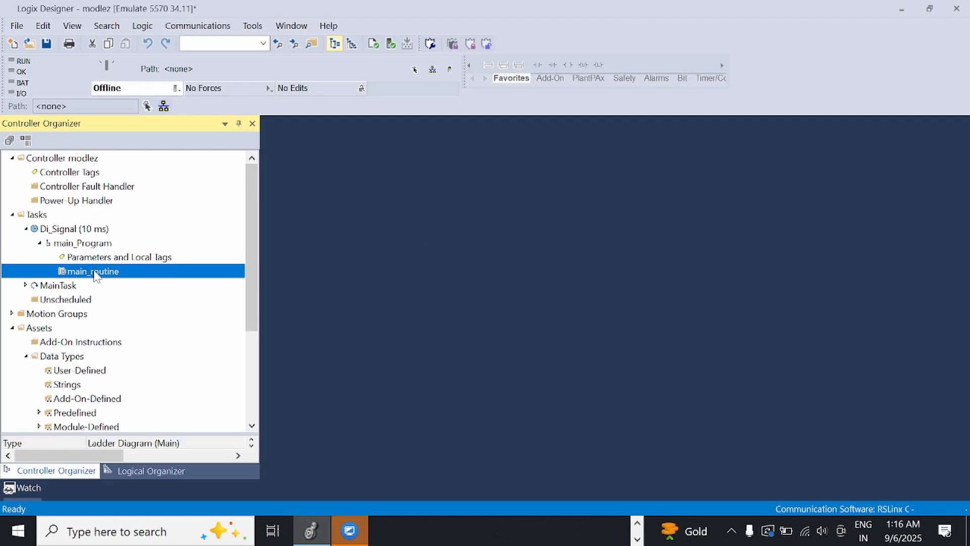
# Step: Add a Ladder Diagram routine named DI_MAPPING to main_Program, with no assignment
pyautogui.click(97, 248)
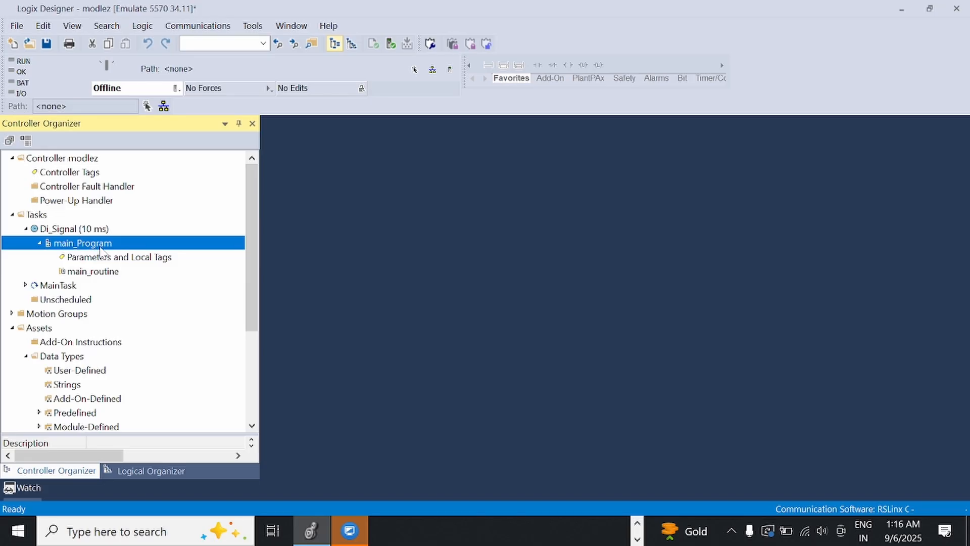
pyautogui.rightClick(100, 248)
pyautogui.moveTo(238, 256)
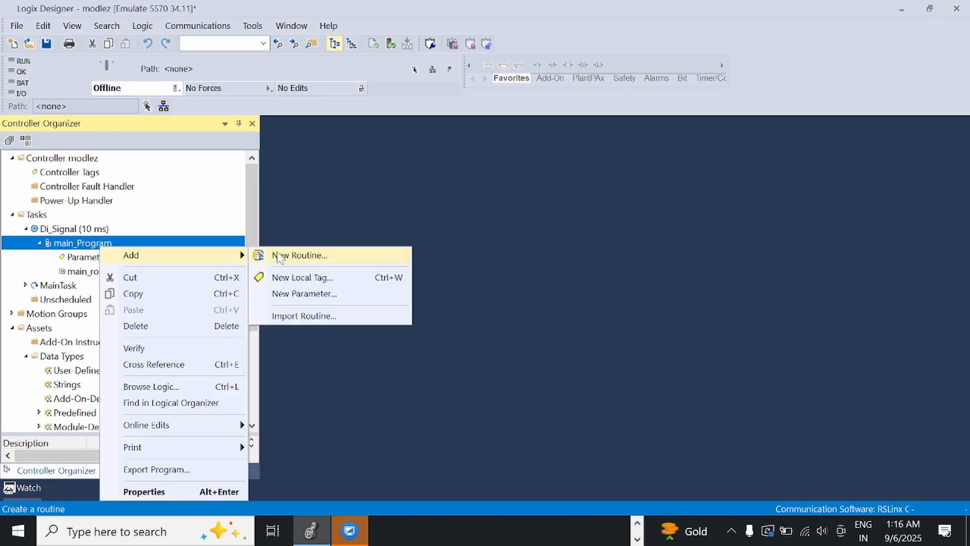
pyautogui.click(309, 256)
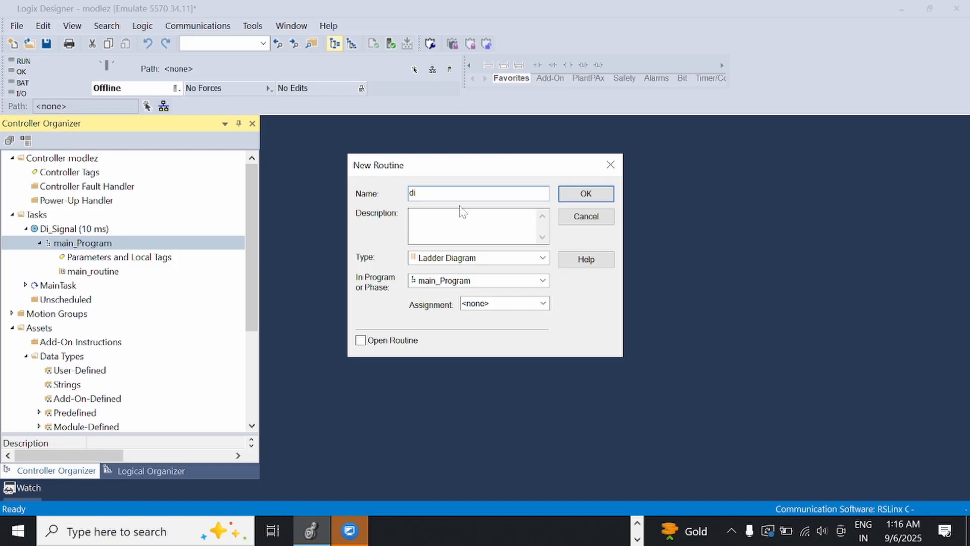
pyautogui.press('BackSpace')
pyautogui.press('BackSpace')
pyautogui.press('BackSpace')
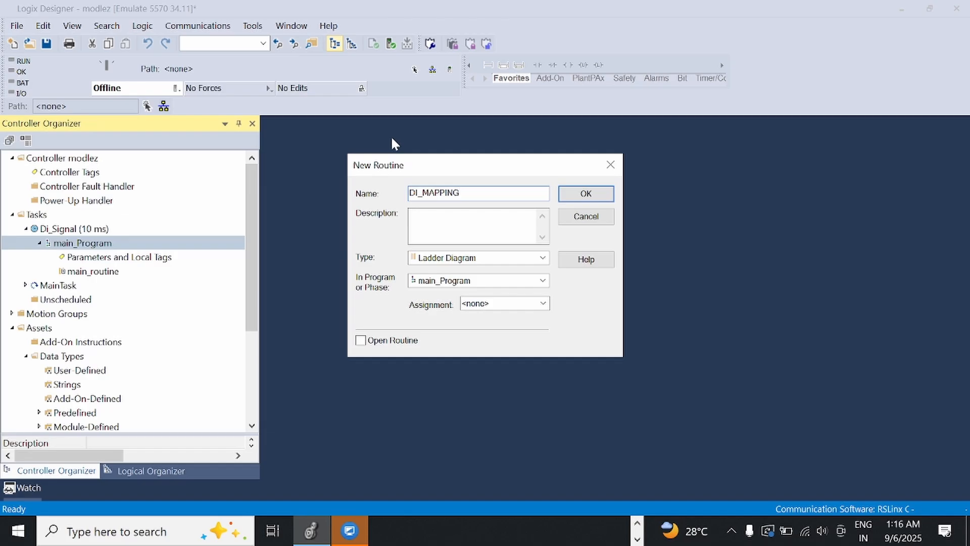
pyautogui.click(581, 194)
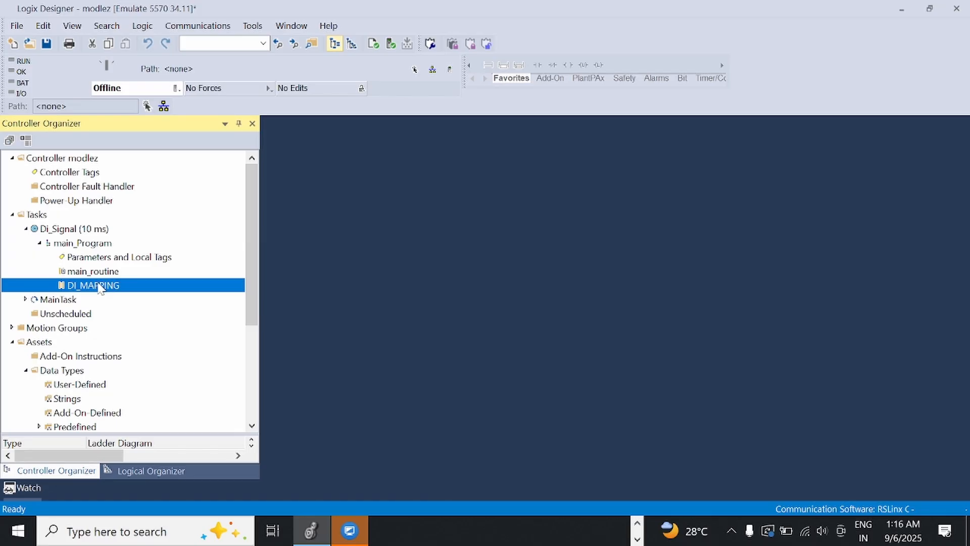
# Step: Review the Di_Signal task's program and routines in the Tasks tree, alongside MainTask
pyautogui.click(94, 244)
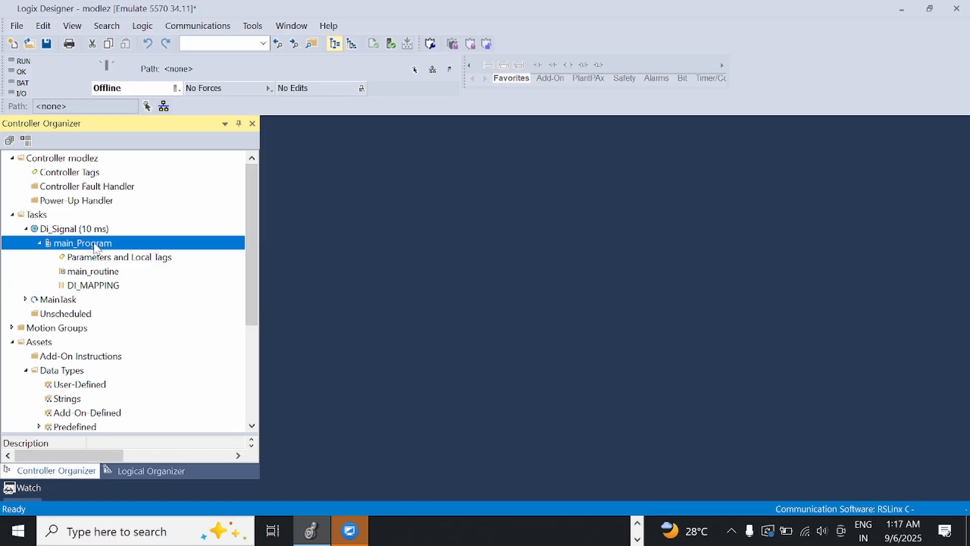
pyautogui.rightClick(95, 247)
pyautogui.click(58, 300)
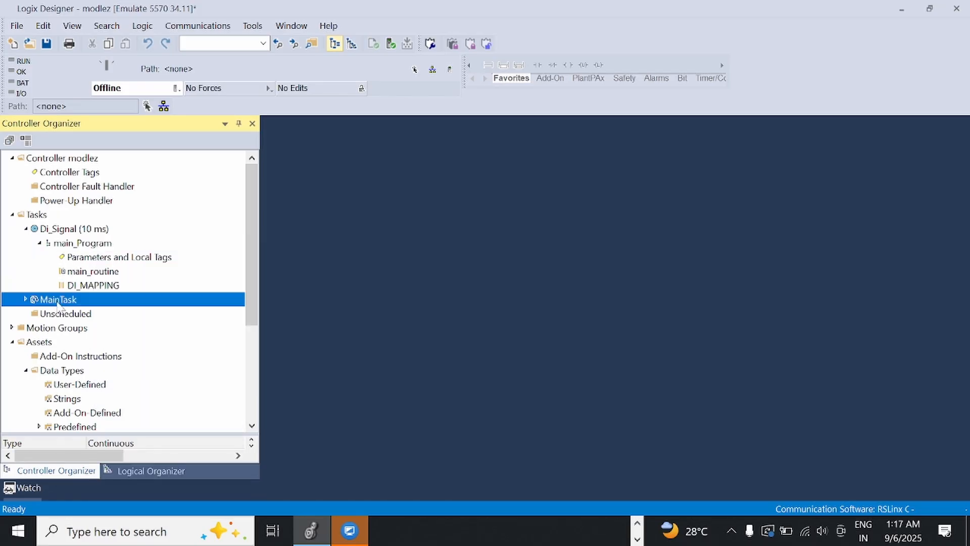
pyautogui.click(40, 243)
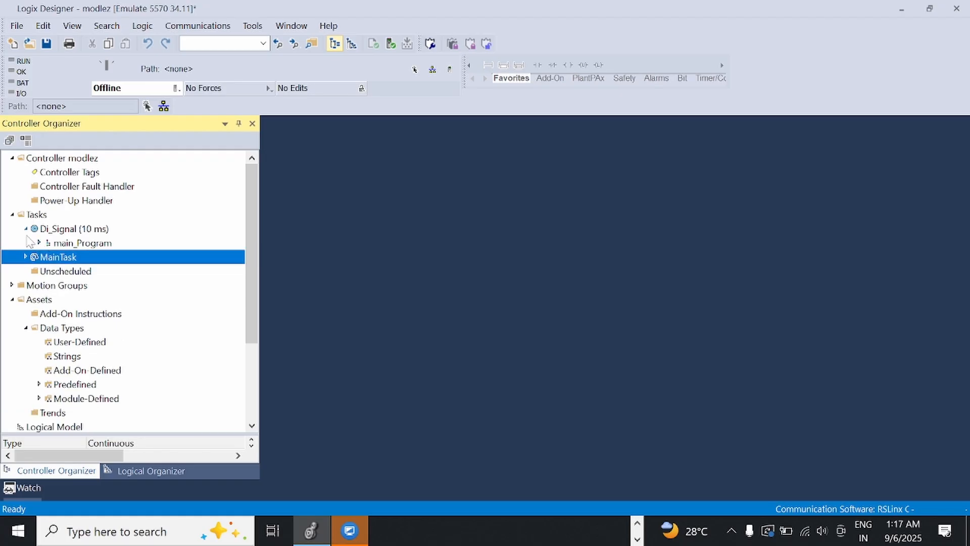
pyautogui.click(26, 229)
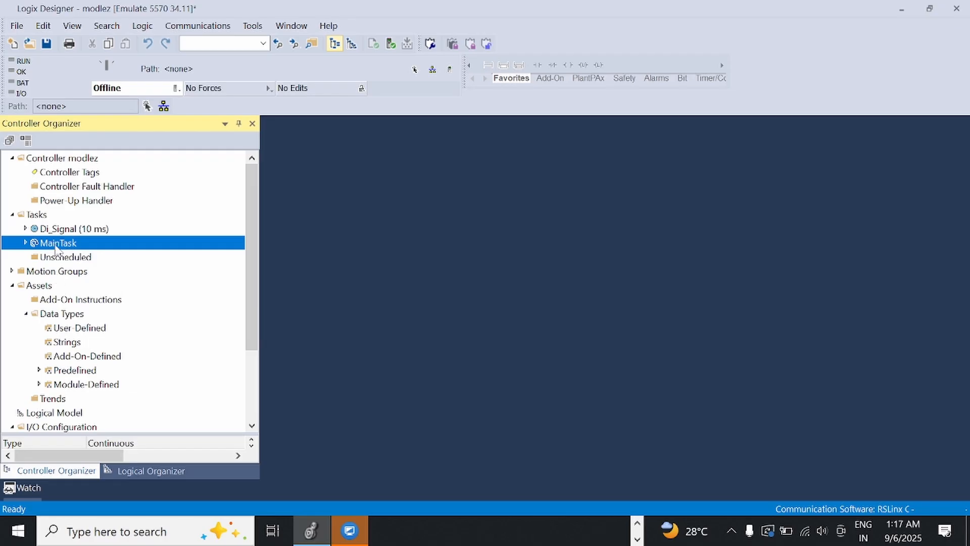
pyautogui.click(27, 228)
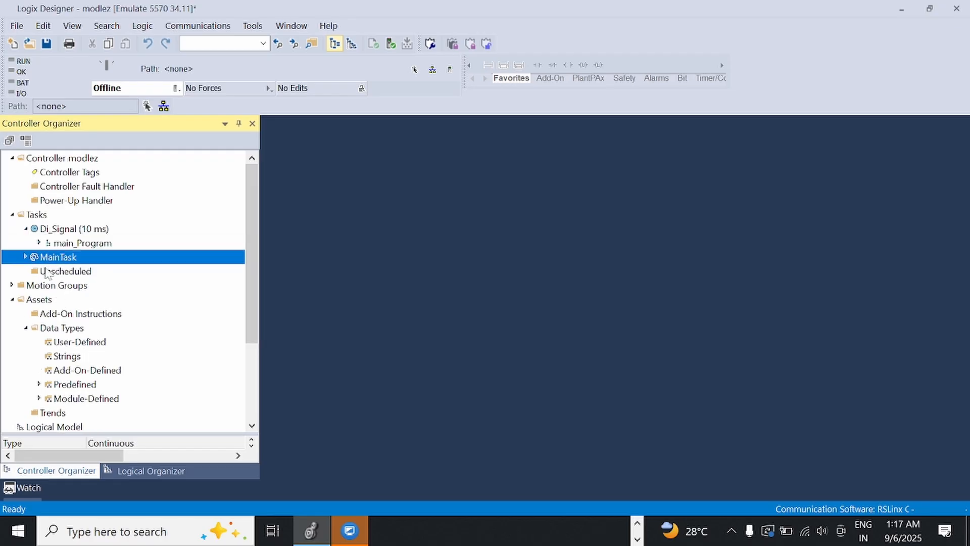
pyautogui.click(87, 230)
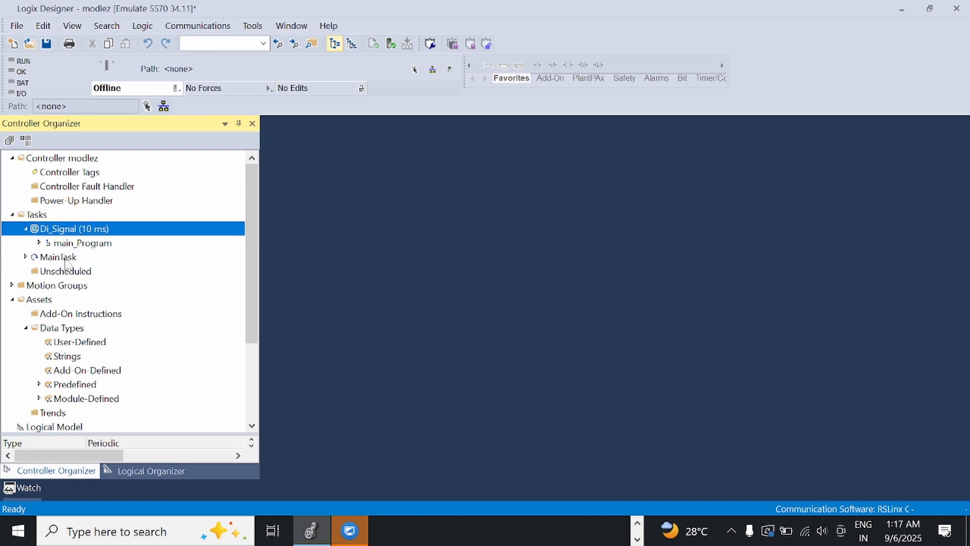
pyautogui.click(40, 243)
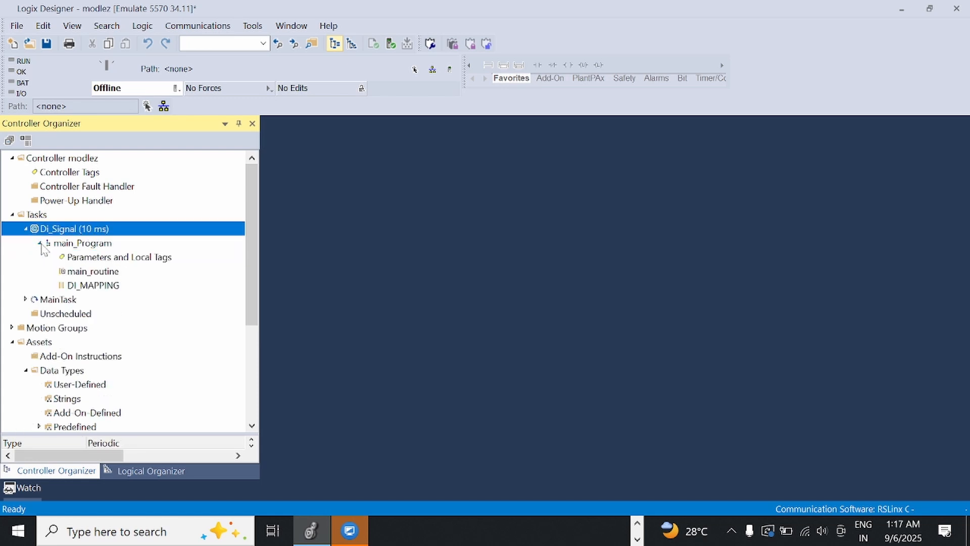
pyautogui.click(39, 243)
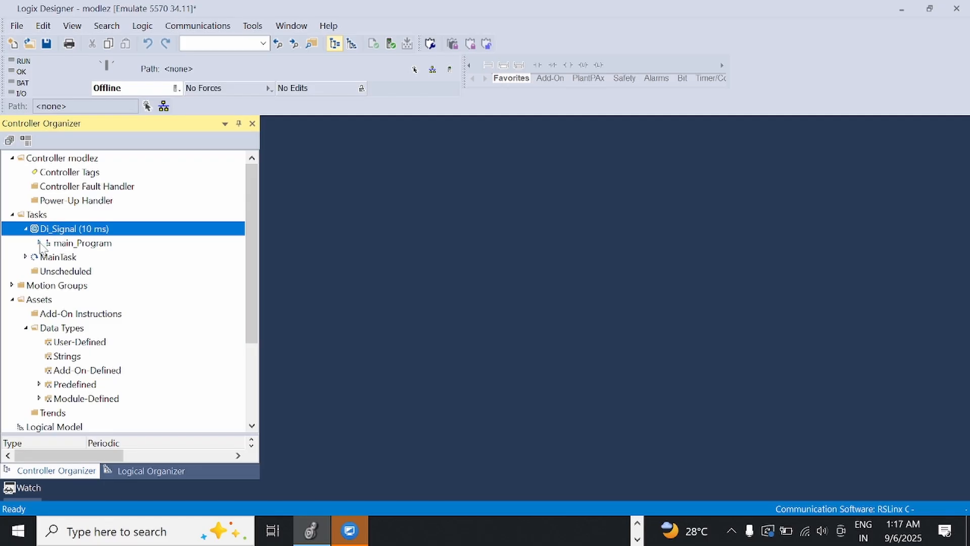
pyautogui.click(39, 243)
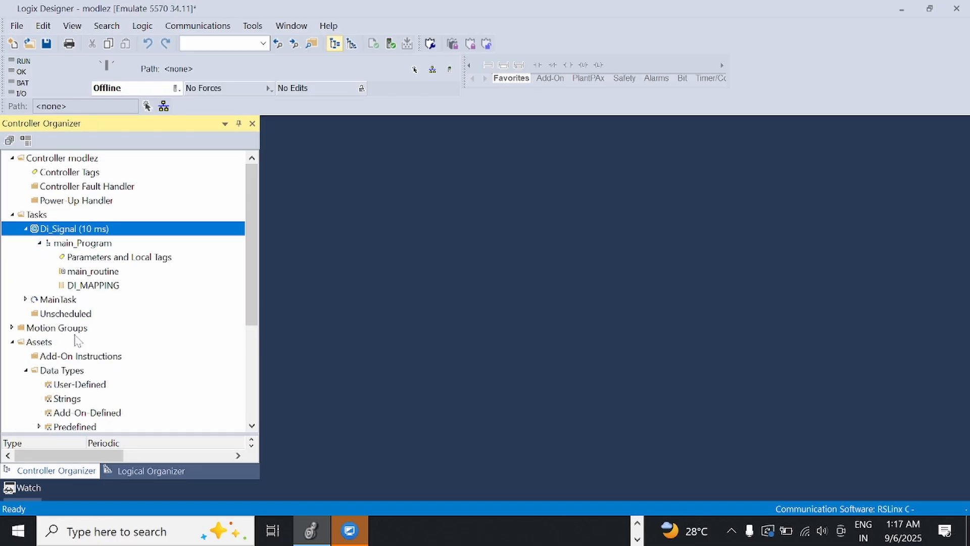
# Step: Delete the DI_MAPPING routine from main_Program in the Di_Signal task
pyautogui.rightClick(59, 229)
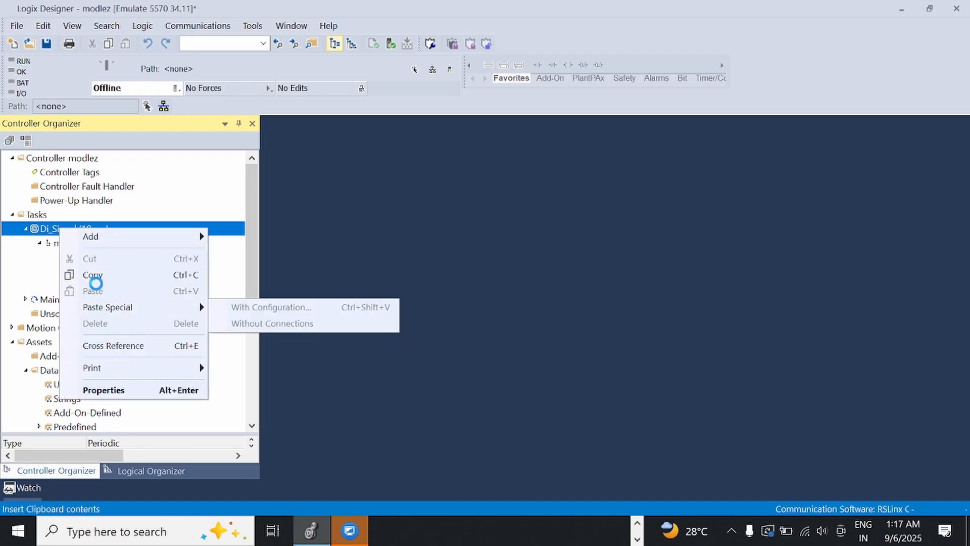
pyautogui.click(239, 279)
pyautogui.rightClick(104, 286)
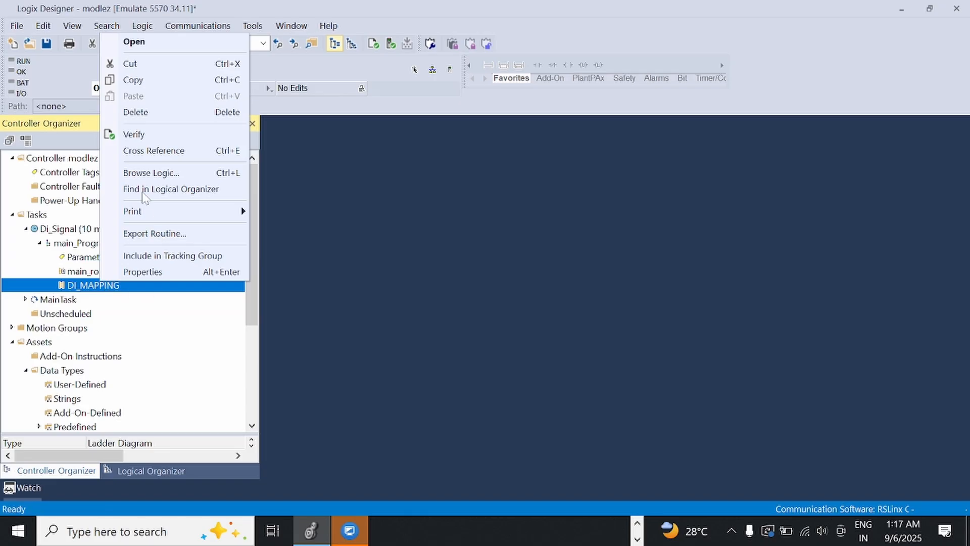
pyautogui.click(135, 110)
pyautogui.click(483, 299)
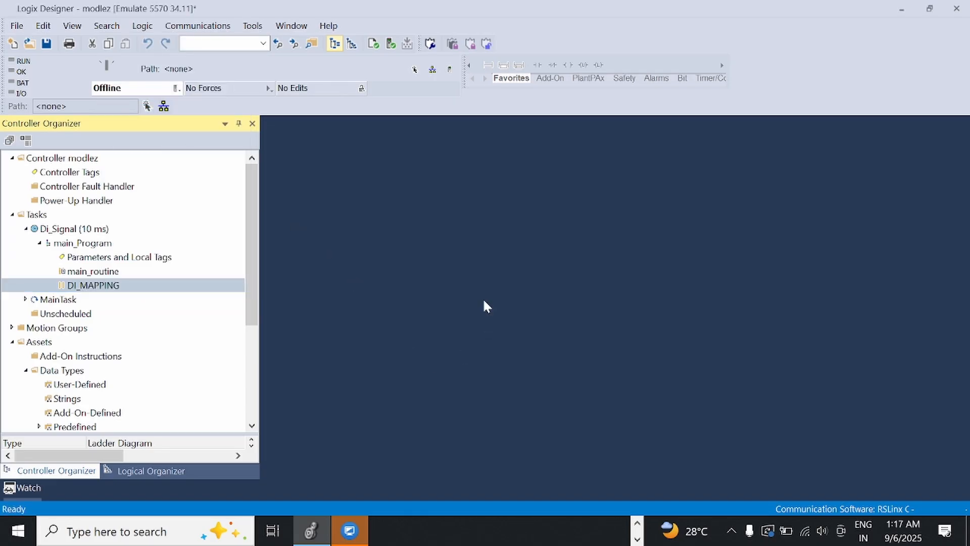
# Step: Delete main_routine and its parent main_Program from the Di_Signal task, confirming each deletion
pyautogui.rightClick(93, 277)
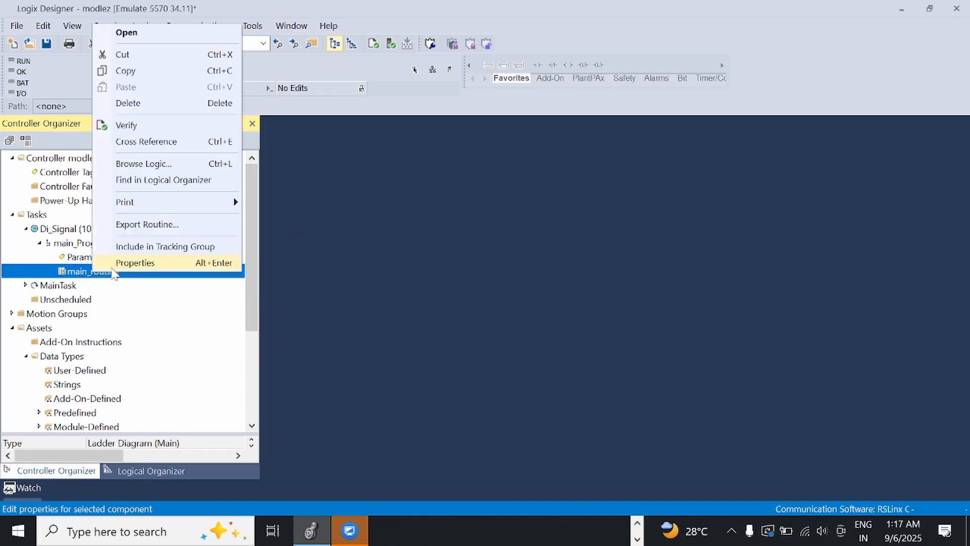
pyautogui.click(152, 104)
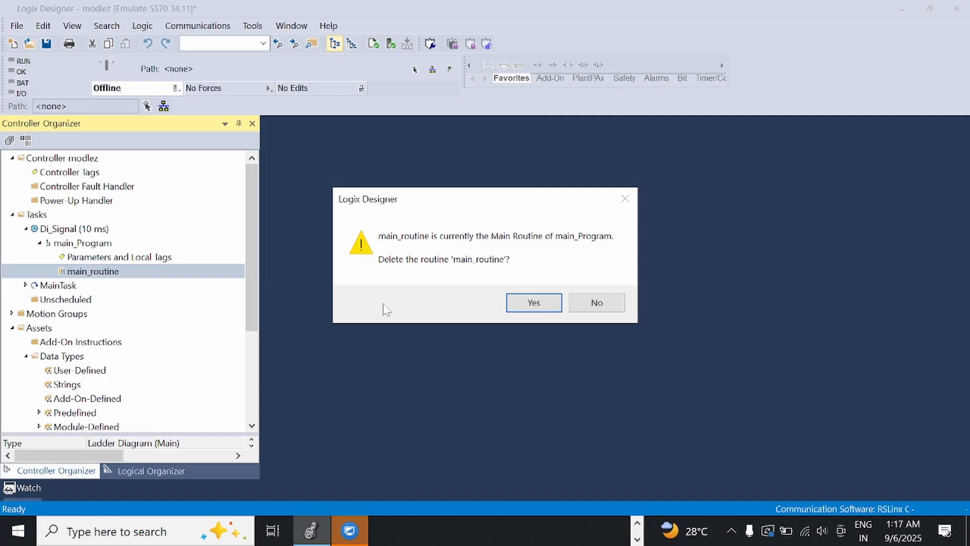
pyautogui.click(534, 302)
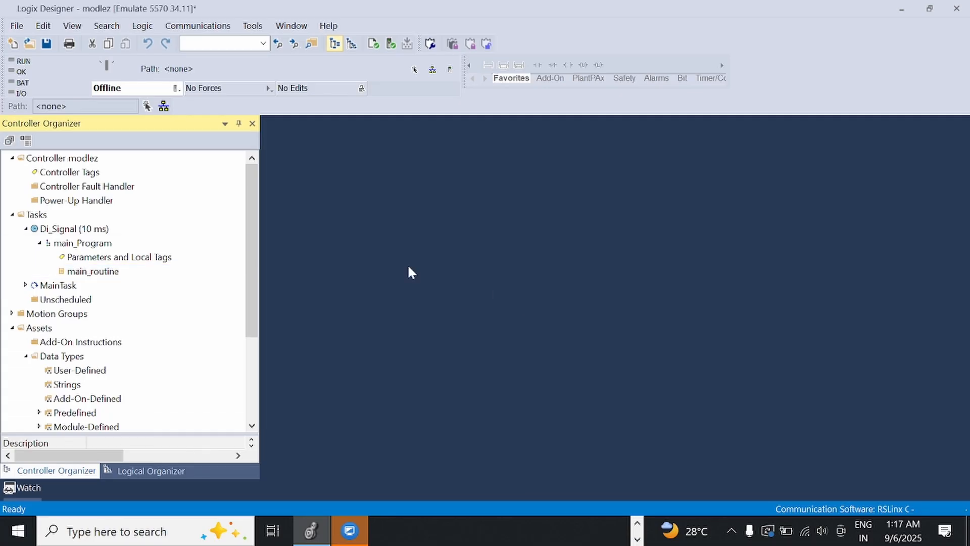
pyautogui.rightClick(81, 243)
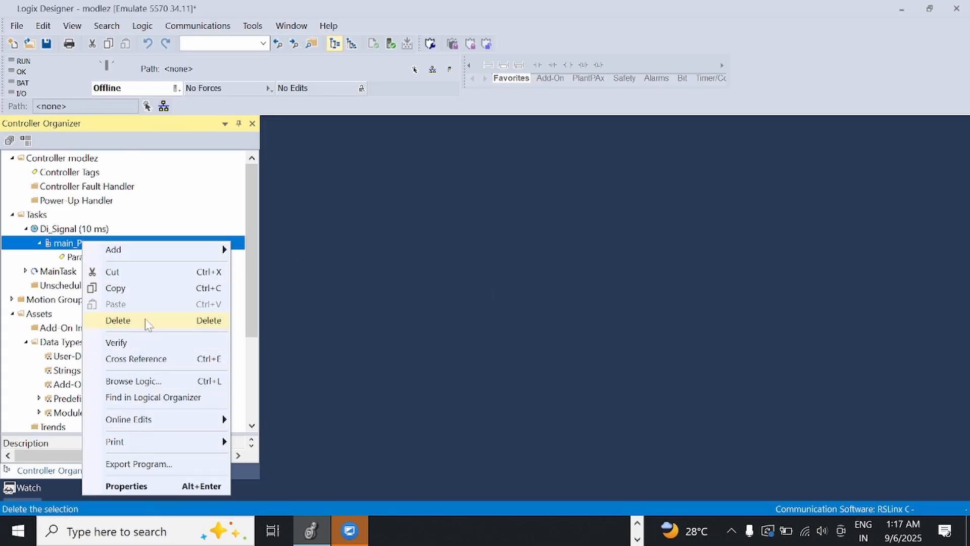
pyautogui.click(121, 320)
pyautogui.click(473, 299)
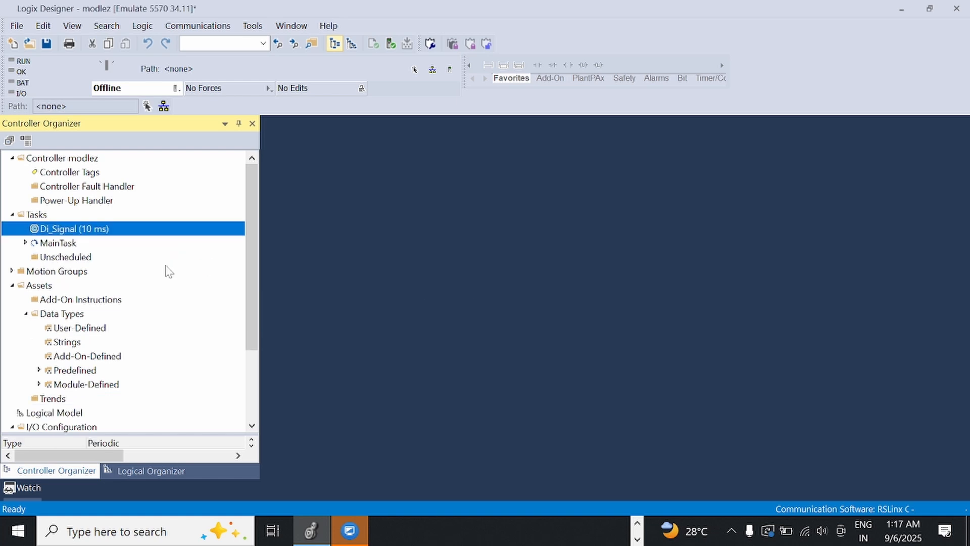
# Step: Delete the Di_Signal periodic task from the controller's Tasks folder
pyautogui.rightClick(78, 233)
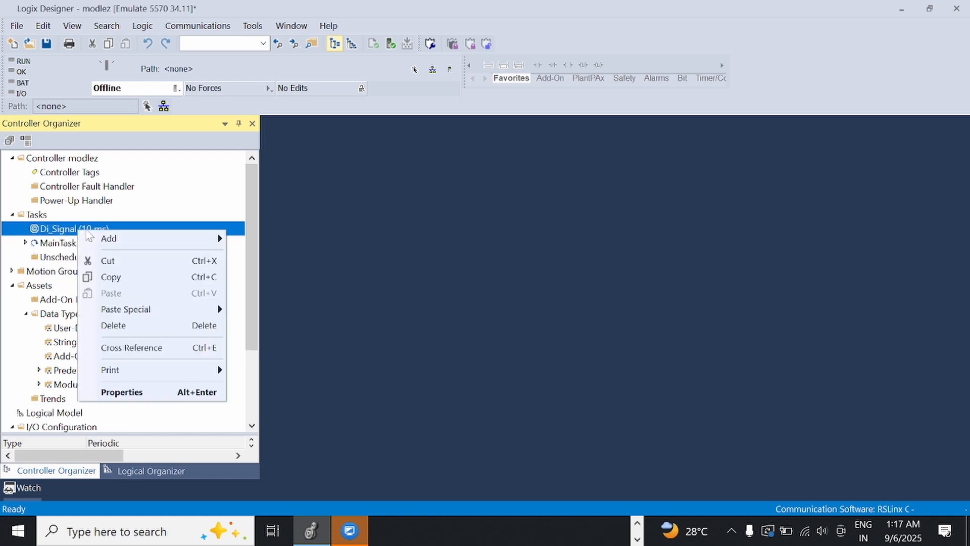
pyautogui.click(142, 326)
pyautogui.click(484, 299)
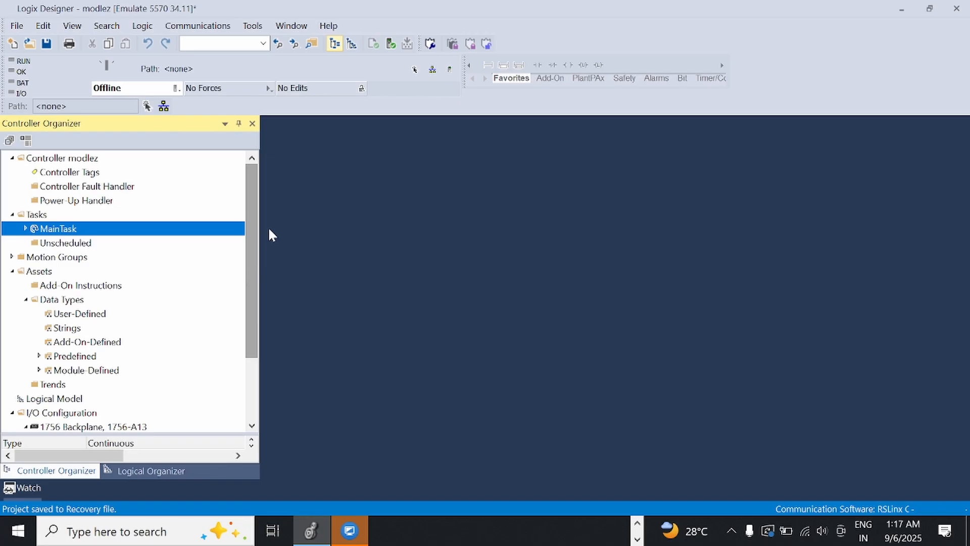
# Step: Add a Ladder Diagram routine named DI_MAPPING to MainProgram under MainTask, with no assignment
pyautogui.click(26, 228)
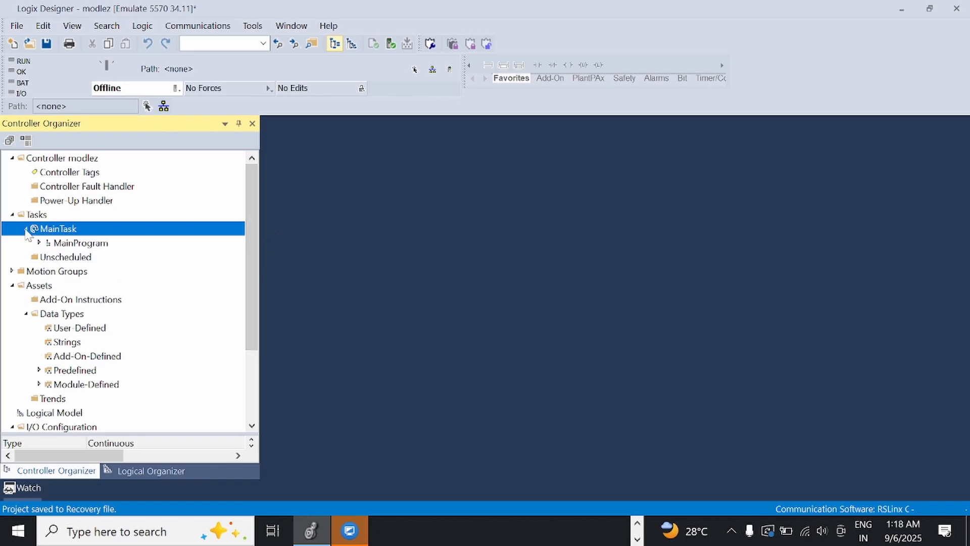
pyautogui.click(39, 243)
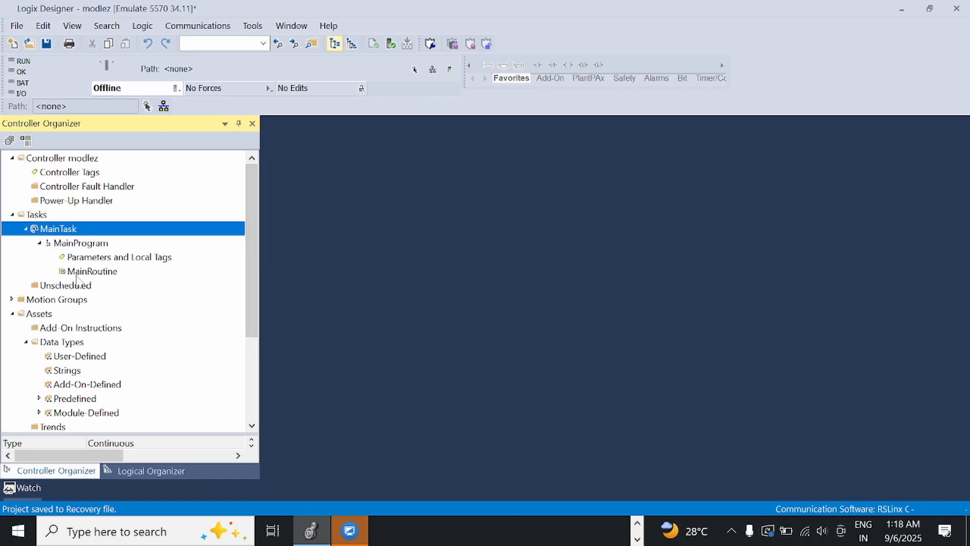
pyautogui.click(81, 276)
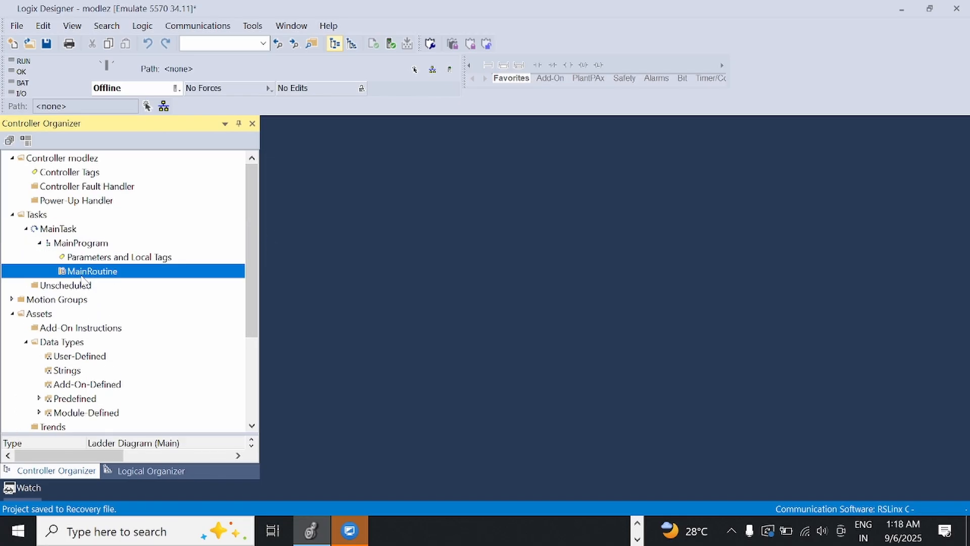
pyautogui.click(80, 244)
pyautogui.rightClick(81, 244)
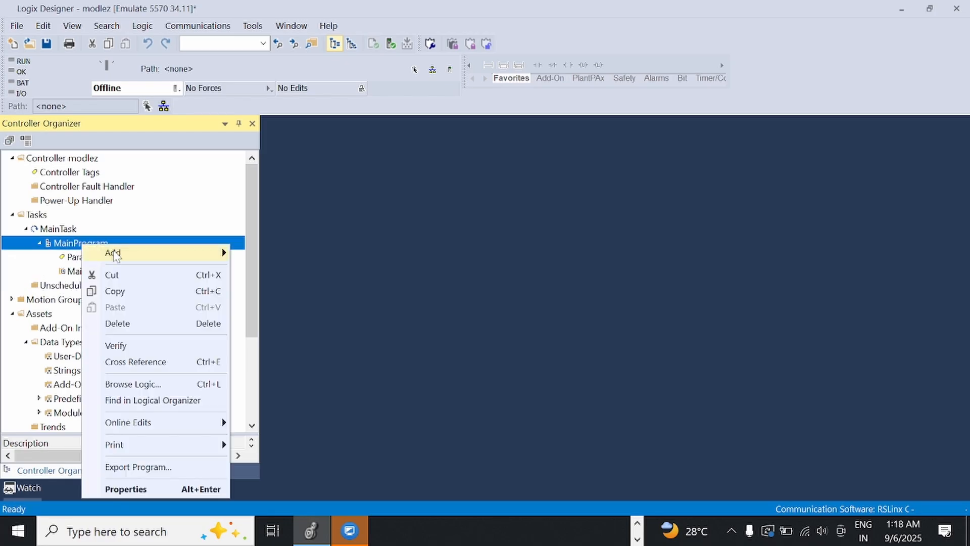
pyautogui.moveTo(115, 255)
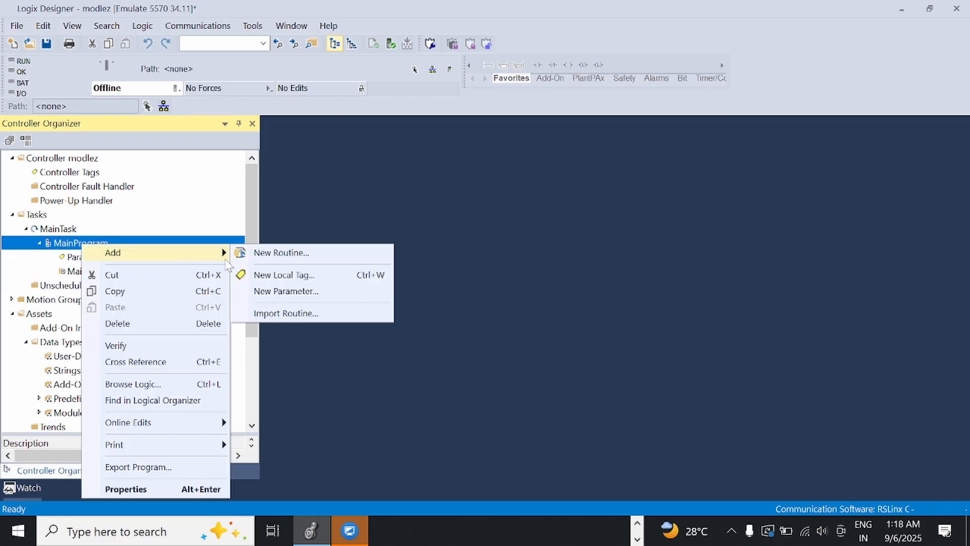
pyautogui.click(281, 252)
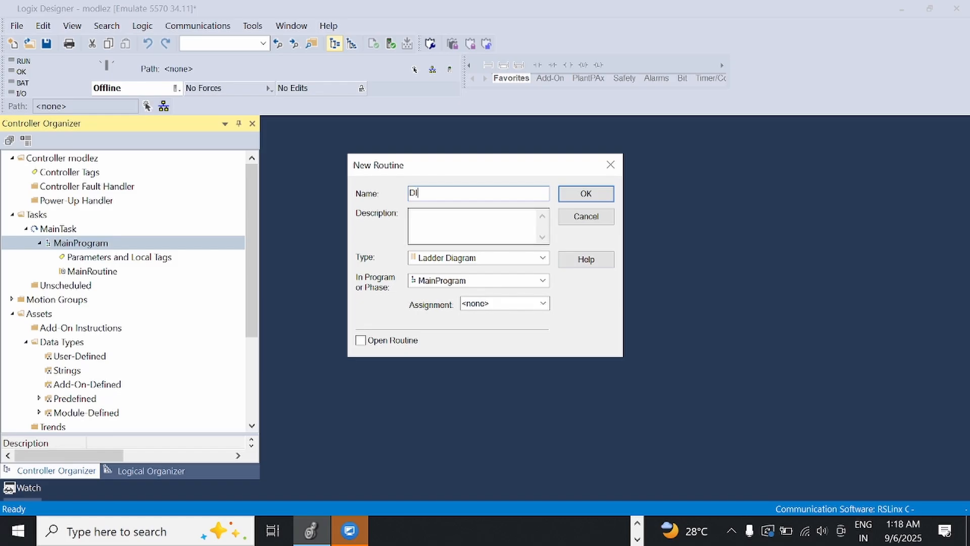
pyautogui.write('DI_MAPPI')
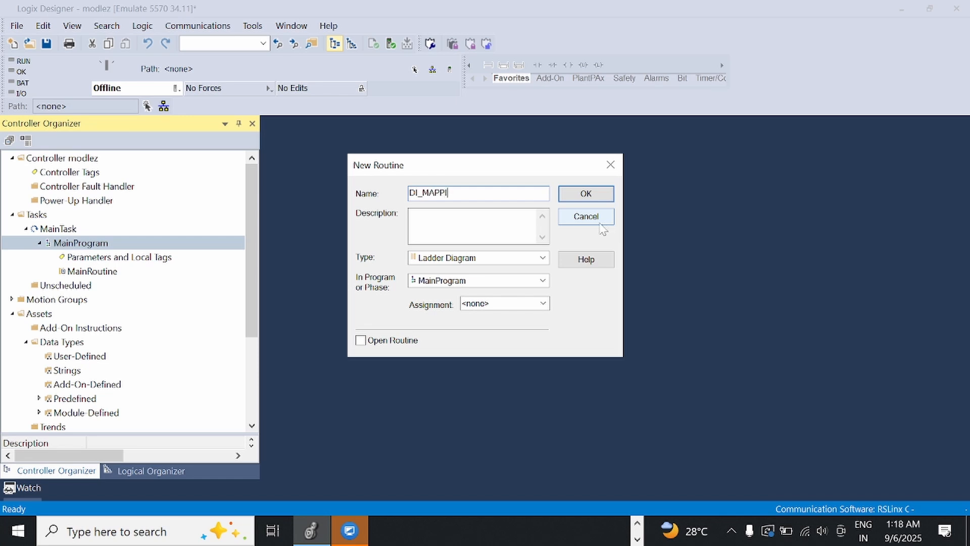
pyautogui.write('NG')
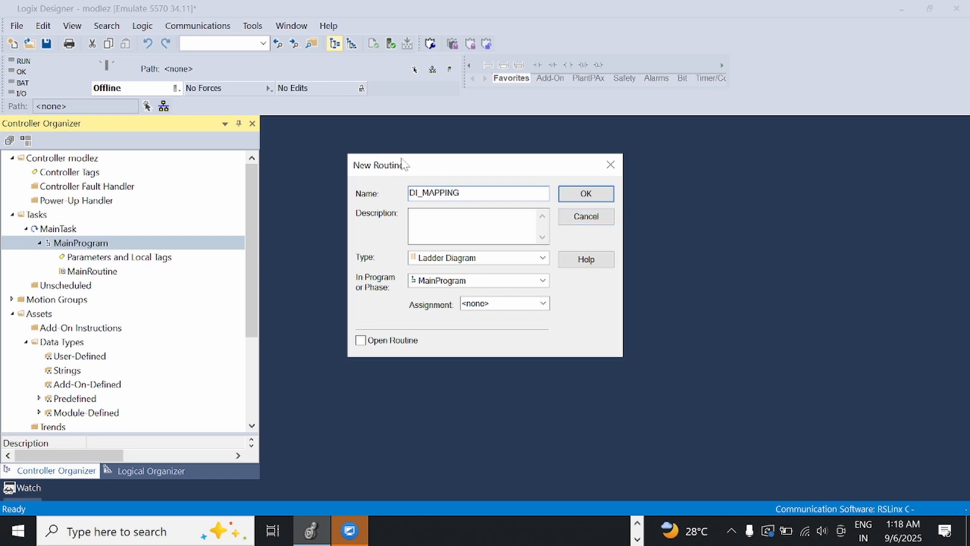
pyautogui.click(574, 193)
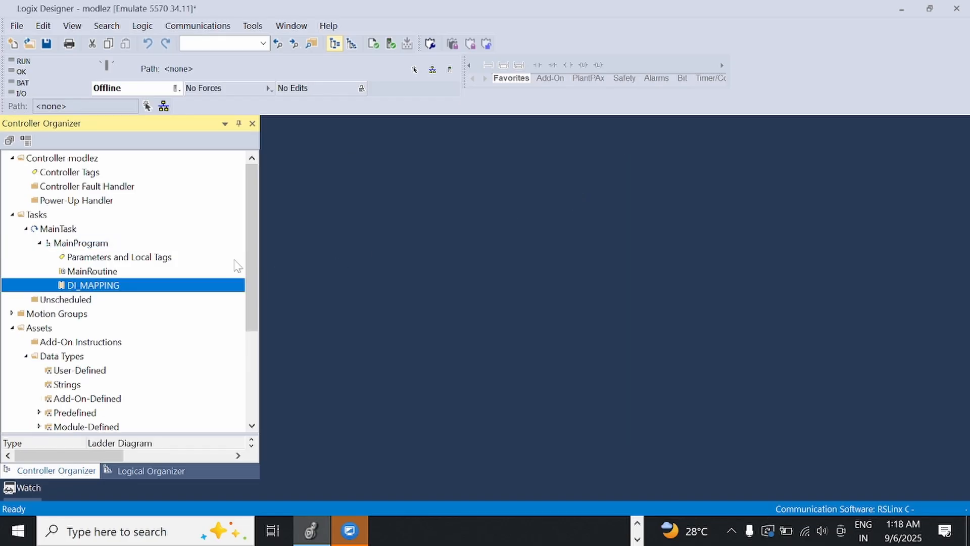
# Step: Add a Ladder Diagram routine named D0_MAPPING to MainProgram, with no assignment
pyautogui.click(102, 245)
pyautogui.rightClick(100, 244)
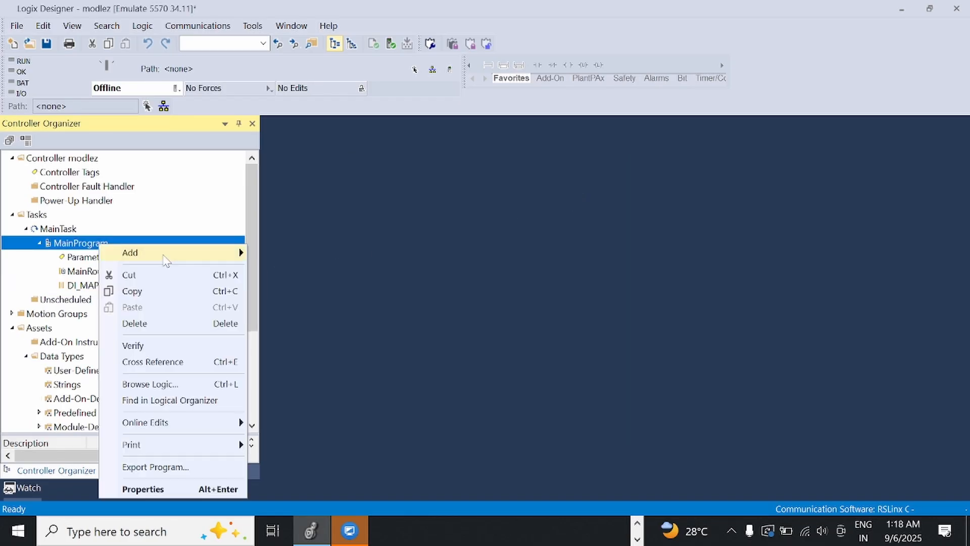
pyautogui.moveTo(221, 258)
pyautogui.click(302, 253)
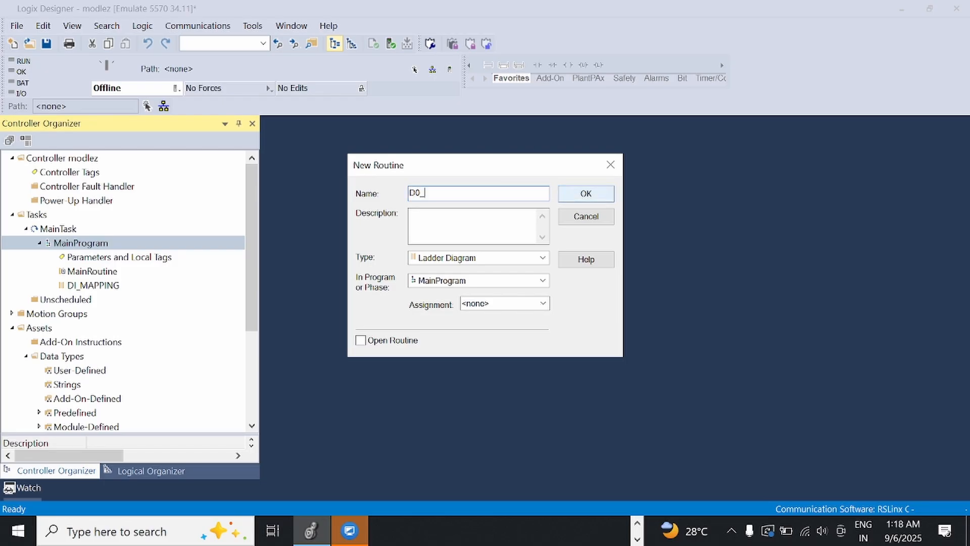
pyautogui.write('_MAPPING')
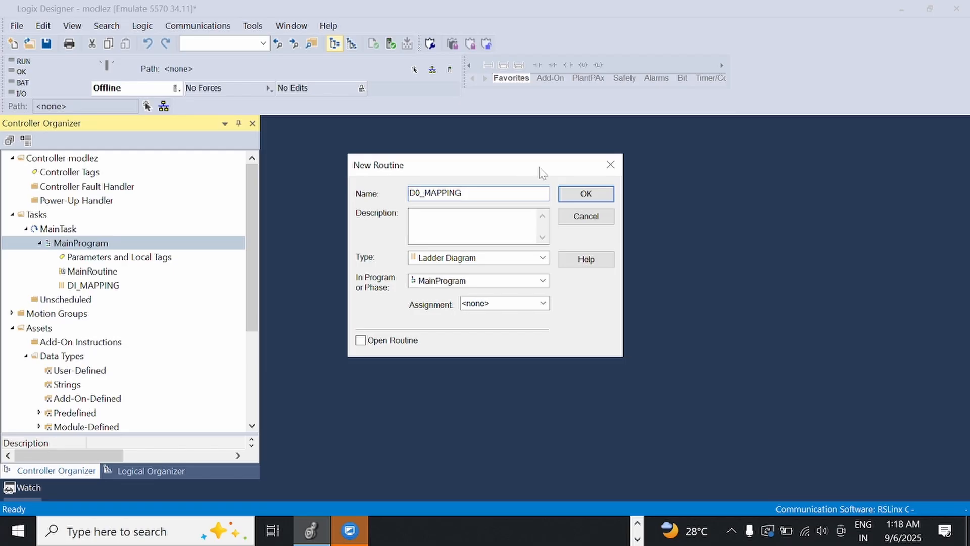
pyautogui.click(581, 194)
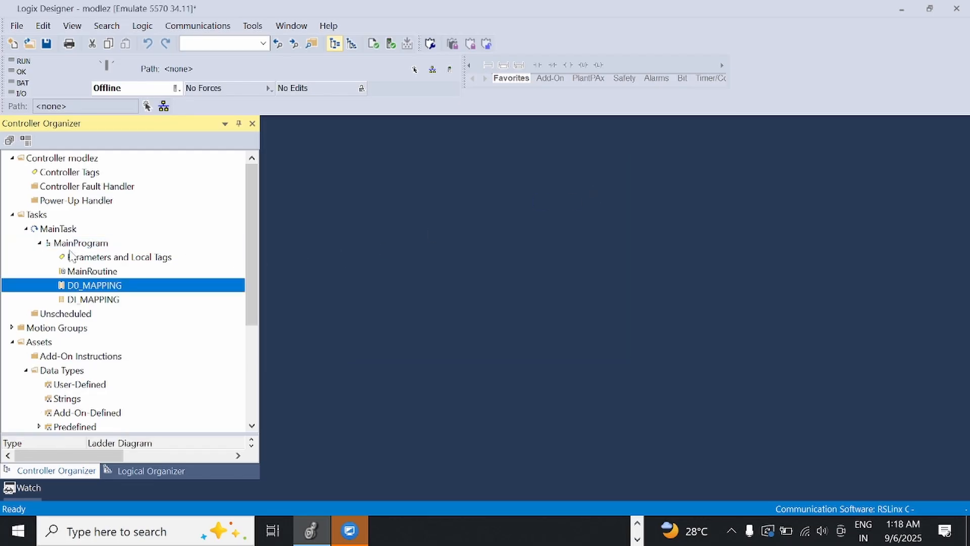
# Step: Add a Ladder Diagram routine named AI_MAPPING to MainProgram, with no assignment
pyautogui.rightClick(90, 244)
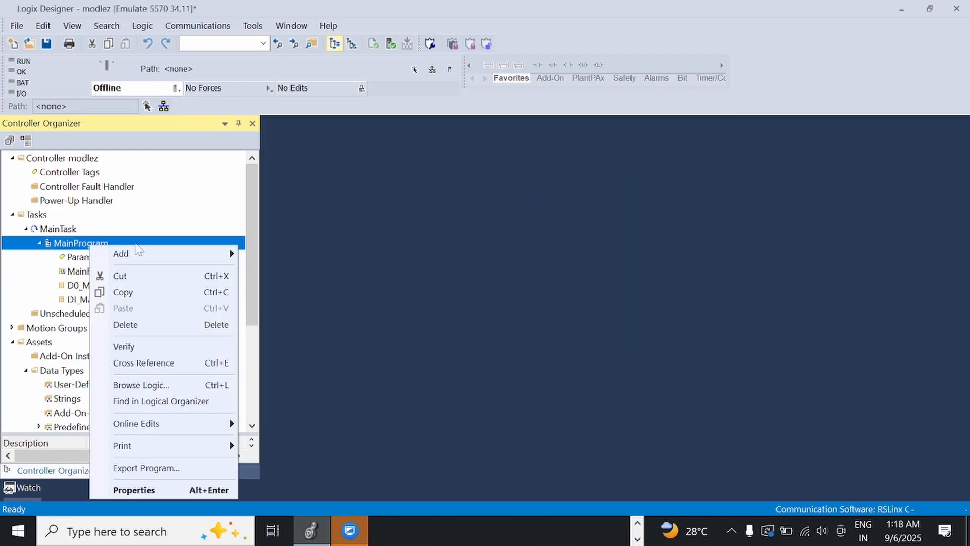
pyautogui.moveTo(154, 254)
pyautogui.click(292, 252)
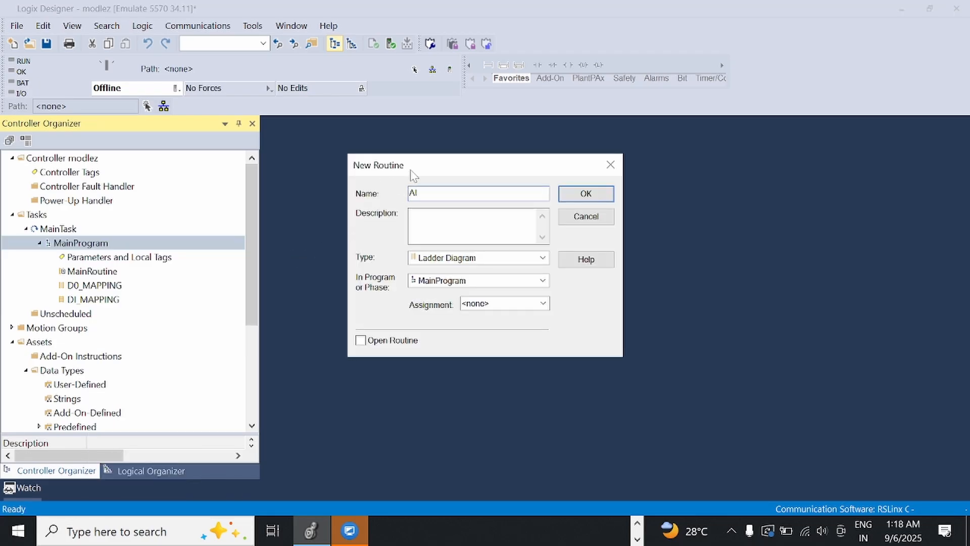
pyautogui.write('AI_MAPPING')
pyautogui.click(581, 197)
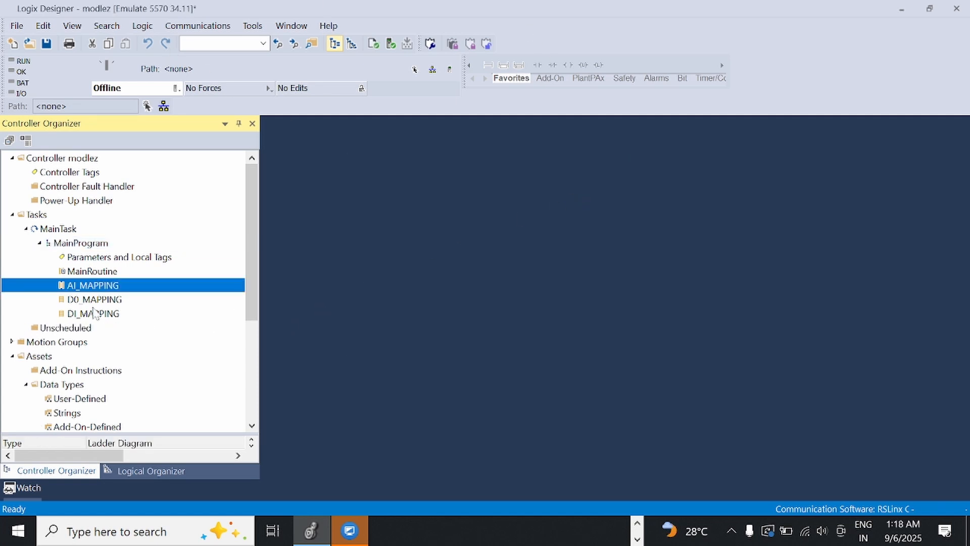
pyautogui.click(89, 314)
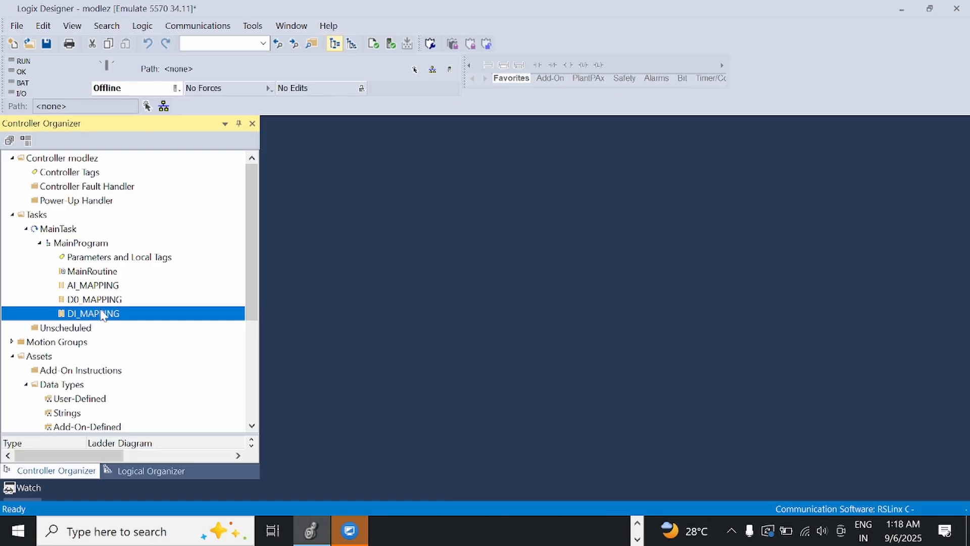
pyautogui.click(100, 300)
pyautogui.click(97, 286)
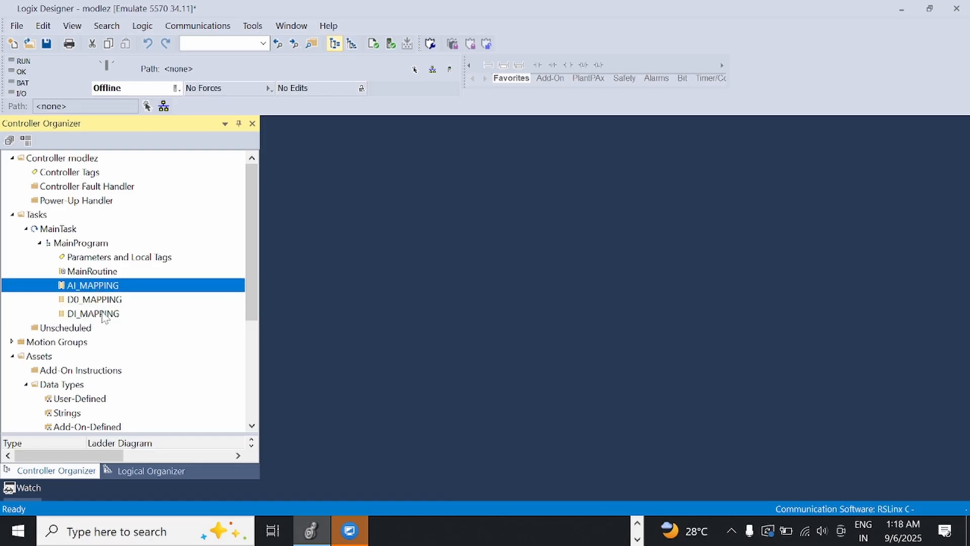
# Step: Add a Ladder Diagram routine named AO_MAPPING to MainProgram, with no assignment
pyautogui.click(81, 243)
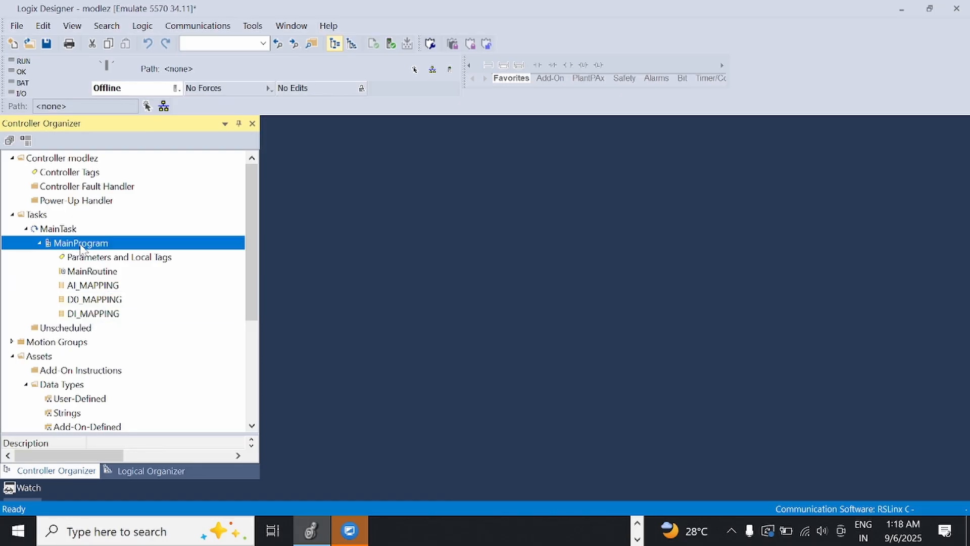
pyautogui.rightClick(93, 247)
pyautogui.moveTo(157, 258)
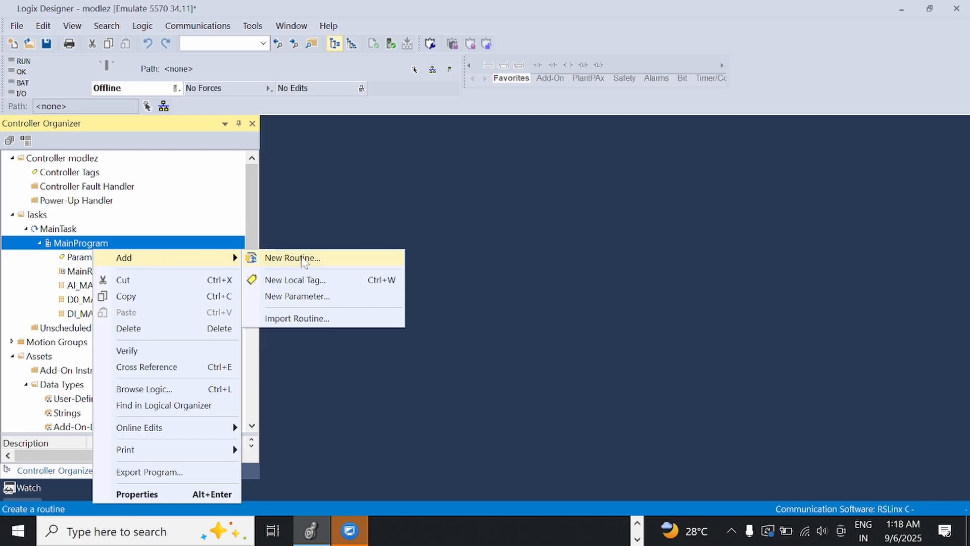
pyautogui.click(278, 258)
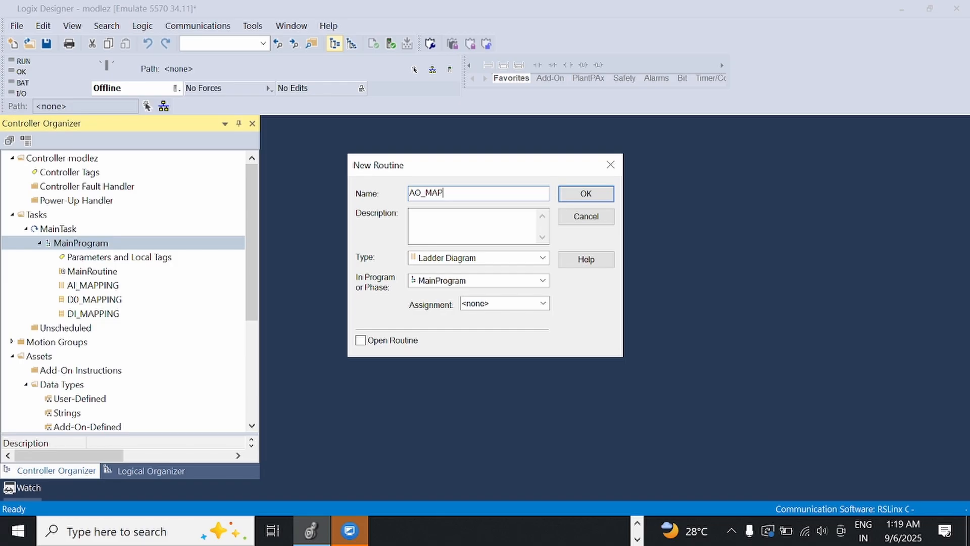
pyautogui.write('AO_MAPPING')
pyautogui.click(576, 195)
pyautogui.click(101, 342)
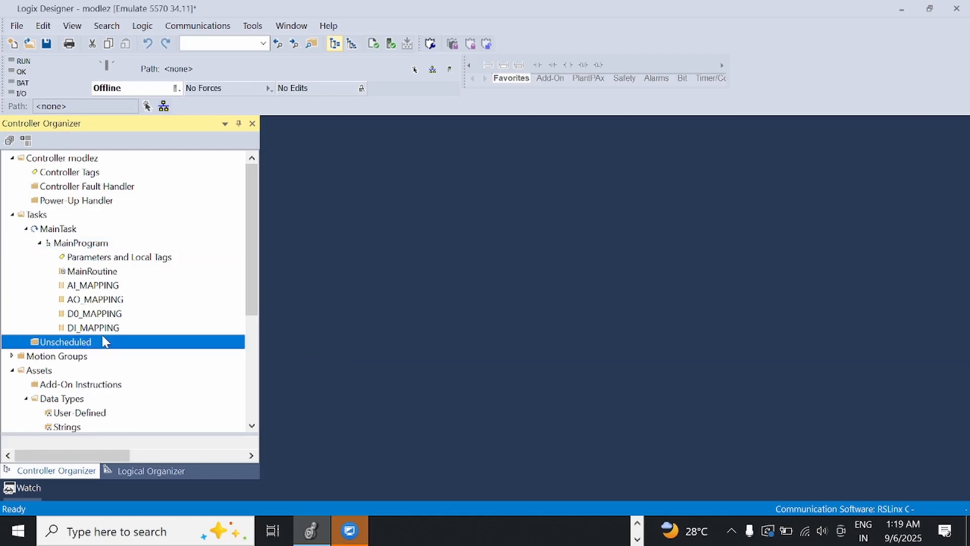
pyautogui.click(104, 302)
pyautogui.scroll(-1, 83, 270)
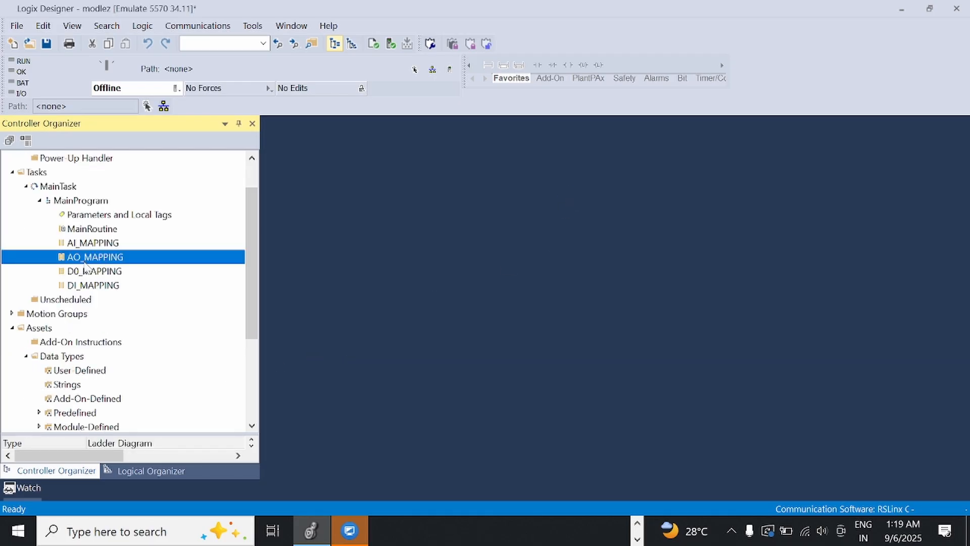
pyautogui.scroll(-1, 86, 267)
pyautogui.scroll(2, 110, 260)
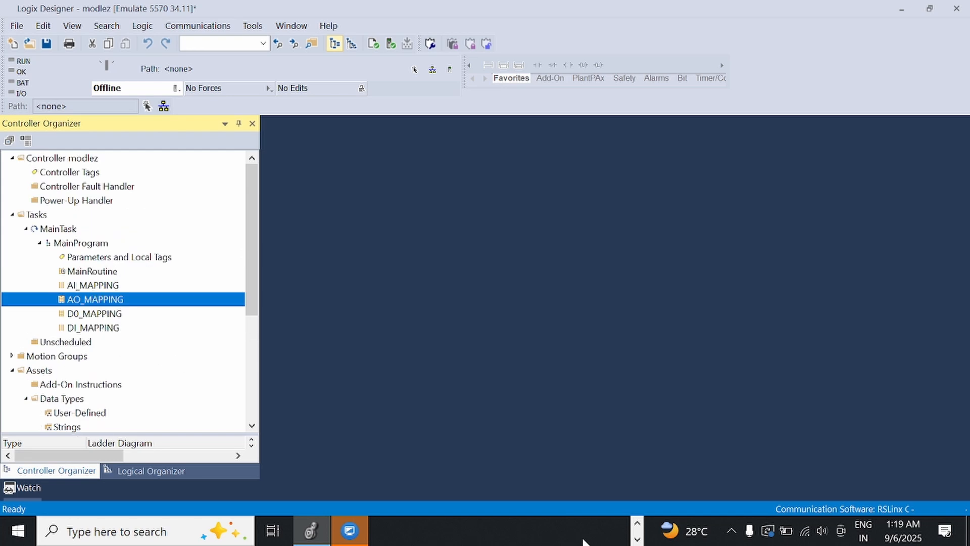
# Step: Switch to Adobe Acrobat to close the PDF with the I/O node layout, and minimize Logix Designer to reach the desktop
pyautogui.click(637, 523)
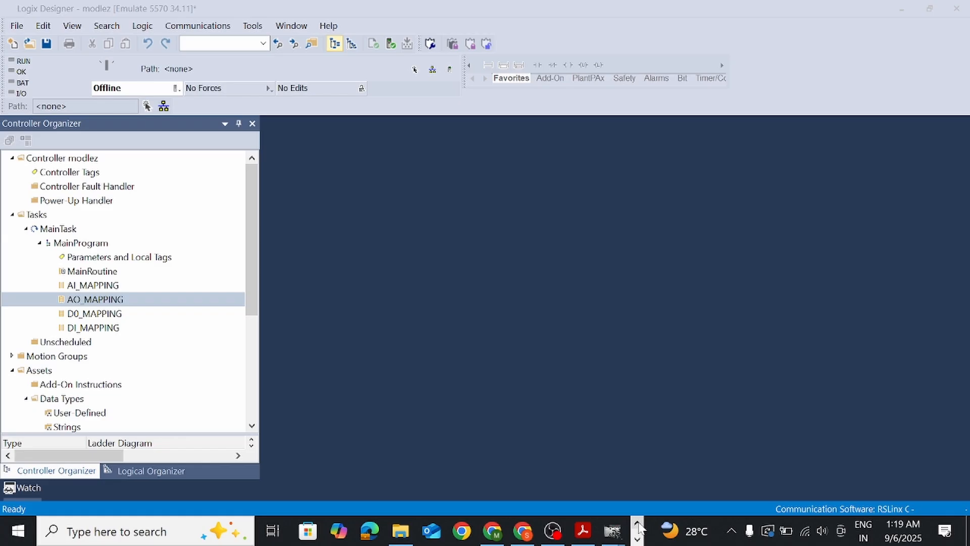
pyautogui.click(584, 531)
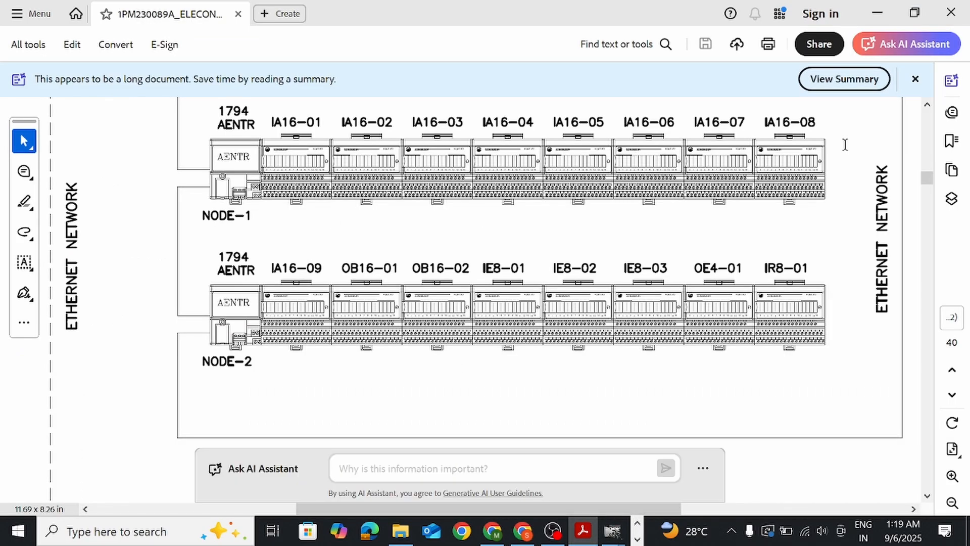
pyautogui.click(940, 23)
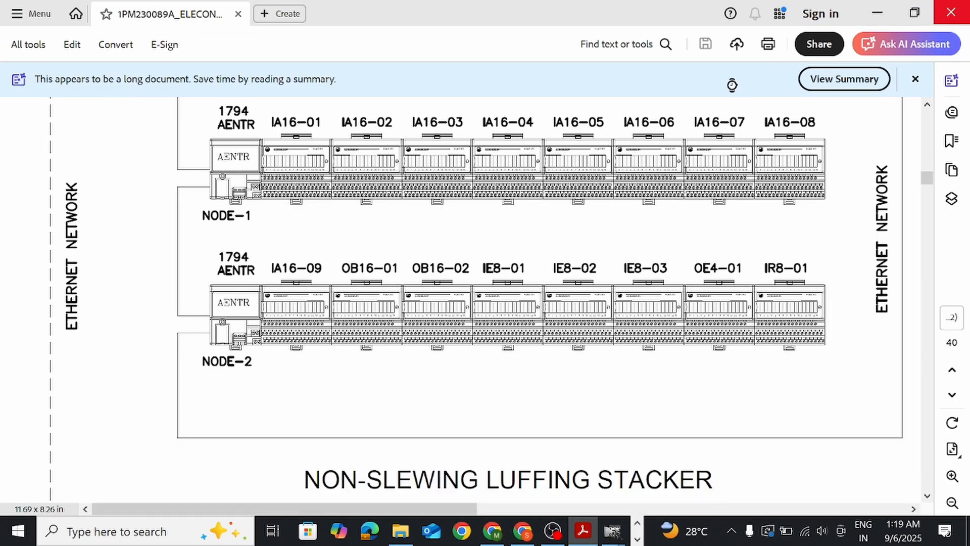
pyautogui.click(902, 9)
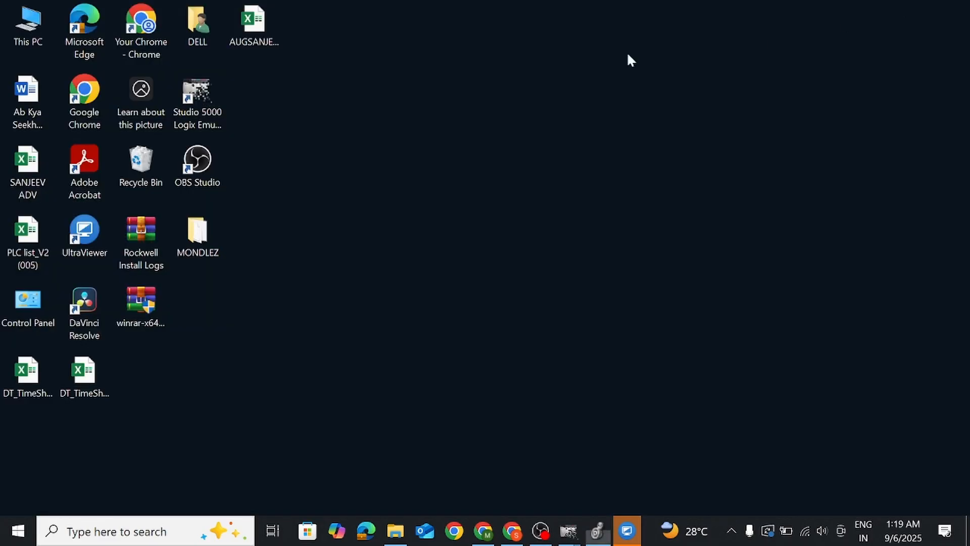
# Step: Open the workbook Stacker_RAS_EPL-3620.01-0328-1A-R3-PLC IO LIST UPDATED (1) from the Downloads folder in Excel and enable editing
pyautogui.doubleClick(38, 33)
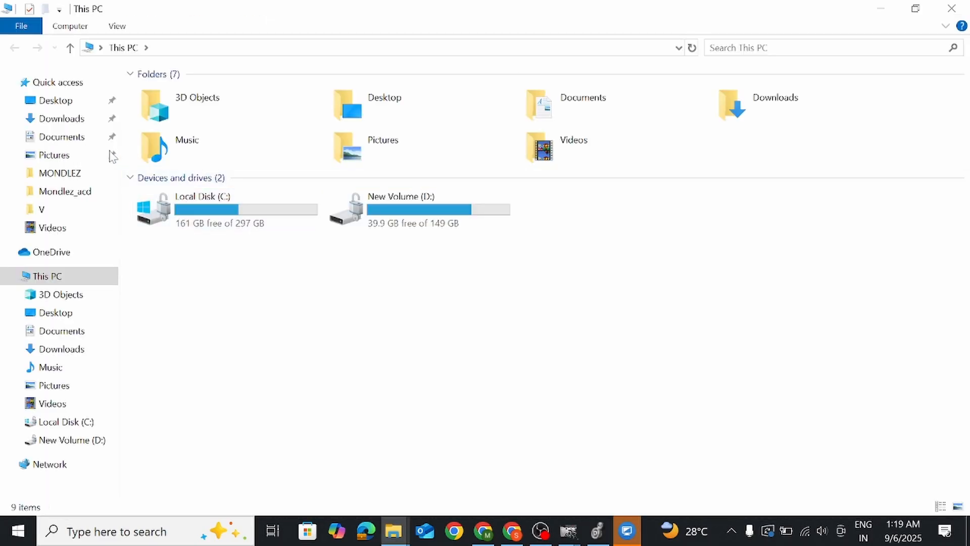
pyautogui.click(61, 118)
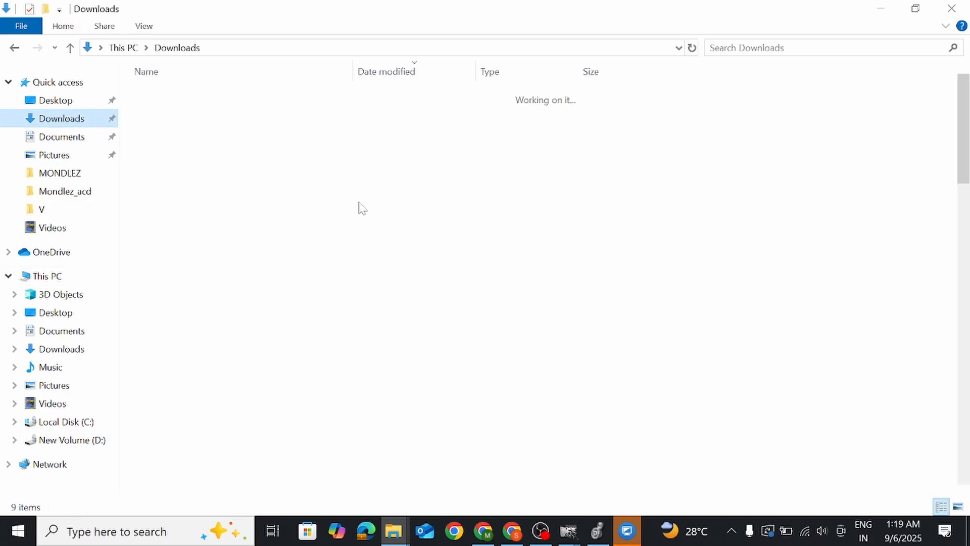
pyautogui.doubleClick(255, 147)
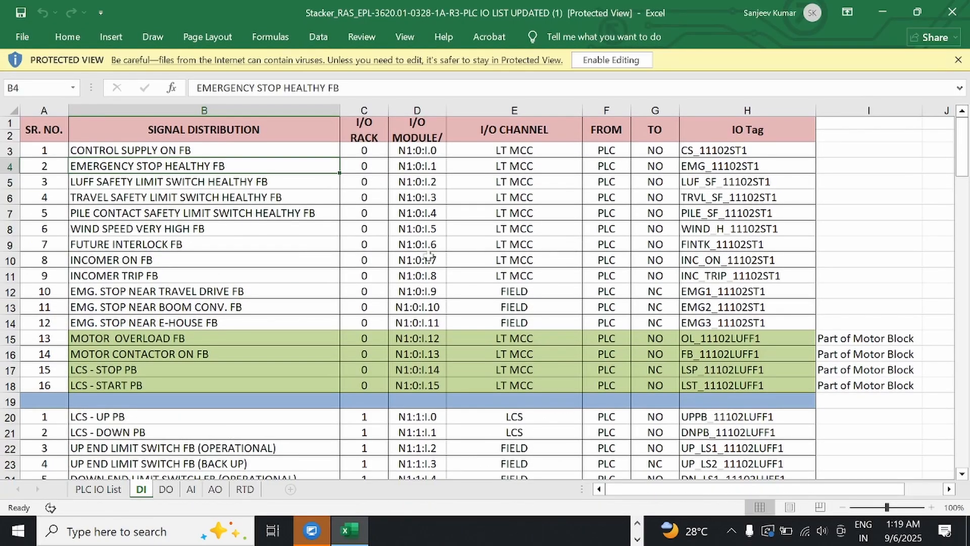
pyautogui.click(629, 62)
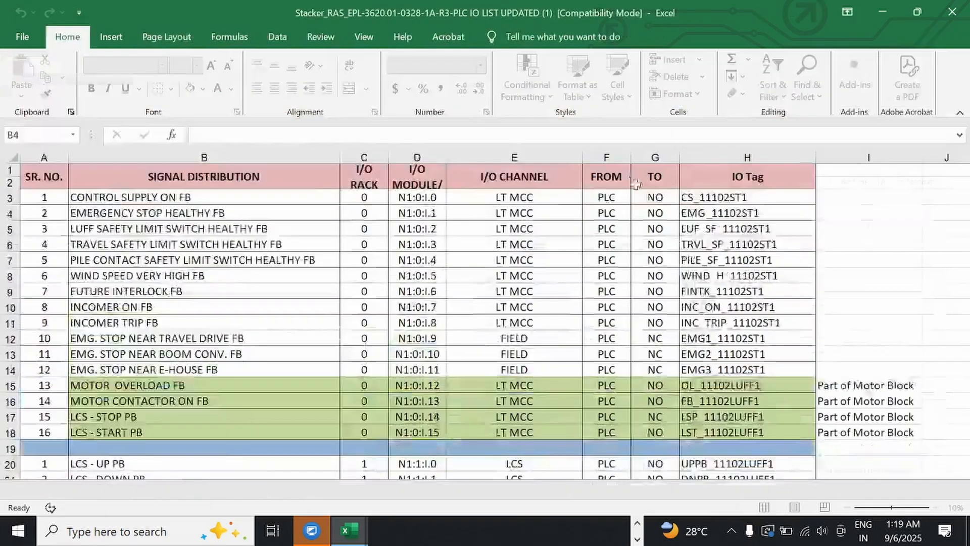
# Step: Narrow the SR. NO., SIGNAL DISTRIBUTION and I/O RACK columns of the DI sheet
pyautogui.keyDown('ctrl'); pyautogui.scroll(-1, 852, 287); pyautogui.keyUp('ctrl')
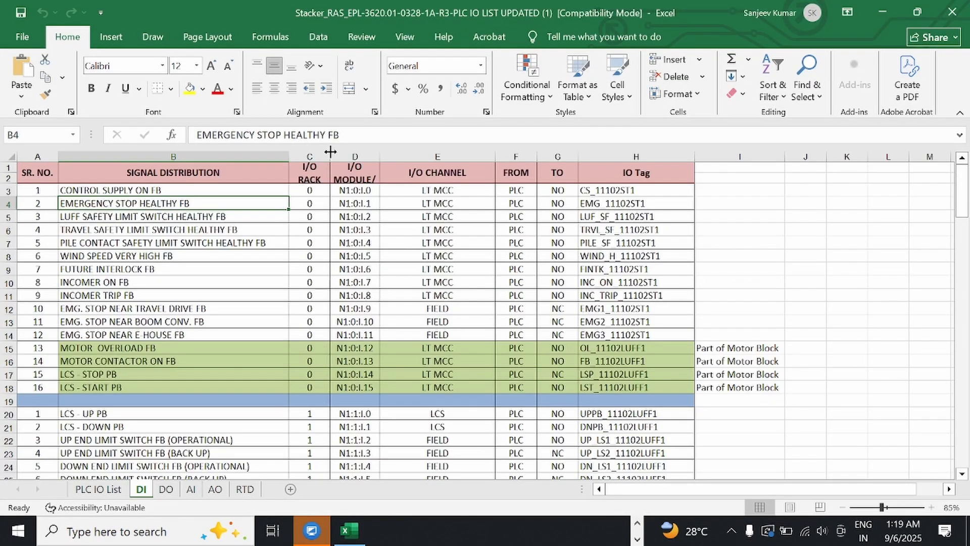
pyautogui.moveTo(331, 151); pyautogui.dragTo(316, 152)
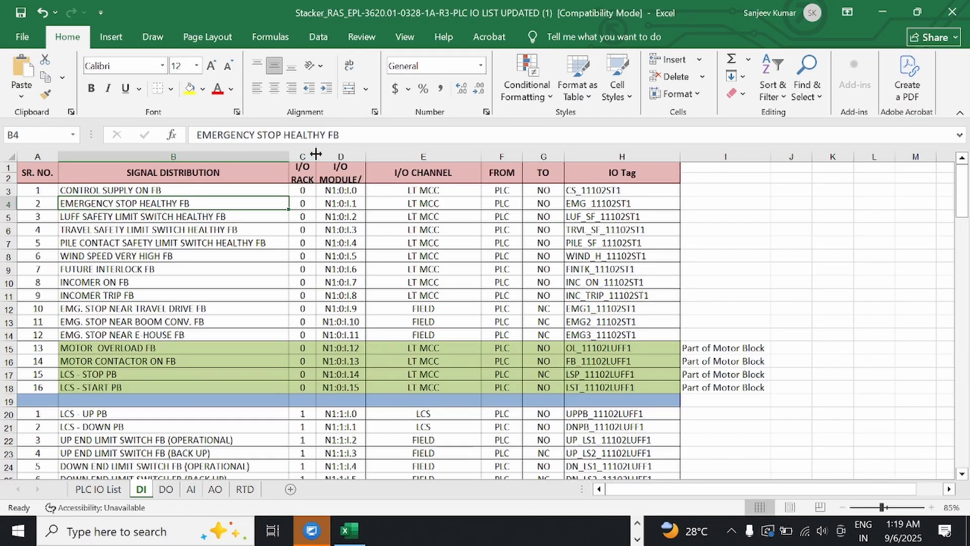
pyautogui.moveTo(316, 153); pyautogui.dragTo(275, 157)
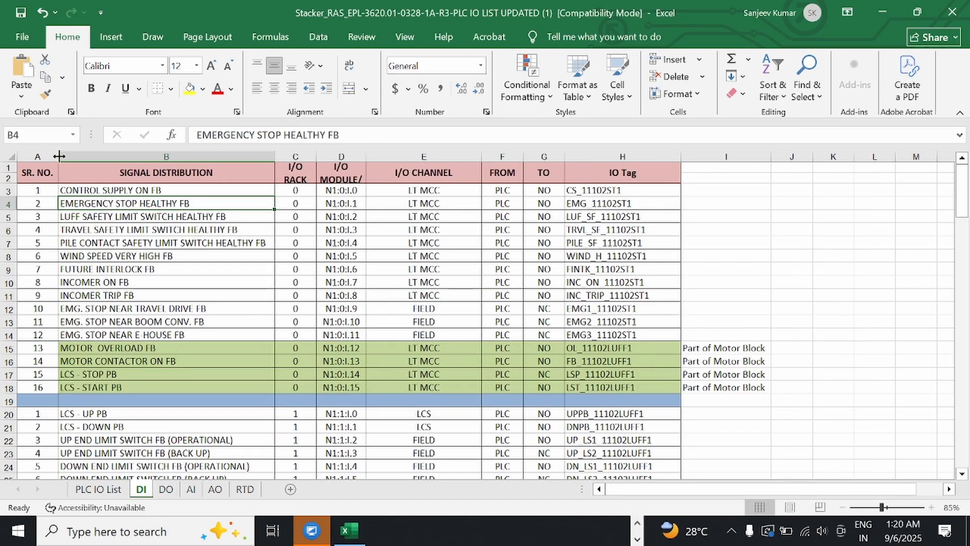
pyautogui.moveTo(59, 157); pyautogui.dragTo(53, 156)
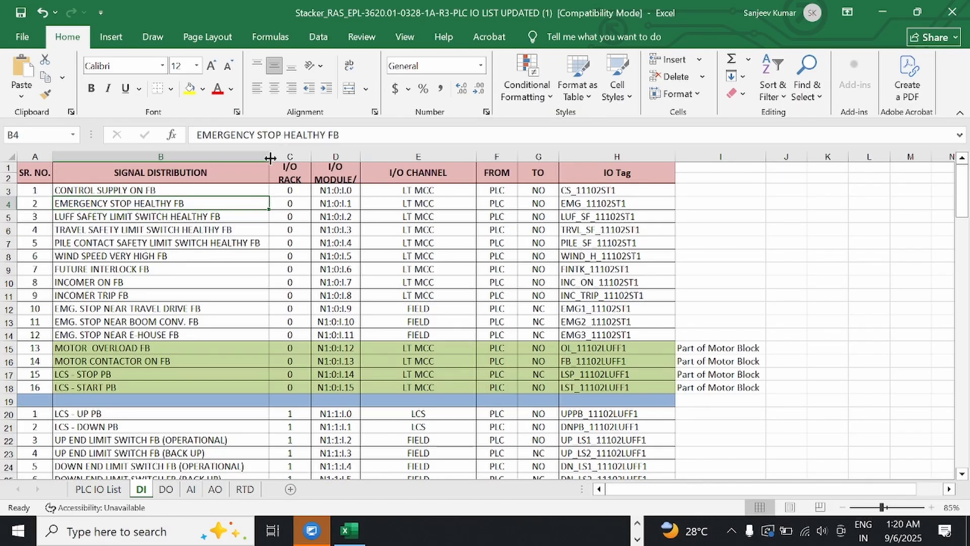
pyautogui.moveTo(310, 157); pyautogui.dragTo(296, 156)
# Step: Autofit the I/O MODULE/SLOT and I/O RACK columns to their contents and widen the SIGNAL DISTRIBUTION column
pyautogui.click(315, 150)
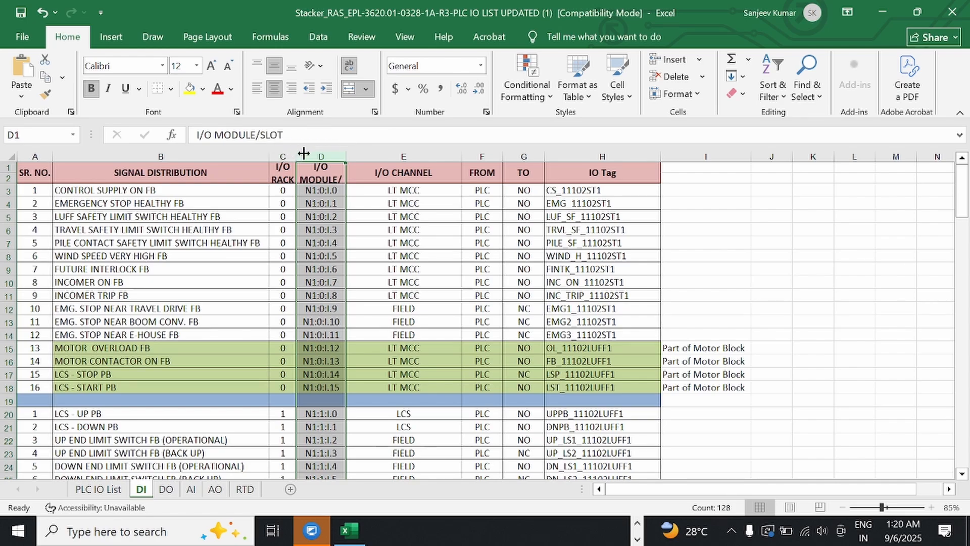
pyautogui.moveTo(347, 157); pyautogui.dragTo(345, 157)
pyautogui.doubleClick(345, 157)
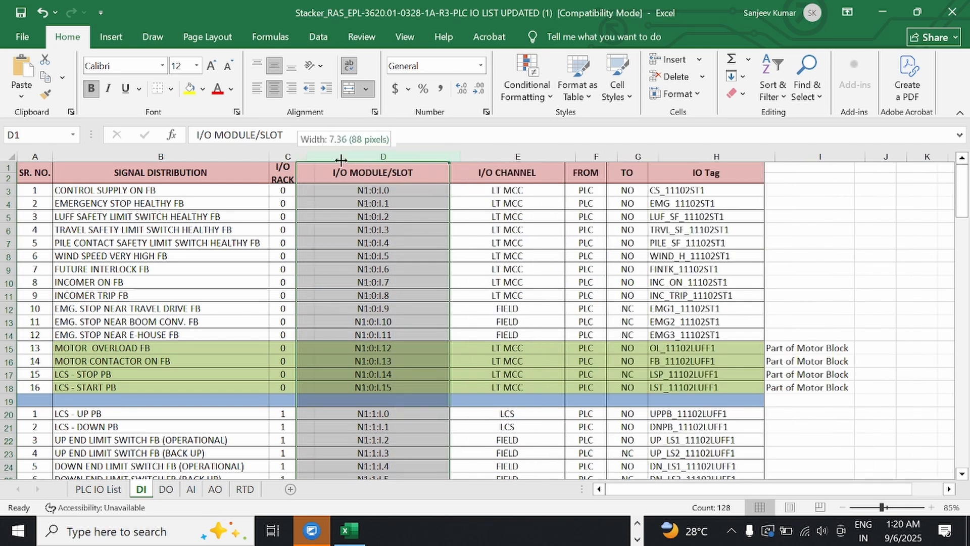
pyautogui.doubleClick(295, 156)
pyautogui.moveTo(267, 158); pyautogui.dragTo(294, 158)
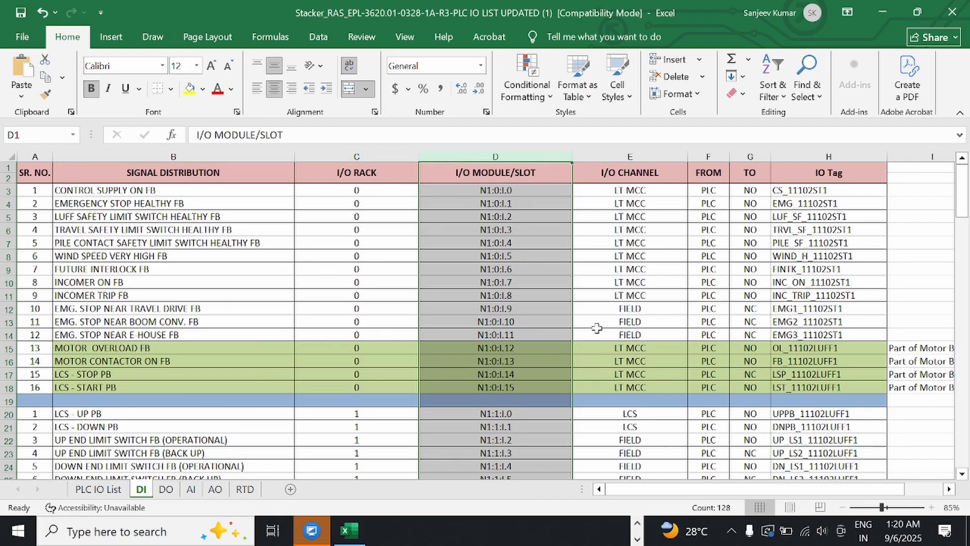
pyautogui.scroll(-1, 631, 246)
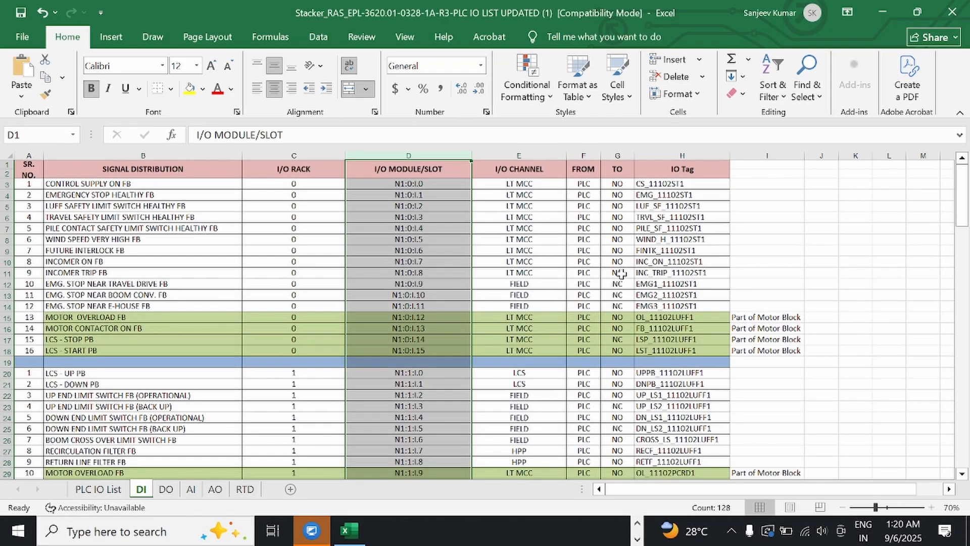
pyautogui.click(788, 261)
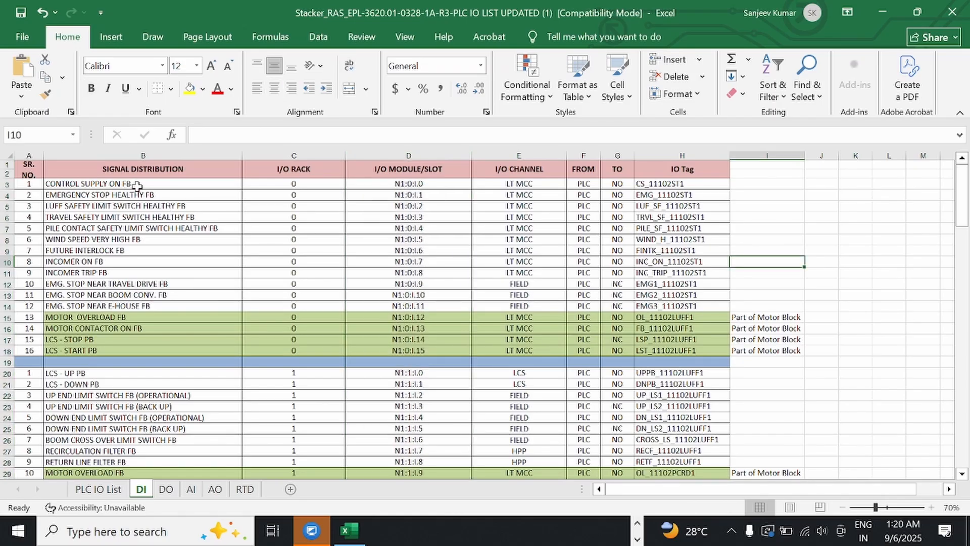
# Step: Examine the signal descriptions, module/slot addresses, I/O channel sources and FROM entries of the rack 0 digital inputs
pyautogui.moveTo(137, 182); pyautogui.dragTo(138, 305)
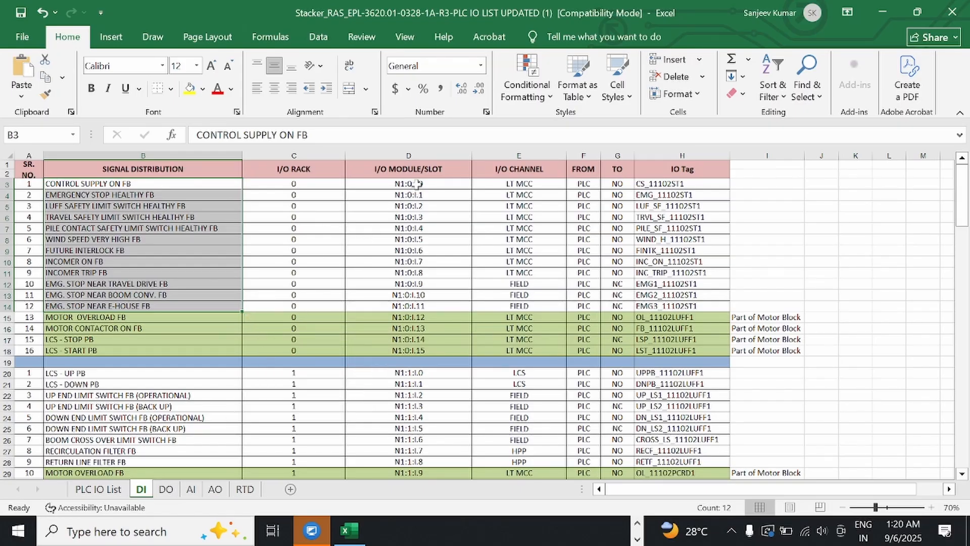
pyautogui.moveTo(412, 184); pyautogui.dragTo(418, 352)
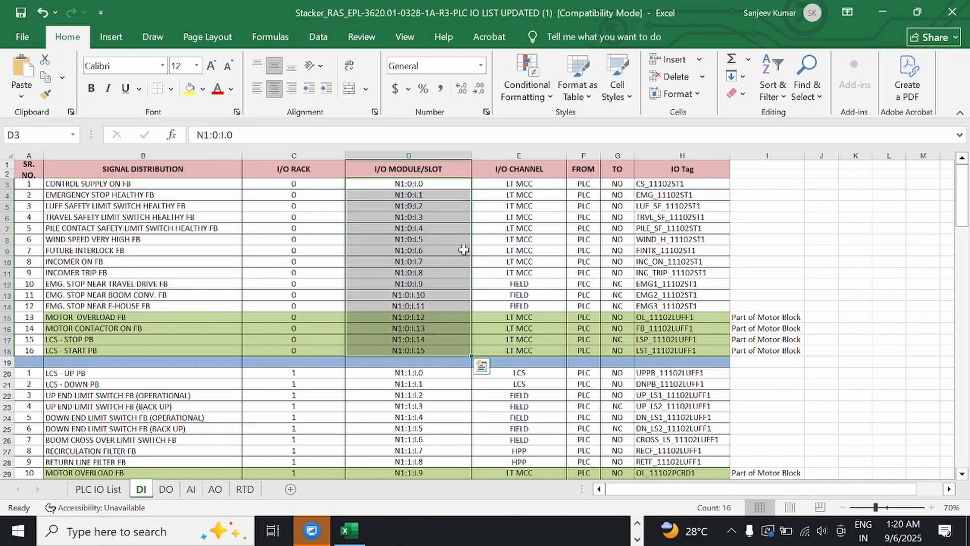
pyautogui.moveTo(525, 183); pyautogui.dragTo(504, 340)
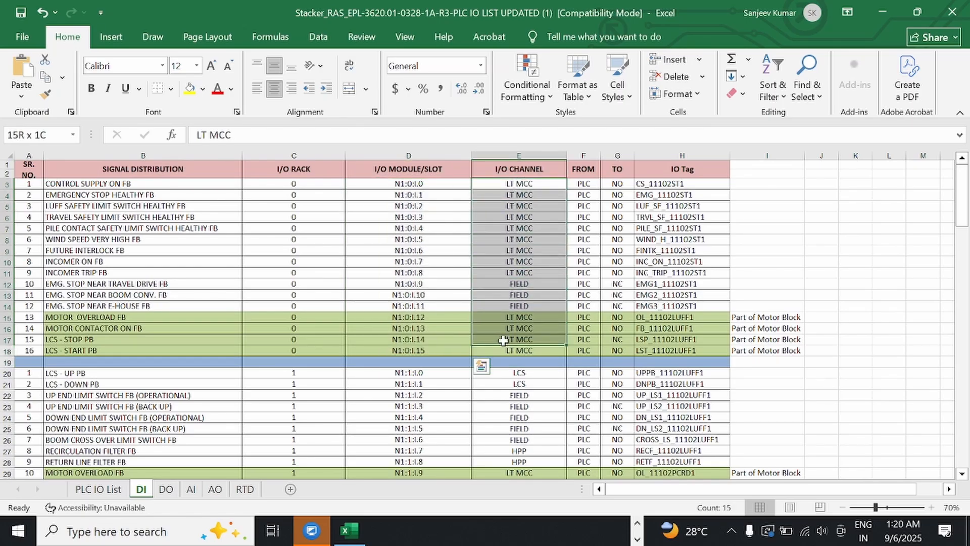
pyautogui.click(539, 195)
pyautogui.click(535, 184)
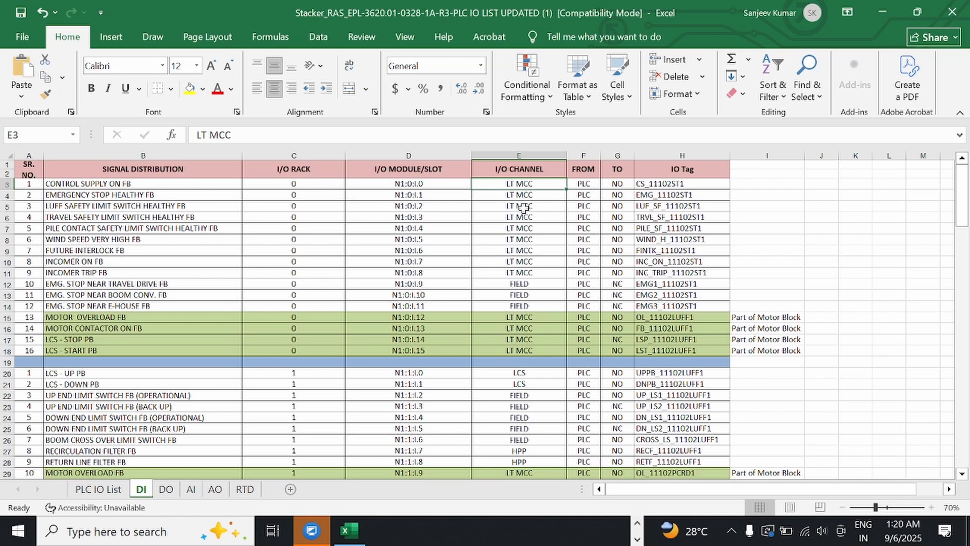
pyautogui.click(523, 193)
pyautogui.click(523, 207)
pyautogui.click(524, 228)
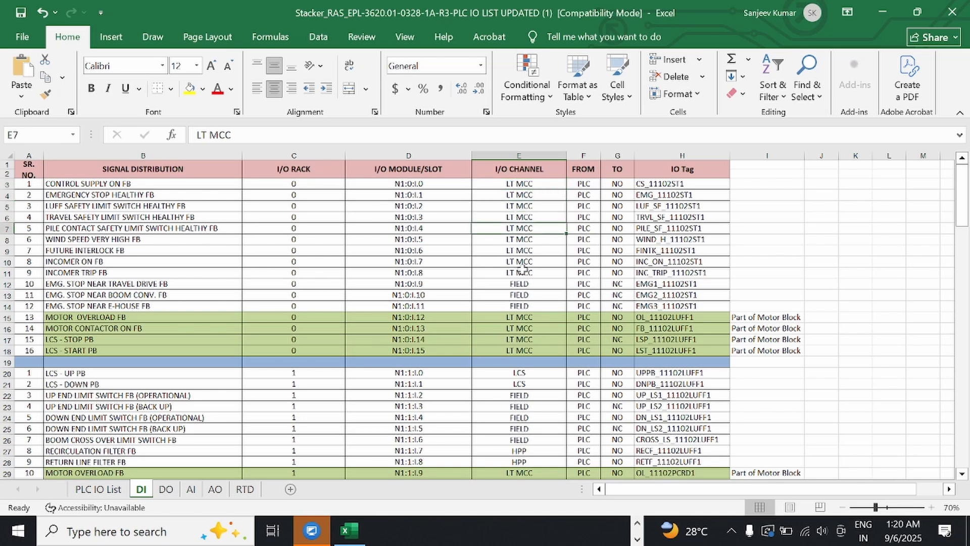
pyautogui.click(523, 271)
pyautogui.click(520, 307)
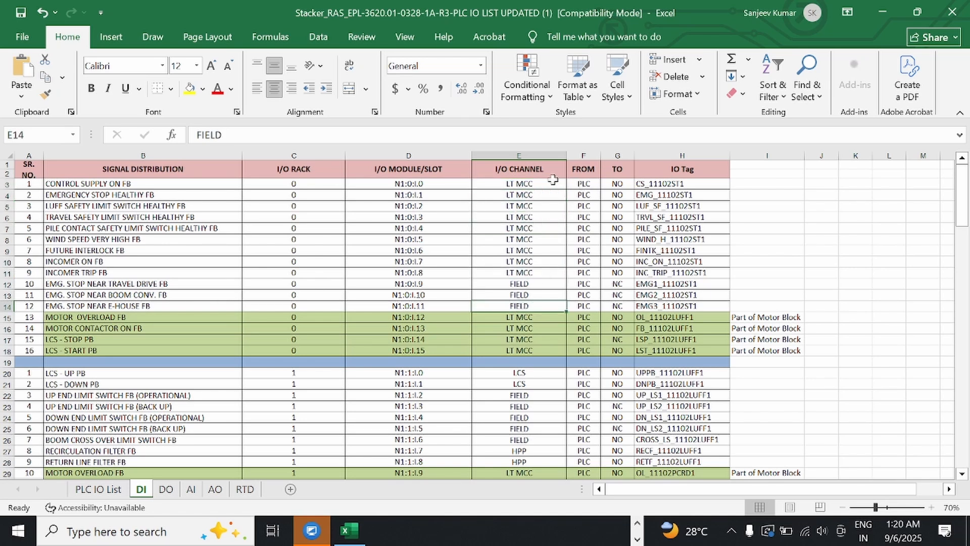
pyautogui.click(518, 186)
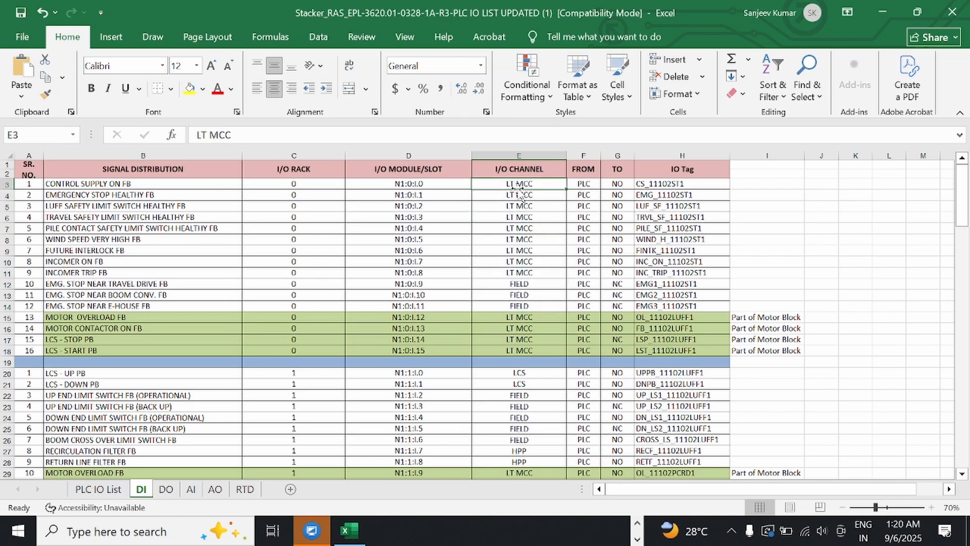
pyautogui.click(591, 183)
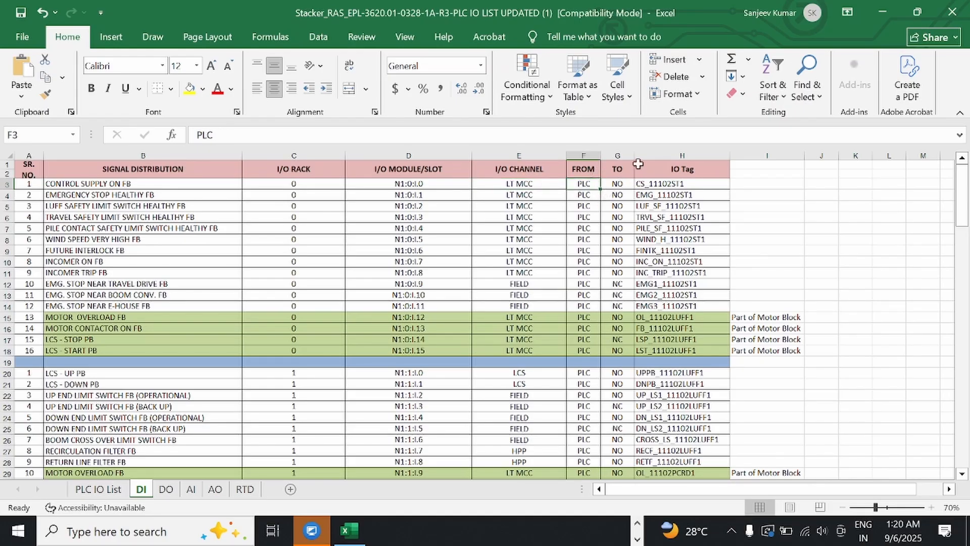
# Step: Fit the IO Tag column to its contents and widen the TO column of the DI sheet
pyautogui.moveTo(634, 154); pyautogui.dragTo(702, 152)
pyautogui.doubleClick(702, 153)
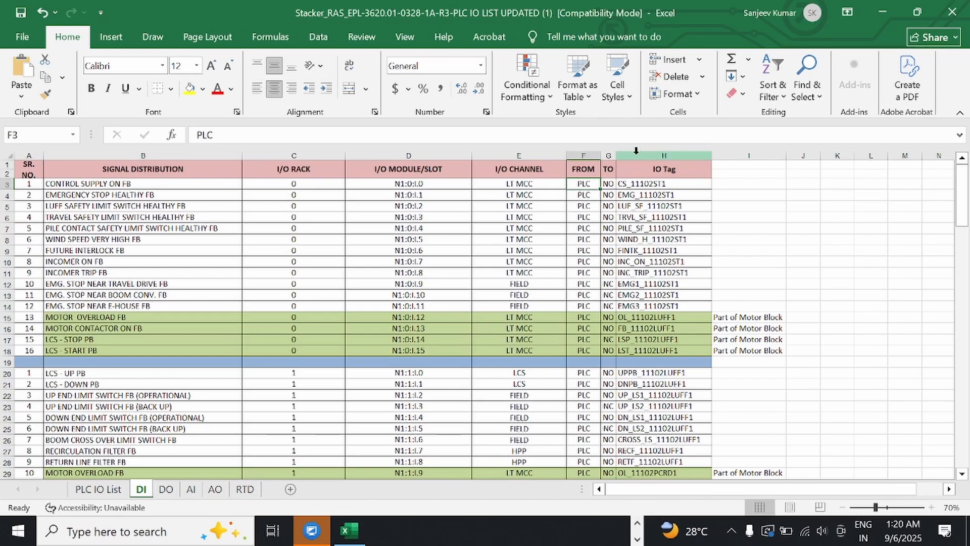
pyautogui.moveTo(617, 153); pyautogui.dragTo(695, 161)
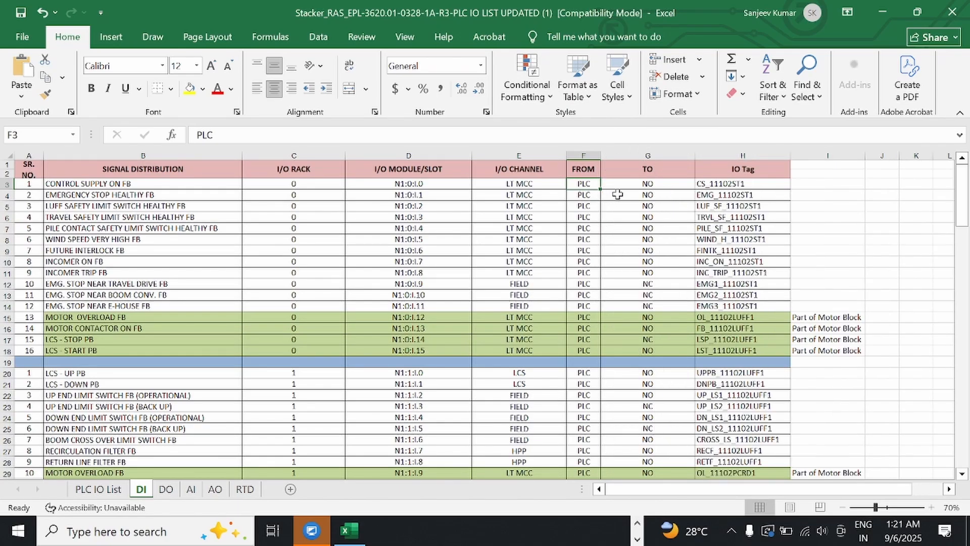
# Step: Examine the contact types in the TO column and the CONTROL SUPPLY ON FB row with its IO tag
pyautogui.click(658, 187)
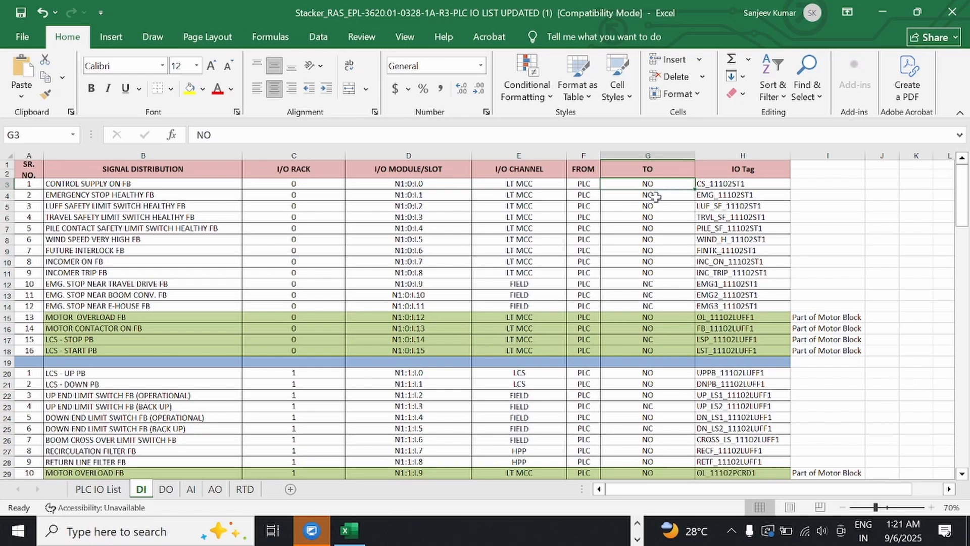
pyautogui.click(656, 196)
pyautogui.click(655, 204)
pyautogui.click(654, 217)
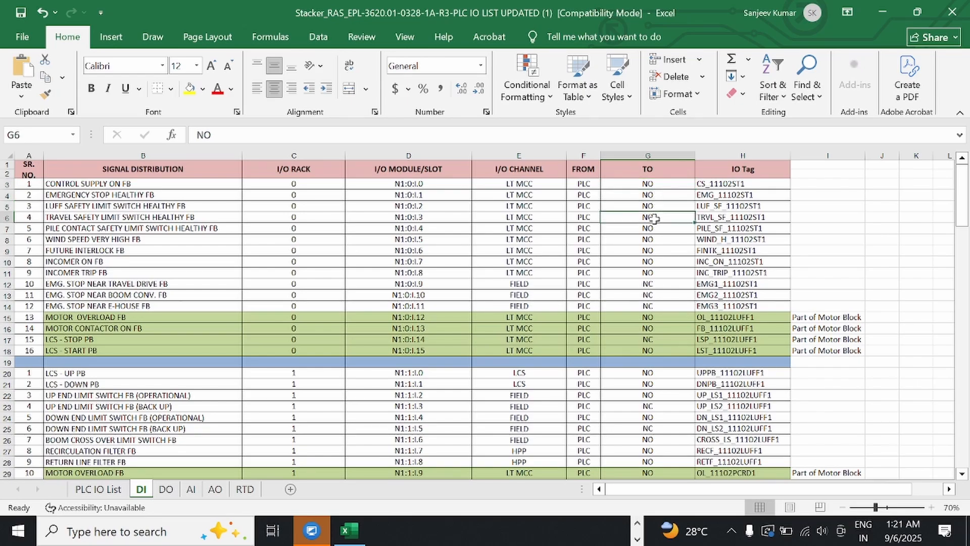
pyautogui.click(649, 227)
pyautogui.click(651, 241)
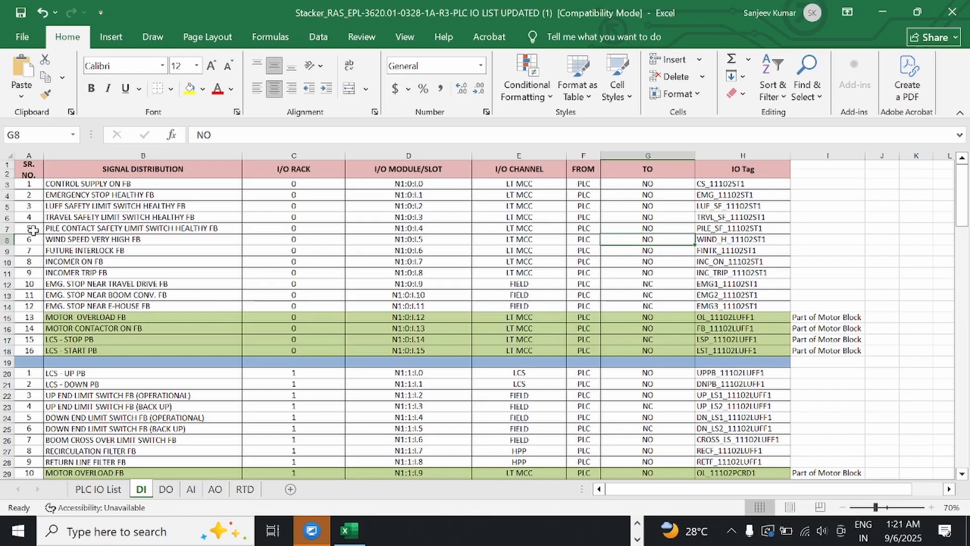
pyautogui.click(6, 184)
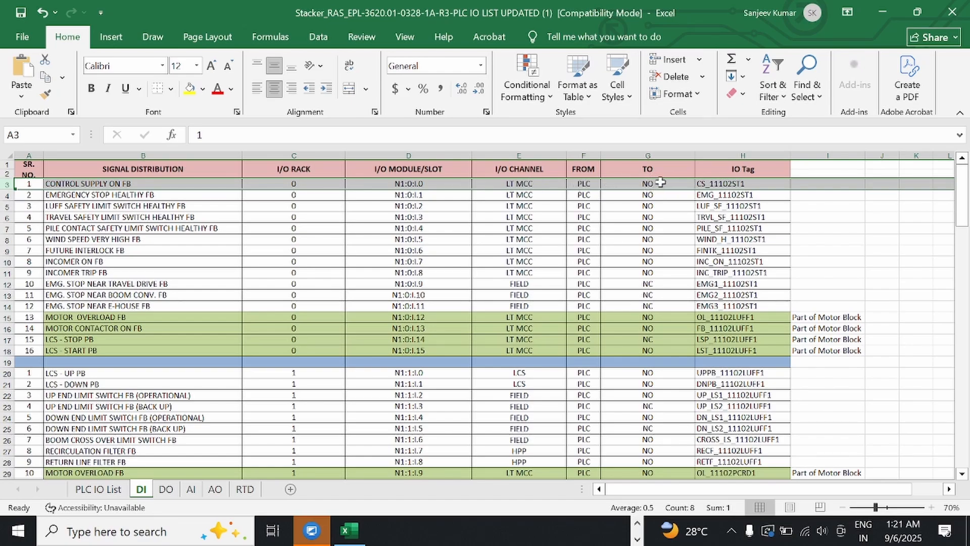
pyautogui.click(732, 185)
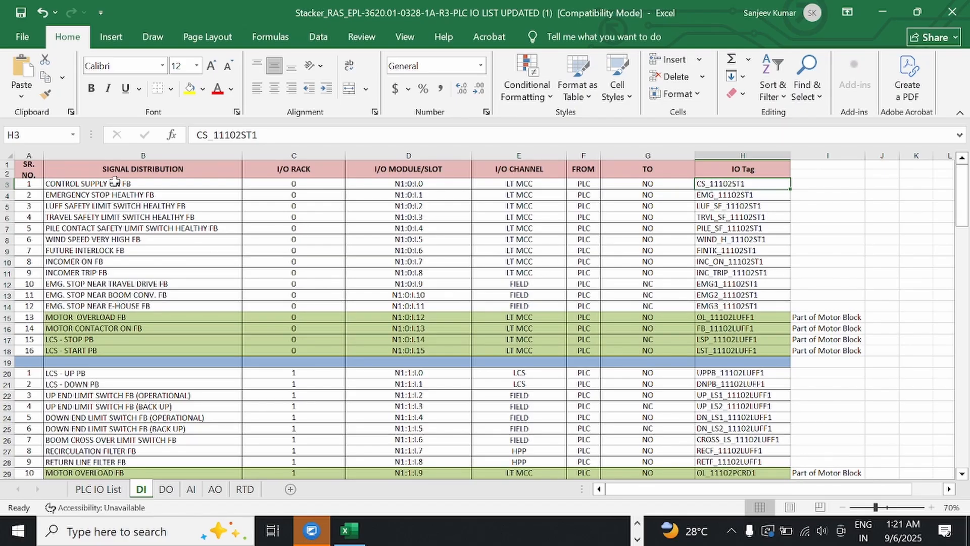
pyautogui.moveTo(112, 185); pyautogui.dragTo(603, 7)
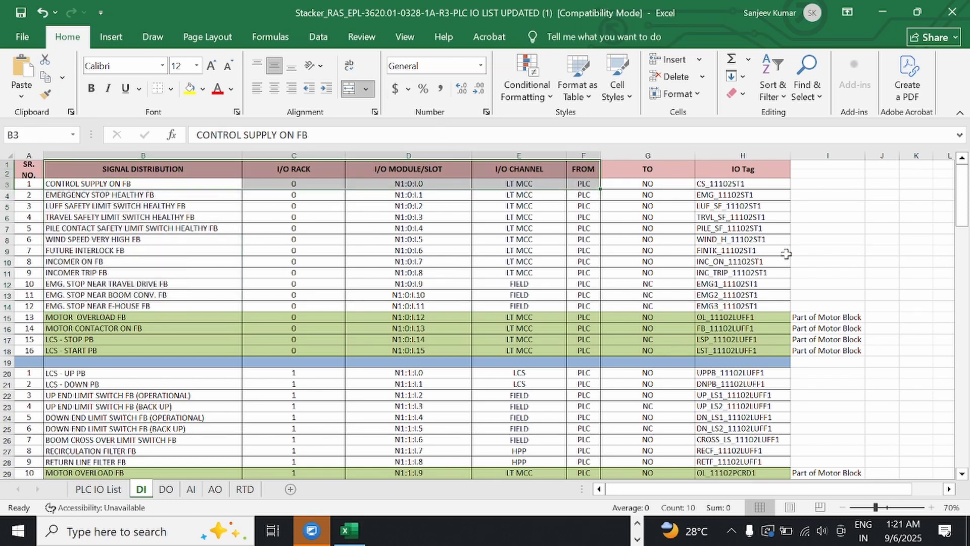
pyautogui.click(825, 215)
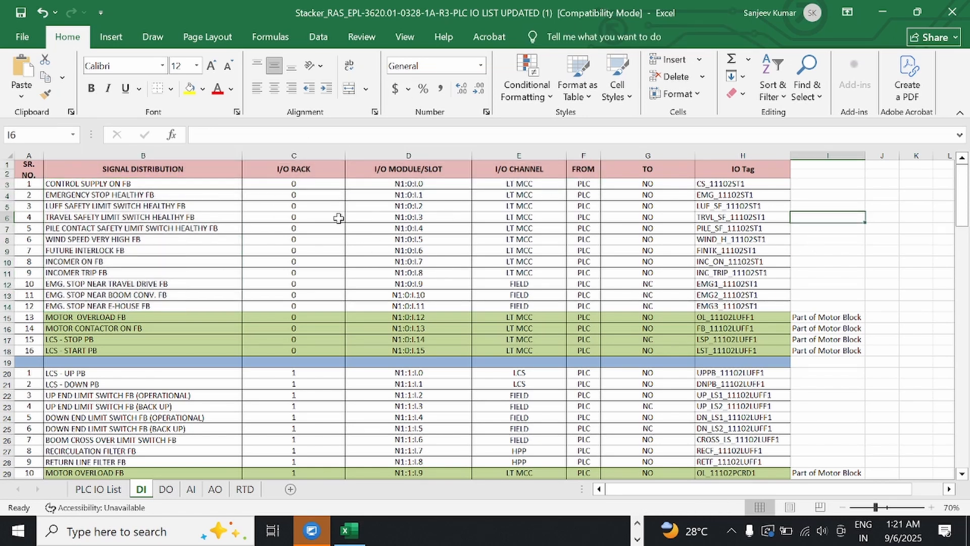
# Step: Copy the IO tag text CS_11102ST1 from the CONTROL SUPPLY ON FB row
pyautogui.doubleClick(736, 184)
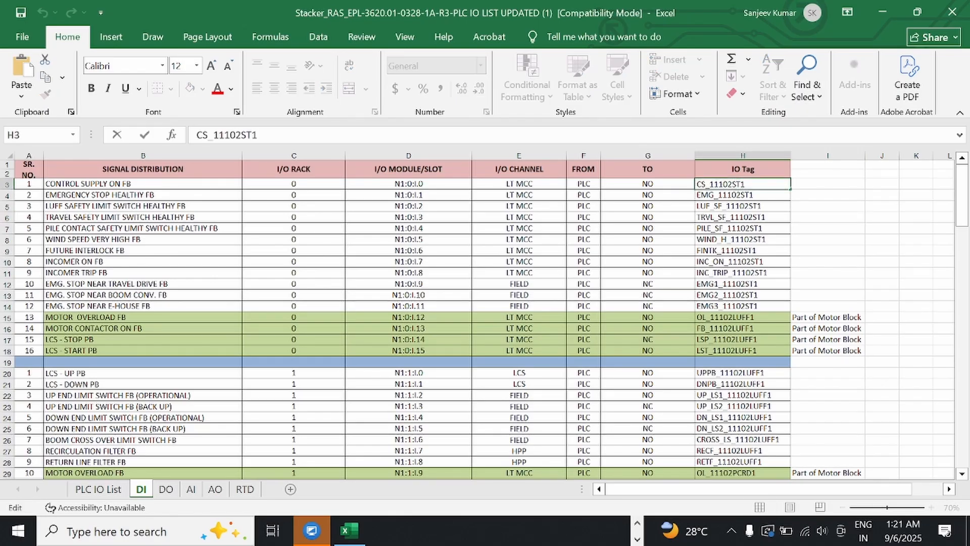
pyautogui.moveTo(746, 184); pyautogui.dragTo(696, 184)
pyautogui.hotkey('ctrl', 'c')
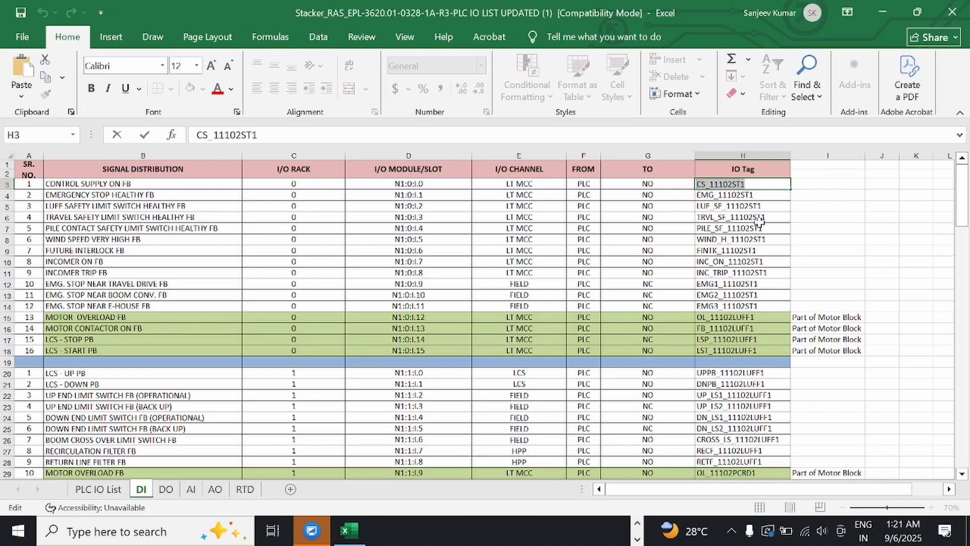
# Step: Switch to Logix Designer and open MainProgram's DI_MAPPING routine in the ladder editor
pyautogui.click(638, 540)
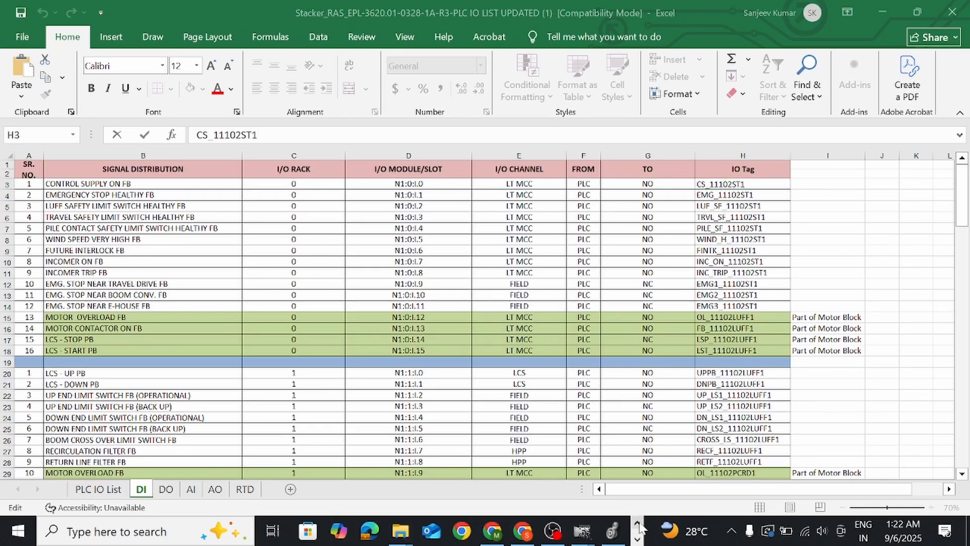
pyautogui.click(612, 531)
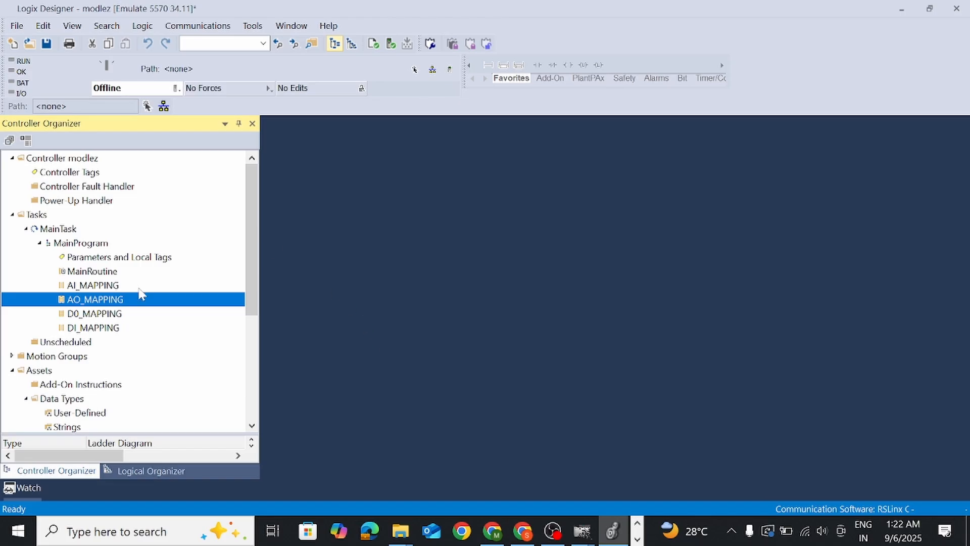
pyautogui.doubleClick(99, 328)
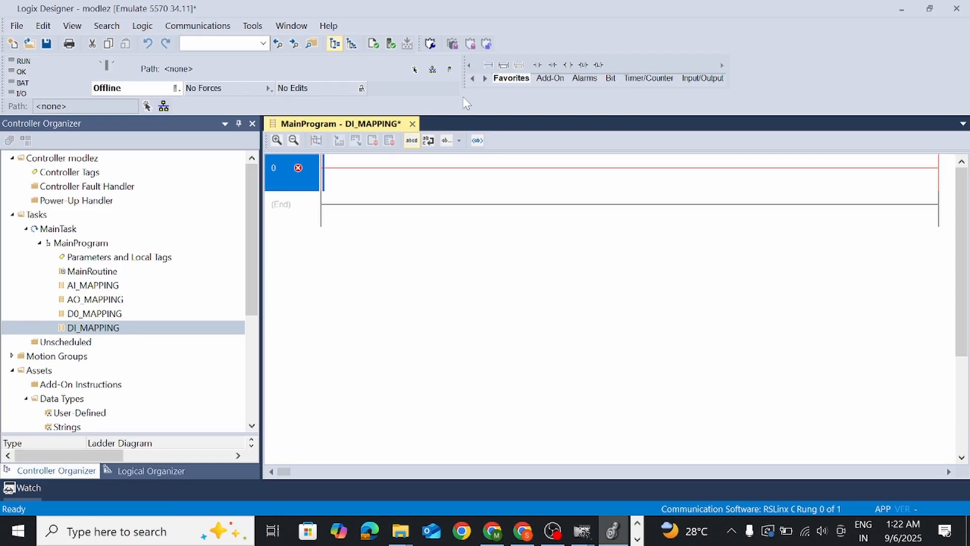
# Step: Insert a normally open contact at the start of rung 0 and assign it the copied tag CS_11102ST1
pyautogui.moveTo(538, 64); pyautogui.dragTo(341, 168)
pyautogui.doubleClick(345, 164)
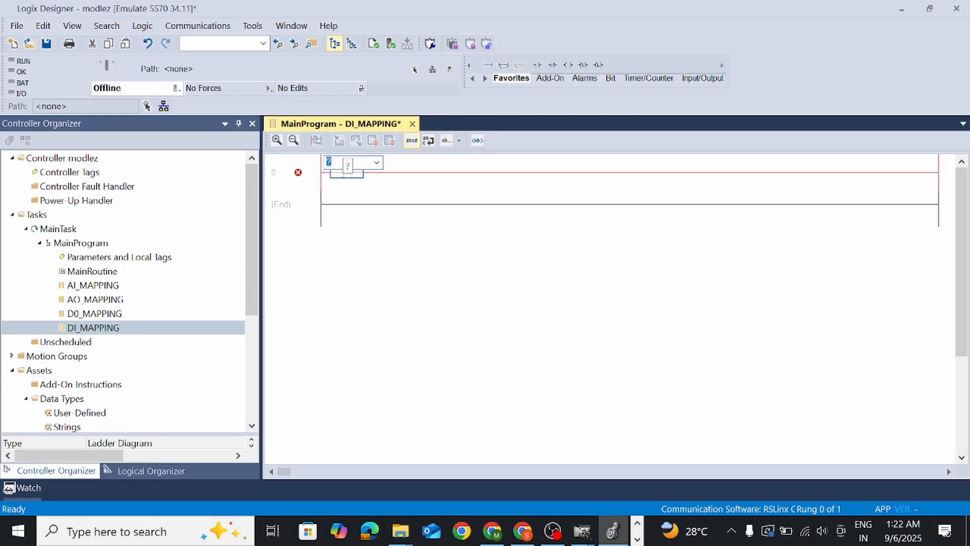
pyautogui.hotkey('ctrl', 'v')
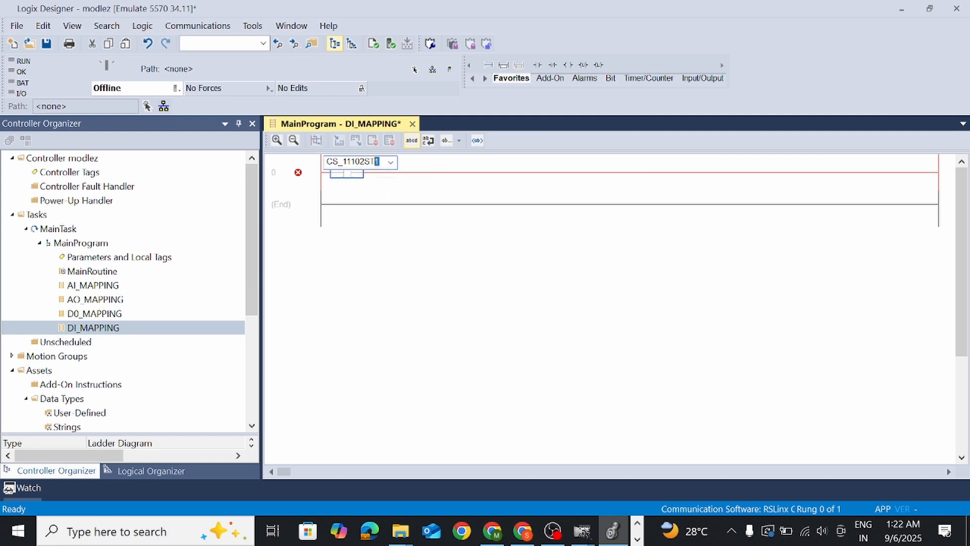
pyautogui.hotkey('ctrl', 'a')
pyautogui.hotkey('ctrl', 'c')
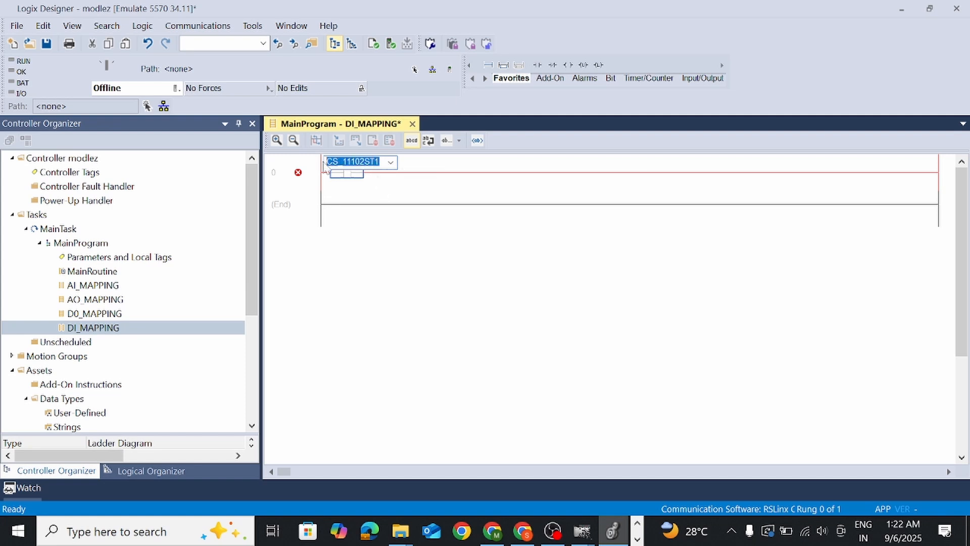
pyautogui.click(357, 174)
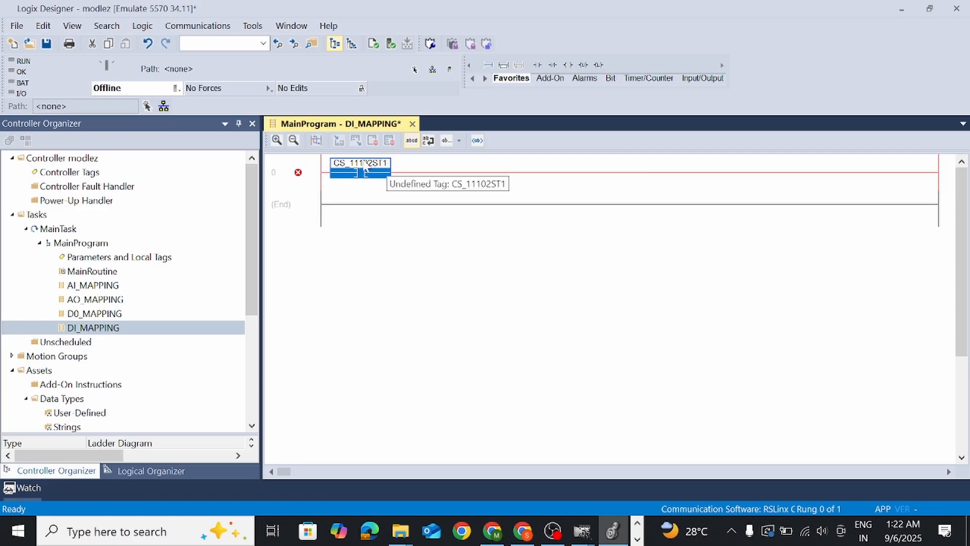
# Step: Add an output coil at the end of rung 0 and assign it the tag CS_11102ST1
pyautogui.click(569, 65)
pyautogui.doubleClick(910, 164)
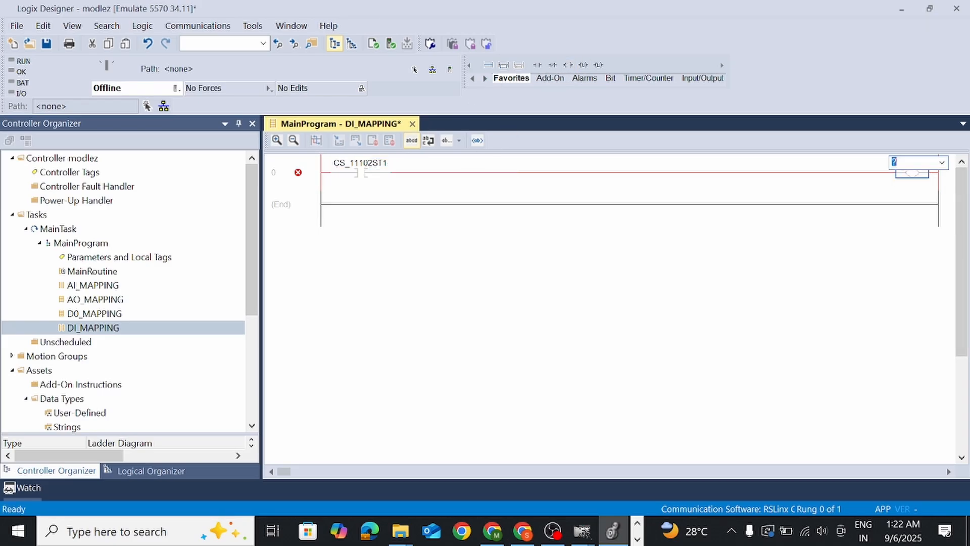
pyautogui.hotkey('ctrl', 'v')
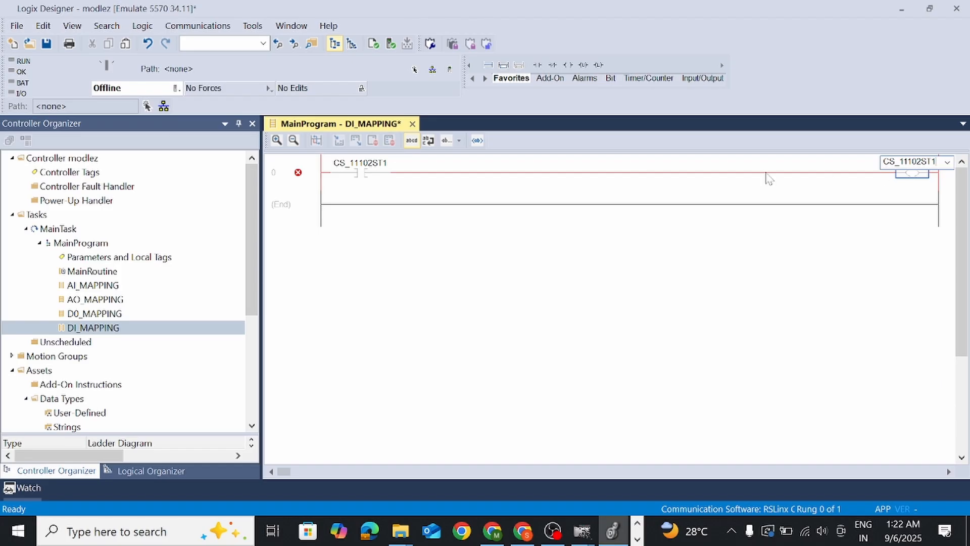
pyautogui.press('Return')
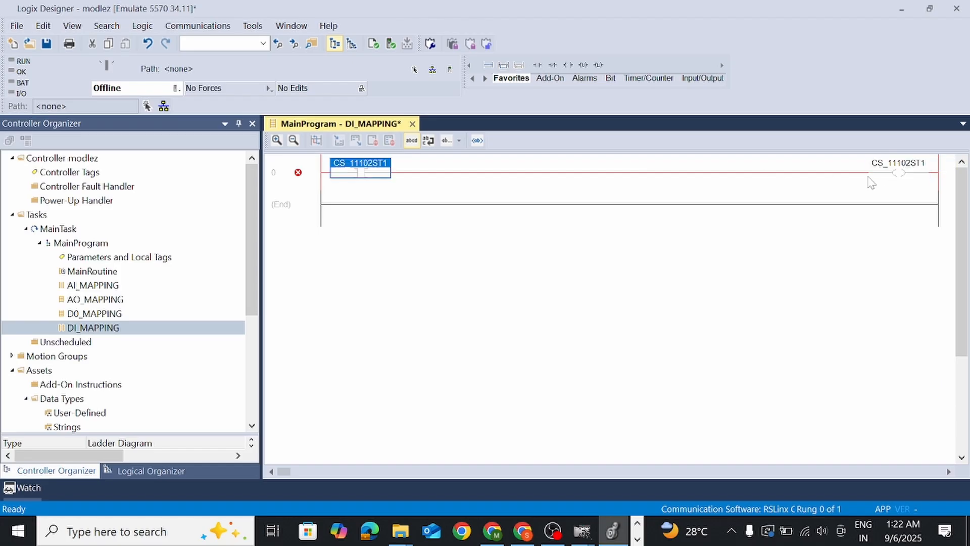
# Step: Open the new tag definition for the coil's CS_11102ST1 operand, ready for a description
pyautogui.rightClick(902, 167)
pyautogui.click(859, 167)
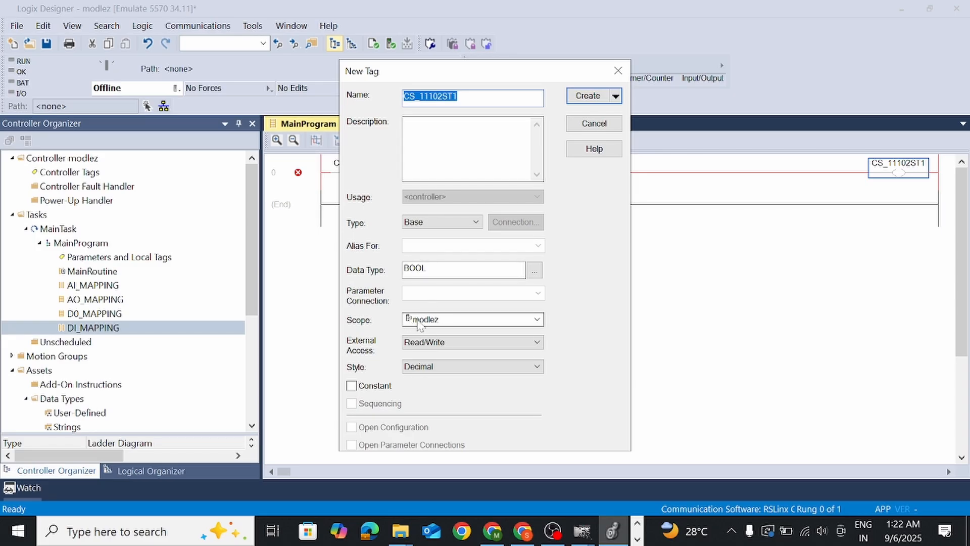
pyautogui.click(466, 124)
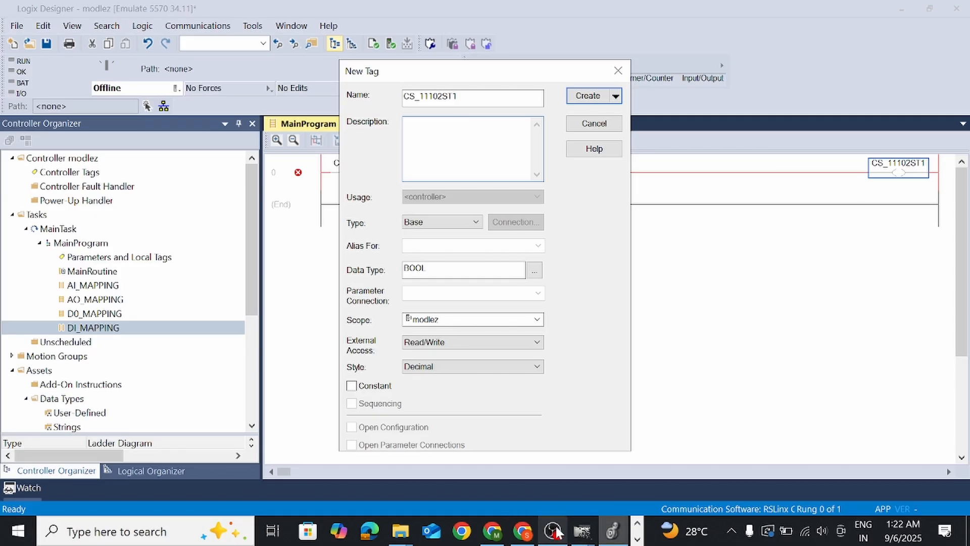
# Step: Switch to the Excel IO list and copy the signal description CONTROL SUPPLY ON FB from the DI sheet
pyautogui.click(638, 537)
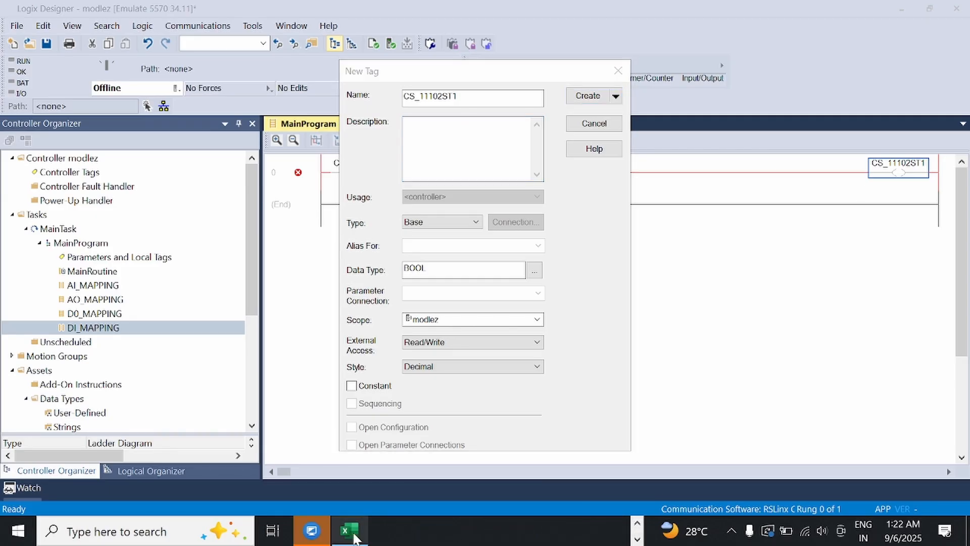
pyautogui.click(349, 530)
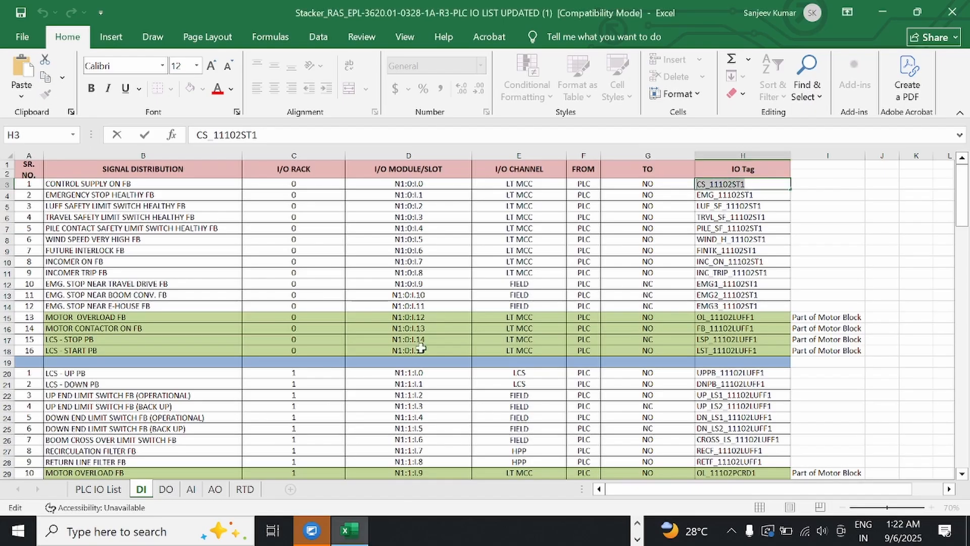
pyautogui.click(127, 187)
pyautogui.doubleClick(122, 184)
pyautogui.moveTo(132, 184); pyautogui.dragTo(53, 194)
pyautogui.hotkey('ctrl', 'c')
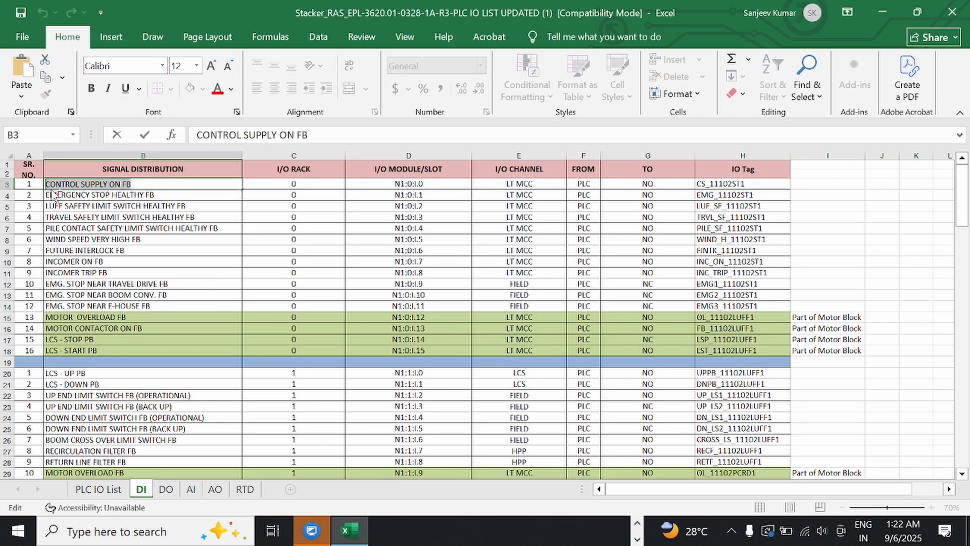
# Step: Return to Logix Designer, set the tag description to CONTROL SUPPLY ON FB and create the BOOL tag
pyautogui.click(323, 533)
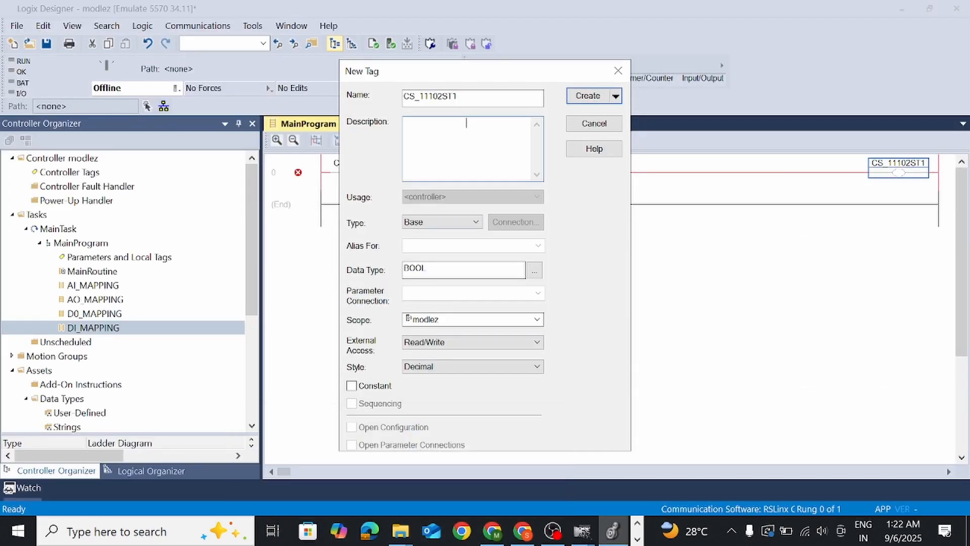
pyautogui.hotkey('ctrl', 'v')
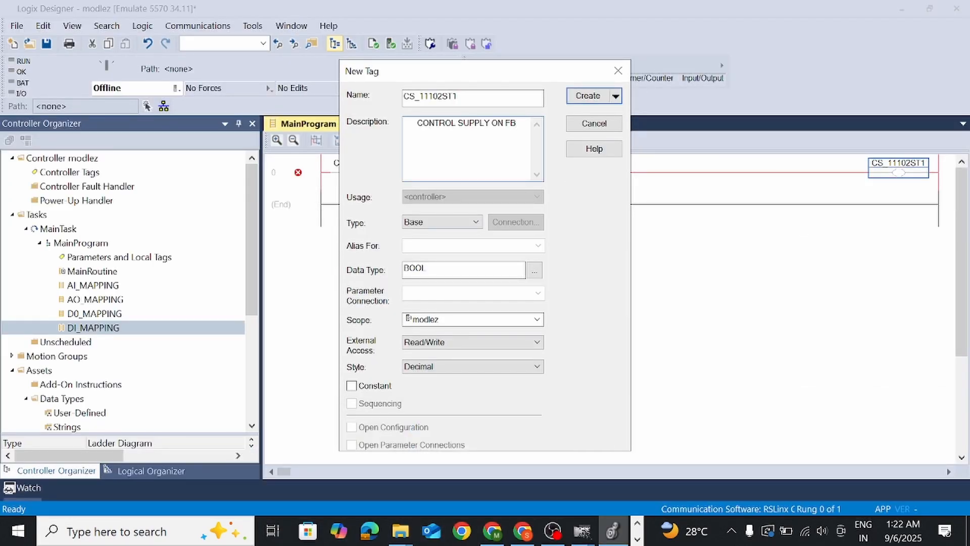
pyautogui.click(586, 99)
# Step: Delete the CS_11102ST1 contact from the start of rung 0
pyautogui.press('Left')
pyautogui.click(399, 181)
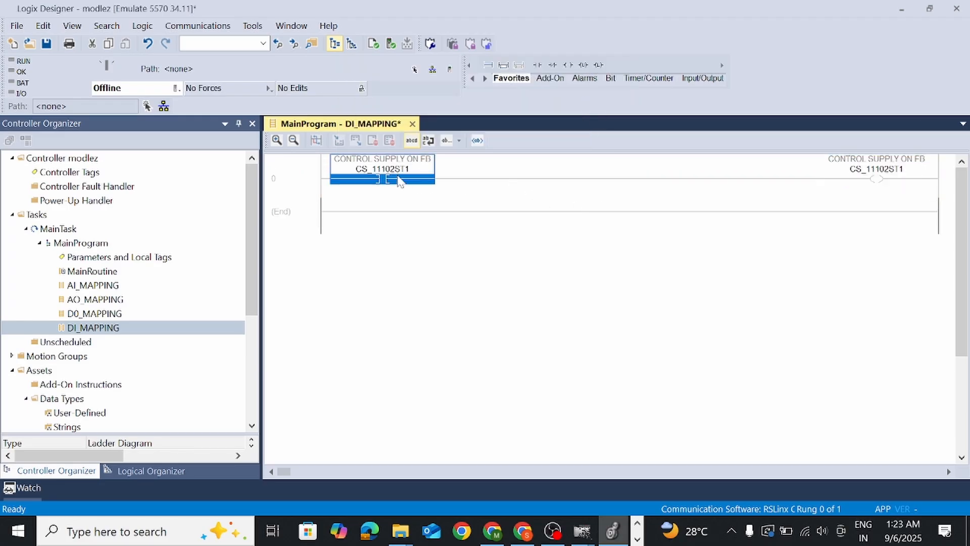
pyautogui.moveTo(407, 174)
pyautogui.press('Delete')
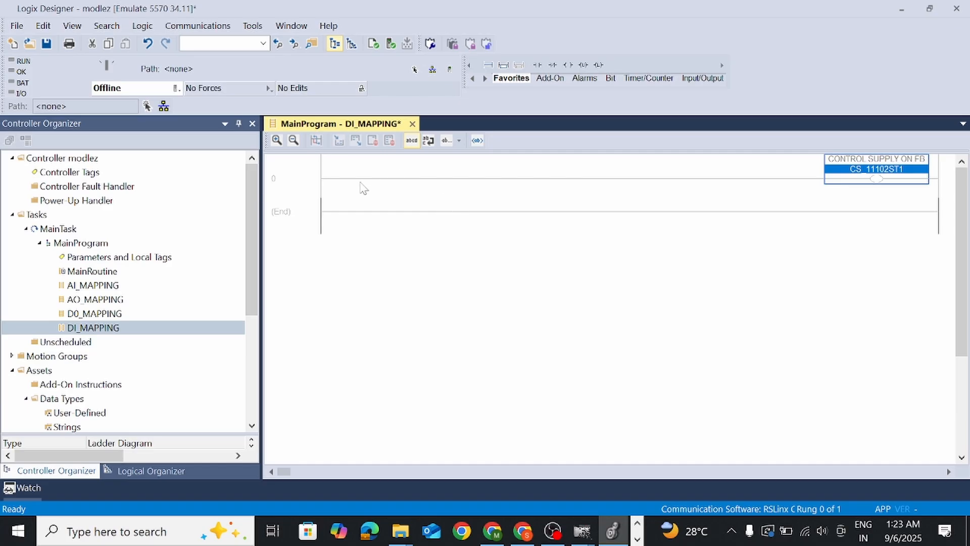
# Step: Insert an unassigned normally open contact at the start of rung 0, ahead of the CS_11102ST1 coil
pyautogui.click(288, 180)
pyautogui.moveTo(536, 66); pyautogui.dragTo(333, 185)
pyautogui.moveTo(330, 183); pyautogui.dragTo(331, 181)
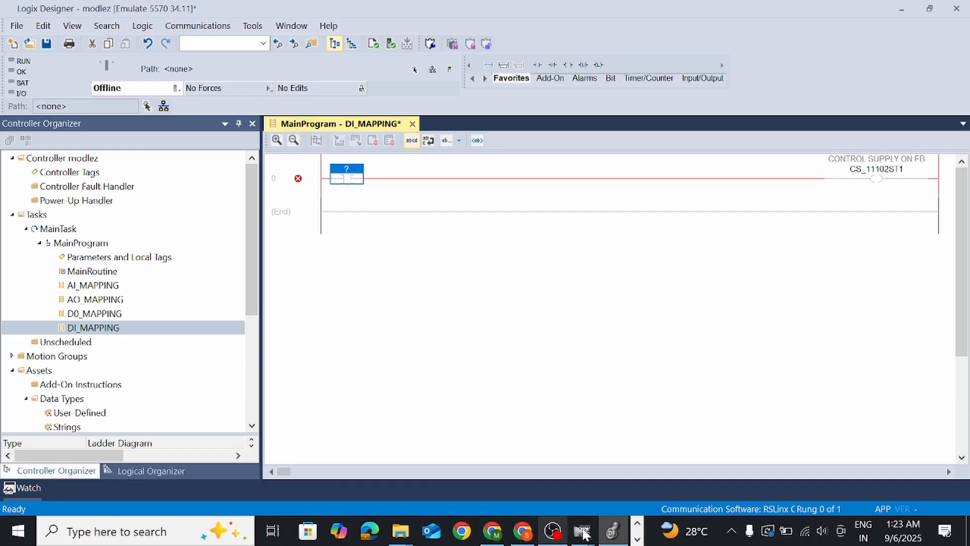
# Step: Check the I/O module/slot address of CONTROL SUPPLY ON FB in the Excel DI sheet and return to Logix Designer
pyautogui.click(638, 540)
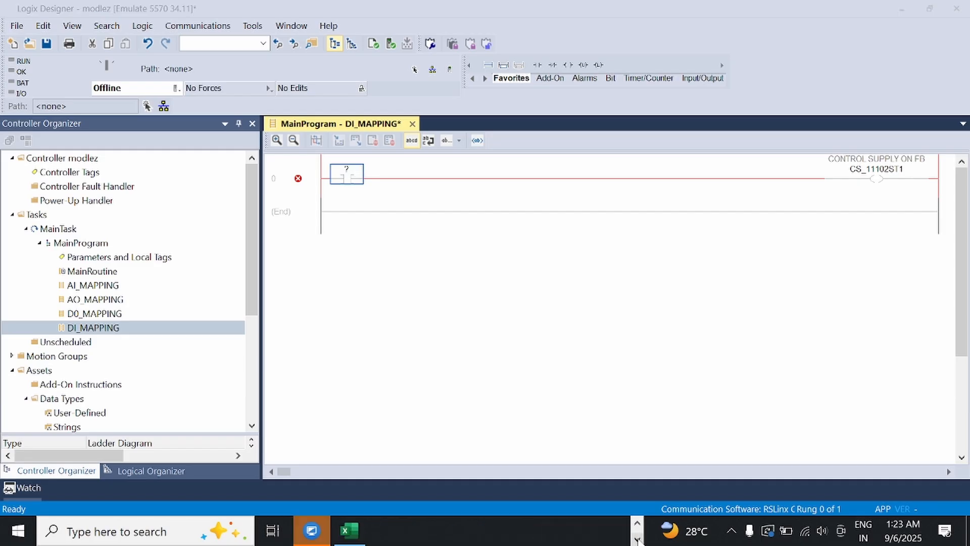
pyautogui.click(349, 531)
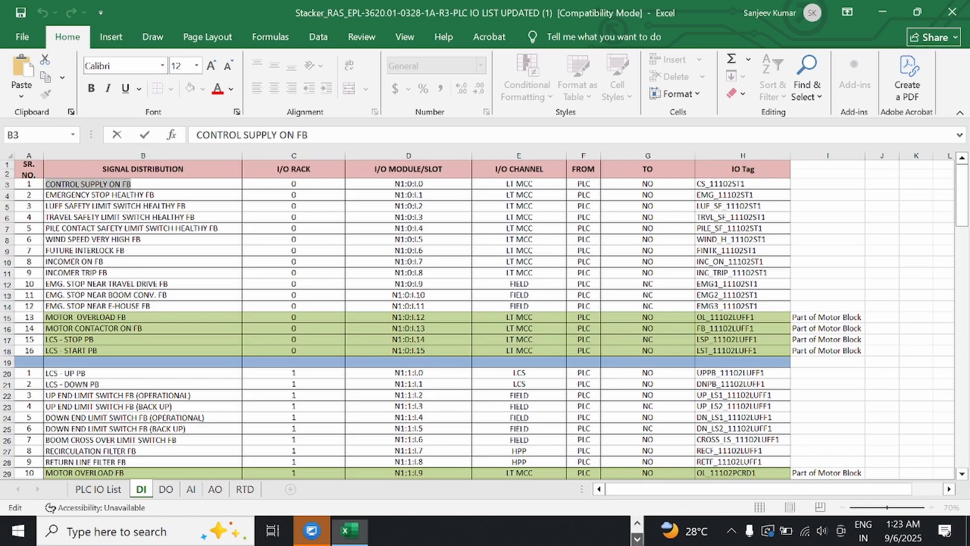
pyautogui.click(637, 525)
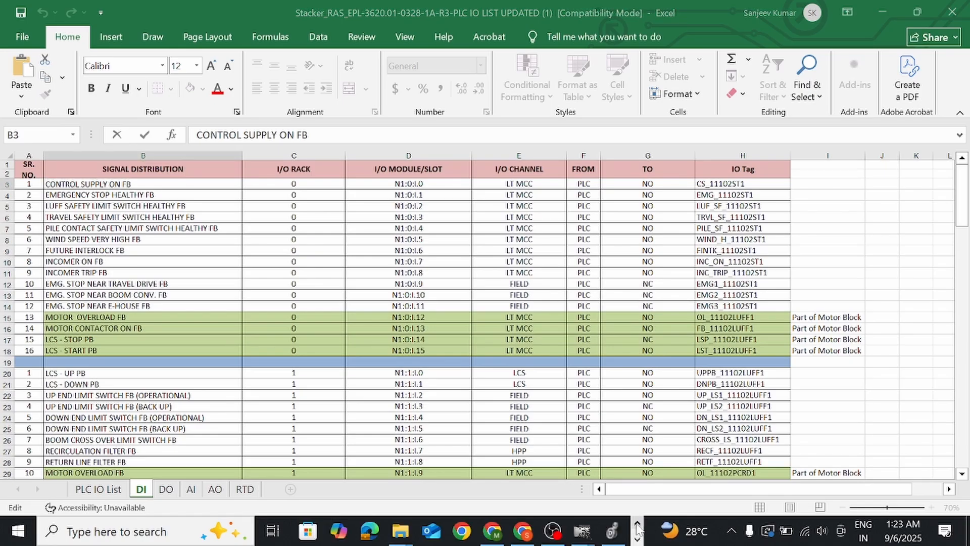
pyautogui.click(594, 530)
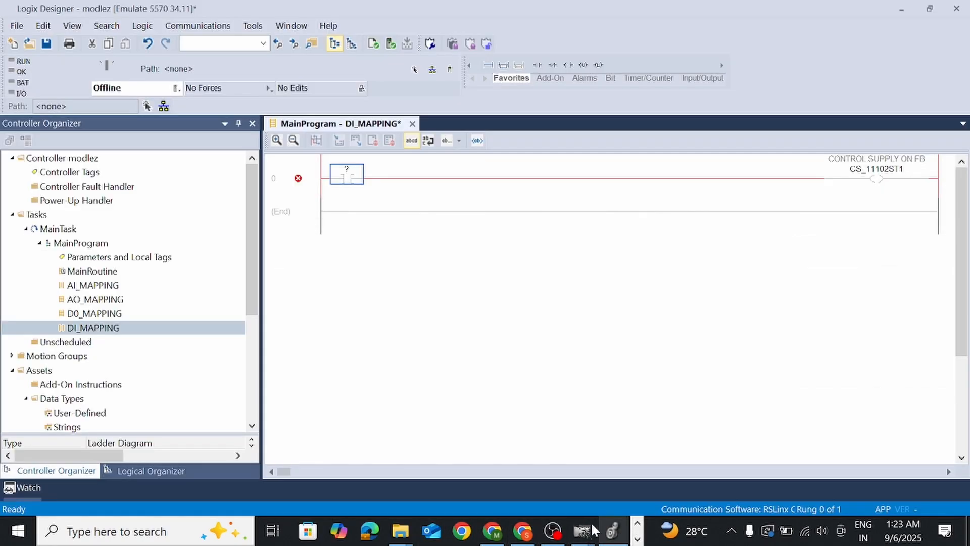
# Step: Expand EN2TR1 in the I/O configuration and cross-reference NODE1's slot 0 module IA1, listing its references by tag
pyautogui.scroll(-5, 78, 293)
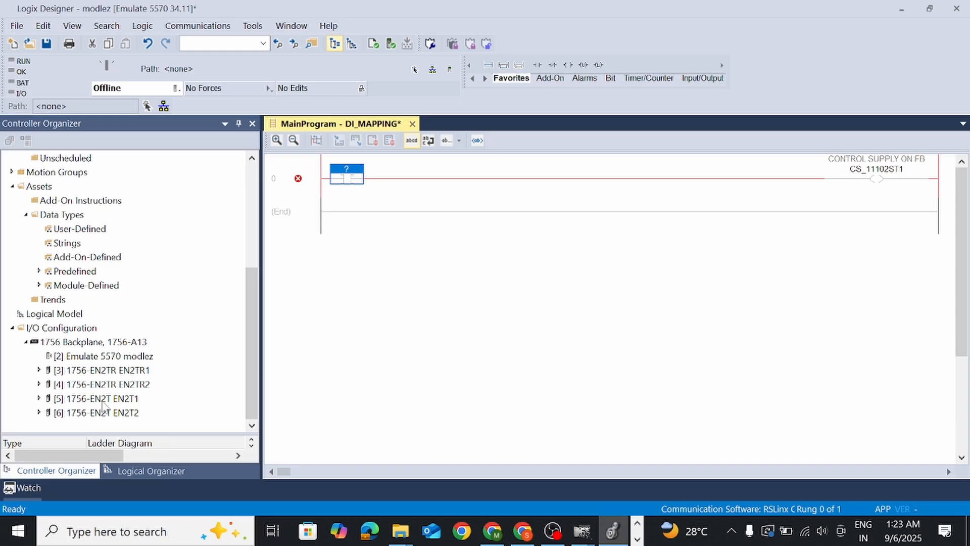
pyautogui.click(39, 370)
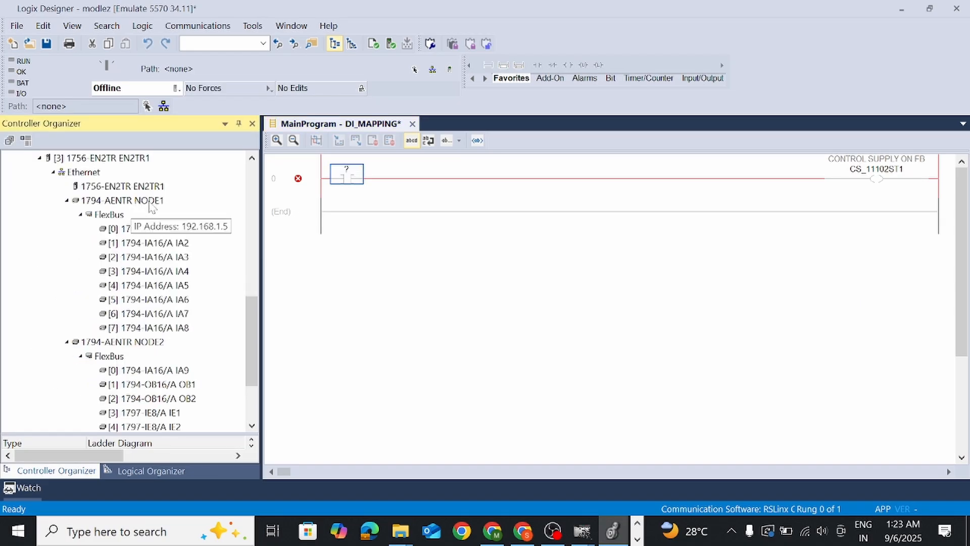
pyautogui.rightClick(144, 228)
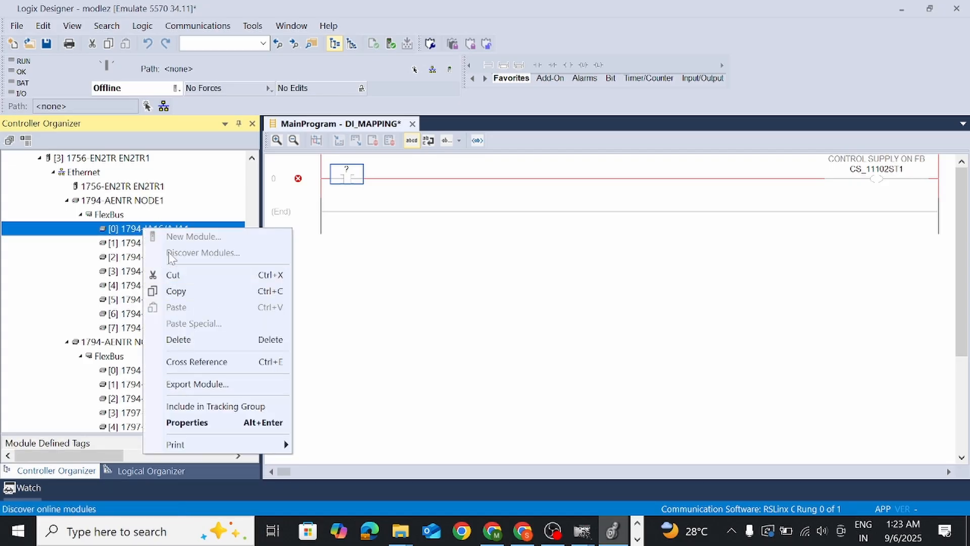
pyautogui.click(191, 362)
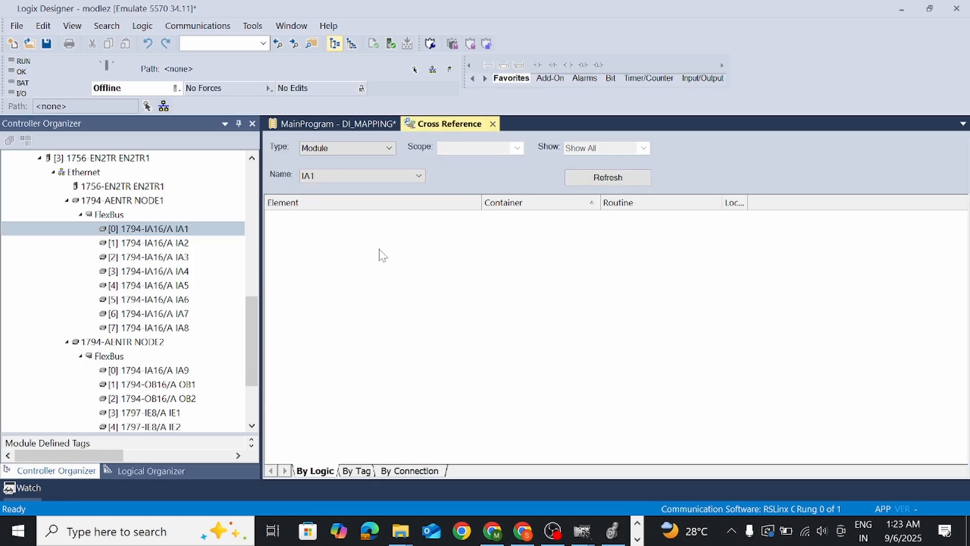
pyautogui.click(360, 471)
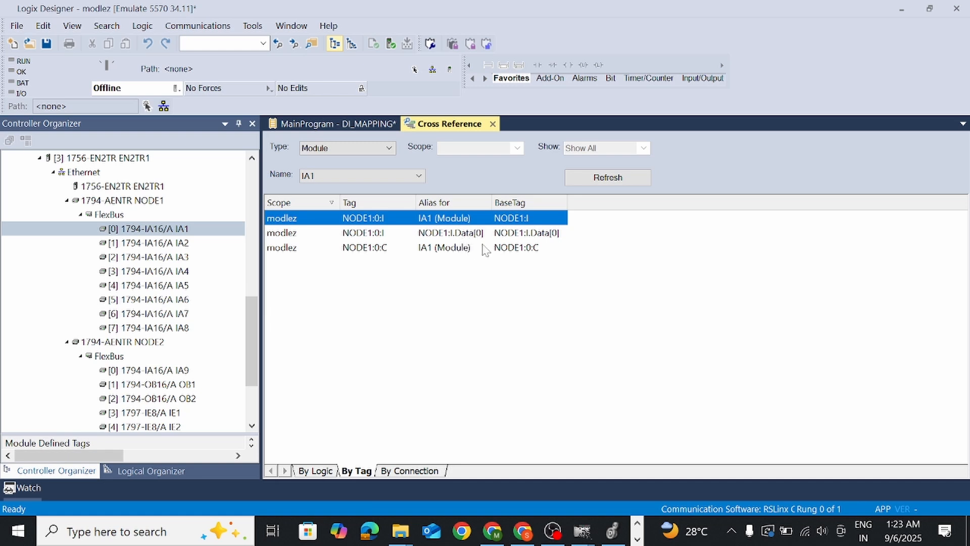
# Step: Open the NODE1:0:I alias in the controller tags and examine its individual input bits
pyautogui.doubleClick(384, 233)
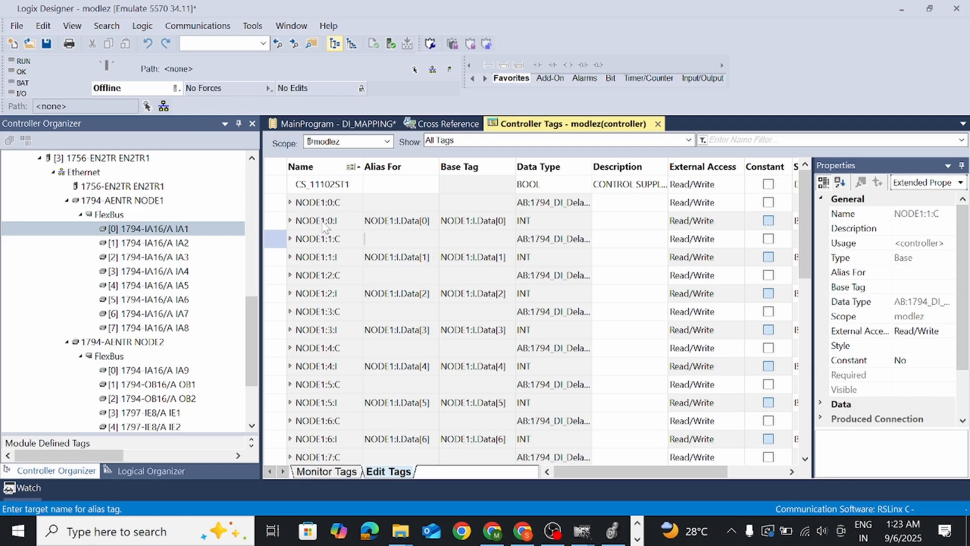
pyautogui.click(290, 221)
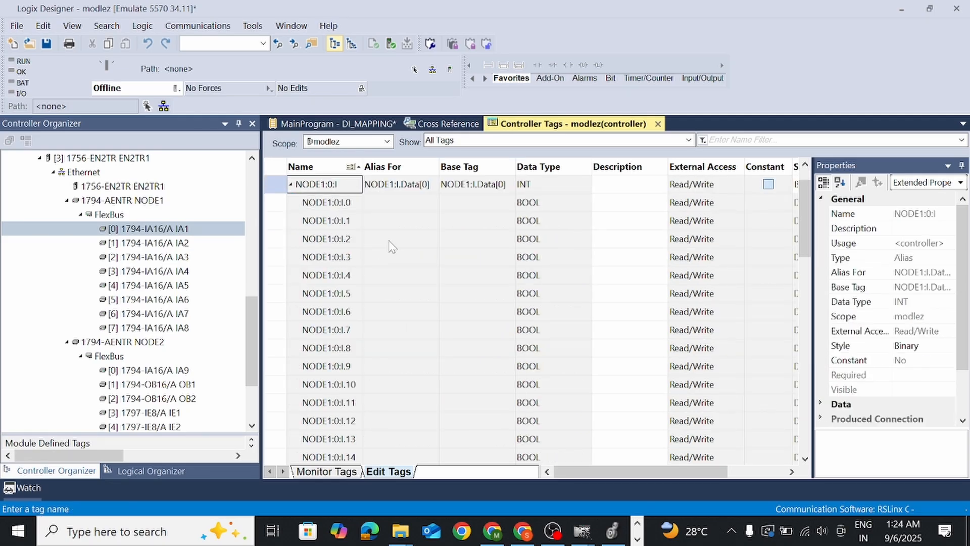
pyautogui.scroll(-2, 391, 247)
pyautogui.scroll(3, 347, 348)
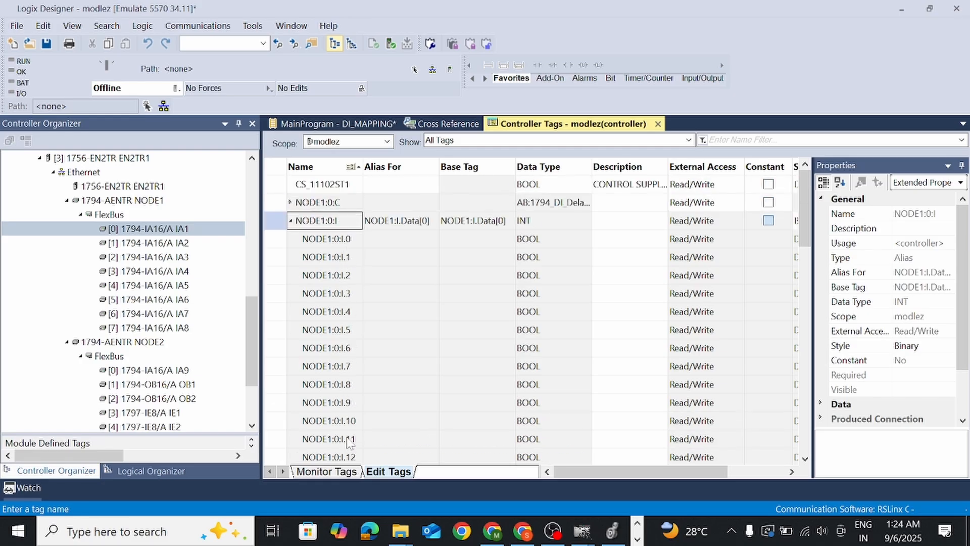
pyautogui.scroll(-2, 347, 441)
pyautogui.scroll(1, 347, 349)
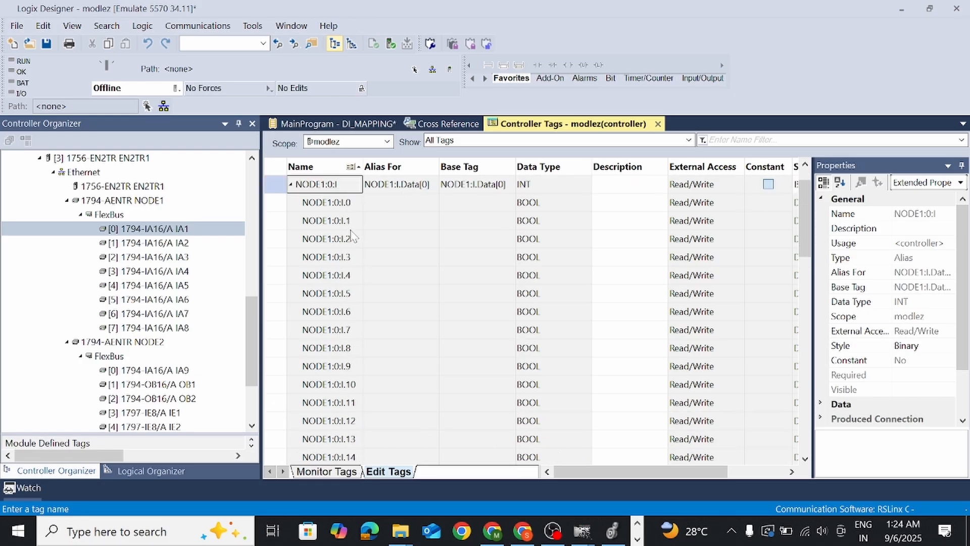
pyautogui.scroll(-2, 347, 303)
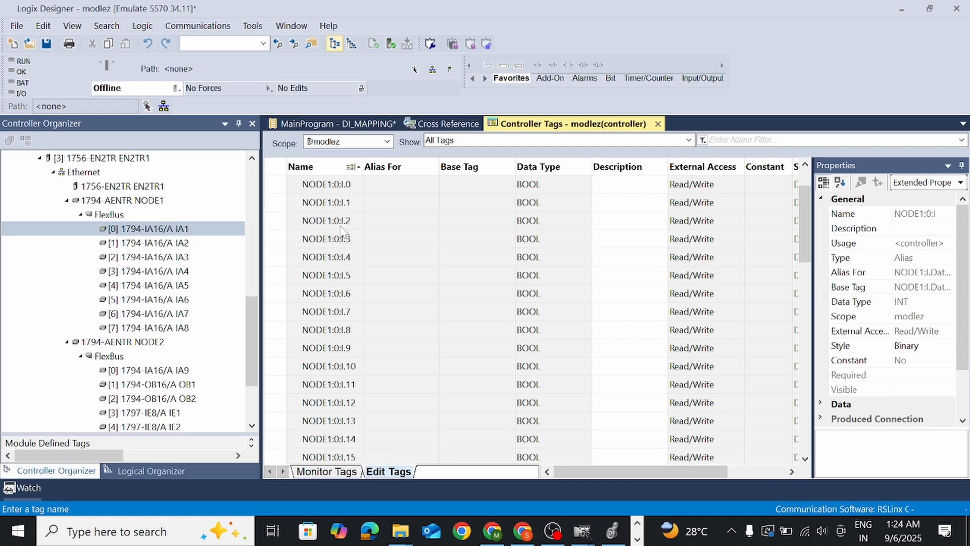
pyautogui.scroll(3, 344, 232)
# Step: Copy the bit tag name NODE1:0:I.0 and assign it to the unassigned contact on rung 0 of DI_MAPPING
pyautogui.click(351, 202)
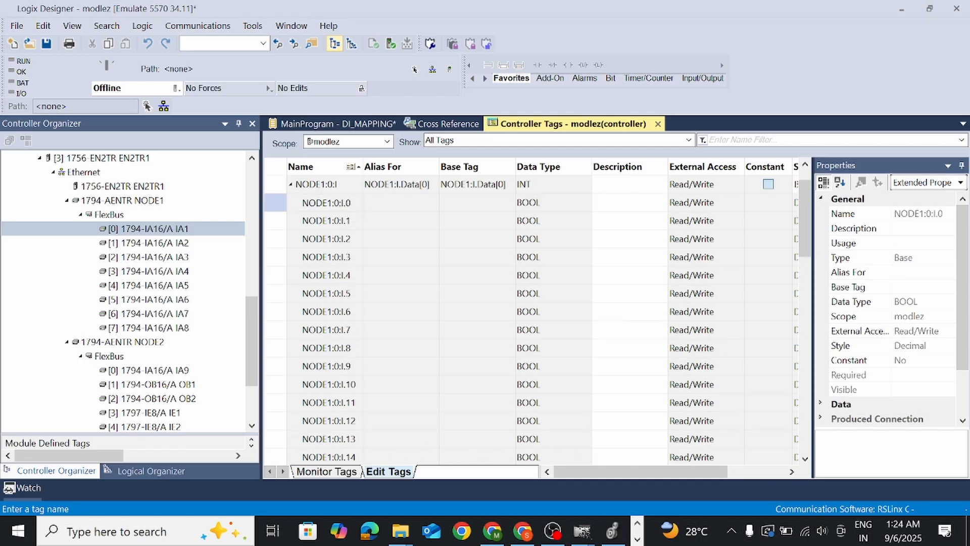
pyautogui.moveTo(351, 202); pyautogui.dragTo(309, 202)
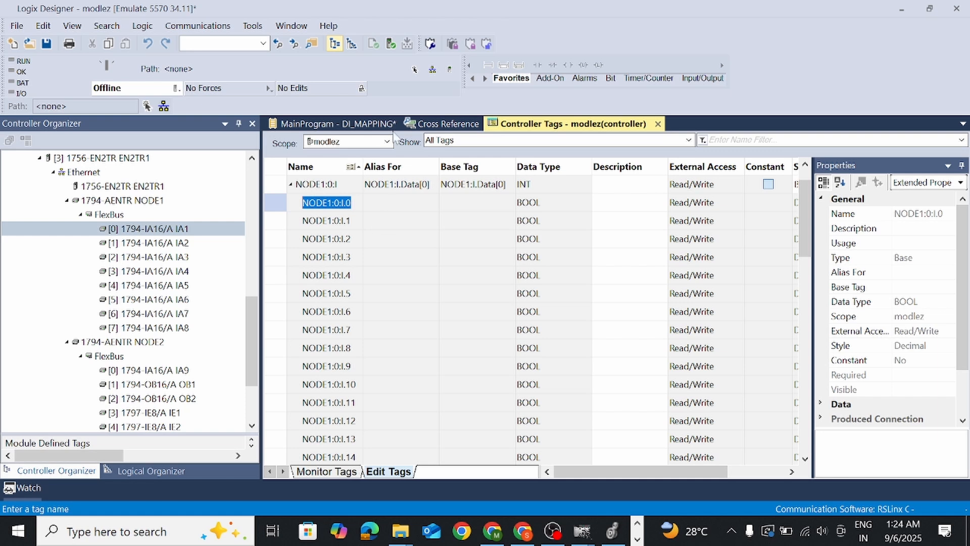
pyautogui.click(334, 124)
pyautogui.doubleClick(346, 169)
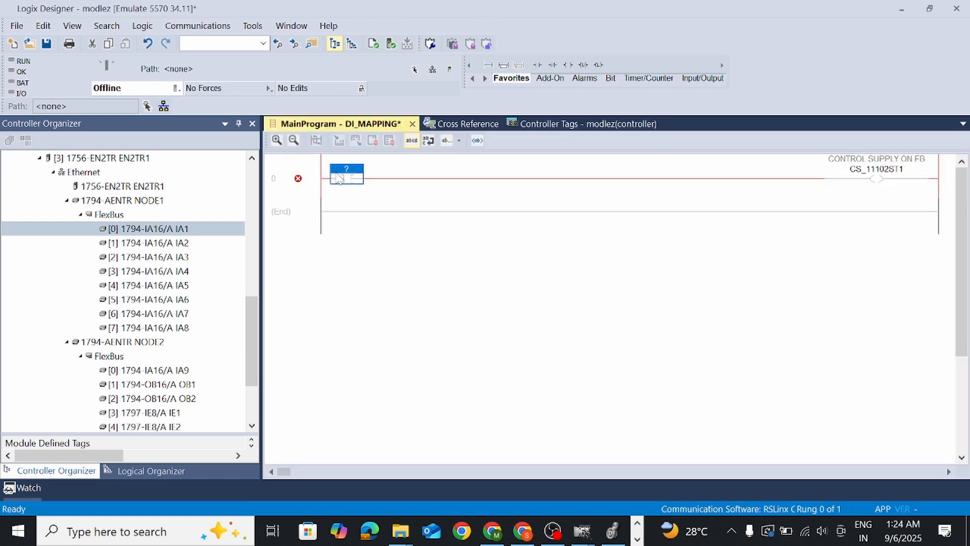
pyautogui.write('NODE1_0_I_0')
pyautogui.press('Return')
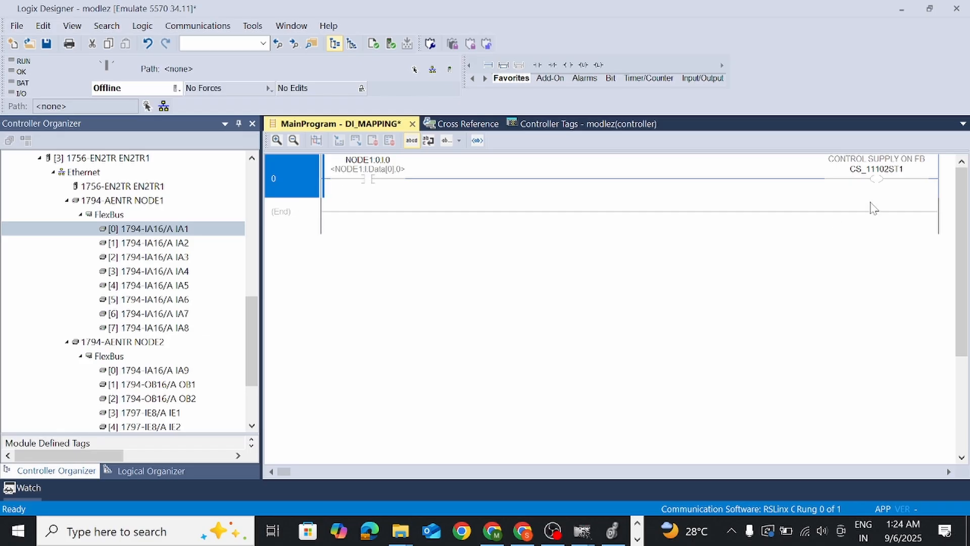
# Step: Open the tag properties of NODE1:0:I from rung 0's contact, review them and cancel the dialog
pyautogui.doubleClick(876, 171)
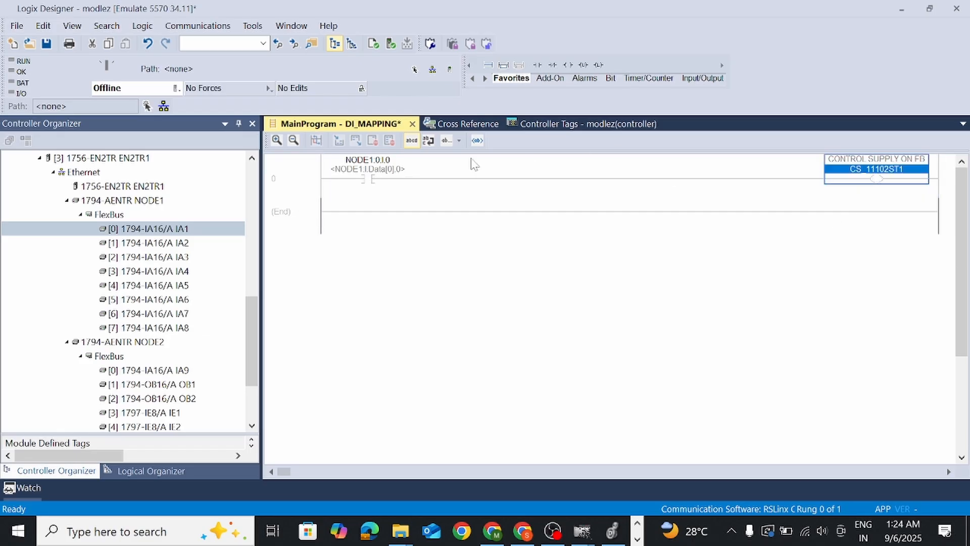
pyautogui.doubleClick(399, 180)
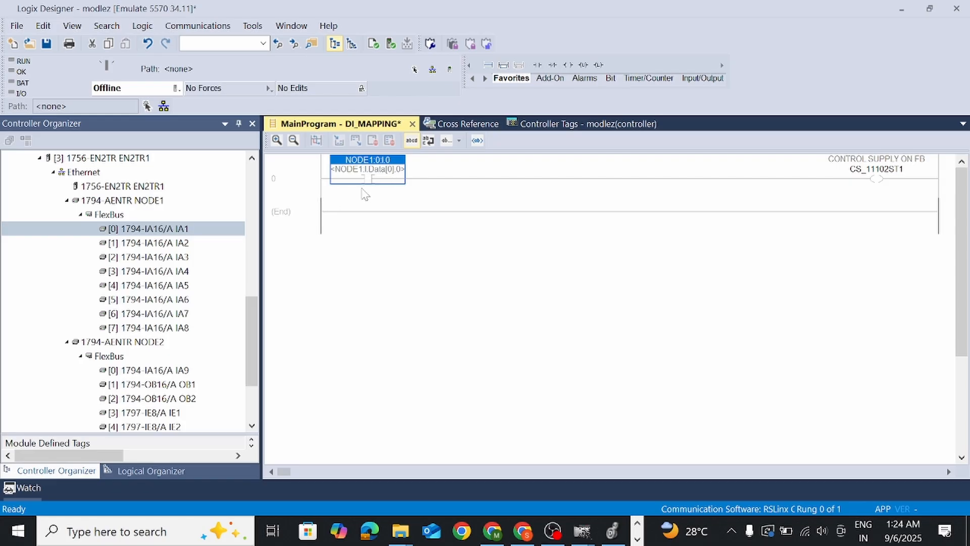
pyautogui.click(287, 182)
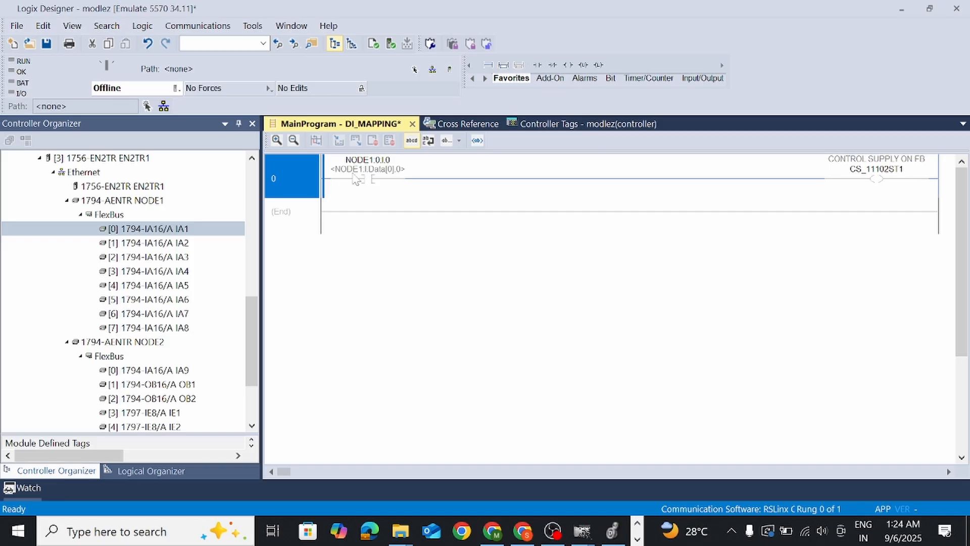
pyautogui.click(357, 179)
pyautogui.rightClick(357, 179)
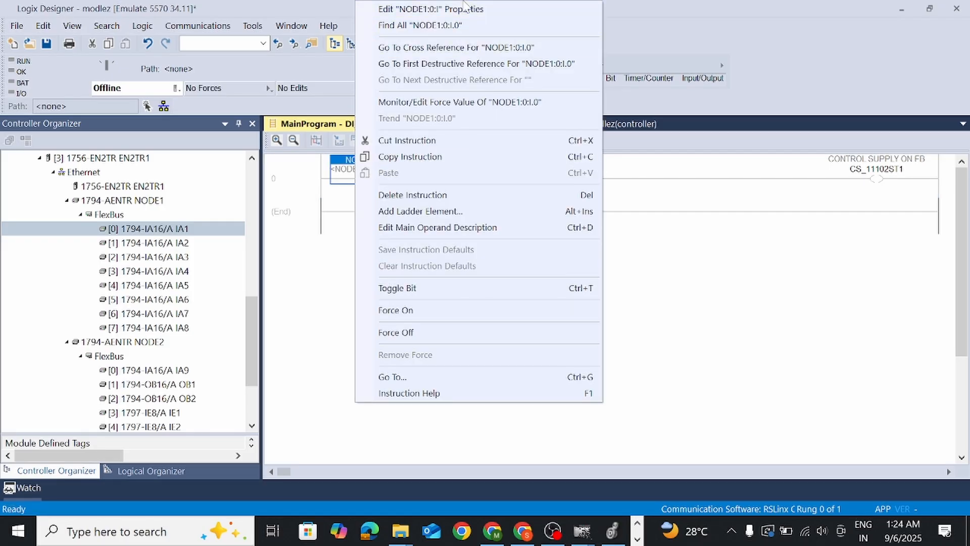
pyautogui.click(464, 8)
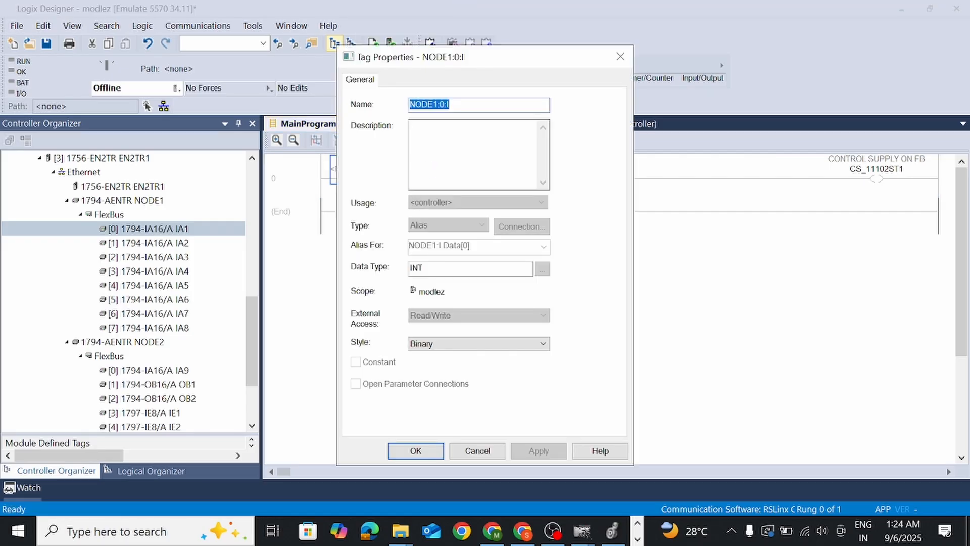
pyautogui.click(472, 125)
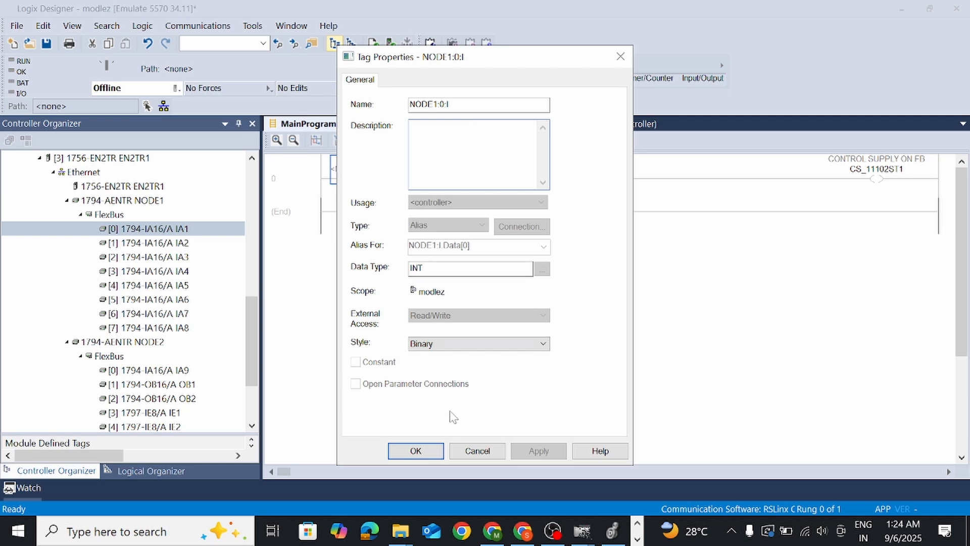
pyautogui.click(478, 451)
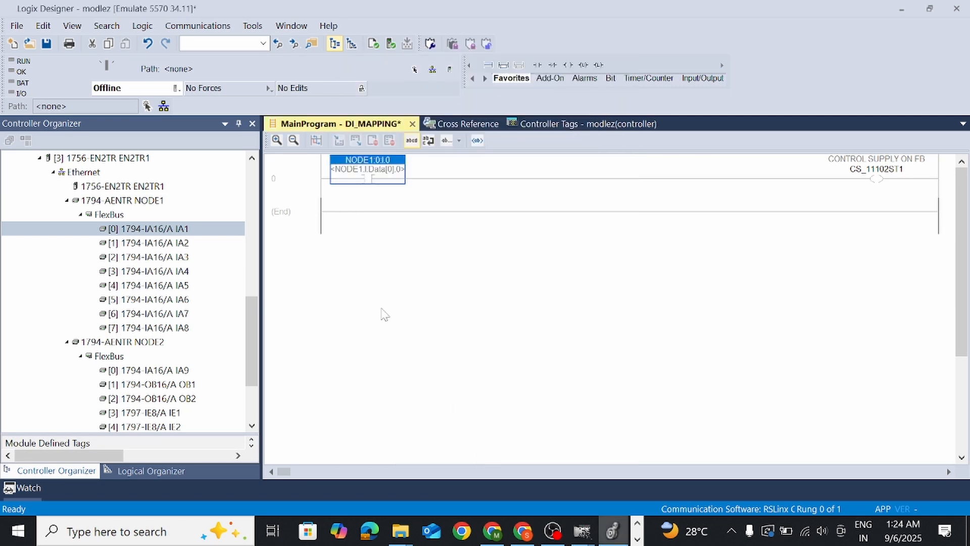
pyautogui.click(303, 190)
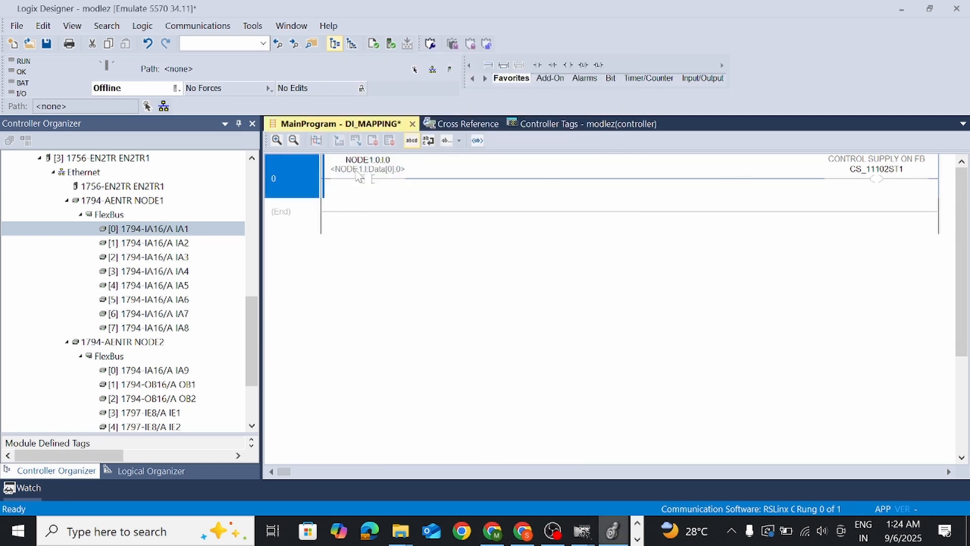
pyautogui.moveTo(367, 166)
pyautogui.moveTo(899, 175)
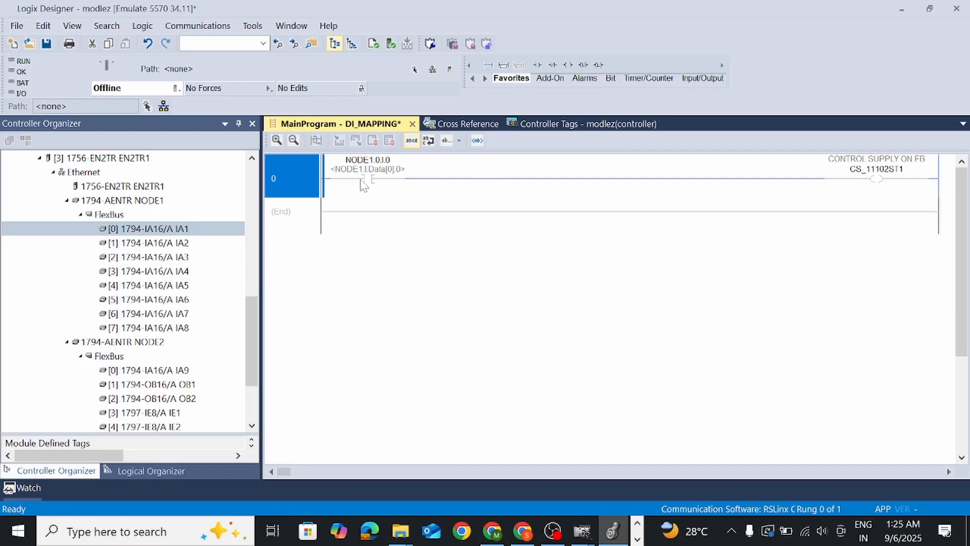
pyautogui.click(896, 177)
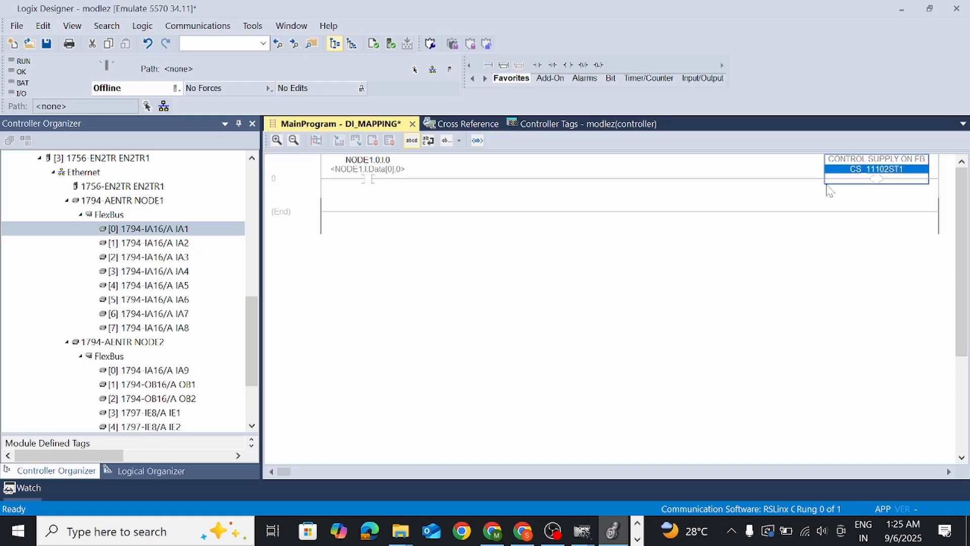
pyautogui.click(320, 182)
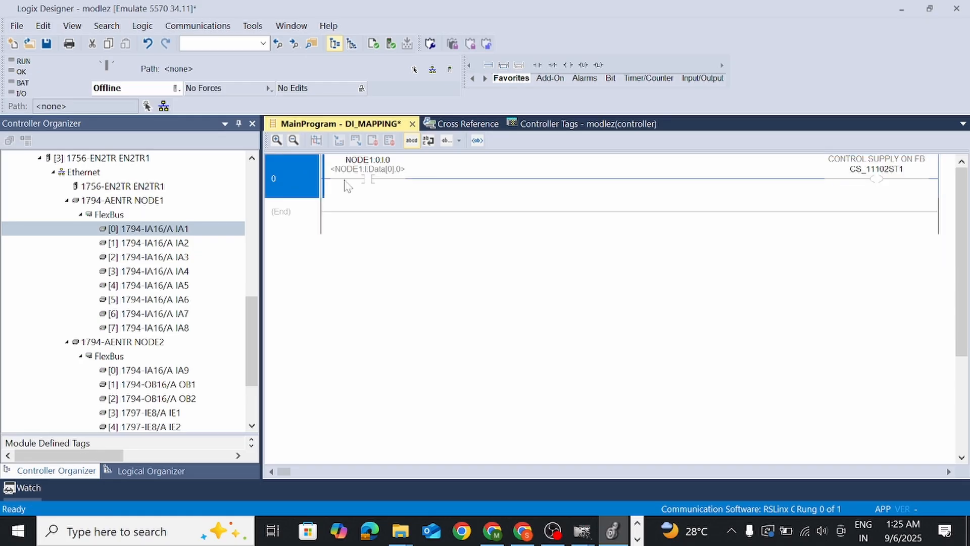
pyautogui.click(306, 205)
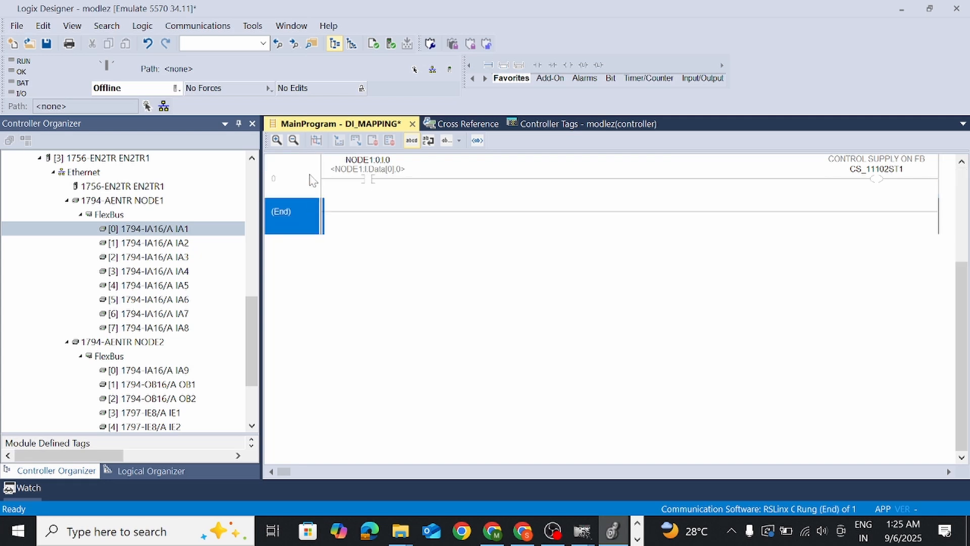
pyautogui.click(312, 180)
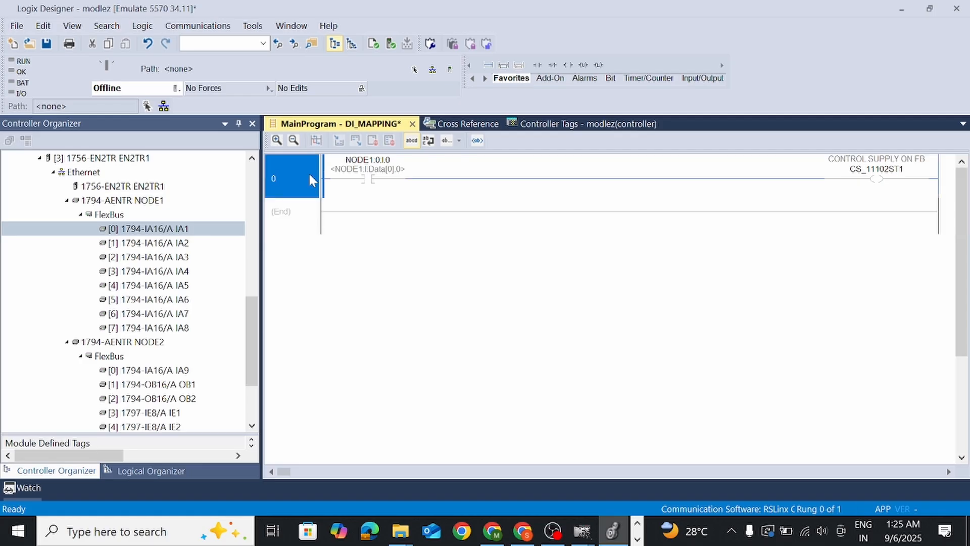
# Step: Review the signal, module/slot and IO Tag columns of the Excel DI sheet and return to Logix Designer
pyautogui.click(637, 538)
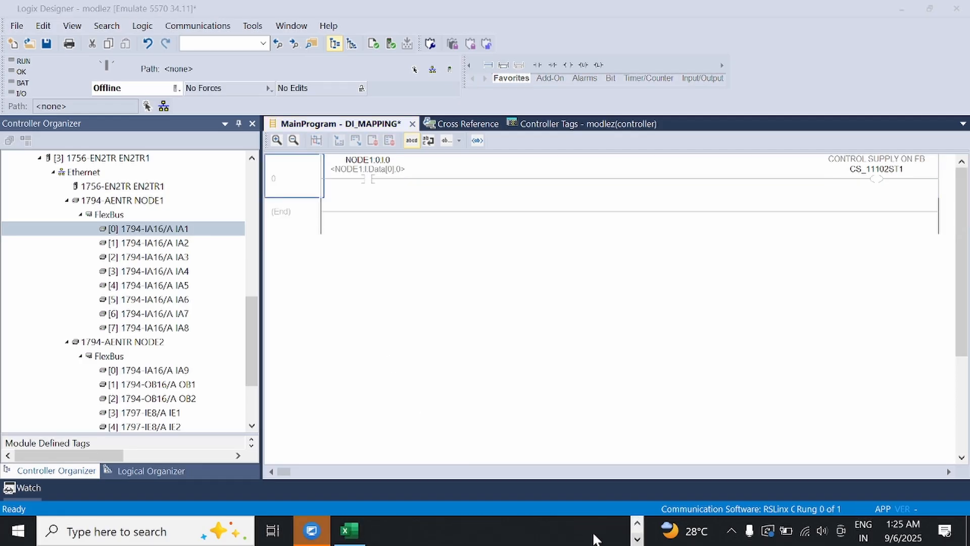
pyautogui.click(348, 531)
pyautogui.scroll(-2, 327, 234)
pyautogui.scroll(2, 326, 232)
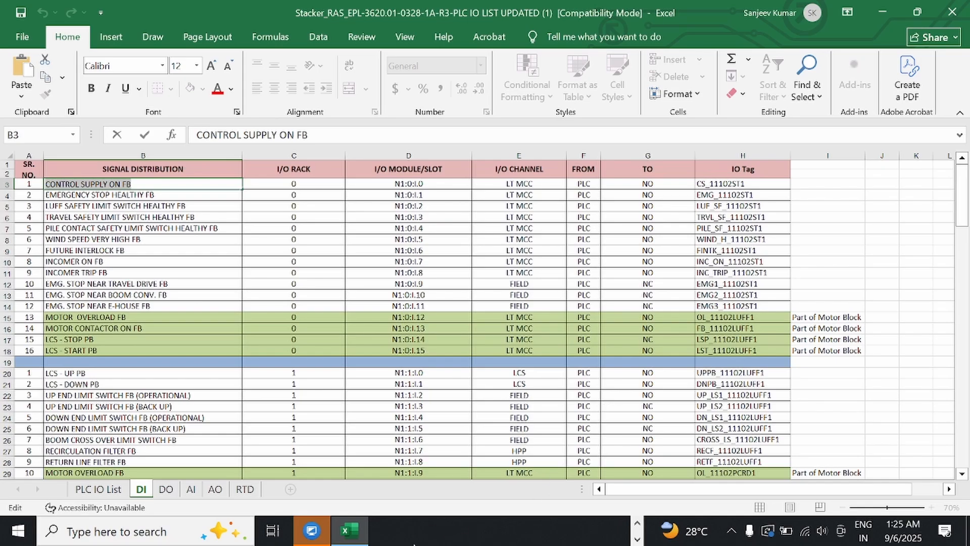
pyautogui.click(637, 523)
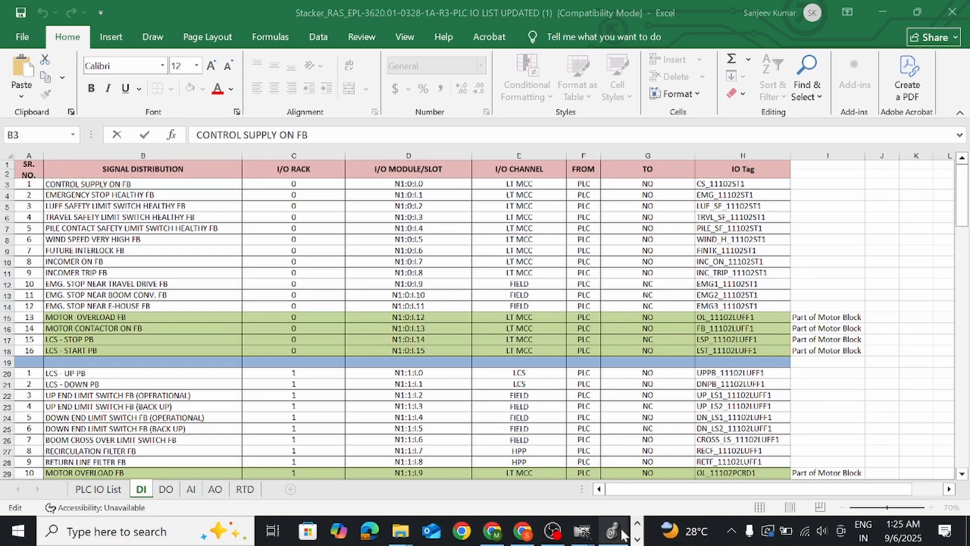
pyautogui.click(612, 531)
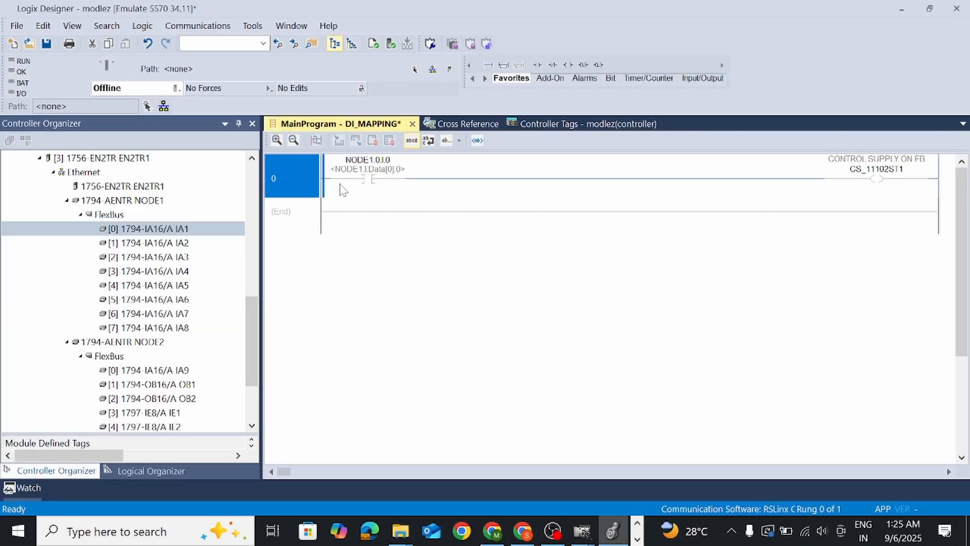
# Step: Open rung 0's text editor, switch its format to Neutral Text and back to ASCII Text, and leave the editor
pyautogui.scroll(-1, 359, 203)
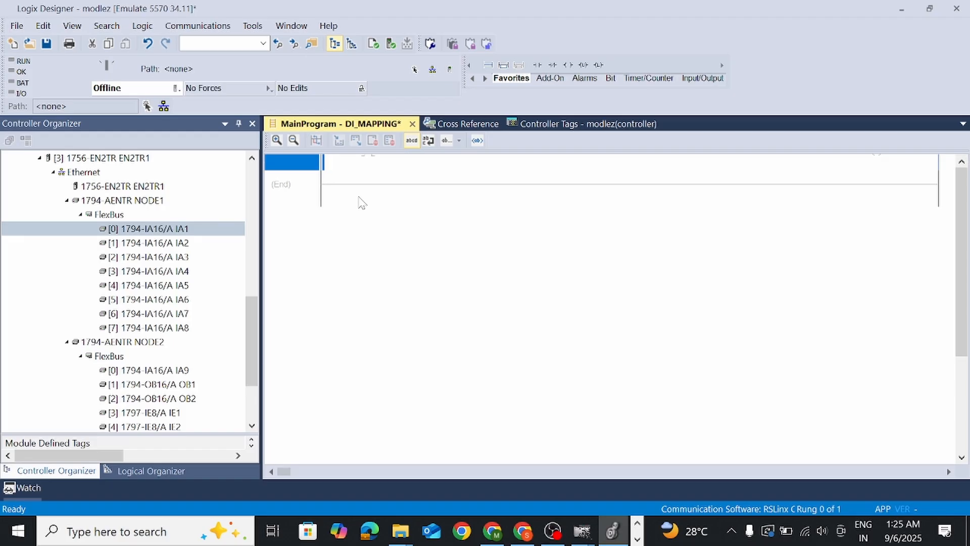
pyautogui.scroll(1, 465, 248)
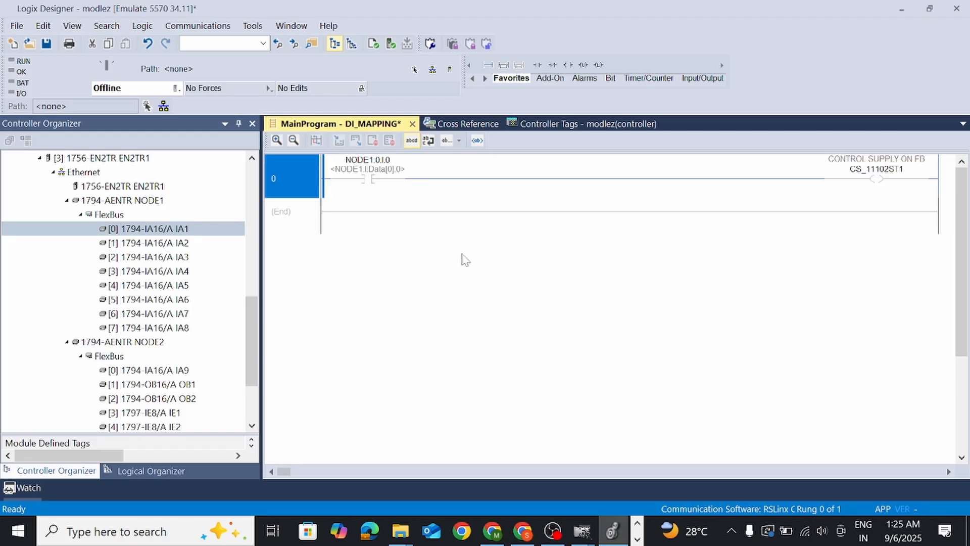
pyautogui.click(290, 208)
pyautogui.click(302, 171)
pyautogui.doubleClick(310, 171)
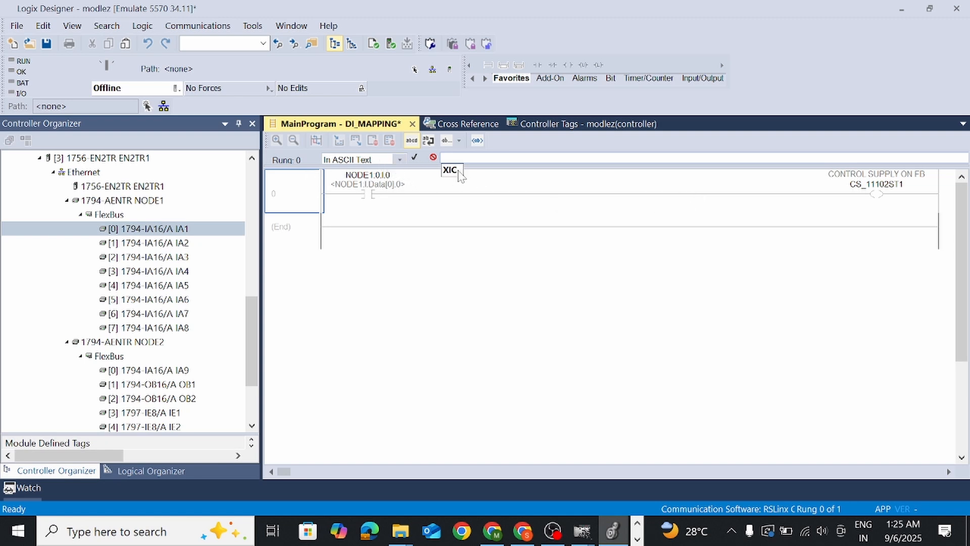
pyautogui.click(399, 161)
pyautogui.click(381, 182)
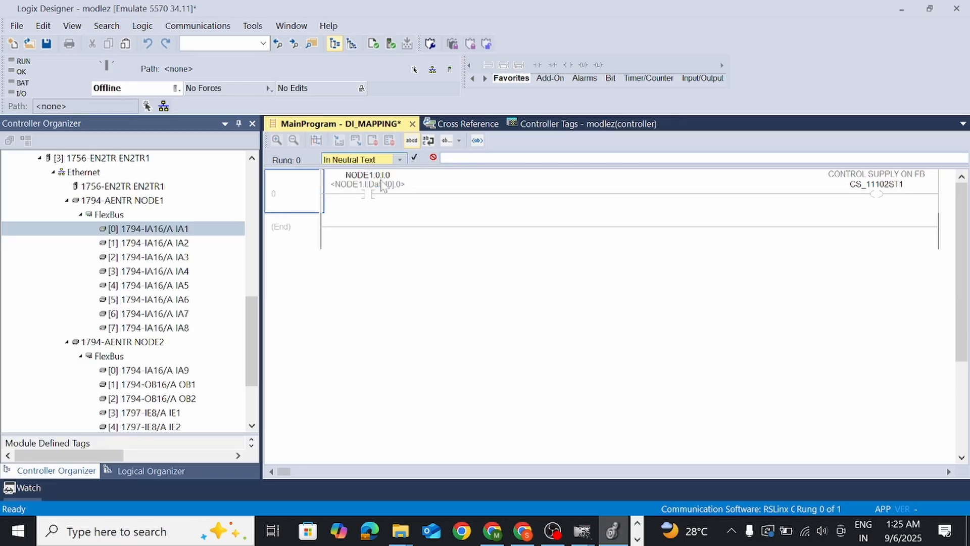
pyautogui.click(399, 160)
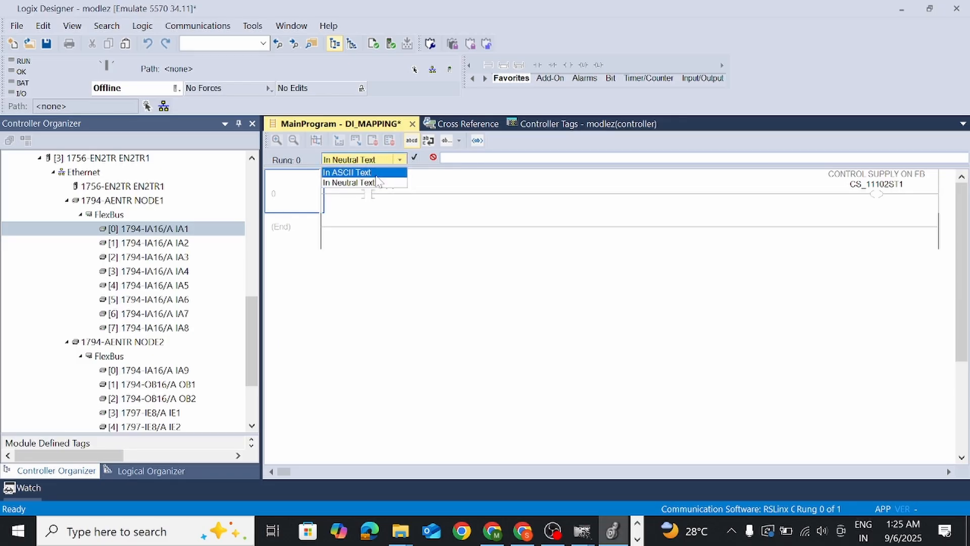
pyautogui.click(382, 170)
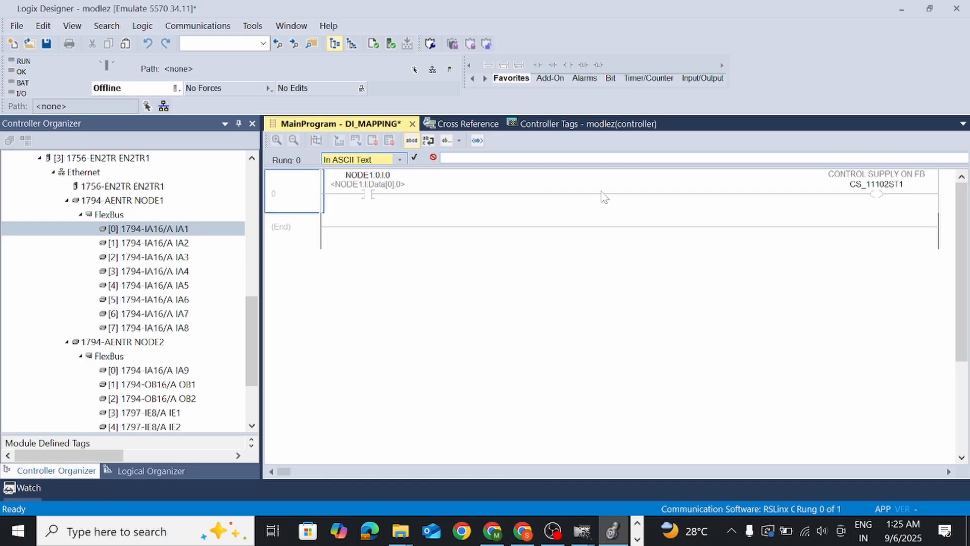
pyautogui.click(368, 175)
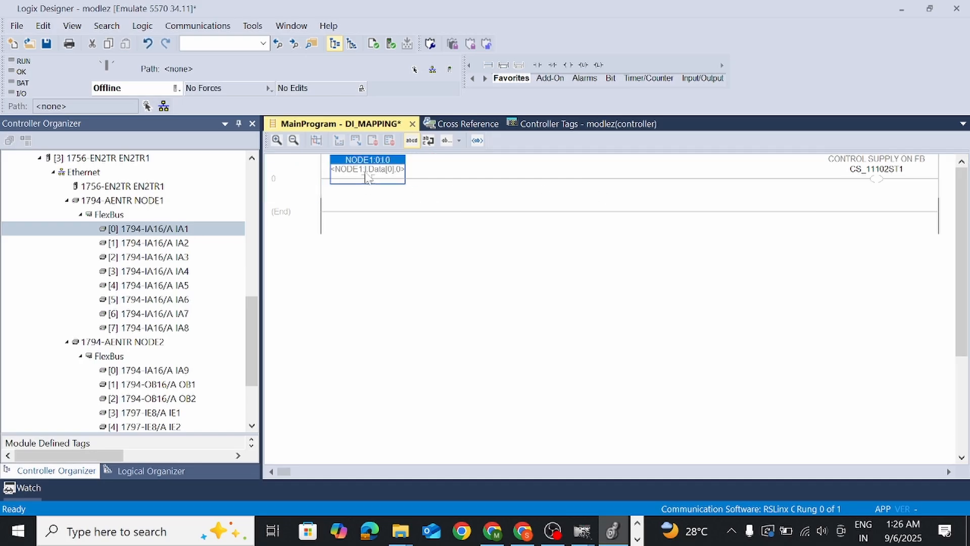
pyautogui.doubleClick(368, 176)
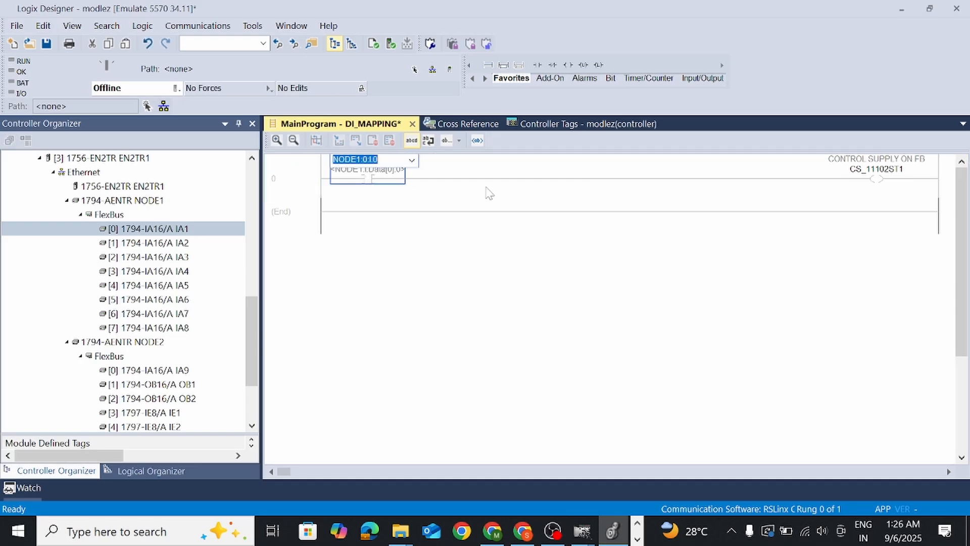
pyautogui.click(317, 179)
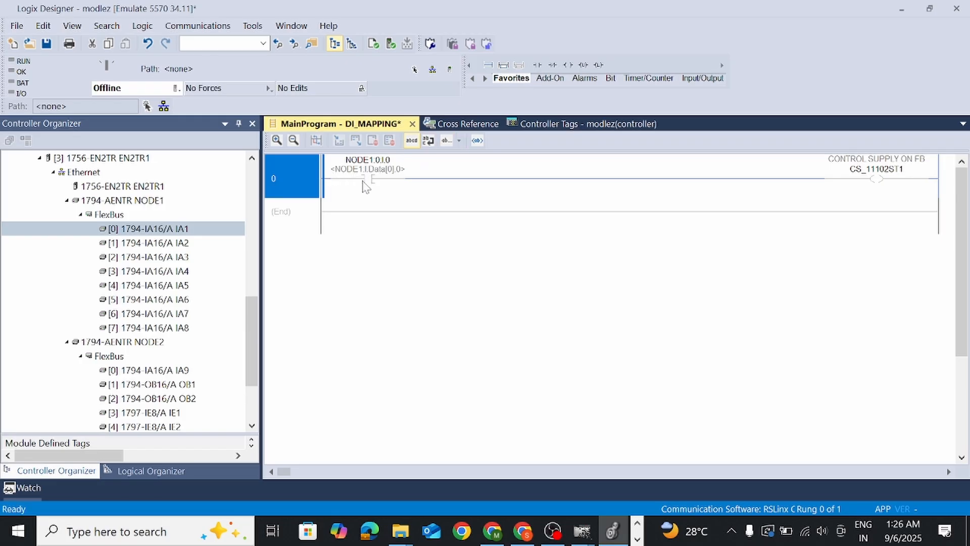
pyautogui.press('Return')
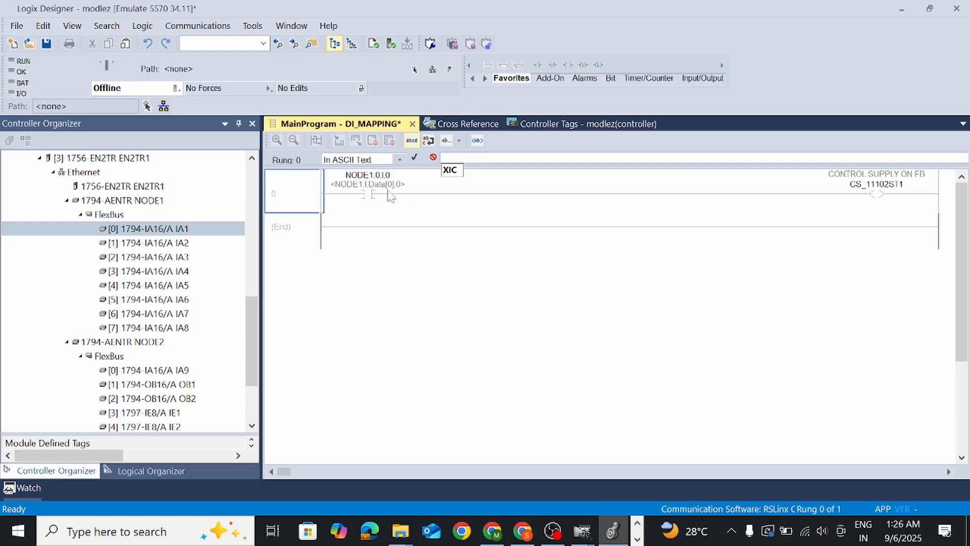
pyautogui.click(865, 191)
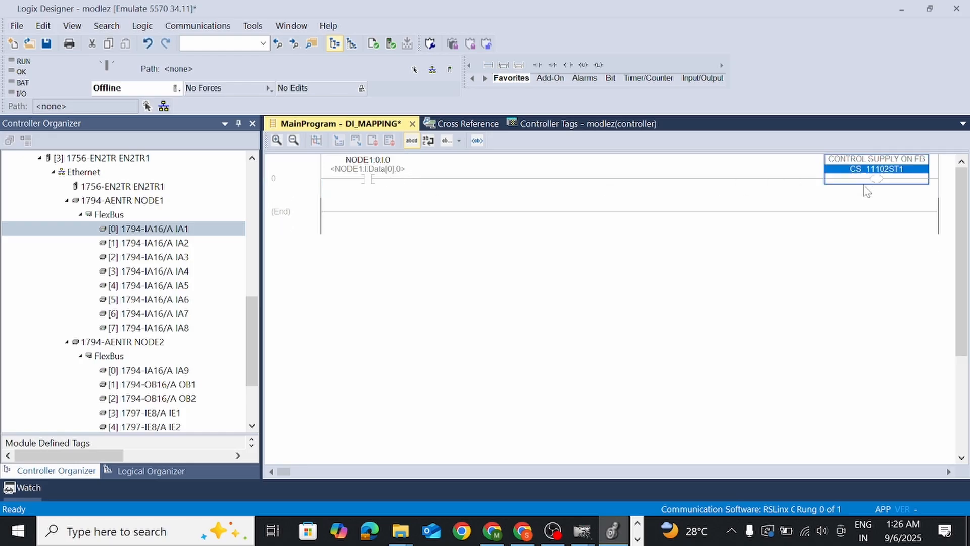
pyautogui.doubleClick(867, 191)
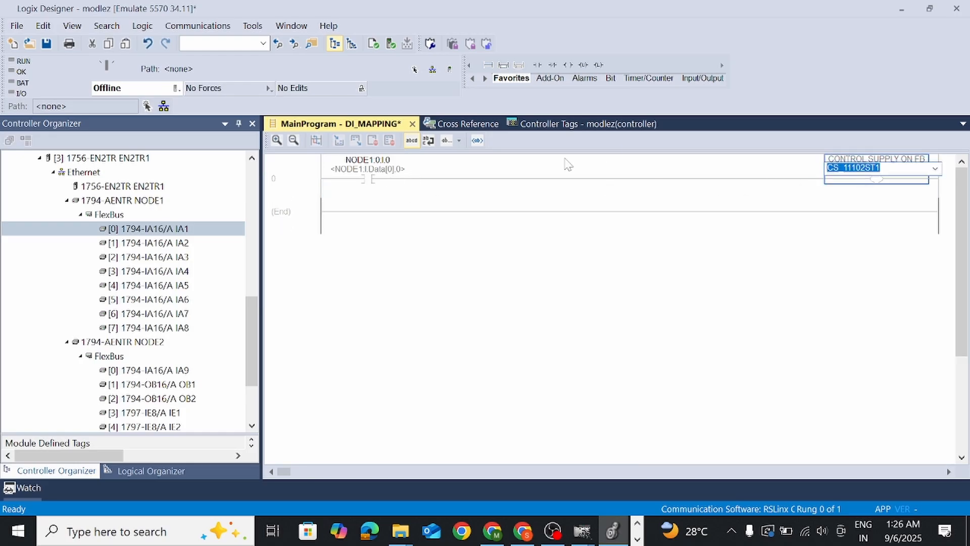
pyautogui.click(391, 180)
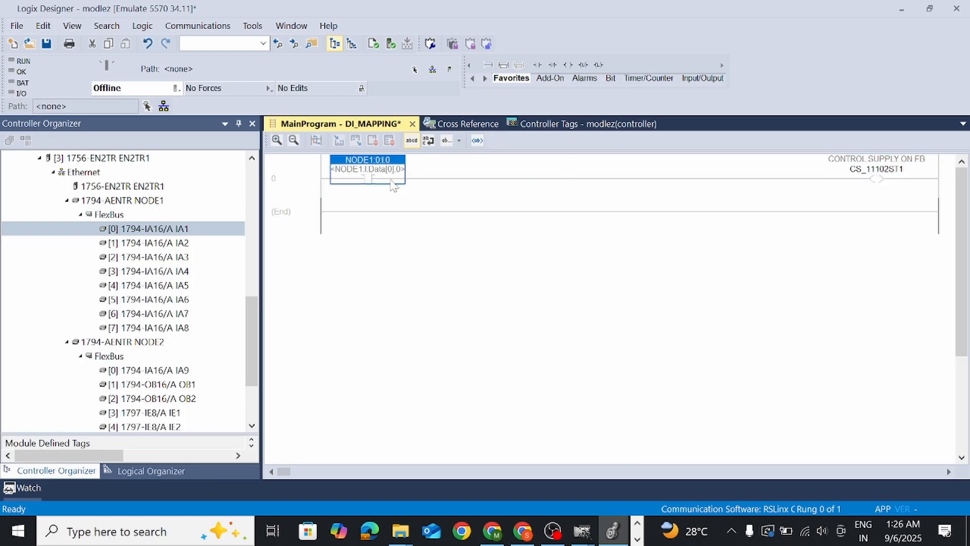
pyautogui.click(290, 194)
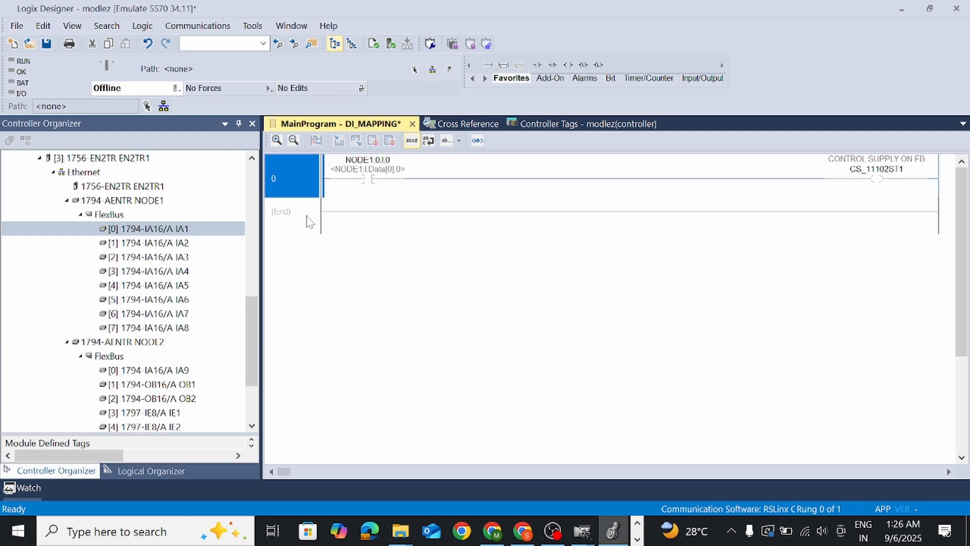
# Step: Duplicate rung 0 of DI_MAPPING directly below itself as rung 1
pyautogui.click(328, 216)
pyautogui.click(309, 180)
pyautogui.hotkey('ctrl', 'c')
pyautogui.hotkey('ctrl', 'v')
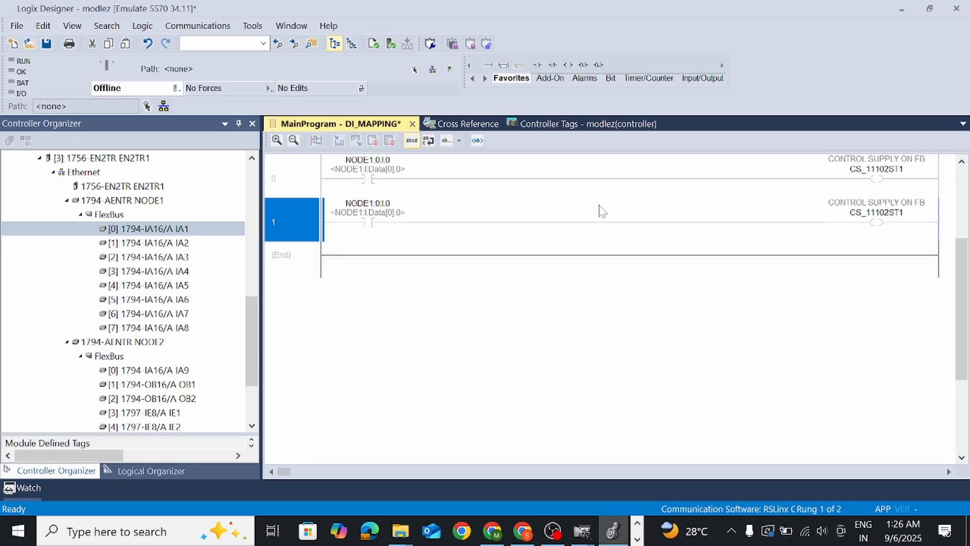
# Step: Set the contact on rung 1 to NODE1:0:I.1
pyautogui.doubleClick(367, 203)
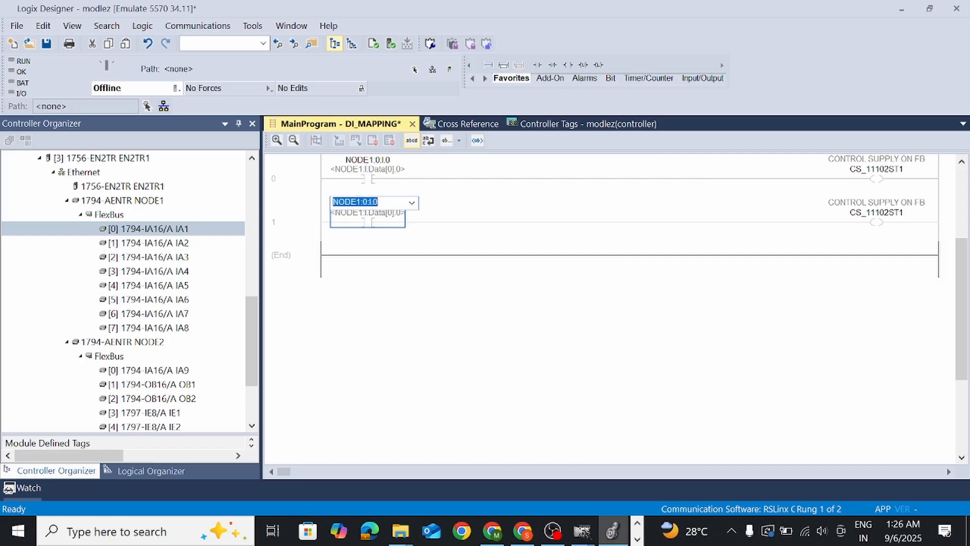
pyautogui.press('End')
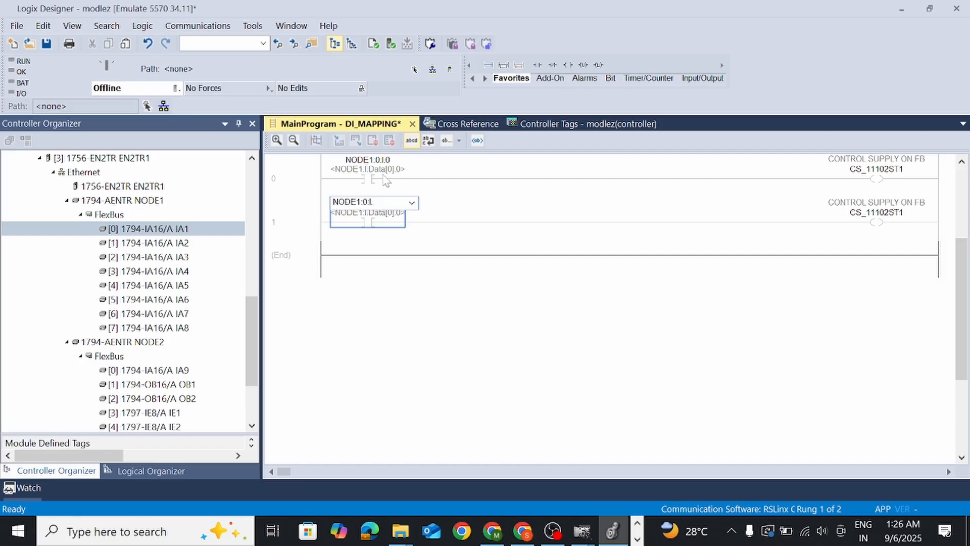
pyautogui.write('1')
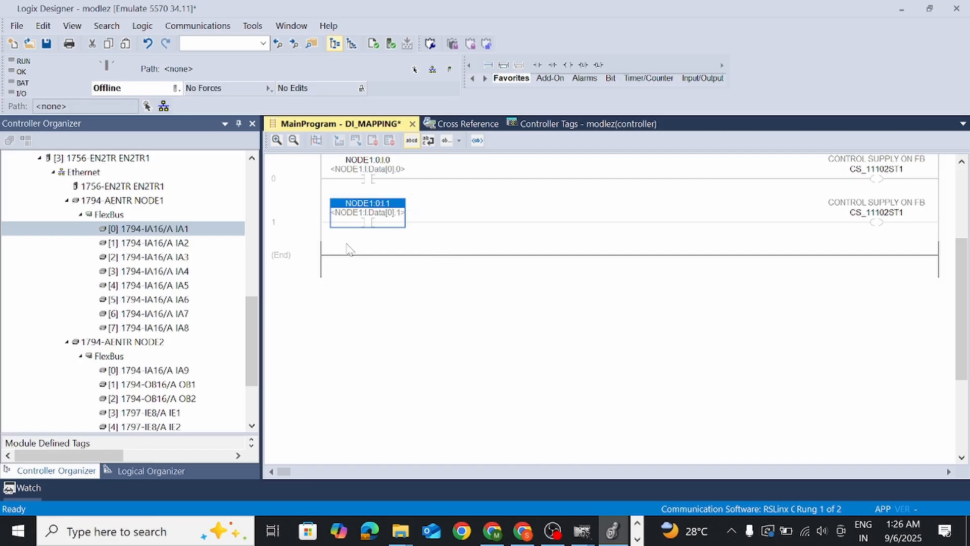
# Step: Duplicate rung 1 of DI_MAPPING directly below itself as rung 2 and set the new contact to NODE1:0:I.2
pyautogui.click(303, 222)
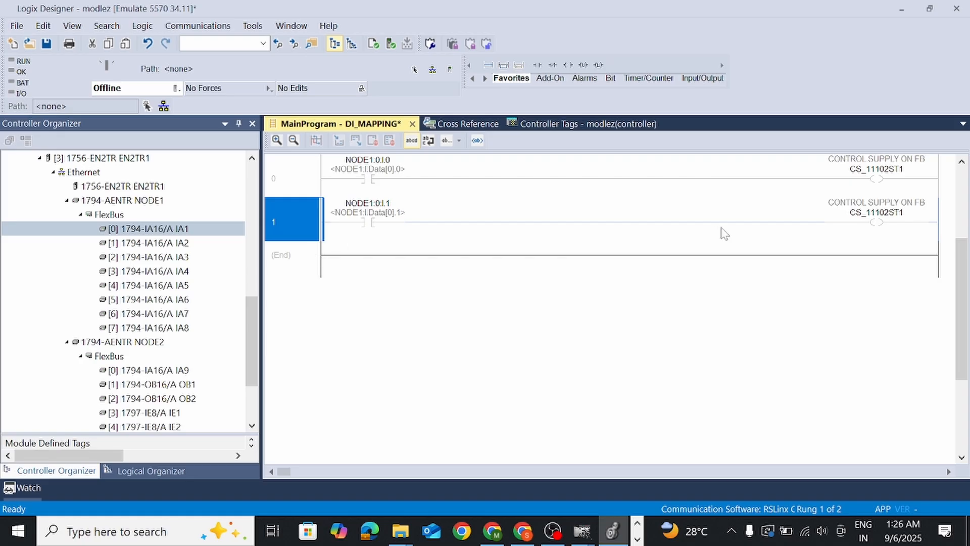
pyautogui.click(305, 253)
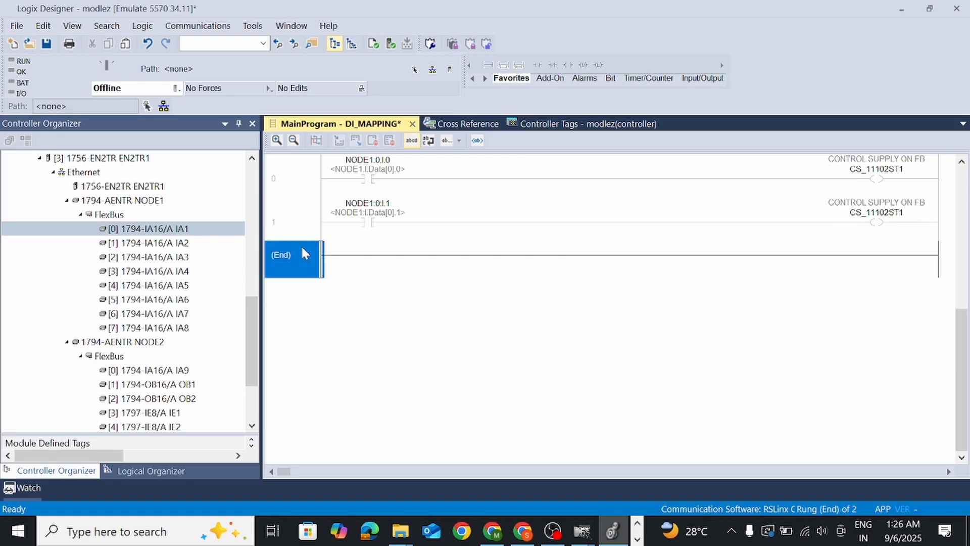
pyautogui.click(304, 219)
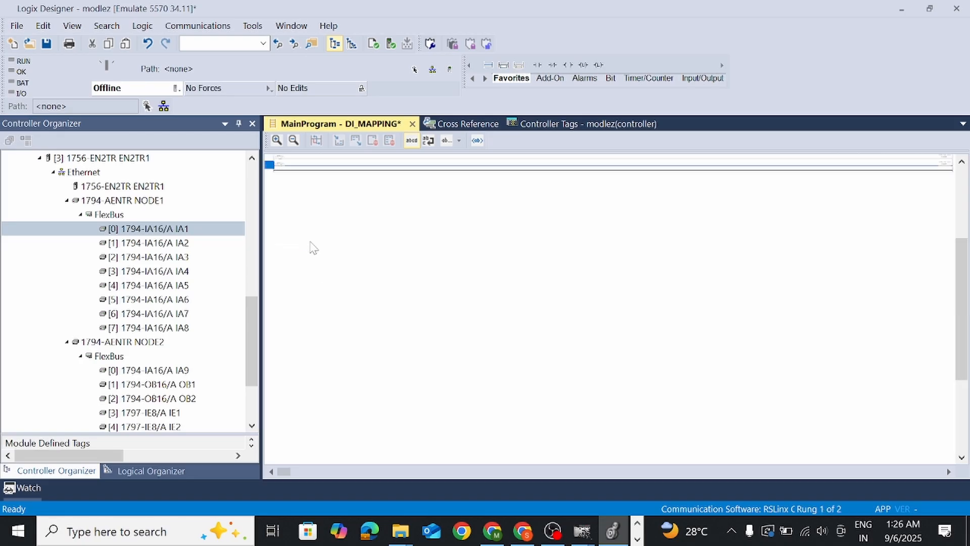
pyautogui.hotkey('ctrl', 'v')
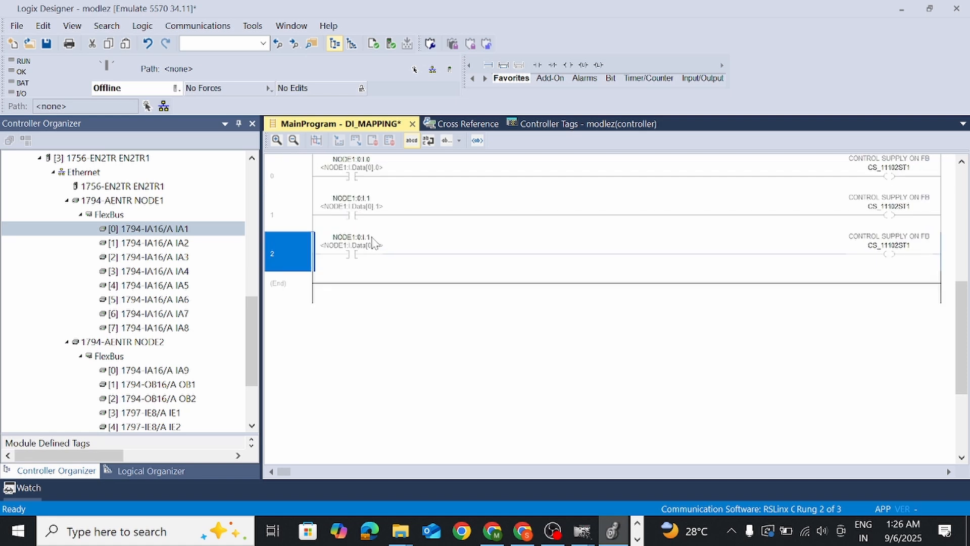
pyautogui.doubleClick(363, 246)
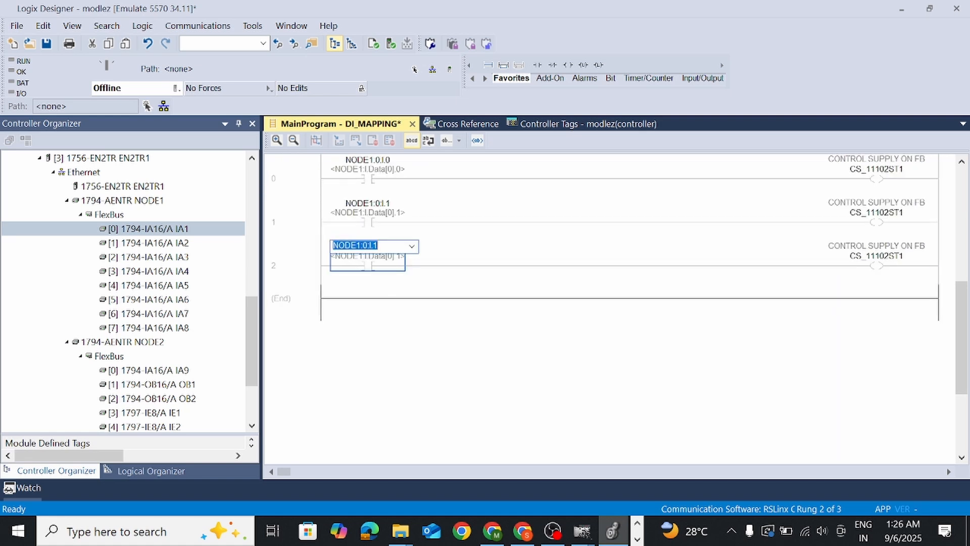
pyautogui.click(380, 246)
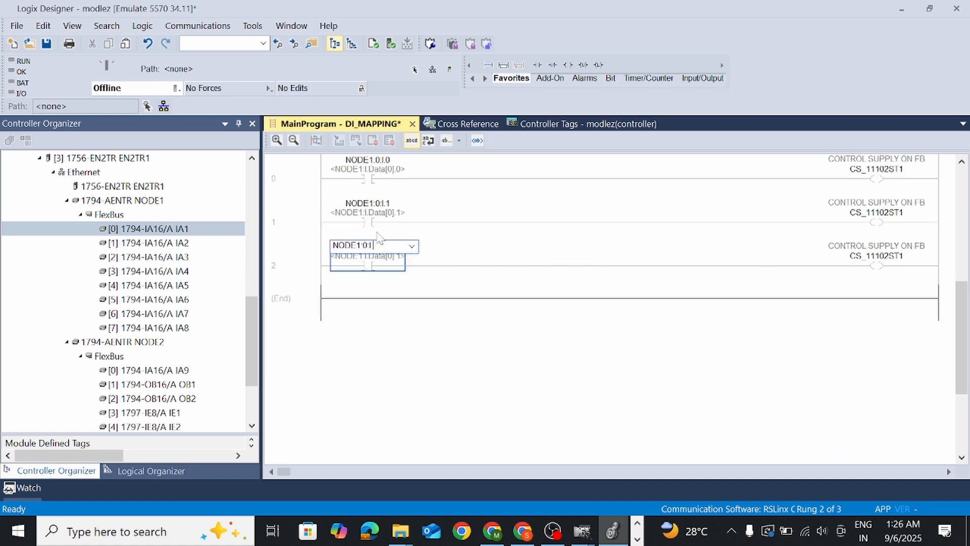
pyautogui.write('.2')
# Step: Copy rung 2 and paste it repeatedly below to fill rungs 3 through 15 of DI_MAPPING
pyautogui.click(293, 275)
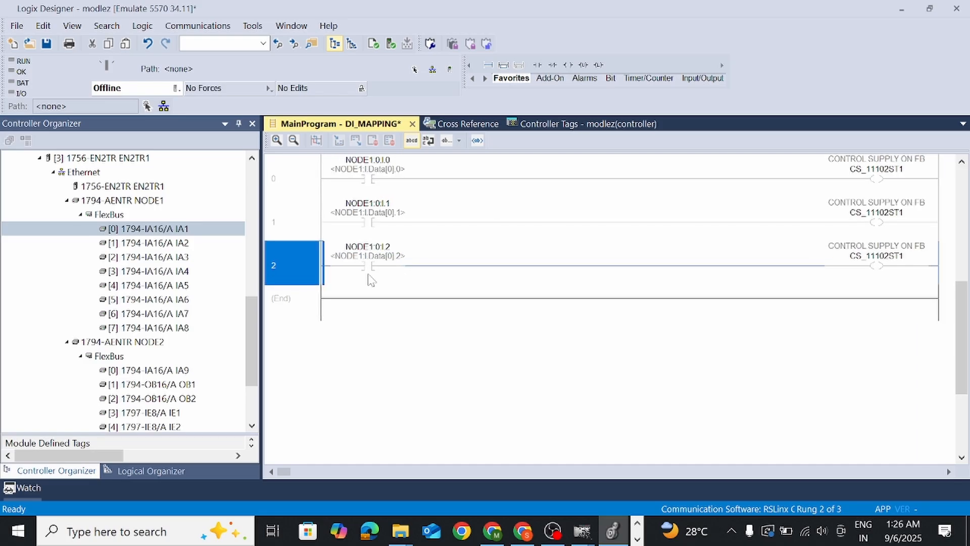
pyautogui.click(321, 290)
pyautogui.click(310, 273)
pyautogui.hotkey('ctrl', 'v')
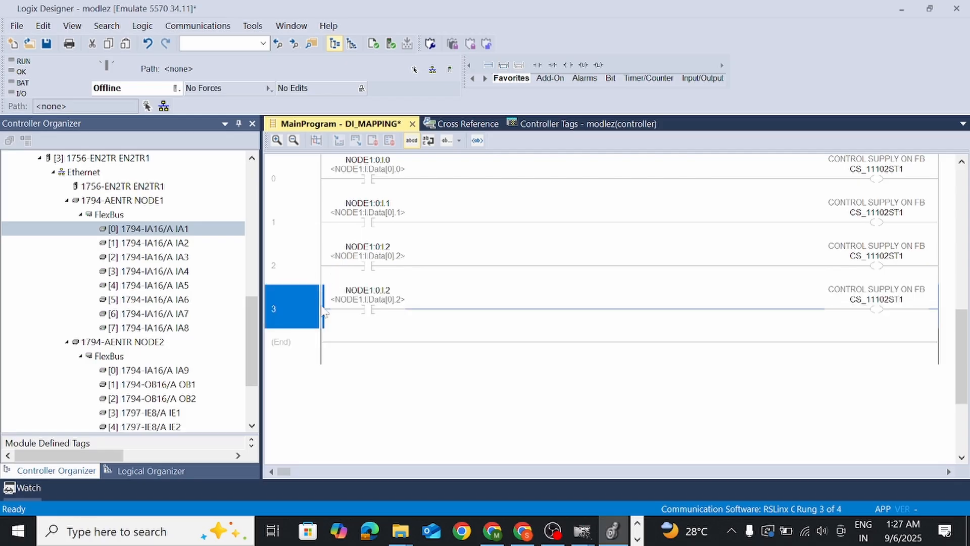
pyautogui.hotkey('ctrl', 'v')
pyautogui.hotkey('ctrl', 'v')
pyautogui.hotkey('ctrl', 'v')
pyautogui.hotkey('ctrl', 'v')
pyautogui.hotkey('ctrl', 'v')
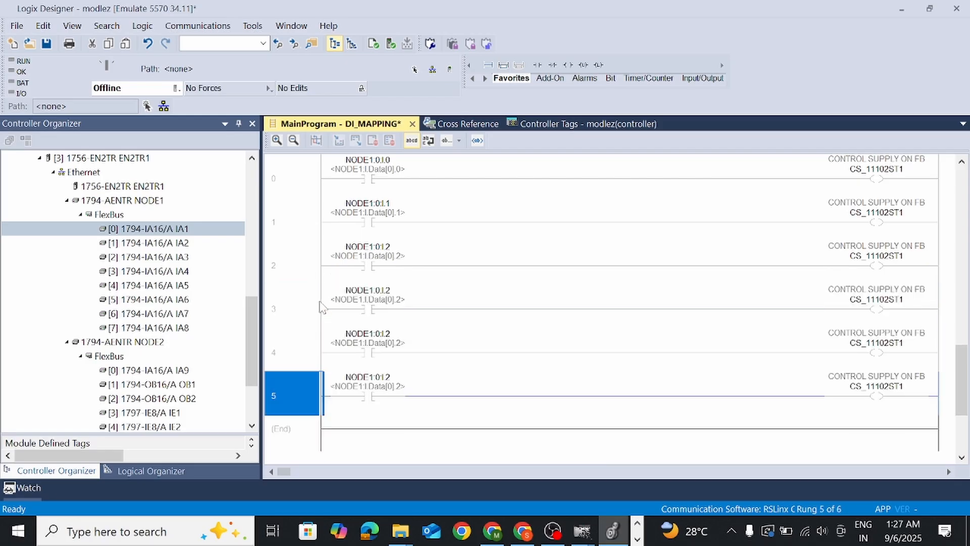
pyautogui.scroll(8, 434, 271)
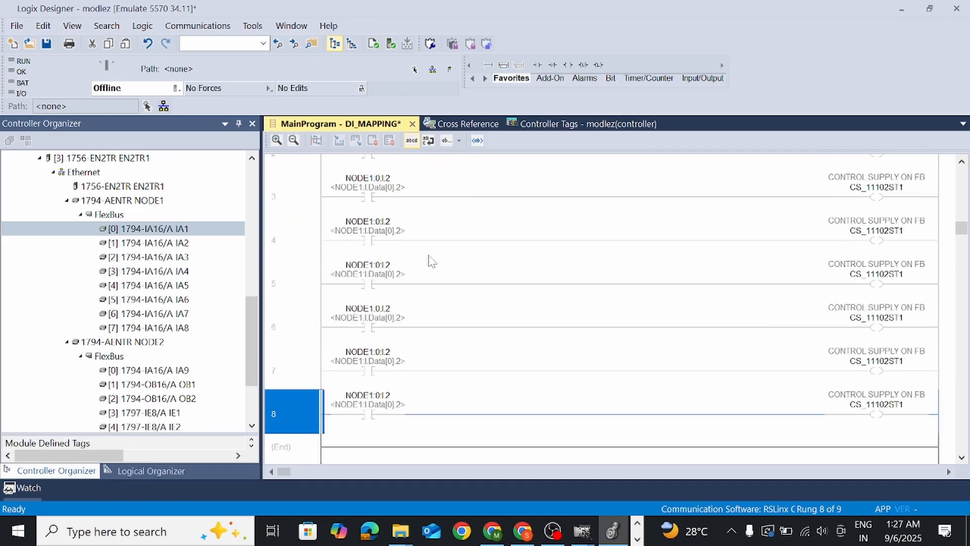
pyautogui.scroll(-3, 431, 260)
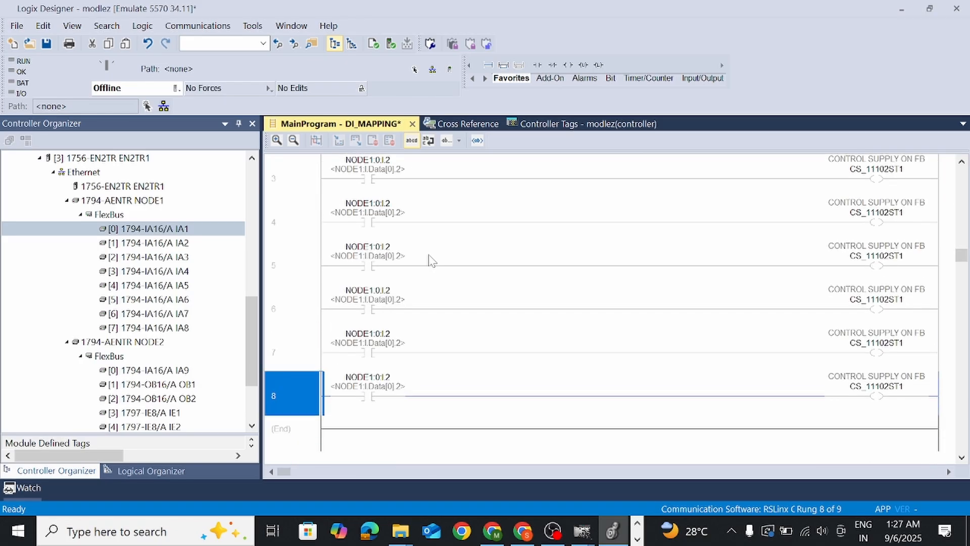
pyautogui.scroll(-1, 421, 279)
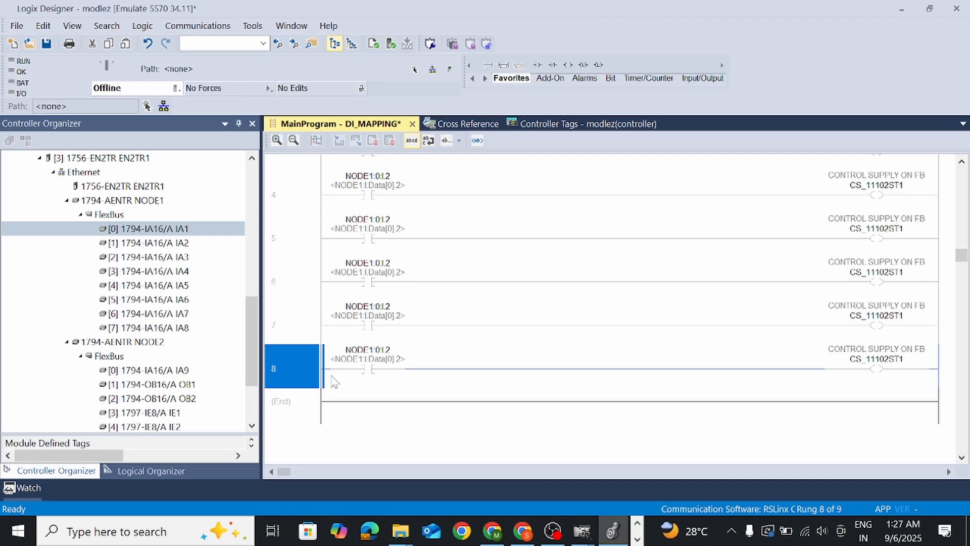
pyautogui.hotkey('ctrl', 'v')
pyautogui.hotkey('ctrl', 'v')
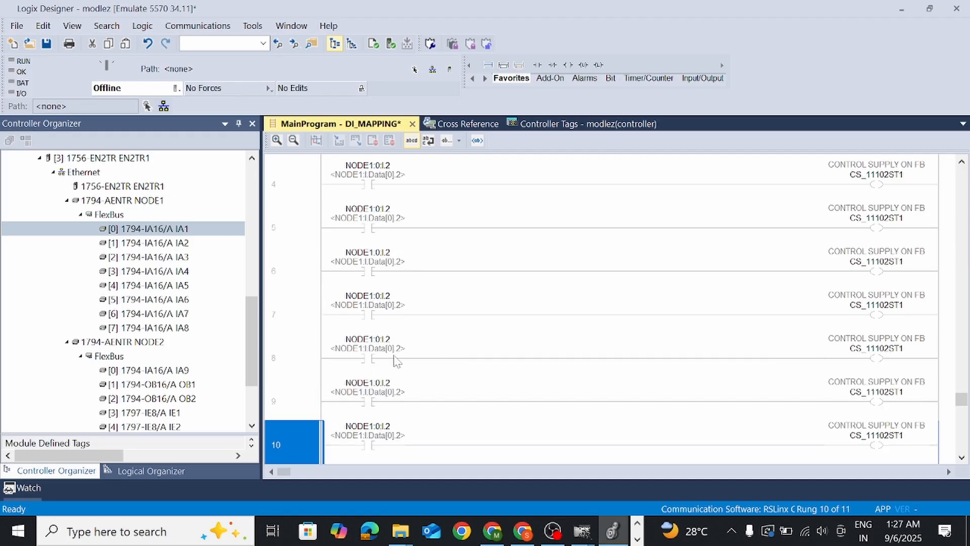
pyautogui.scroll(-2, 394, 360)
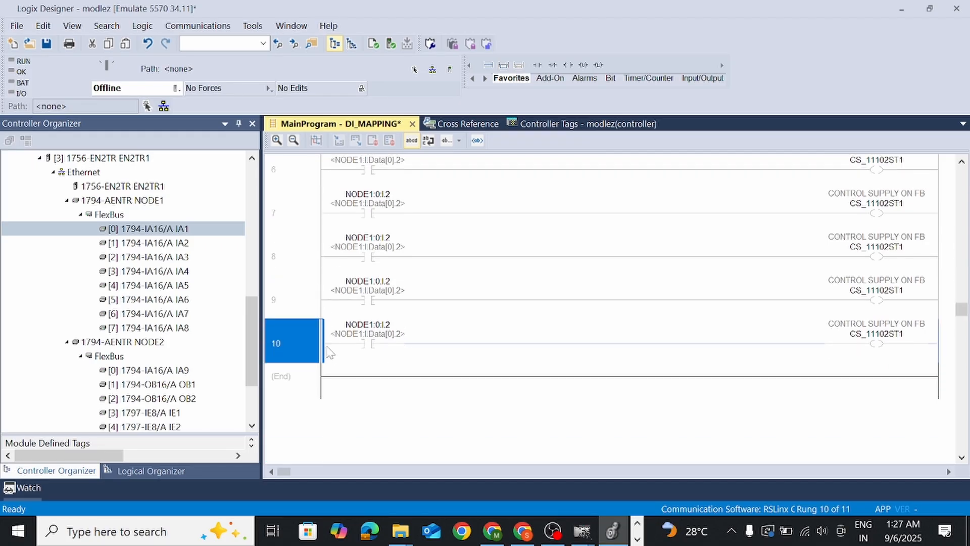
pyautogui.hotkey('ctrl', 'v')
pyautogui.hotkey('ctrl', 'v')
pyautogui.scroll(-1, 422, 342)
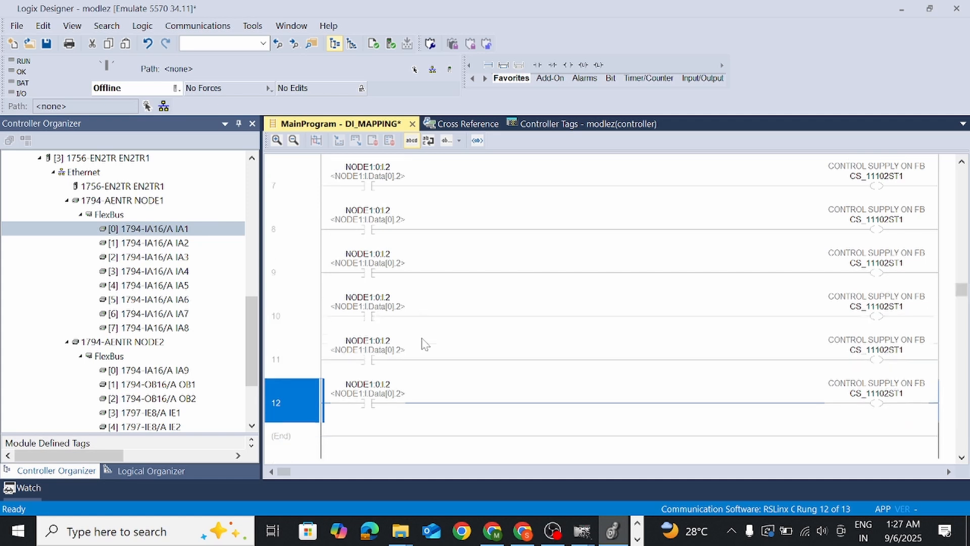
pyautogui.scroll(-1, 410, 356)
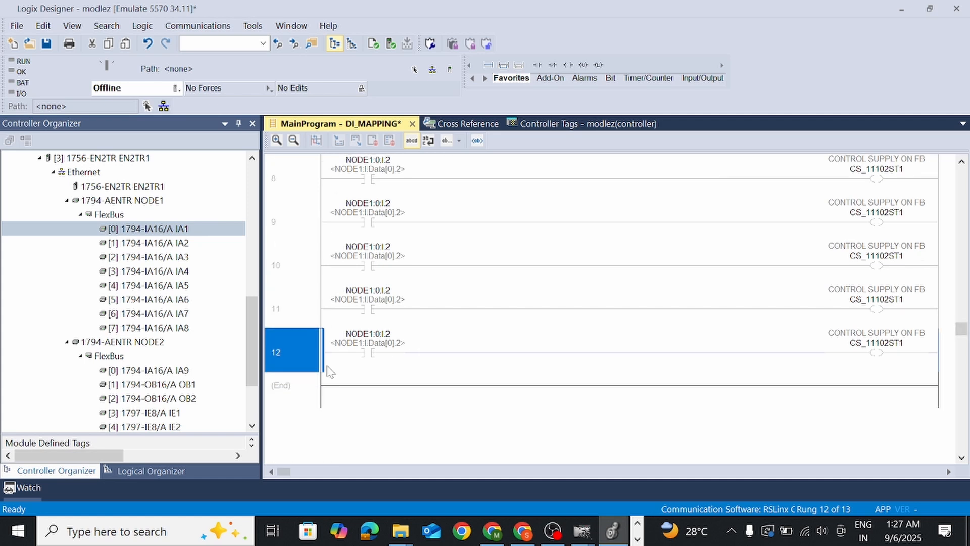
pyautogui.hotkey('ctrl', 'v')
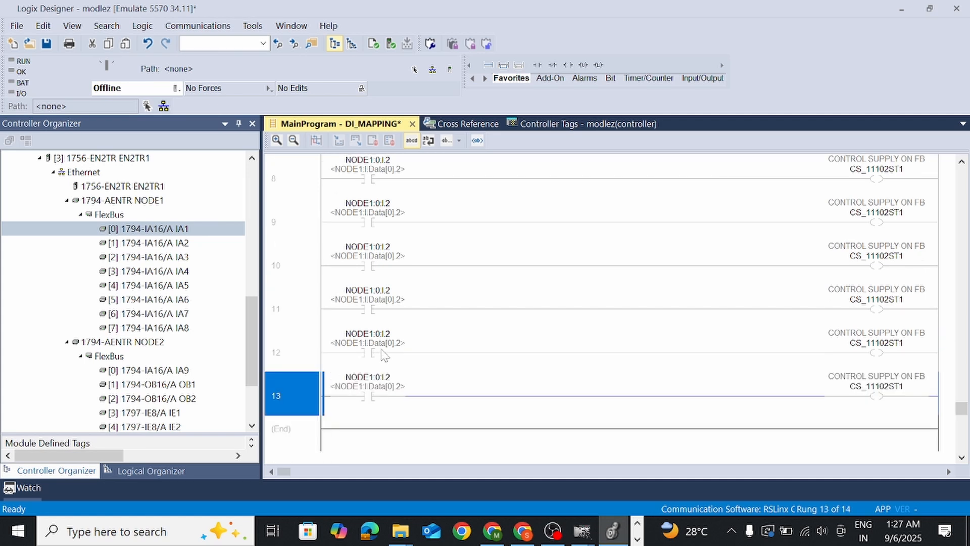
pyautogui.scroll(1, 389, 354)
pyautogui.scroll(-2, 419, 349)
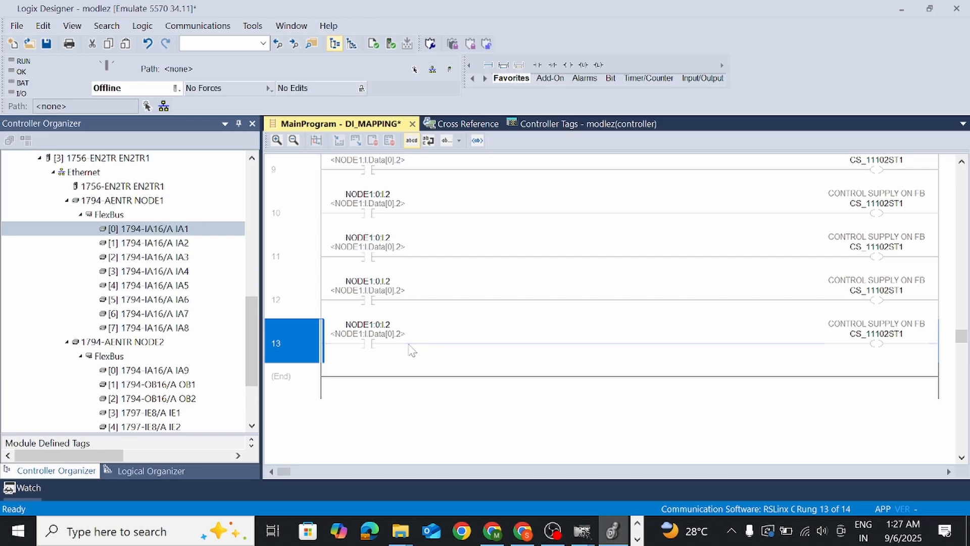
pyautogui.hotkey('ctrl', 'v')
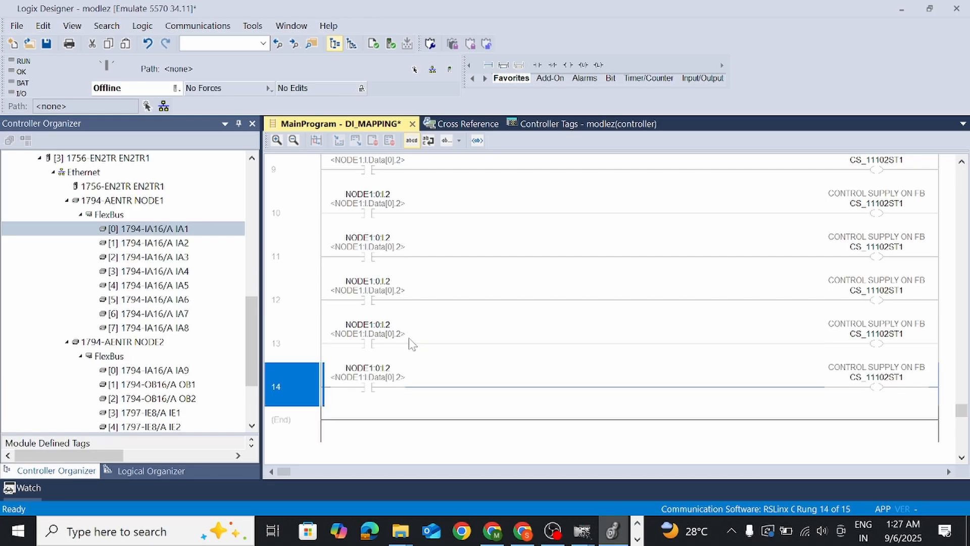
pyautogui.hotkey('ctrl', 'v')
# Step: Set the contacts on rungs 3, 4 and 5 to NODE1:0:I.3, NODE1:0:I.4 and NODE1:0:I.5
pyautogui.scroll(10, 465, 323)
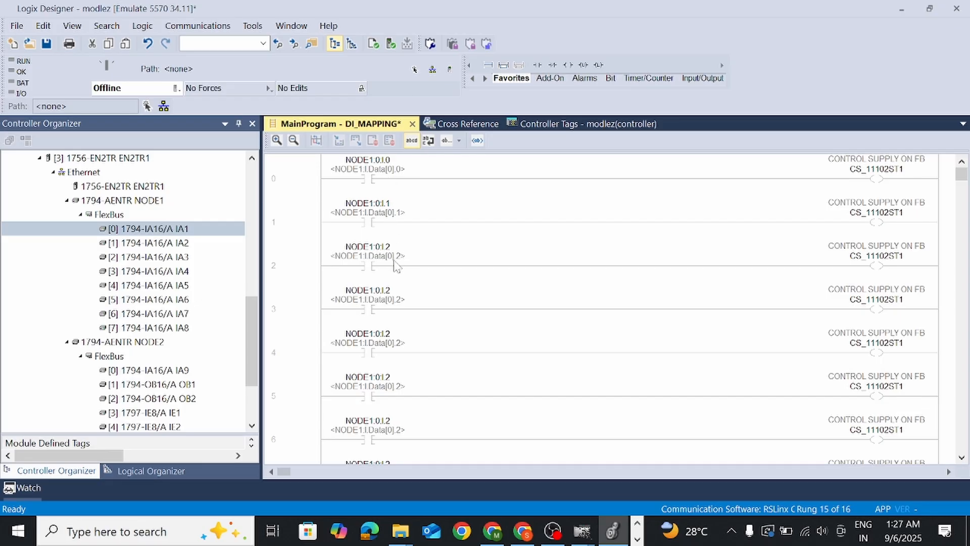
pyautogui.doubleClick(388, 302)
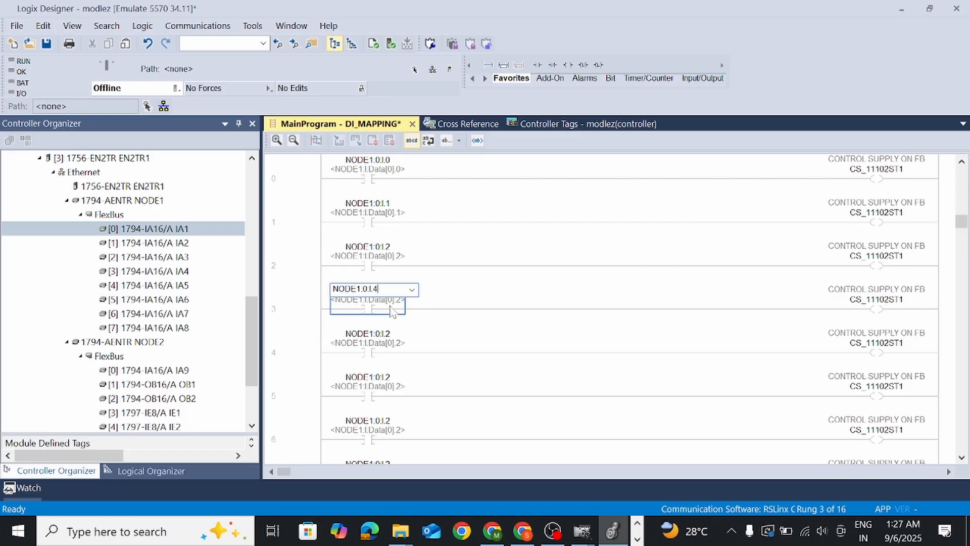
pyautogui.write('3')
pyautogui.press('Return')
pyautogui.press('Down')
pyautogui.press('Return')
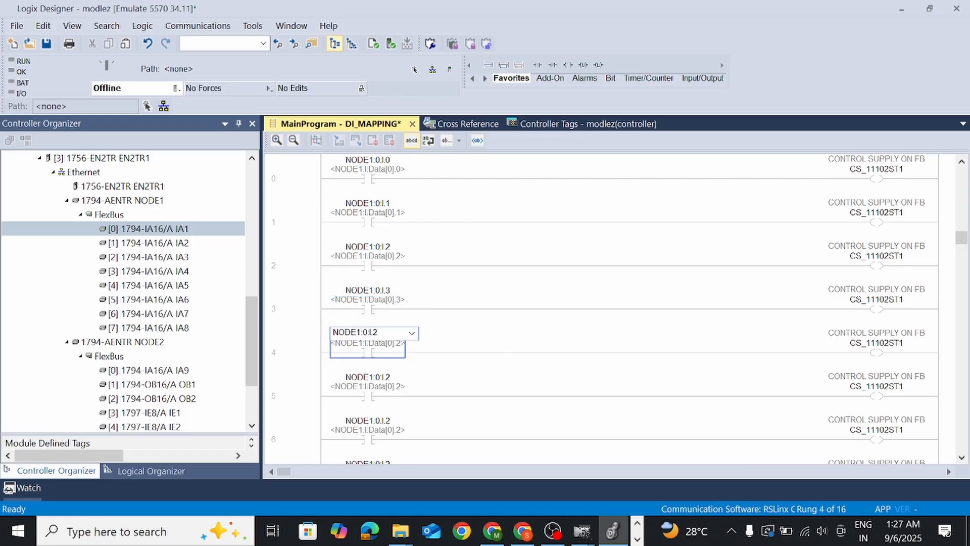
pyautogui.write('4')
pyautogui.press('Return')
pyautogui.press('Down')
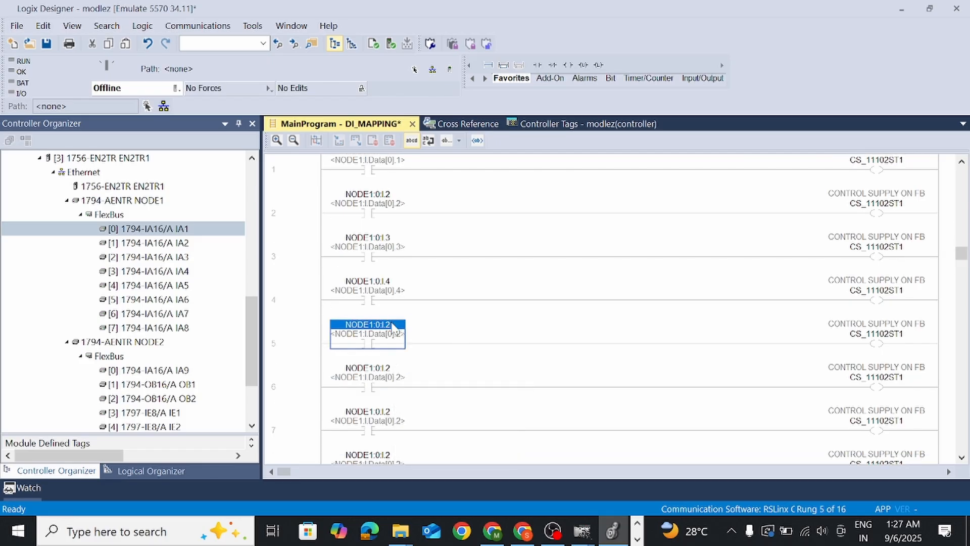
pyautogui.press('Return')
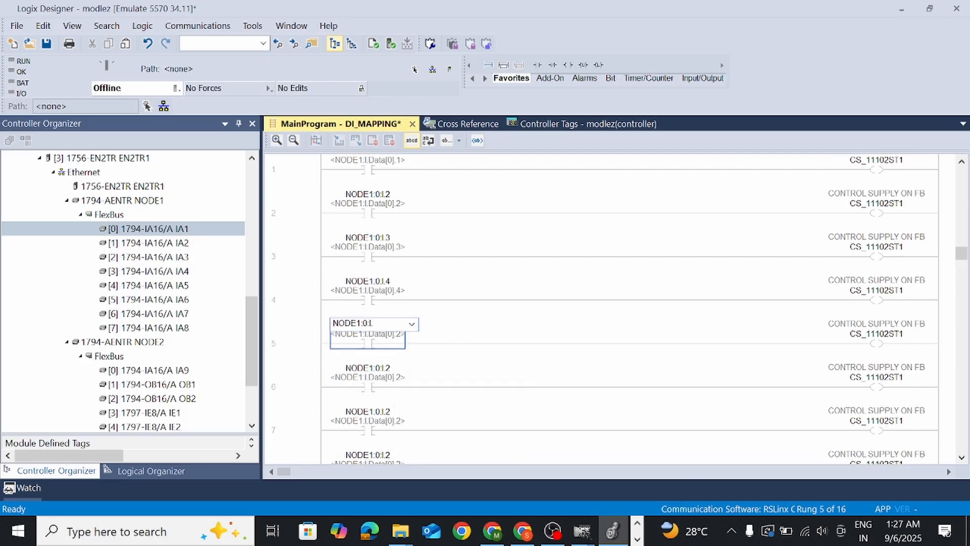
pyautogui.press('Return')
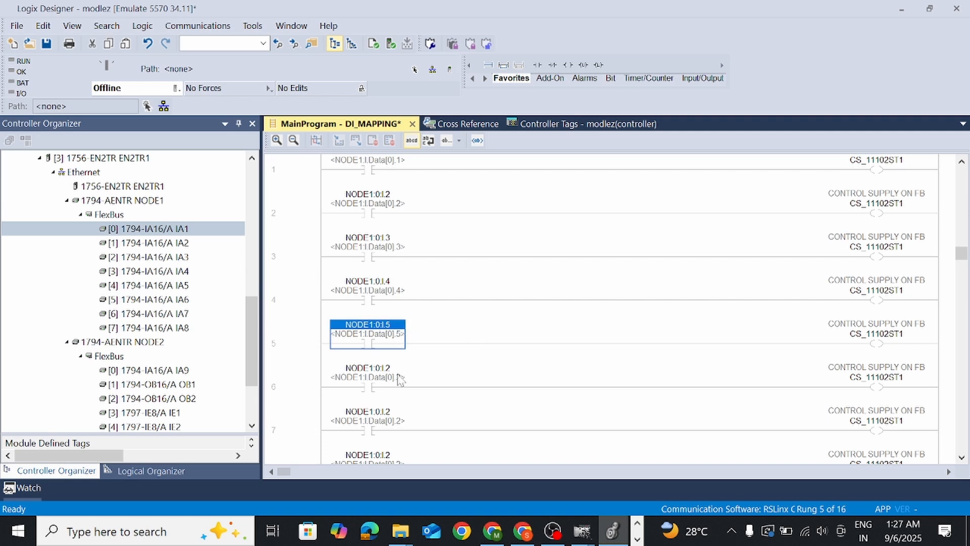
# Step: Set the contacts on rungs 6 and 7 to NODE1:0:I.6 and NODE1:0:I.7
pyautogui.scroll(-1, 399, 371)
pyautogui.click(387, 314)
pyautogui.press('Return')
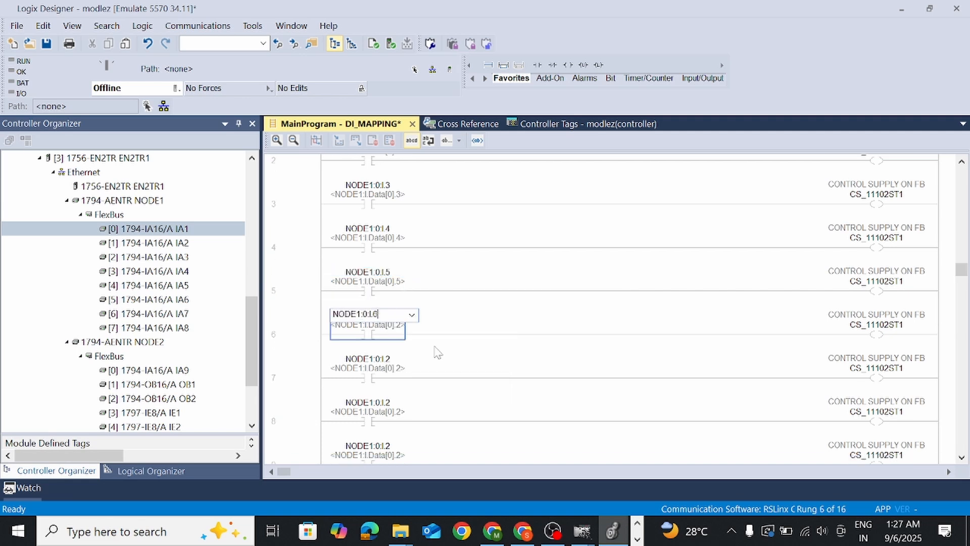
pyautogui.write('6')
pyautogui.press('Return')
pyautogui.scroll(-1, 456, 329)
pyautogui.click(390, 317)
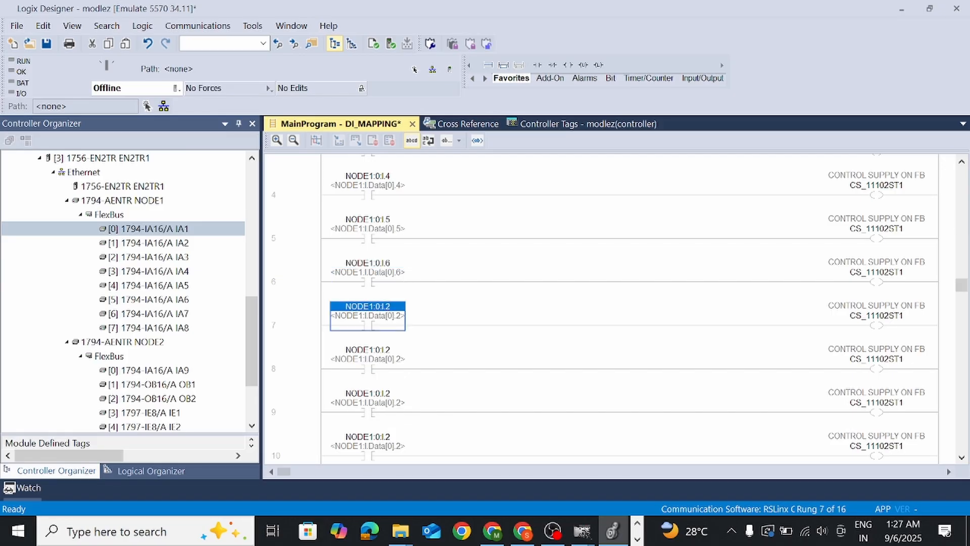
pyautogui.press('Return')
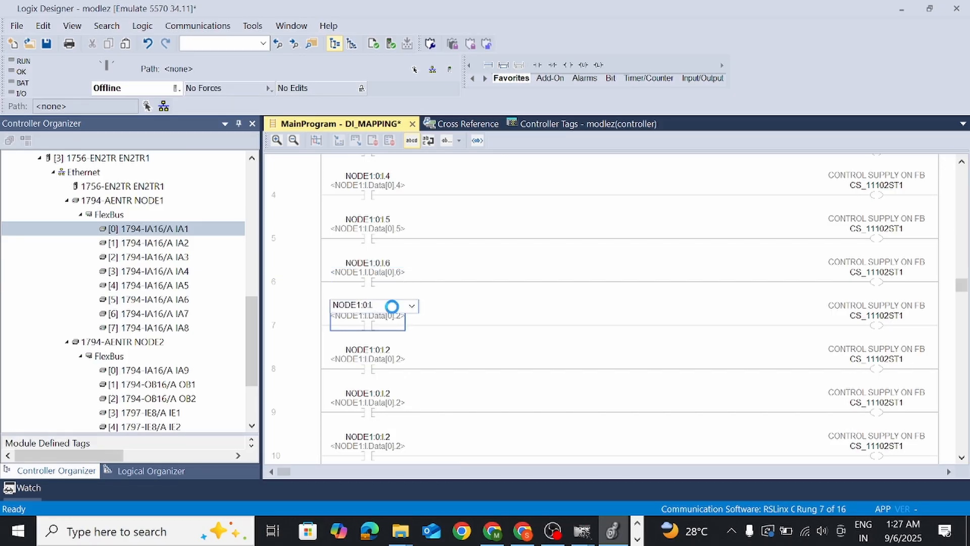
pyautogui.write('.7')
pyautogui.press('Return')
# Step: Set the contacts on rungs 8 and 9 to NODE1:0:I.8 and NODE1:0:I.9
pyautogui.scroll(-1, 387, 336)
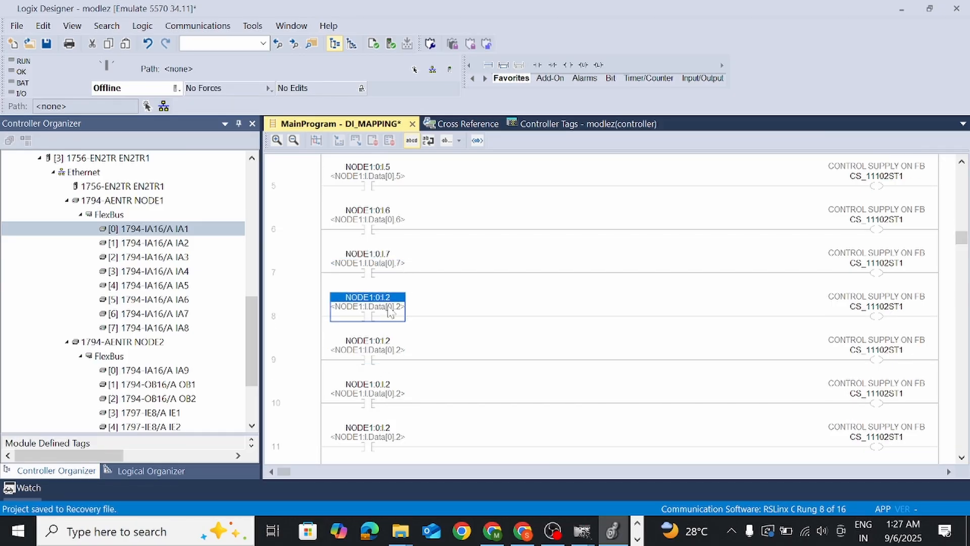
pyautogui.press('Return')
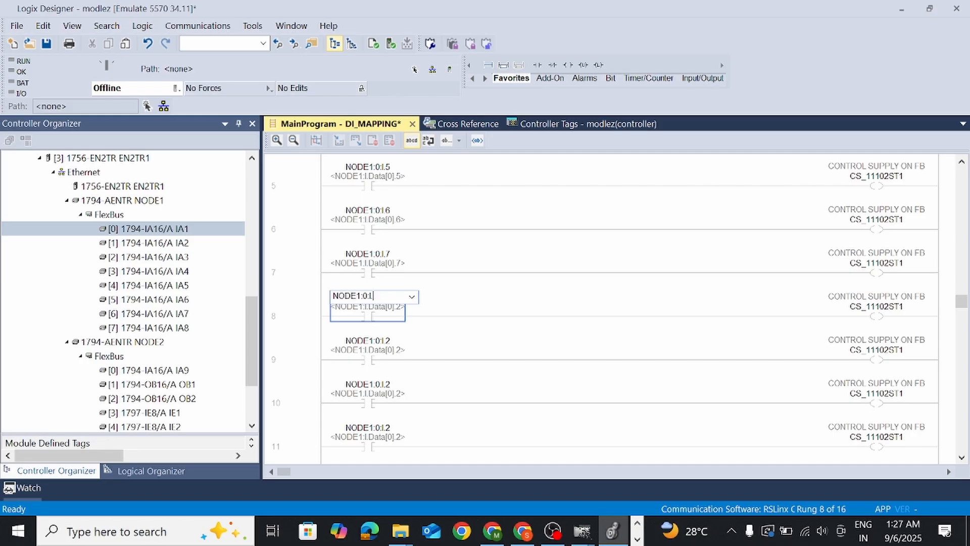
pyautogui.press('Return')
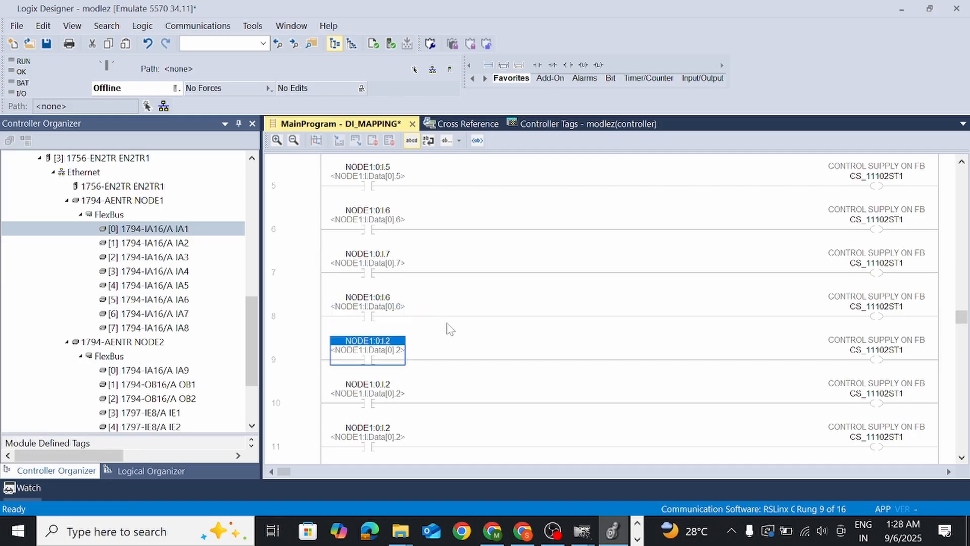
pyautogui.doubleClick(380, 298)
pyautogui.press('Right')
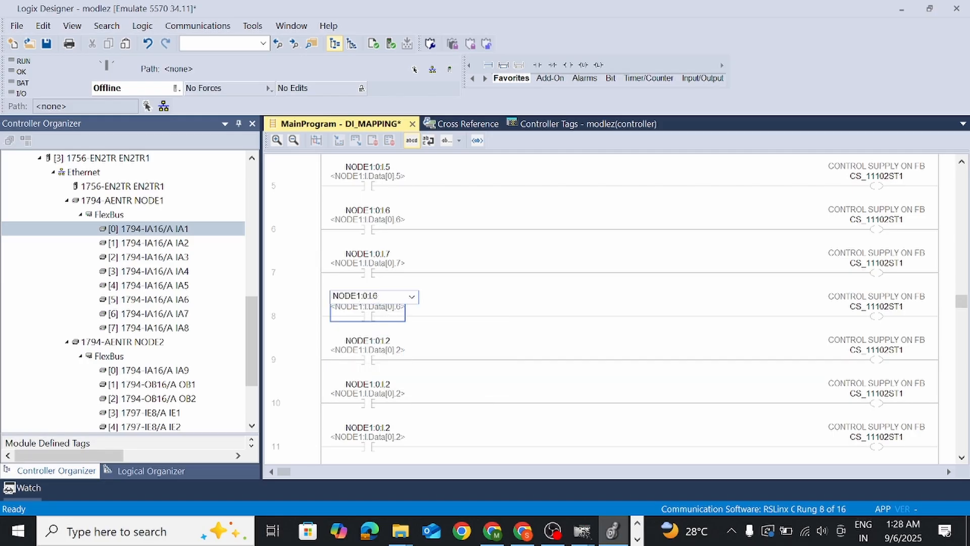
pyautogui.write('8')
pyautogui.press('Return')
pyautogui.press('Return')
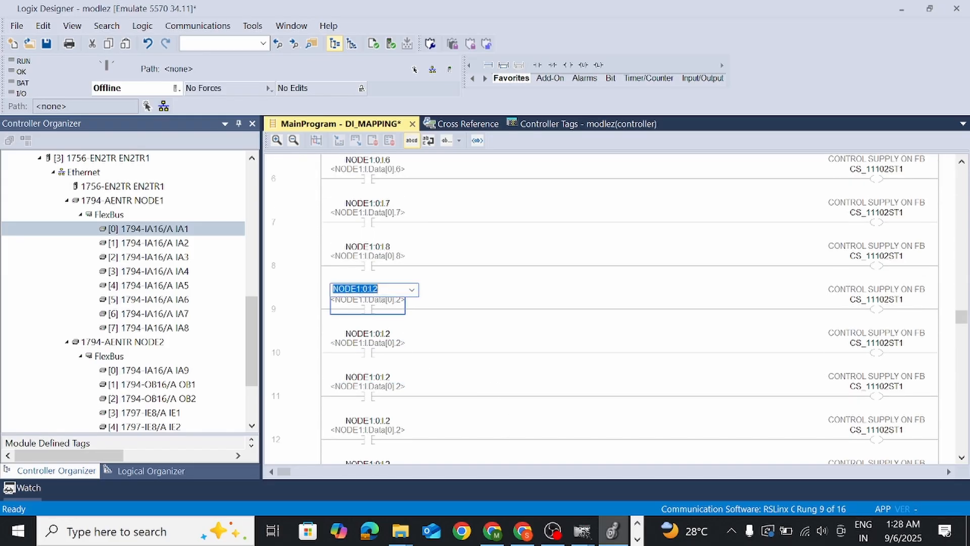
pyautogui.press('Right')
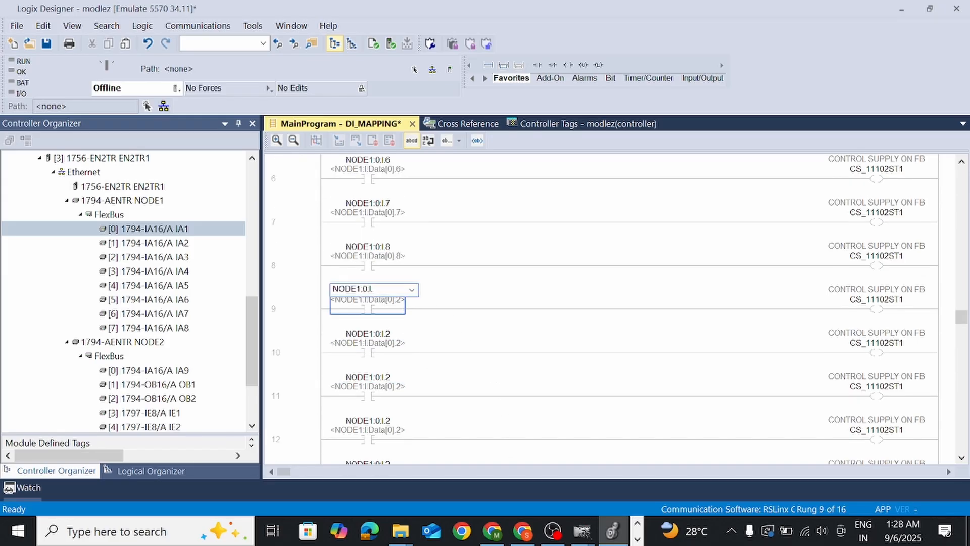
pyautogui.press('Return')
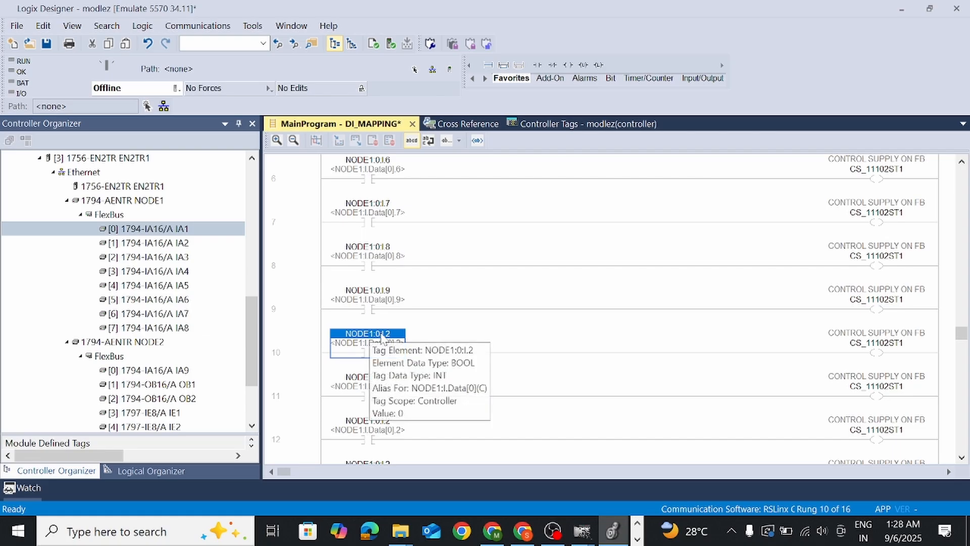
# Step: Set the contacts on rungs 10 and 11 of DI_MAPPING to NODE1:0:I.10 and NODE1:0:I.11
pyautogui.press('Return')
pyautogui.press('Right')
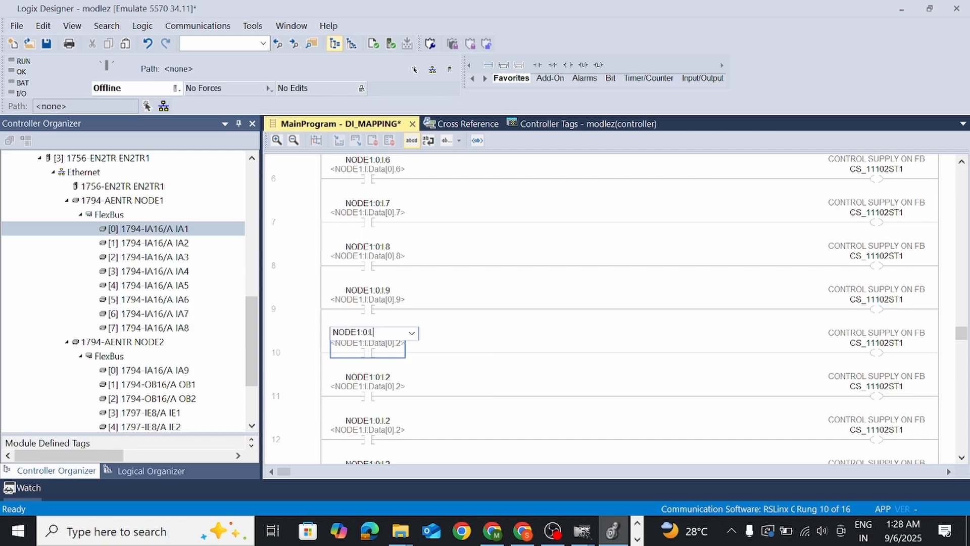
pyautogui.write('9')
pyautogui.write('0')
pyautogui.press('Return')
pyautogui.scroll(-1, 412, 378)
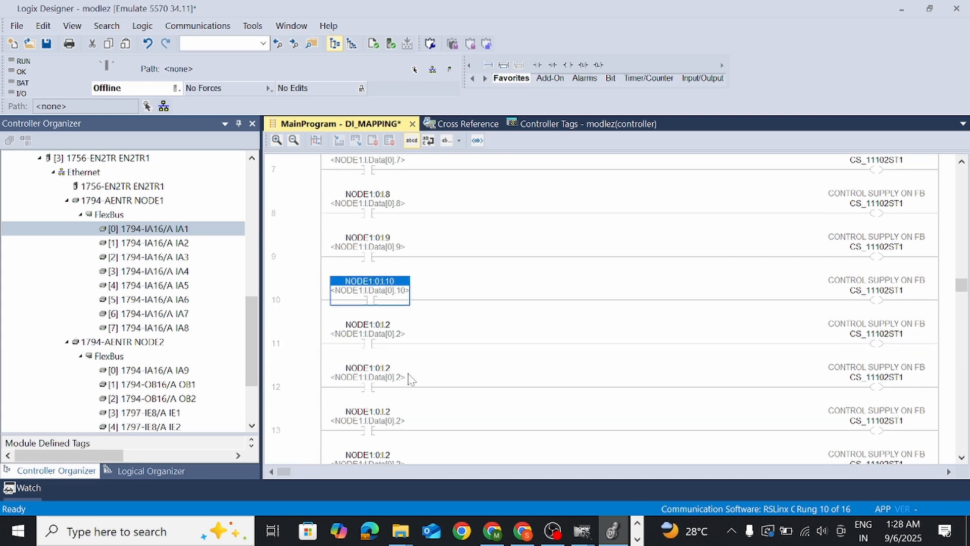
pyautogui.doubleClick(389, 344)
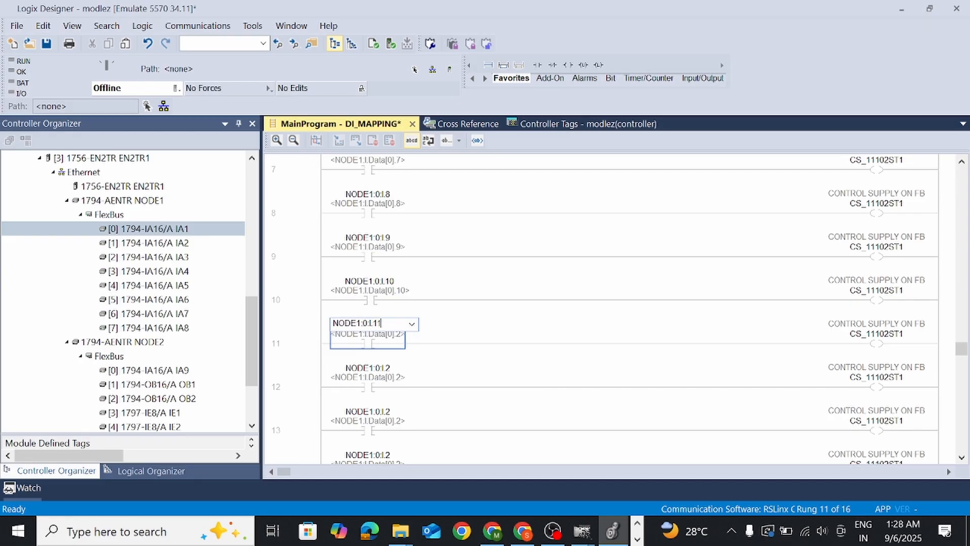
pyautogui.write('11')
# Step: Set the contacts on rungs 12 and 13 to NODE1:0:I.12 and NODE1:0:I.13
pyautogui.doubleClick(373, 387)
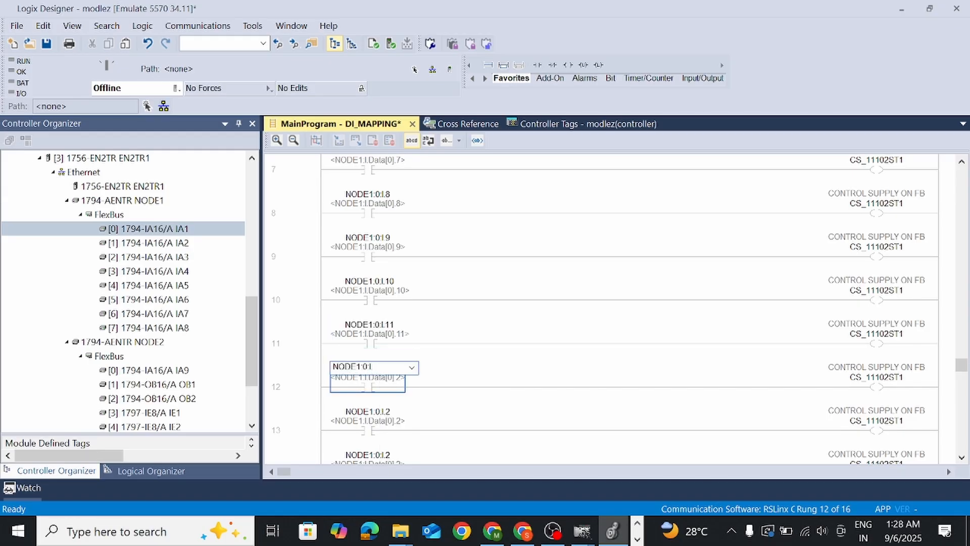
pyautogui.write('.12')
pyautogui.press('Return')
pyautogui.scroll(-1, 424, 387)
pyautogui.doubleClick(380, 357)
pyautogui.click(380, 356)
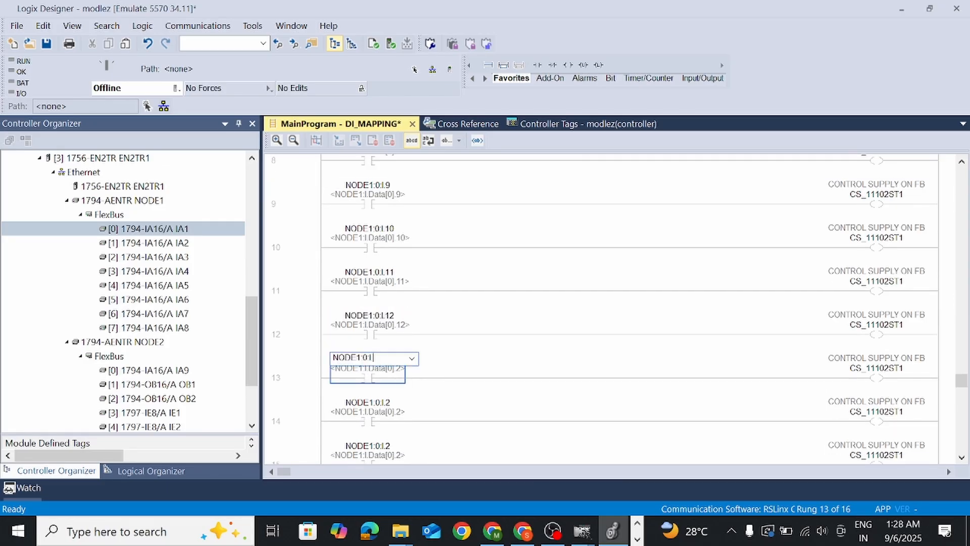
pyautogui.write('.13')
pyautogui.press('Return')
# Step: Set the contacts on rungs 14 and 15 to NODE1:0:I.14 and NODE1:0:I.15
pyautogui.scroll(-1, 498, 386)
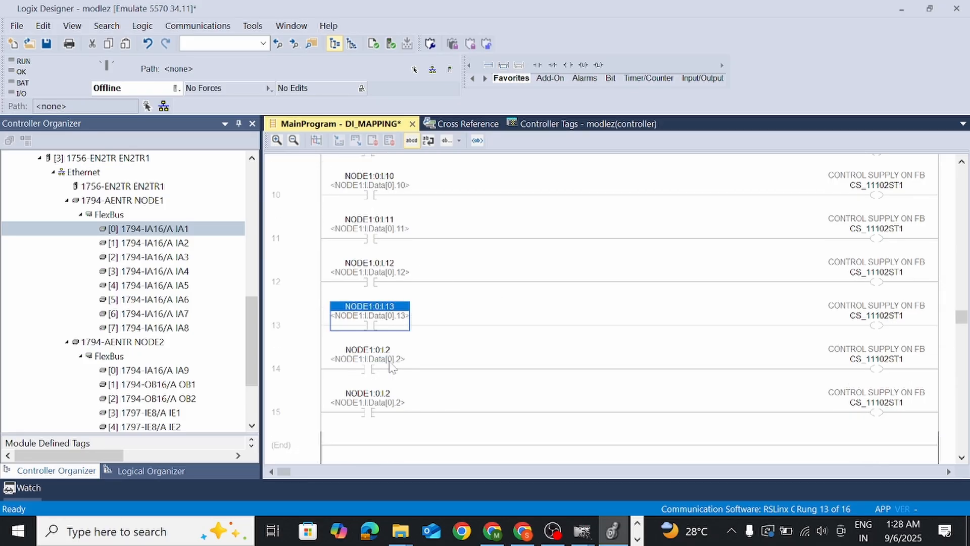
pyautogui.doubleClick(392, 354)
pyautogui.click(392, 353)
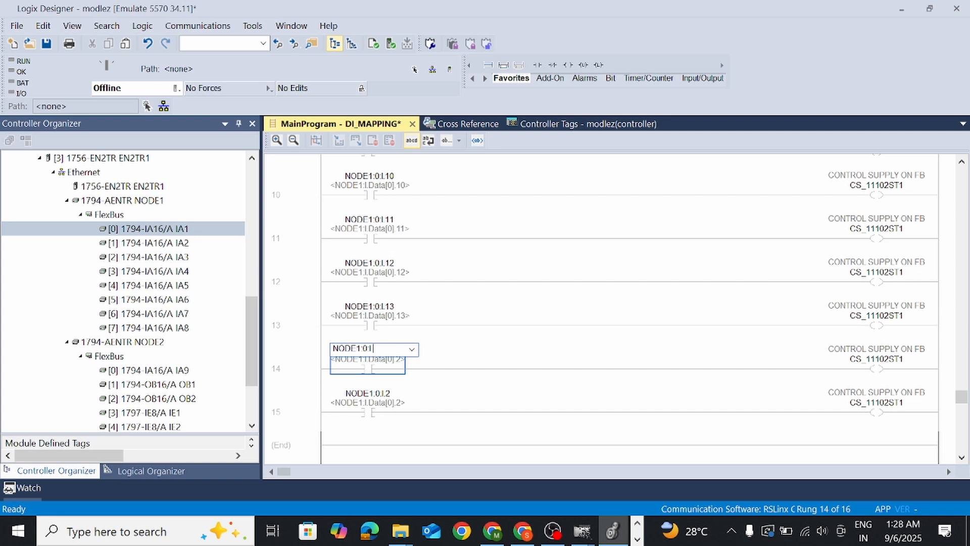
pyautogui.write('.14')
pyautogui.press('Return')
pyautogui.click(384, 396)
pyautogui.click(384, 394)
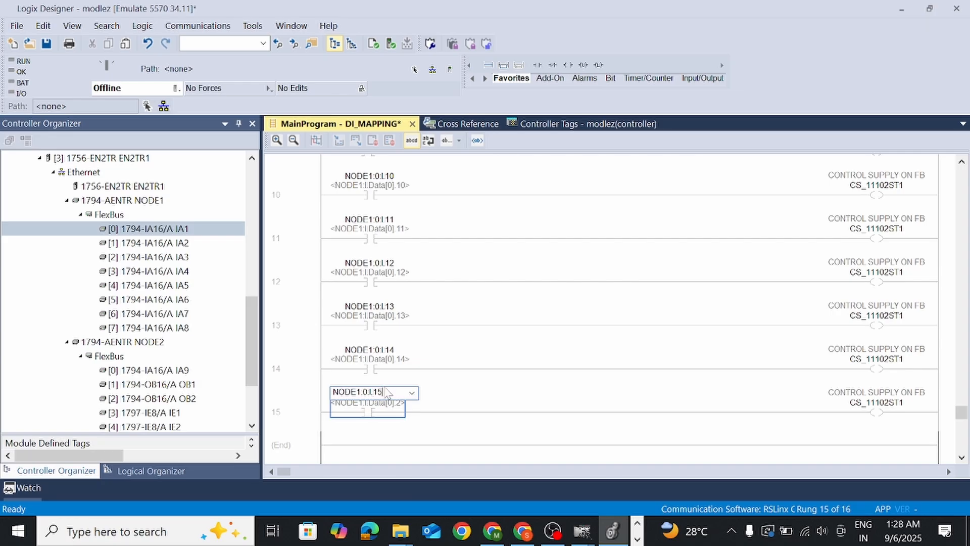
pyautogui.click(304, 388)
# Step: Switch to the Excel IO list and copy the IO tag EMG_11102ST1 from row 4 of the DI sheet
pyautogui.scroll(2, 659, 354)
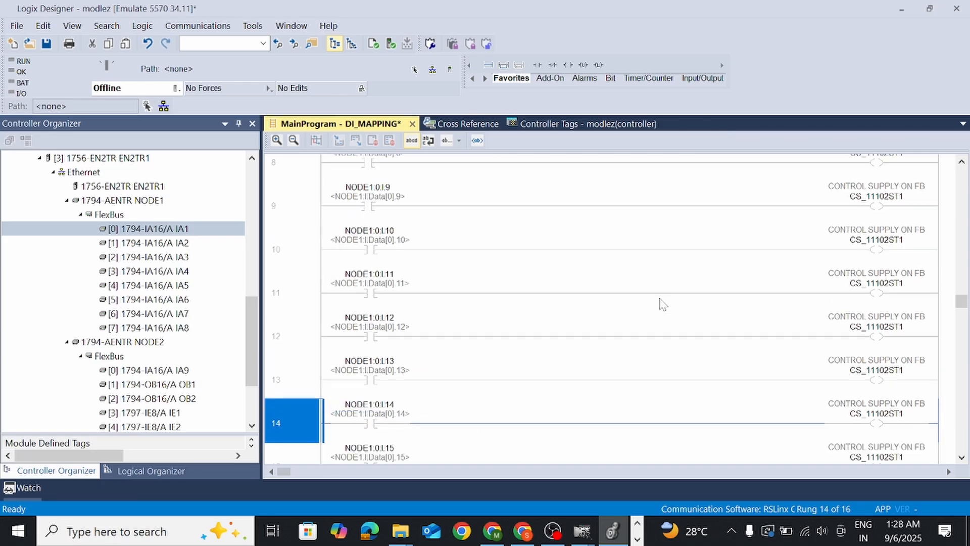
pyautogui.scroll(10, 748, 328)
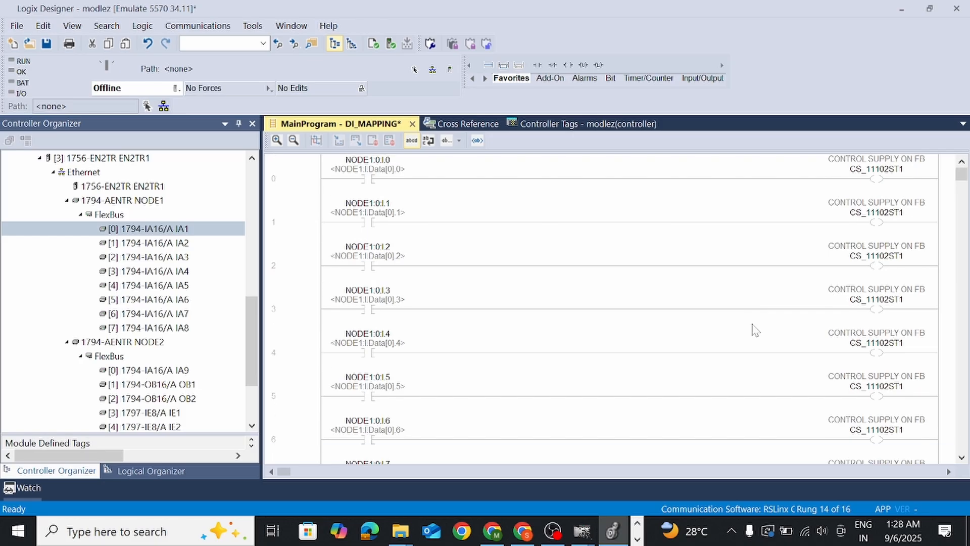
pyautogui.click(637, 528)
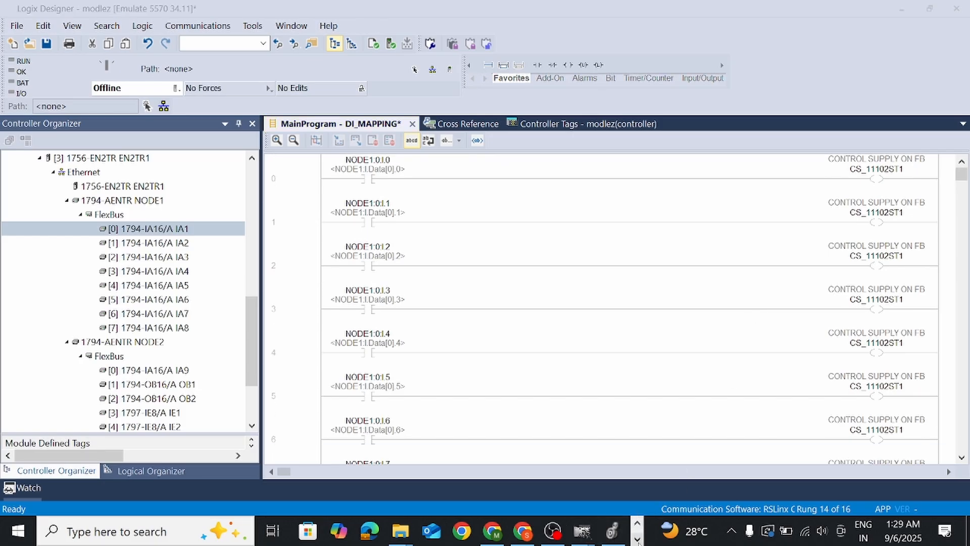
pyautogui.click(638, 539)
pyautogui.click(353, 532)
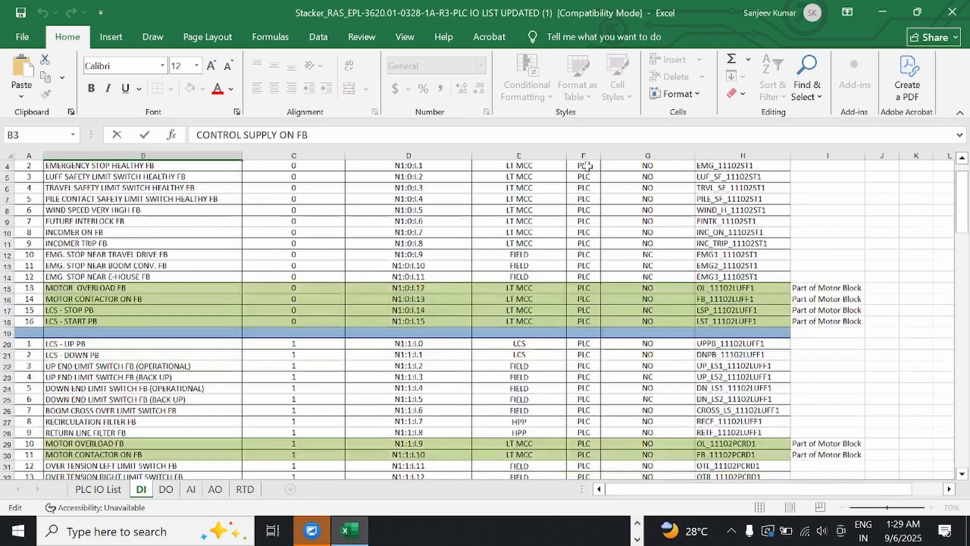
pyautogui.scroll(1, 586, 165)
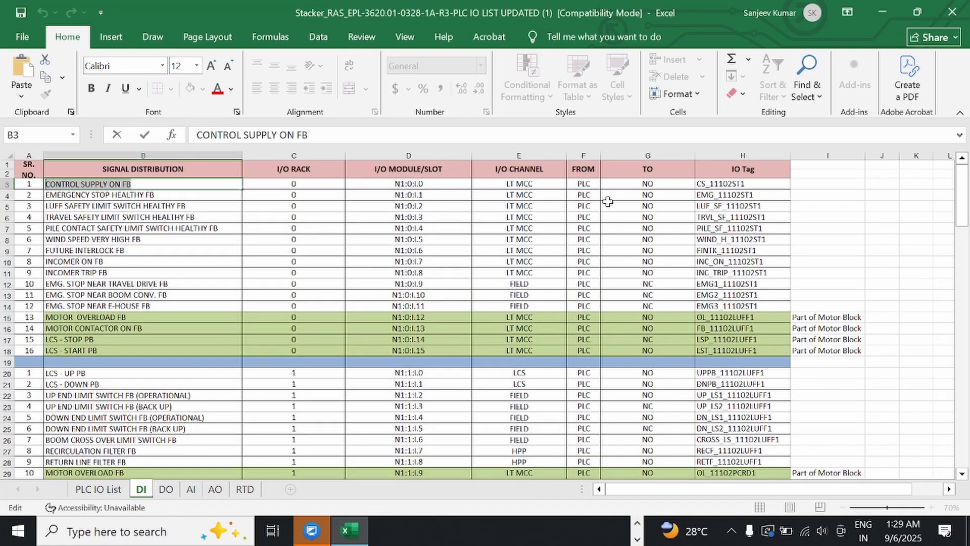
pyautogui.click(716, 195)
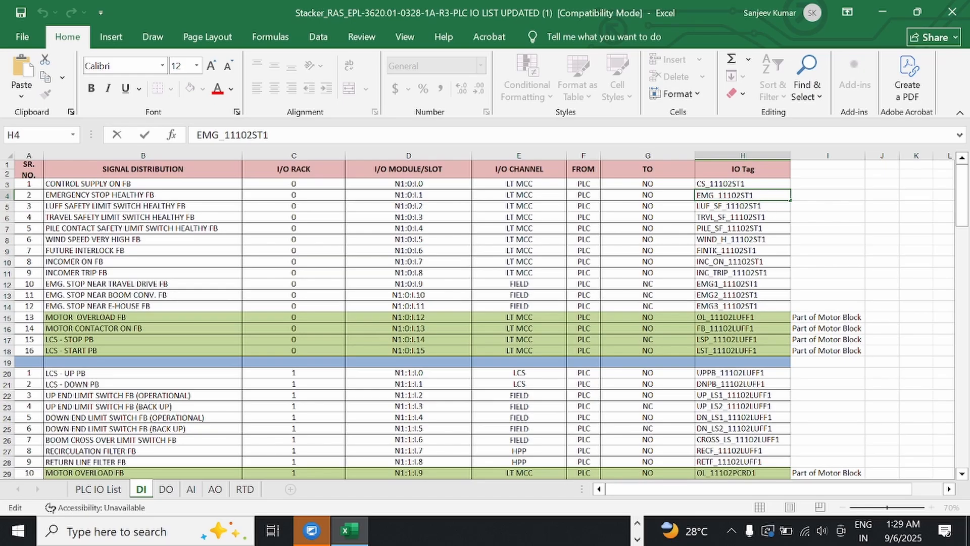
pyautogui.moveTo(754, 195); pyautogui.dragTo(708, 195)
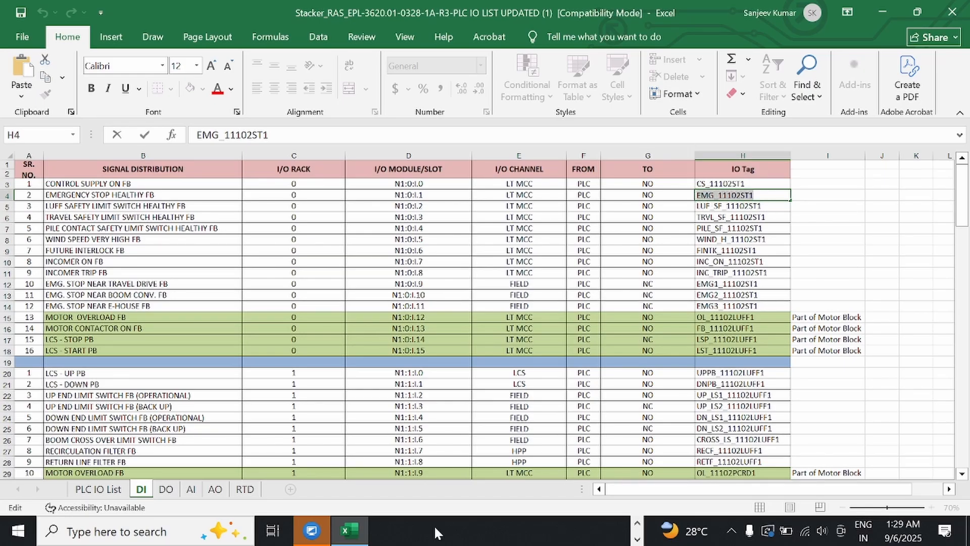
# Step: Return to Logix Designer and set the output coil on rung 1 of DI_MAPPING to EMG_11102ST1
pyautogui.click(364, 536)
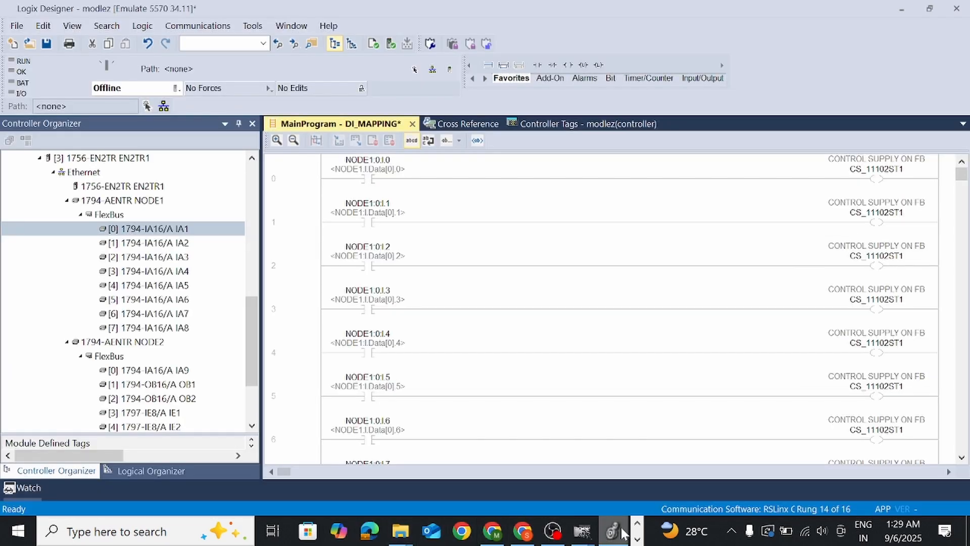
pyautogui.doubleClick(881, 211)
pyautogui.write('EMG_11102ST1')
pyautogui.press('Return')
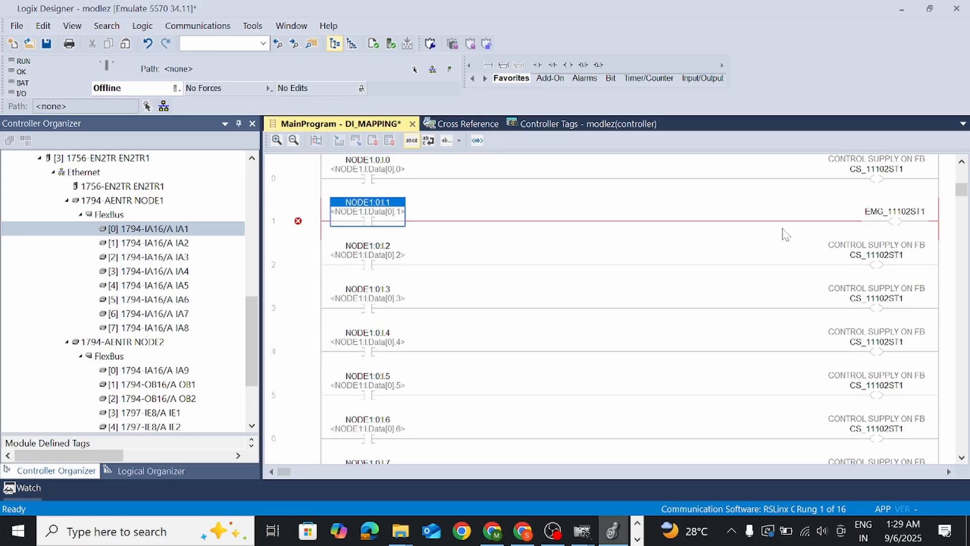
pyautogui.click(890, 212)
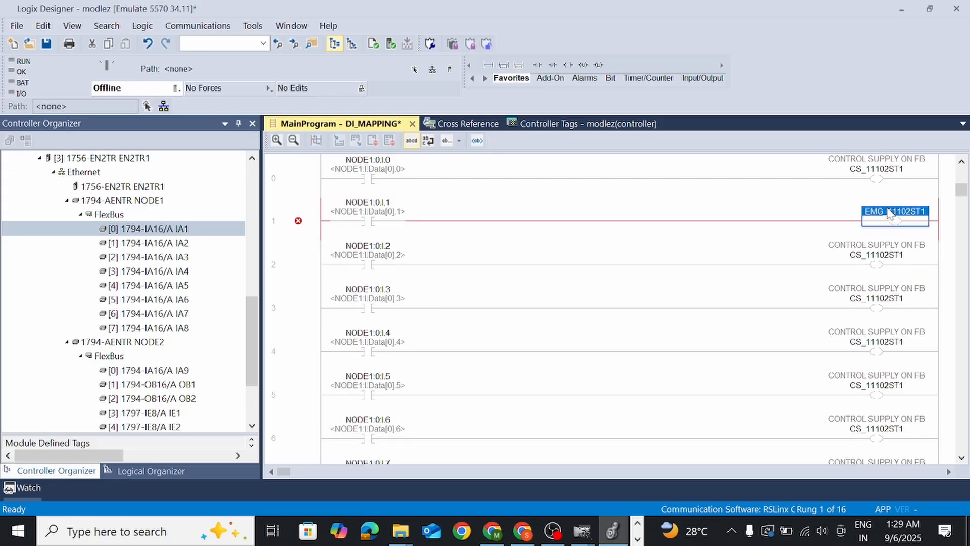
# Step: Switch to the Excel IO list and copy the signal description EMERGENCY STOP HEALTHY FB from cell B4
pyautogui.click(639, 526)
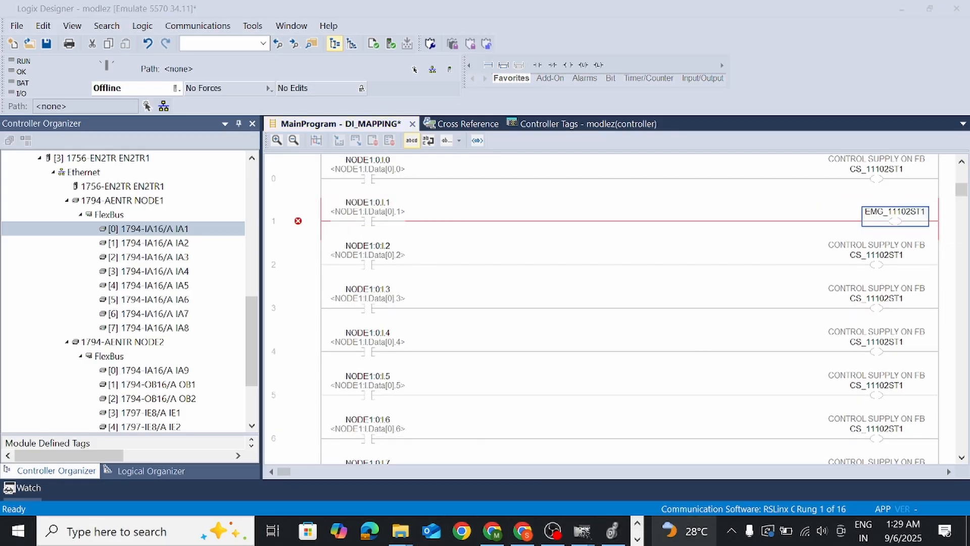
pyautogui.click(637, 539)
pyautogui.click(348, 531)
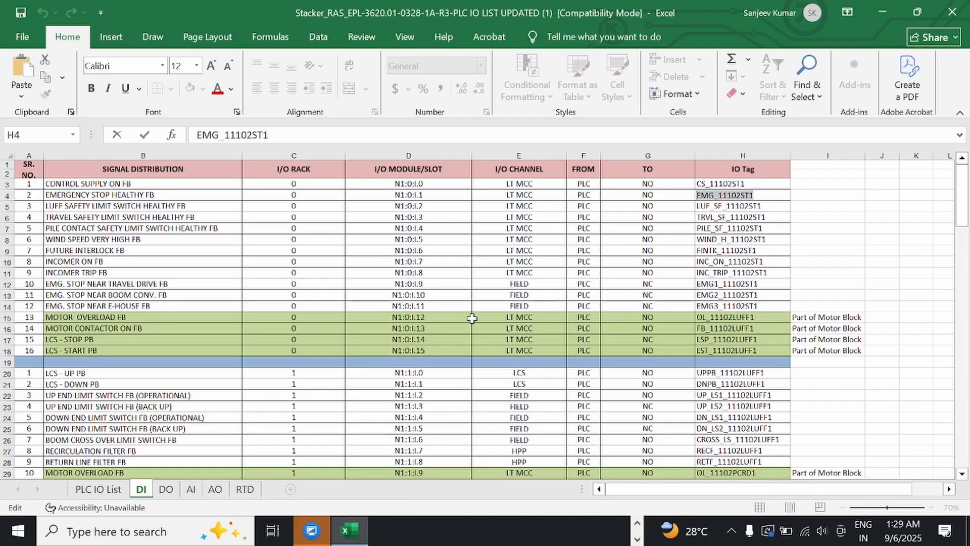
pyautogui.click(81, 196)
pyautogui.hotkey('shift', 'Left')
pyautogui.hotkey('shift', 'Left')
pyautogui.hotkey('shift', 'Left')
pyautogui.hotkey('shift', 'Left')
pyautogui.hotkey('shift', 'Left')
pyautogui.hotkey('shift', 'Left')
pyautogui.hotkey('shift', 'Left')
pyautogui.hotkey('shift', 'Left')
pyautogui.hotkey('shift', 'Left')
pyautogui.hotkey('shift', 'Left')
pyautogui.hotkey('shift', 'Left')
pyautogui.hotkey('shift', 'Left')
pyautogui.hotkey('shift', 'Left')
pyautogui.hotkey('shift', 'Left')
pyautogui.hotkey('shift', 'Left')
pyautogui.hotkey('shift', 'Left')
pyautogui.hotkey('shift', 'Left')
pyautogui.hotkey('shift', 'Left')
pyautogui.hotkey('shift', 'Left')
pyautogui.hotkey('shift', 'Left')
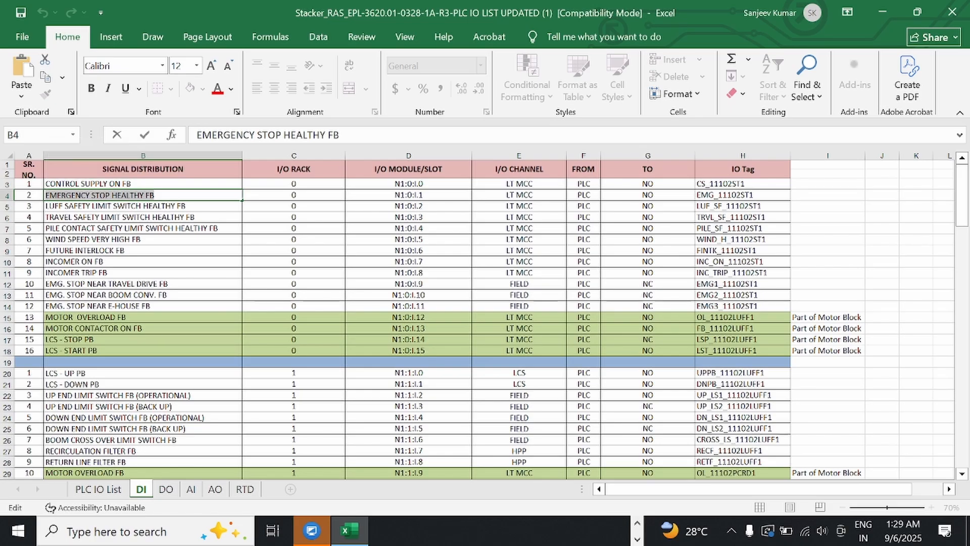
# Step: In Logix Designer, create the tag EMG_11102ST1 from the rung 1 coil with the description EMERGENCY STOP HEALTHY FB
pyautogui.click(635, 536)
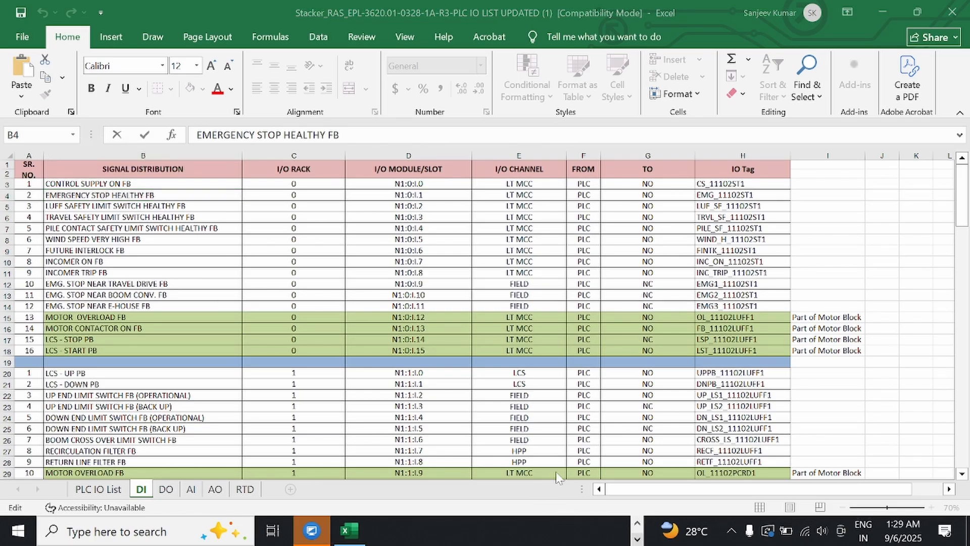
pyautogui.click(637, 525)
pyautogui.click(612, 531)
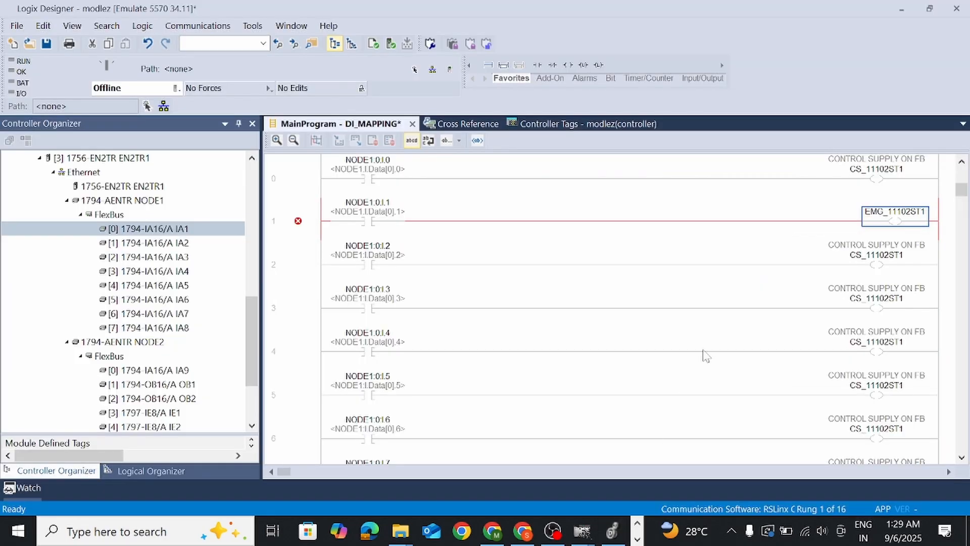
pyautogui.click(892, 211)
pyautogui.rightClick(885, 218)
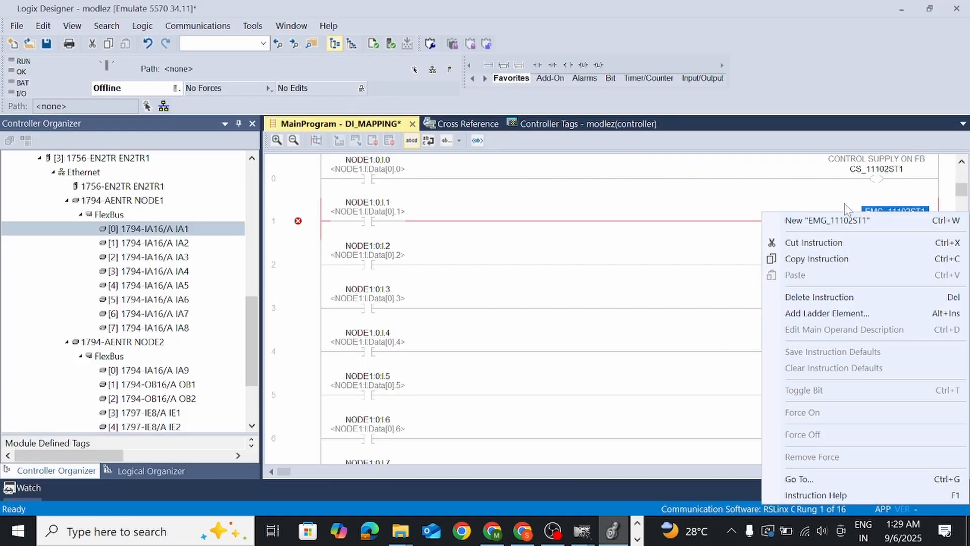
pyautogui.click(842, 223)
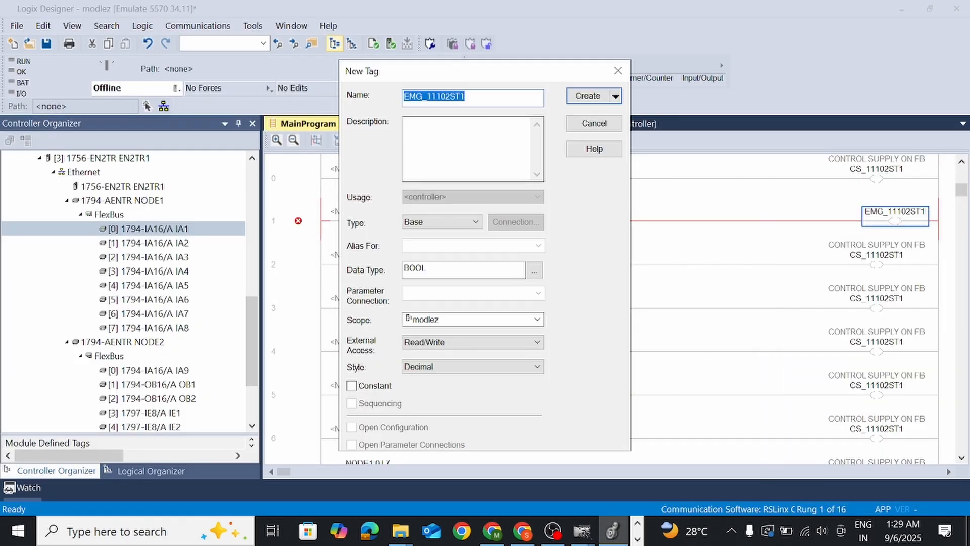
pyautogui.click(466, 123)
pyautogui.write('EMERGENCY STOP HEALTHY FB')
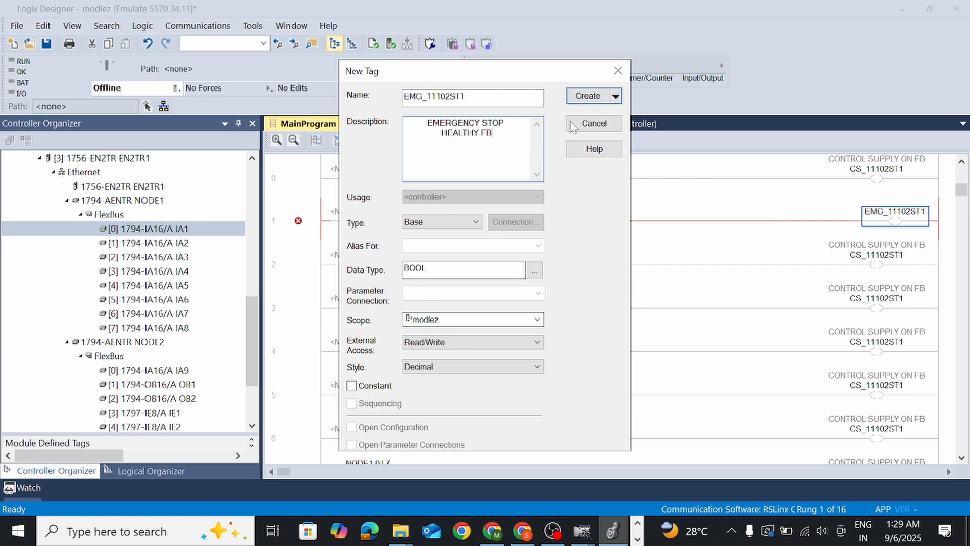
pyautogui.click(587, 96)
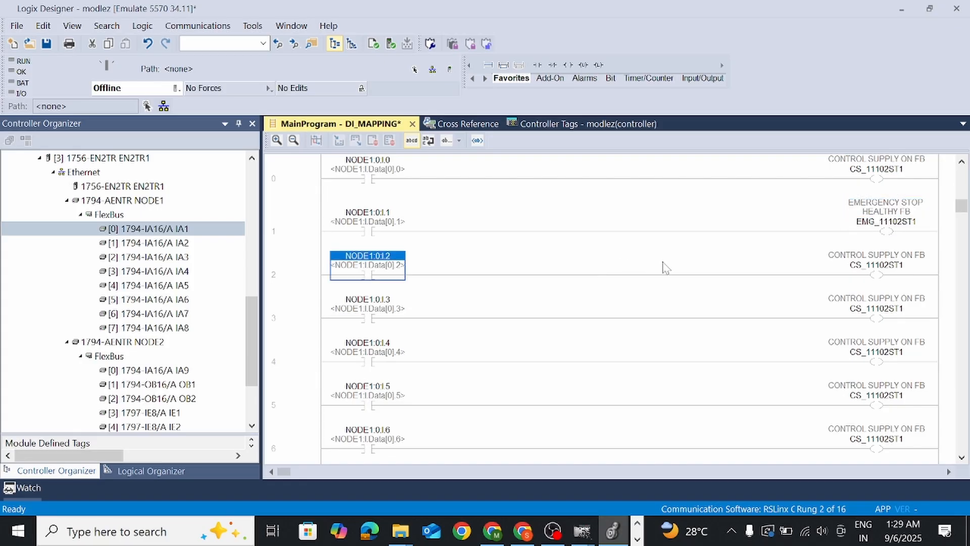
pyautogui.click(882, 225)
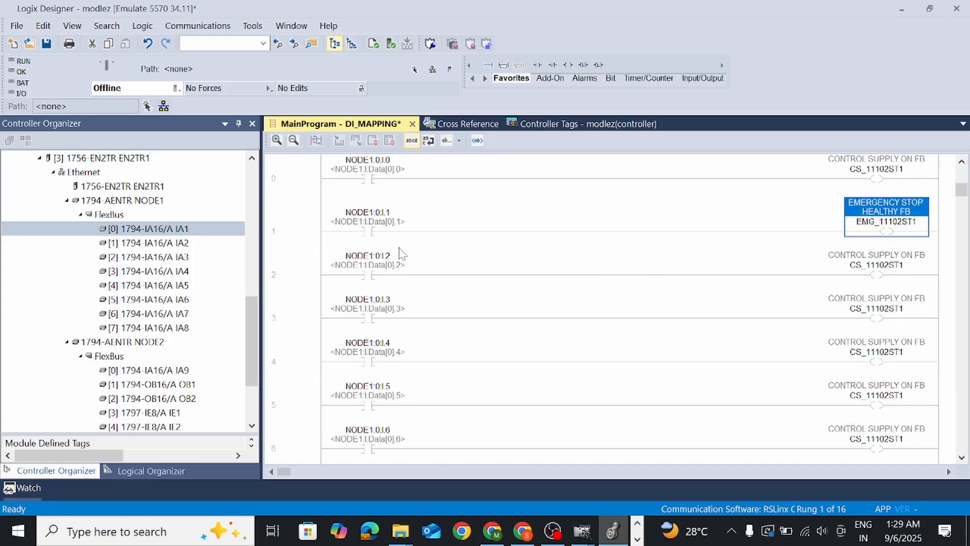
pyautogui.click(300, 231)
pyautogui.click(397, 233)
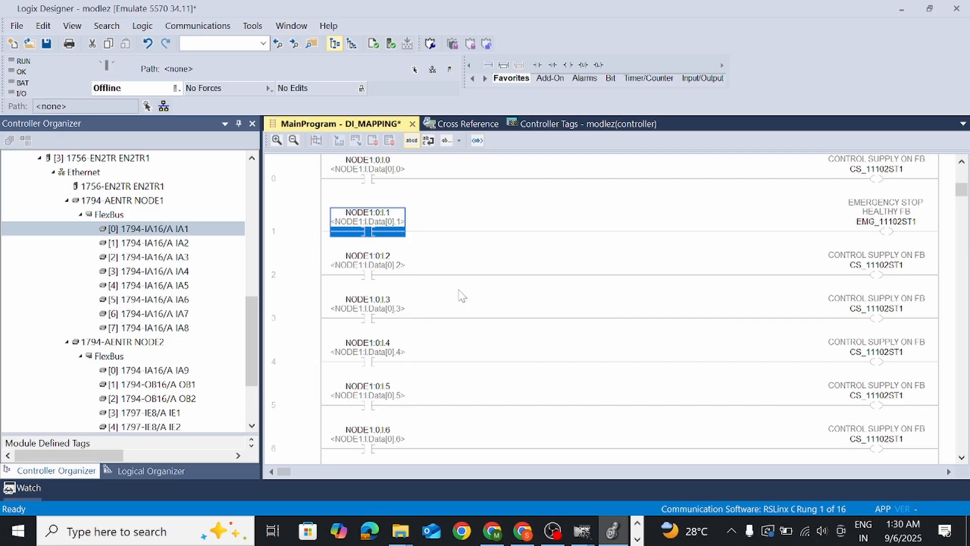
# Step: Switch to the Excel IO list and copy the IO tag LUF_SF_11102ST1 from row 5 of the DI sheet
pyautogui.click(637, 538)
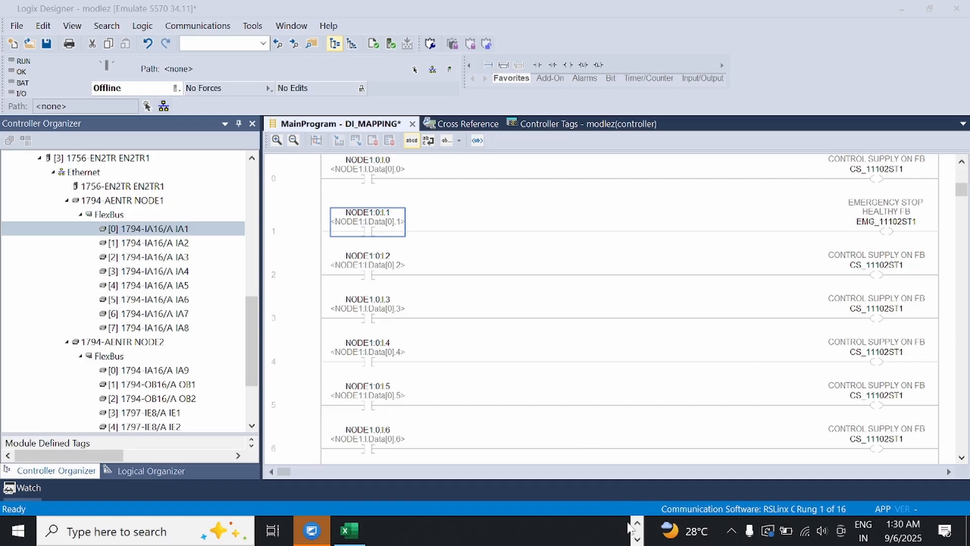
pyautogui.click(637, 523)
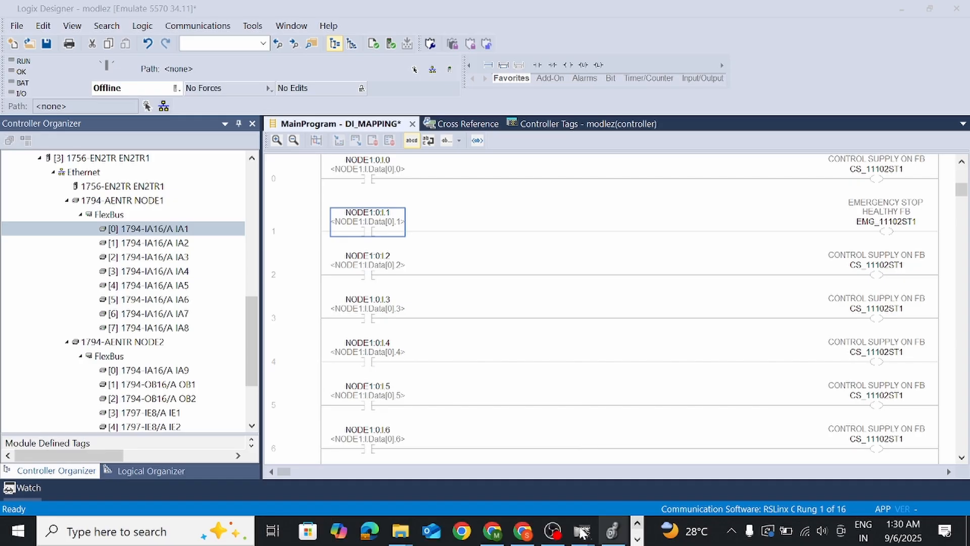
pyautogui.click(611, 537)
pyautogui.click(638, 539)
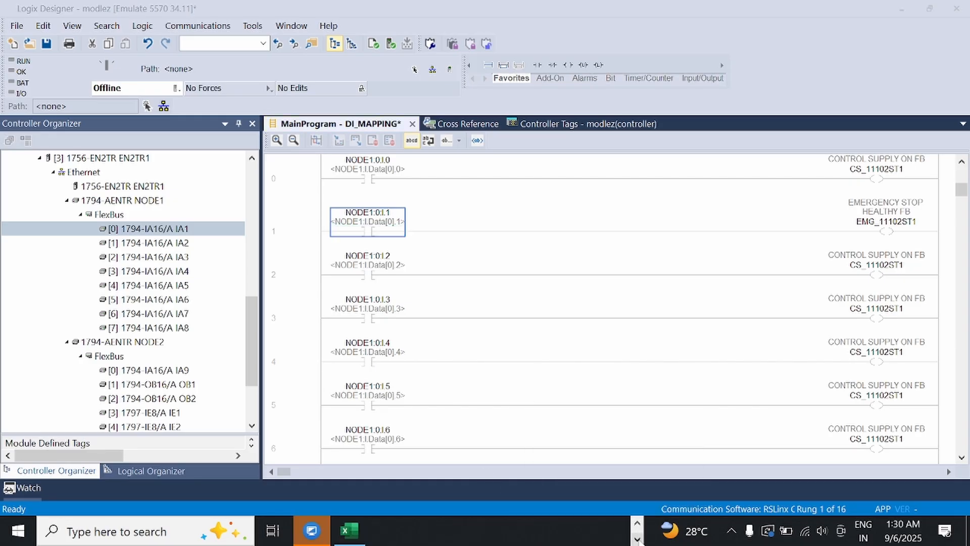
pyautogui.click(349, 530)
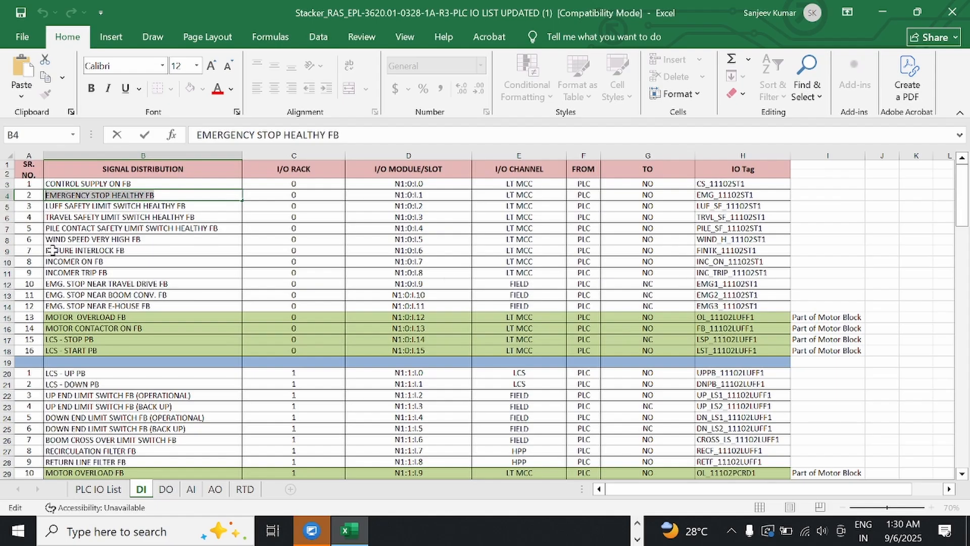
pyautogui.click(8, 206)
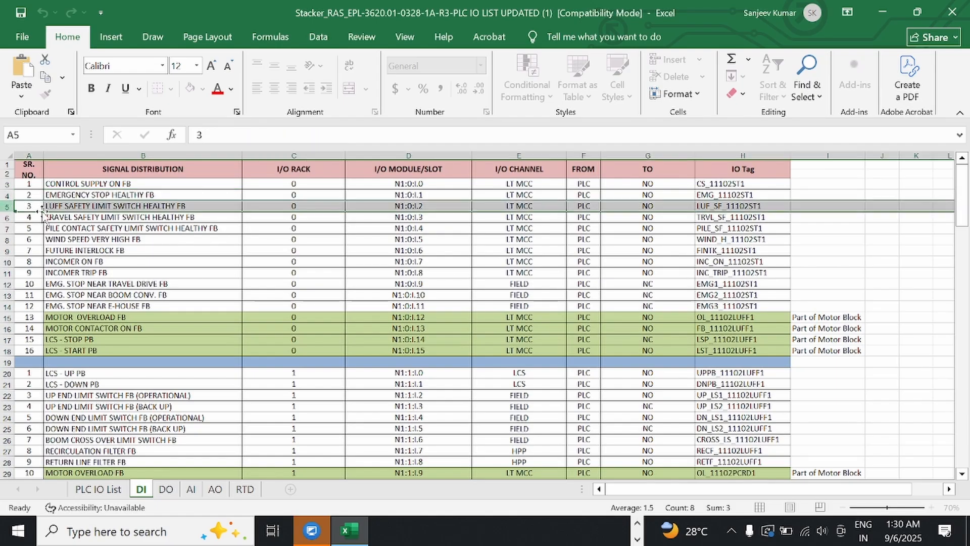
pyautogui.doubleClick(740, 206)
pyautogui.moveTo(763, 206); pyautogui.dragTo(696, 206)
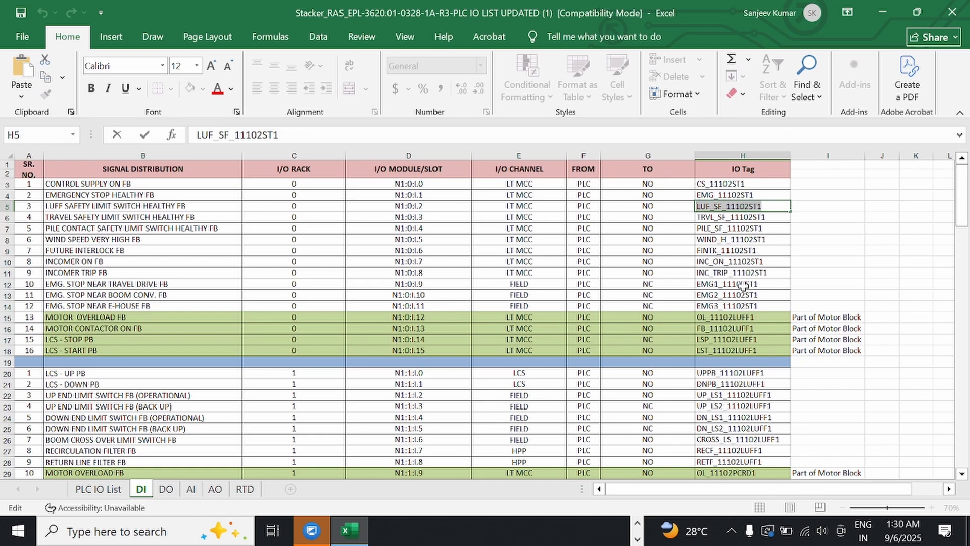
# Step: Return to Logix Designer and set the output coil on rung 2 of DI_MAPPING to LUF_SF_11102ST1
pyautogui.click(638, 539)
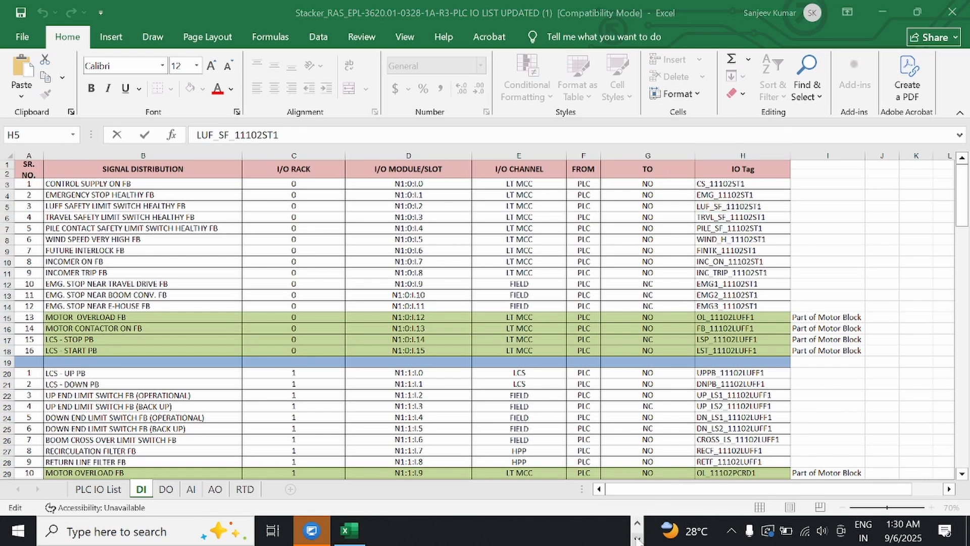
pyautogui.click(637, 524)
pyautogui.click(613, 531)
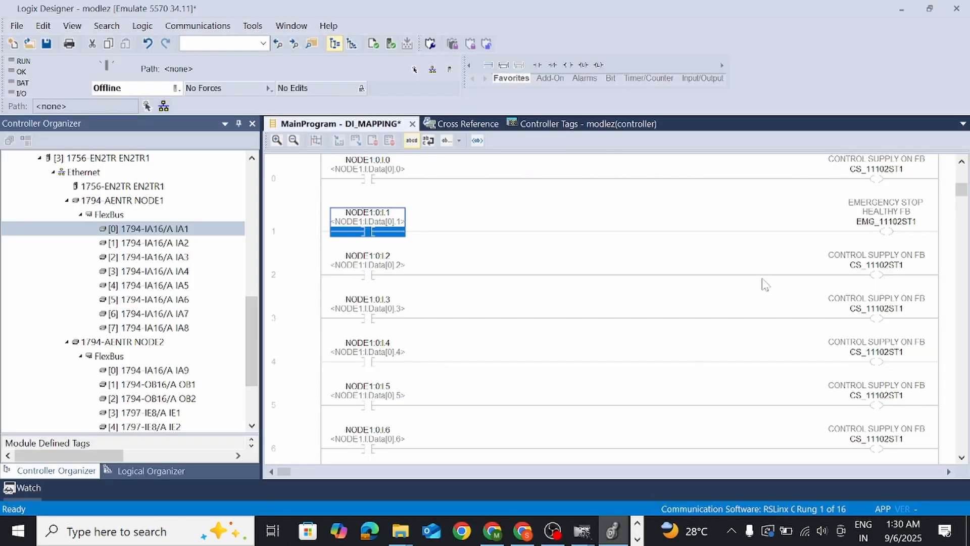
pyautogui.click(874, 266)
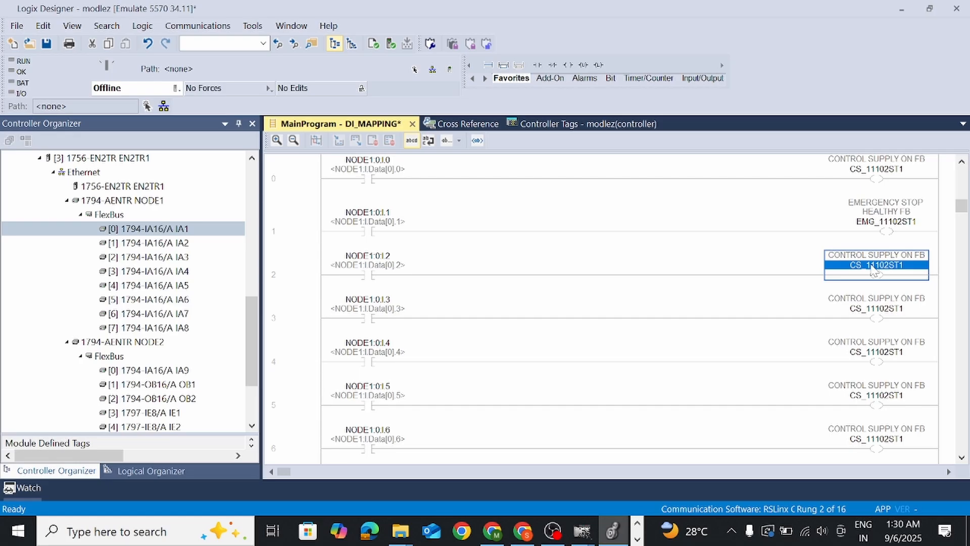
pyautogui.rightClick(874, 270)
pyautogui.click(505, 352)
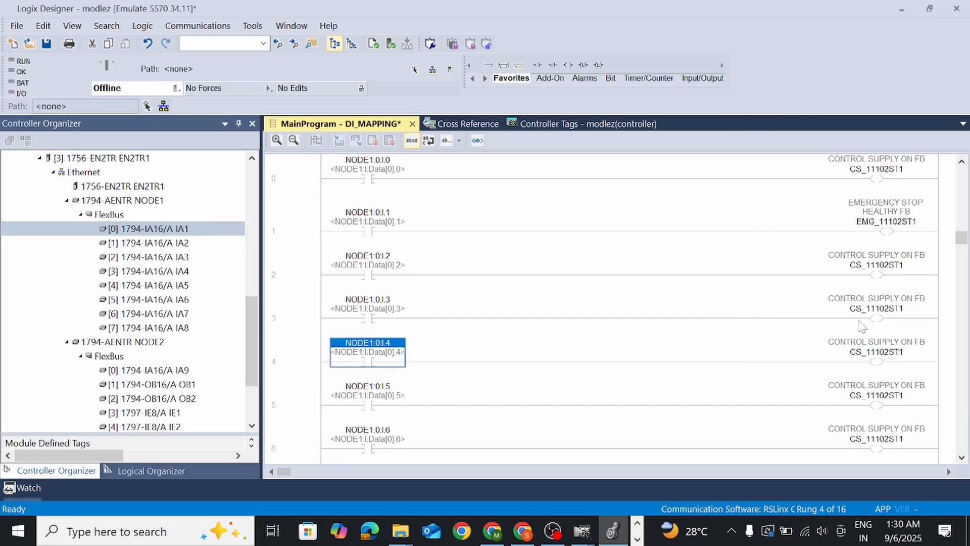
pyautogui.click(303, 266)
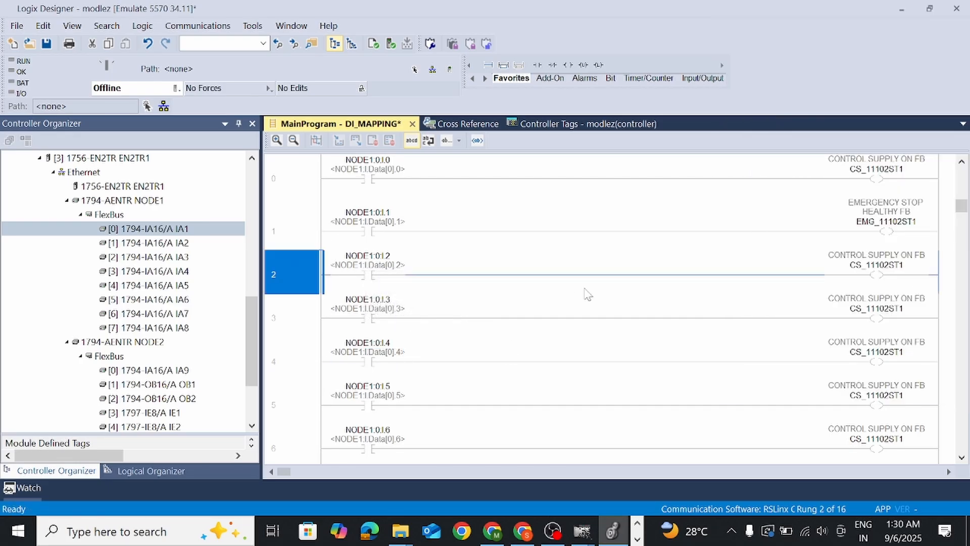
pyautogui.doubleClick(885, 266)
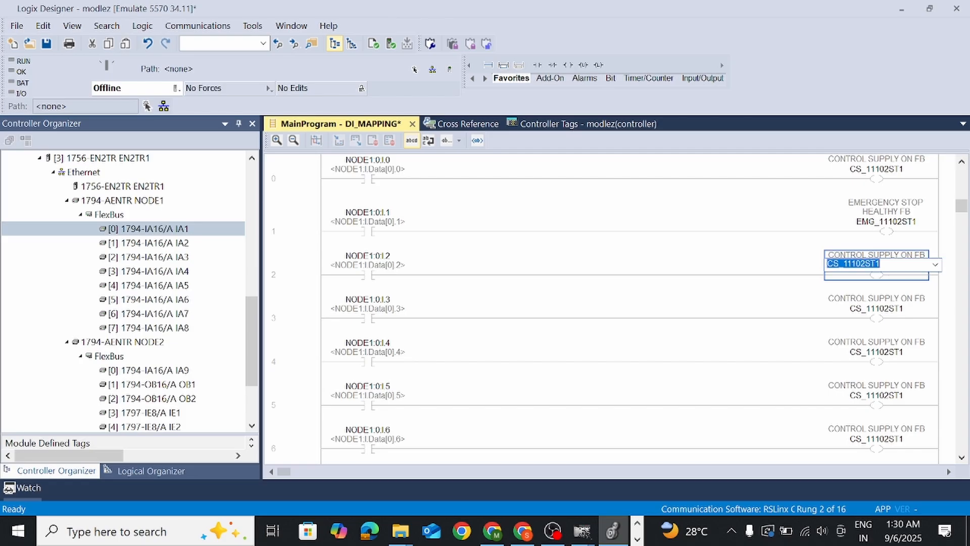
pyautogui.write('LUF_SF_11102ST1')
pyautogui.press('Return')
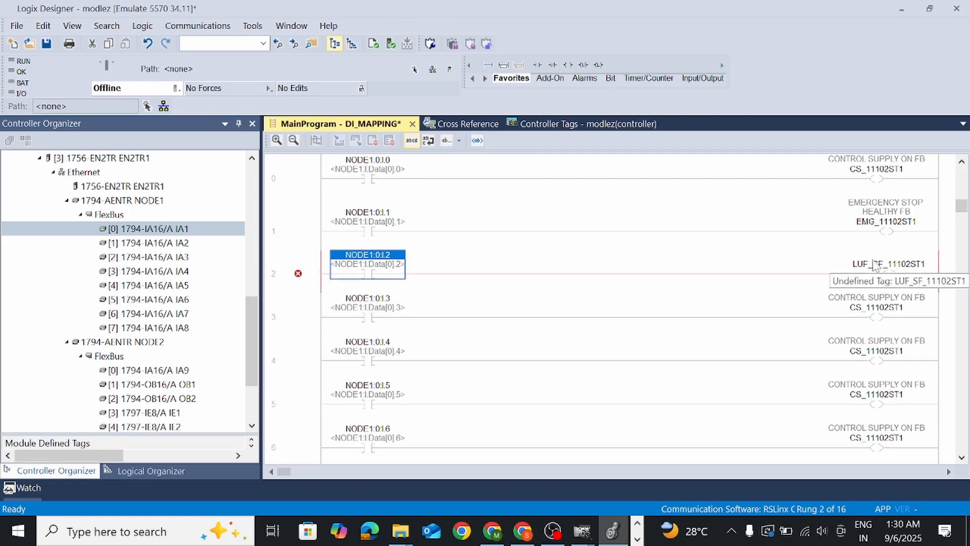
# Step: Switch to the Excel IO list and copy the signal description LUFF SAFETY LIMIT SWITCH HEALTHY FB from cell B5
pyautogui.click(637, 523)
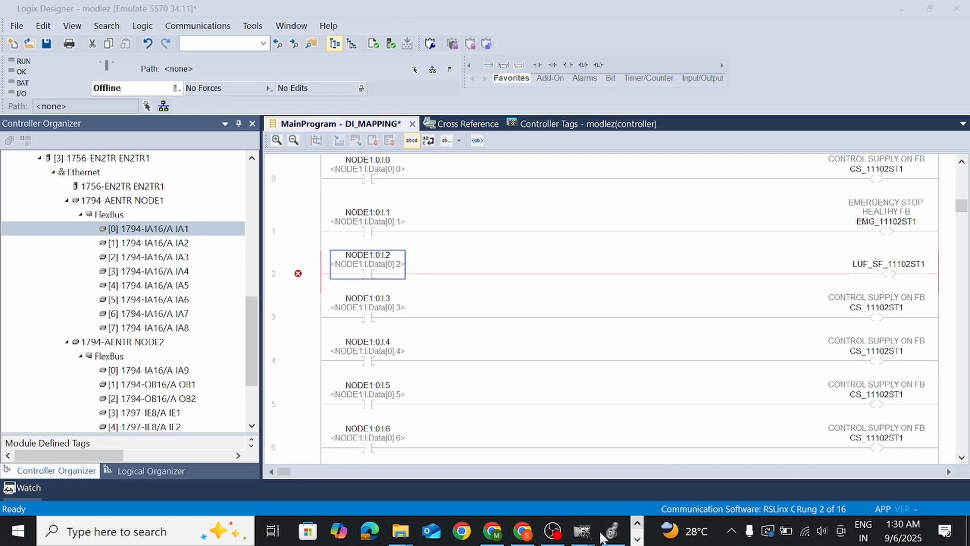
pyautogui.click(637, 539)
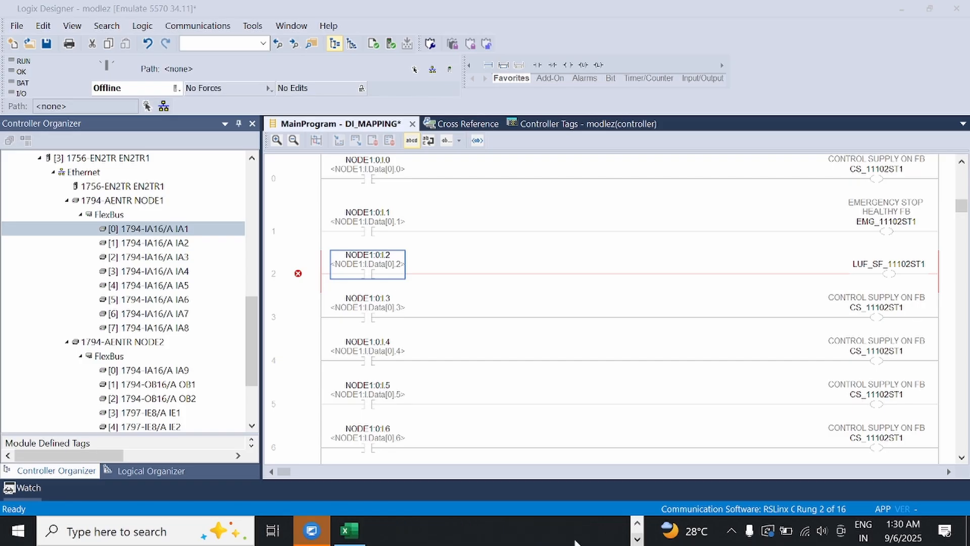
pyautogui.click(348, 530)
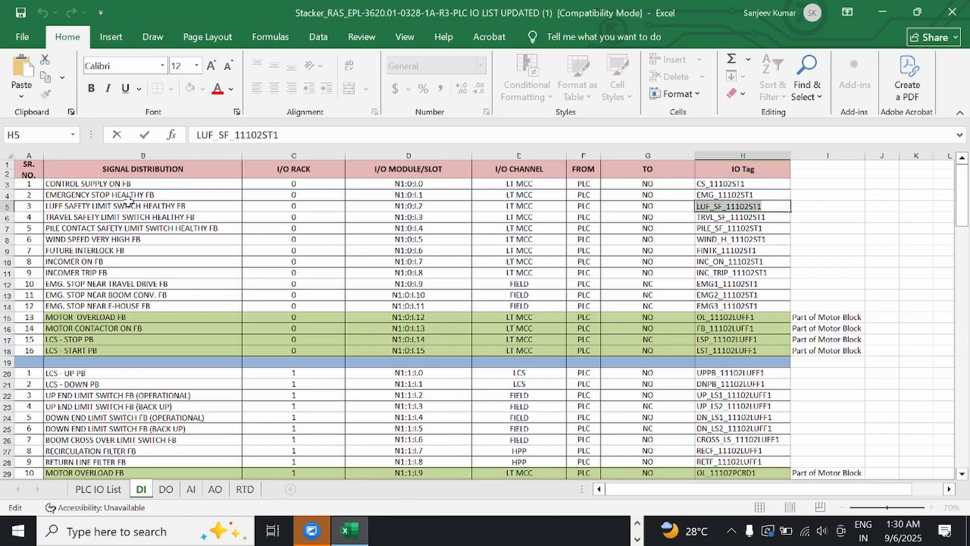
pyautogui.click(7, 207)
pyautogui.click(127, 205)
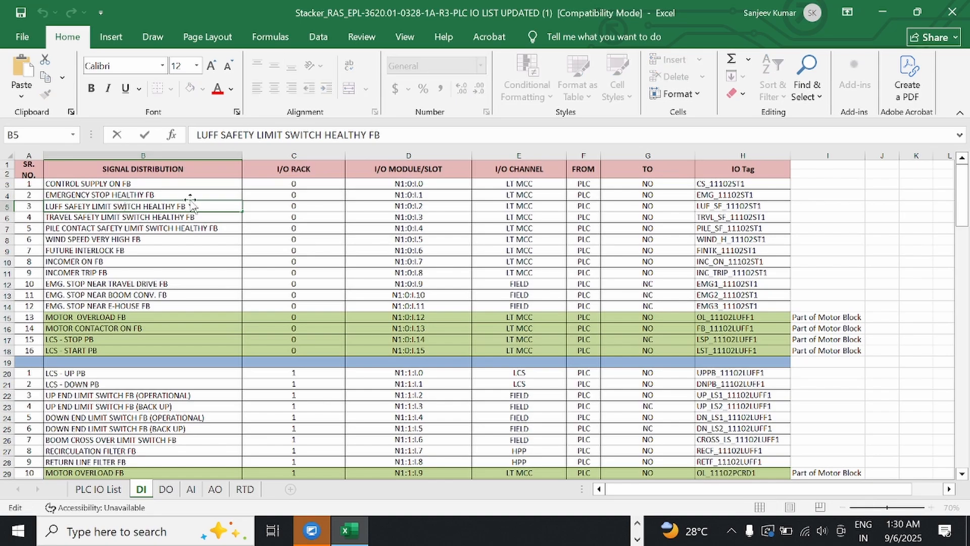
pyautogui.moveTo(187, 206); pyautogui.dragTo(45, 206)
pyautogui.hotkey('ctrl', 'c')
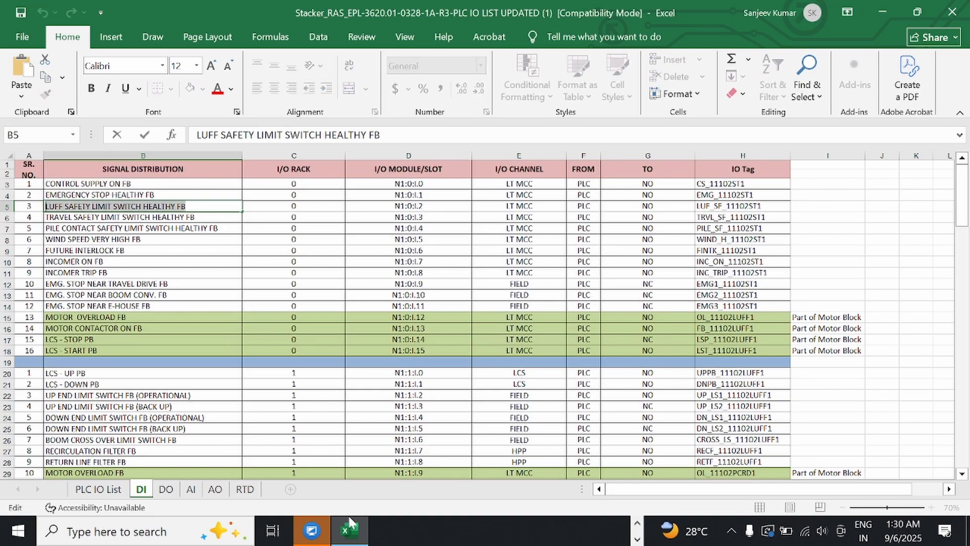
# Step: In Logix Designer, create the tag LUF_SF_11102ST1 from the rung 2 coil with the description LUFF SAFETY LIMIT SWITCH HEALTHY FB
pyautogui.click(637, 540)
pyautogui.click(638, 525)
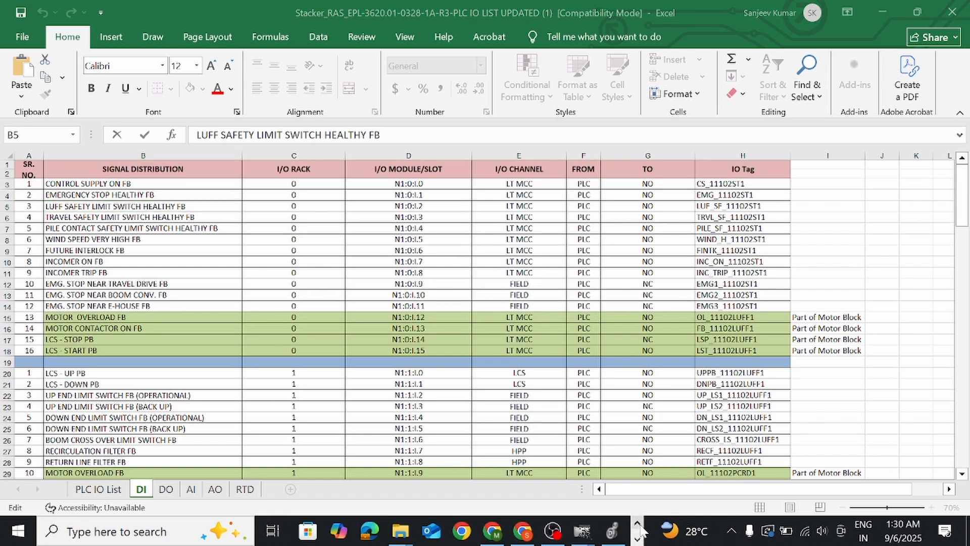
pyautogui.click(613, 530)
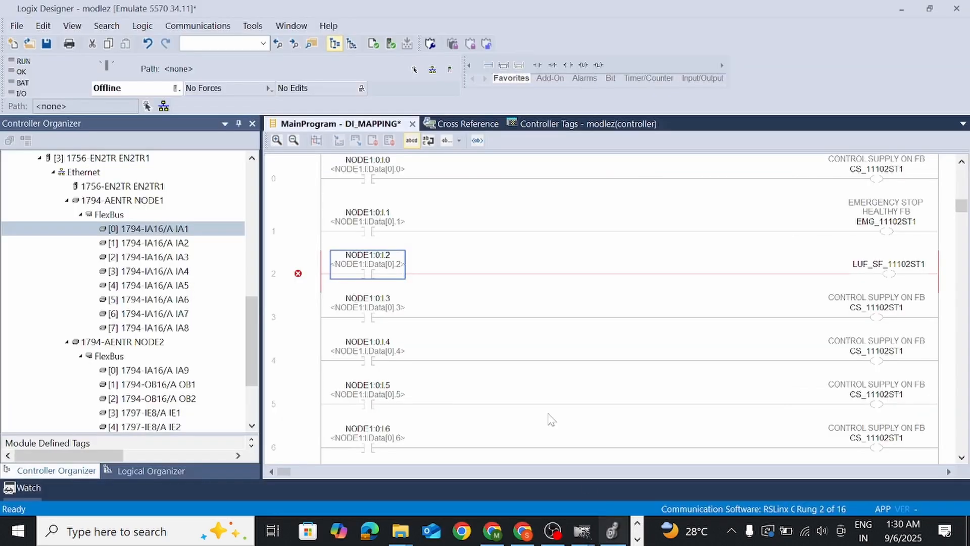
pyautogui.rightClick(875, 269)
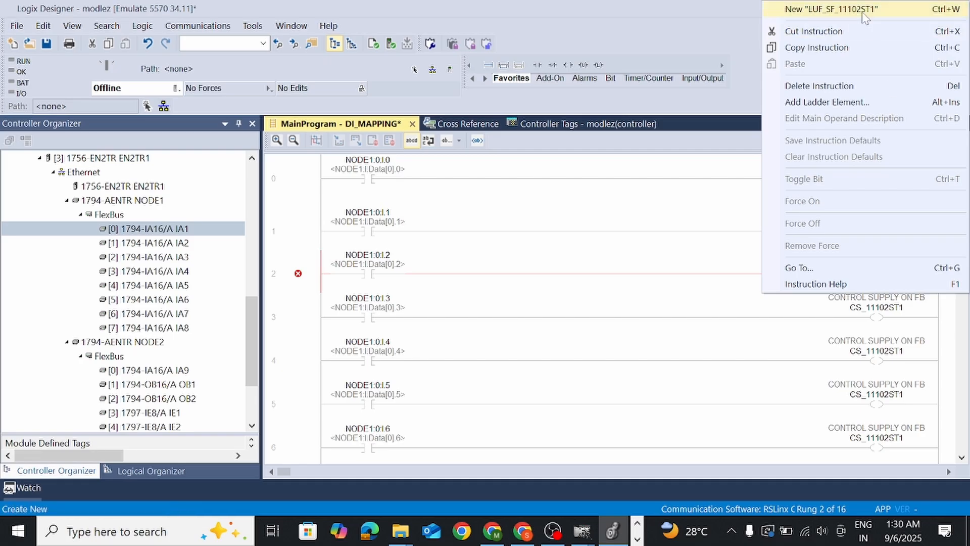
pyautogui.click(863, 12)
pyautogui.click(465, 123)
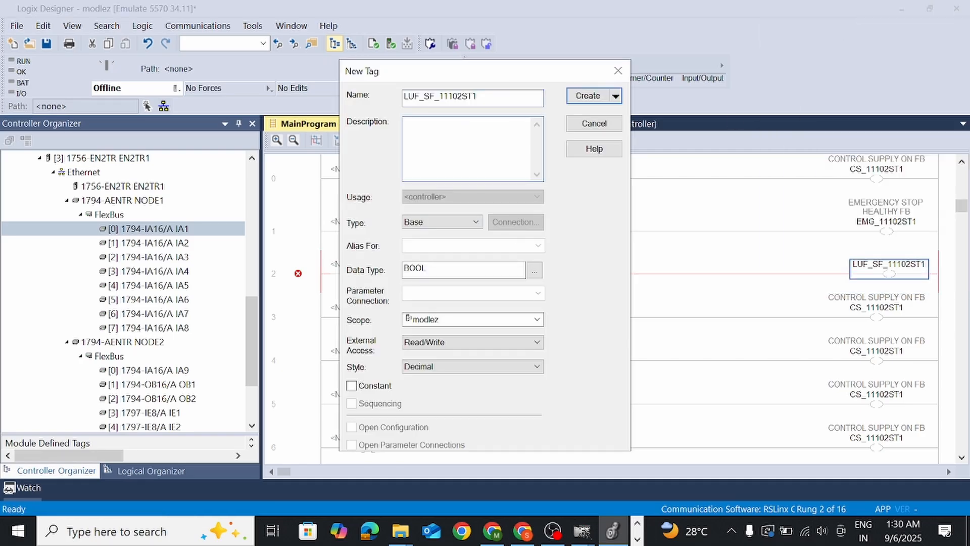
pyautogui.hotkey('ctrl', 'v')
pyautogui.click(588, 96)
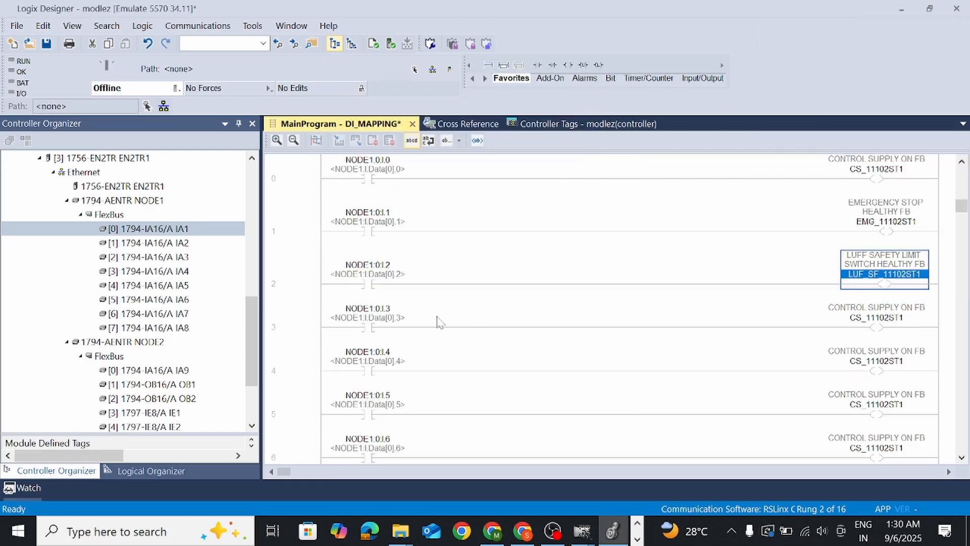
pyautogui.click(289, 266)
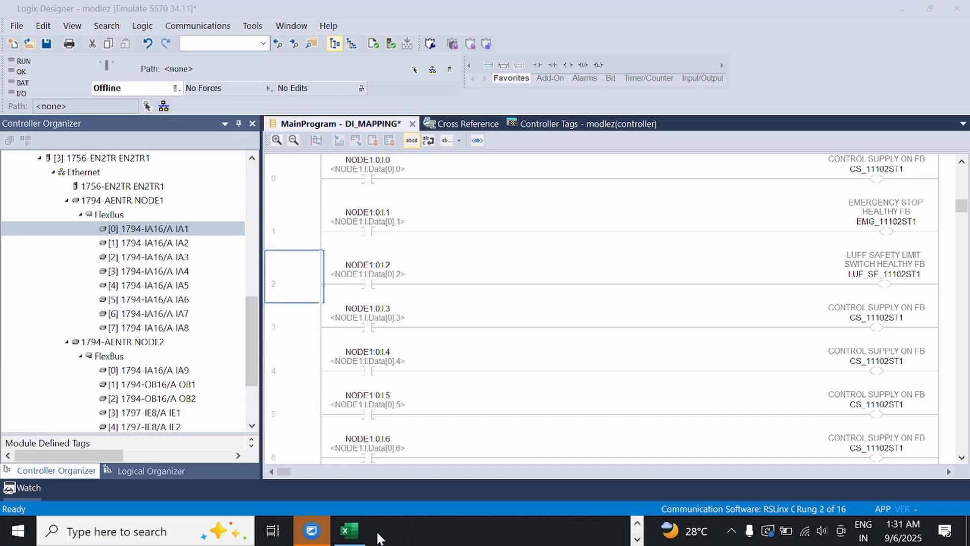
# Step: Switch to the Excel IO list and copy the IO tag TRVL_SF_11102ST1 from row 6 of the DI sheet
pyautogui.click(349, 530)
pyautogui.click(7, 218)
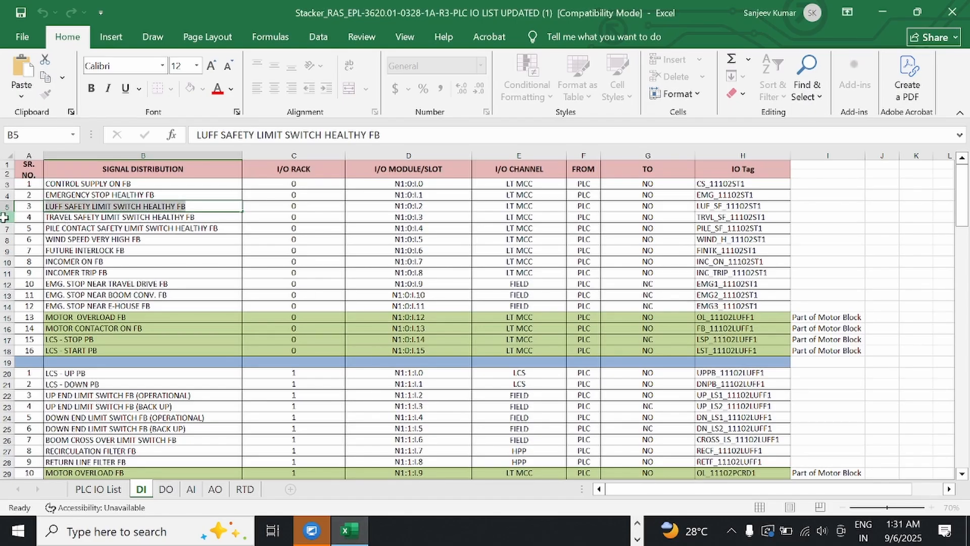
pyautogui.click(760, 217)
pyautogui.doubleClick(760, 218)
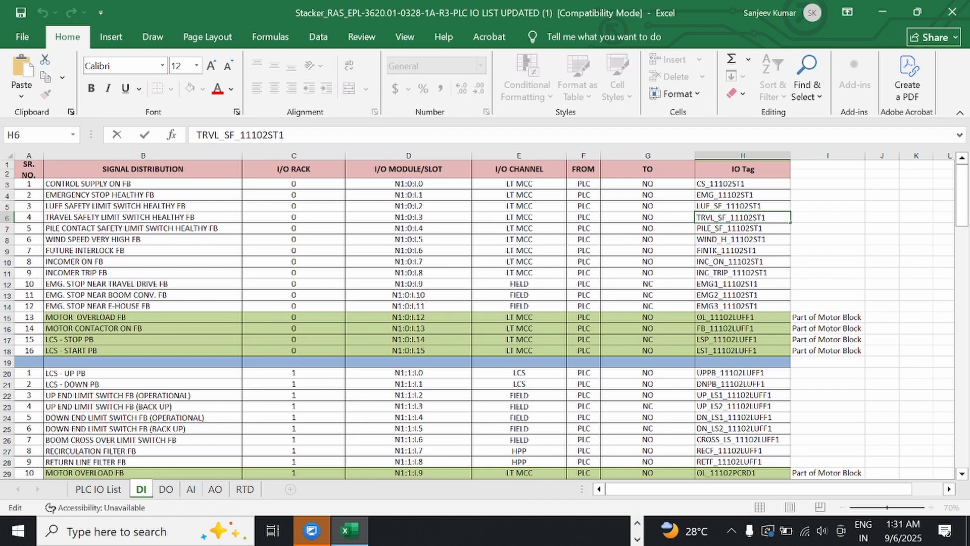
pyautogui.moveTo(763, 217); pyautogui.dragTo(680, 216)
pyautogui.hotkey('ctrl', 'c')
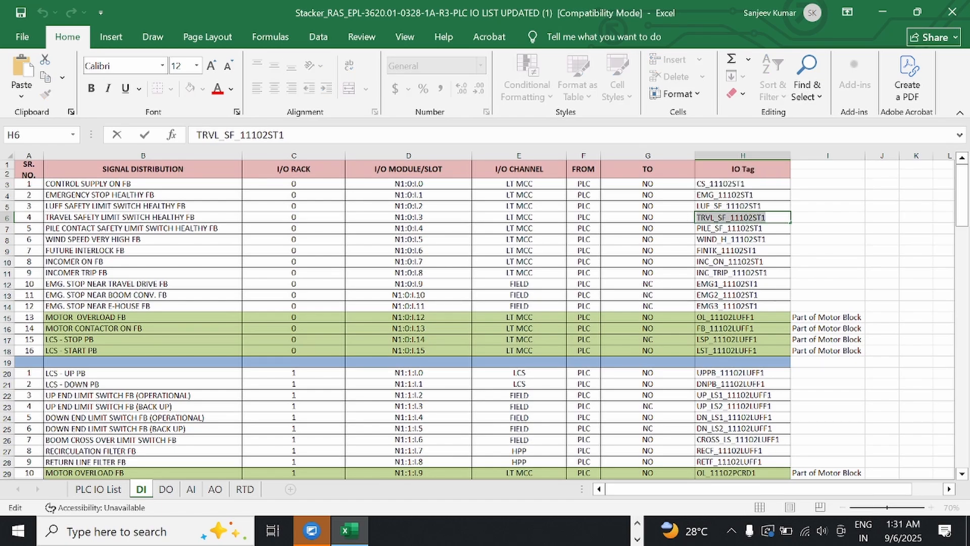
# Step: Return to Logix Designer and set the output coil on rung 3 of DI_MAPPING to TRVL_SF_11102ST1
pyautogui.click(638, 523)
pyautogui.click(612, 531)
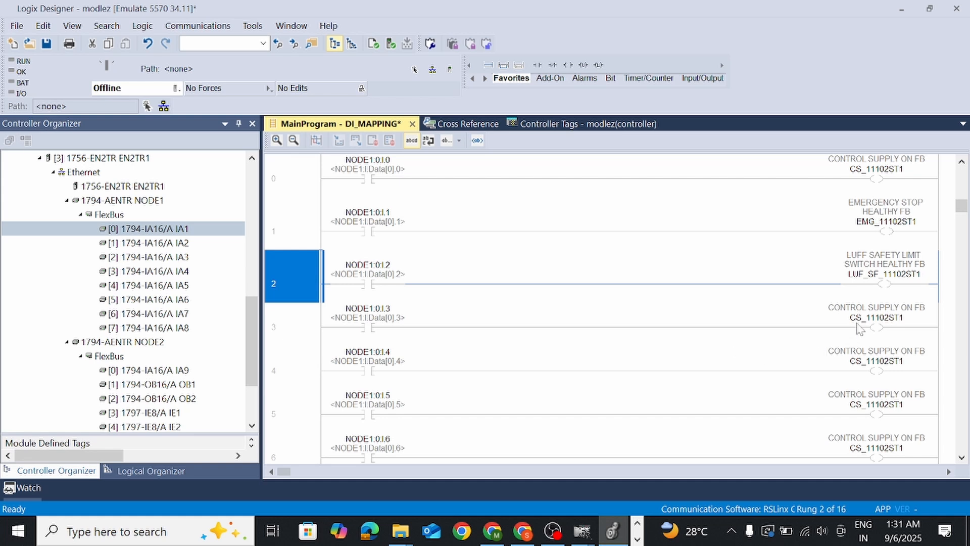
pyautogui.click(875, 318)
pyautogui.doubleClick(876, 317)
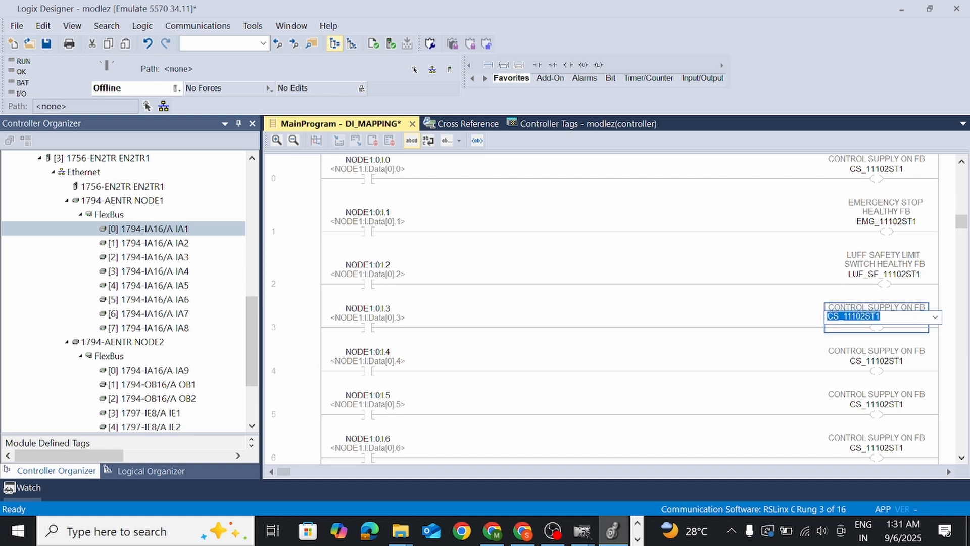
pyautogui.hotkey('ctrl', 'v')
pyautogui.press('Return')
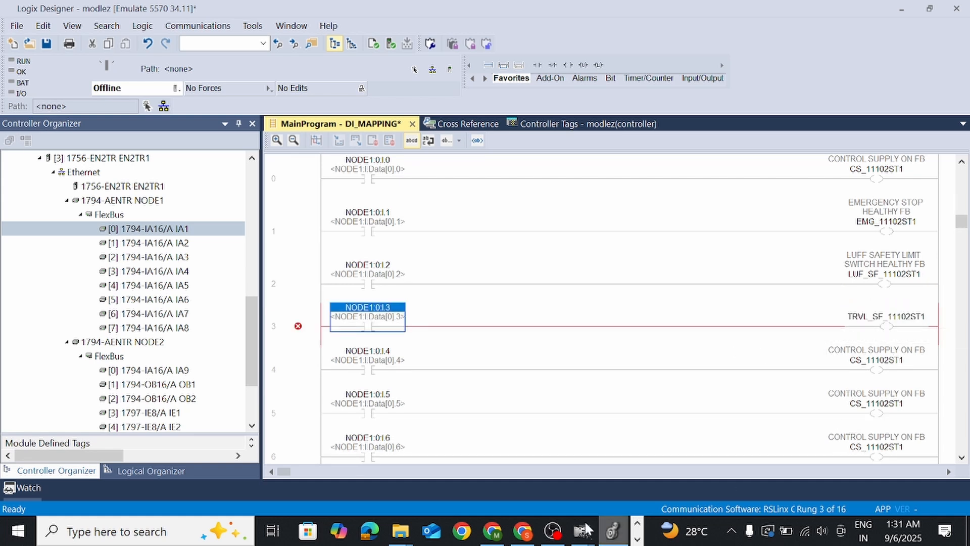
# Step: Switch to the Excel IO list and copy the signal description TRAVEL SAFETY LIMIT SWITCH HEALTHY FB from cell B6
pyautogui.click(637, 522)
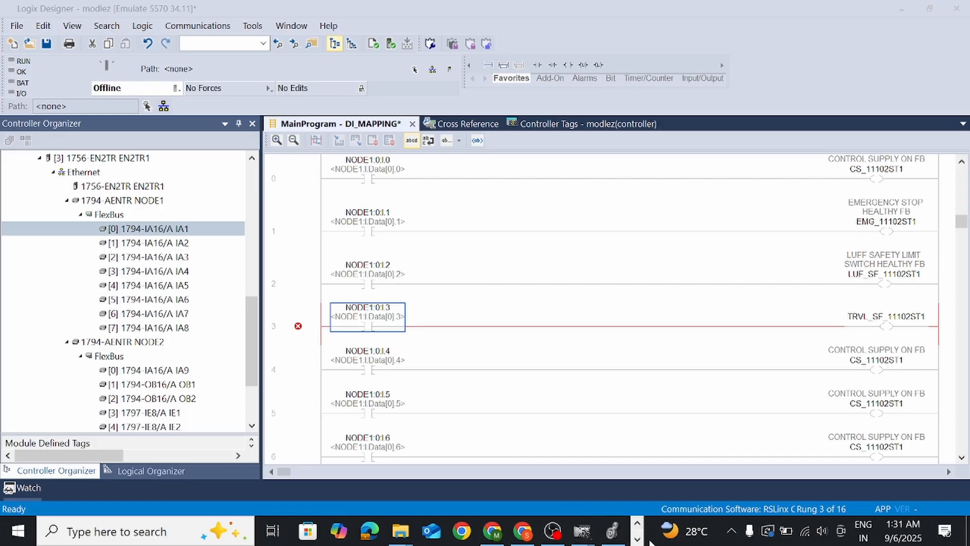
pyautogui.click(637, 539)
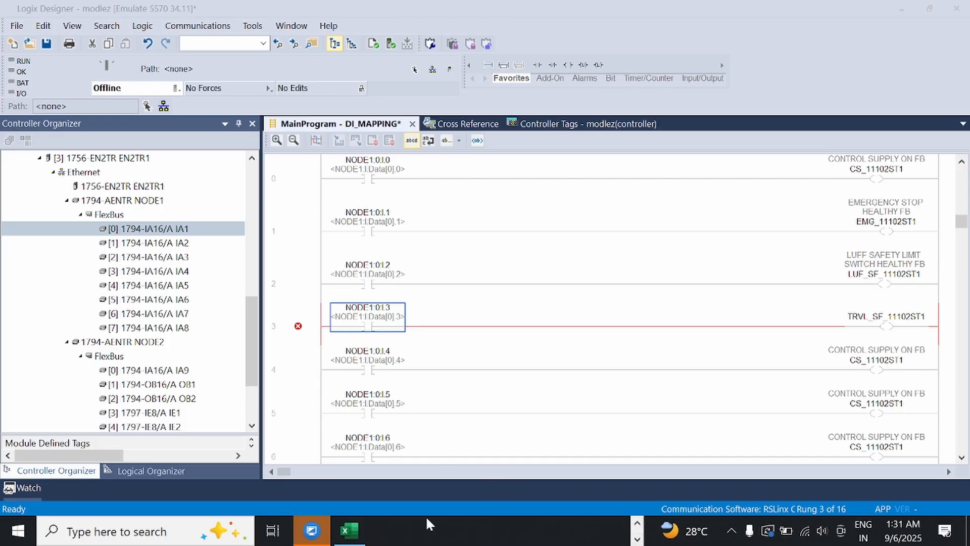
pyautogui.click(350, 530)
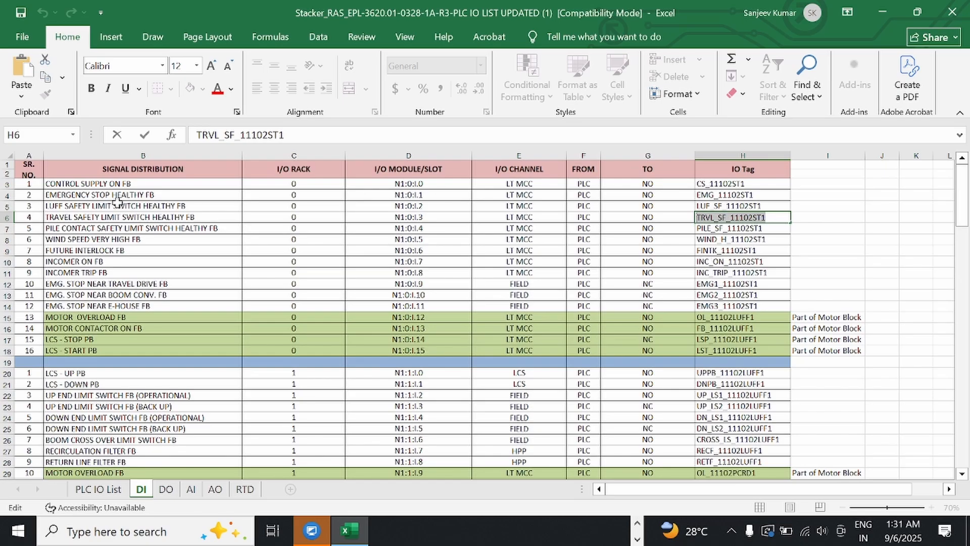
pyautogui.click(8, 218)
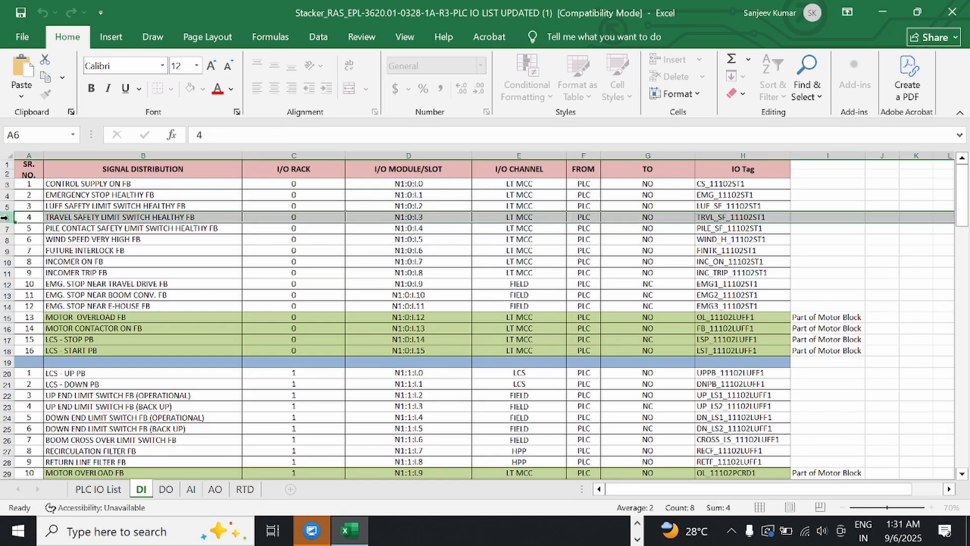
pyautogui.click(152, 217)
pyautogui.moveTo(195, 218); pyautogui.dragTo(45, 219)
pyautogui.hotkey('ctrl', 'c')
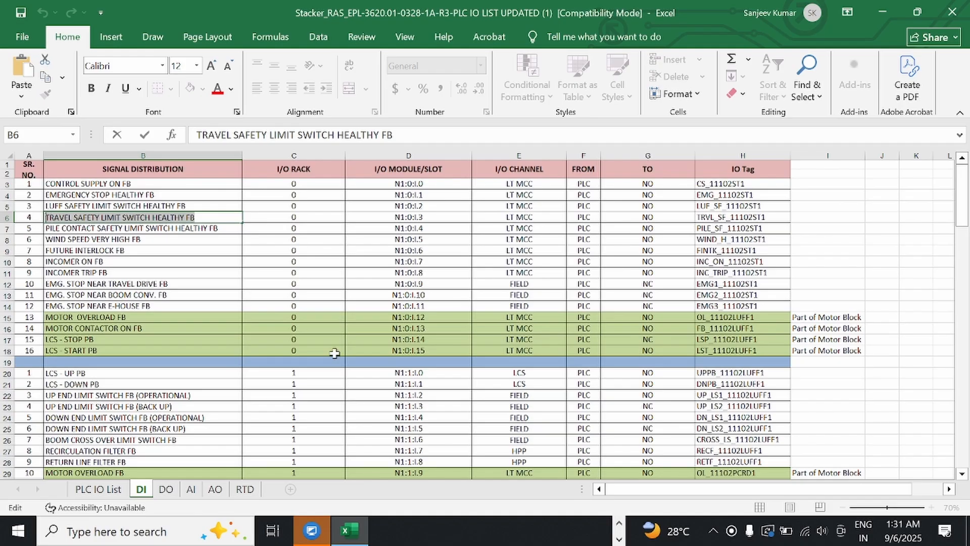
# Step: In Logix Designer, create the tag TRVL_SF_11102ST1 from the rung 3 coil with the description TRAVEL SAFETY LIMIT SWITCH HEALTHY FB
pyautogui.click(618, 525)
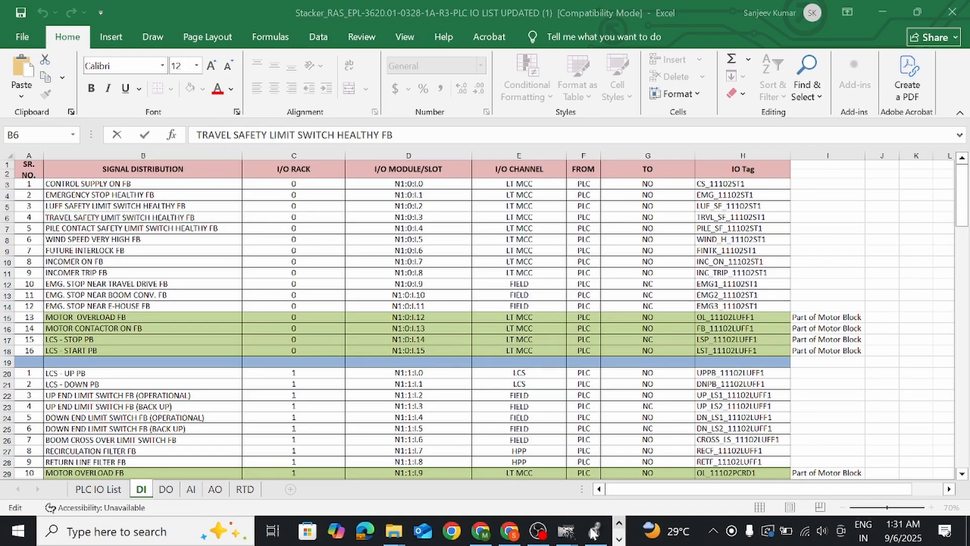
pyautogui.click(595, 530)
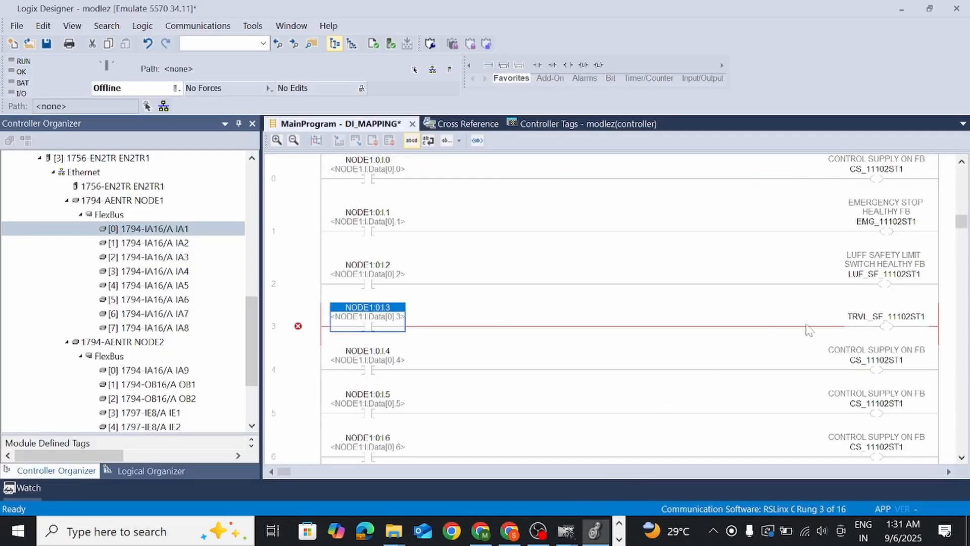
pyautogui.rightClick(873, 322)
pyautogui.click(844, 31)
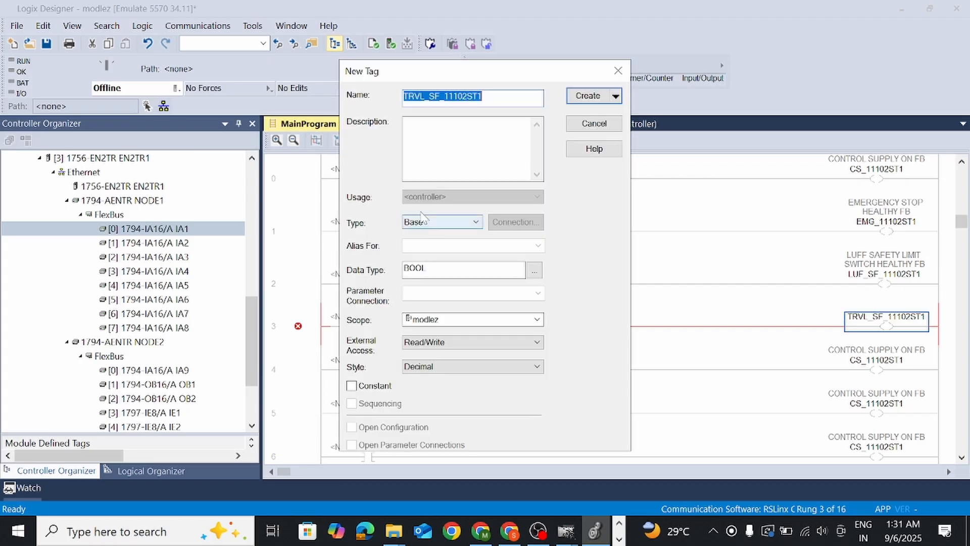
pyautogui.click(438, 152)
pyautogui.hotkey('ctrl', 'v')
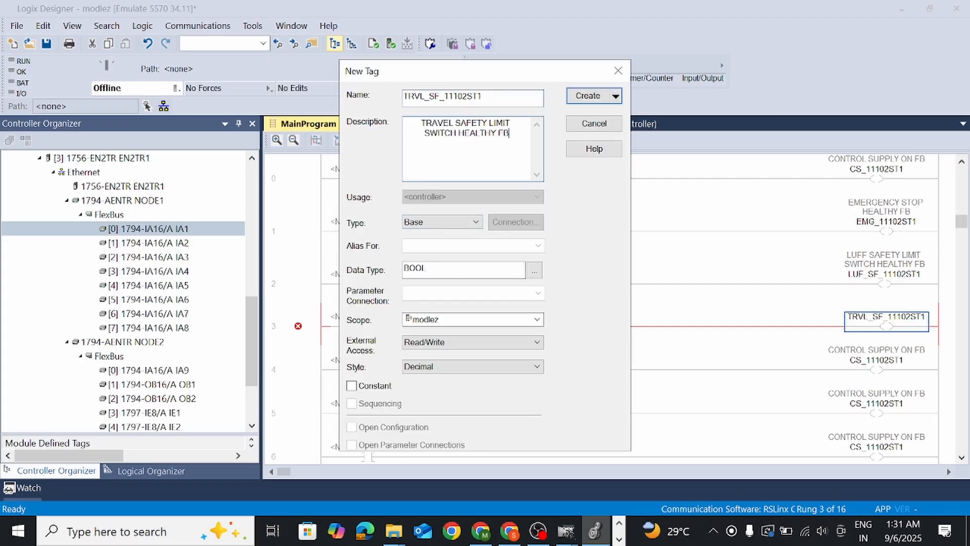
pyautogui.click(576, 101)
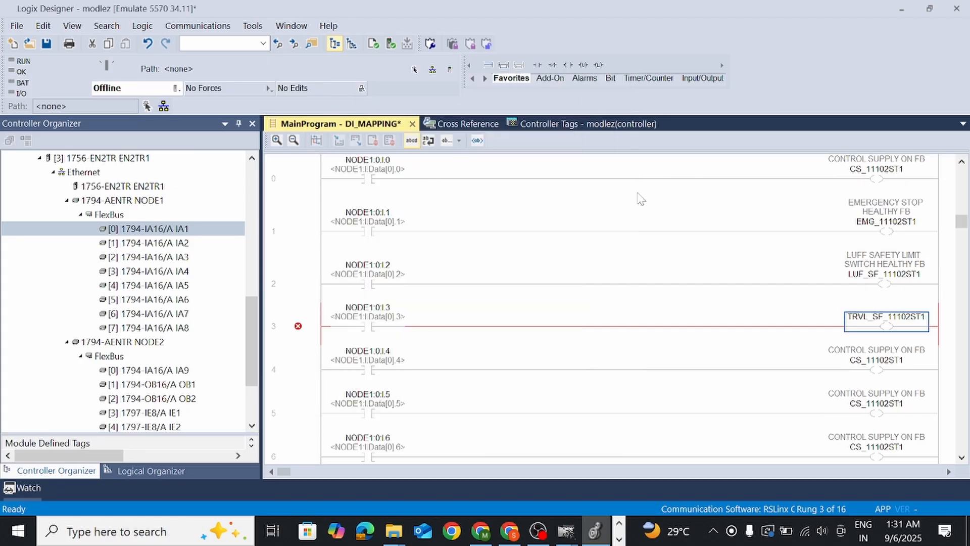
pyautogui.click(316, 296)
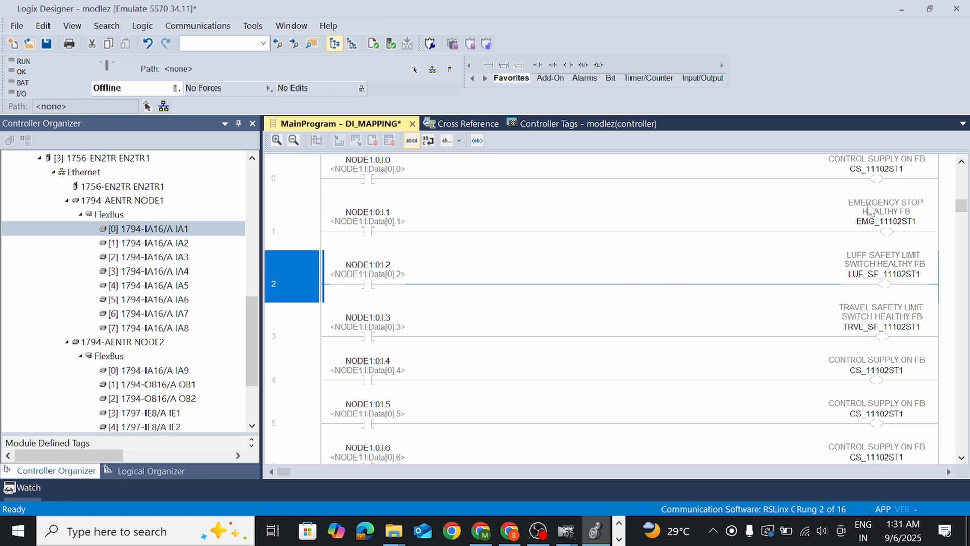
# Step: Review the input bits and coil tags on DI_MAPPING's first rungs, plus the mapping routines and FlexBus modules in the project tree
pyautogui.click(888, 171)
pyautogui.click(901, 231)
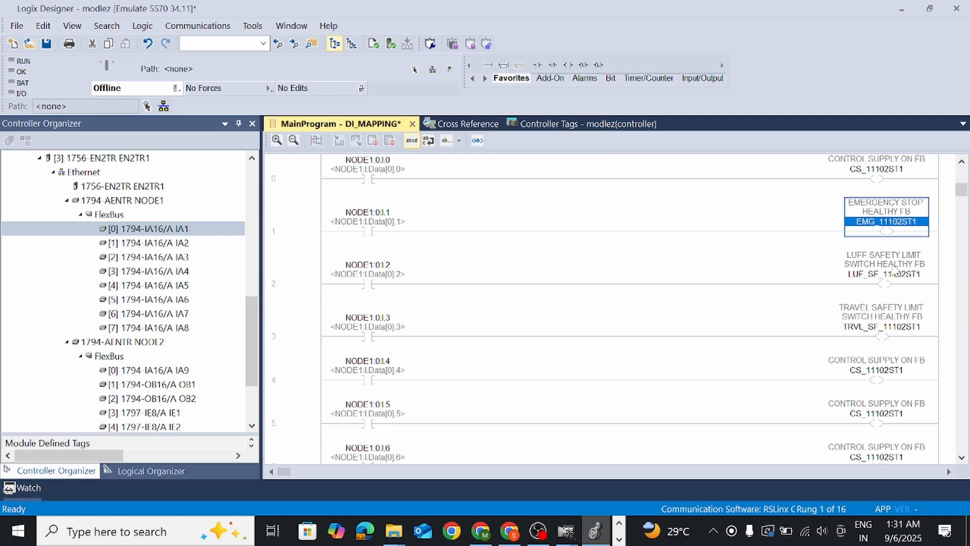
pyautogui.click(898, 267)
pyautogui.click(896, 317)
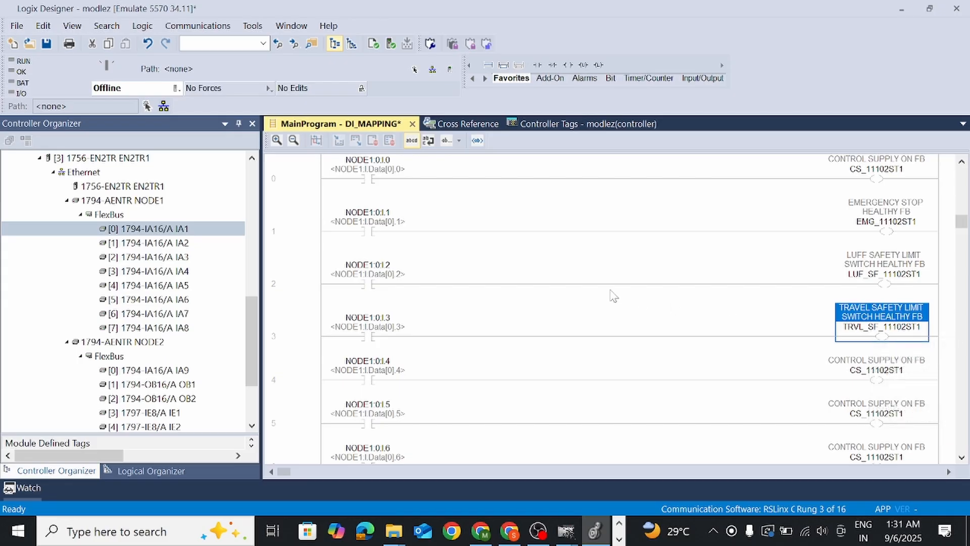
pyautogui.click(298, 255)
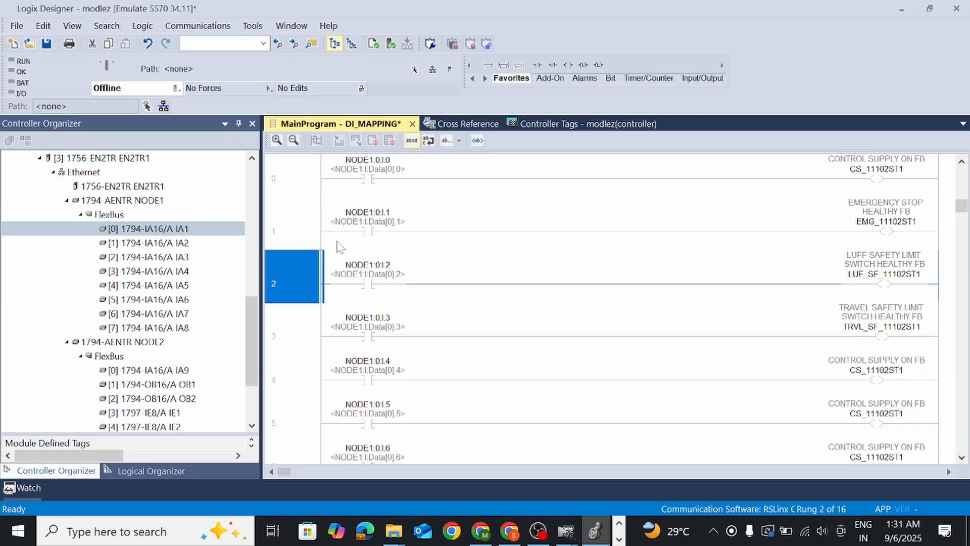
pyautogui.doubleClick(580, 282)
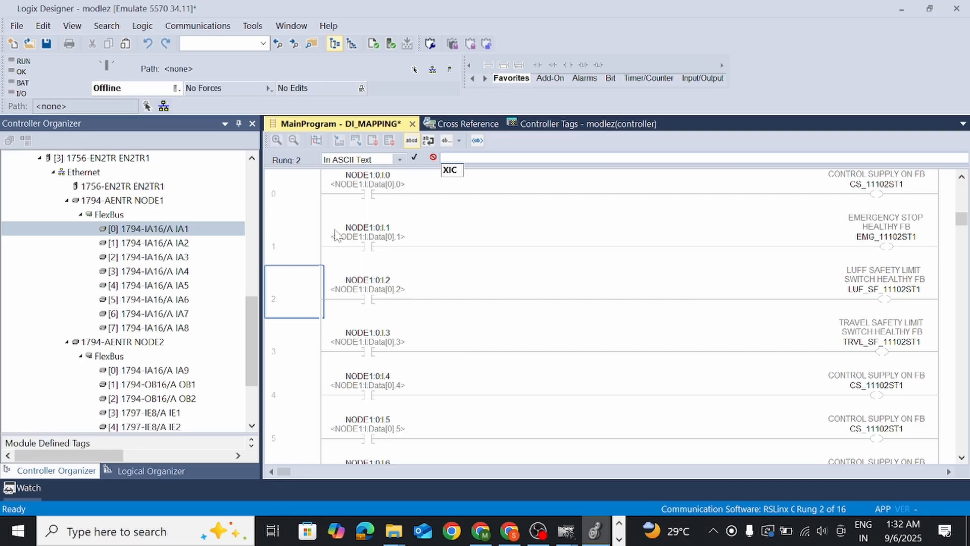
pyautogui.click(303, 215)
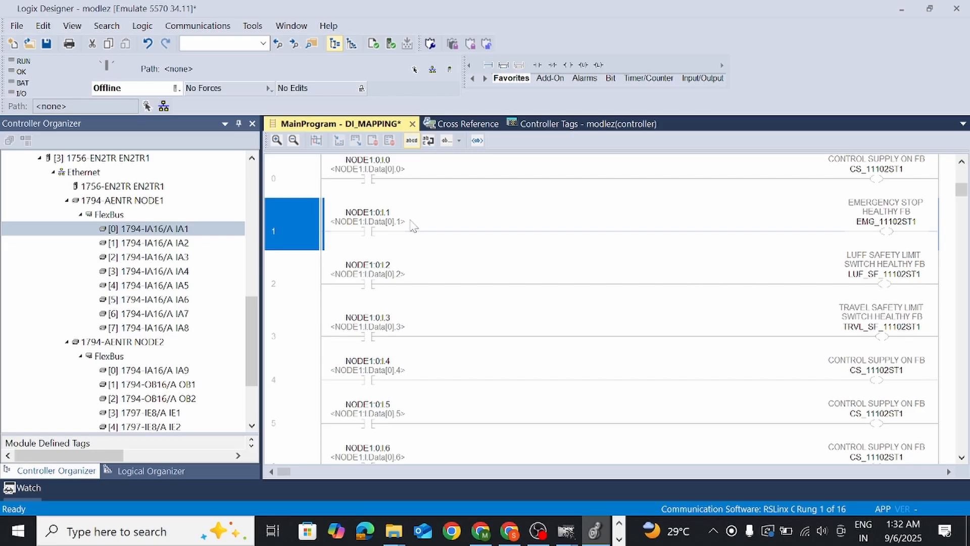
pyautogui.scroll(-5, 412, 281)
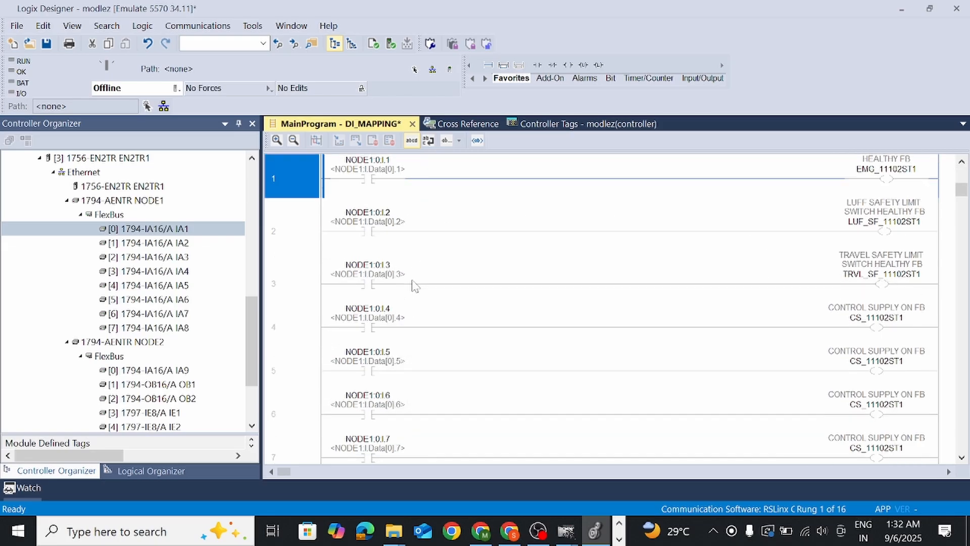
pyautogui.scroll(5, 412, 281)
pyautogui.scroll(-4, 414, 284)
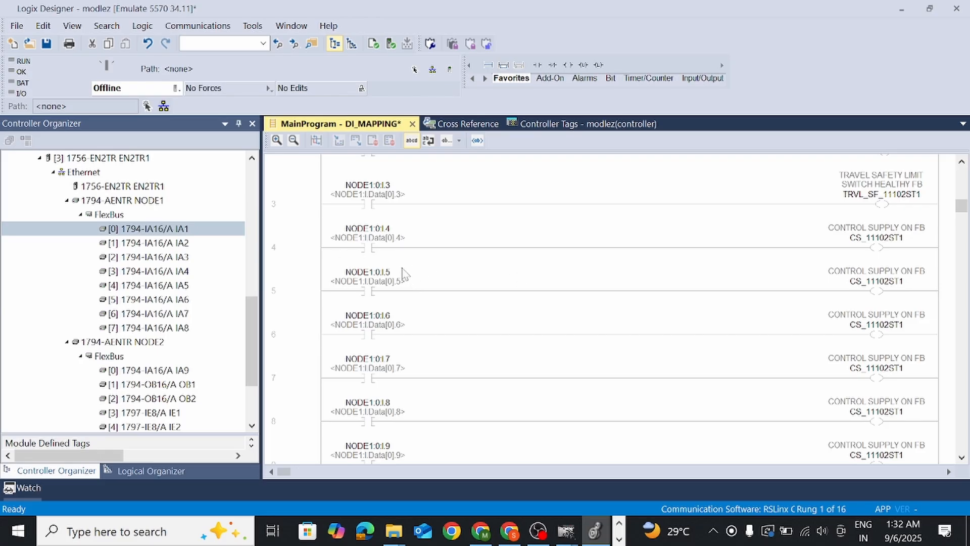
pyautogui.scroll(10, 174, 243)
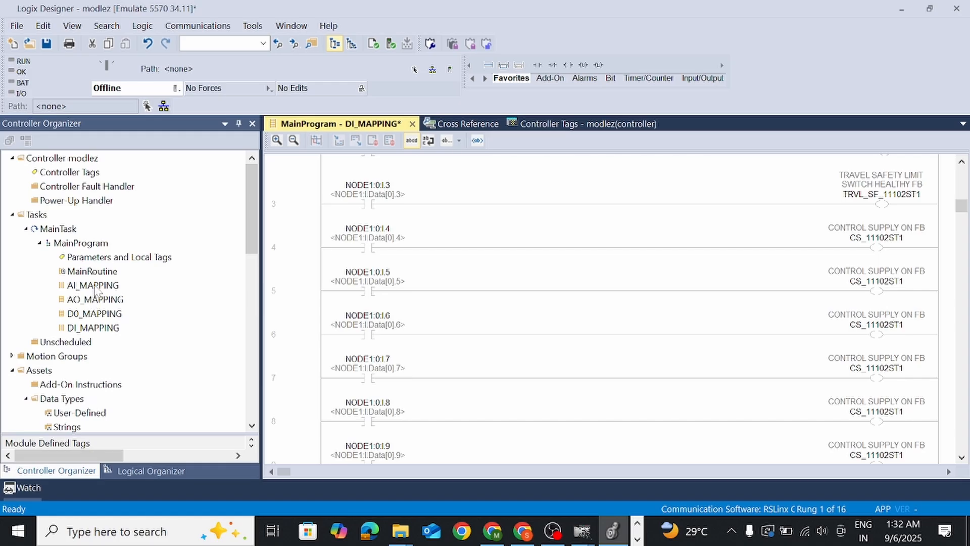
pyautogui.scroll(3, 651, 287)
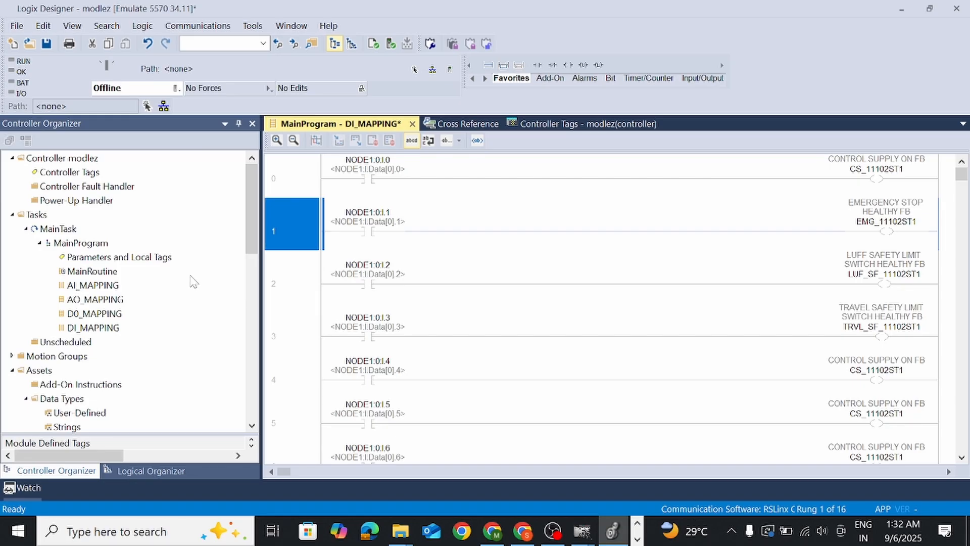
pyautogui.scroll(-11, 116, 252)
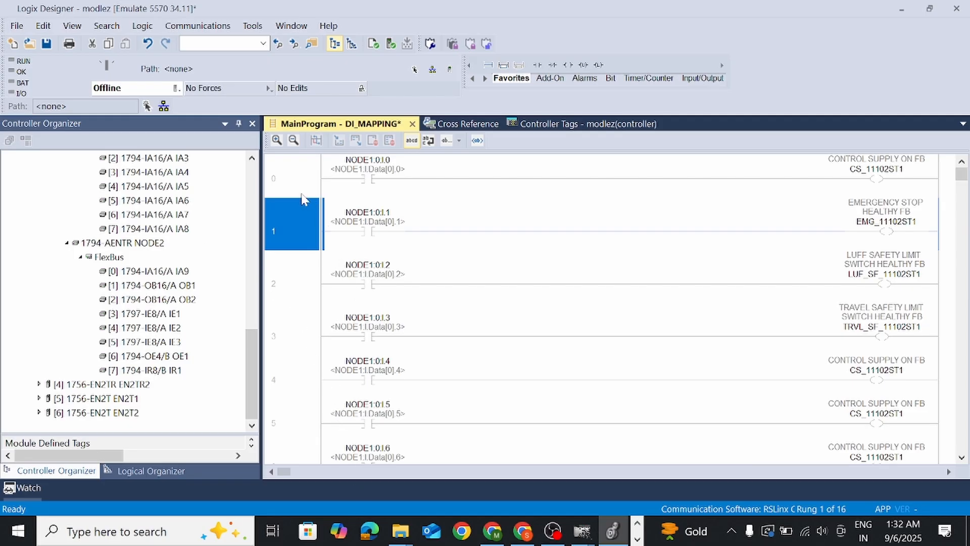
pyautogui.click(243, 388)
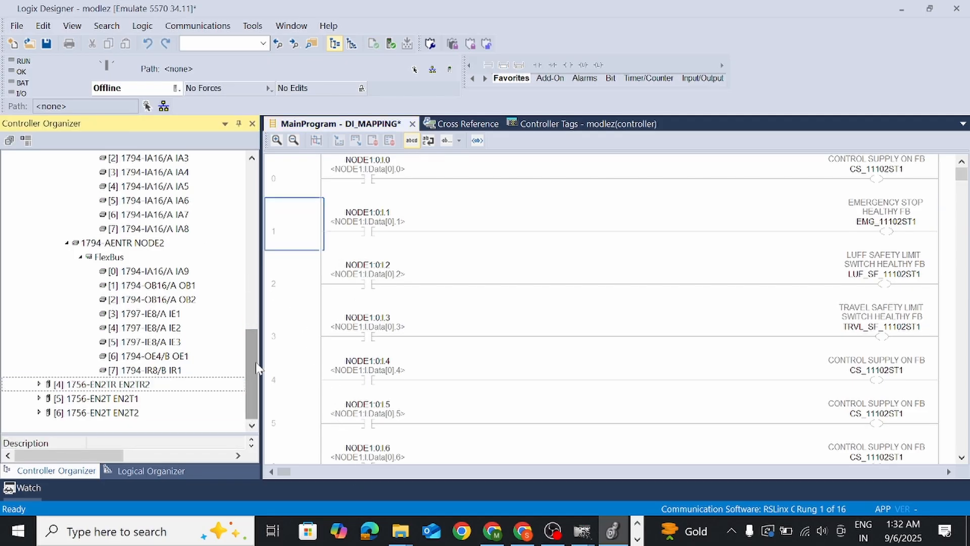
pyautogui.moveTo(257, 368); pyautogui.dragTo(271, 195)
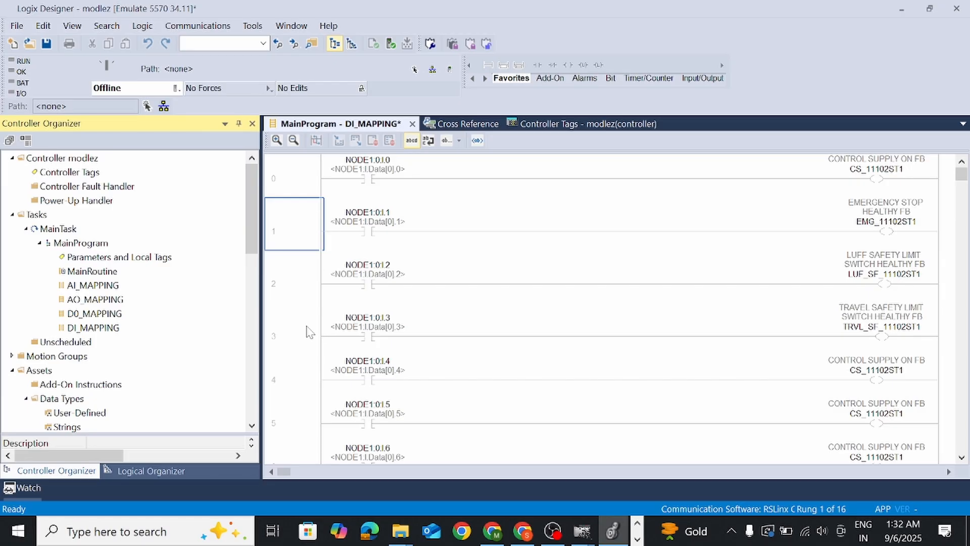
pyautogui.click(305, 281)
pyautogui.click(303, 237)
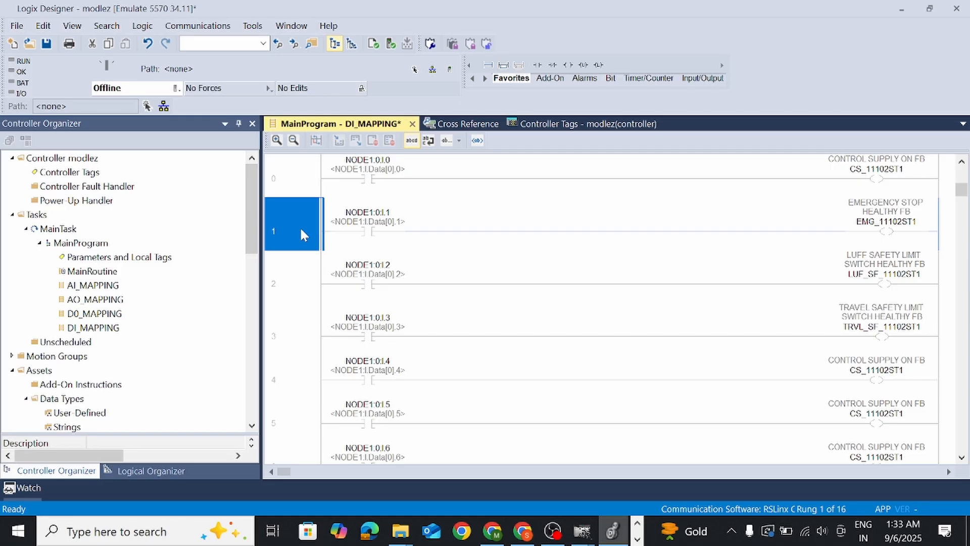
pyautogui.click(316, 187)
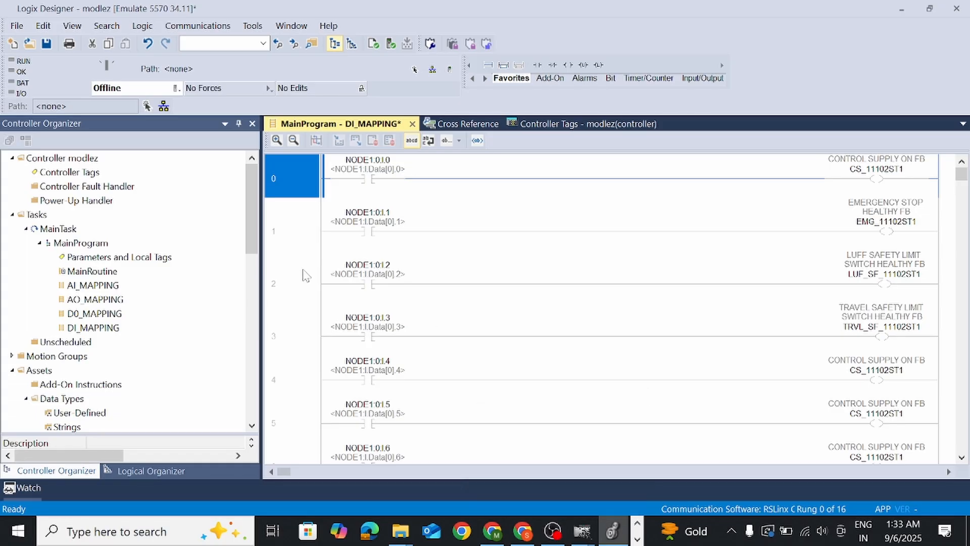
pyautogui.click(303, 233)
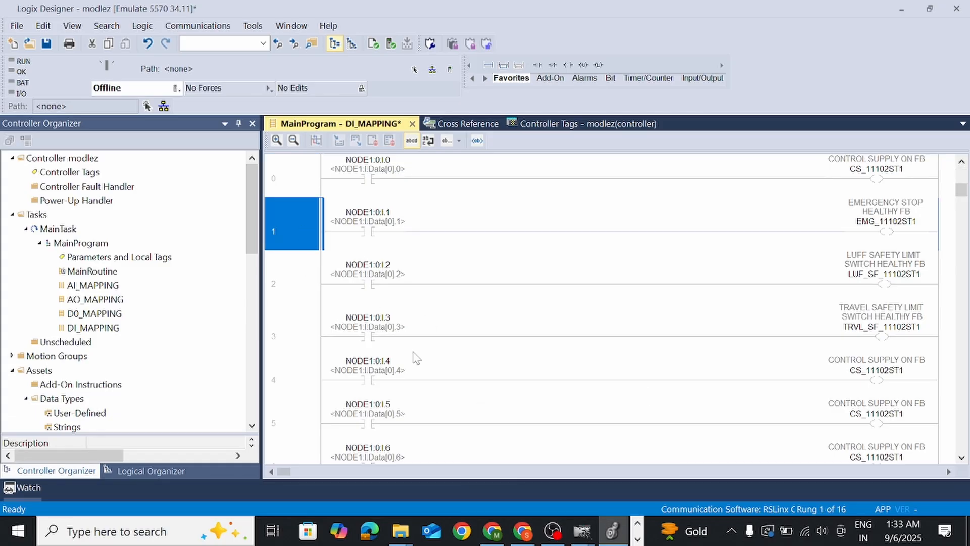
pyautogui.click(552, 528)
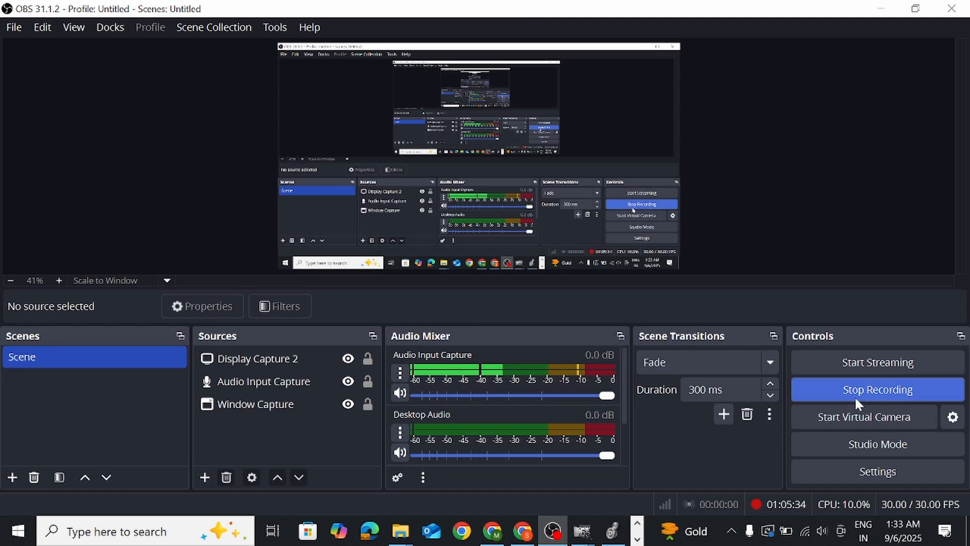
pyautogui.click(613, 531)
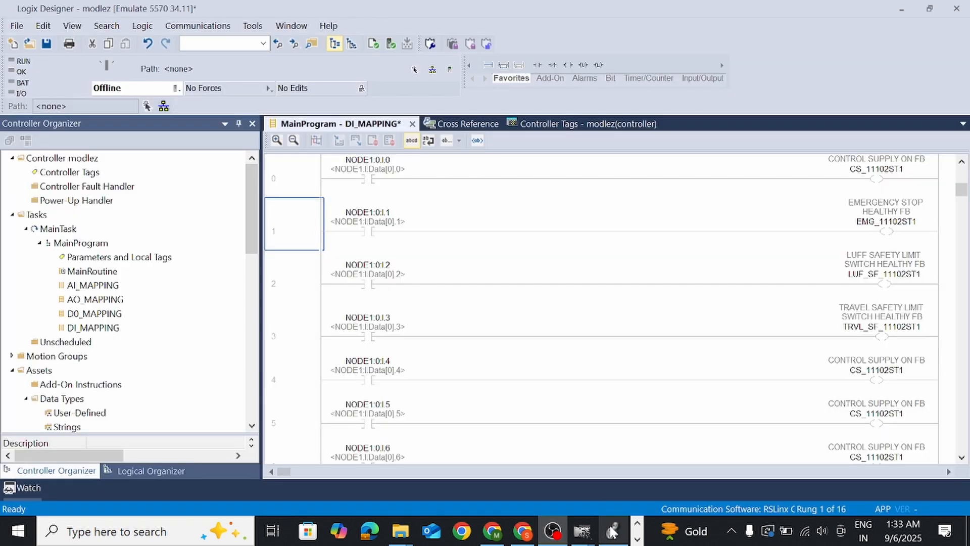
pyautogui.click(299, 273)
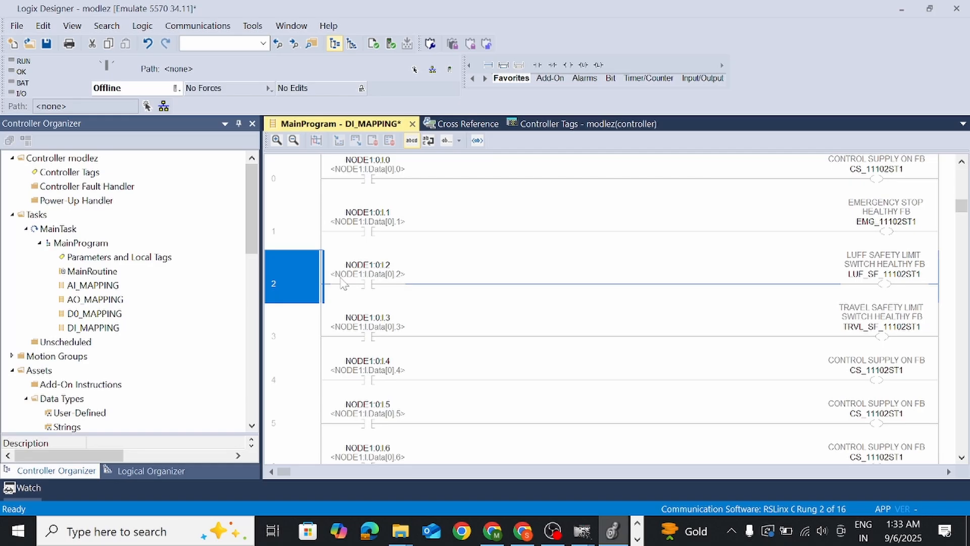